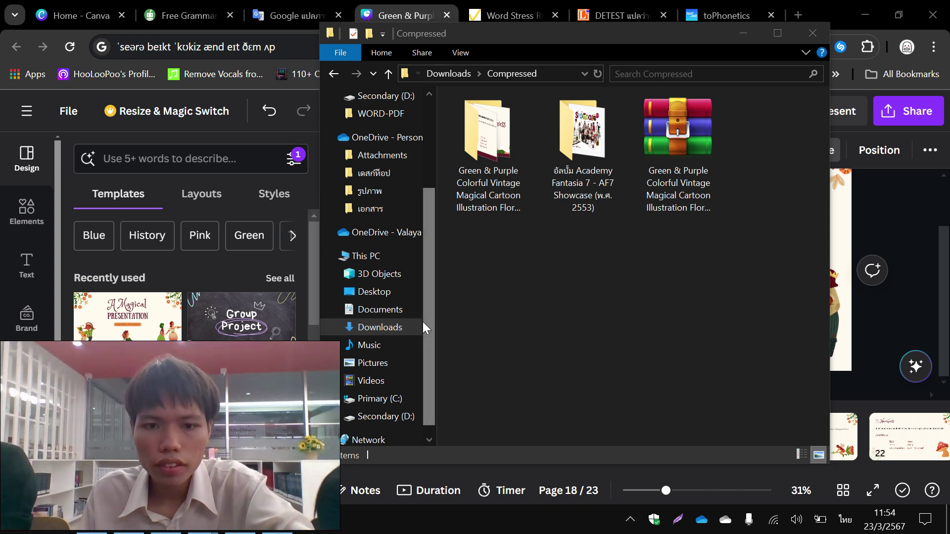
Switch to Movavi Video Editor and add all slide images from the extracted Green & Purple Colorful Vintage folder to the video track.
{"action": "left_click", "coordinate": [190, 529]}
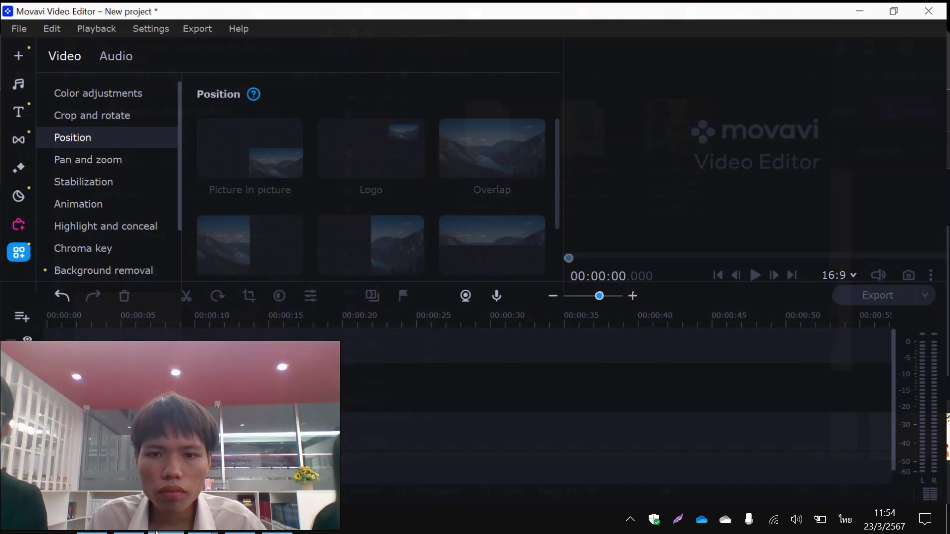
{"action": "key", "text": "alt+Tab"}
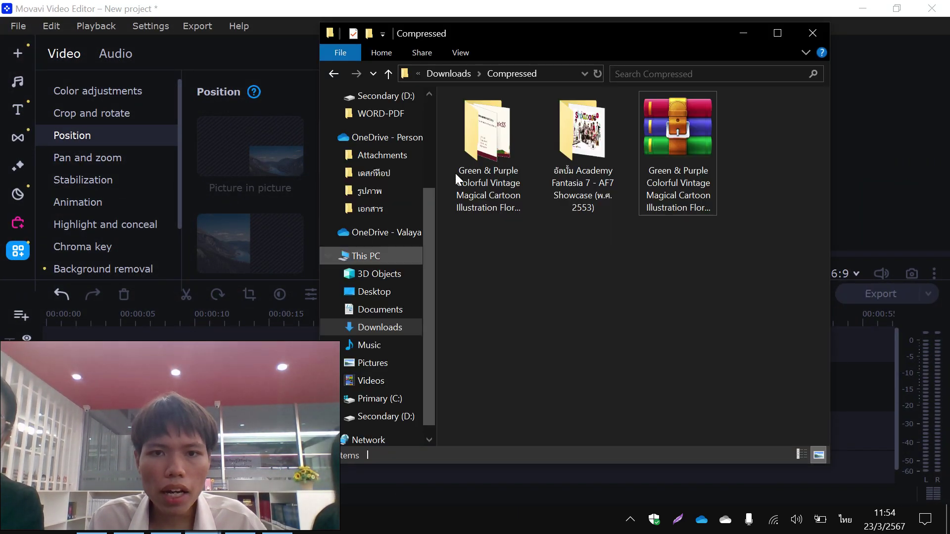
{"action": "double_click", "coordinate": [487, 152]}
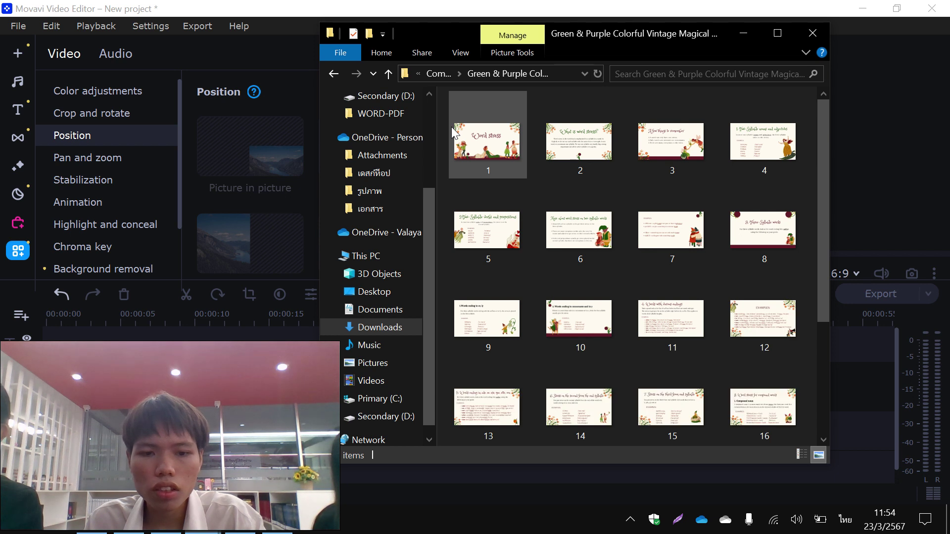
{"action": "key", "text": "ctrl+a"}
{"action": "left_click_drag", "start_coordinate": [454, 133], "coordinate": [44, 360]}
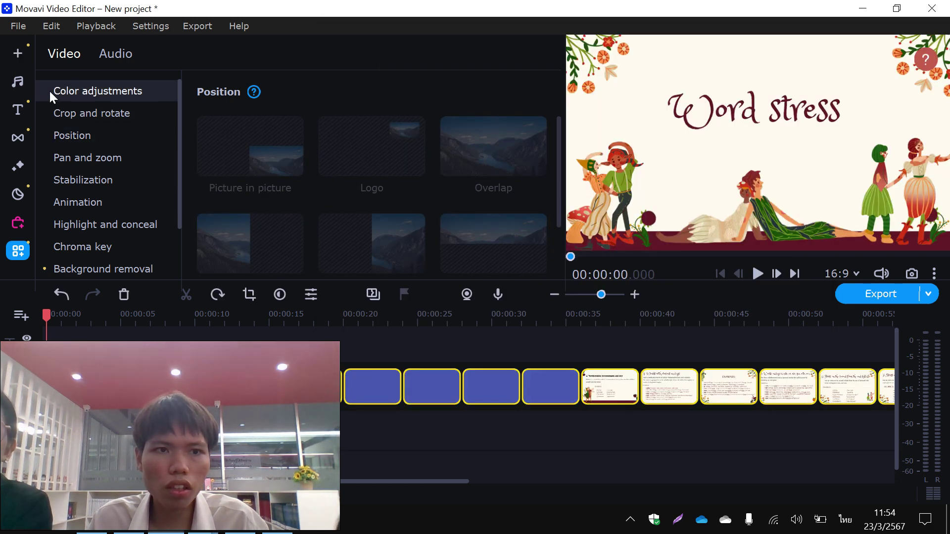
Open the audio recording options and record a short voice-over from the start while the video plays.
{"action": "left_click", "coordinate": [18, 53]}
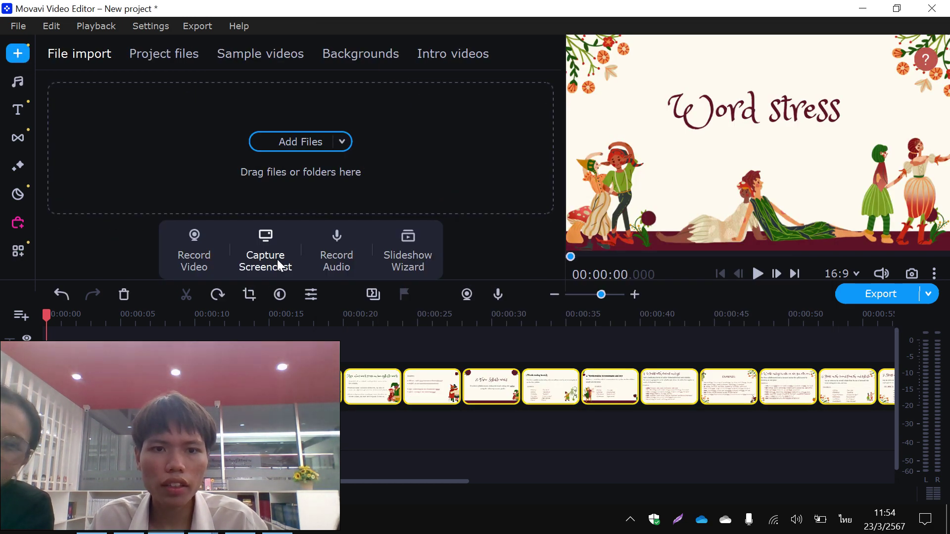
{"action": "left_click", "coordinate": [330, 262]}
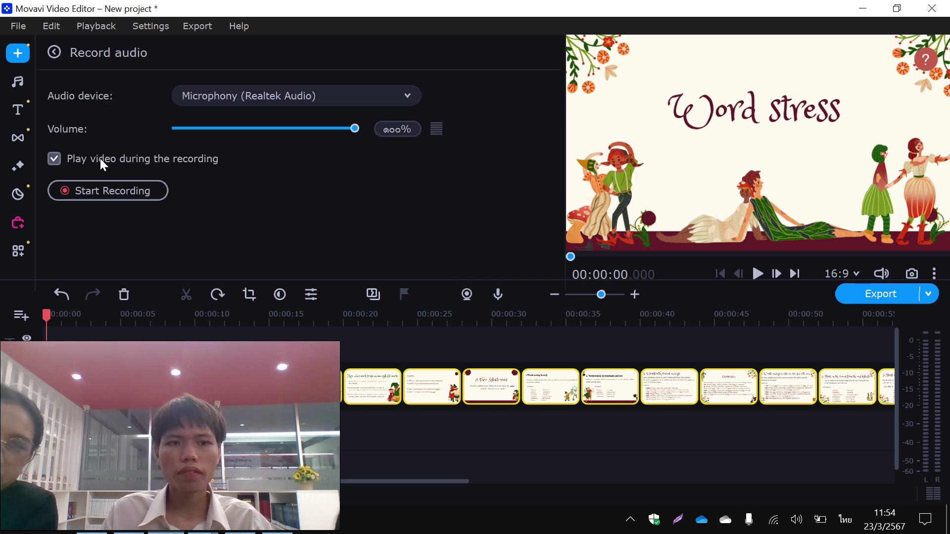
{"action": "left_click", "coordinate": [97, 190]}
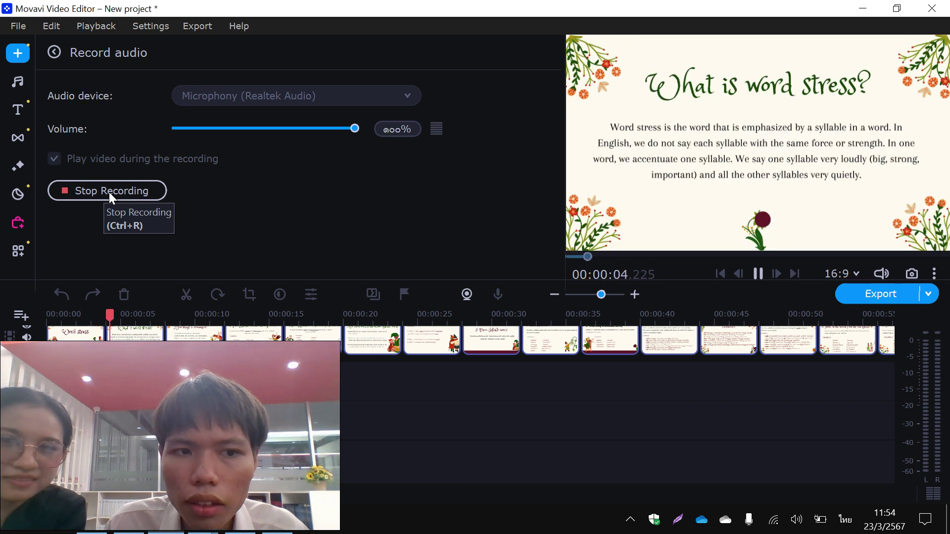
{"action": "left_click", "coordinate": [109, 192]}
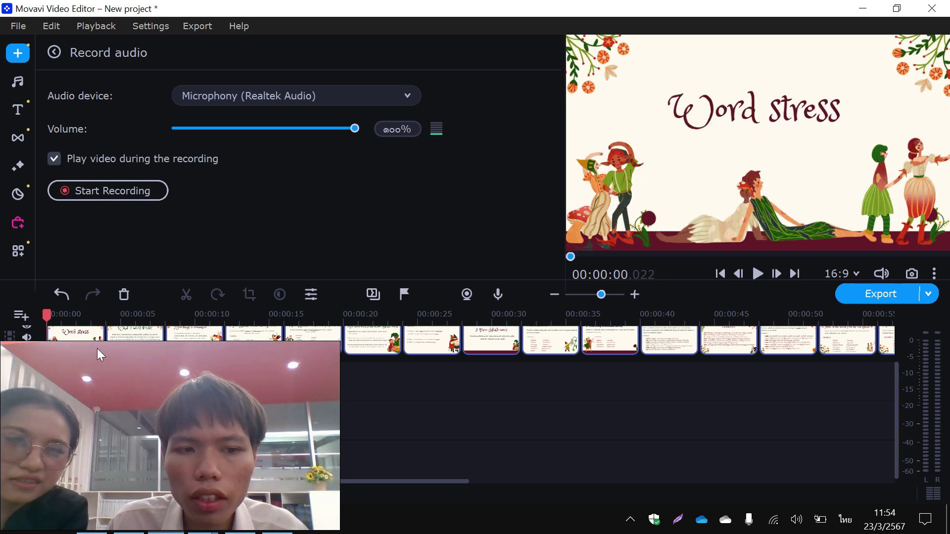
Lengthen the title slide to about 19 seconds and record another voice-over take from the start of the timeline.
{"action": "left_click_drag", "start_coordinate": [102, 342], "coordinate": [324, 357]}
{"action": "left_click", "coordinate": [79, 462]}
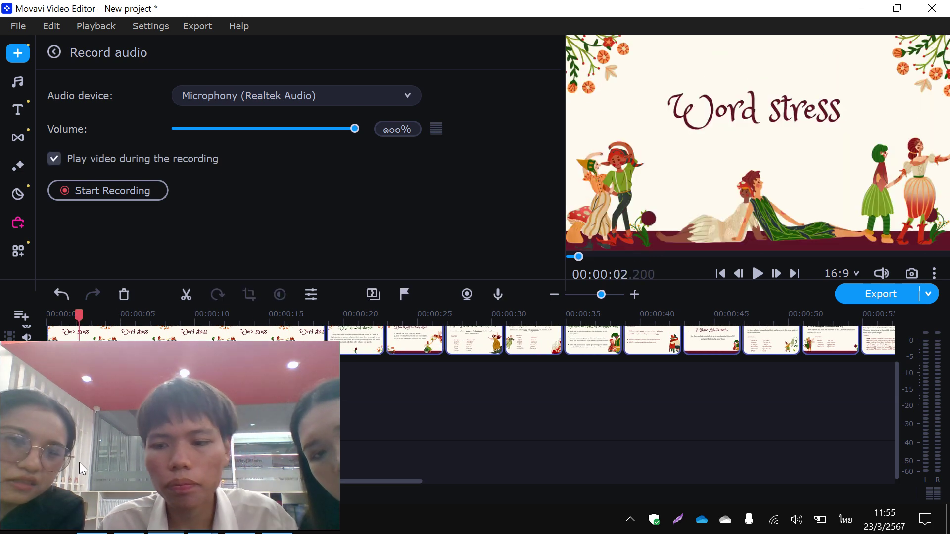
{"action": "left_click_drag", "start_coordinate": [72, 337], "coordinate": [46, 315]}
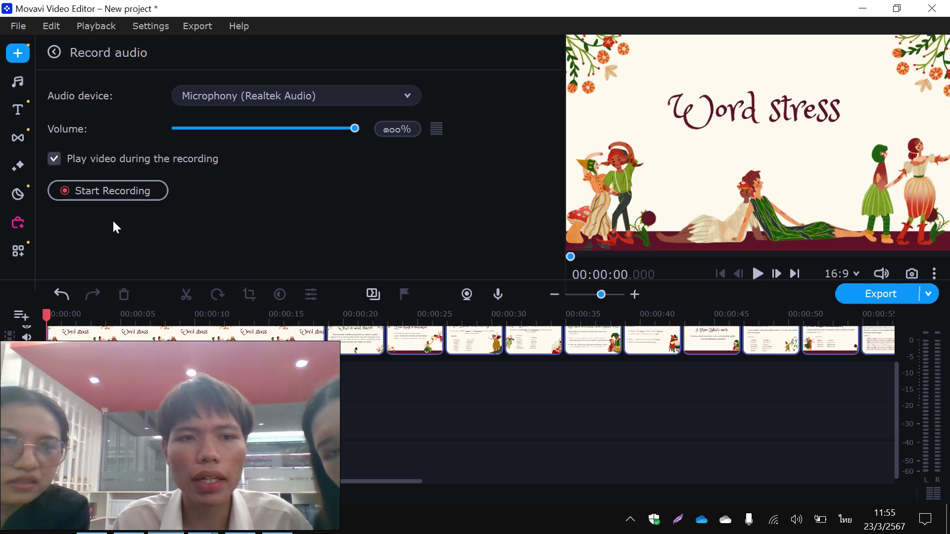
{"action": "left_click", "coordinate": [117, 196]}
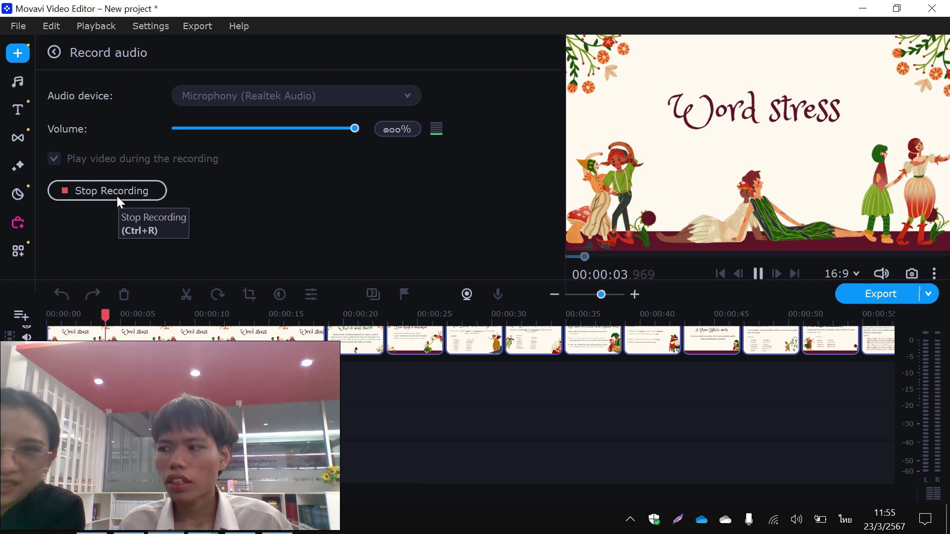
{"action": "left_click", "coordinate": [117, 191]}
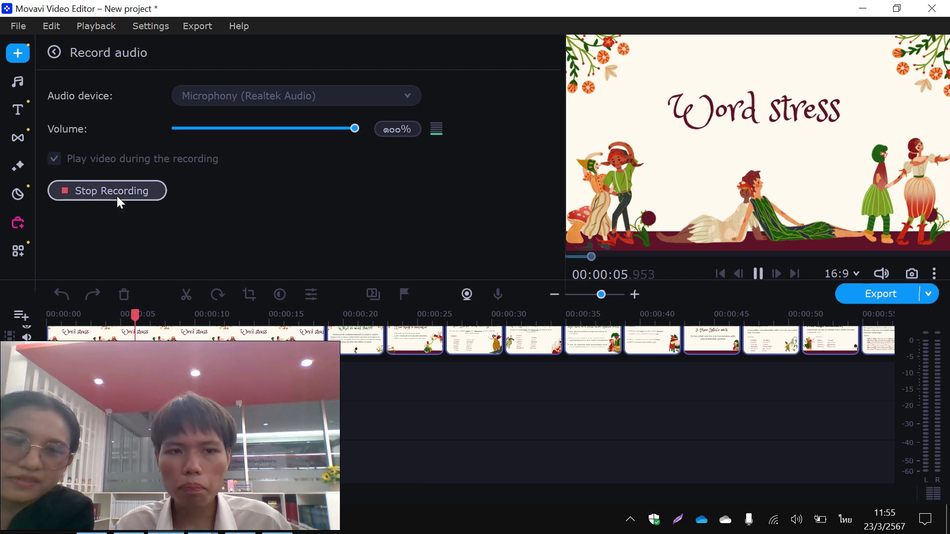
Shorten the title slide to about 5.8 seconds and stretch the second slide to end at about 19 seconds.
{"action": "left_click", "coordinate": [237, 331]}
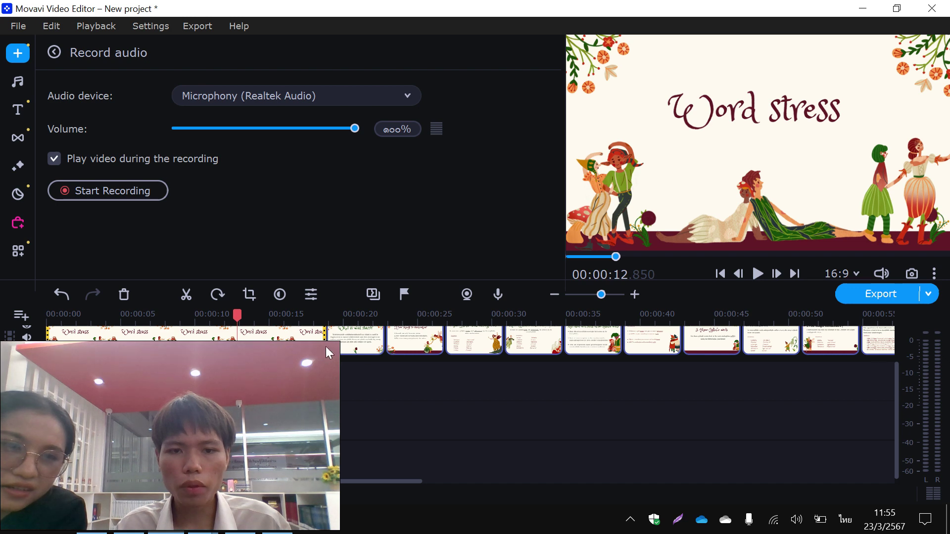
{"action": "left_click_drag", "start_coordinate": [325, 341], "coordinate": [133, 364]}
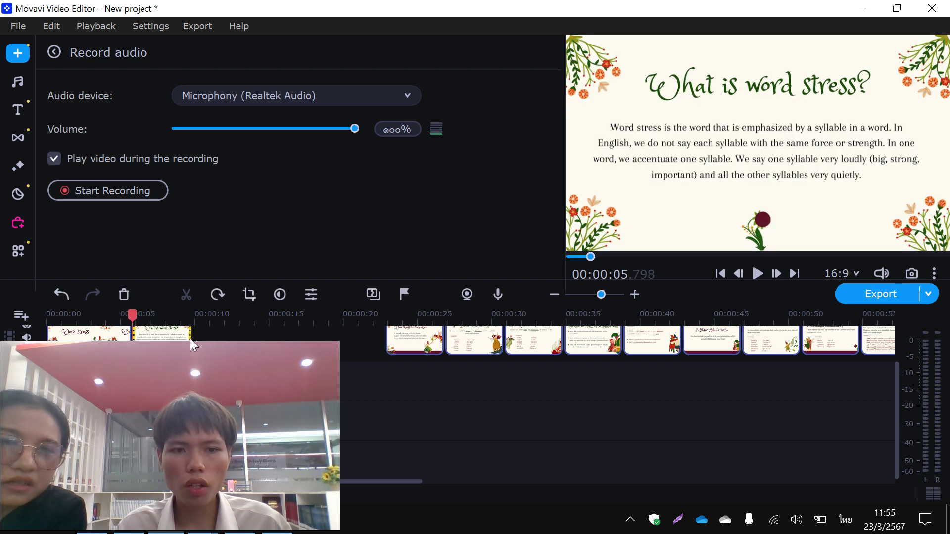
{"action": "left_click_drag", "start_coordinate": [190, 338], "coordinate": [330, 346]}
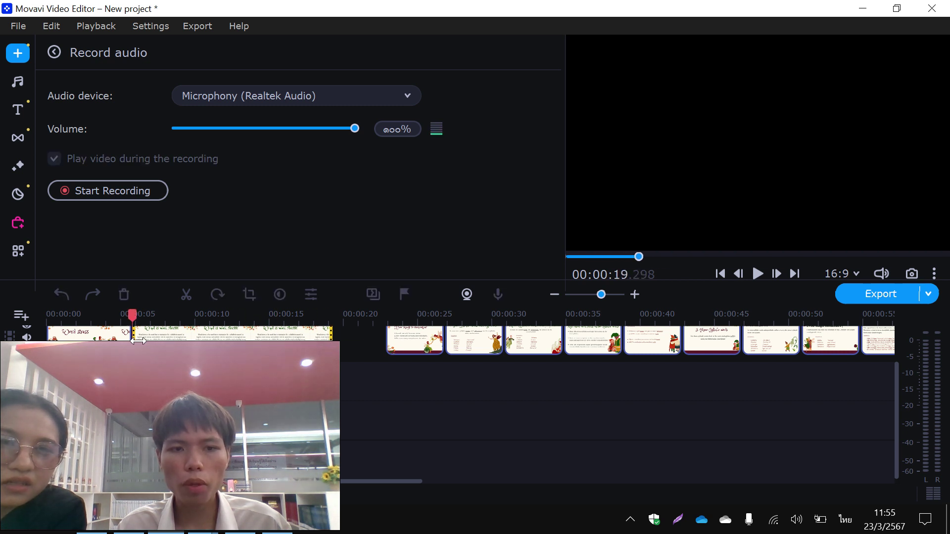
{"action": "left_click_drag", "start_coordinate": [138, 341], "coordinate": [139, 341]}
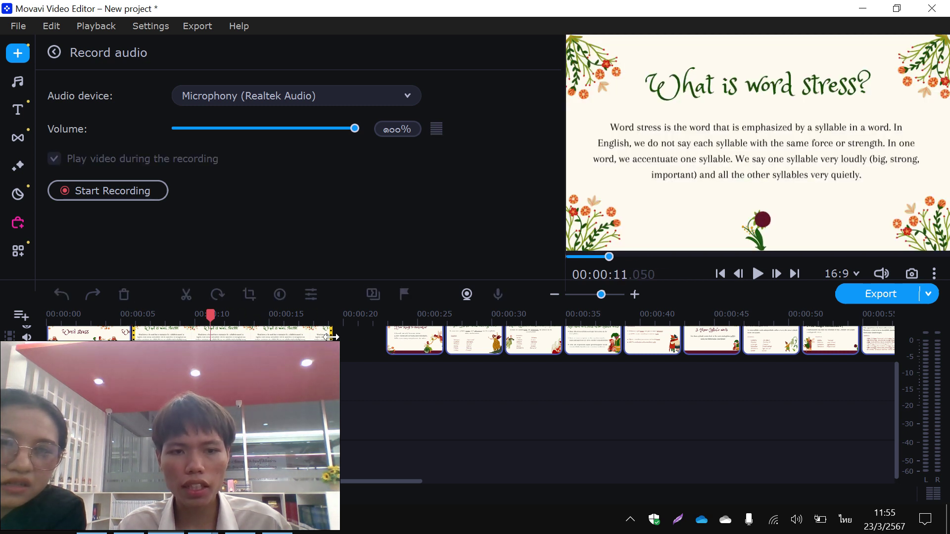
{"action": "left_click_drag", "start_coordinate": [330, 337], "coordinate": [332, 338]}
Undo the slide length changes and voice-over takes, and redo the last undone action.
{"action": "left_click", "coordinate": [63, 294]}
{"action": "left_click", "coordinate": [64, 294]}
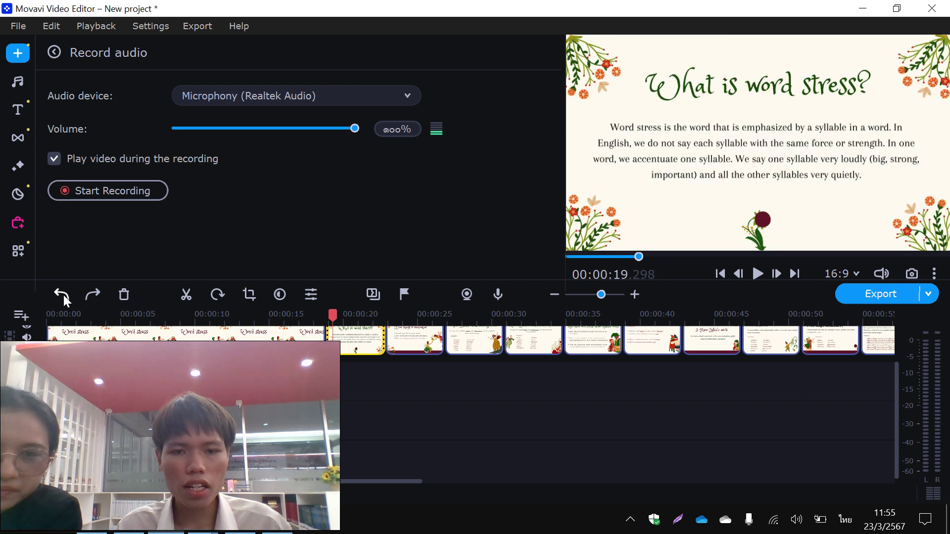
{"action": "left_click", "coordinate": [67, 289]}
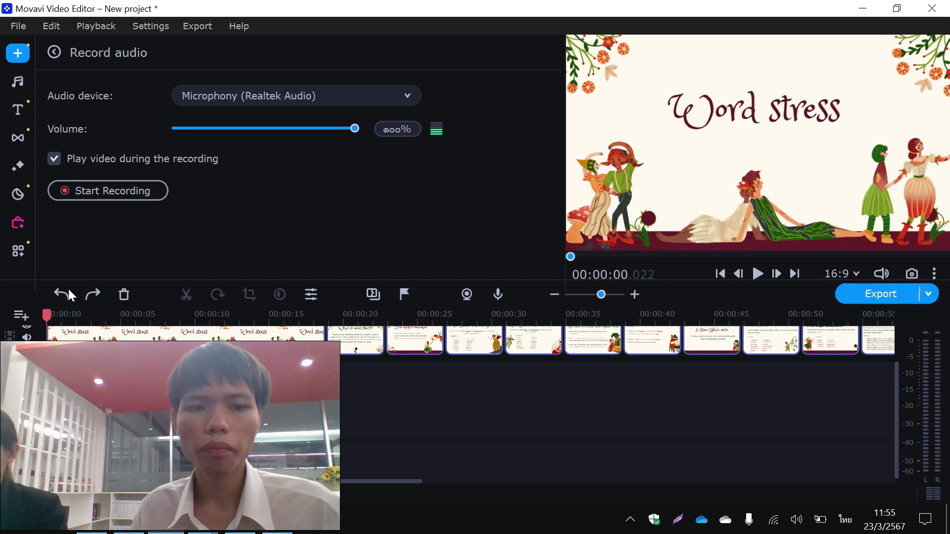
{"action": "left_click", "coordinate": [64, 290]}
{"action": "left_click", "coordinate": [63, 290]}
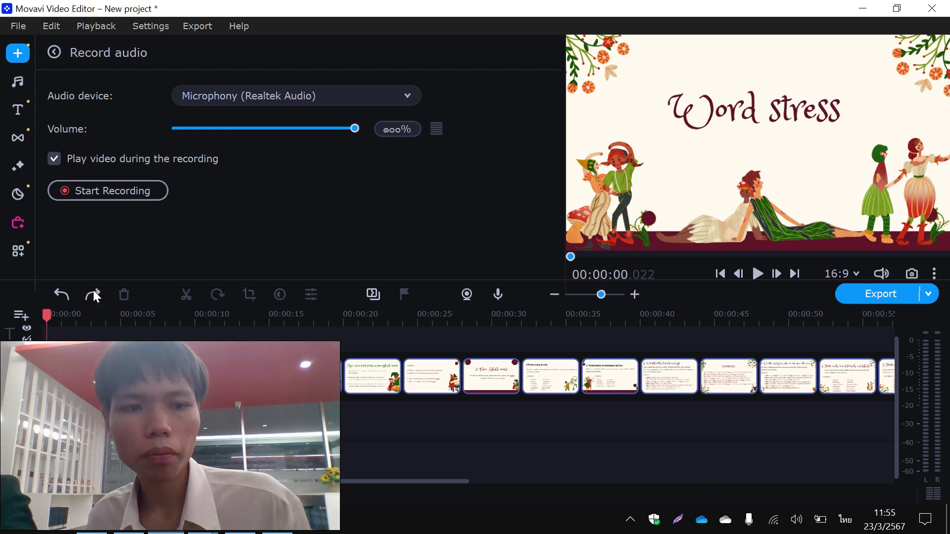
{"action": "left_click", "coordinate": [93, 294]}
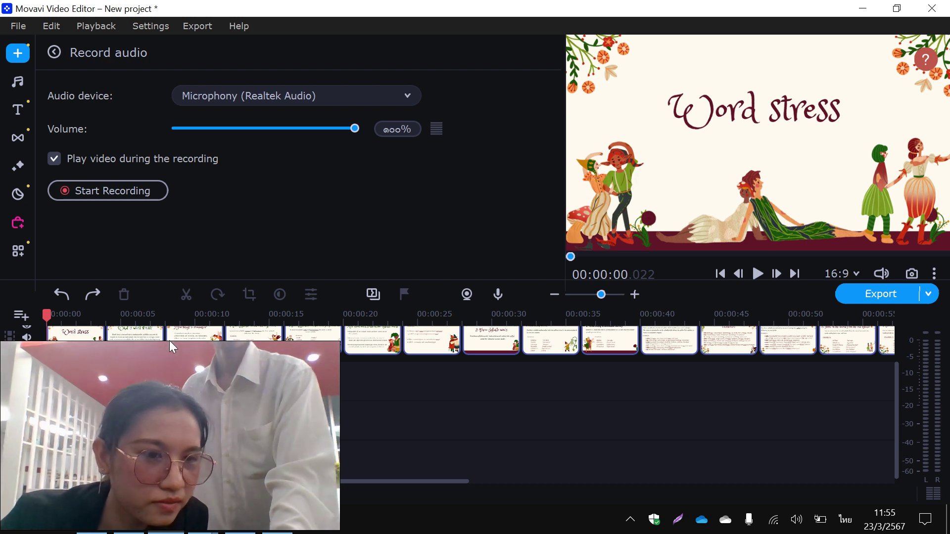
Lengthen the title slide to about 7 seconds and record its voice-over from the start of the timeline.
{"action": "left_click", "coordinate": [63, 340]}
{"action": "left_click_drag", "start_coordinate": [104, 345], "coordinate": [150, 358]}
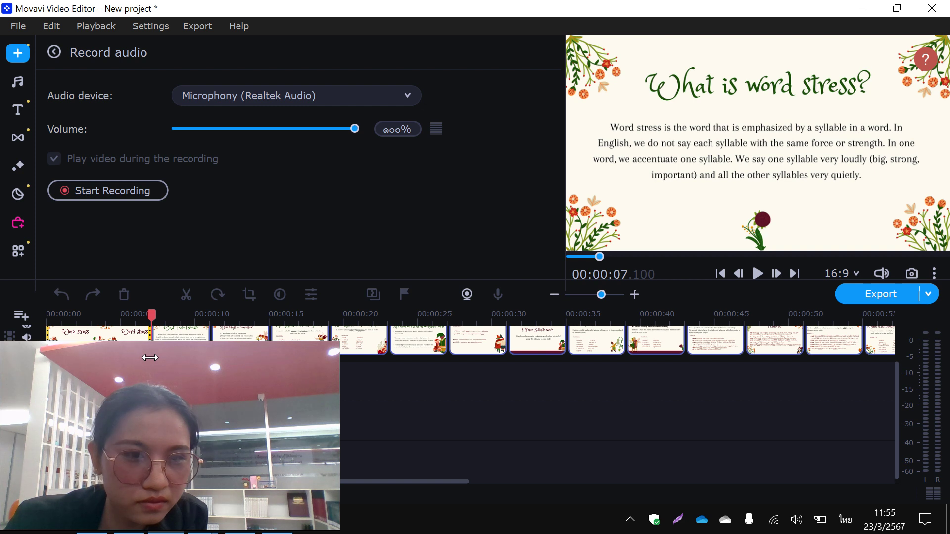
{"action": "left_click", "coordinate": [101, 341]}
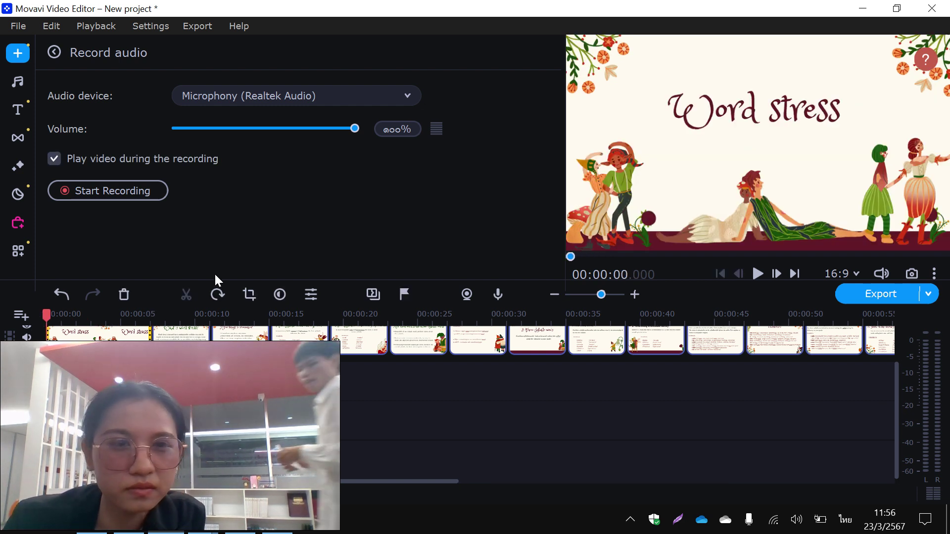
{"action": "left_click", "coordinate": [115, 198]}
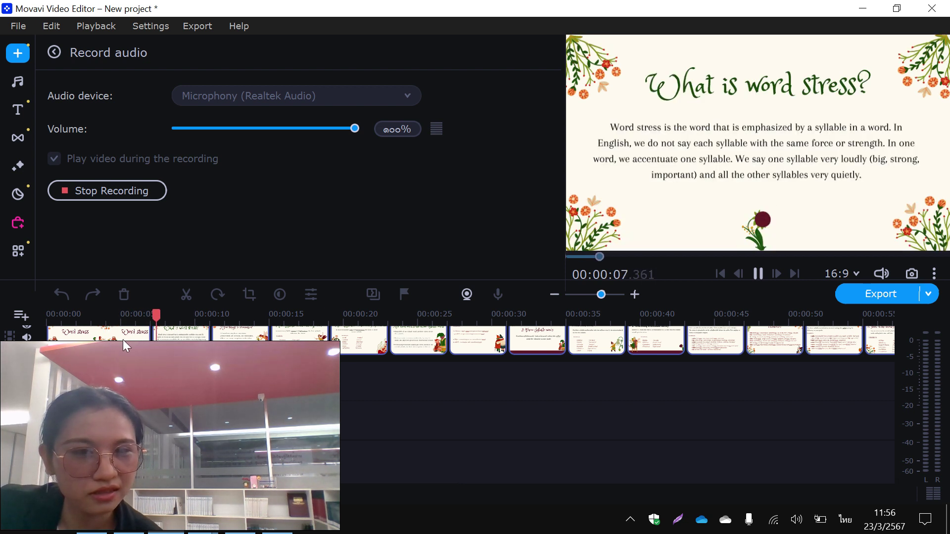
{"action": "left_click", "coordinate": [761, 278]}
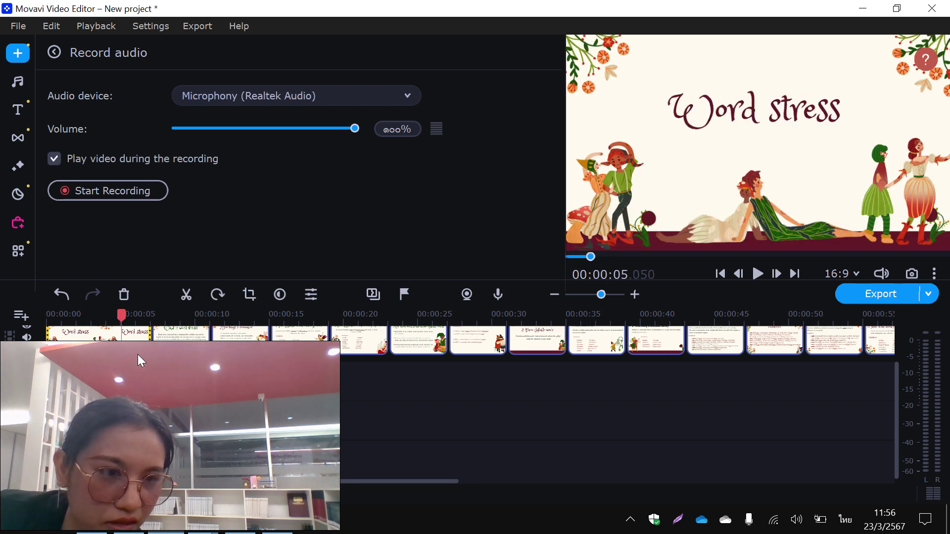
Adjust the title slide's length on the timeline so it ends at about 8.75 seconds.
{"action": "left_click_drag", "start_coordinate": [145, 347], "coordinate": [138, 346]}
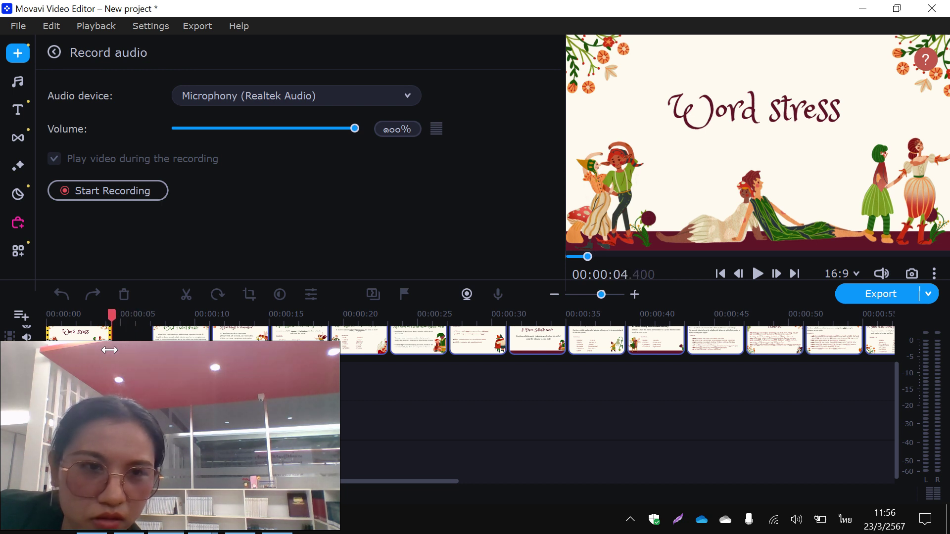
{"action": "left_click_drag", "start_coordinate": [106, 349], "coordinate": [112, 349]}
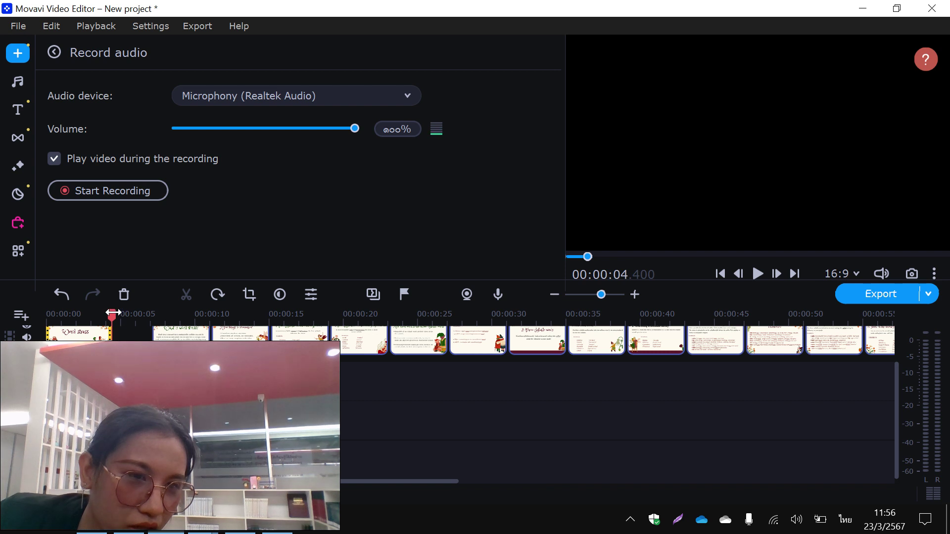
{"action": "left_click_drag", "start_coordinate": [112, 314], "coordinate": [174, 331]}
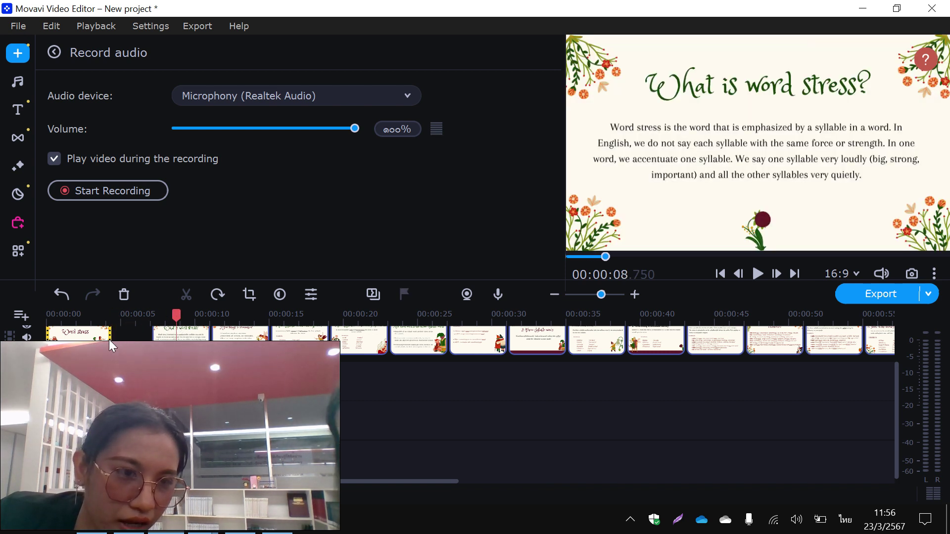
{"action": "left_click_drag", "start_coordinate": [109, 339], "coordinate": [171, 351]}
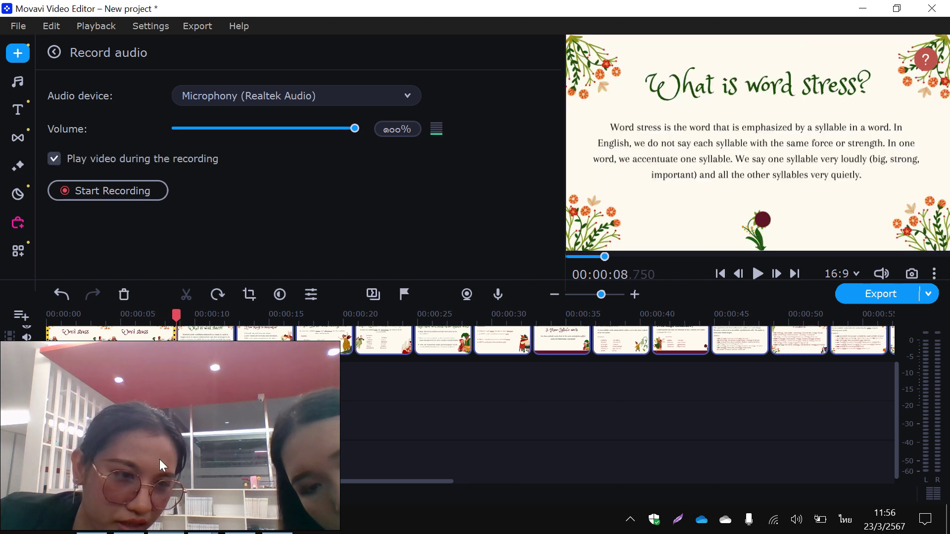
Play the video from the end of the title slide and again from the start to check the narration timing.
{"action": "left_click", "coordinate": [758, 274]}
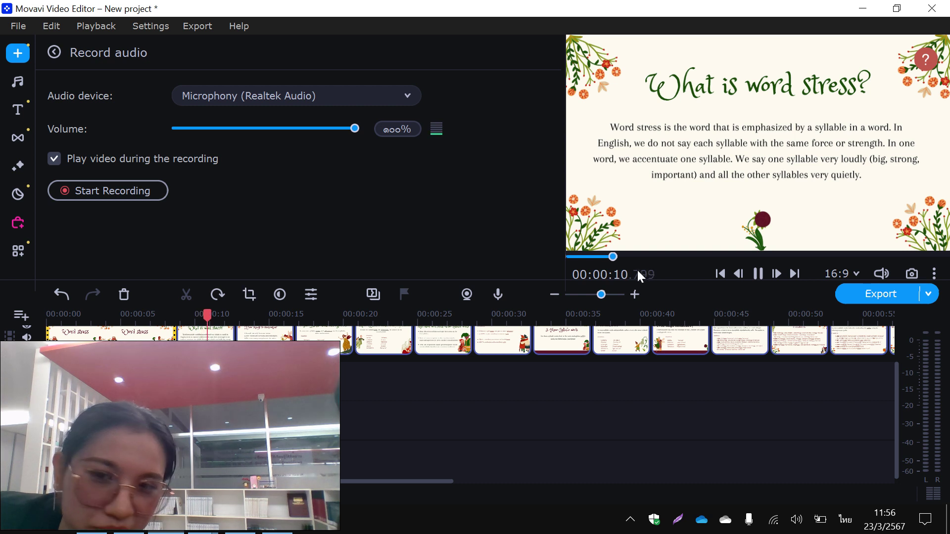
{"action": "left_click", "coordinate": [757, 276]}
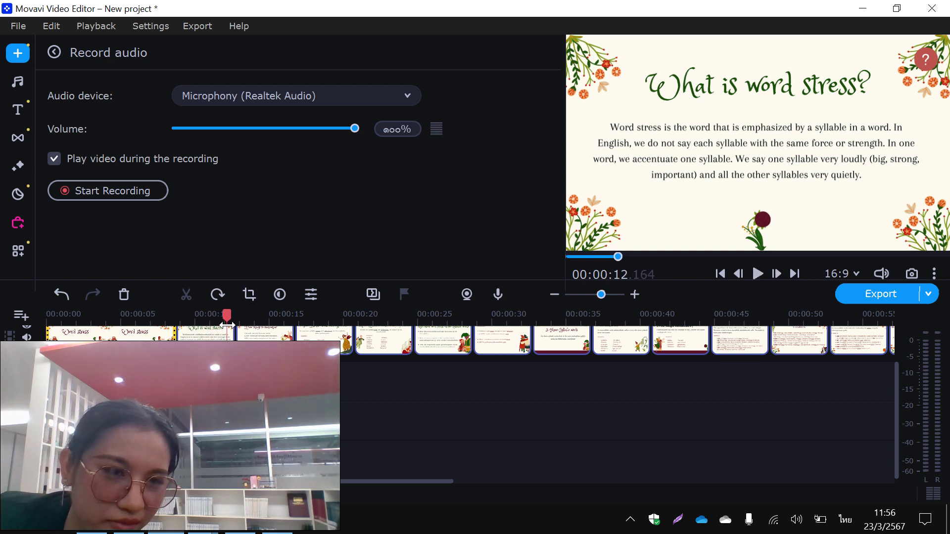
{"action": "left_click_drag", "start_coordinate": [223, 315], "coordinate": [105, 316]}
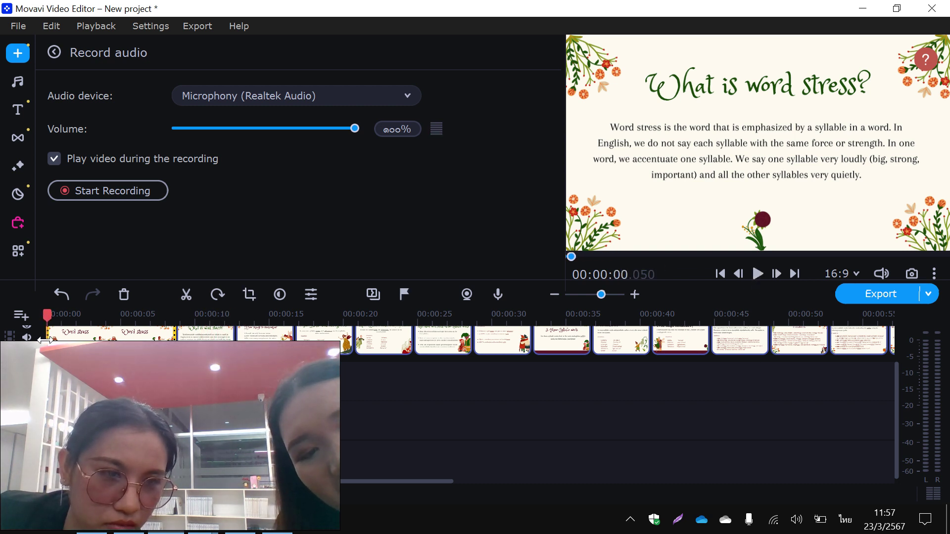
{"action": "left_click", "coordinate": [758, 273]}
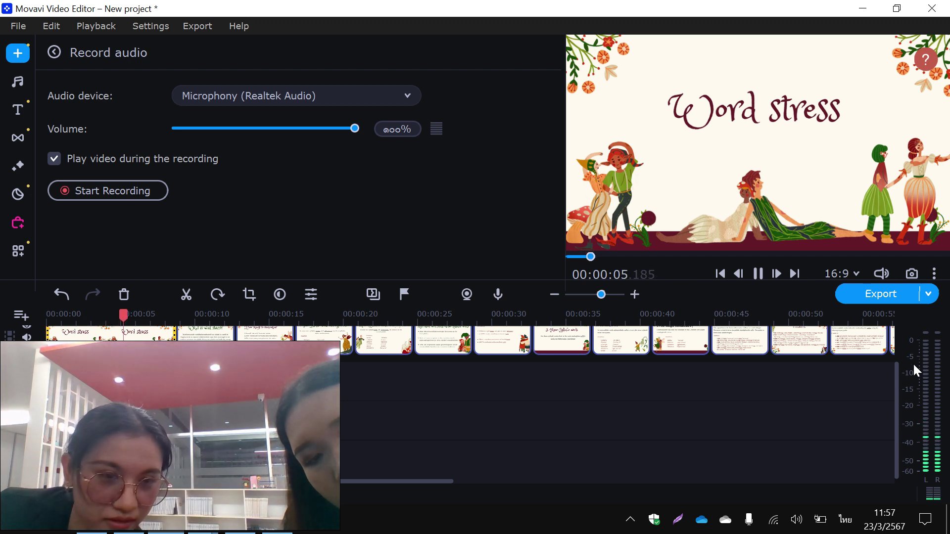
{"action": "left_click", "coordinate": [756, 275]}
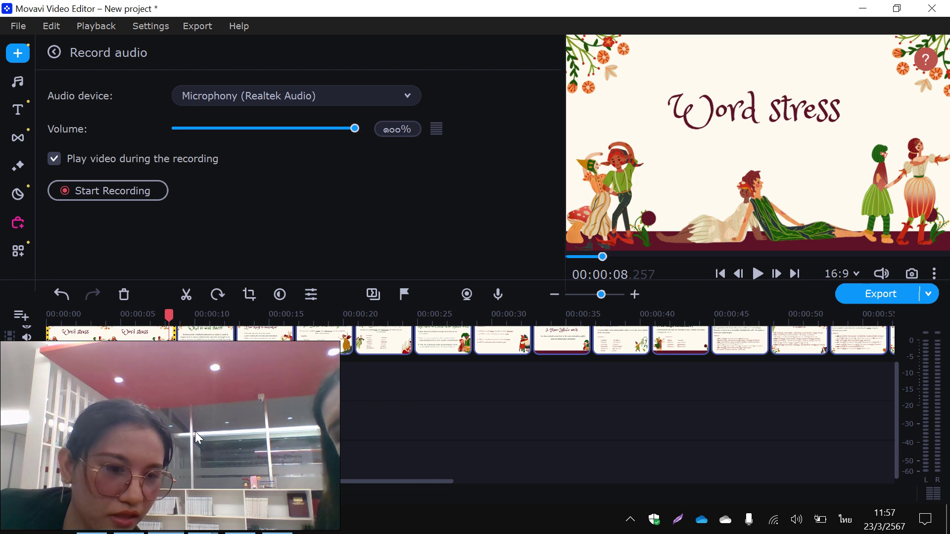
Trim the end of the recorded voice-over clip back to about 7.4 seconds.
{"action": "left_click", "coordinate": [171, 456]}
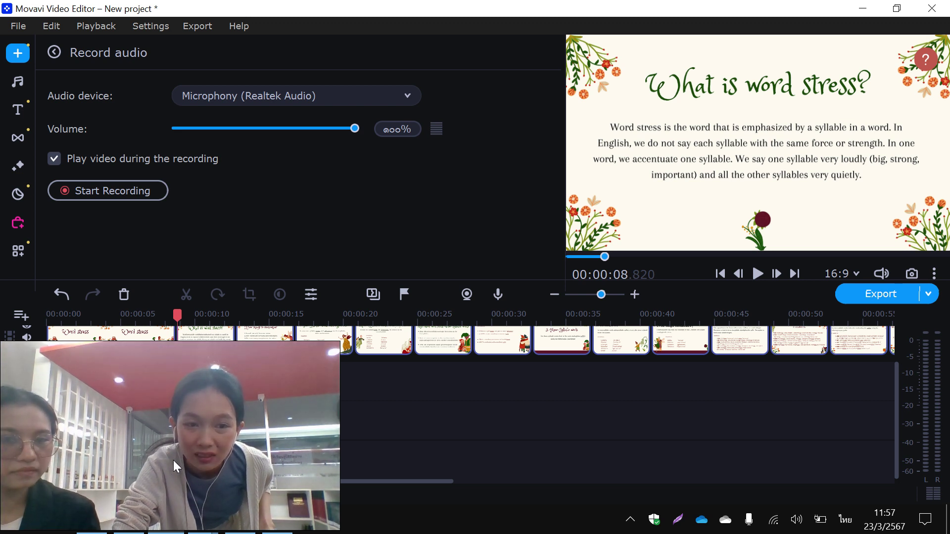
{"action": "mouse_move", "coordinate": [173, 460]}
{"action": "left_mouse_down"}
{"action": "mouse_move", "coordinate": [149, 466]}
{"action": "mouse_move", "coordinate": [157, 462]}
{"action": "left_mouse_up"}
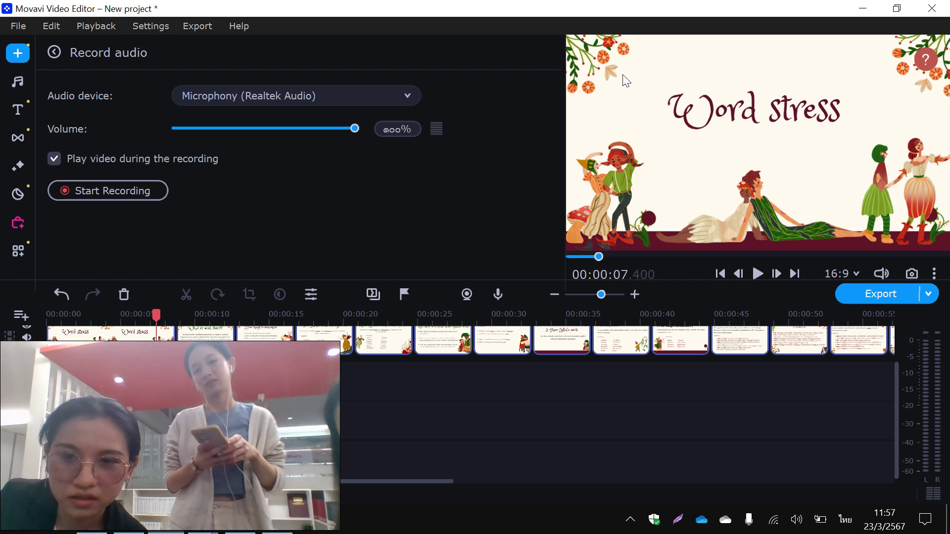
Play the video from about 7.4 seconds into the second slide and twice from the start to check the title narration.
{"action": "left_click", "coordinate": [759, 273]}
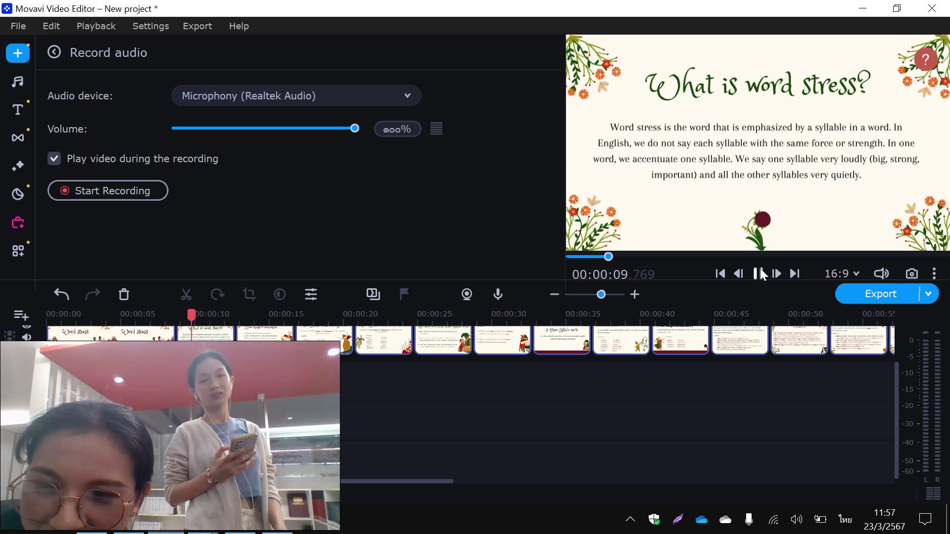
{"action": "left_click", "coordinate": [758, 274]}
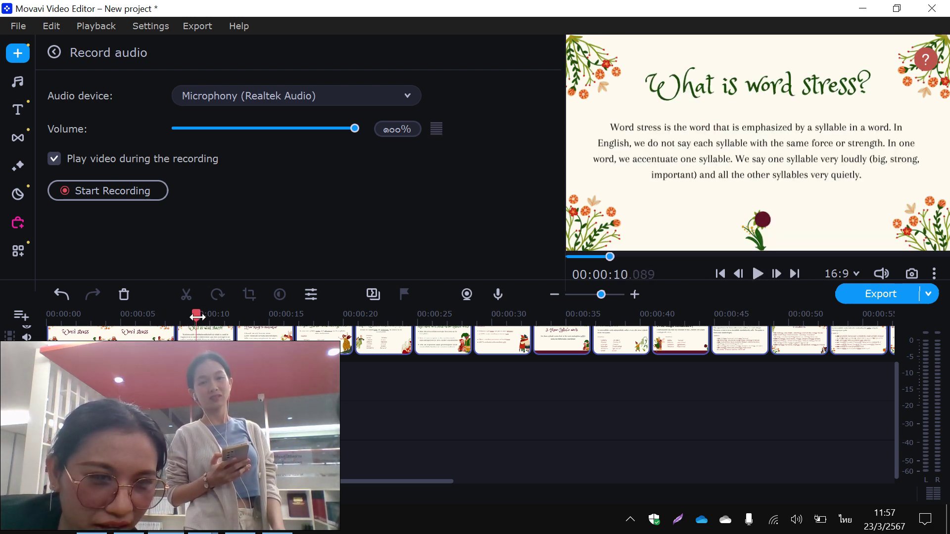
{"action": "left_click", "coordinate": [720, 273]}
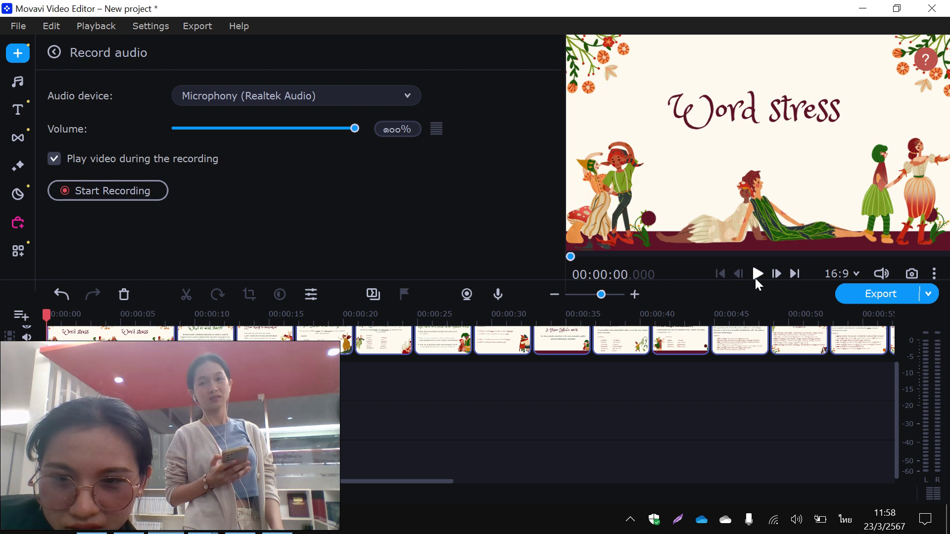
{"action": "left_click", "coordinate": [756, 275]}
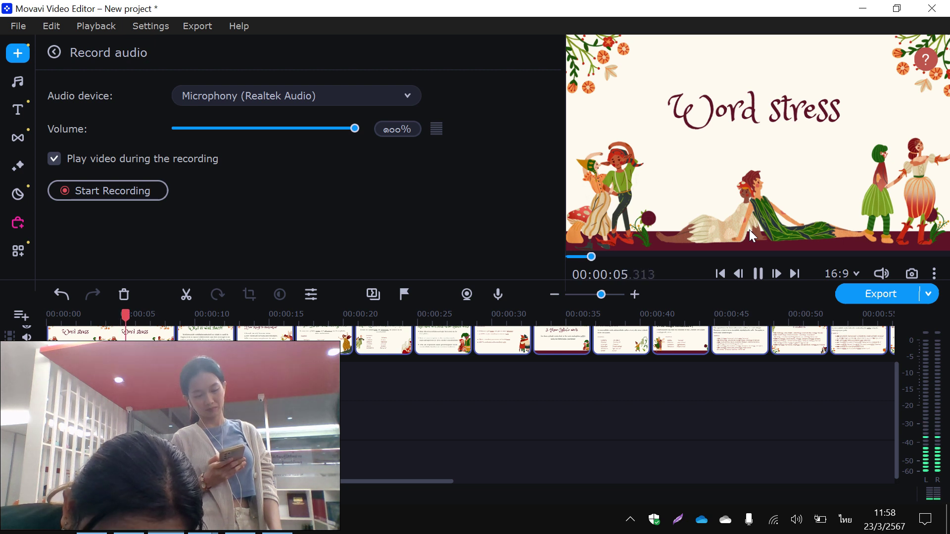
{"action": "left_click", "coordinate": [759, 273]}
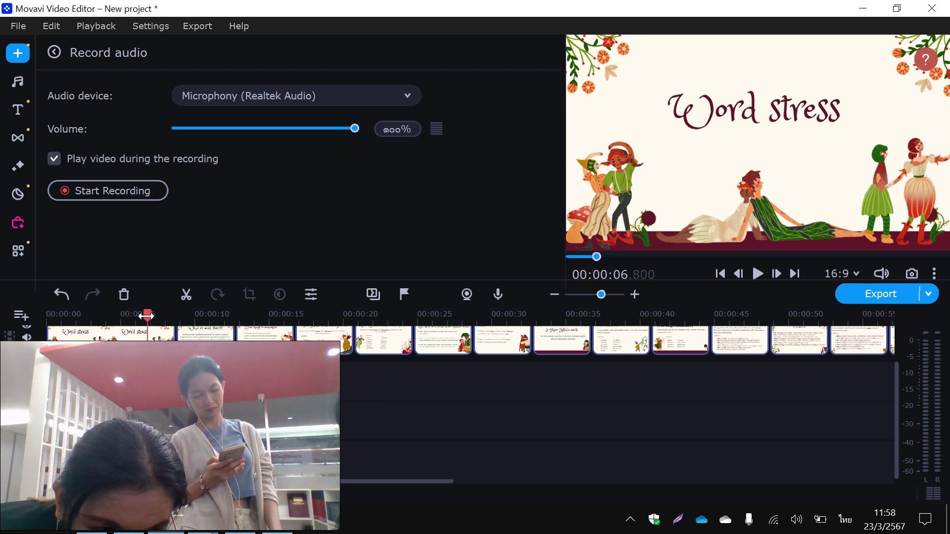
{"action": "left_click", "coordinate": [47, 333]}
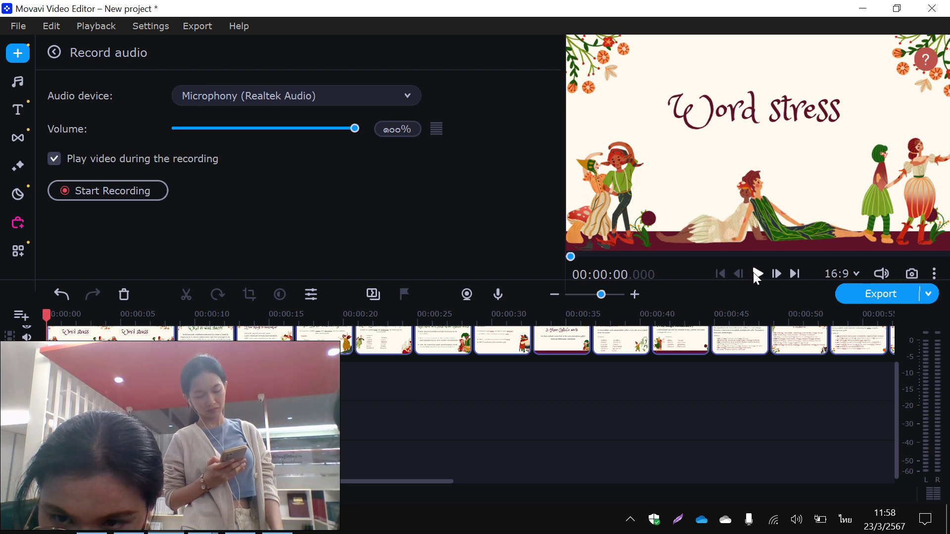
{"action": "left_click", "coordinate": [756, 273]}
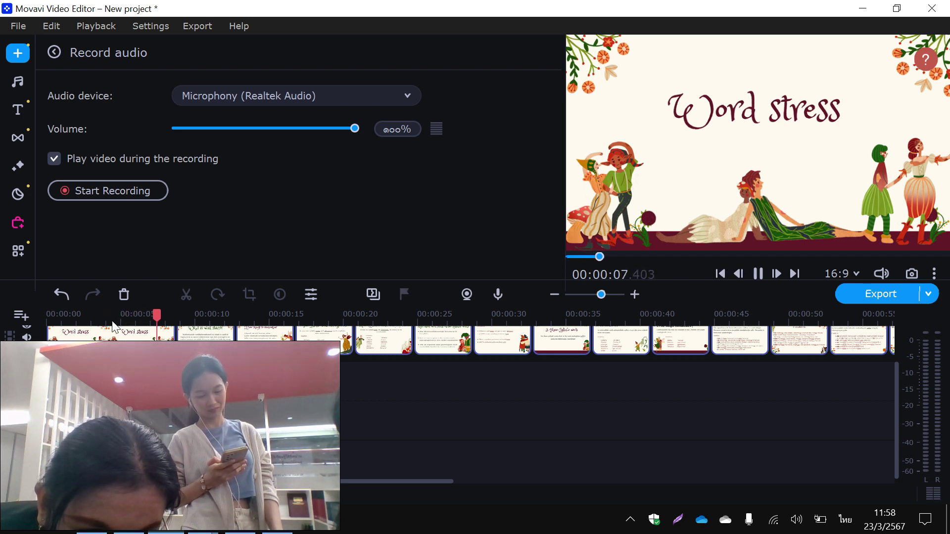
{"action": "left_click", "coordinate": [754, 276]}
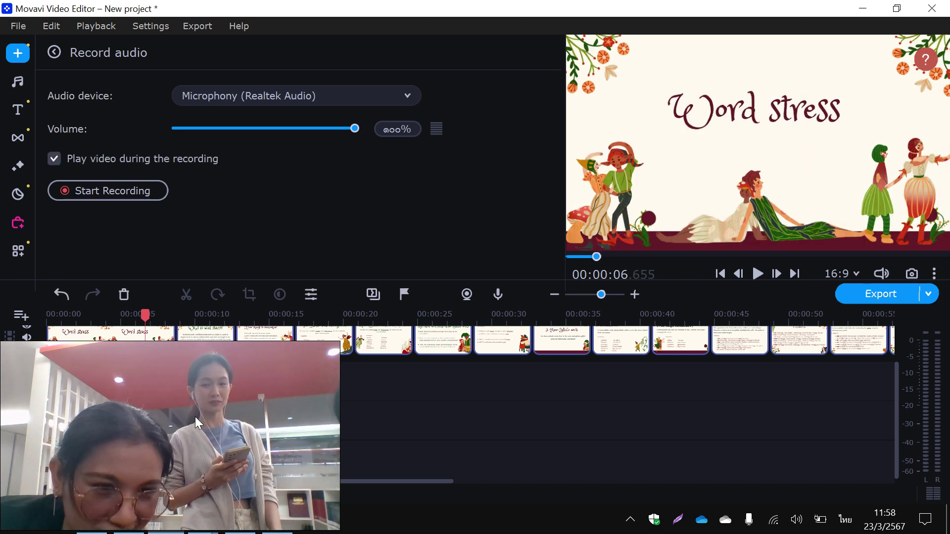
Replay the title slide from the beginning twice more to judge where its narration should end.
{"action": "left_click", "coordinate": [721, 274]}
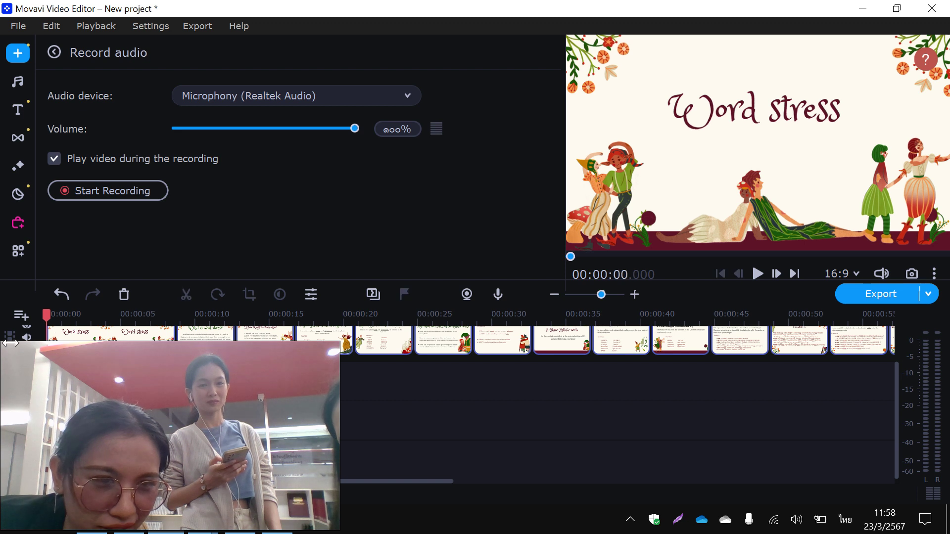
{"action": "left_click", "coordinate": [758, 273]}
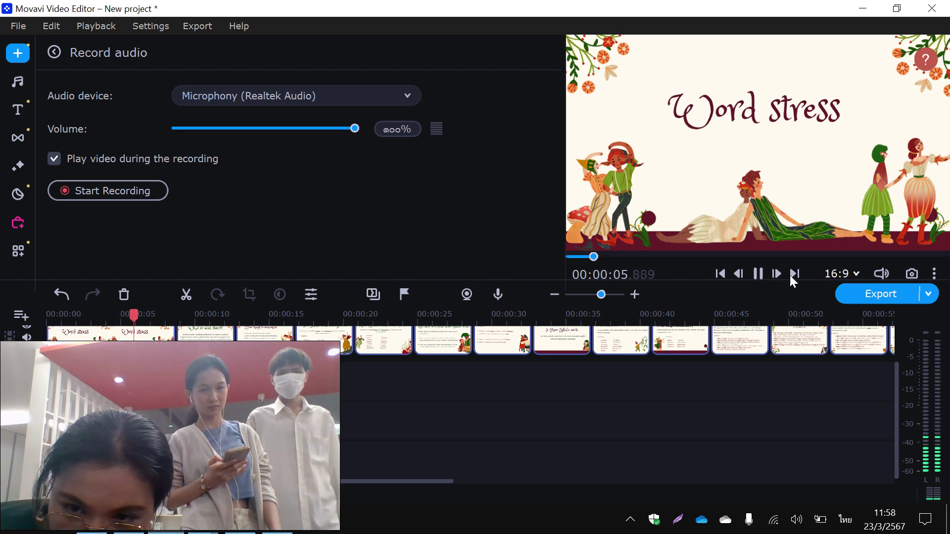
{"action": "left_click", "coordinate": [752, 272]}
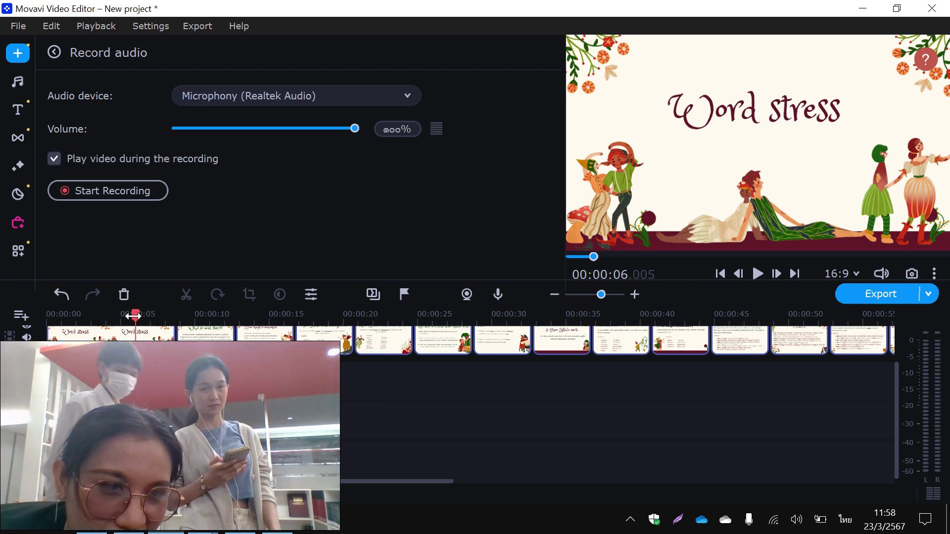
{"action": "left_click", "coordinate": [102, 313]}
{"action": "left_click", "coordinate": [47, 314]}
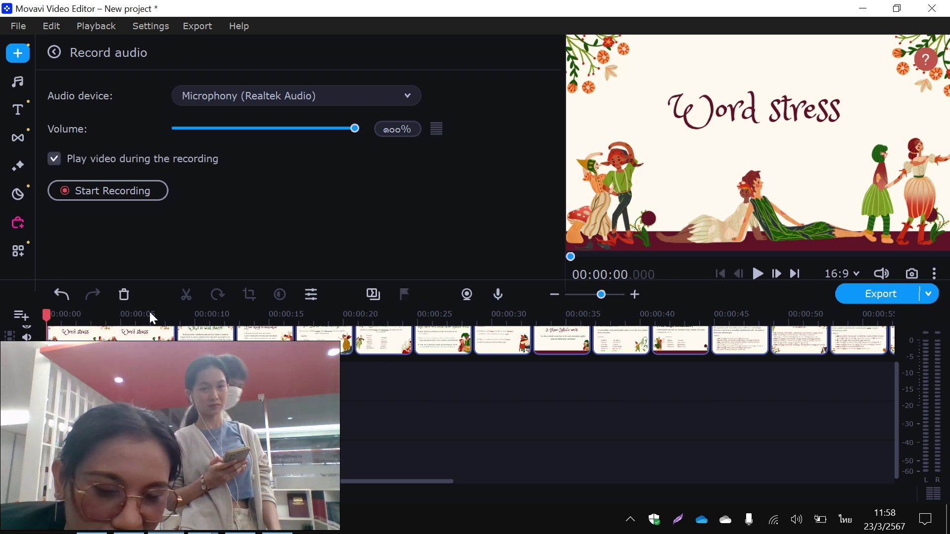
{"action": "left_click", "coordinate": [753, 274]}
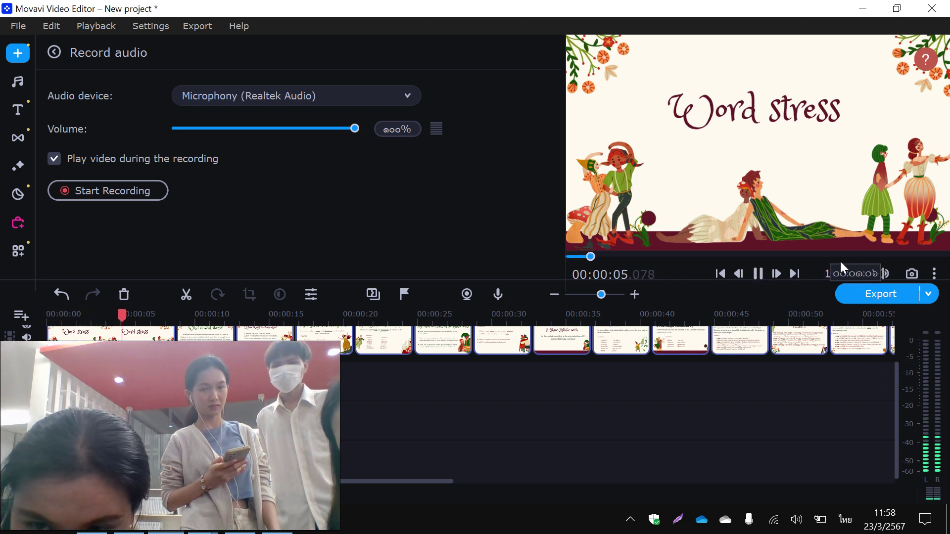
{"action": "left_click", "coordinate": [755, 276]}
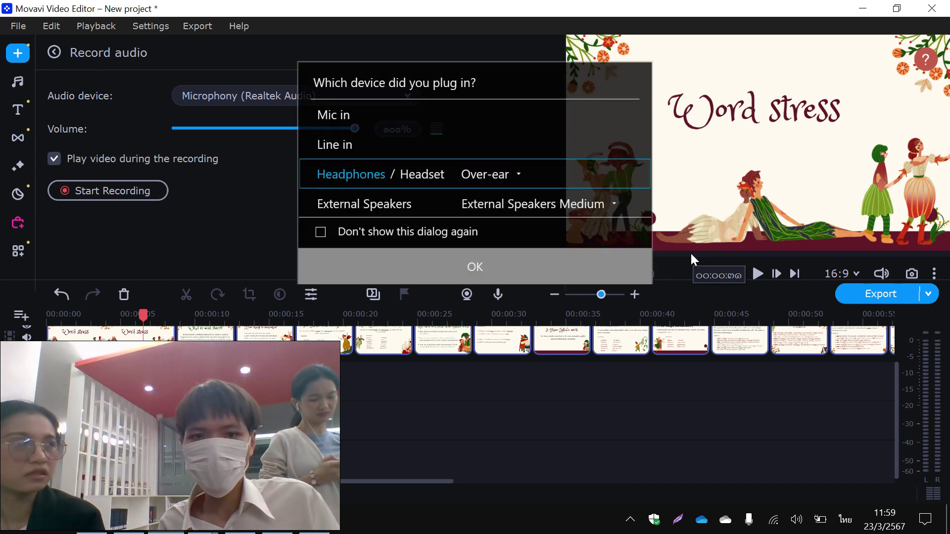
Confirm headphones as the plugged-in device and play the title slide's narration, stopping at about 4.8 seconds.
{"action": "left_click", "coordinate": [472, 275]}
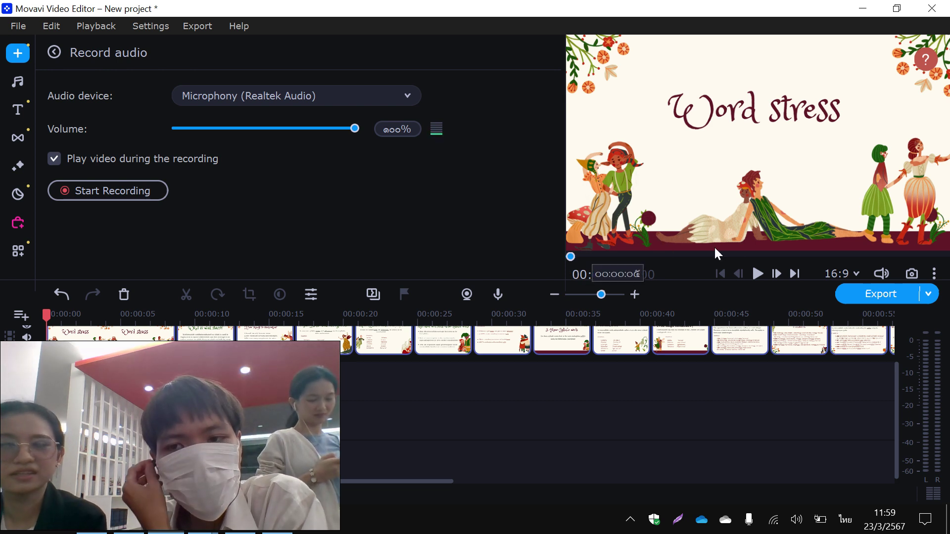
{"action": "left_click", "coordinate": [756, 273]}
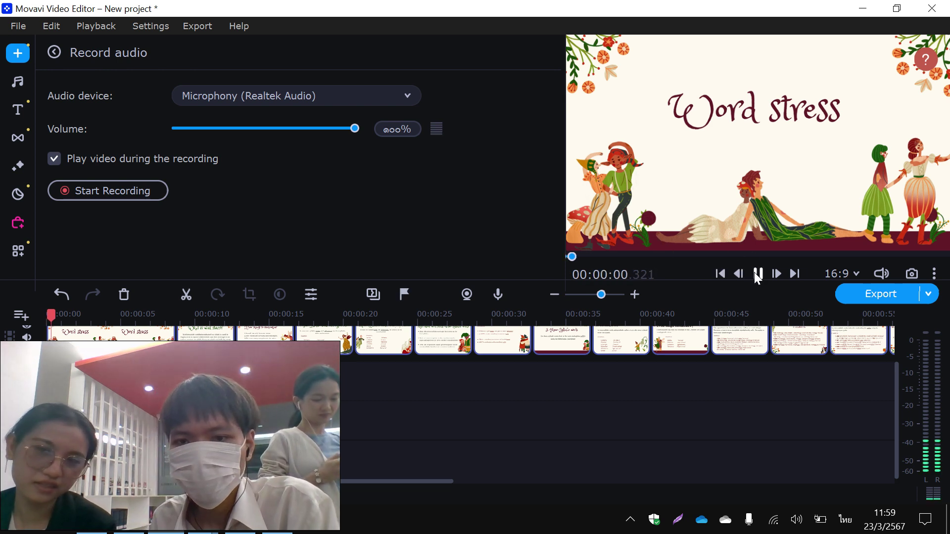
{"action": "mouse_move", "coordinate": [883, 273]}
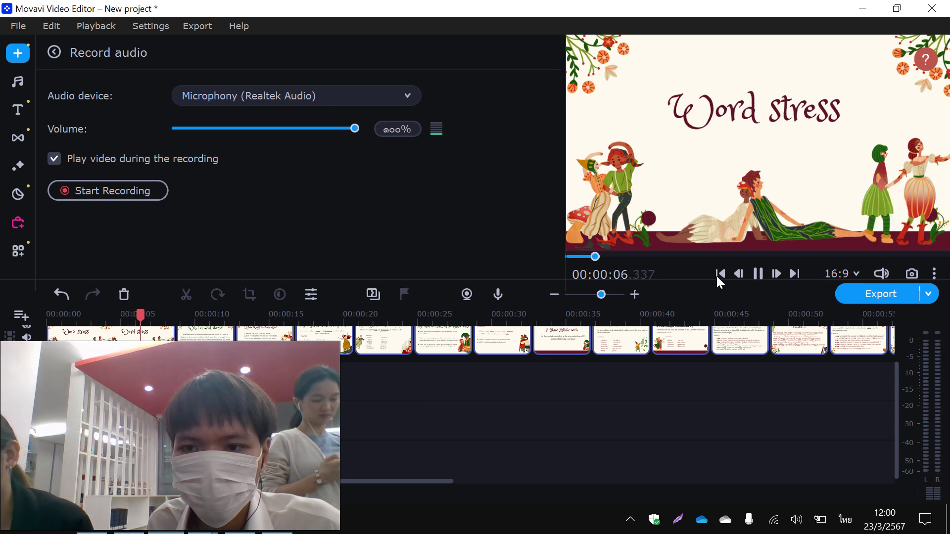
{"action": "left_click", "coordinate": [103, 466]}
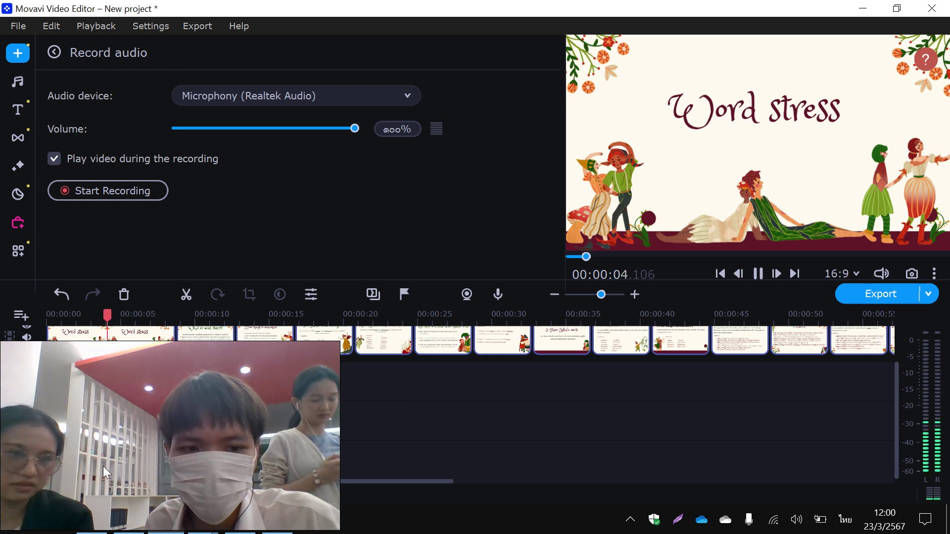
{"action": "left_click", "coordinate": [102, 466]}
{"action": "key", "text": "space"}
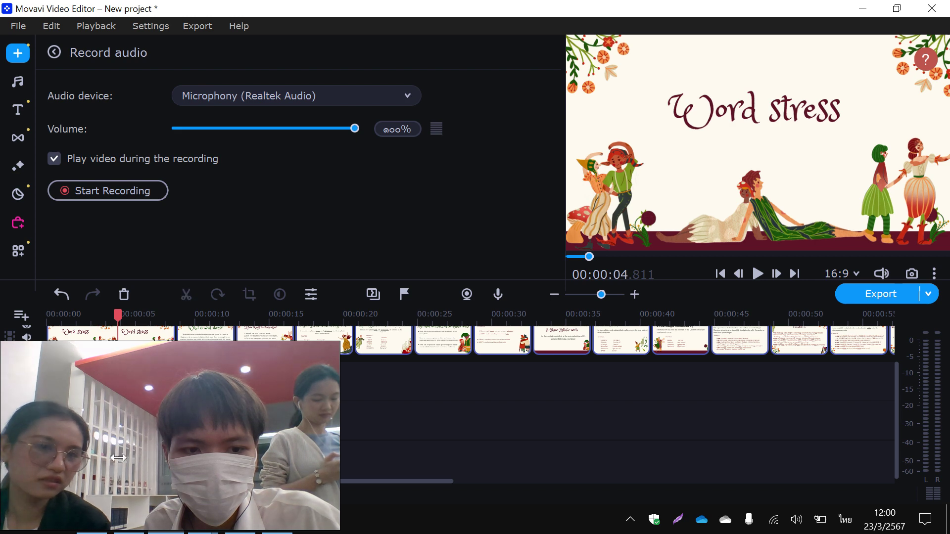
Shorten the title slide to end at about 4.8 seconds and extend the "What is word stress?" slide to about 17 seconds.
{"action": "left_click_drag", "start_coordinate": [174, 341], "coordinate": [117, 344]}
{"action": "left_click_drag", "start_coordinate": [188, 337], "coordinate": [296, 343]}
{"action": "left_click", "coordinate": [118, 348]}
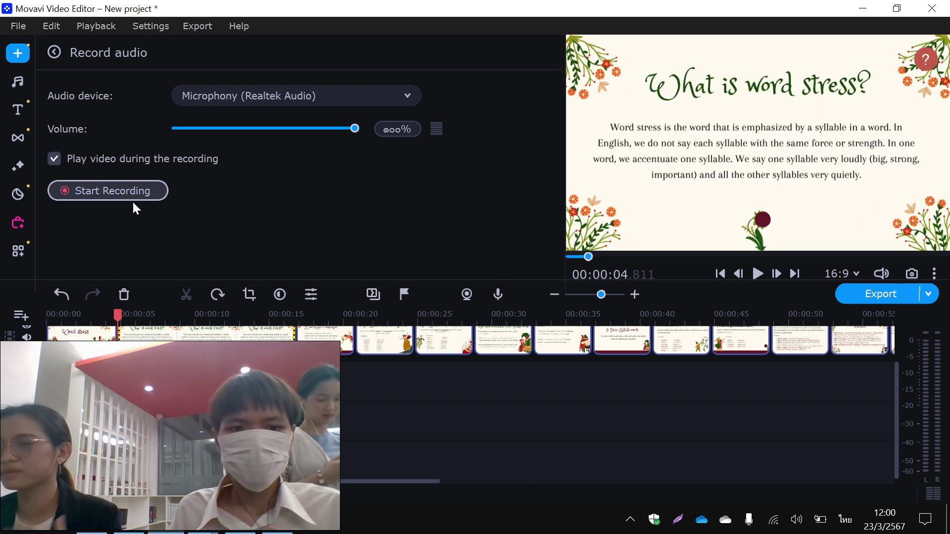
Play from about 2 seconds to check the title narration against the transition to the second slide.
{"action": "left_click", "coordinate": [76, 462]}
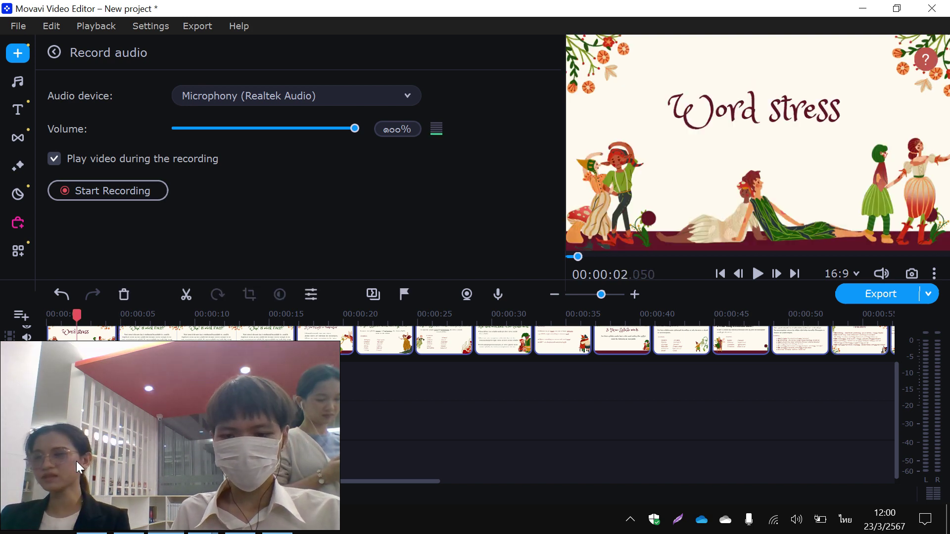
{"action": "key", "text": "space"}
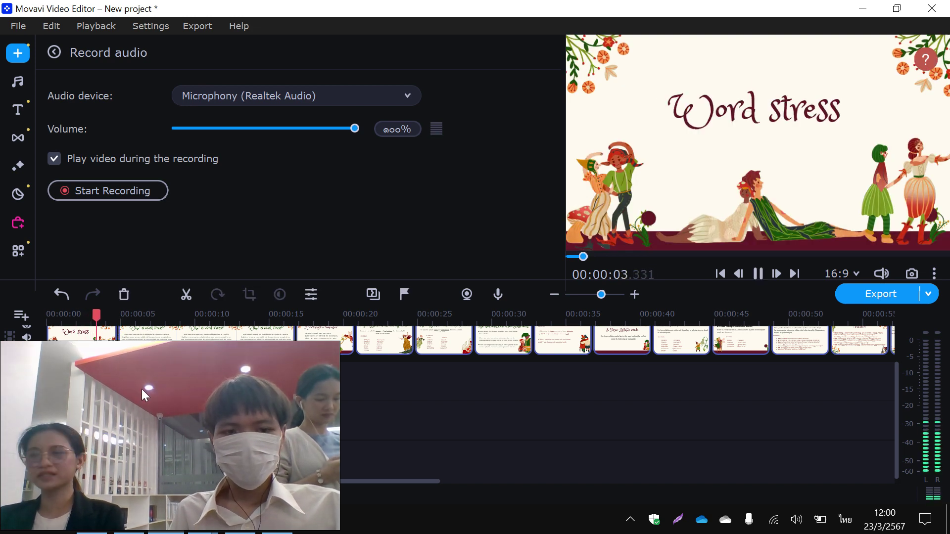
{"action": "key", "text": "space"}
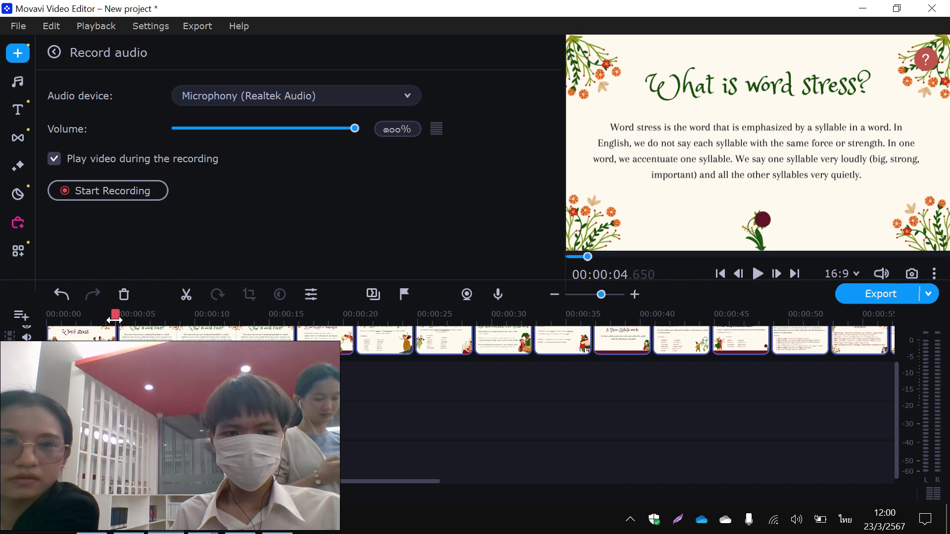
Record a voice-over for the "What is word stress?" slide, starting at about 4.7 seconds.
{"action": "left_click_drag", "start_coordinate": [115, 320], "coordinate": [118, 317]}
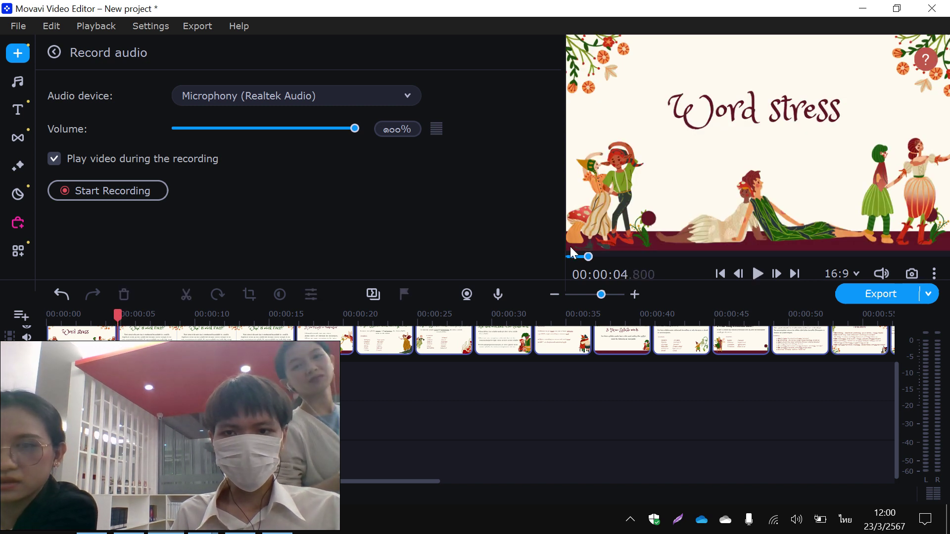
{"action": "left_click_drag", "start_coordinate": [584, 257], "coordinate": [584, 258]}
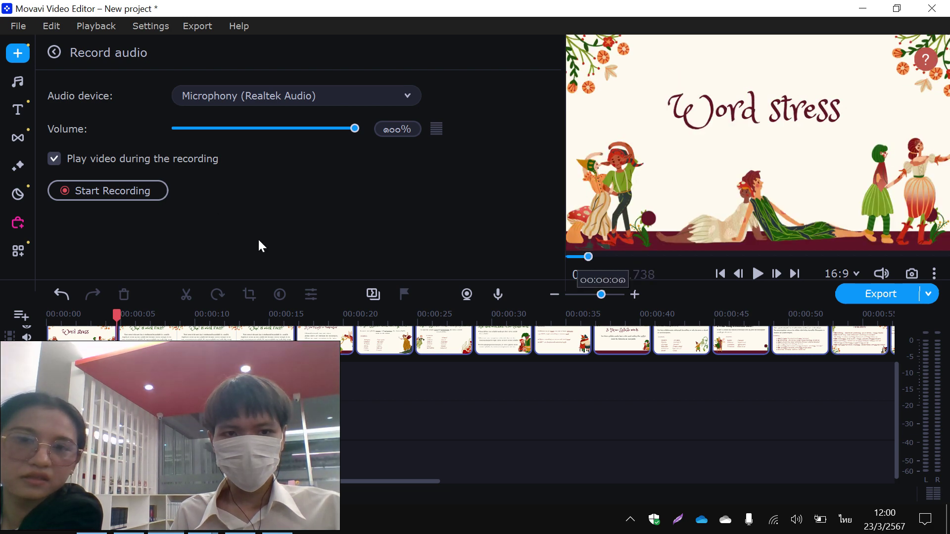
{"action": "left_click", "coordinate": [142, 189]}
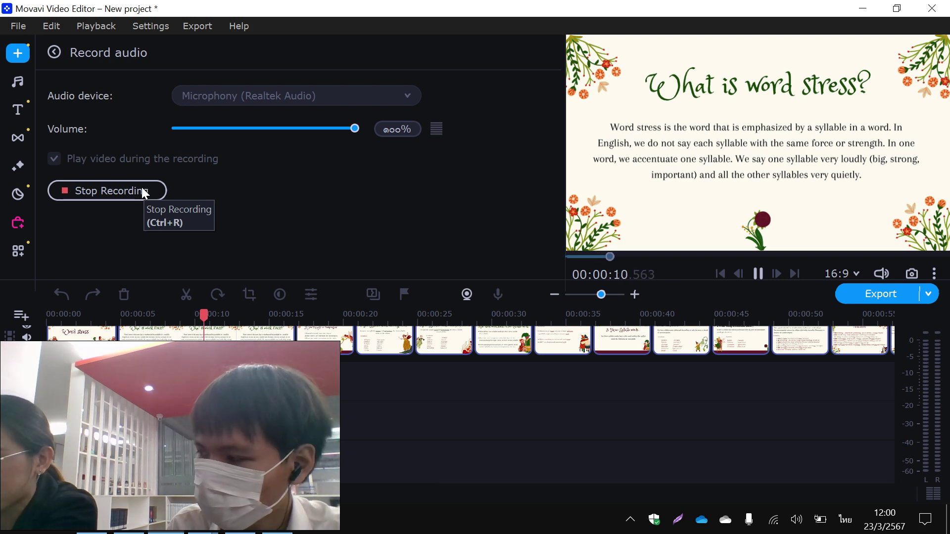
{"action": "left_click", "coordinate": [142, 188]}
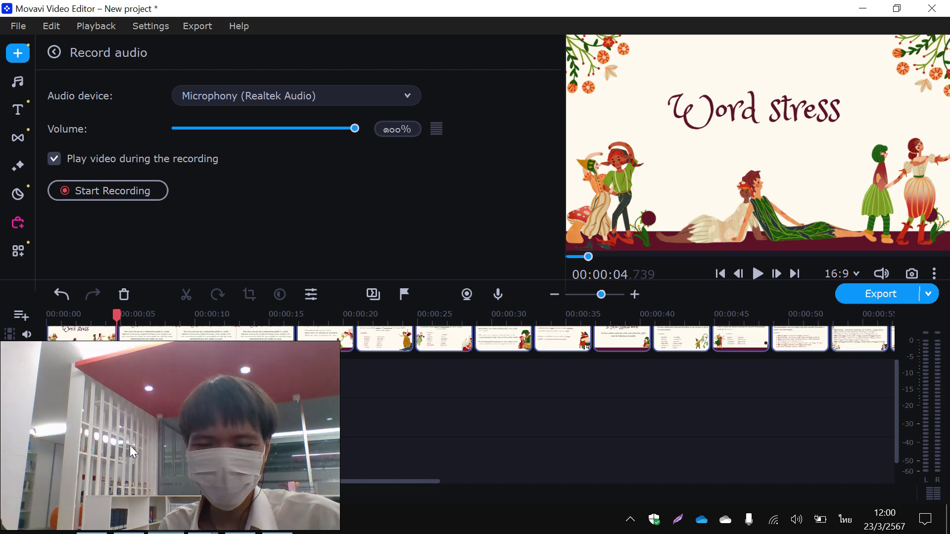
Play back the second slide's recorded section and return the playhead to about 4.7 seconds.
{"action": "key", "text": "space"}
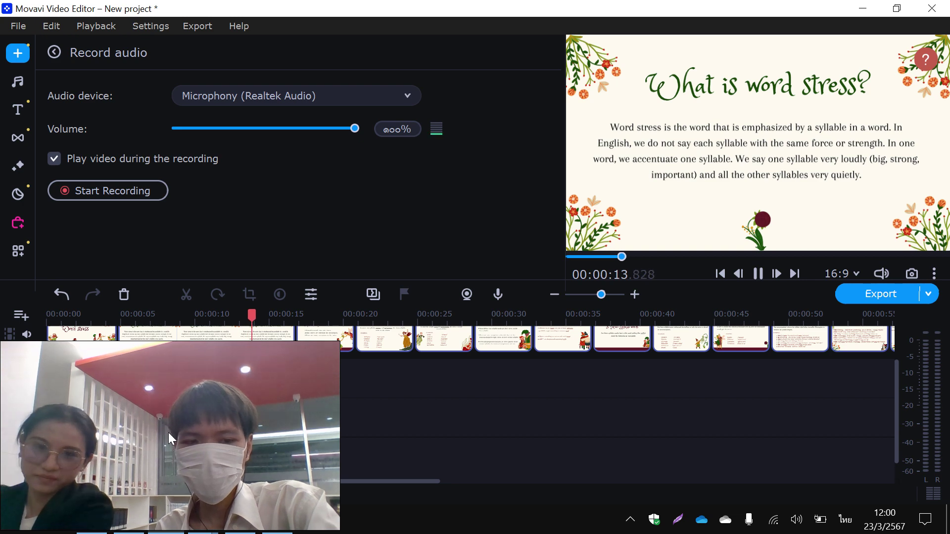
{"action": "left_click", "coordinate": [104, 457]}
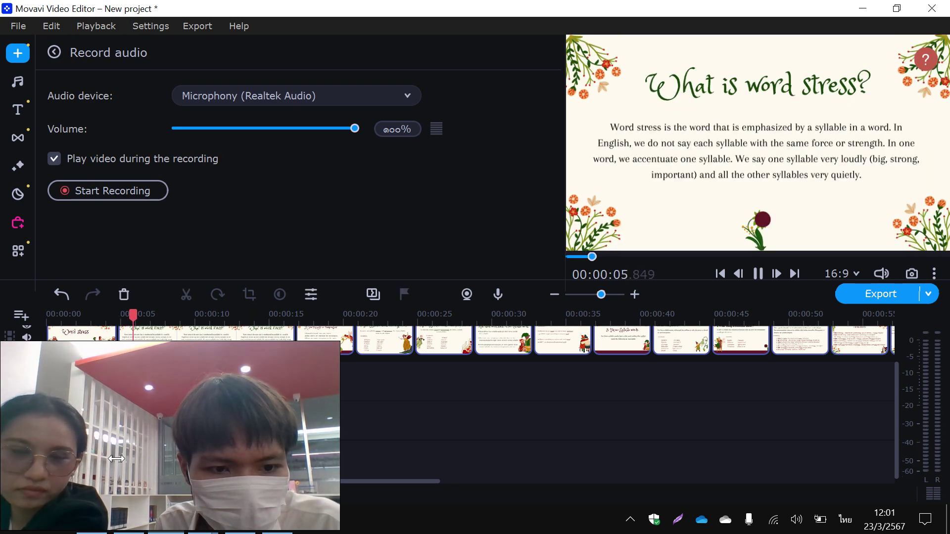
{"action": "left_click", "coordinate": [118, 459]}
{"action": "left_click", "coordinate": [107, 458]}
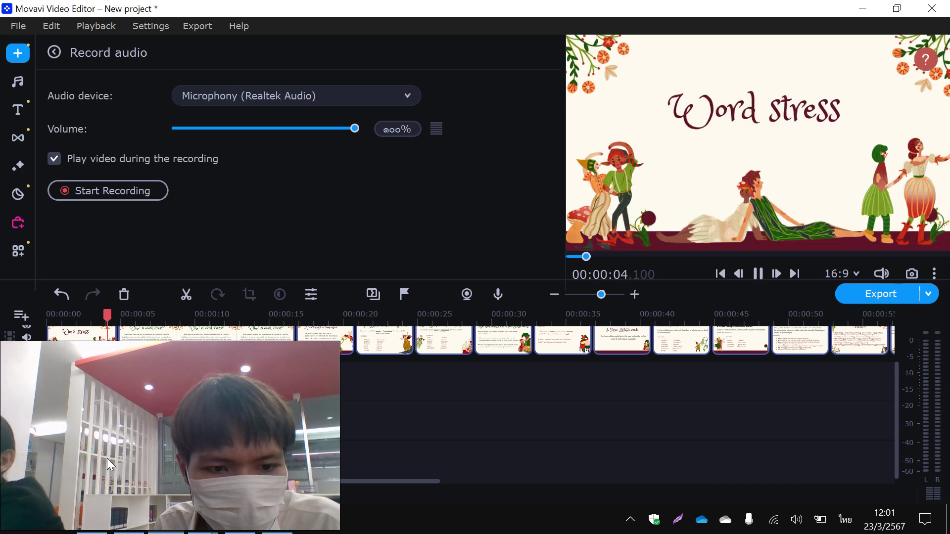
{"action": "key", "text": "space"}
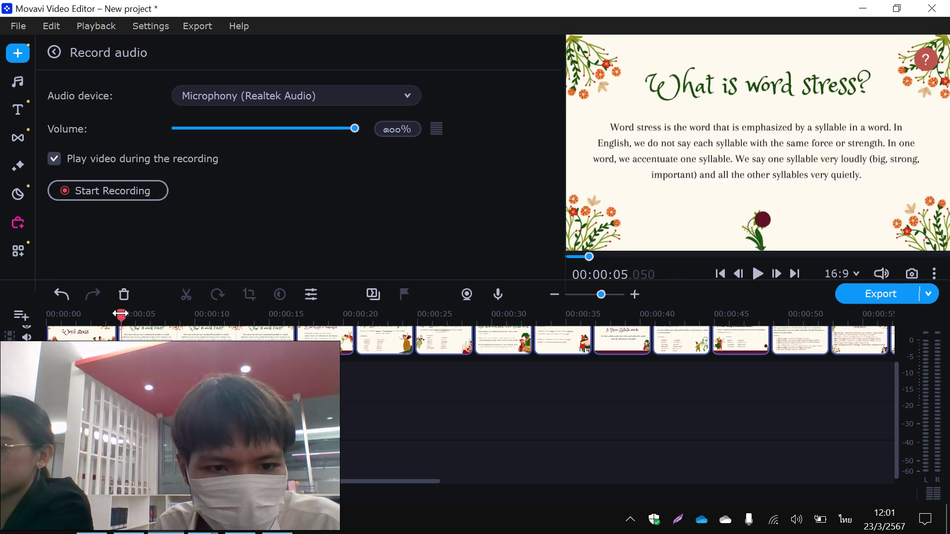
{"action": "left_click_drag", "start_coordinate": [113, 313], "coordinate": [116, 313]}
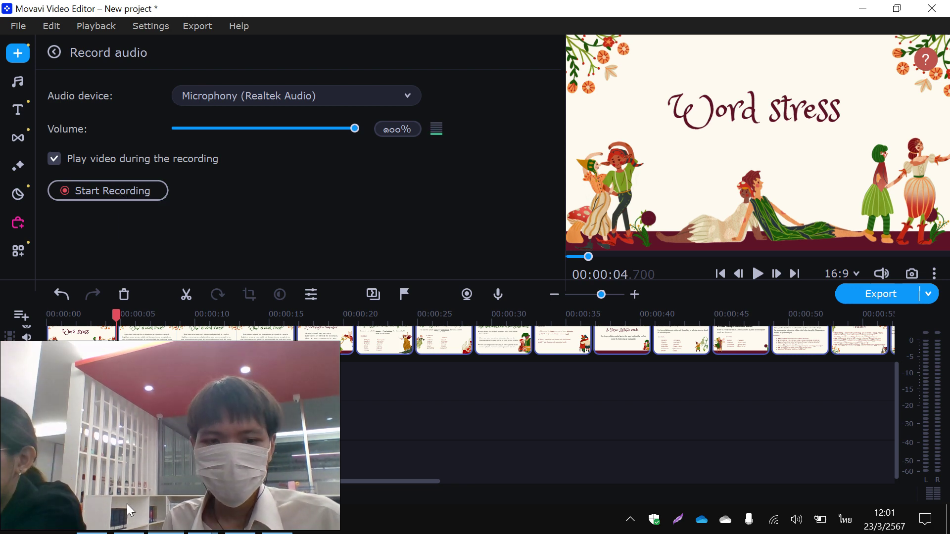
Switch to the web browser and search the web for "word stress phoneic" in place of the open dictionary page.
{"action": "left_click", "coordinate": [99, 529]}
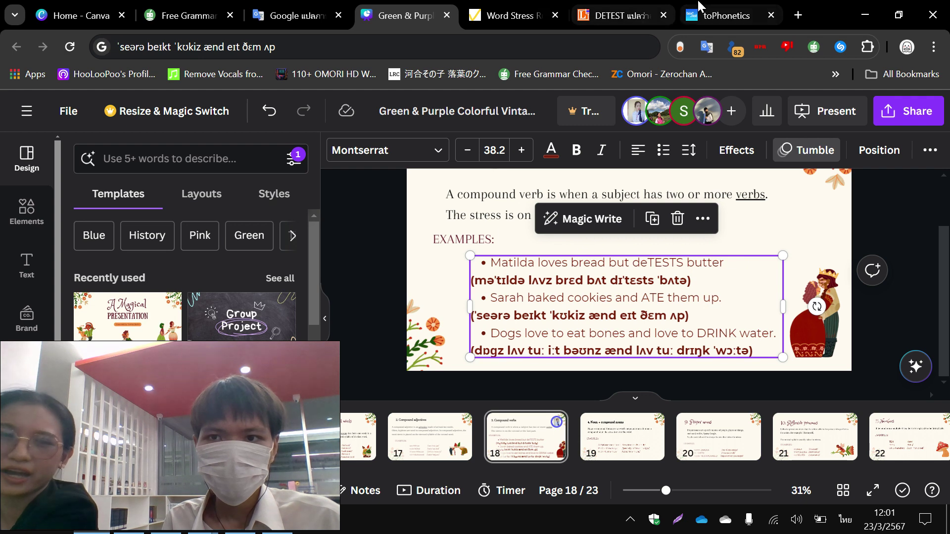
{"action": "left_click", "coordinate": [727, 15]}
{"action": "left_click", "coordinate": [619, 16]}
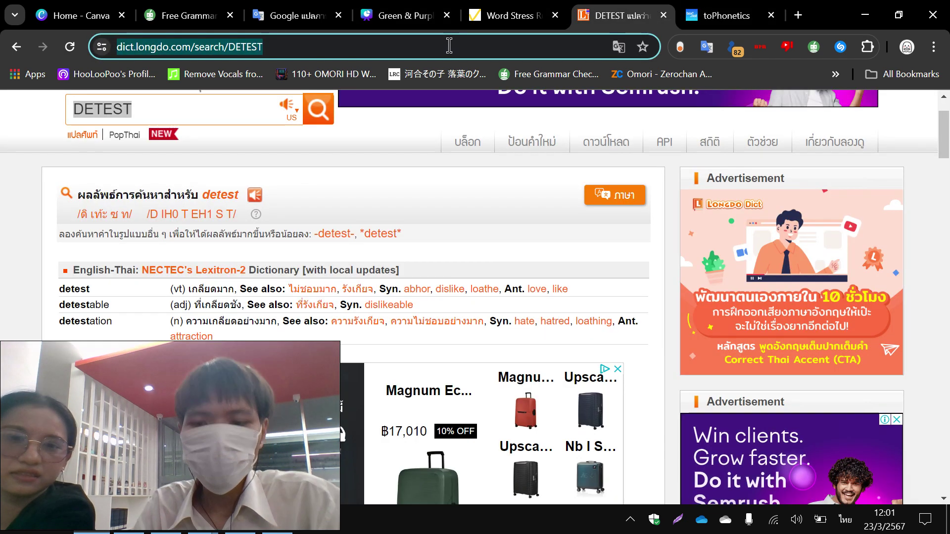
{"action": "key", "text": "alt+shift"}
{"action": "type", "text": "word "}
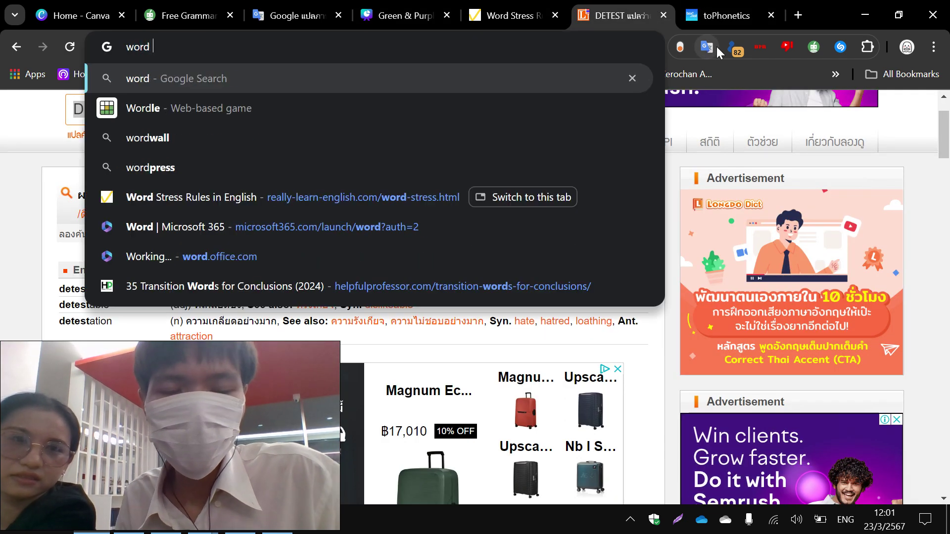
{"action": "type", "text": "stress"}
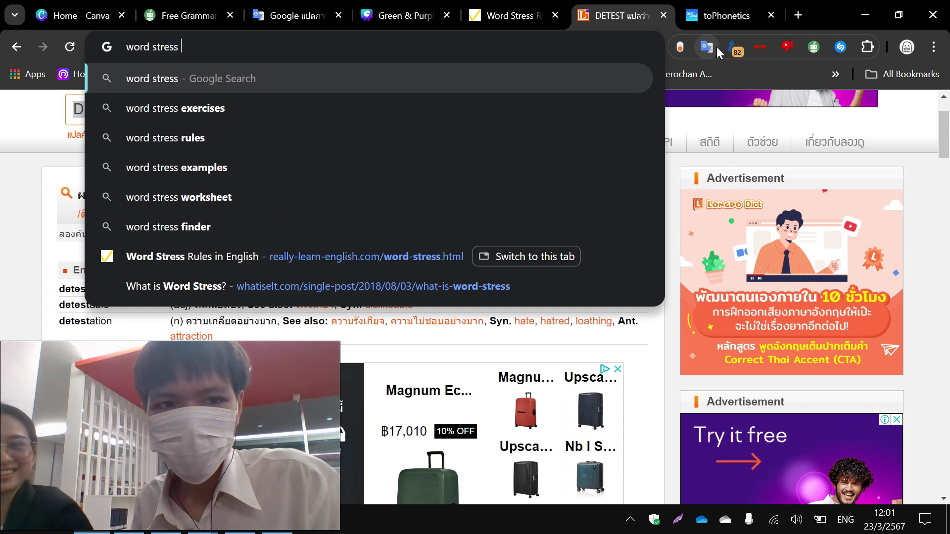
{"action": "type", "text": "p"}
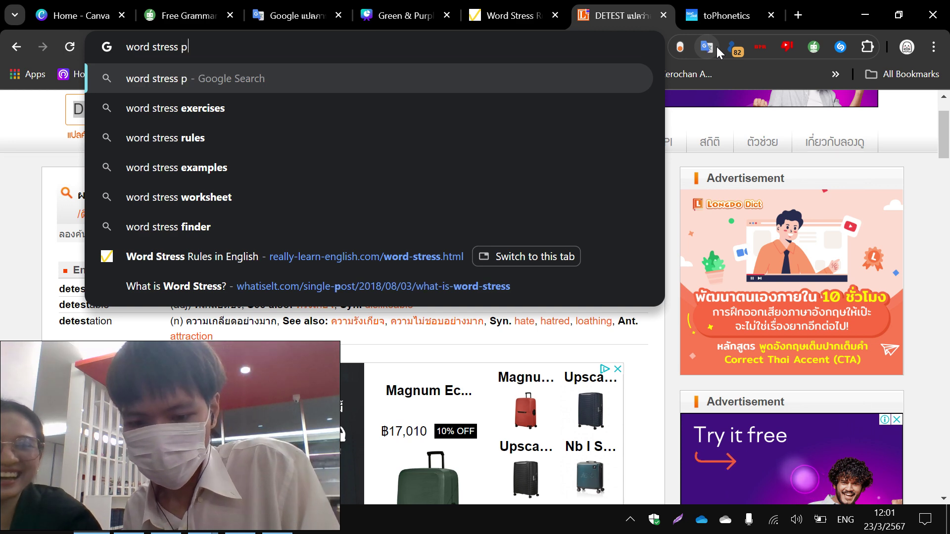
{"action": "type", "text": "honeic"}
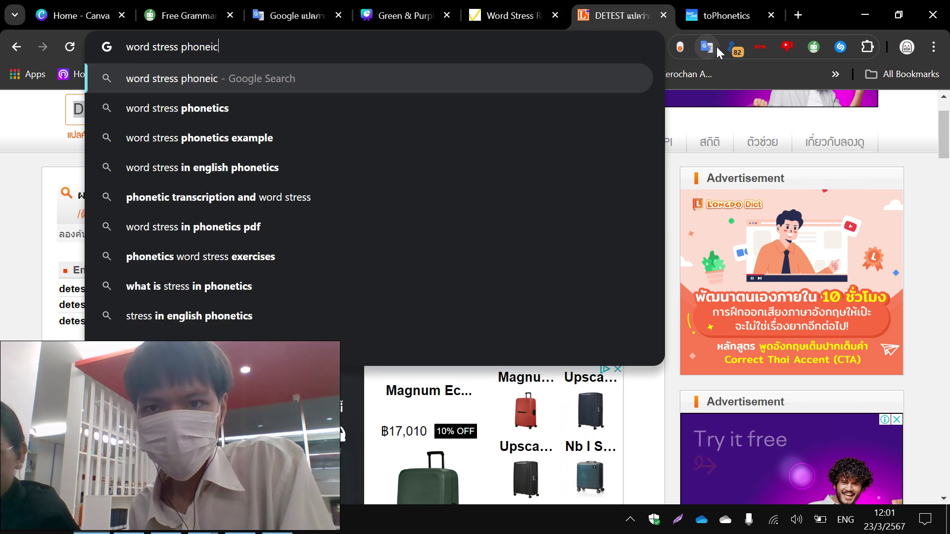
{"action": "key", "text": "Return"}
Replace the English text in toPhonetics with "word stress" and show its British phonetic transcription.
{"action": "left_click", "coordinate": [717, 14]}
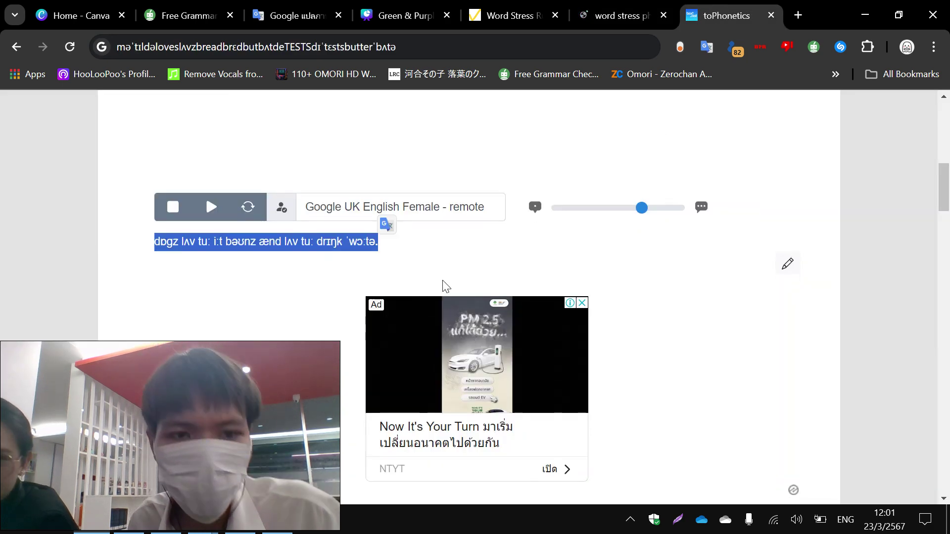
{"action": "left_click", "coordinate": [437, 333]}
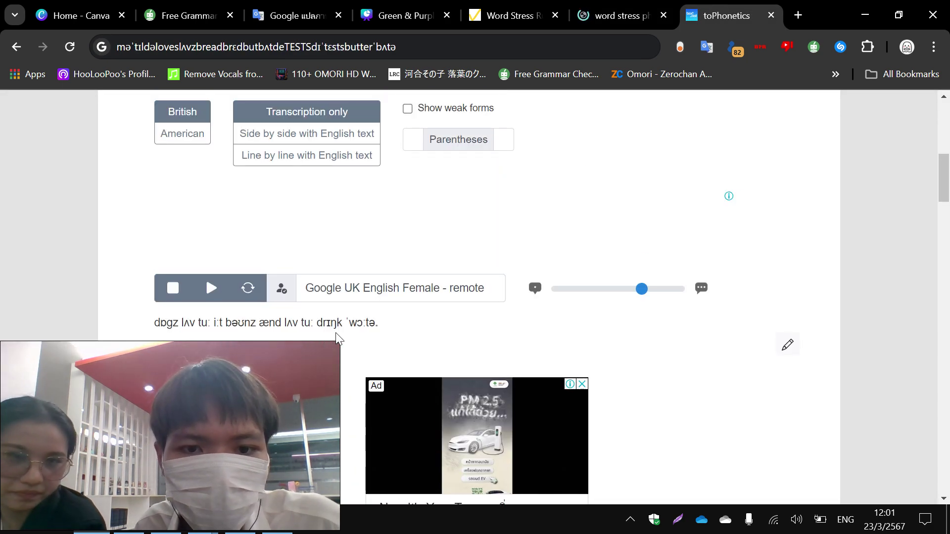
{"action": "left_click", "coordinate": [616, 15]}
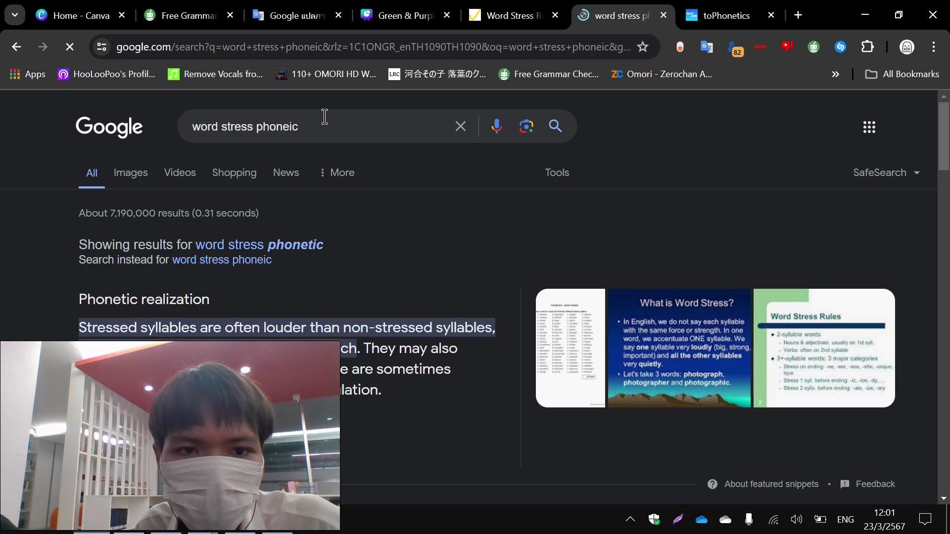
{"action": "left_click", "coordinate": [717, 15]}
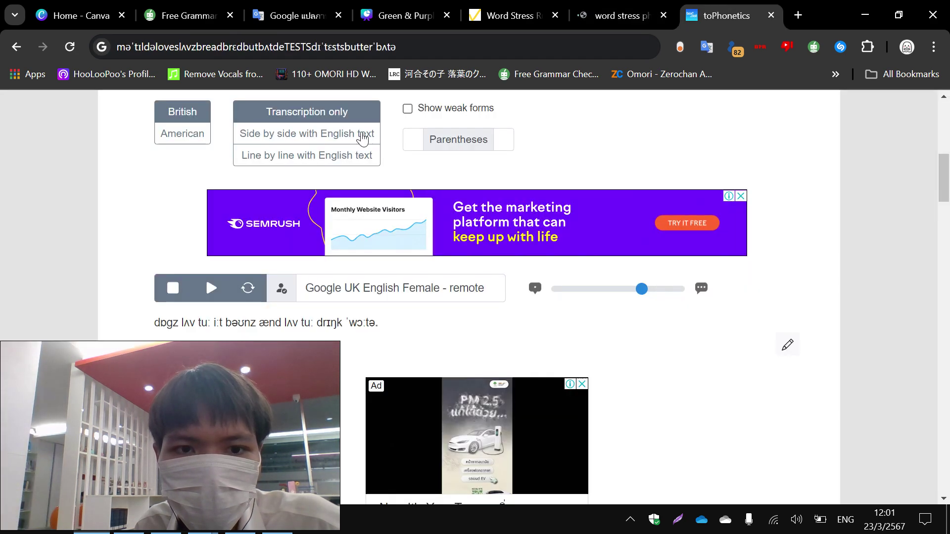
{"action": "scroll", "coordinate": [321, 252], "scroll_direction": "up", "scroll_amount": 5}
{"action": "key", "text": "ctrl+a"}
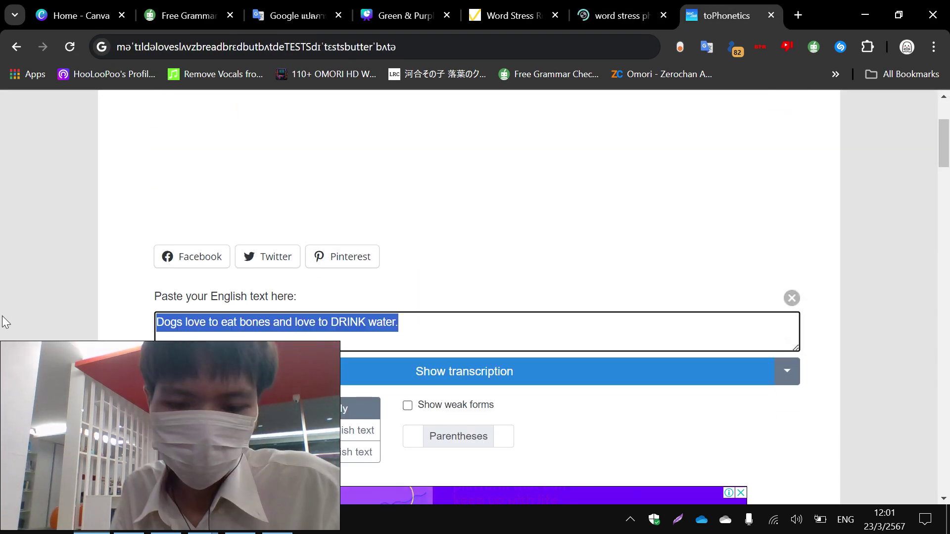
{"action": "type", "text": "word stress"}
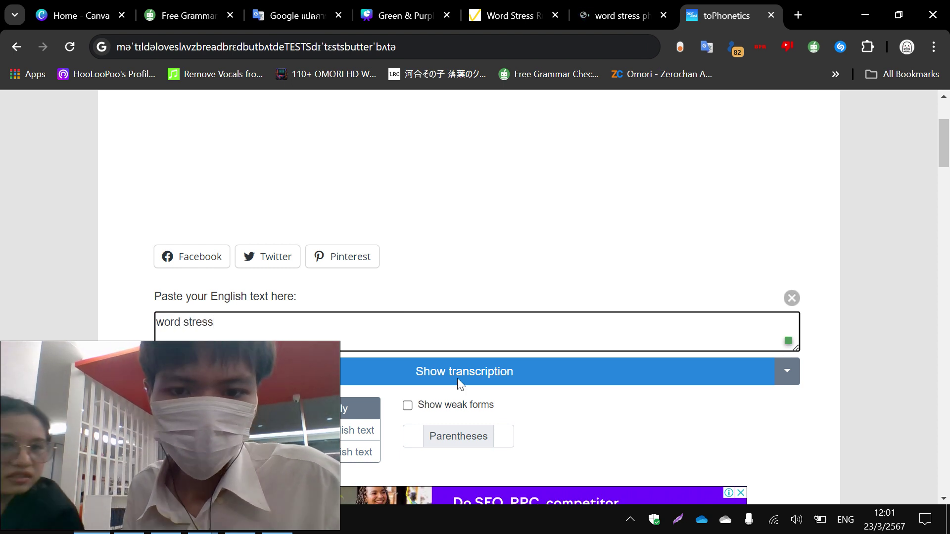
{"action": "scroll", "coordinate": [460, 383], "scroll_direction": "down", "scroll_amount": 2}
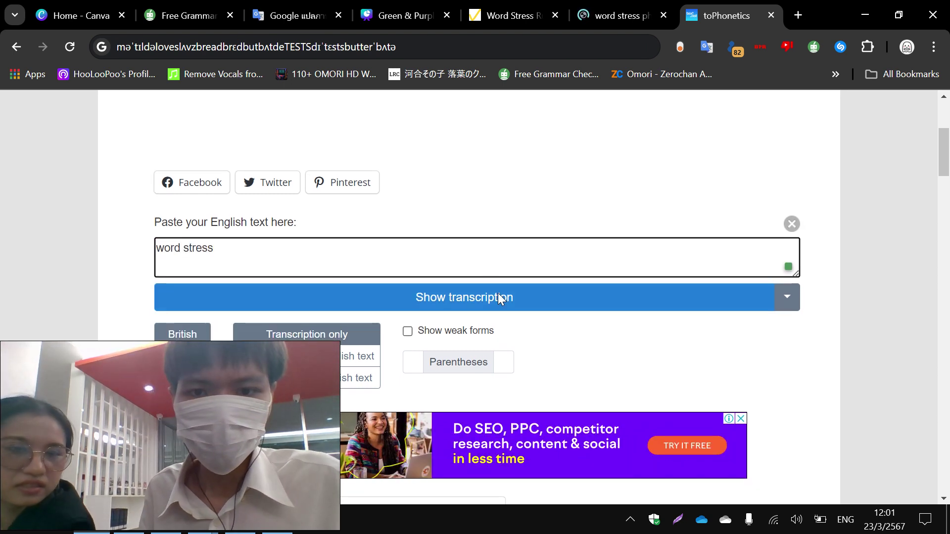
{"action": "left_click", "coordinate": [498, 298]}
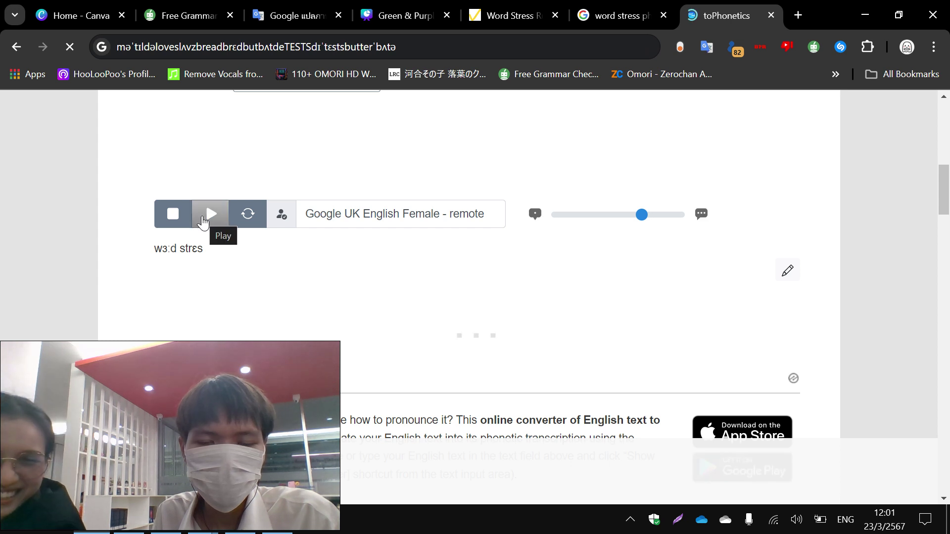
Listen to the pronunciation of "word stress" with the Google UK English Female and Google UK English Male voices.
{"action": "left_click", "coordinate": [203, 223]}
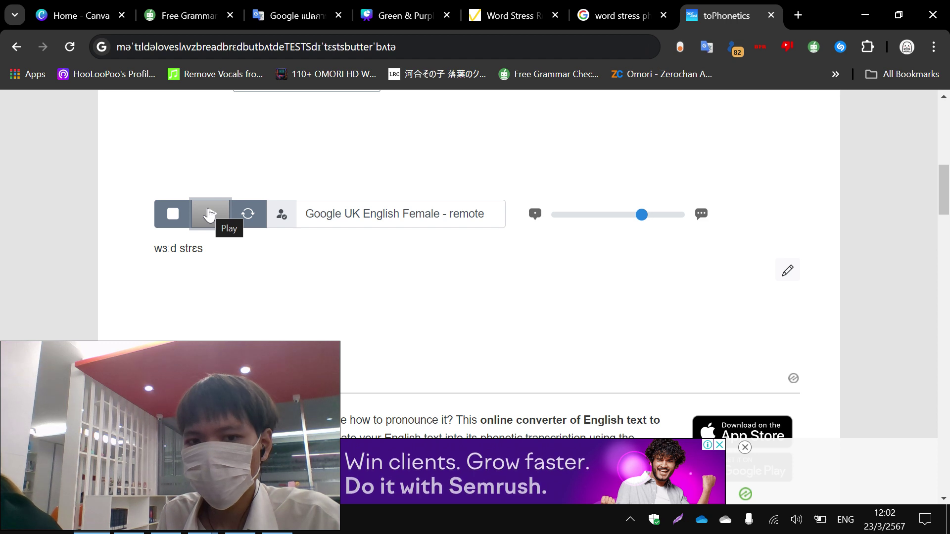
{"action": "left_click", "coordinate": [334, 221]}
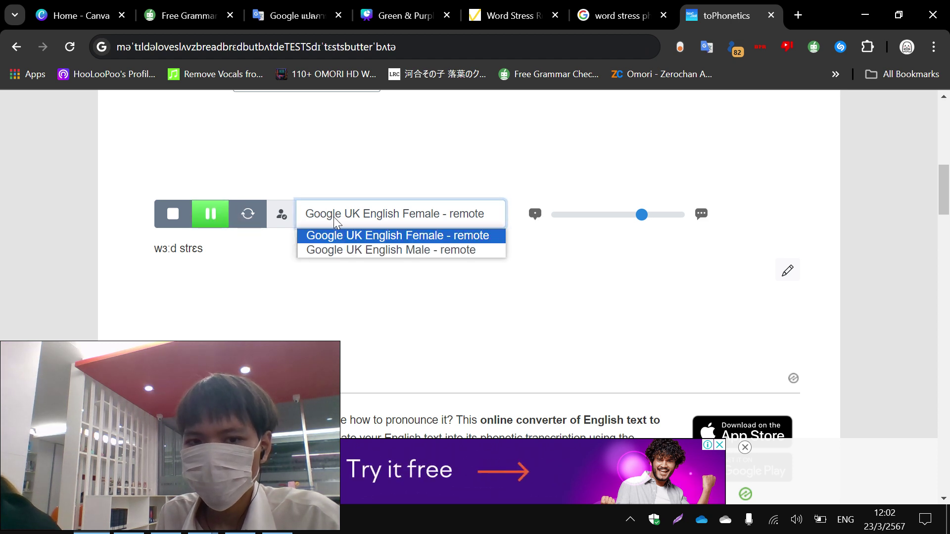
{"action": "left_click", "coordinate": [345, 251]}
{"action": "left_click", "coordinate": [212, 216]}
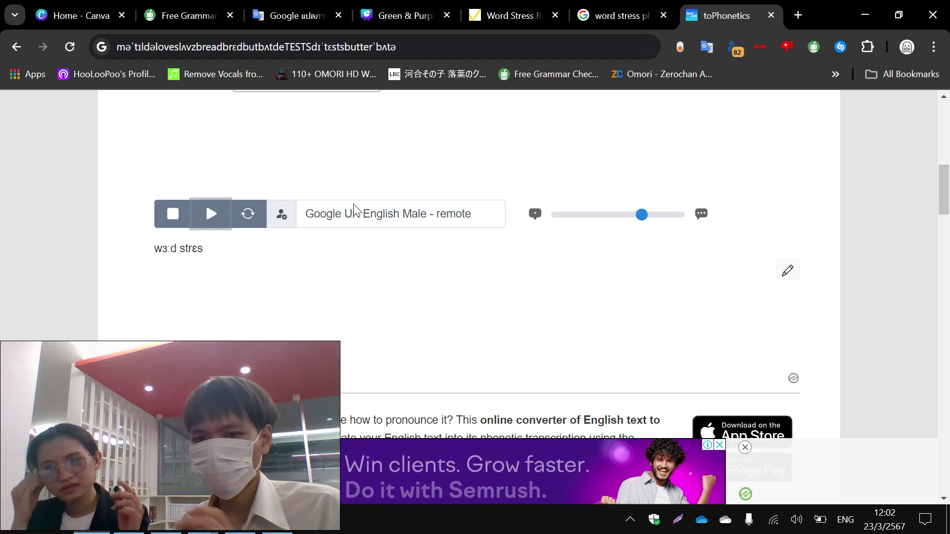
{"action": "left_click", "coordinate": [198, 216]}
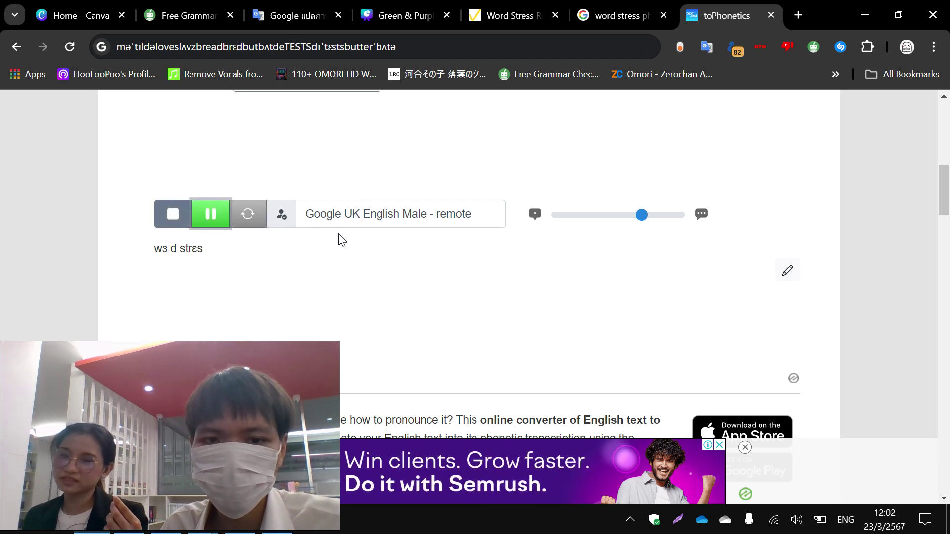
{"action": "left_click", "coordinate": [381, 220]}
{"action": "left_click", "coordinate": [381, 236]}
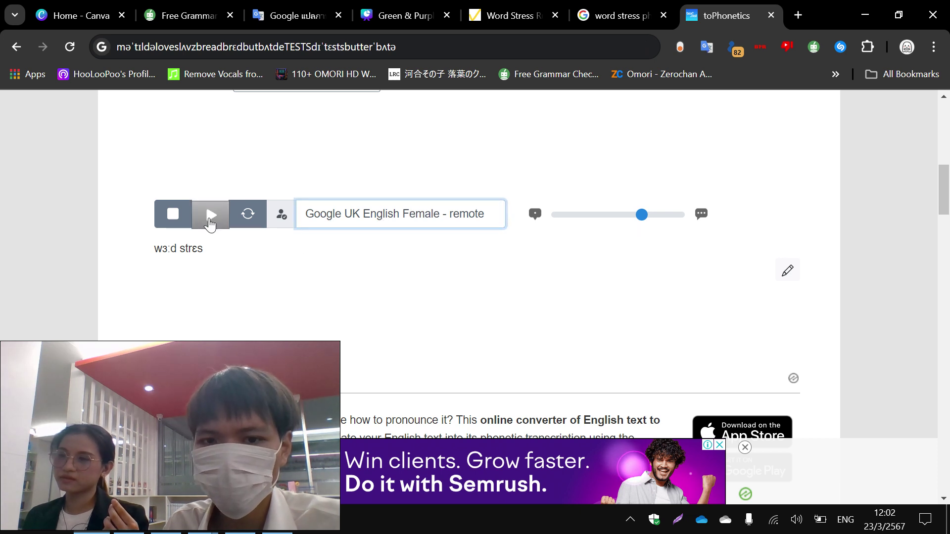
{"action": "left_click", "coordinate": [208, 219]}
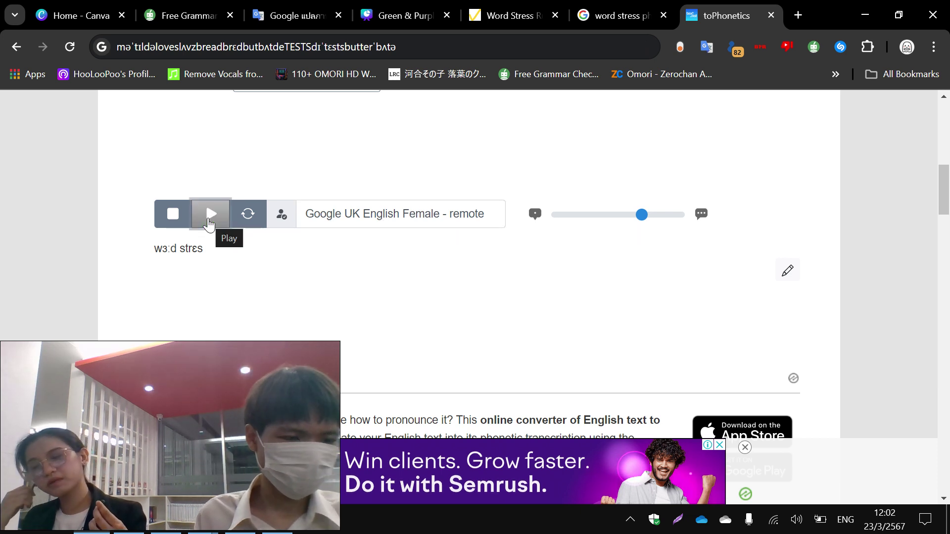
{"action": "left_click", "coordinate": [211, 221]}
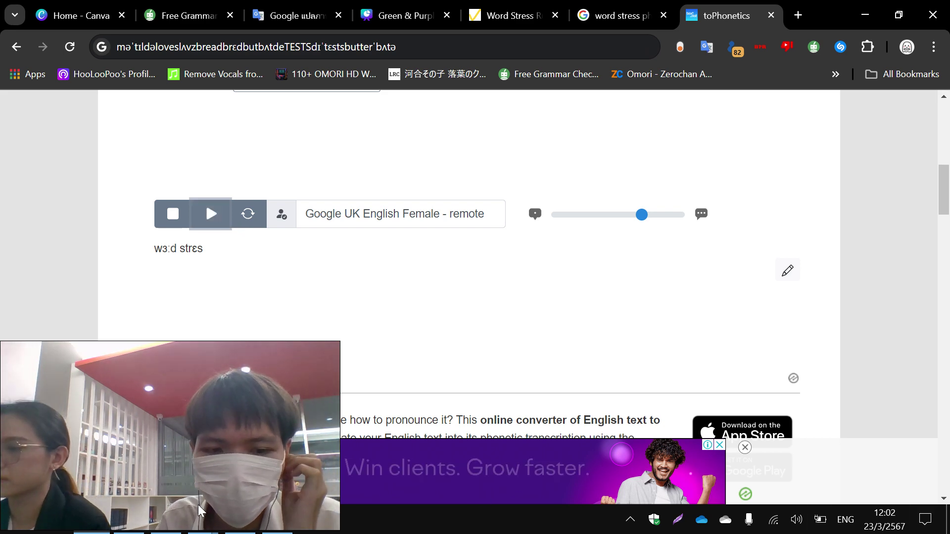
Switch back to Movavi Video Editor and extend the title slide to end at about 15.3 seconds.
{"action": "key", "text": "alt+Tab"}
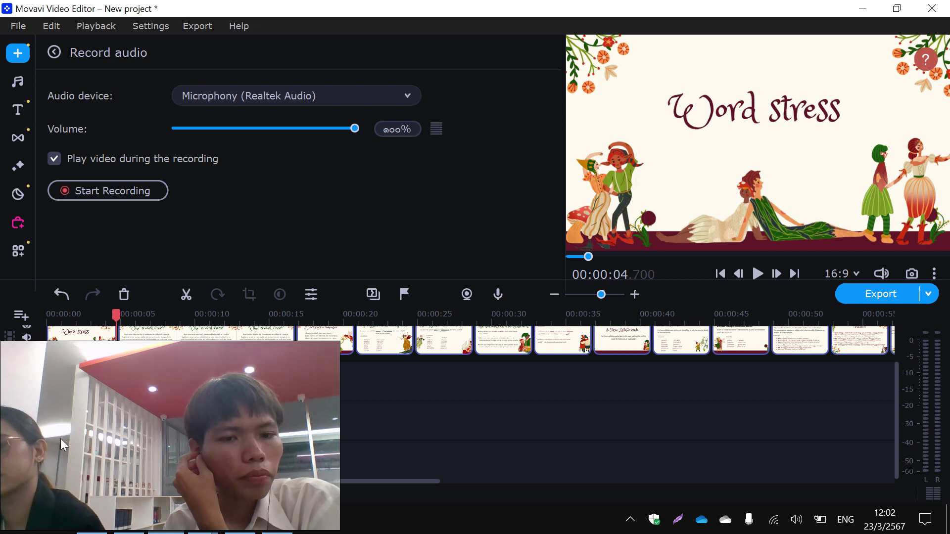
{"action": "left_click", "coordinate": [90, 339]}
{"action": "left_click_drag", "start_coordinate": [109, 339], "coordinate": [272, 339]}
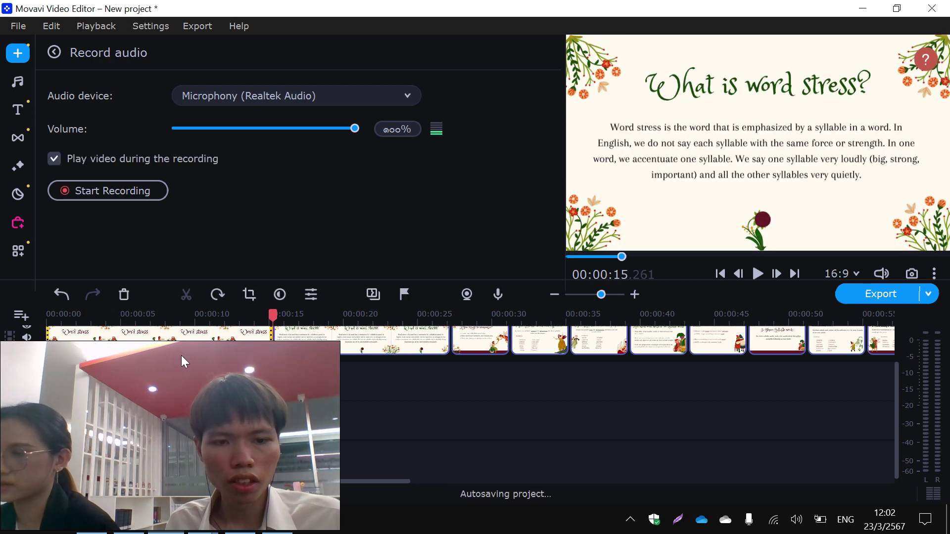
Play the video from the start and check the screen recorder's settings in Action! during playback.
{"action": "key", "text": "Home"}
{"action": "key", "text": "space"}
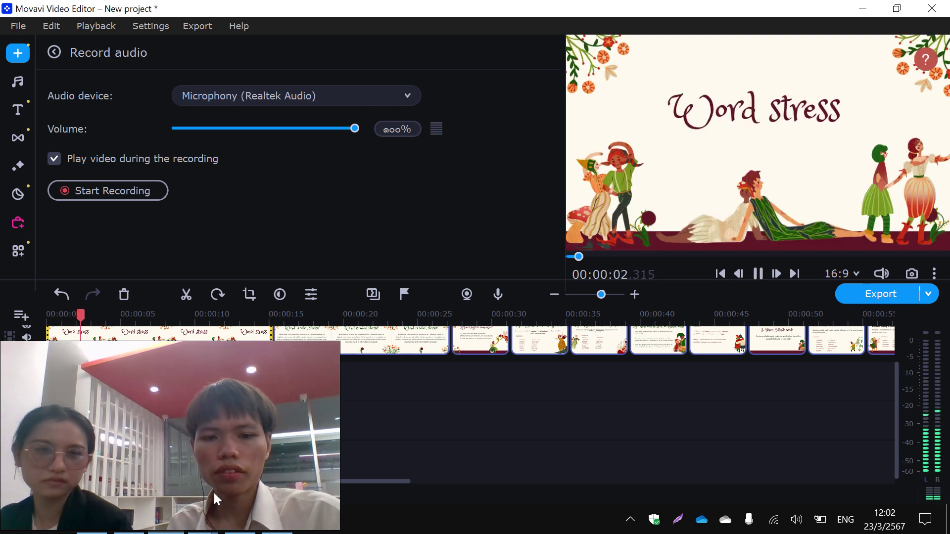
{"action": "left_click", "coordinate": [279, 517]}
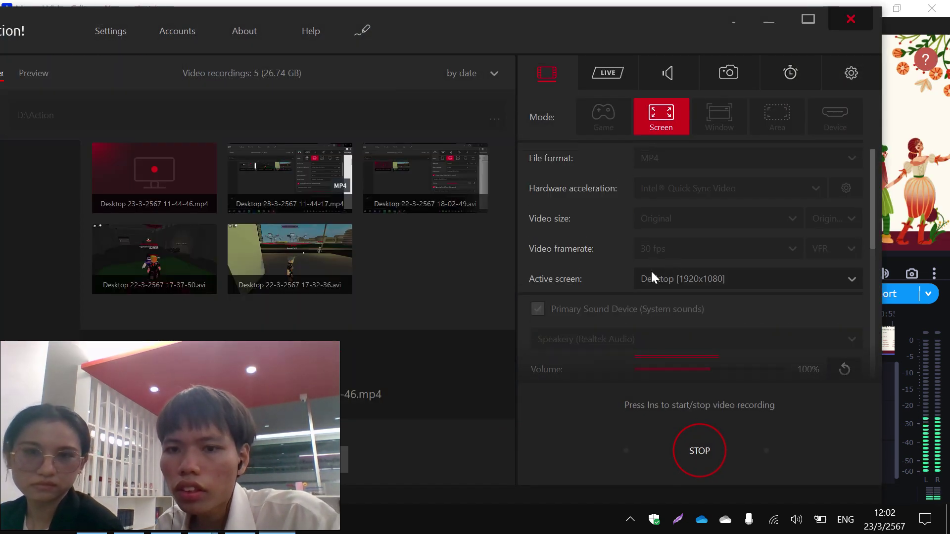
{"action": "scroll", "coordinate": [644, 262], "scroll_direction": "down", "scroll_amount": 1}
{"action": "scroll", "coordinate": [652, 251], "scroll_direction": "down", "scroll_amount": 1}
{"action": "left_click", "coordinate": [769, 22]}
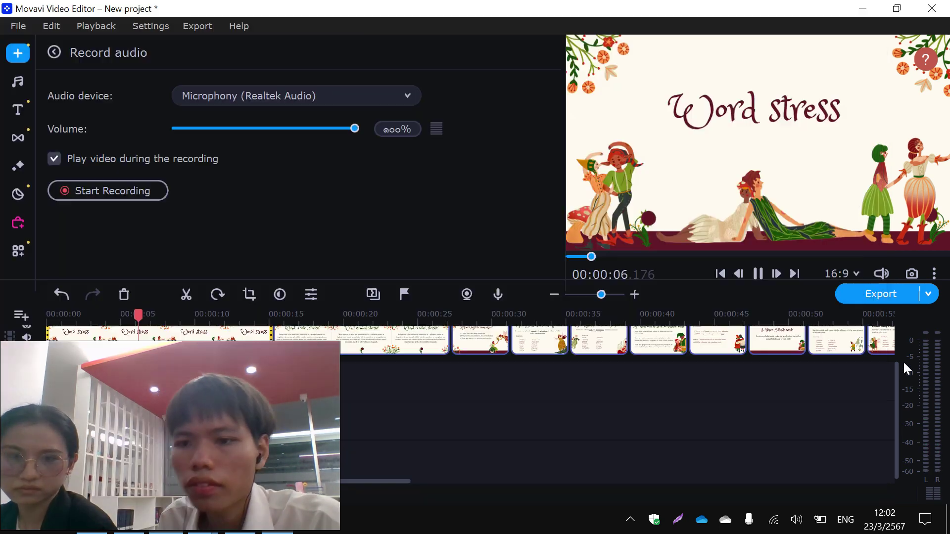
Record a new voice-over from the very start of the timeline to about 35.6 seconds.
{"action": "left_click", "coordinate": [79, 315]}
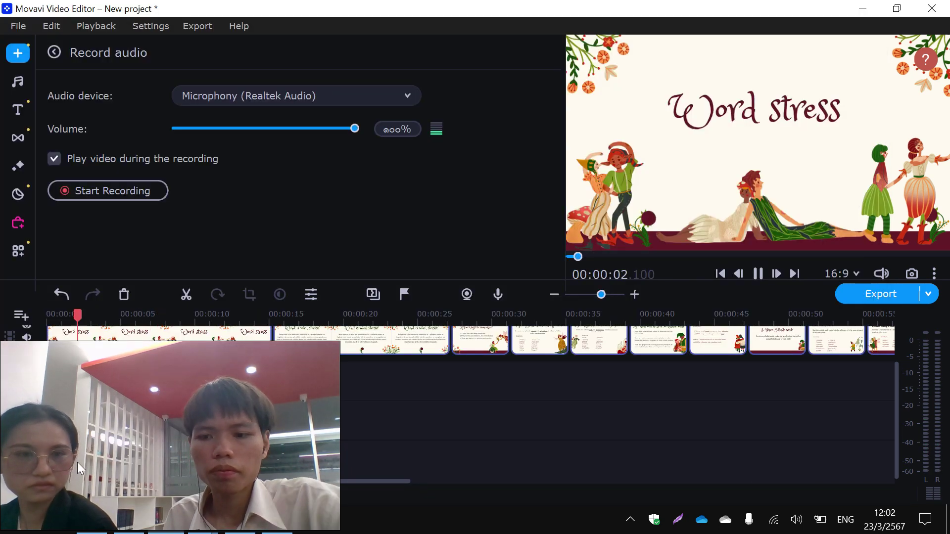
{"action": "left_click", "coordinate": [48, 314]}
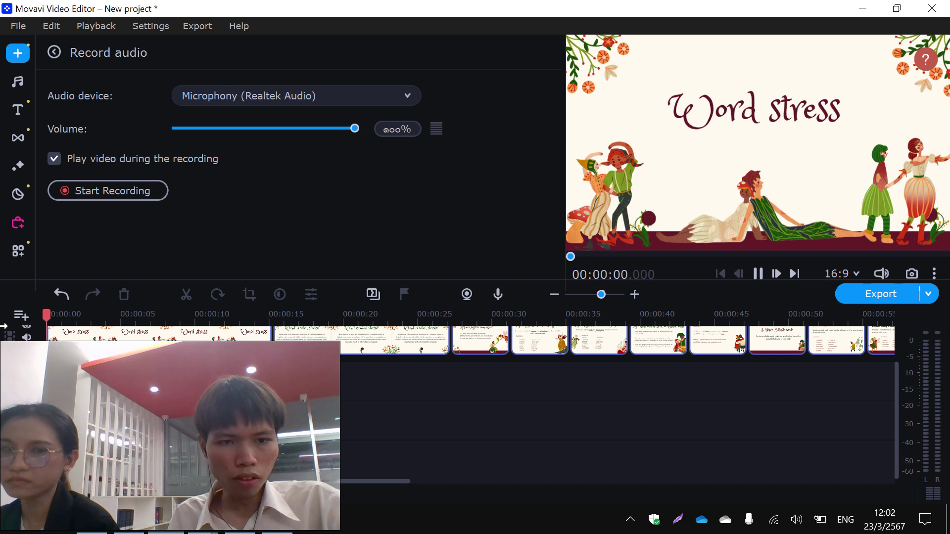
{"action": "key", "text": "space"}
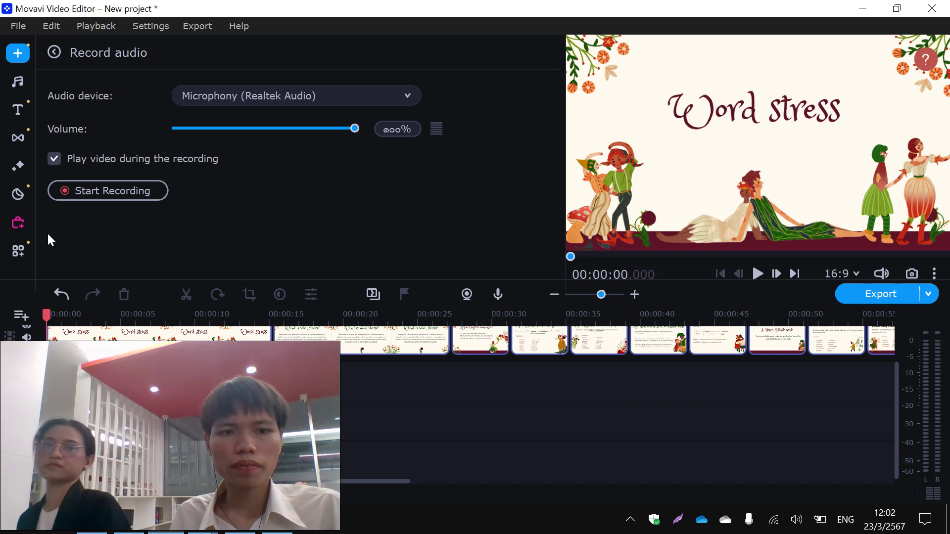
{"action": "left_click", "coordinate": [68, 190]}
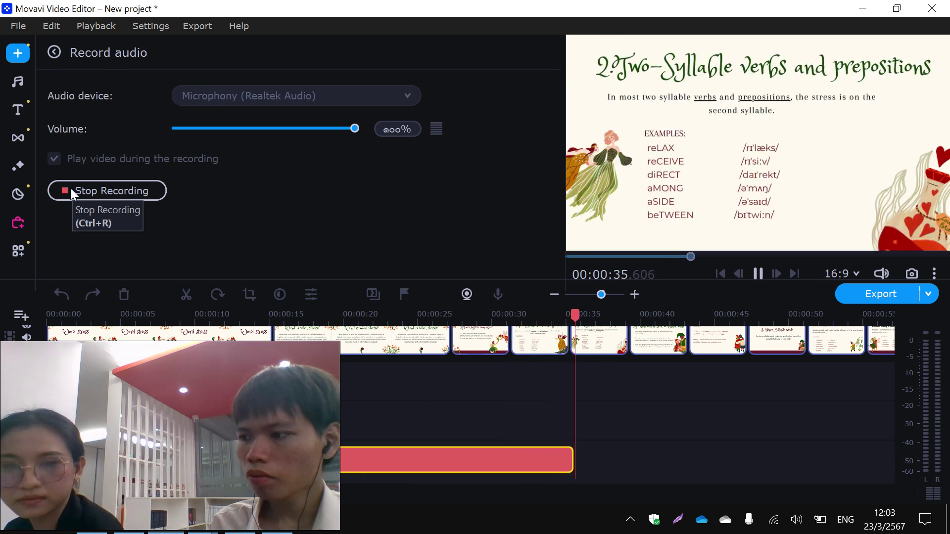
{"action": "left_click", "coordinate": [71, 189]}
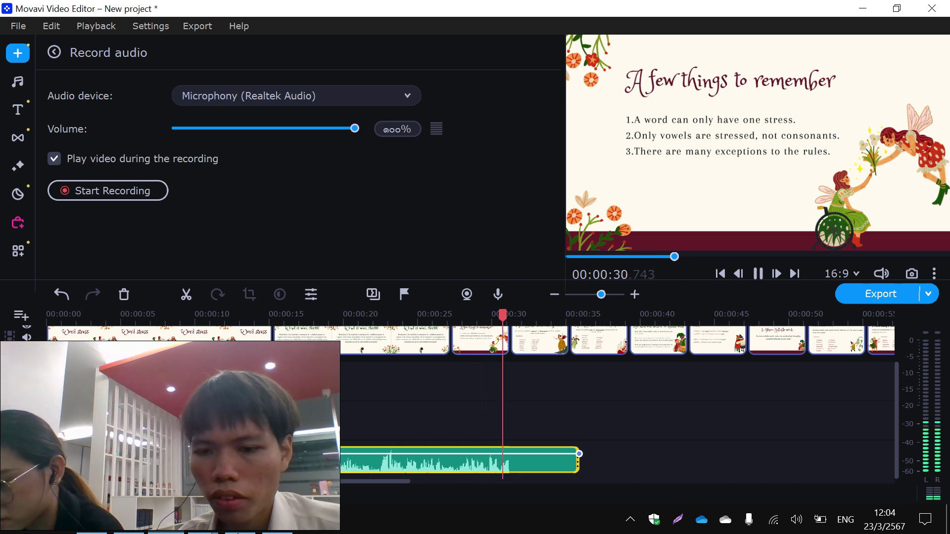
Pause the narration playback at about 35.1 seconds, split the voice-over clip there and delete the short trailing piece.
{"action": "left_click", "coordinate": [757, 274]}
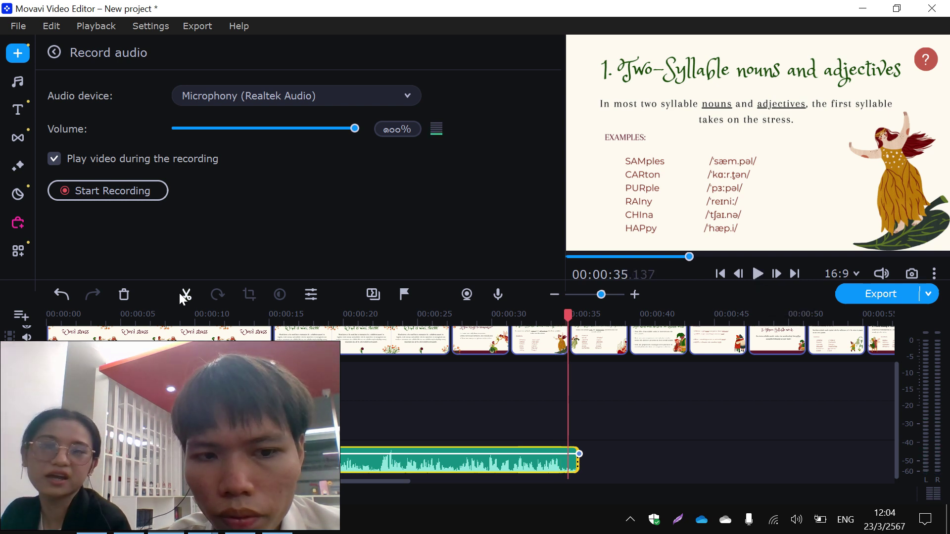
{"action": "key", "text": "ctrl+b"}
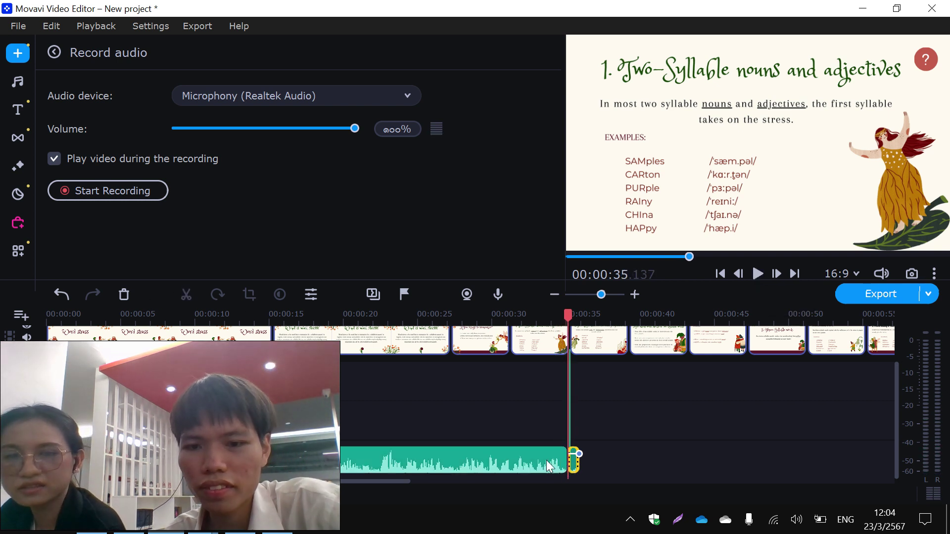
{"action": "left_click", "coordinate": [581, 463]}
{"action": "left_click", "coordinate": [576, 459]}
{"action": "key", "text": "Delete"}
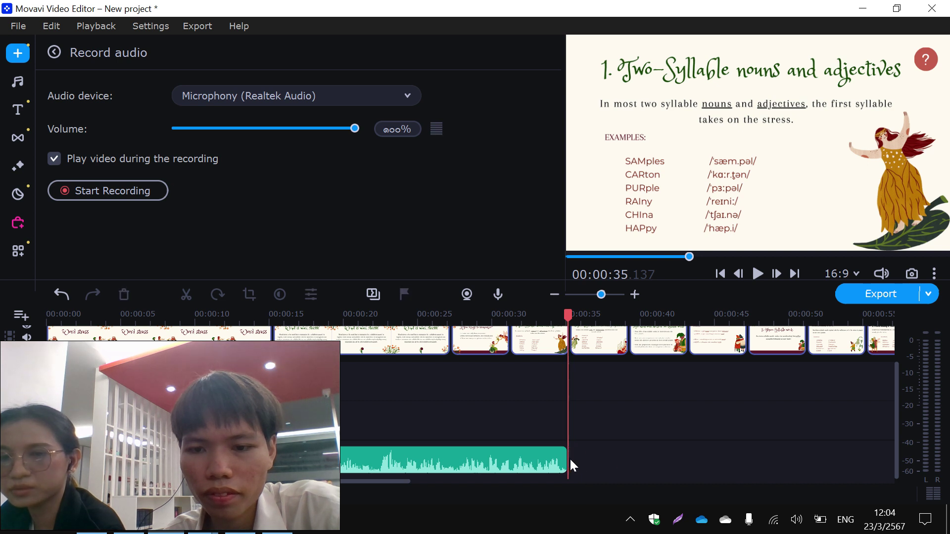
{"action": "left_click", "coordinate": [203, 461]}
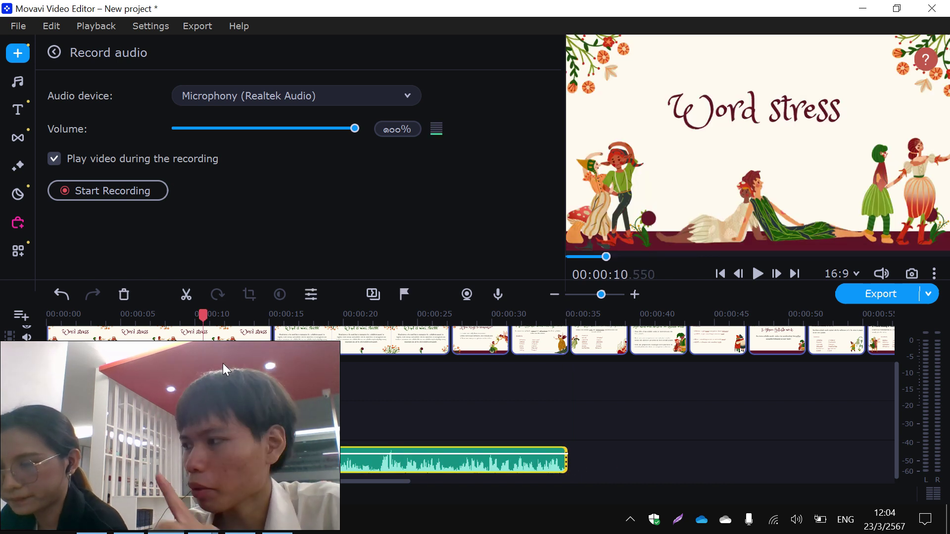
Play the narration and try the Recording studio, Enhanced voice recording and Noisy place sound autocorrect presets on the voice-over clip.
{"action": "key", "text": "space"}
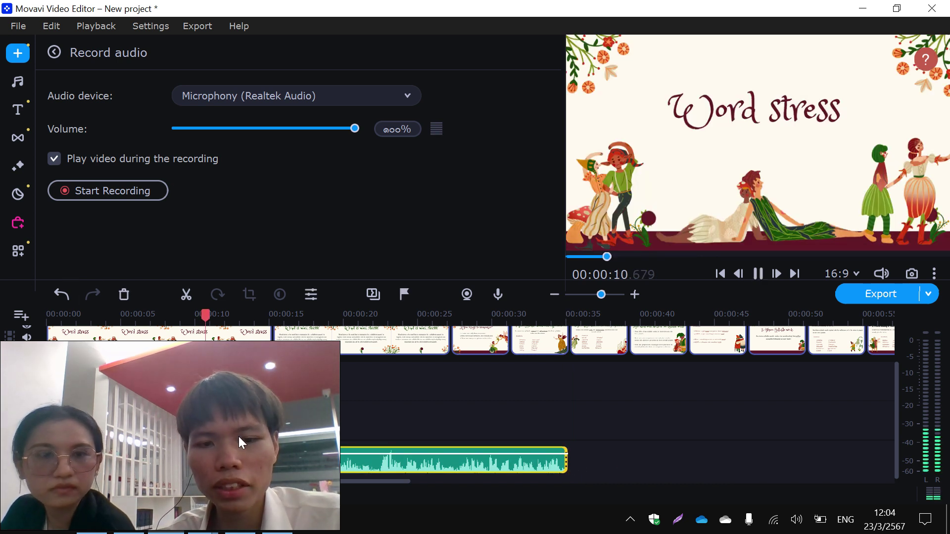
{"action": "left_click", "coordinate": [17, 251]}
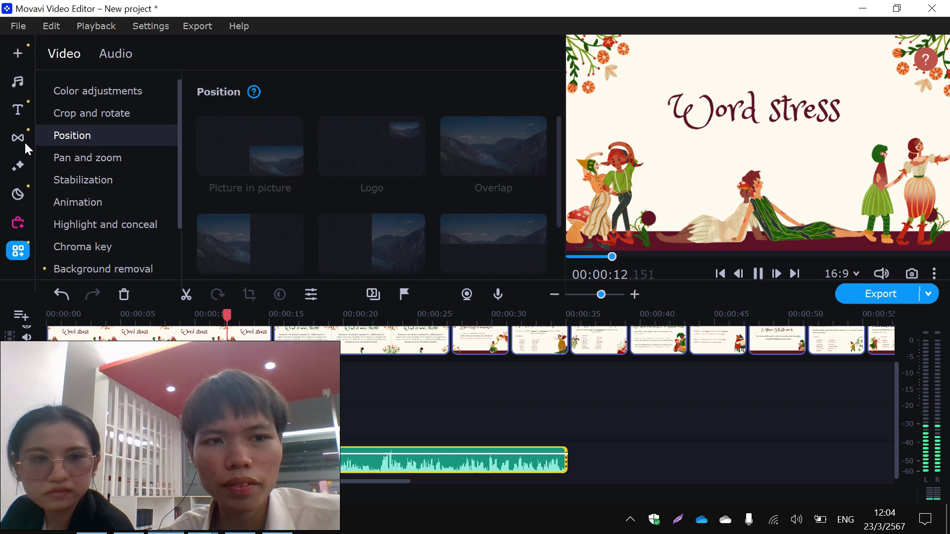
{"action": "left_click", "coordinate": [112, 55]}
{"action": "left_click", "coordinate": [97, 110]}
{"action": "left_click", "coordinate": [98, 90]}
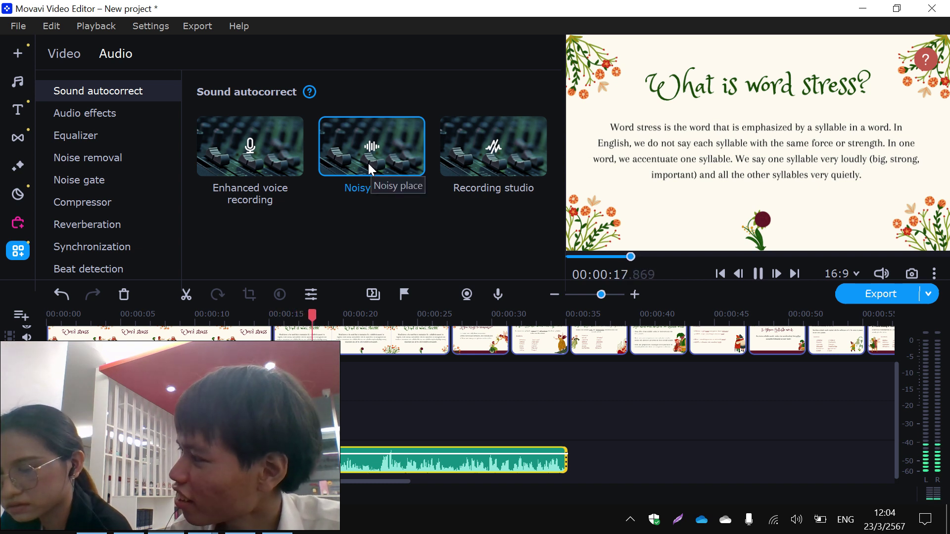
{"action": "left_click", "coordinate": [487, 163]}
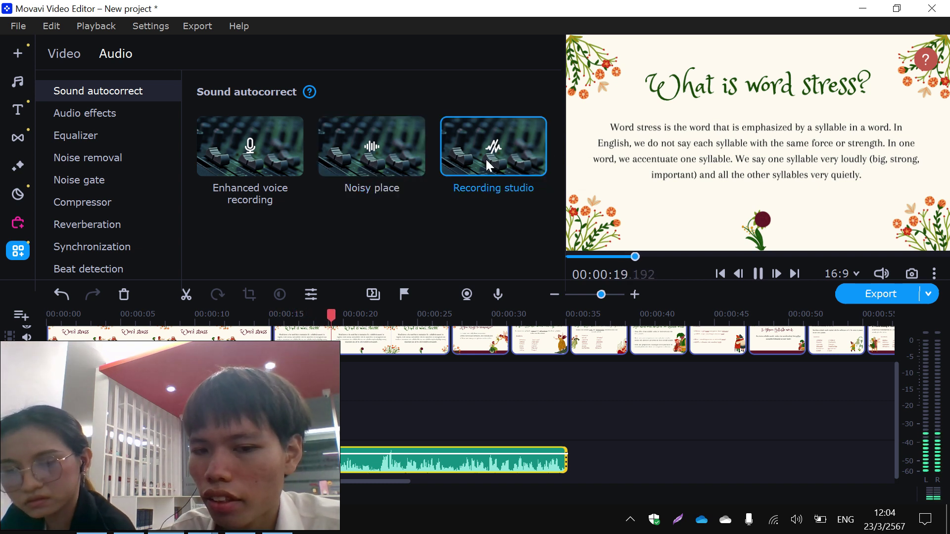
{"action": "left_click", "coordinate": [246, 163]}
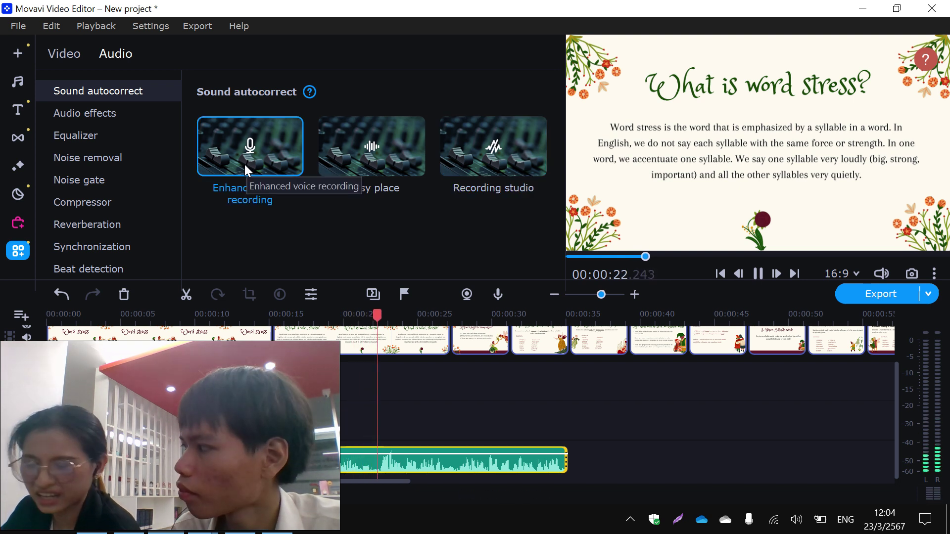
{"action": "left_click", "coordinate": [363, 154]}
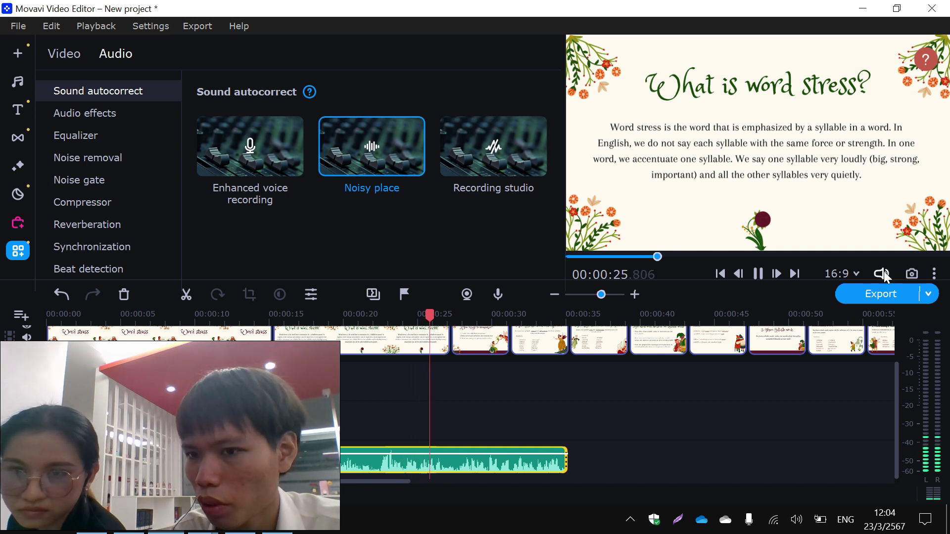
Raise the computer's speaker volume while the narration plays.
{"action": "left_click", "coordinate": [797, 531]}
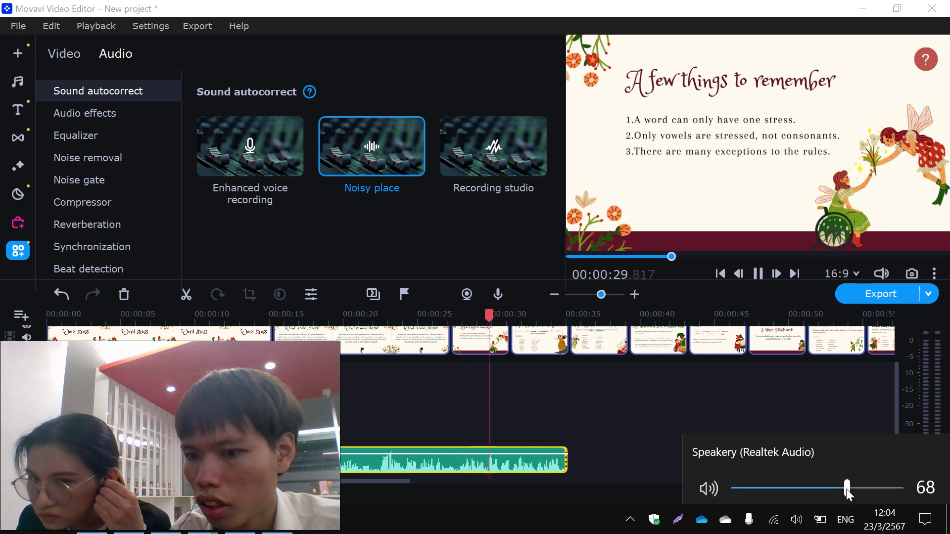
{"action": "left_click_drag", "start_coordinate": [847, 489], "coordinate": [919, 467]}
{"action": "left_click", "coordinate": [870, 397]}
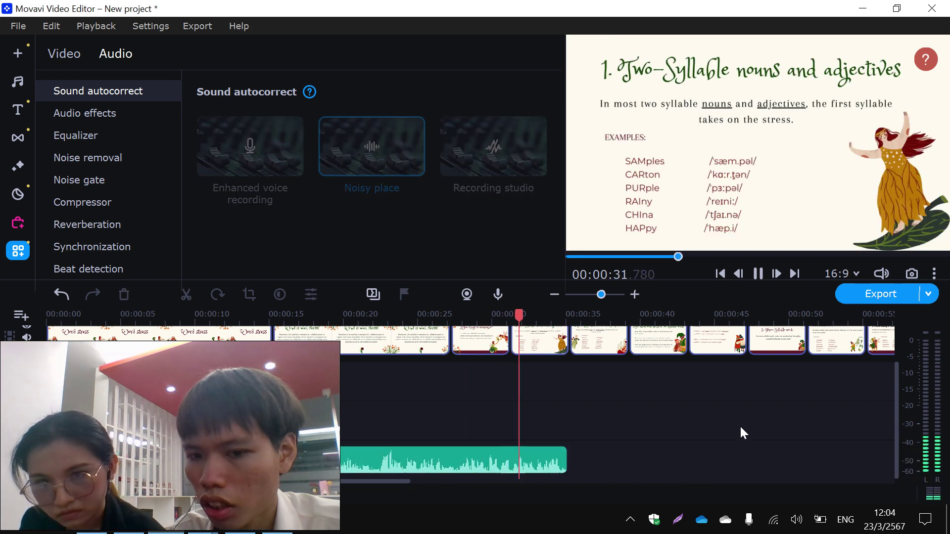
Try the Recording studio preset on the voice-over clip, pause playback, and undo the sound autocorrect changes.
{"action": "left_click", "coordinate": [379, 461]}
{"action": "left_click", "coordinate": [471, 163]}
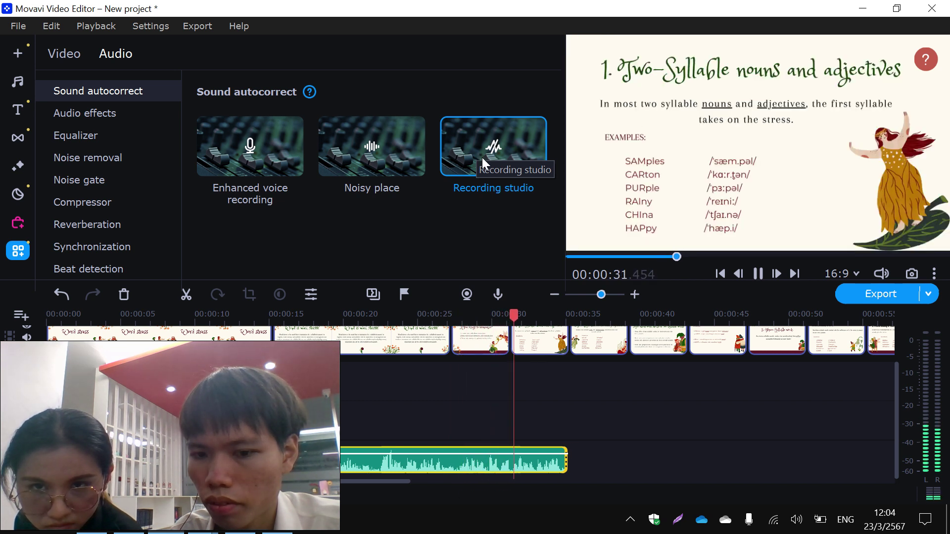
{"action": "left_click", "coordinate": [758, 275]}
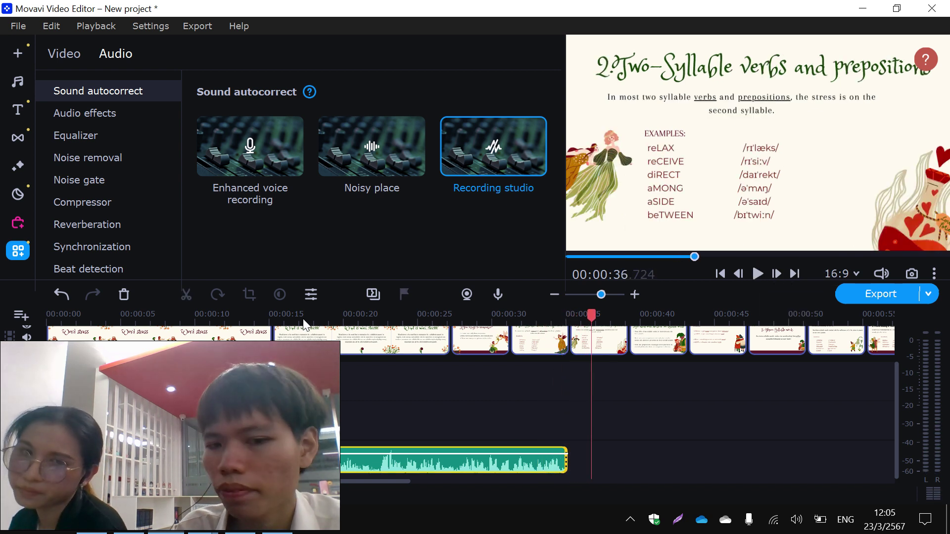
{"action": "left_click", "coordinate": [60, 293]}
{"action": "left_click", "coordinate": [61, 293]}
{"action": "left_click", "coordinate": [62, 293]}
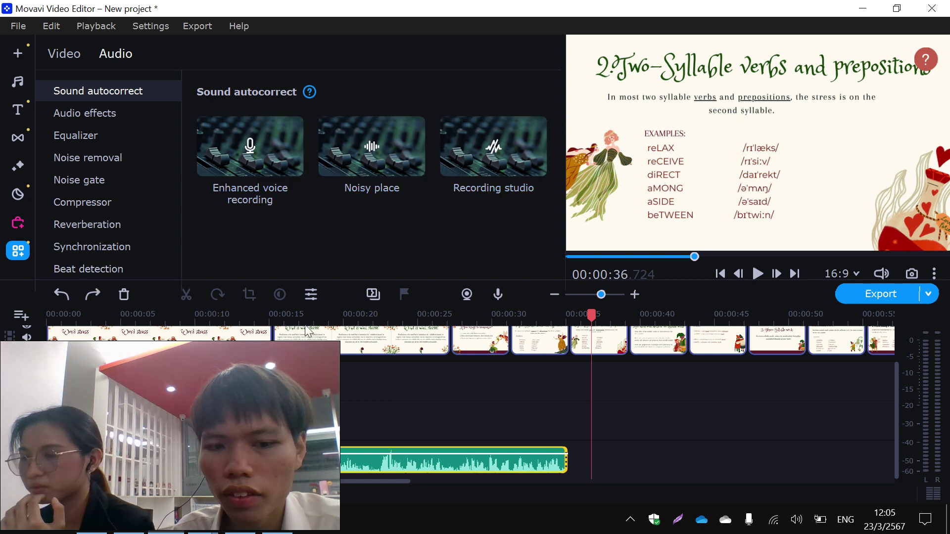
Play the narration from the start to find where the introduction ends and shorten the title slide to about 6 seconds.
{"action": "left_click", "coordinate": [55, 334]}
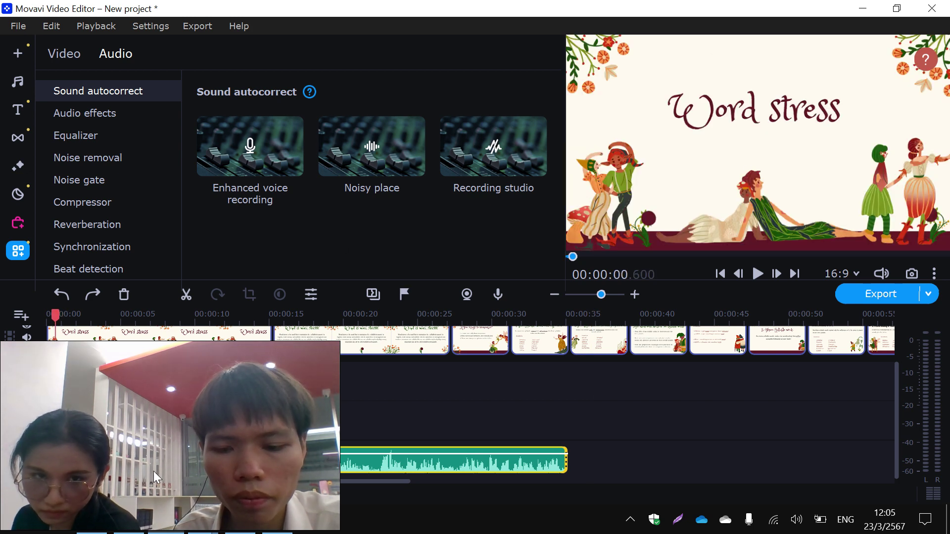
{"action": "key", "text": "space"}
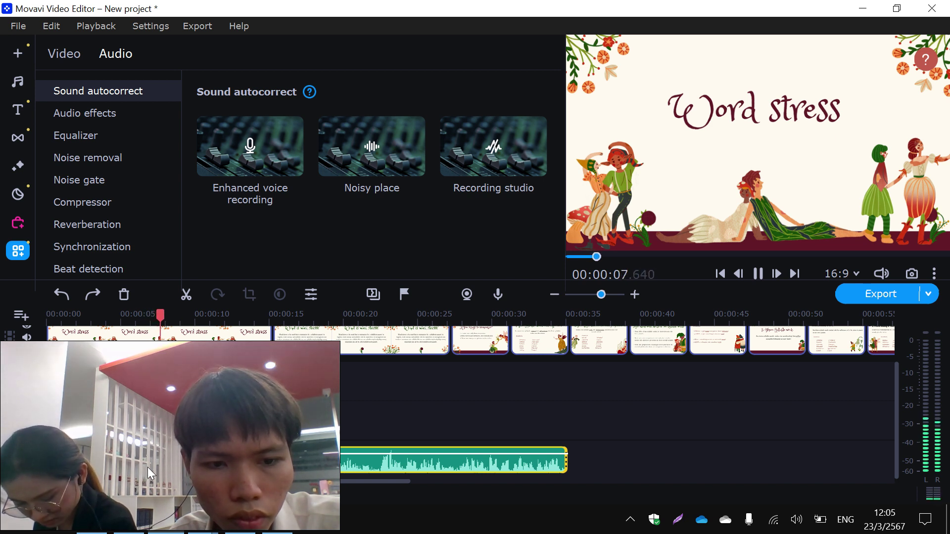
{"action": "left_click", "coordinate": [156, 467]}
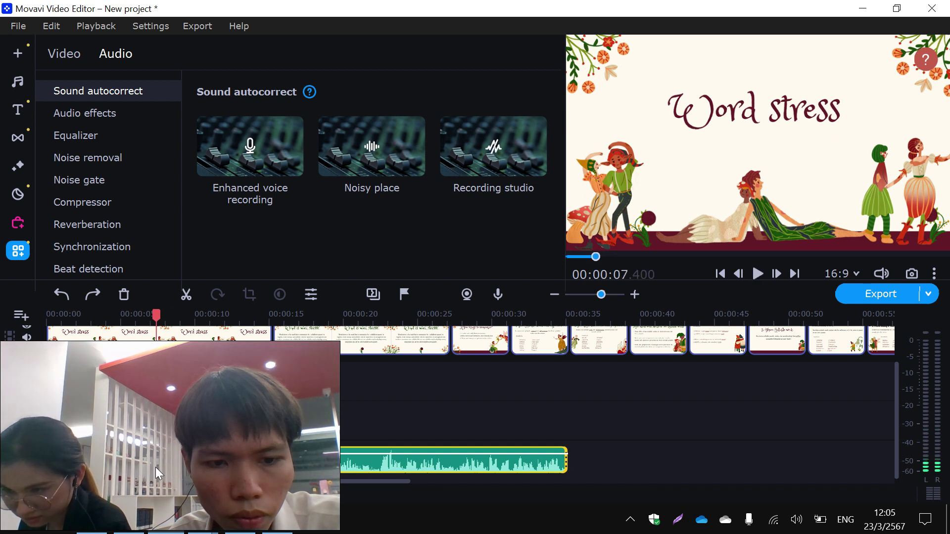
{"action": "left_click", "coordinate": [263, 335]}
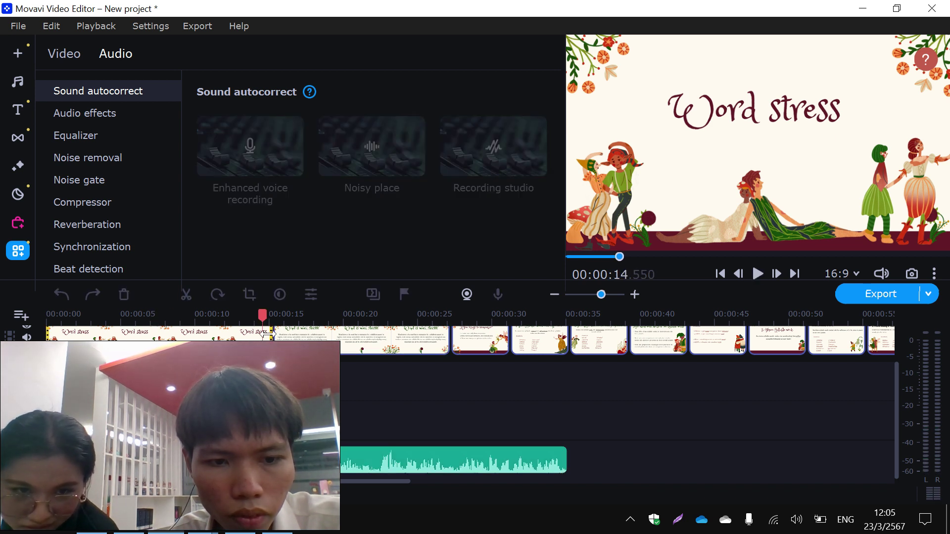
{"action": "left_click_drag", "start_coordinate": [268, 335], "coordinate": [134, 358]}
Replay the end of the introduction and make the title slide and the "What is word stress?" slide meet at about 7.3 seconds.
{"action": "left_click", "coordinate": [110, 460]}
{"action": "key", "text": "space"}
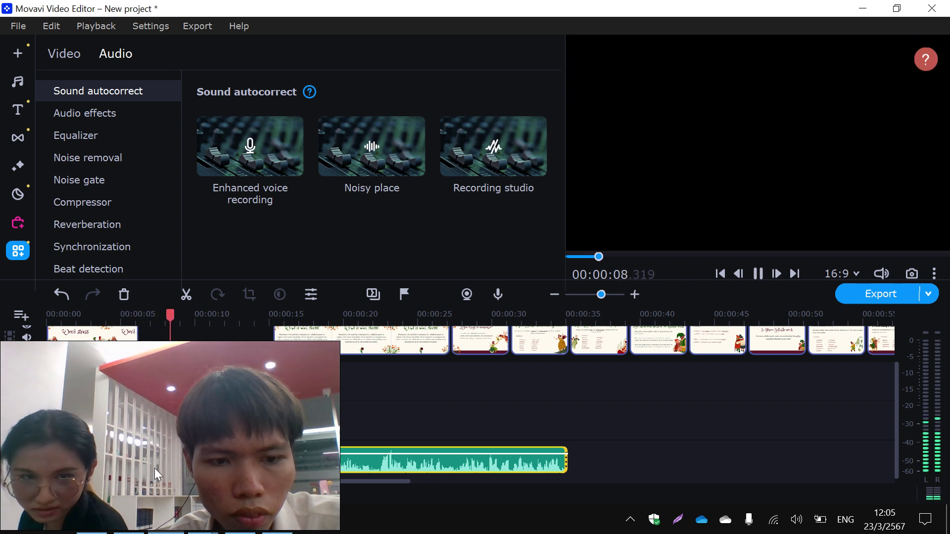
{"action": "left_click", "coordinate": [154, 468]}
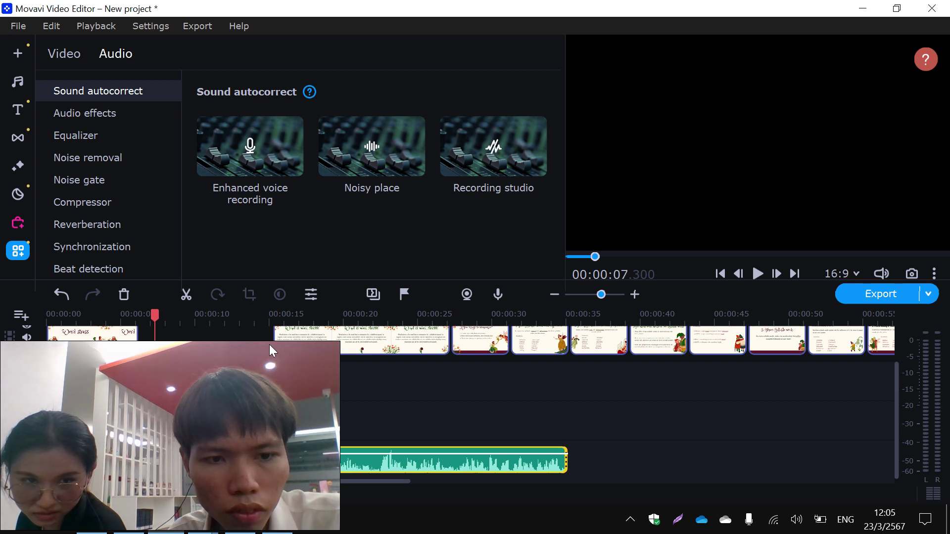
{"action": "left_click_drag", "start_coordinate": [275, 345], "coordinate": [149, 345]}
{"action": "left_click", "coordinate": [133, 342]}
{"action": "left_click", "coordinate": [139, 463]}
{"action": "key", "text": "space"}
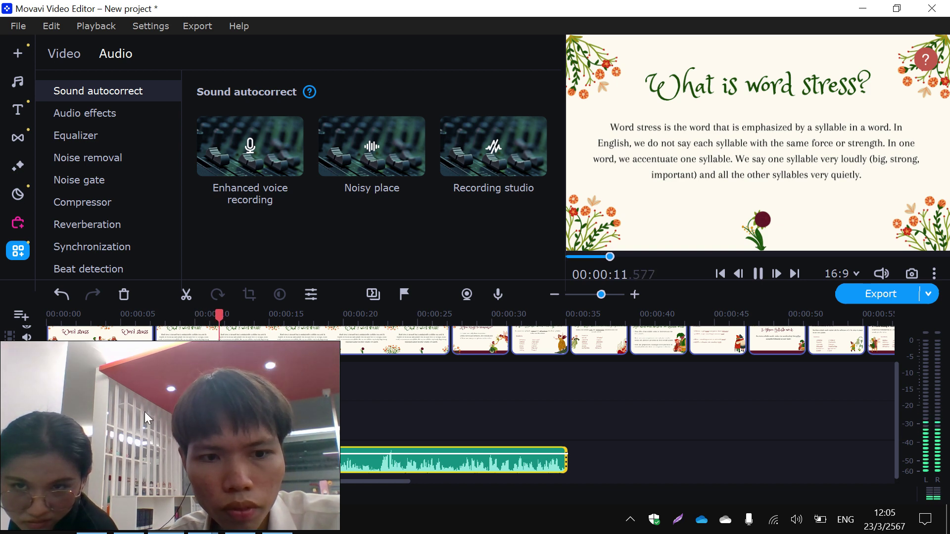
Move the cut between the title slide and the "What is word stress?" slide to about 6.65 seconds and replay the change.
{"action": "left_click", "coordinate": [129, 333]}
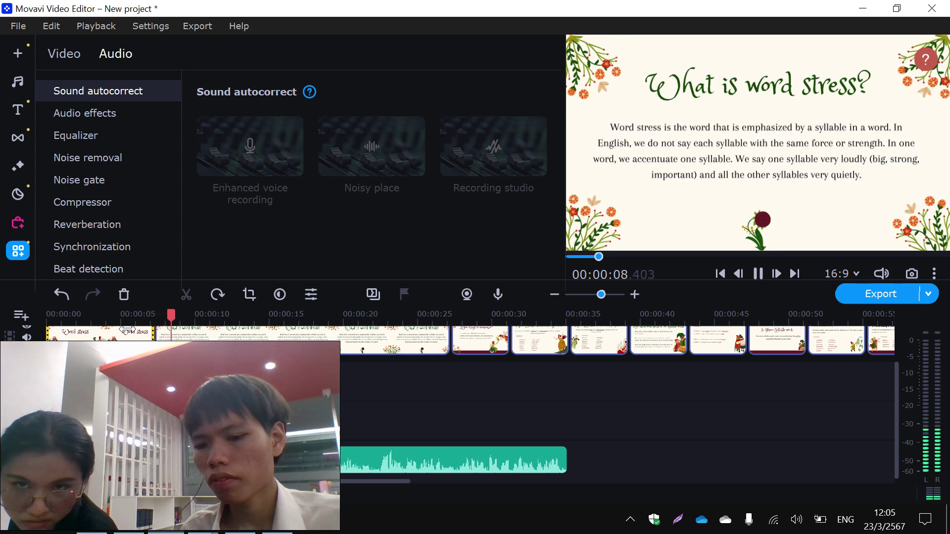
{"action": "key", "text": "space"}
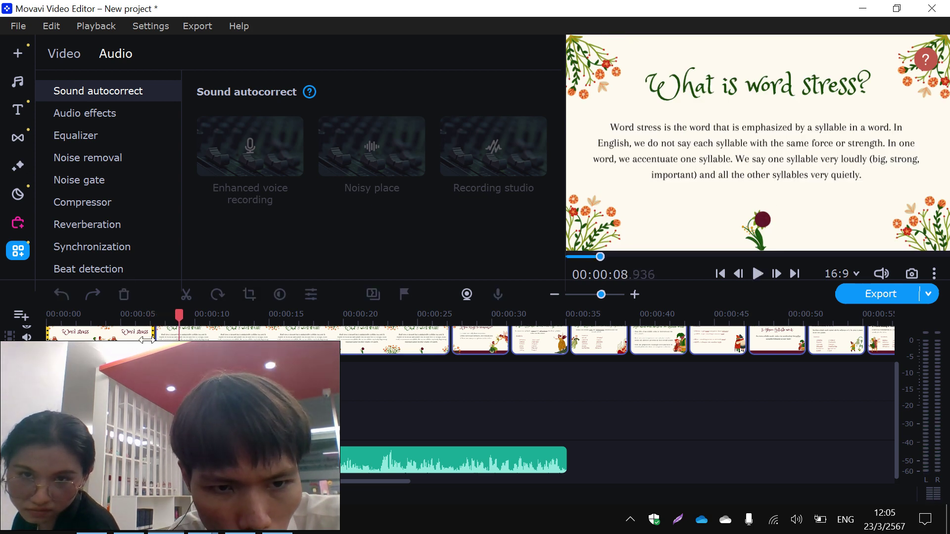
{"action": "left_click_drag", "start_coordinate": [146, 341], "coordinate": [150, 341]}
{"action": "key", "text": "ctrl+z"}
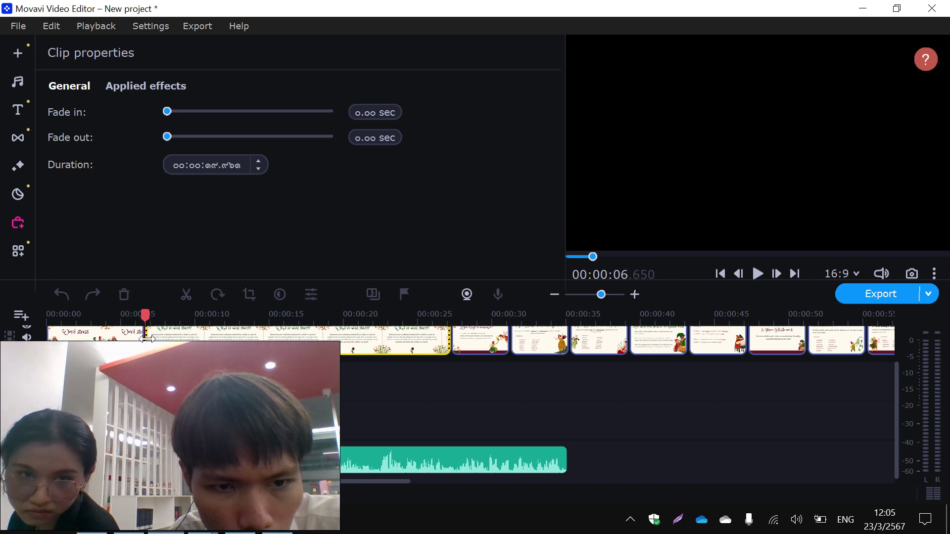
{"action": "left_click", "coordinate": [120, 344]}
{"action": "key", "text": "space"}
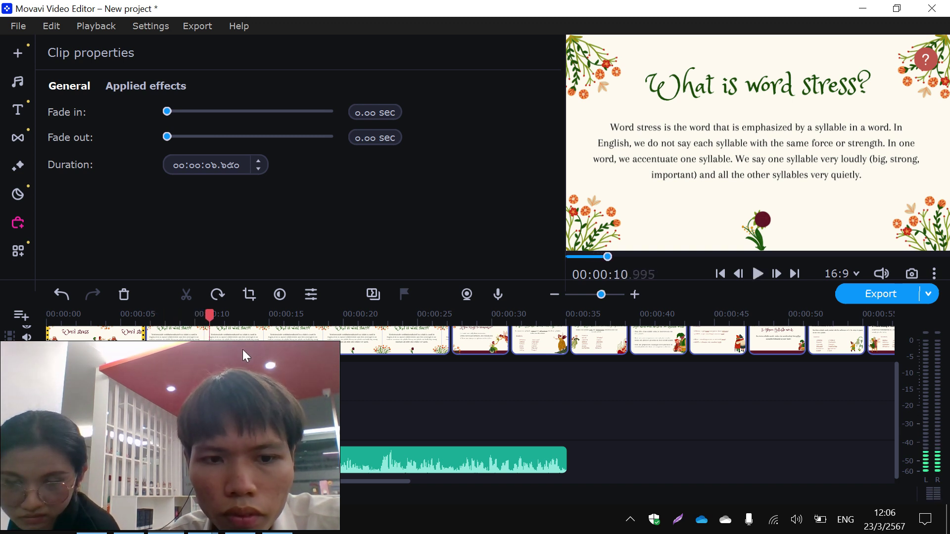
Add the Blur in transition between the title slide and the "What is word stress?" slide and preview it.
{"action": "left_click", "coordinate": [22, 131]}
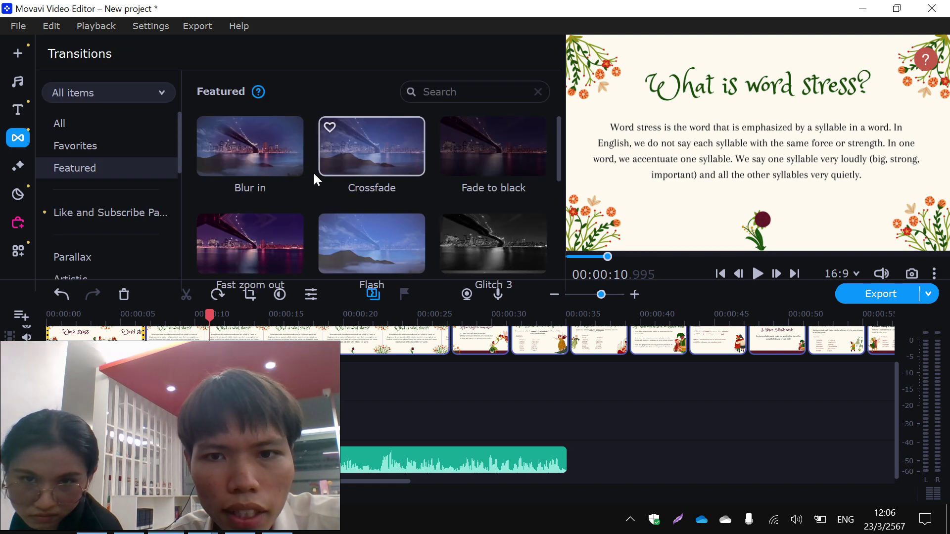
{"action": "left_click_drag", "start_coordinate": [250, 146], "coordinate": [143, 340]}
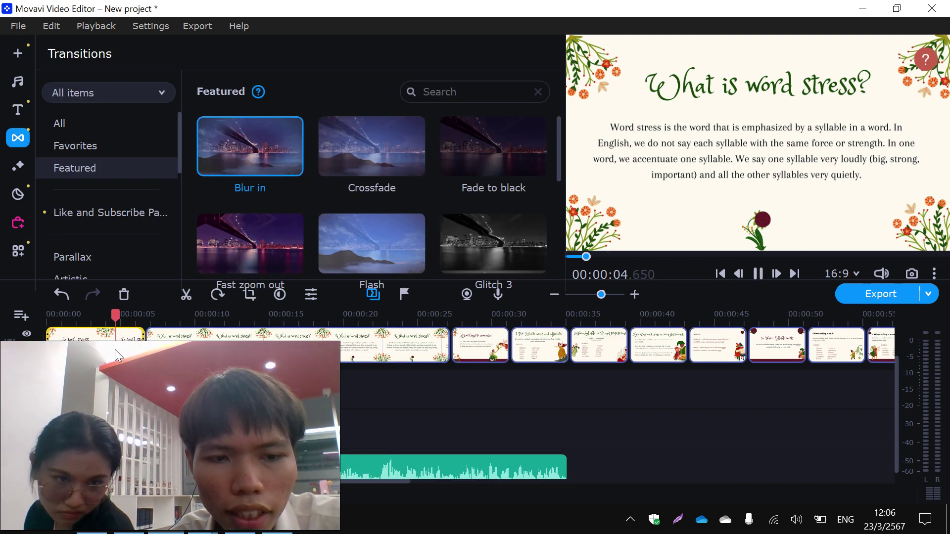
{"action": "left_click", "coordinate": [142, 360]}
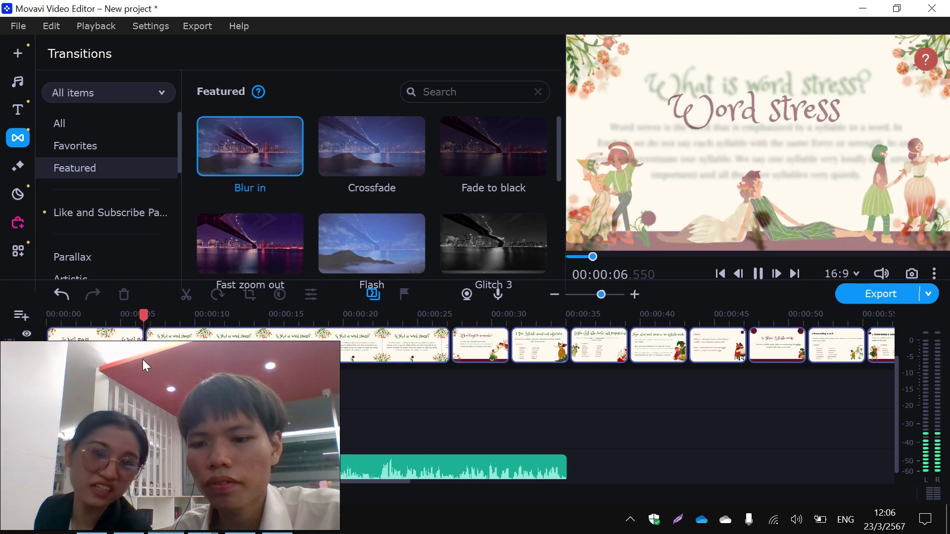
Try the Page turn transition between the first two slides and undo it.
{"action": "scroll", "coordinate": [518, 154], "scroll_direction": "down", "scroll_amount": 5}
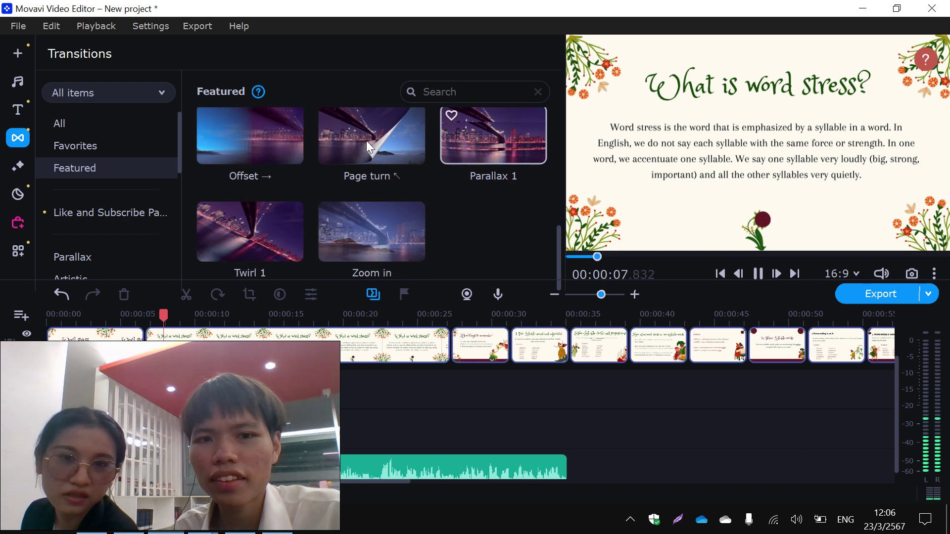
{"action": "left_click_drag", "start_coordinate": [367, 141], "coordinate": [123, 365]}
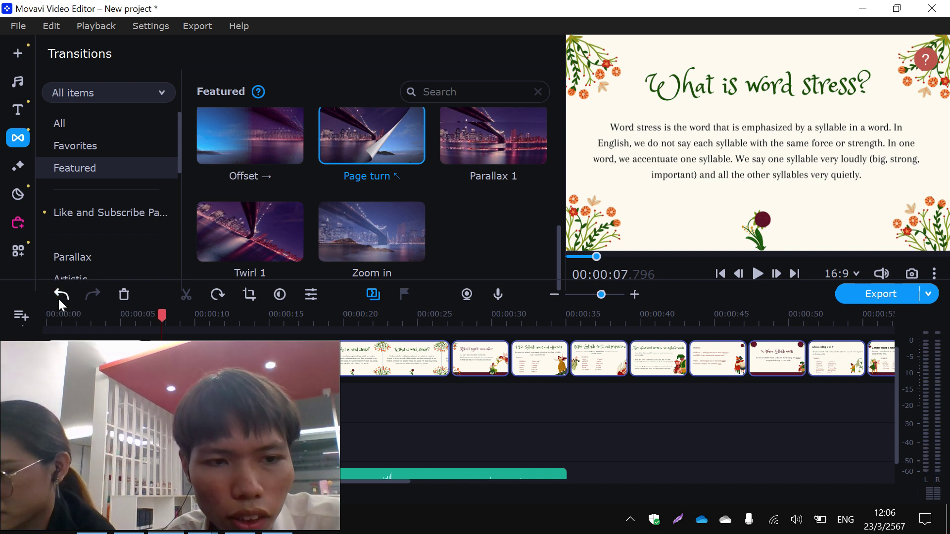
{"action": "left_click", "coordinate": [58, 296]}
{"action": "left_click", "coordinate": [121, 358]}
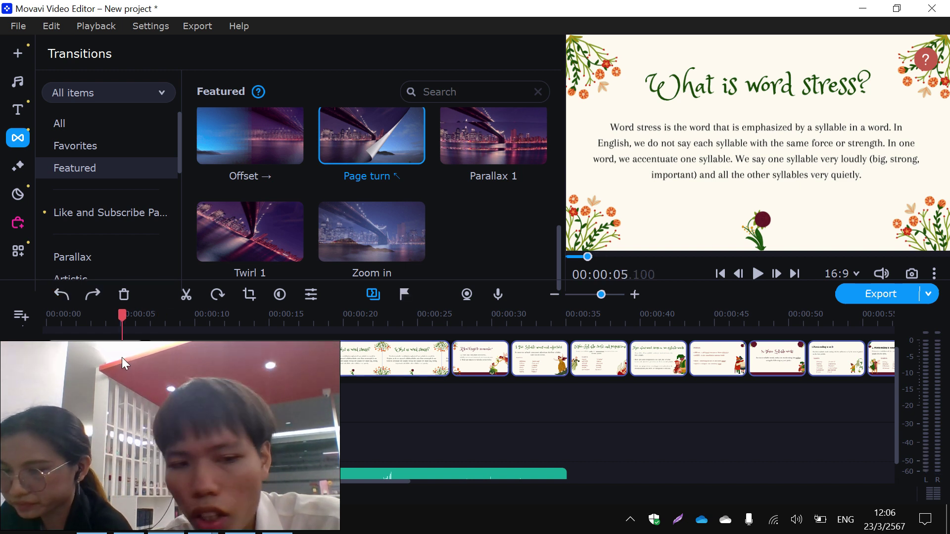
Replay the introduction, extend the title slide to end at about 7.35 seconds, and play the slide change to check its timing.
{"action": "left_click", "coordinate": [62, 344]}
{"action": "key", "text": "space"}
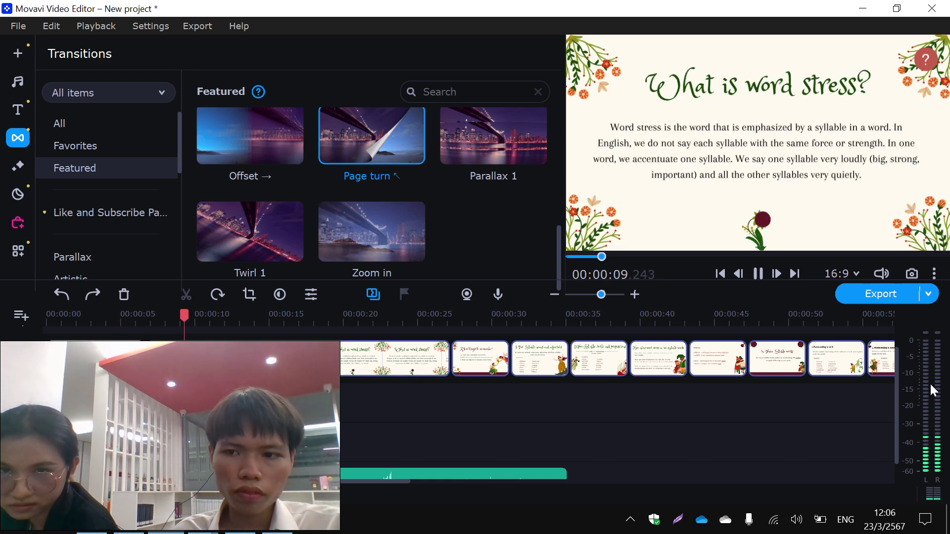
{"action": "scroll", "coordinate": [895, 405], "scroll_direction": "down", "scroll_amount": 1}
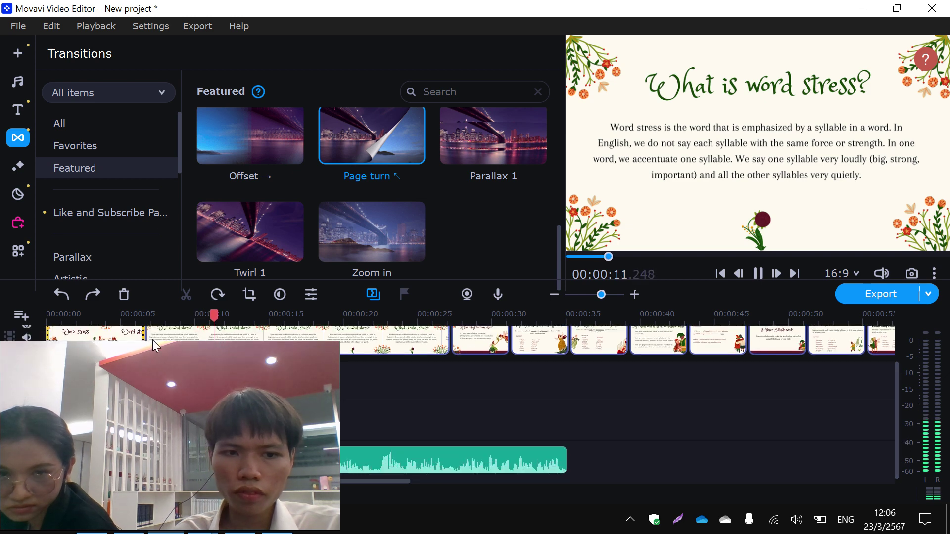
{"action": "left_click", "coordinate": [138, 470]}
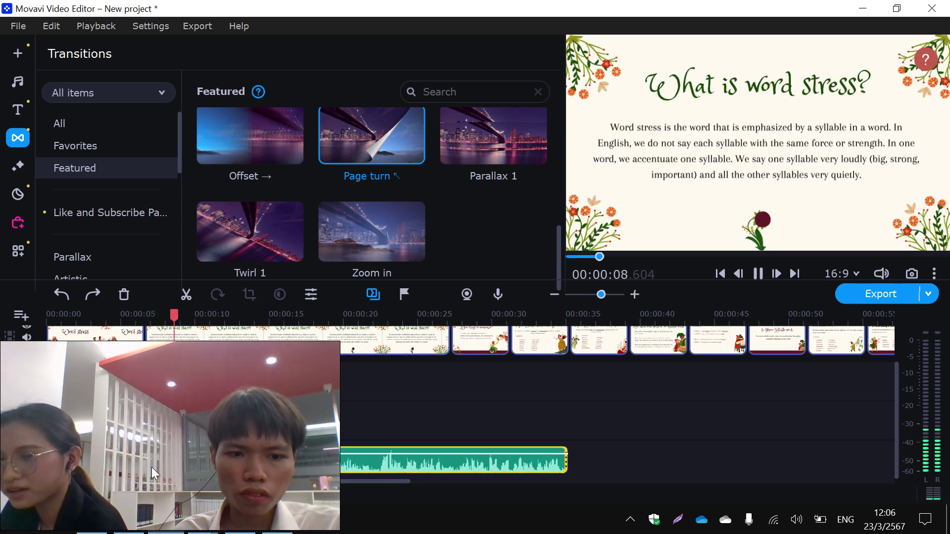
{"action": "left_click", "coordinate": [154, 469]}
{"action": "left_click_drag", "start_coordinate": [144, 341], "coordinate": [146, 342]}
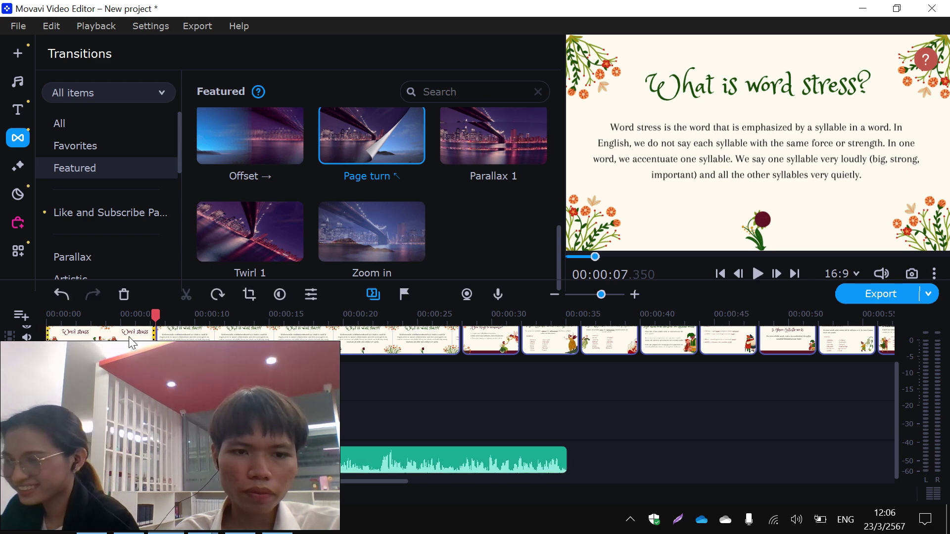
{"action": "left_click", "coordinate": [129, 341]}
{"action": "key", "text": "space"}
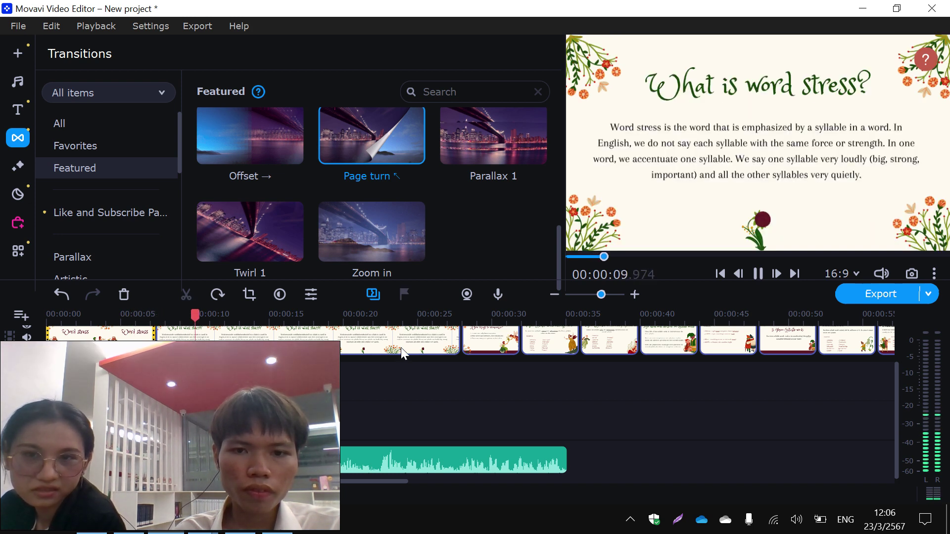
Extend the "What is word stress?" slide to end at about 34.6 seconds and play the end of the narration.
{"action": "left_click", "coordinate": [426, 350]}
{"action": "left_click_drag", "start_coordinate": [459, 351], "coordinate": [546, 355]}
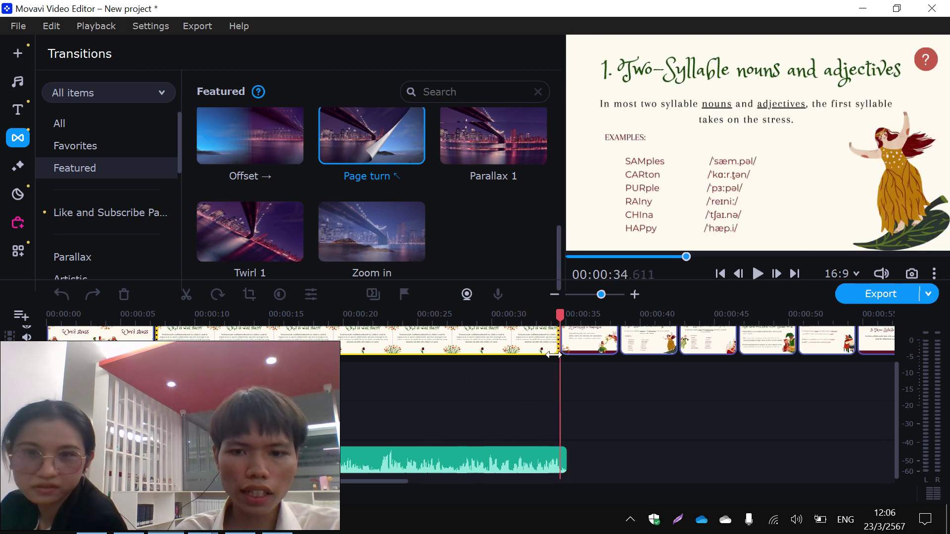
{"action": "left_click", "coordinate": [534, 463]}
{"action": "key", "text": "space"}
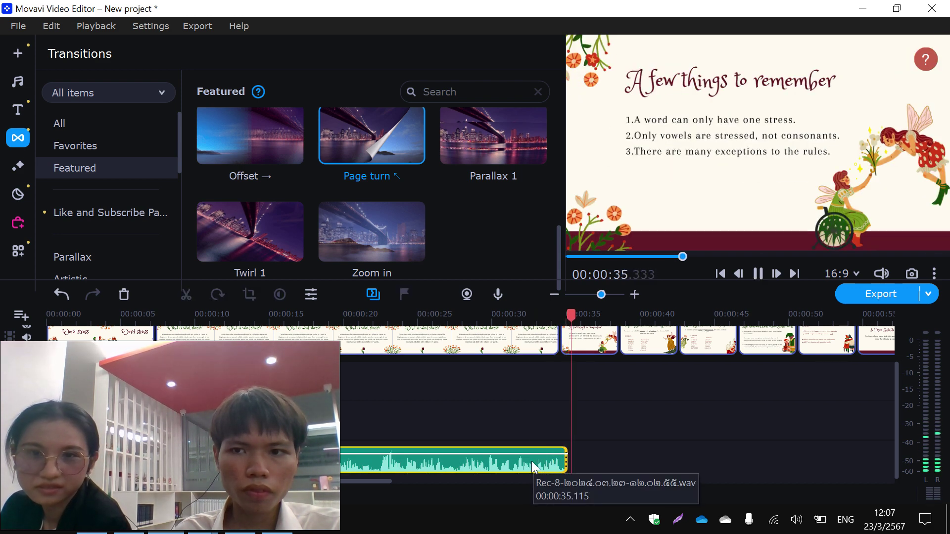
Trim the narration to end at about 34.6 seconds and record the next voice-over from there while the slides play.
{"action": "left_click_drag", "start_coordinate": [564, 458], "coordinate": [560, 460]}
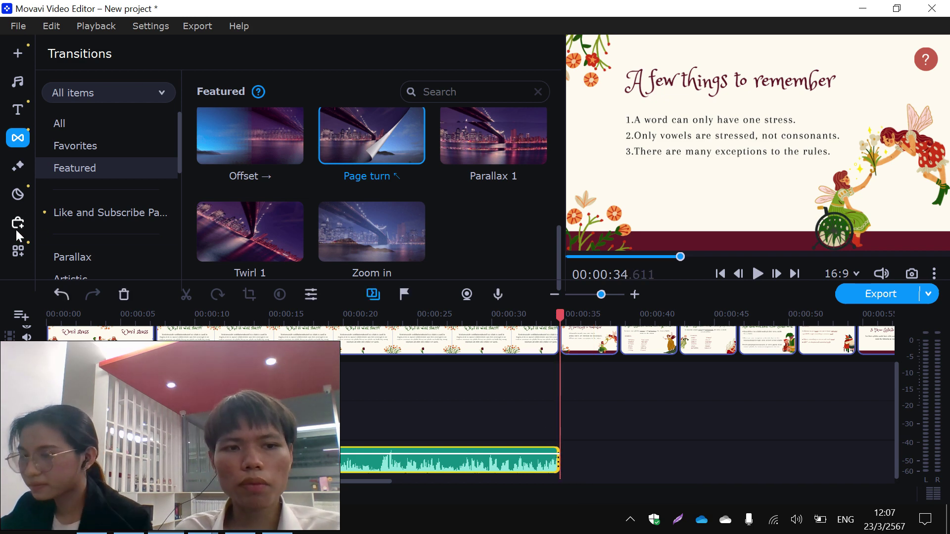
{"action": "left_click", "coordinate": [18, 251]}
{"action": "left_click", "coordinate": [18, 53]}
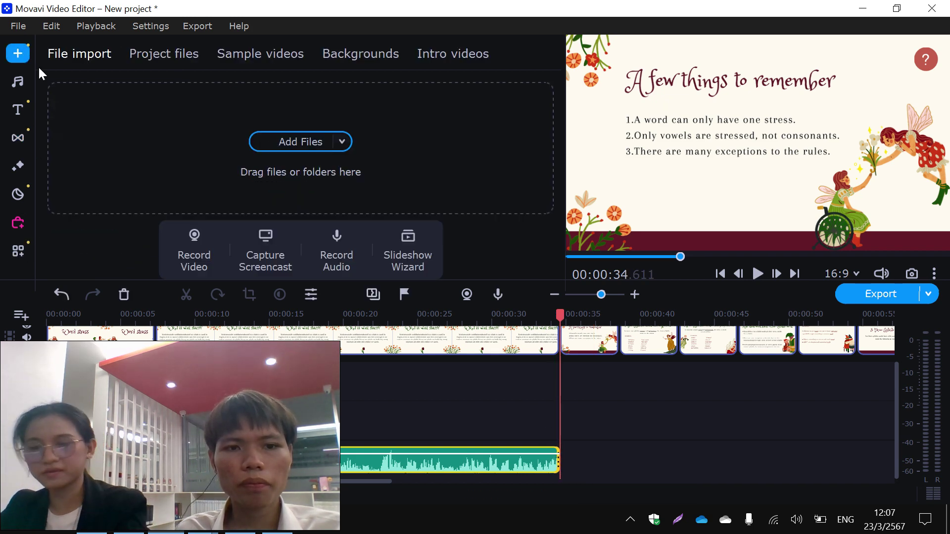
{"action": "left_click", "coordinate": [334, 263]}
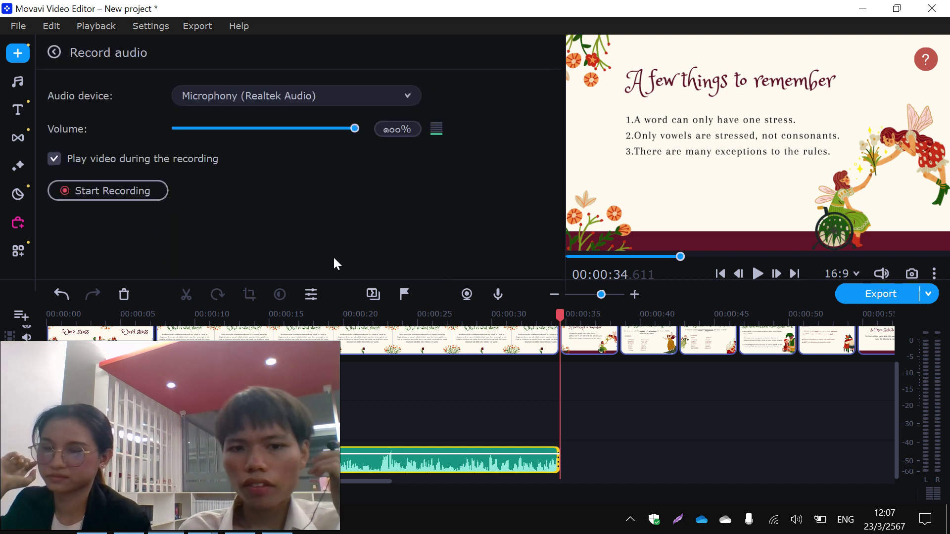
{"action": "left_click", "coordinate": [109, 192]}
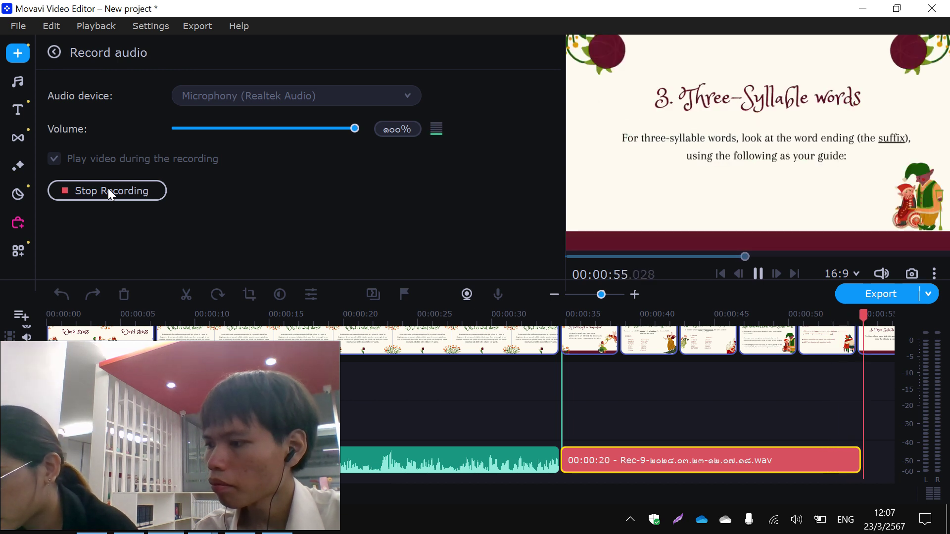
{"action": "left_click", "coordinate": [108, 190]}
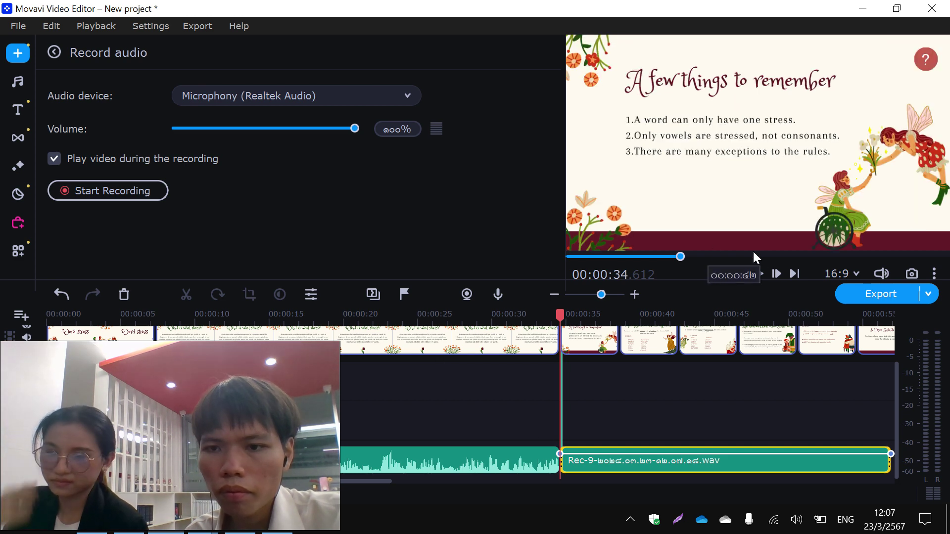
Play the start of the new recording and its join with the previous narration.
{"action": "left_click", "coordinate": [758, 273]}
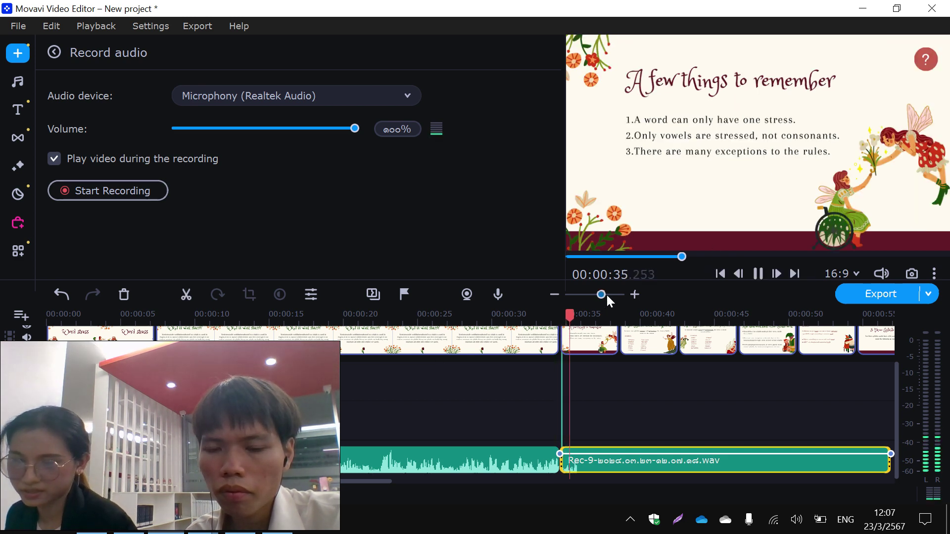
{"action": "left_click_drag", "start_coordinate": [601, 295], "coordinate": [608, 295]}
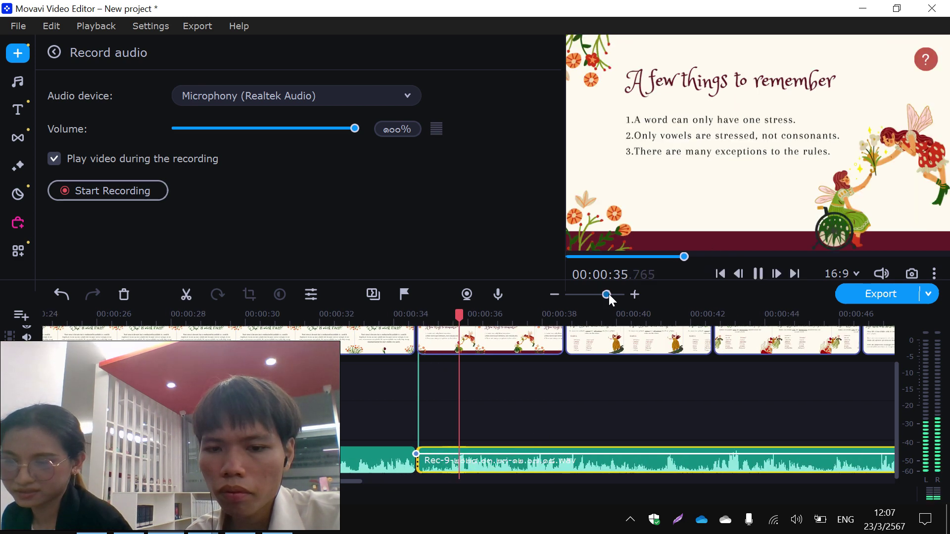
{"action": "left_click", "coordinate": [445, 467]}
{"action": "left_click", "coordinate": [395, 466]}
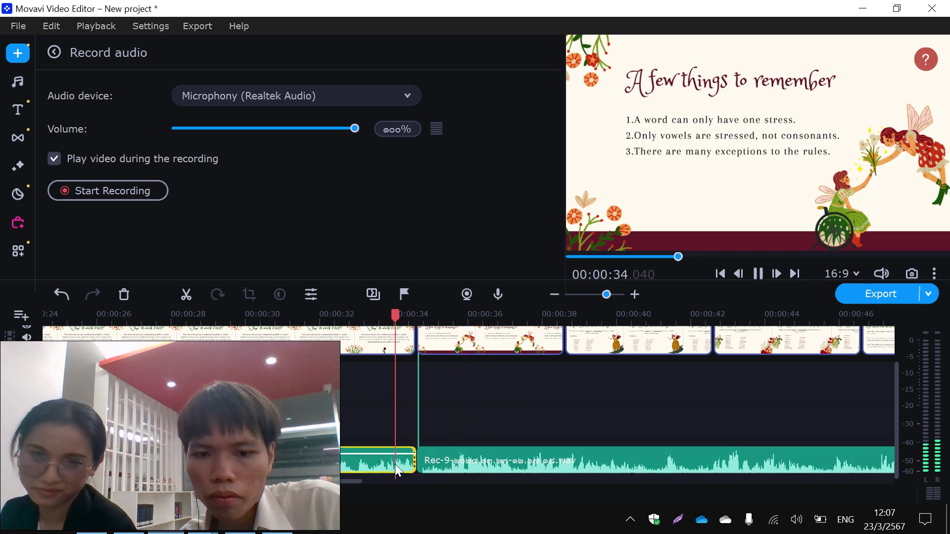
{"action": "left_click", "coordinate": [435, 467]}
{"action": "key", "text": "space"}
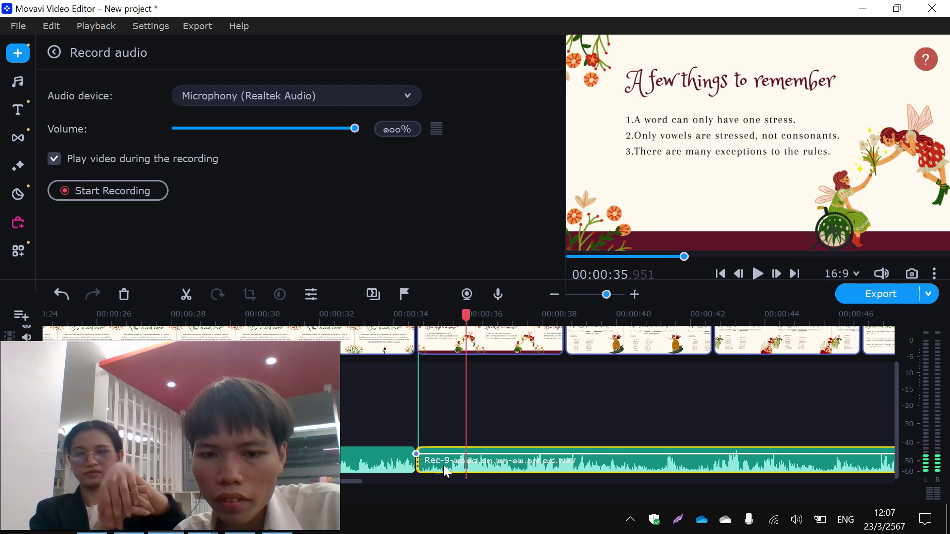
Open the new recording's clip properties and replay the join from about 34 seconds.
{"action": "left_click", "coordinate": [445, 468]}
{"action": "double_click", "coordinate": [445, 467]}
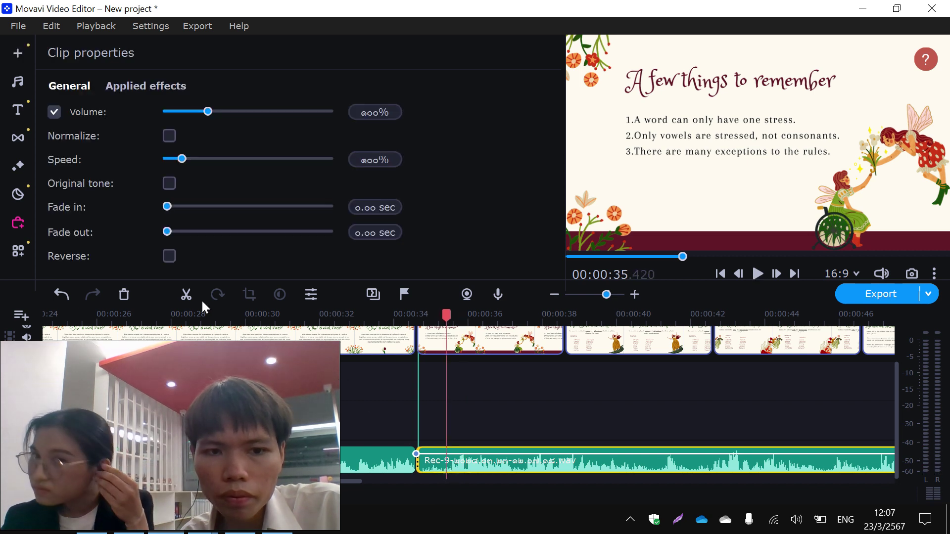
{"action": "mouse_move", "coordinate": [430, 460]}
{"action": "left_mouse_down"}
{"action": "mouse_move", "coordinate": [460, 461]}
{"action": "mouse_move", "coordinate": [430, 466]}
{"action": "left_mouse_up"}
{"action": "left_click", "coordinate": [391, 462]}
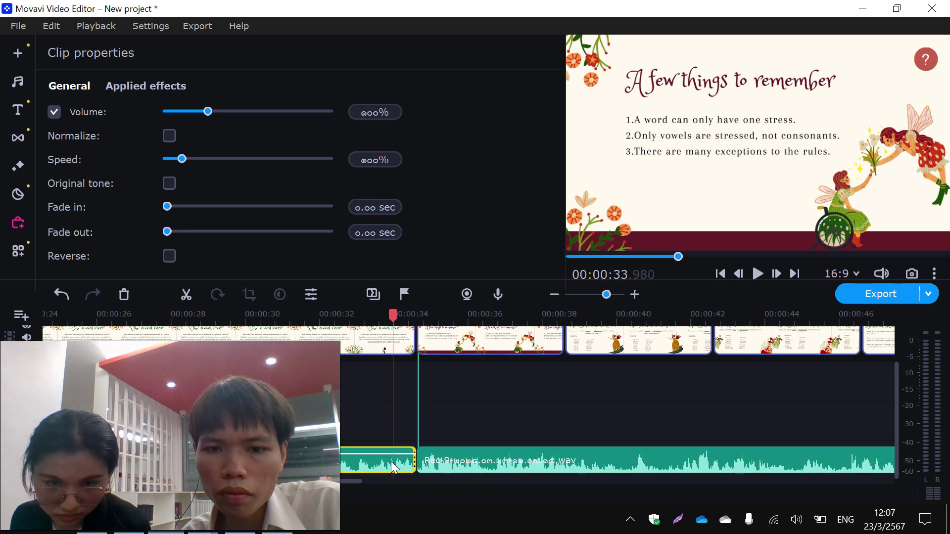
{"action": "key", "text": "space"}
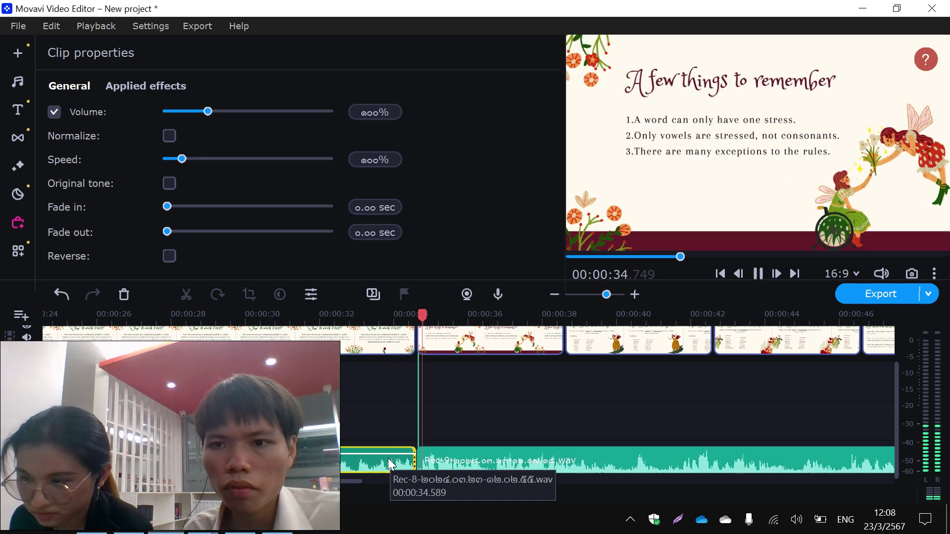
{"action": "key", "text": "space"}
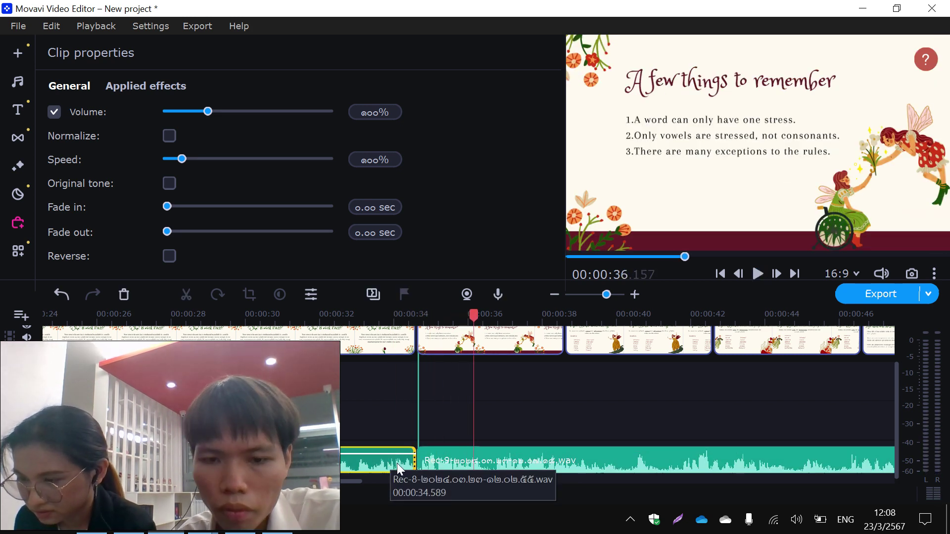
Extend the earlier narration clip to end at about 35 seconds and replay the join with the new recording.
{"action": "mouse_move", "coordinate": [414, 465]}
{"action": "left_mouse_down"}
{"action": "mouse_move", "coordinate": [433, 466]}
{"action": "mouse_move", "coordinate": [409, 466]}
{"action": "mouse_move", "coordinate": [421, 471]}
{"action": "left_mouse_up"}
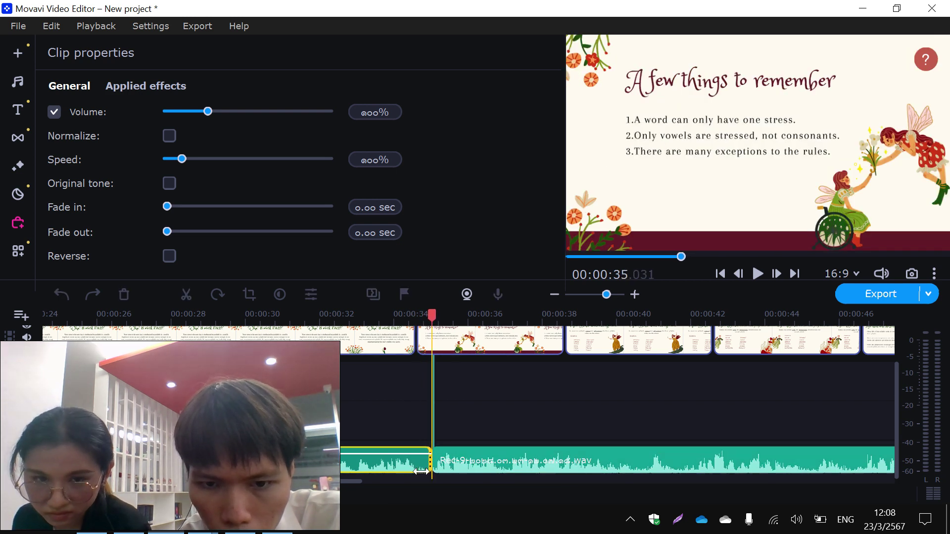
{"action": "left_click", "coordinate": [378, 468]}
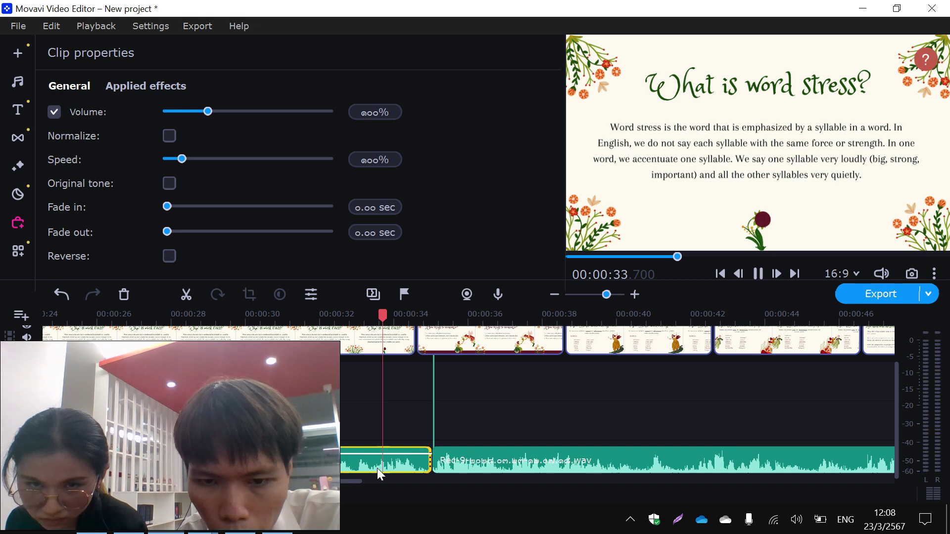
{"action": "key", "text": "space"}
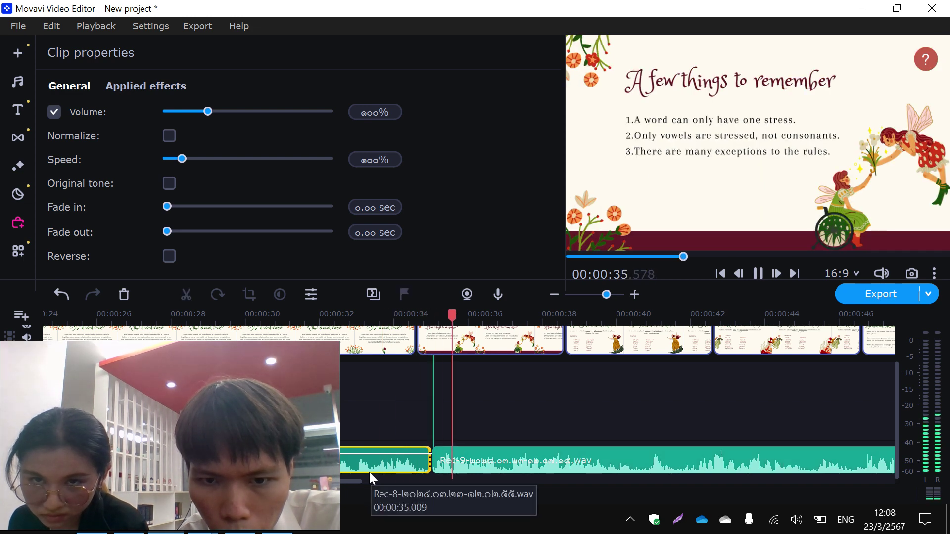
Extend the "What is word stress?" slide to end at about 35.14 seconds and move the new recording back against the earlier narration.
{"action": "mouse_move", "coordinate": [439, 345]}
{"action": "left_mouse_down"}
{"action": "mouse_move", "coordinate": [453, 343]}
{"action": "mouse_move", "coordinate": [433, 345]}
{"action": "left_mouse_up"}
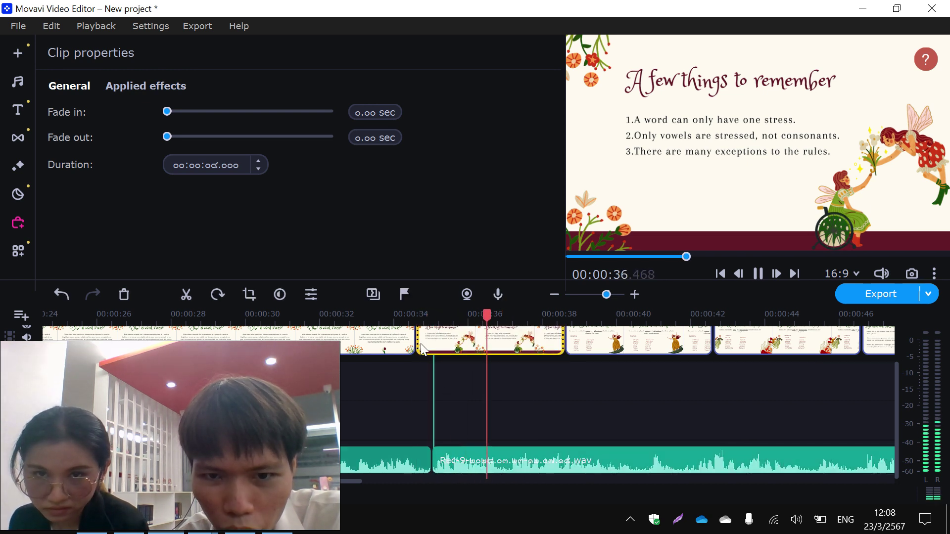
{"action": "left_click_drag", "start_coordinate": [416, 342], "coordinate": [427, 339]}
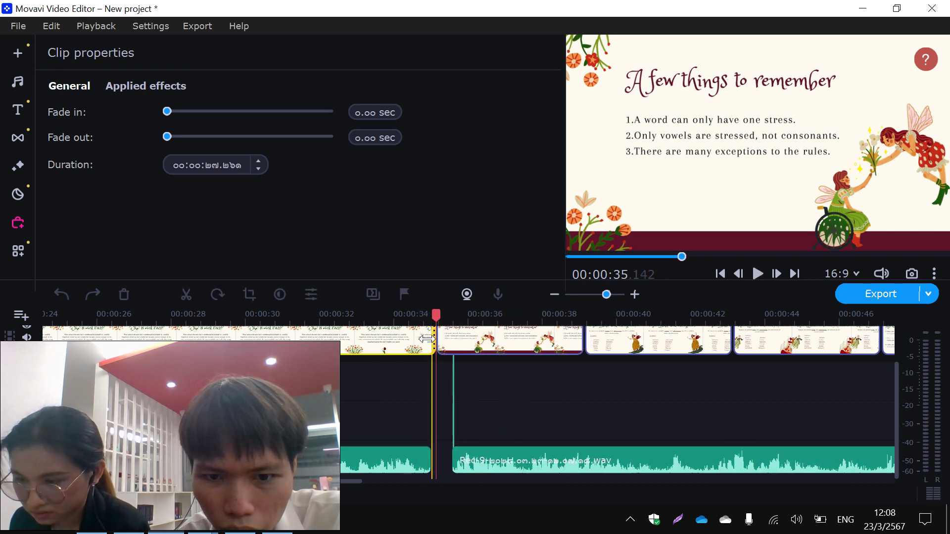
{"action": "mouse_move", "coordinate": [457, 457]}
{"action": "left_mouse_down"}
{"action": "mouse_move", "coordinate": [435, 466]}
{"action": "mouse_move", "coordinate": [453, 424]}
{"action": "mouse_move", "coordinate": [454, 448]}
{"action": "left_mouse_up"}
{"action": "left_click", "coordinate": [431, 342]}
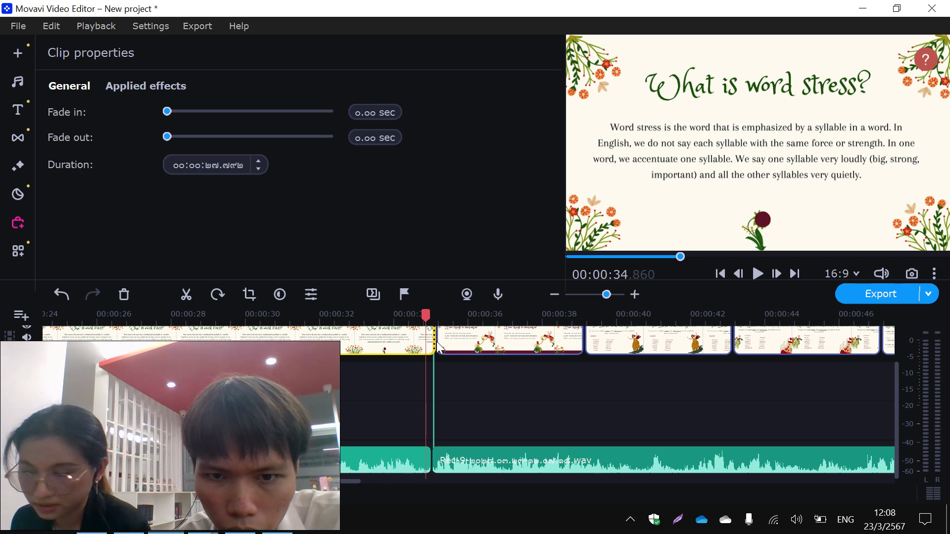
Try trimming the "What is word stress?" slide to 35.03 seconds and butting the "A few things to remember" slide against it, and undo these edits.
{"action": "mouse_move", "coordinate": [438, 346]}
{"action": "left_mouse_down"}
{"action": "mouse_move", "coordinate": [424, 346]}
{"action": "mouse_move", "coordinate": [436, 347]}
{"action": "left_mouse_up"}
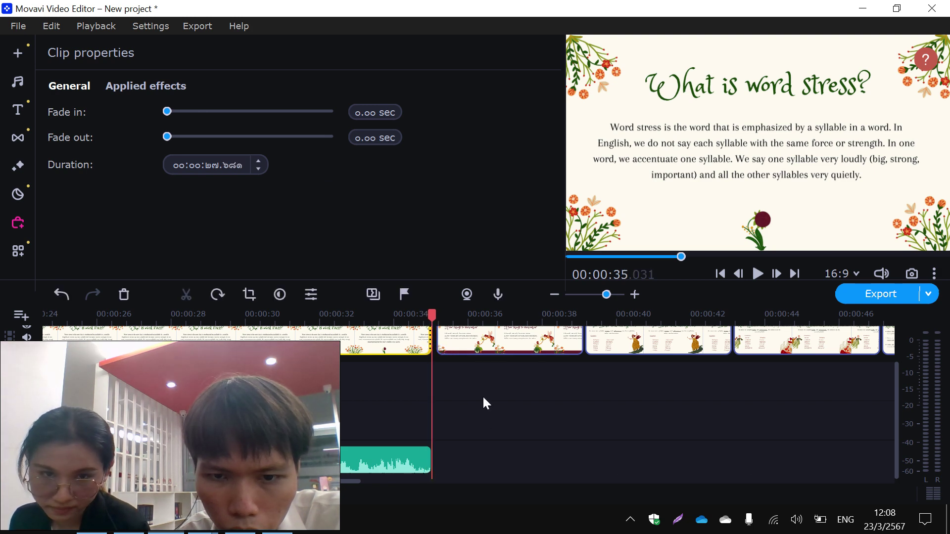
{"action": "left_click", "coordinate": [471, 342]}
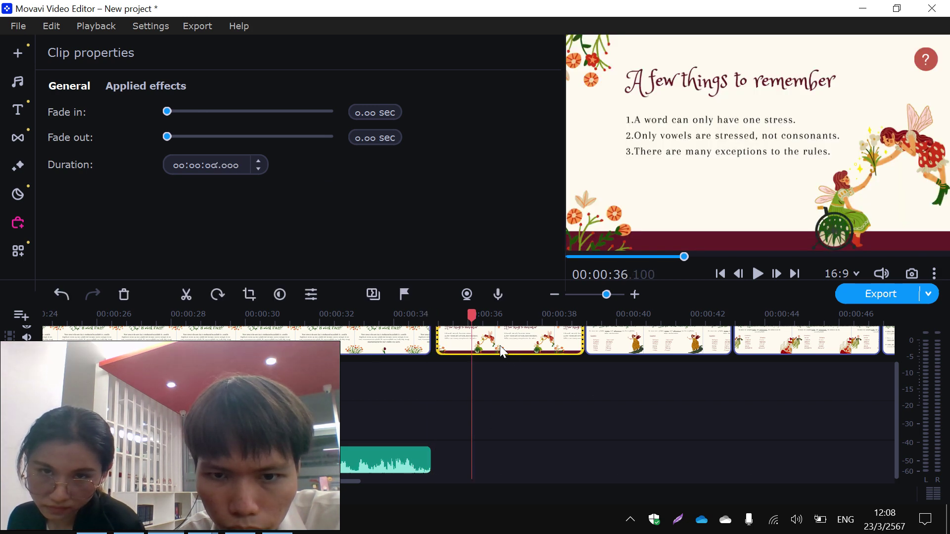
{"action": "left_click_drag", "start_coordinate": [500, 345], "coordinate": [495, 345]}
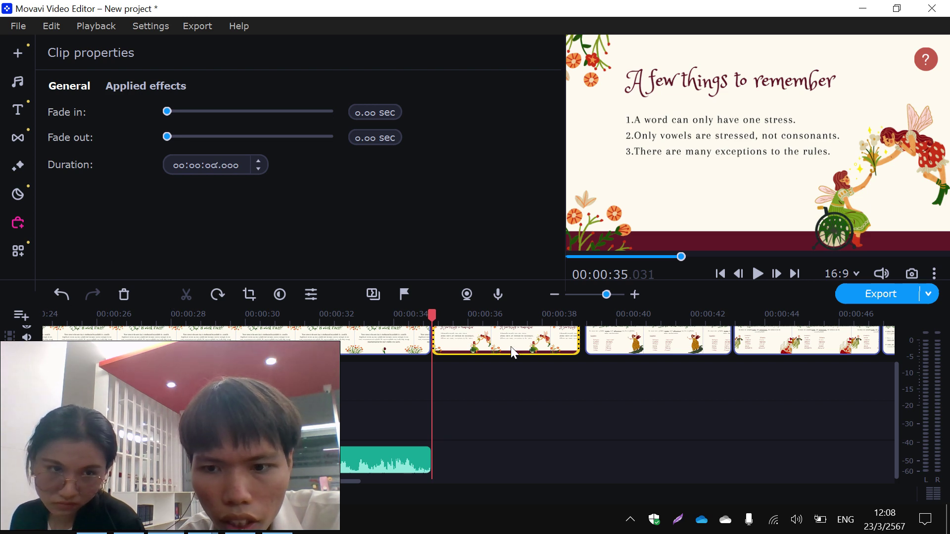
{"action": "mouse_move", "coordinate": [605, 294]}
{"action": "left_mouse_down"}
{"action": "mouse_move", "coordinate": [591, 294]}
{"action": "mouse_move", "coordinate": [608, 295]}
{"action": "left_mouse_up"}
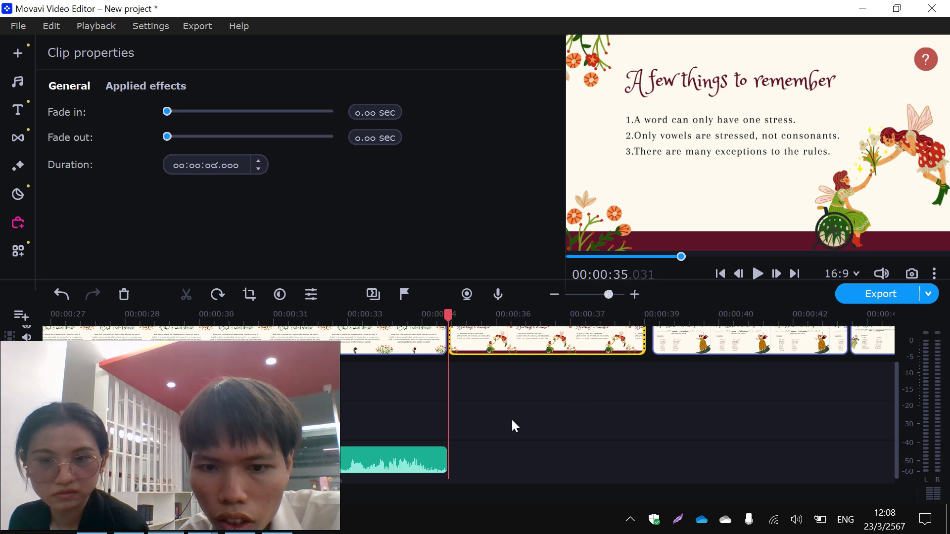
{"action": "left_click", "coordinate": [60, 293]}
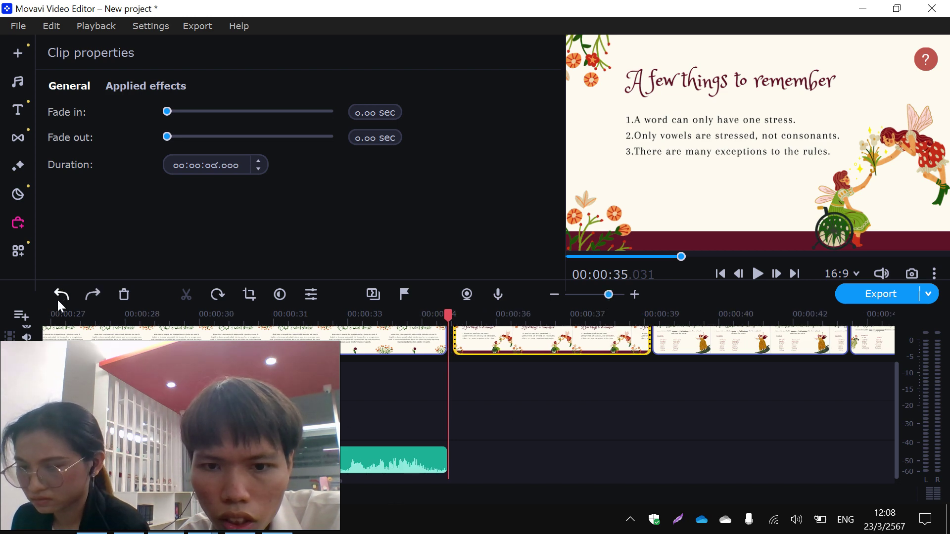
{"action": "left_click", "coordinate": [92, 295]}
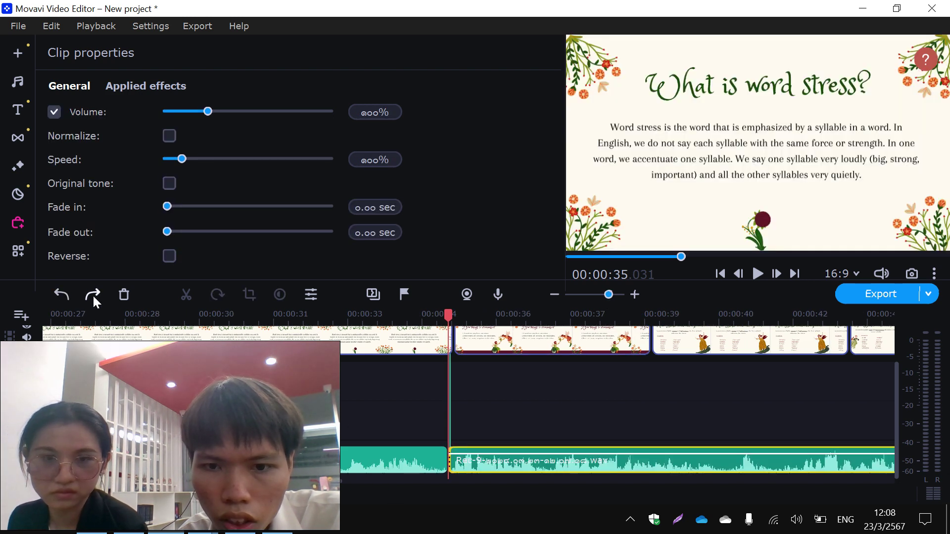
Replay the narration join, try shifting the new recording and trimming the "What is word stress?" slide's end, and undo the changes.
{"action": "key", "text": "space"}
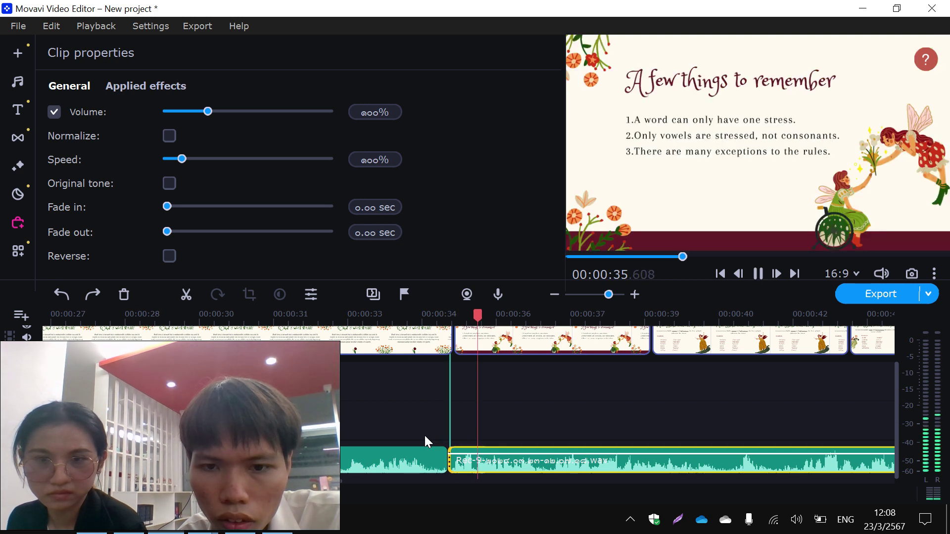
{"action": "left_click", "coordinate": [377, 467]}
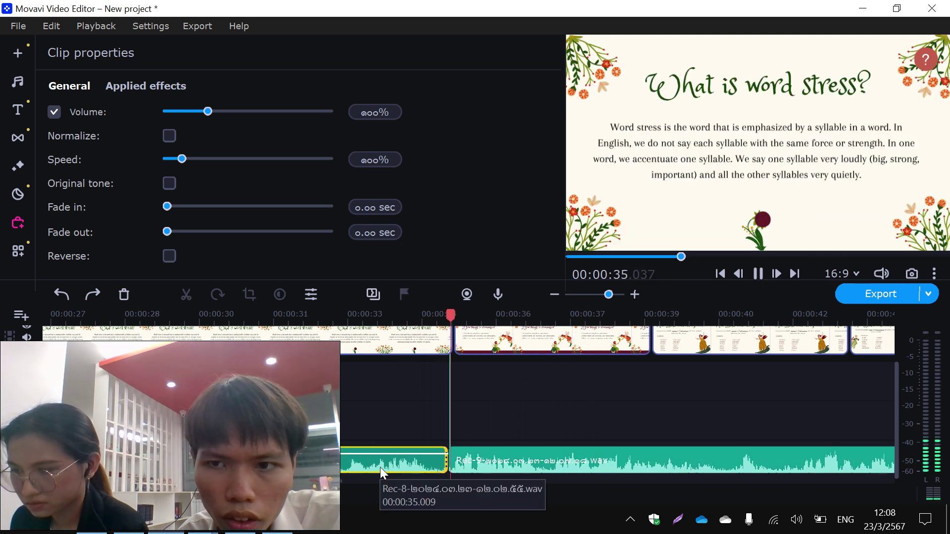
{"action": "left_click_drag", "start_coordinate": [450, 465], "coordinate": [488, 464]}
{"action": "left_click_drag", "start_coordinate": [452, 345], "coordinate": [448, 341]}
{"action": "left_click", "coordinate": [61, 296]}
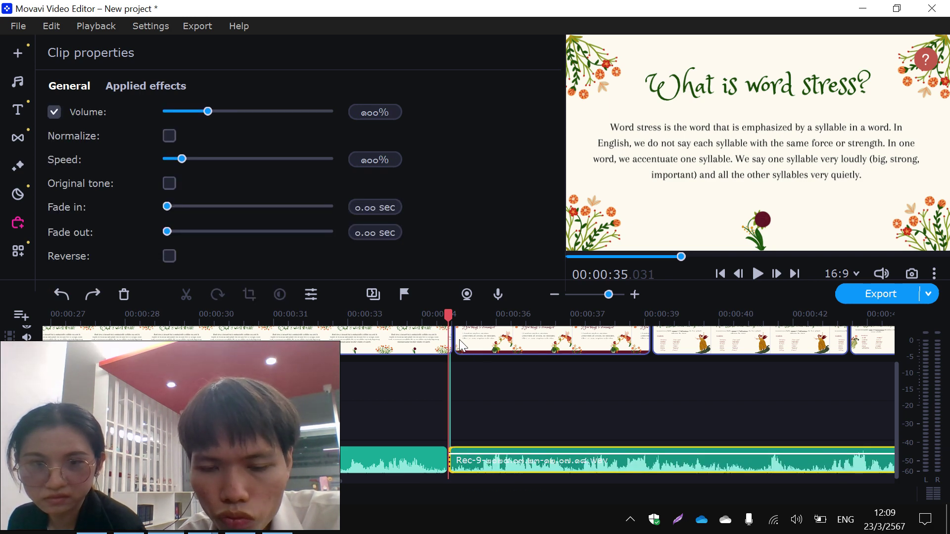
Split the "What is word stress?" slide at 34.86 seconds and delete the leftover end piece, with the new recording moved to another track.
{"action": "left_click", "coordinate": [442, 349]}
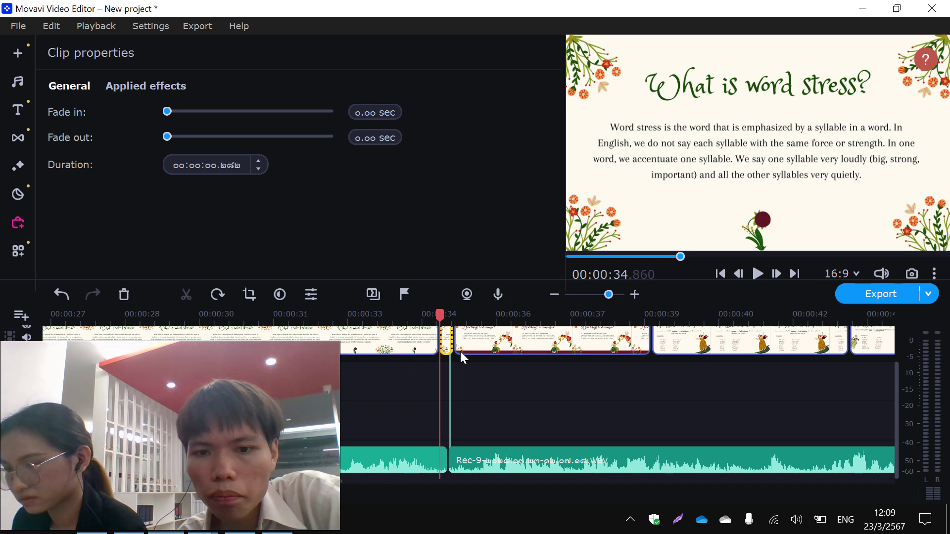
{"action": "key", "text": "Delete"}
{"action": "left_click", "coordinate": [64, 294]}
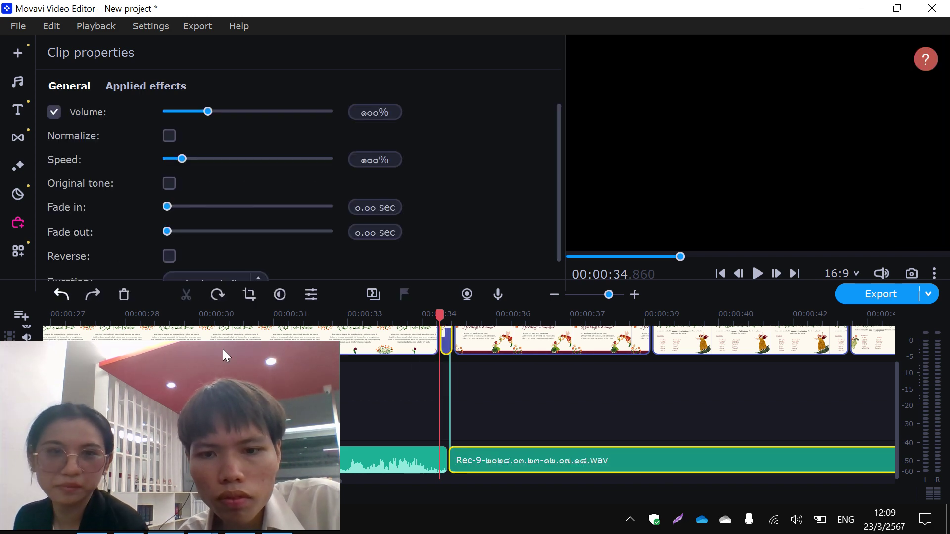
{"action": "left_click_drag", "start_coordinate": [530, 461], "coordinate": [544, 429]}
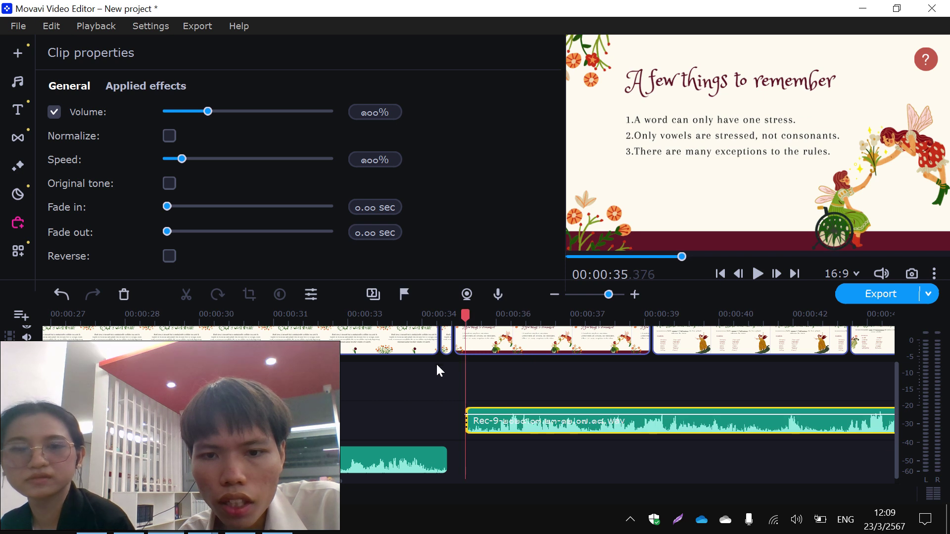
{"action": "left_click", "coordinate": [445, 349]}
{"action": "key", "text": "Delete"}
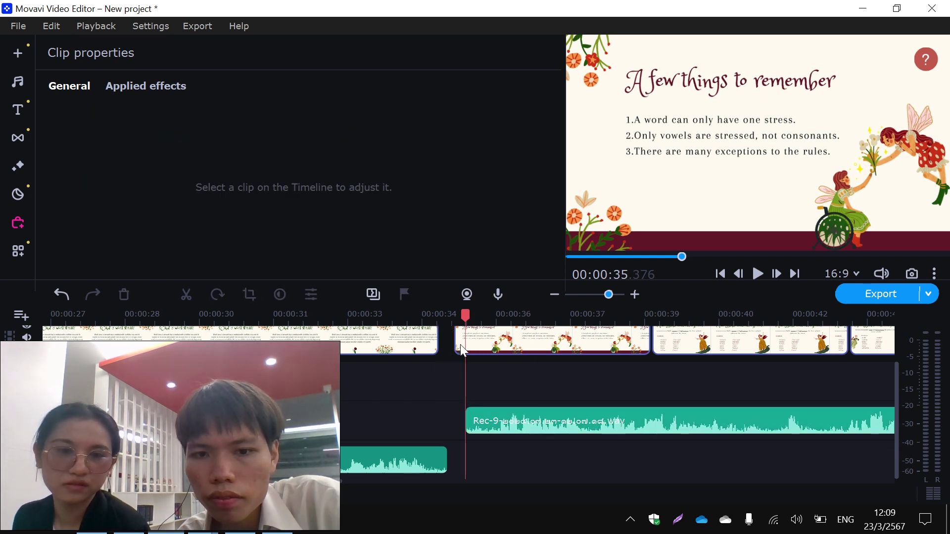
Put the new recording back at about 35.03 seconds and move the "A few things to remember" slide against the preceding slide.
{"action": "left_click_drag", "start_coordinate": [484, 424], "coordinate": [465, 464]}
{"action": "left_click", "coordinate": [497, 340]}
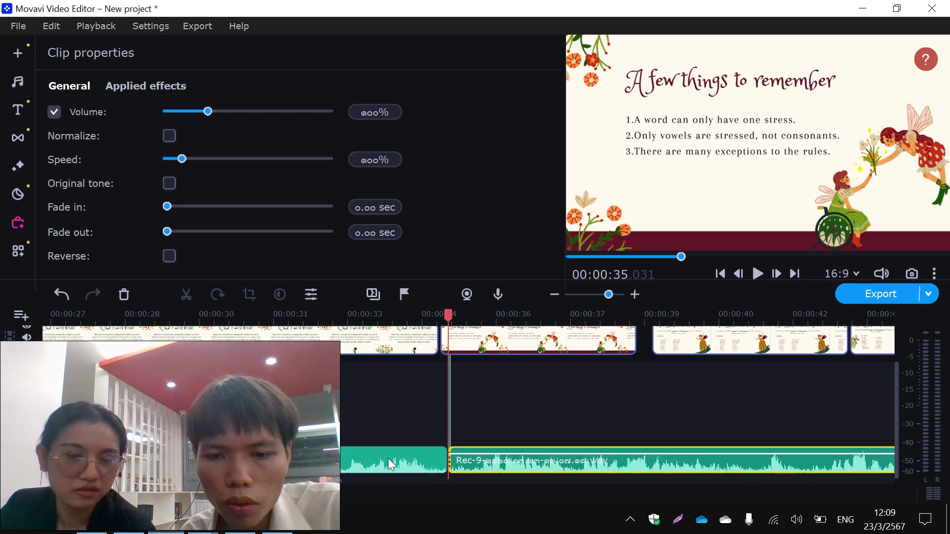
Play the timeline from the end of the "What is word stress?" slide through the new recording to check its timing against the slides.
{"action": "left_click", "coordinate": [404, 342]}
{"action": "key", "text": "space"}
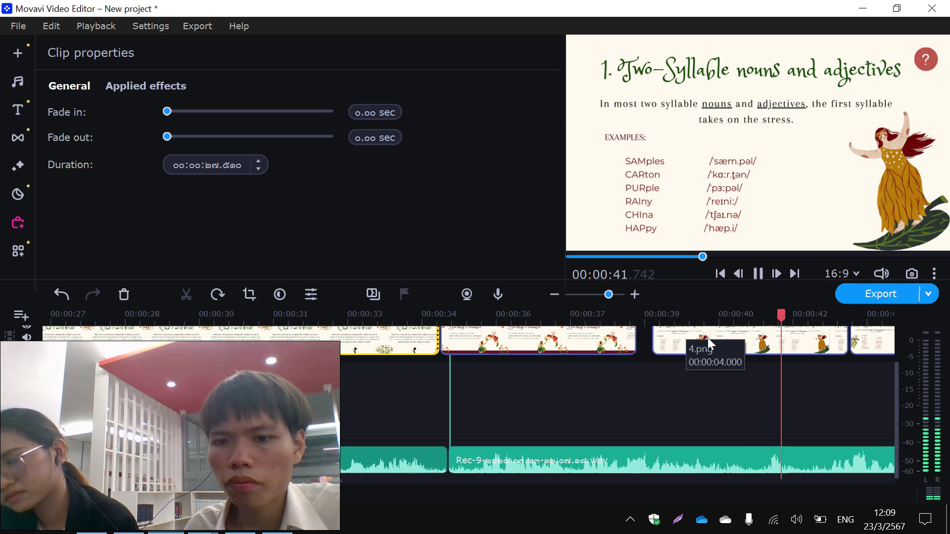
{"action": "left_click_drag", "start_coordinate": [609, 294], "coordinate": [601, 294]}
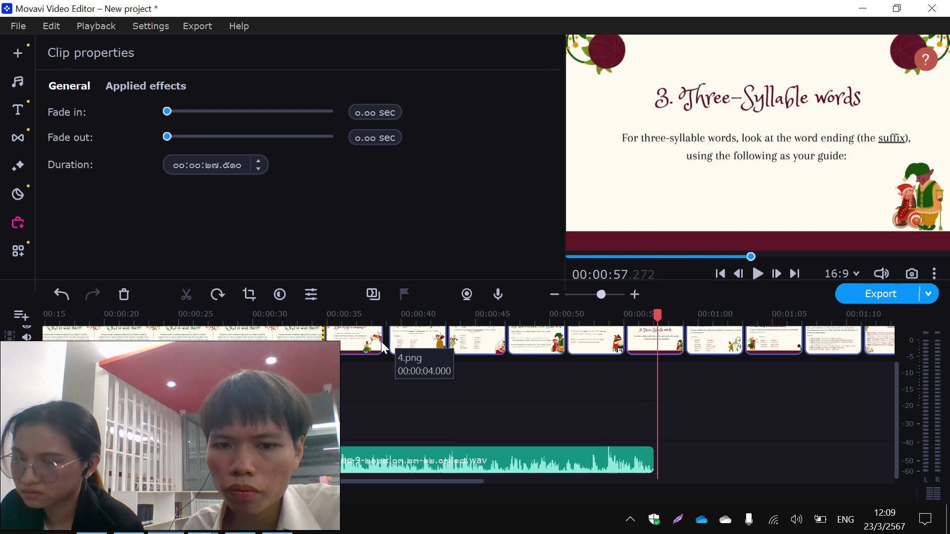
Extend the "A few things to remember" slide to the end of the new recording beneath it.
{"action": "left_click_drag", "start_coordinate": [382, 346], "coordinate": [646, 367]}
{"action": "left_click", "coordinate": [287, 346]}
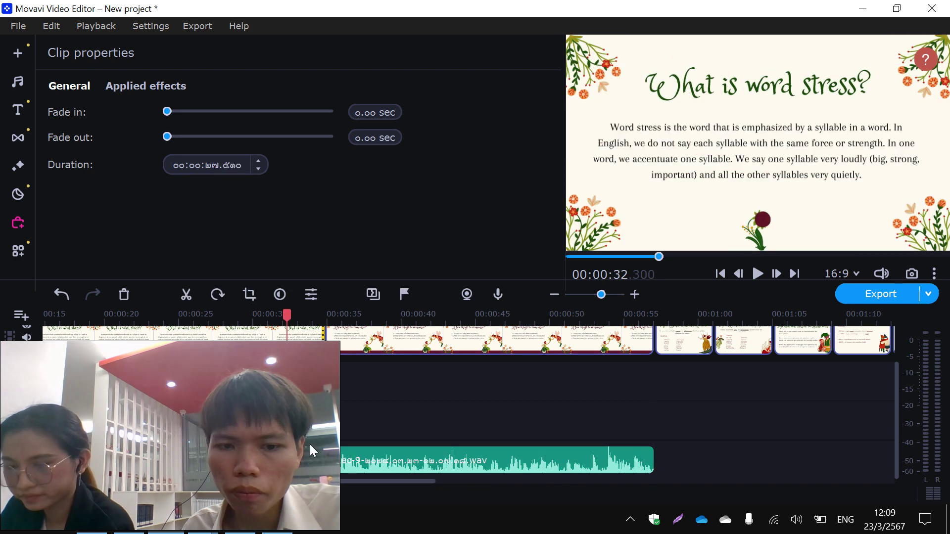
{"action": "left_click", "coordinate": [342, 468]}
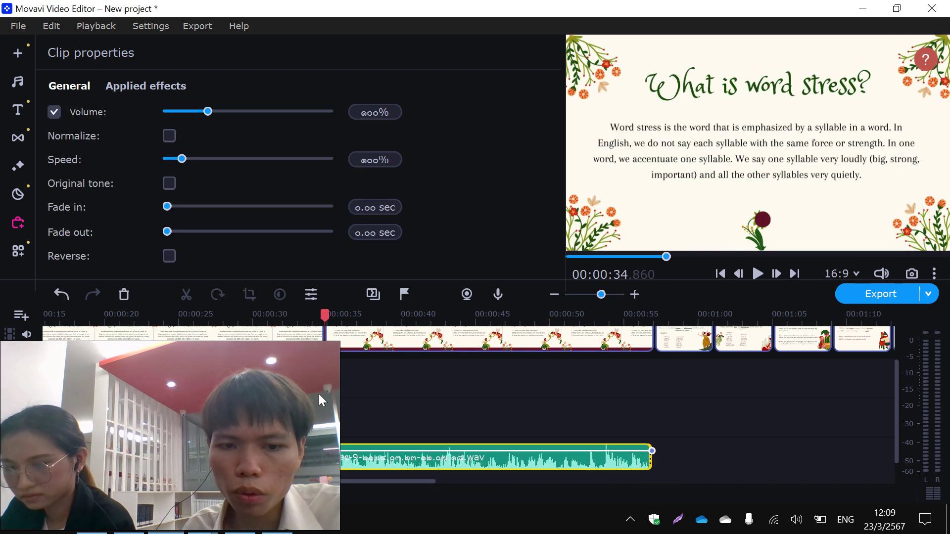
{"action": "left_click_drag", "start_coordinate": [345, 464], "coordinate": [346, 477]}
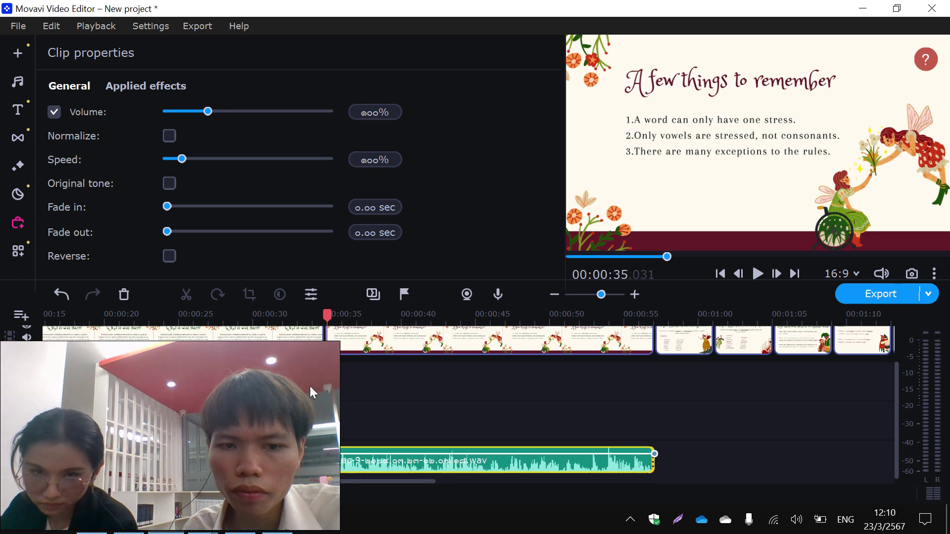
Play the stretched "A few things to remember" slide with its narration and recheck where the recording begins.
{"action": "left_click", "coordinate": [227, 339]}
{"action": "key", "text": "space"}
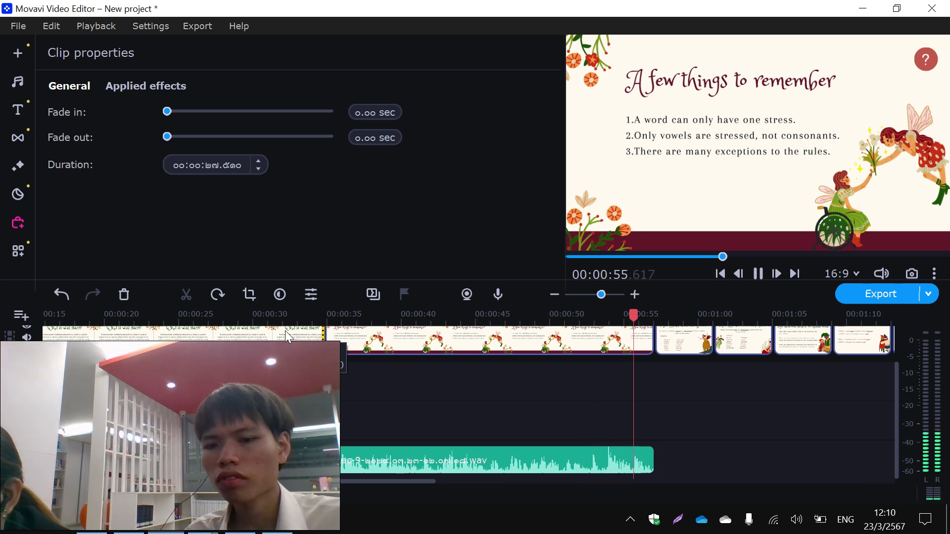
{"action": "key", "text": "space"}
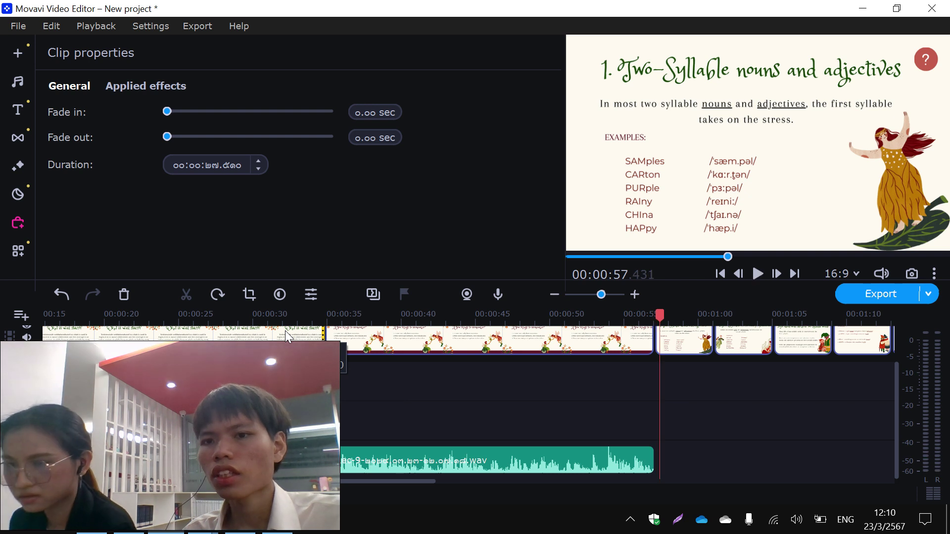
{"action": "left_click", "coordinate": [393, 468]}
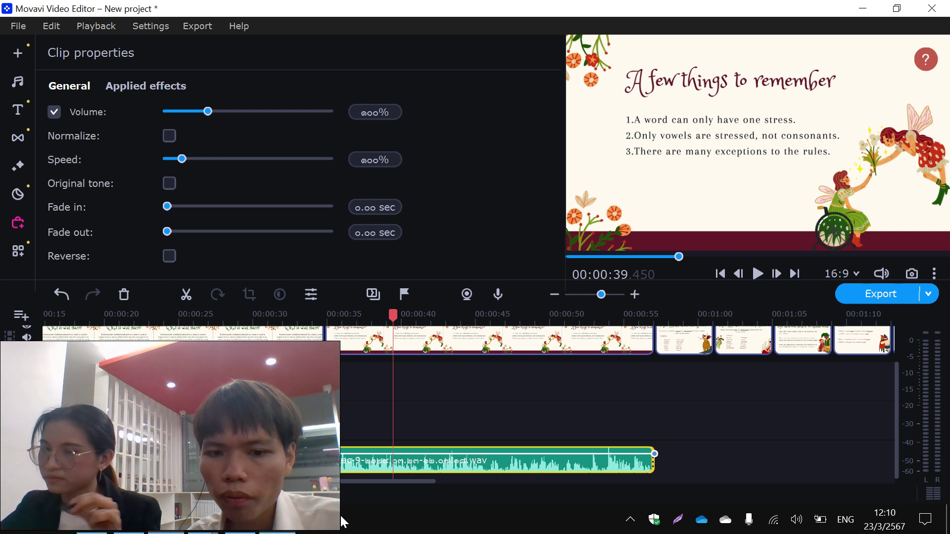
{"action": "left_click", "coordinate": [377, 463]}
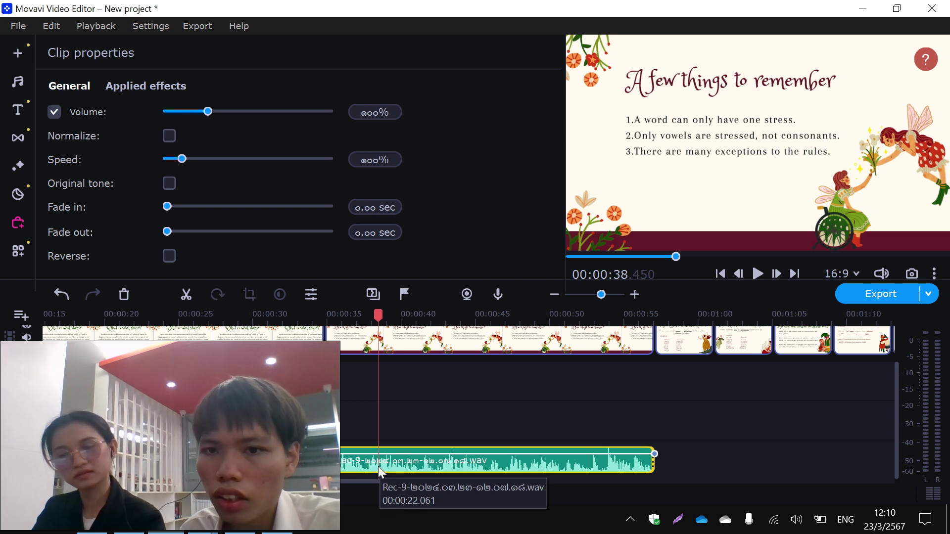
{"action": "left_click", "coordinate": [310, 457]}
{"action": "left_click", "coordinate": [313, 465]}
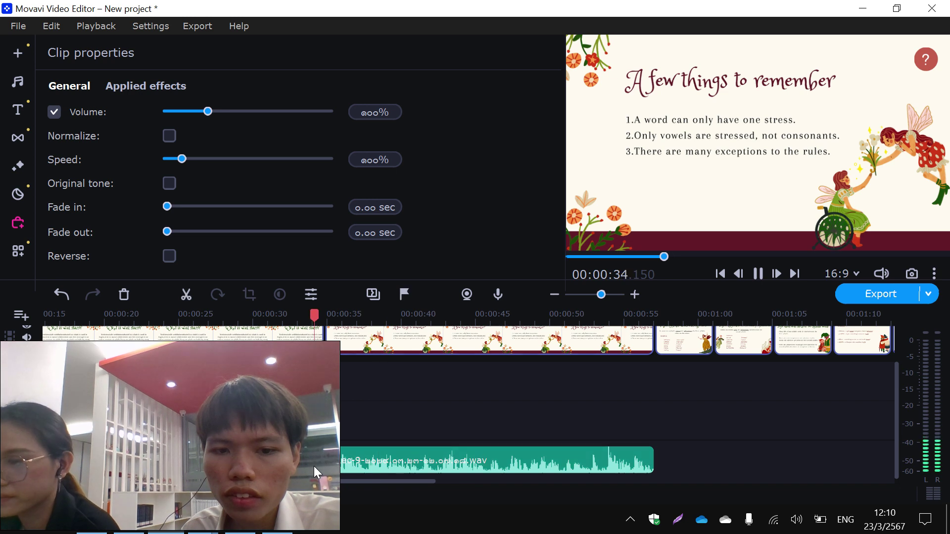
Delete the recording under the "A few things to remember" slide and set up microphone recording from about 34.95 seconds.
{"action": "left_click", "coordinate": [340, 469]}
{"action": "key", "text": "Delete"}
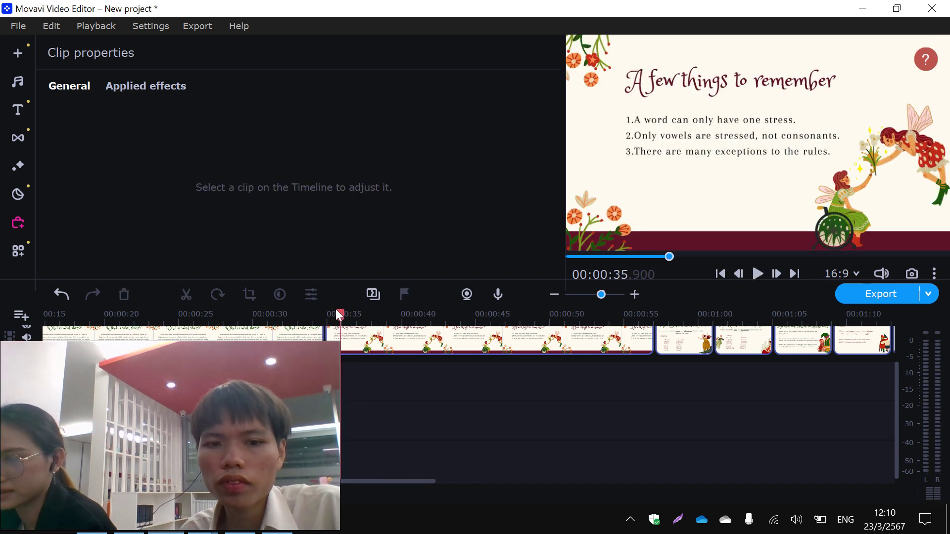
{"action": "left_click_drag", "start_coordinate": [339, 315], "coordinate": [324, 315]}
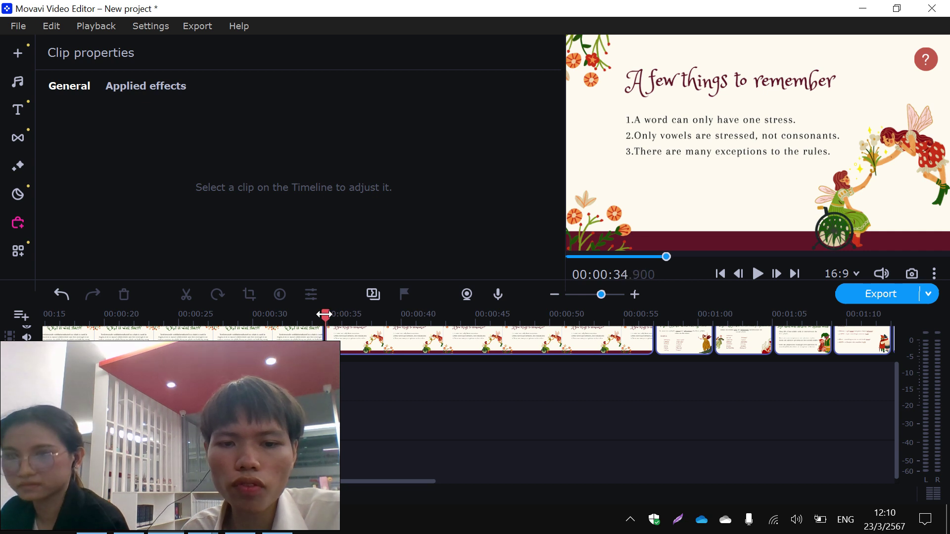
{"action": "left_click", "coordinate": [18, 54]}
{"action": "left_click", "coordinate": [337, 243]}
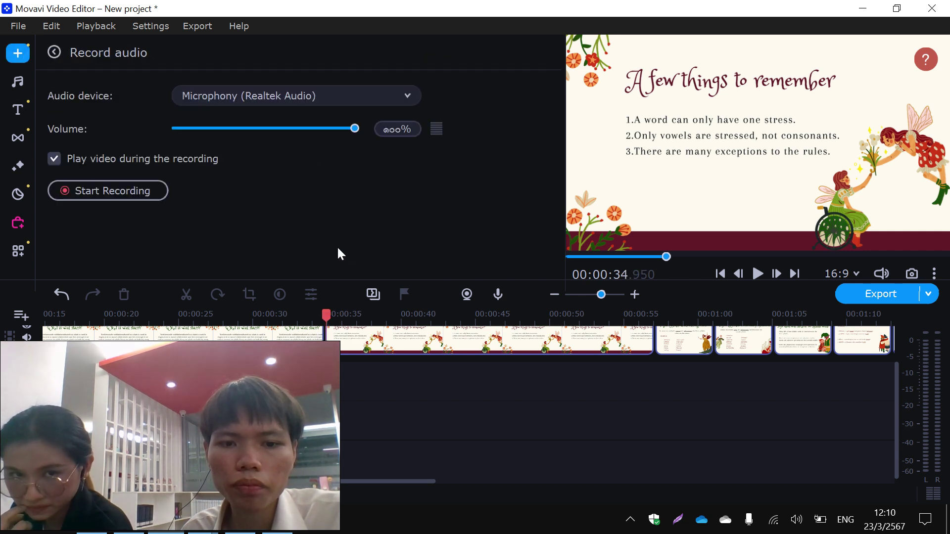
Try recording two new narration takes for the "A few things to remember" slide and discard both.
{"action": "left_click", "coordinate": [98, 193]}
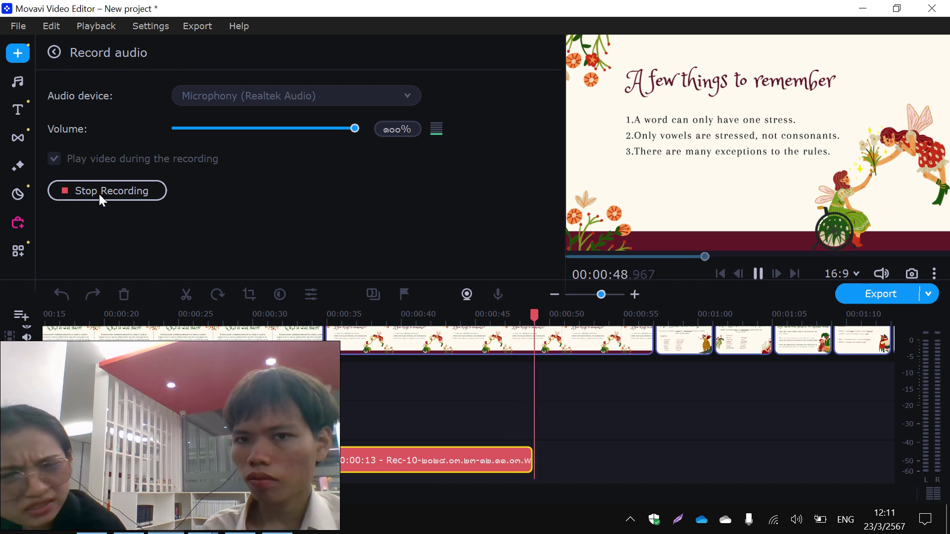
{"action": "left_click", "coordinate": [756, 275]}
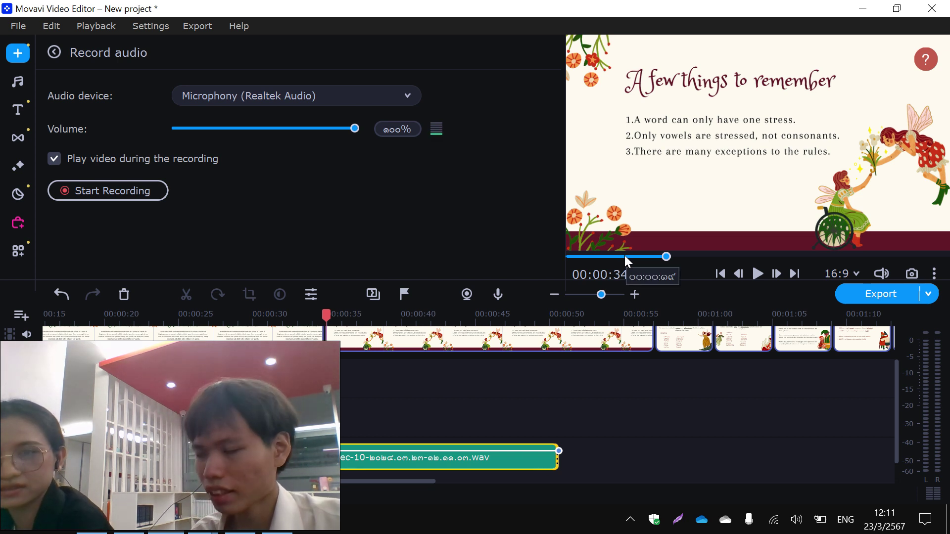
{"action": "left_click", "coordinate": [64, 297]}
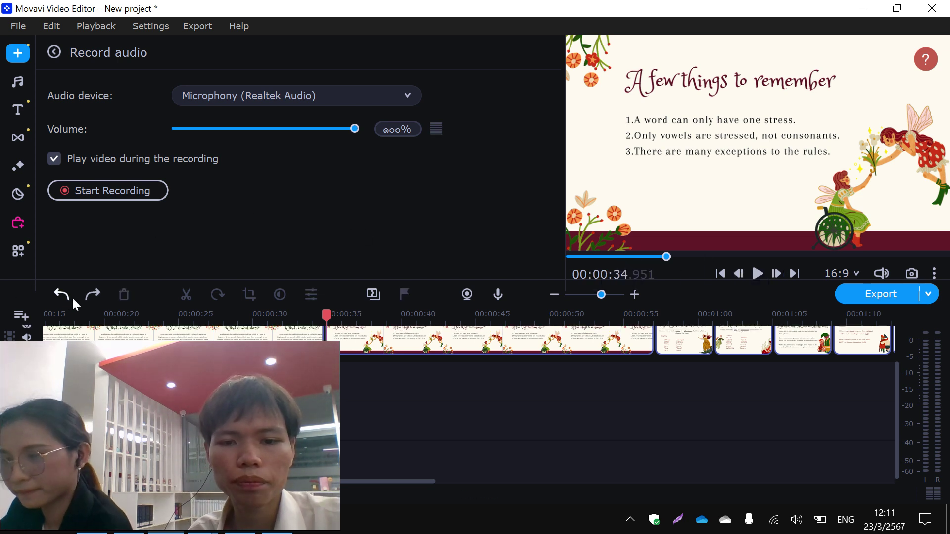
{"action": "left_click", "coordinate": [85, 194]}
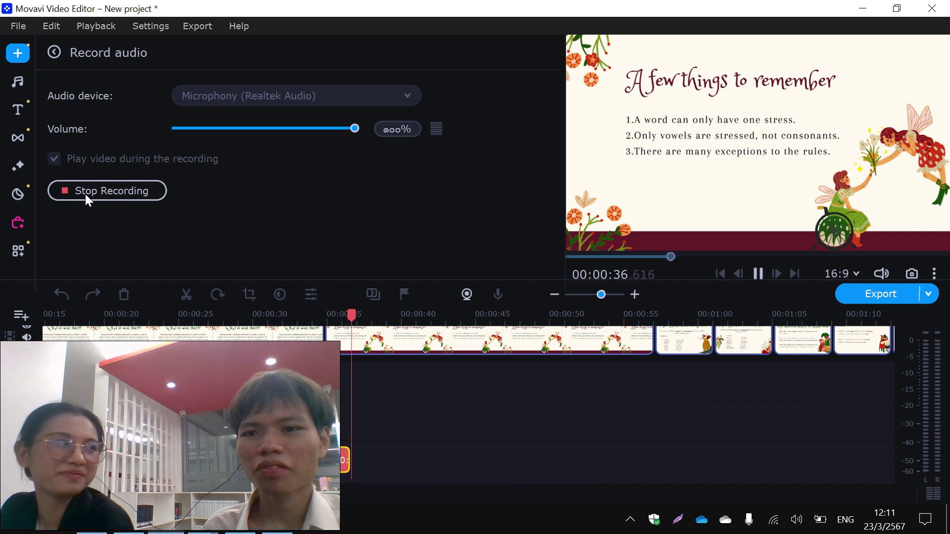
{"action": "left_click", "coordinate": [108, 199]}
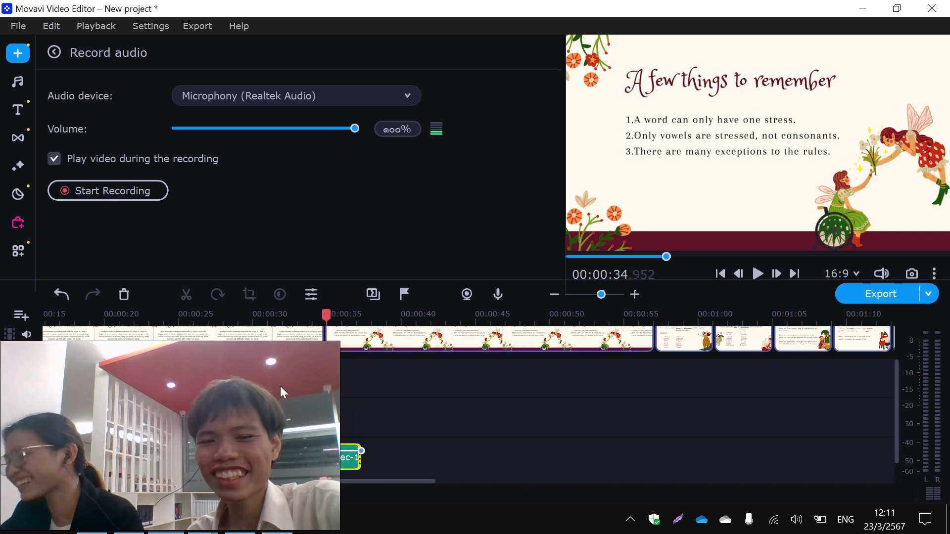
{"action": "key", "text": "Delete"}
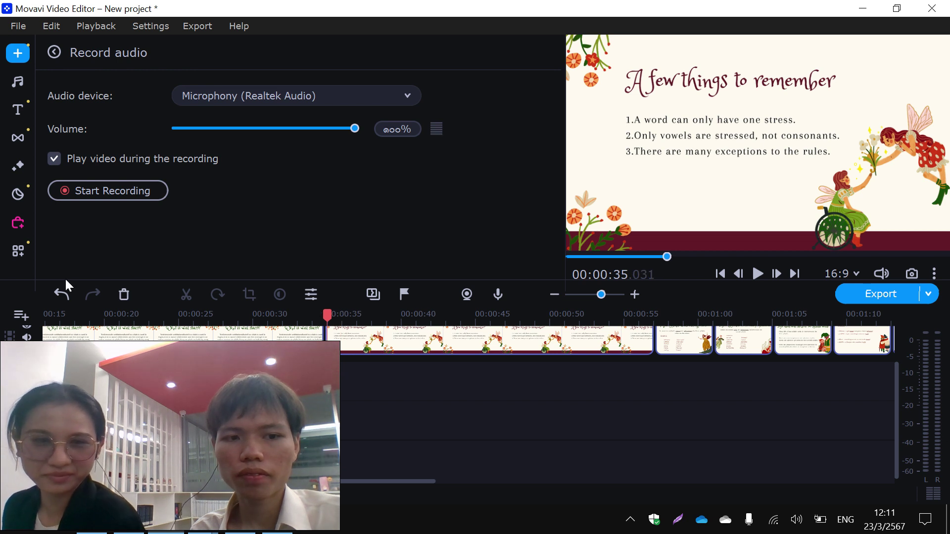
Record another take from about 35 seconds, listen to it around 48 to 50 seconds, and undo the recording.
{"action": "left_click", "coordinate": [83, 187]}
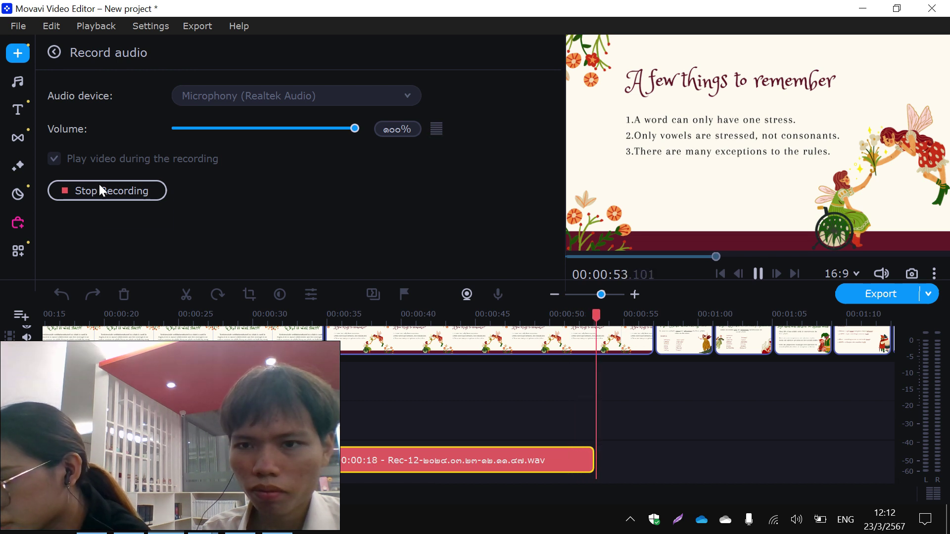
{"action": "left_click", "coordinate": [114, 191]}
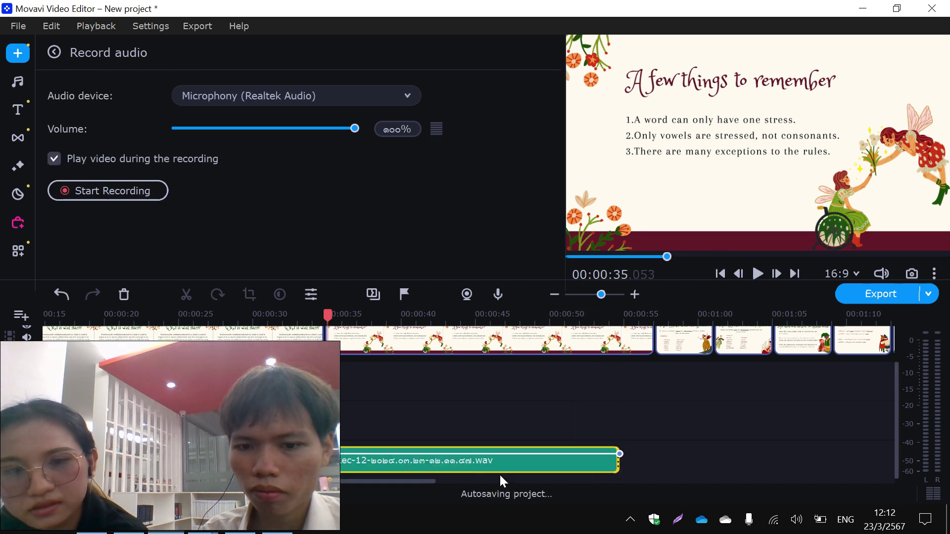
{"action": "left_click", "coordinate": [753, 279]}
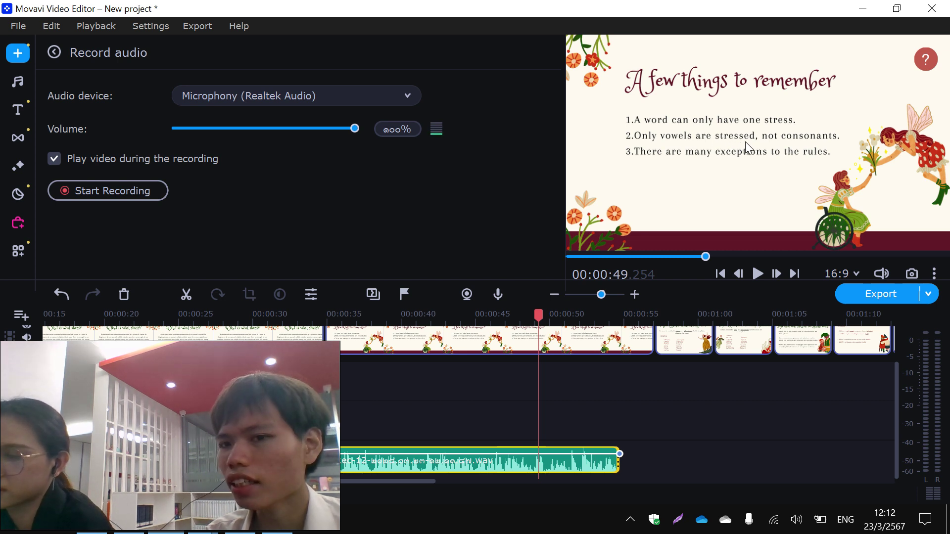
{"action": "left_click", "coordinate": [522, 464]}
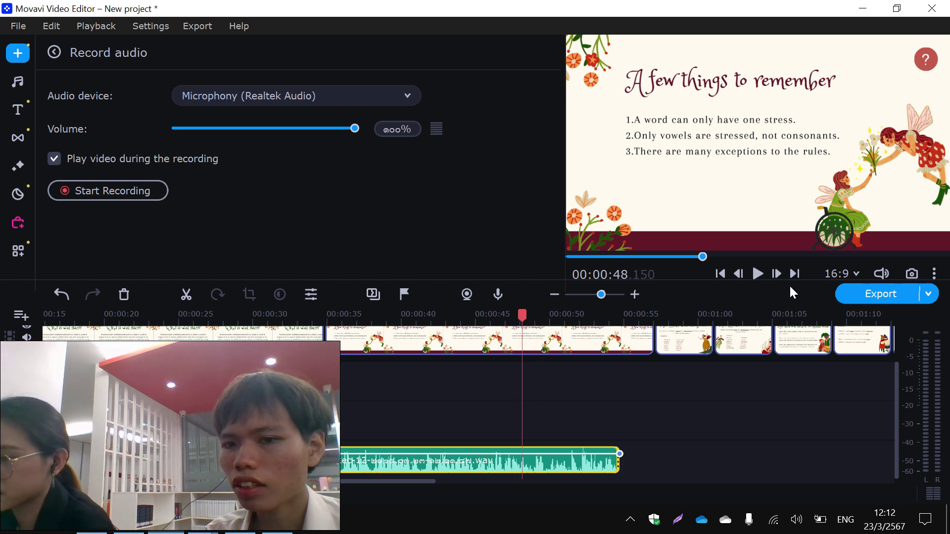
{"action": "left_click", "coordinate": [750, 278]}
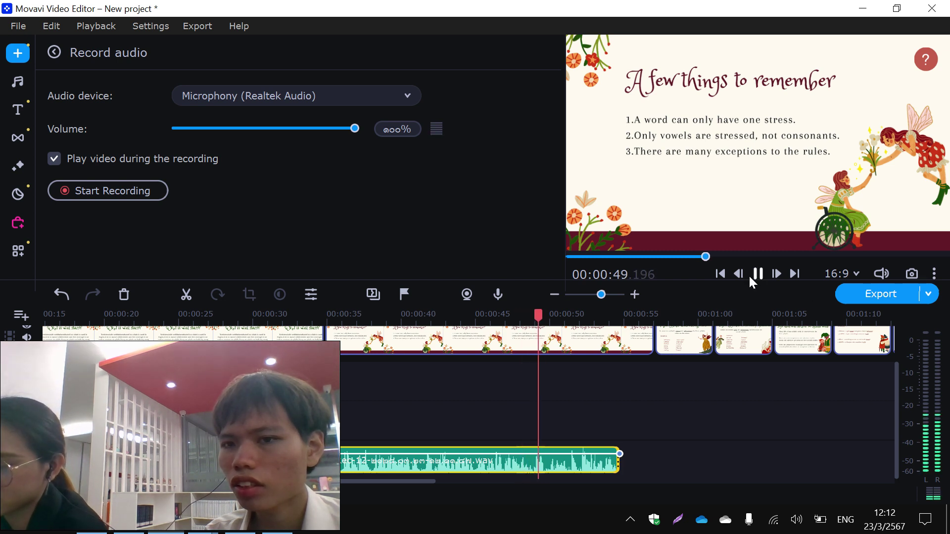
{"action": "left_click", "coordinate": [749, 277]}
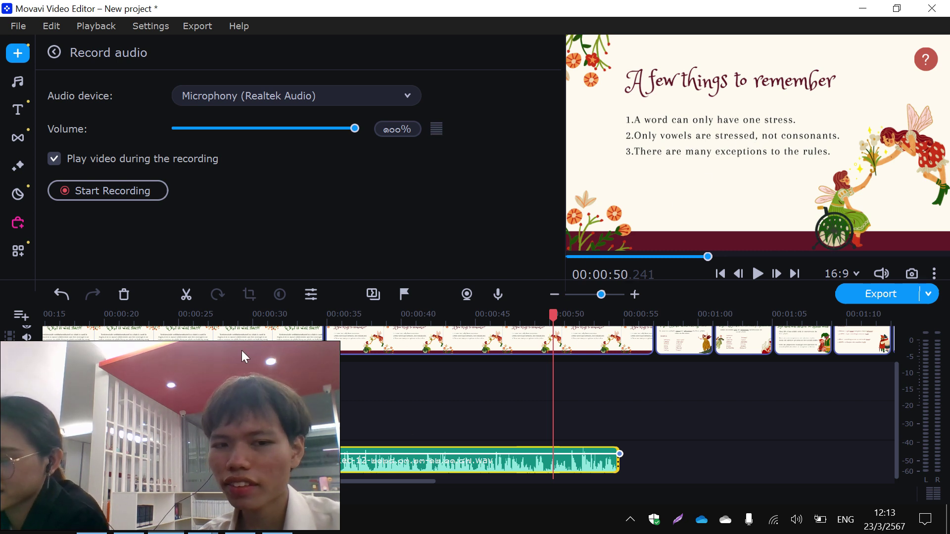
{"action": "left_click", "coordinate": [61, 295]}
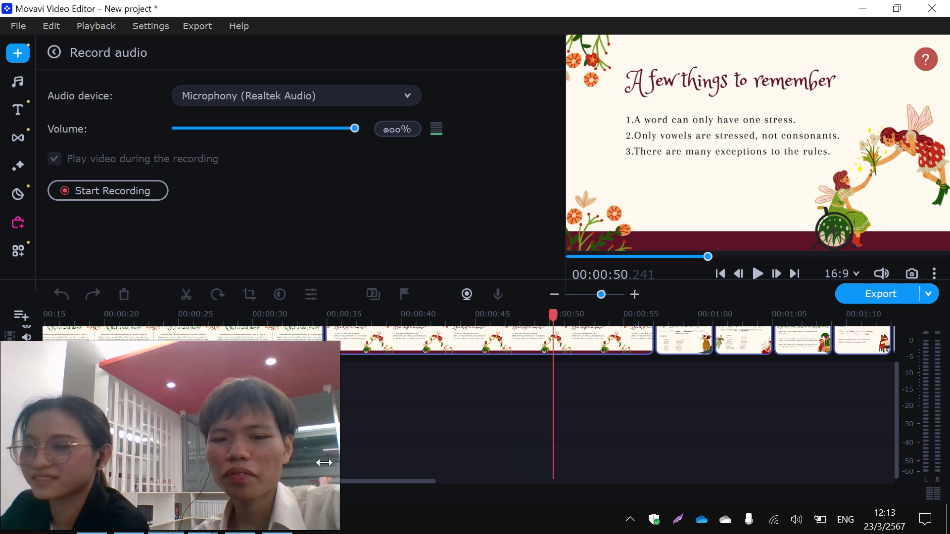
Record a new narration take for the "A few things to remember" slide and play back its beginning.
{"action": "left_click", "coordinate": [121, 192]}
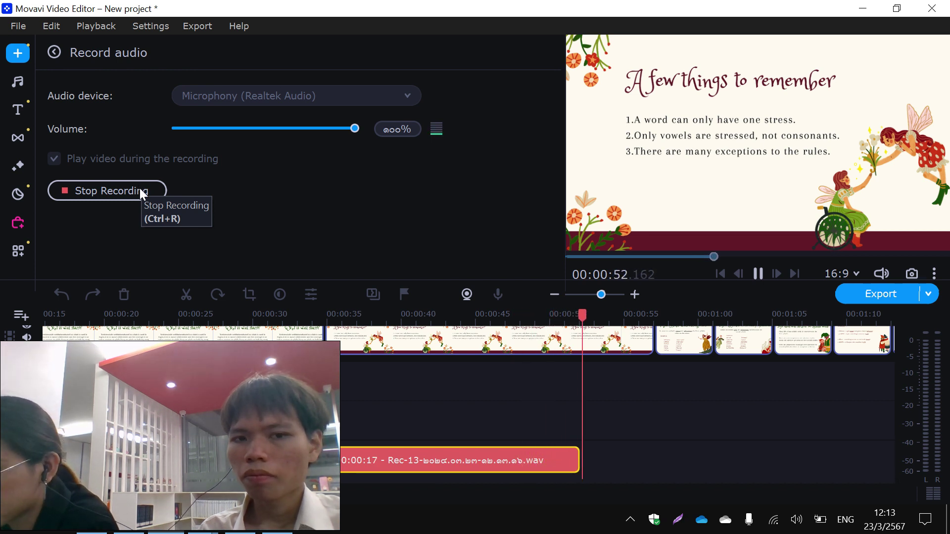
{"action": "left_click", "coordinate": [139, 188]}
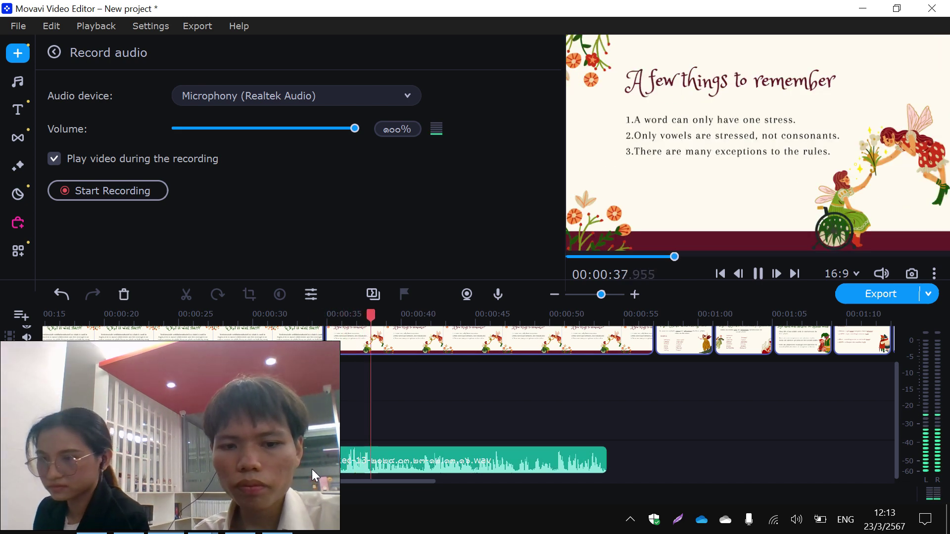
{"action": "key", "text": "space"}
Trim the silent start of the new take, place it against the preceding recording, and play it from about 34.4 seconds.
{"action": "left_click_drag", "start_coordinate": [601, 294], "coordinate": [614, 294]}
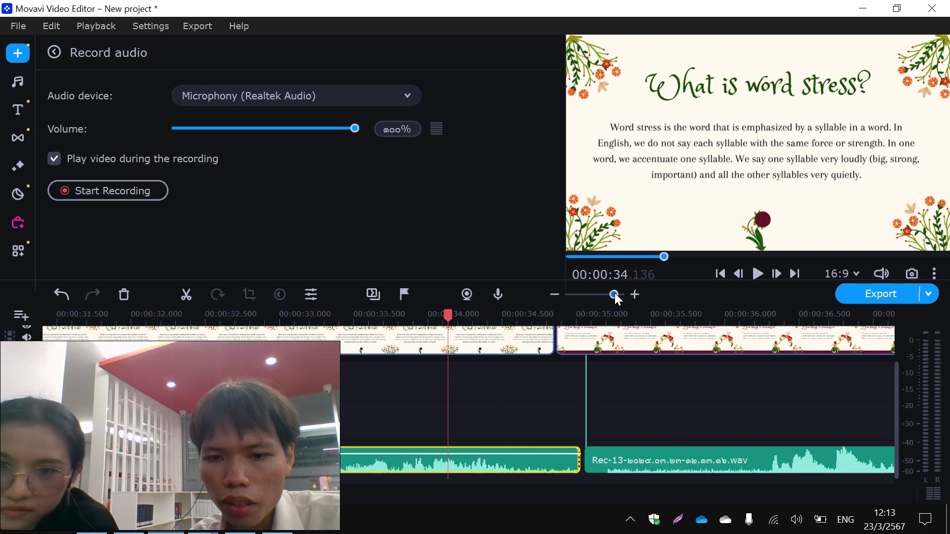
{"action": "left_click", "coordinate": [605, 468]}
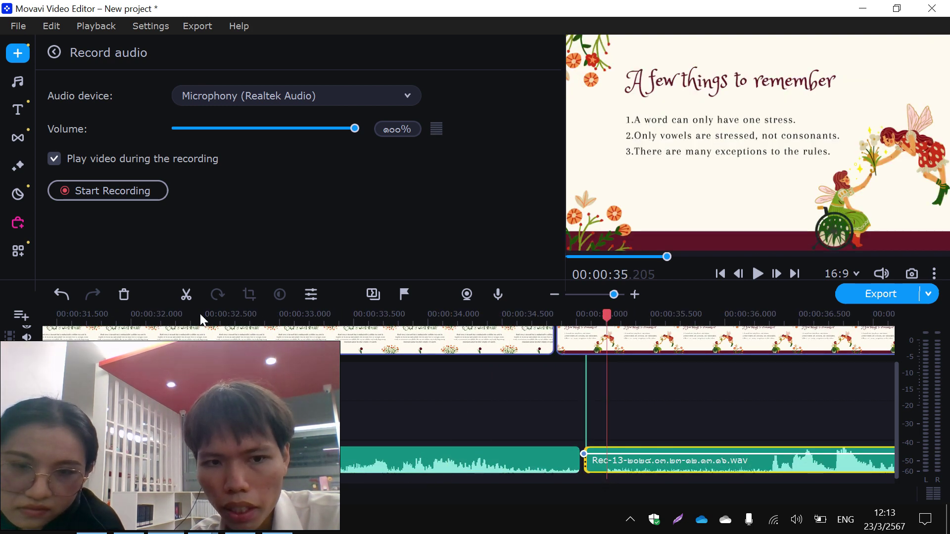
{"action": "left_click", "coordinate": [610, 470]}
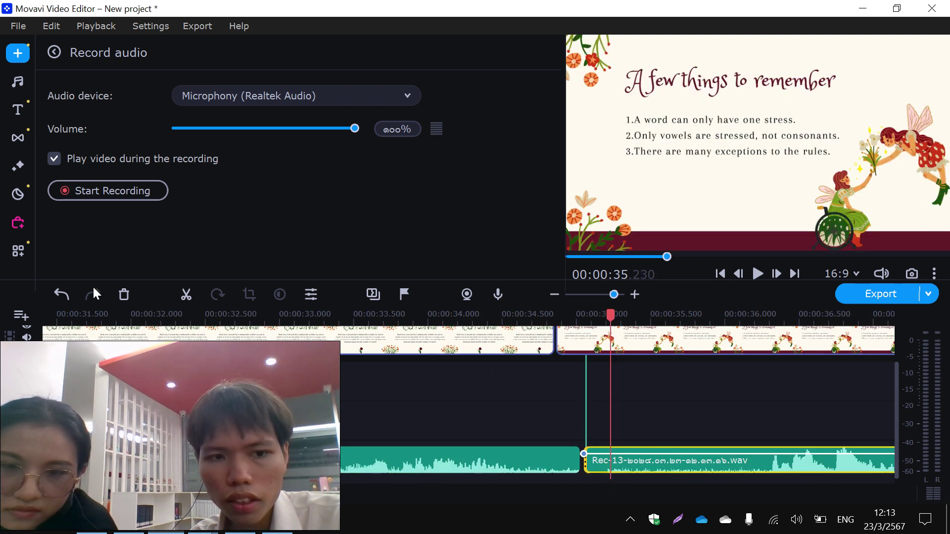
{"action": "left_click_drag", "start_coordinate": [595, 457], "coordinate": [633, 465]}
{"action": "left_click", "coordinate": [488, 342]}
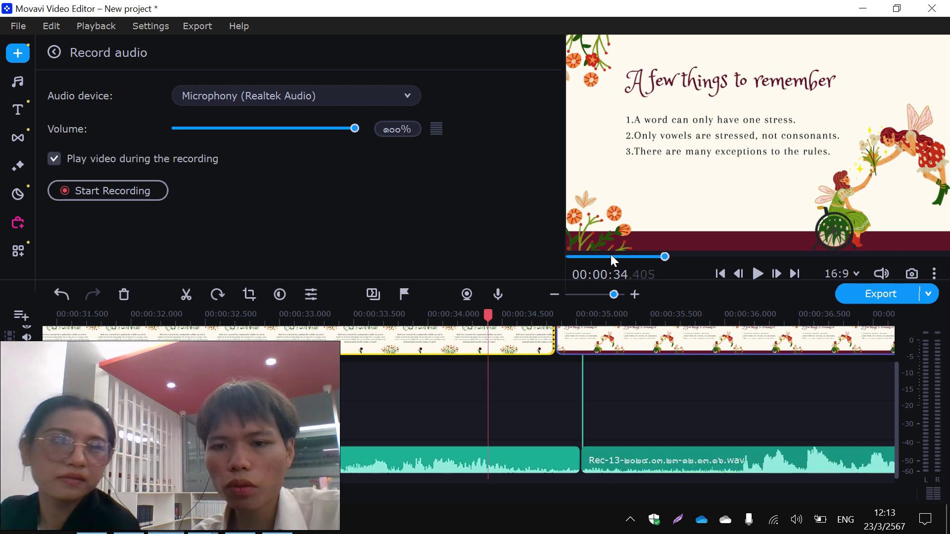
{"action": "key", "text": "space"}
Shorten the "A few things to remember" slide to the narration's end and move the "Two-Syllable nouns and adjectives" slide against it.
{"action": "left_click_drag", "start_coordinate": [614, 296], "coordinate": [608, 297]}
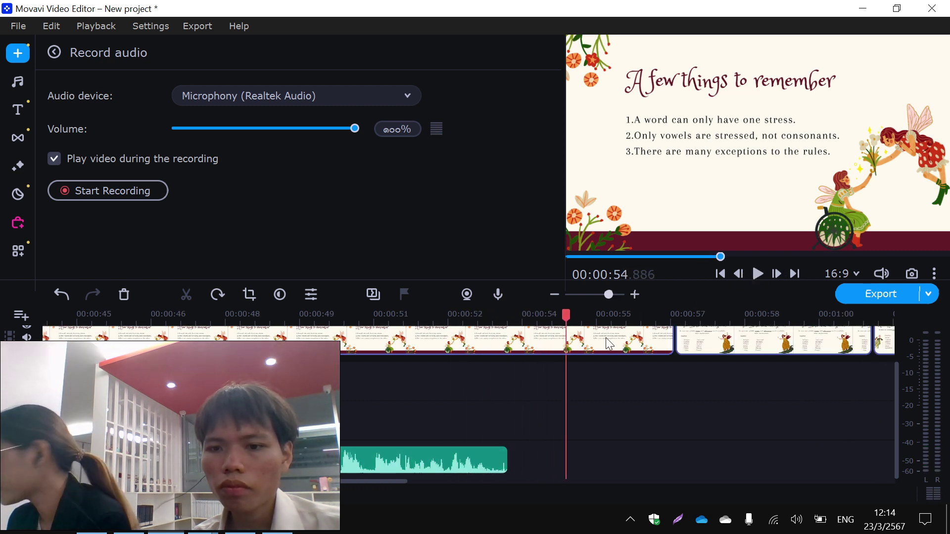
{"action": "left_click_drag", "start_coordinate": [673, 340], "coordinate": [509, 372]}
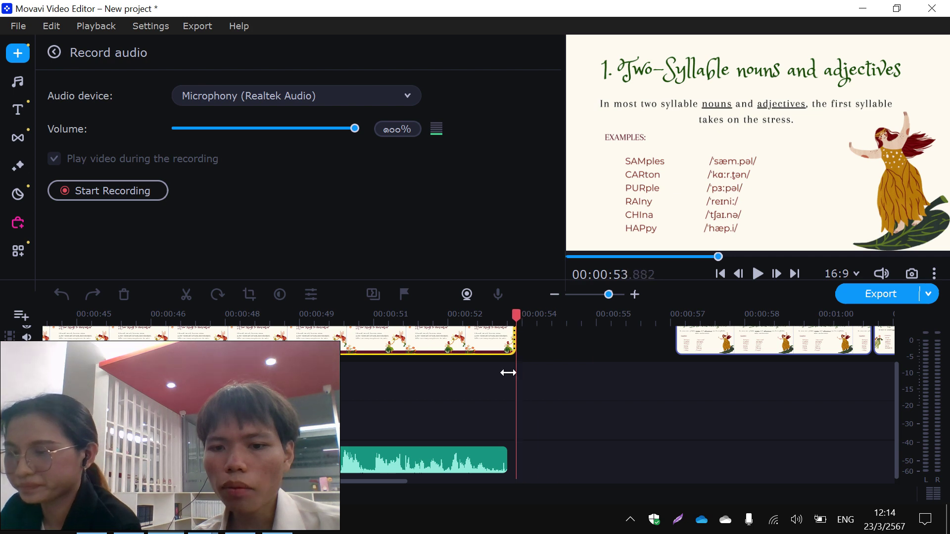
{"action": "left_click_drag", "start_coordinate": [698, 347], "coordinate": [534, 350]}
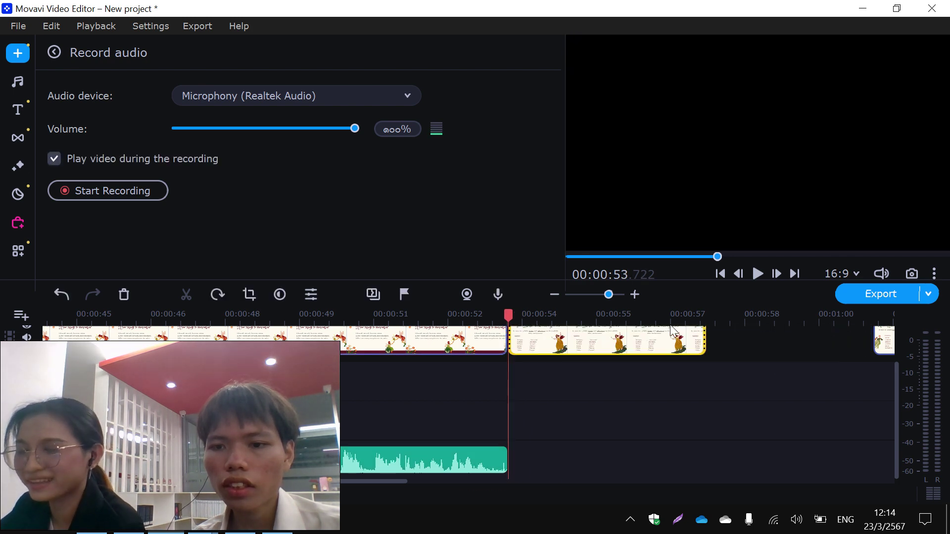
Record the next narration take from the start of the "Two-Syllable nouns and adjectives" slide at about 53.7 seconds.
{"action": "left_click", "coordinate": [78, 191]}
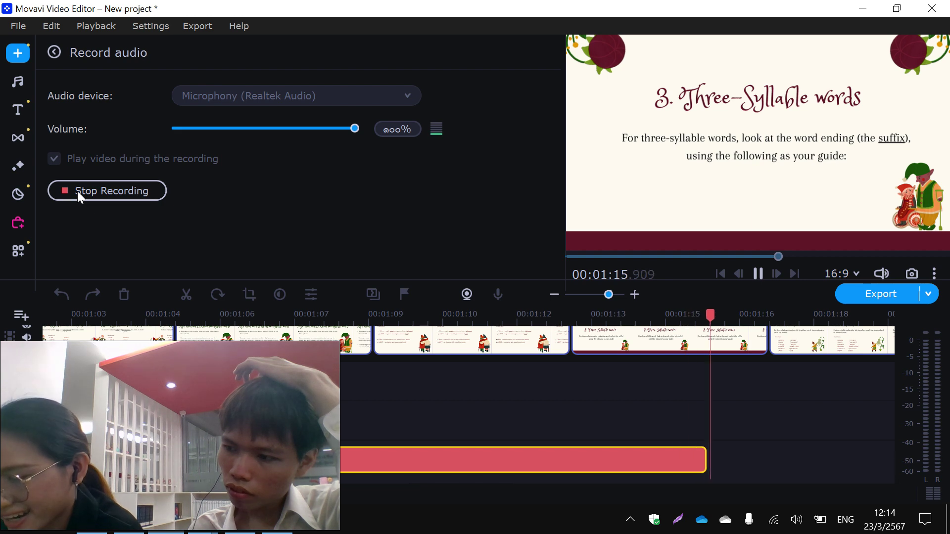
{"action": "left_click", "coordinate": [77, 191]}
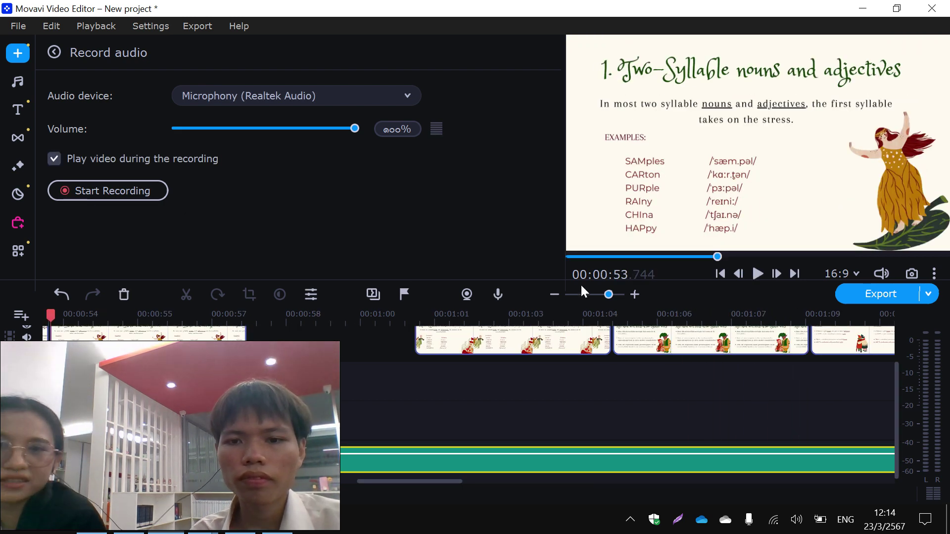
Extend the "Two-Syllable nouns and adjectives" slide to the narration's end and play the join with the preceding recording.
{"action": "left_click_drag", "start_coordinate": [605, 295], "coordinate": [600, 295]}
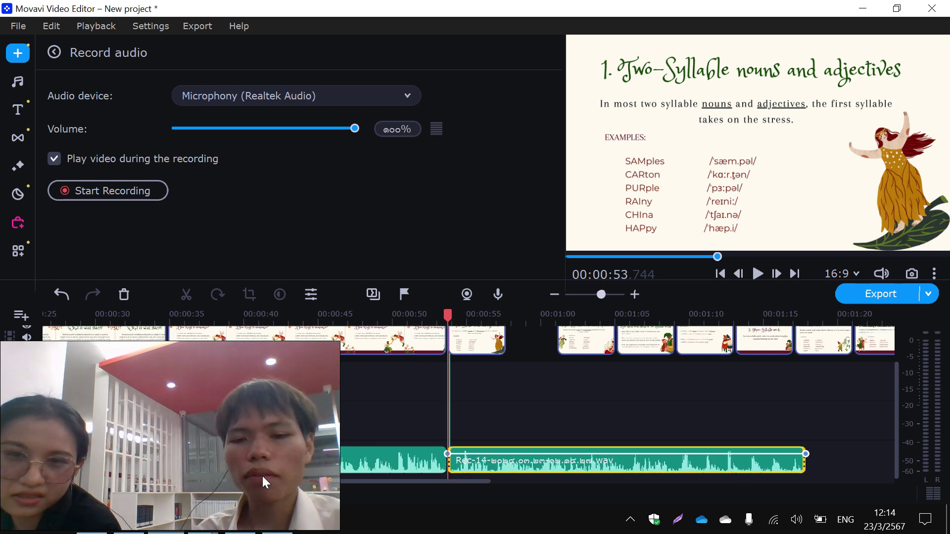
{"action": "left_click_drag", "start_coordinate": [494, 348], "coordinate": [805, 372]}
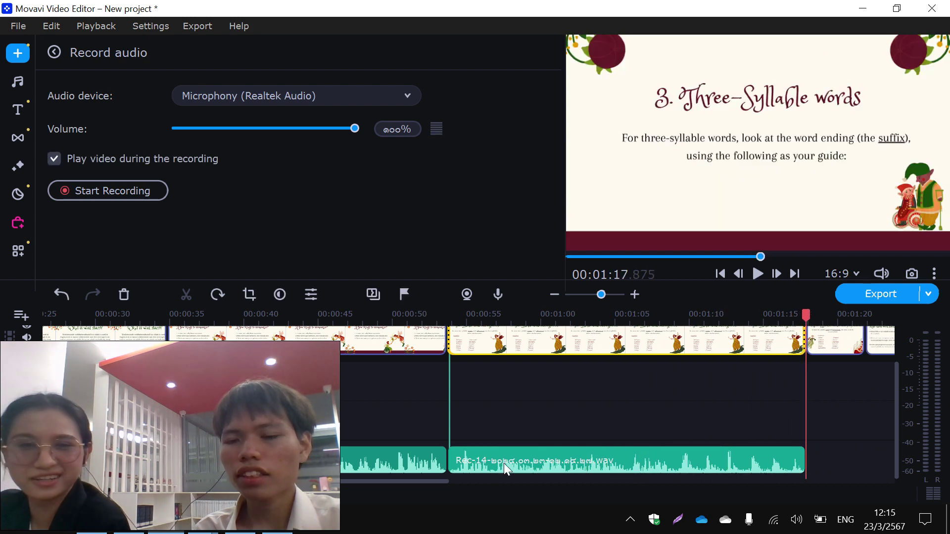
{"action": "left_click", "coordinate": [465, 348]}
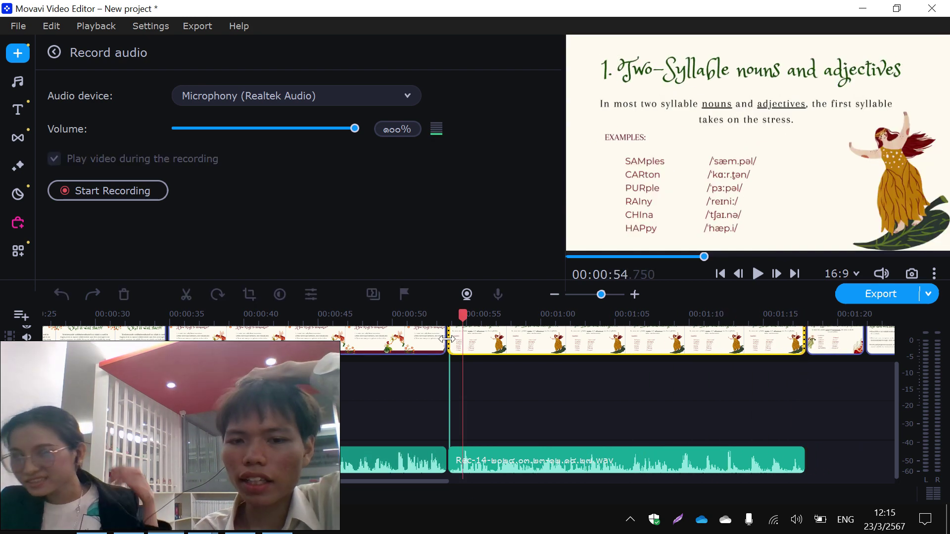
{"action": "left_click", "coordinate": [446, 351]}
{"action": "left_click", "coordinate": [430, 339]}
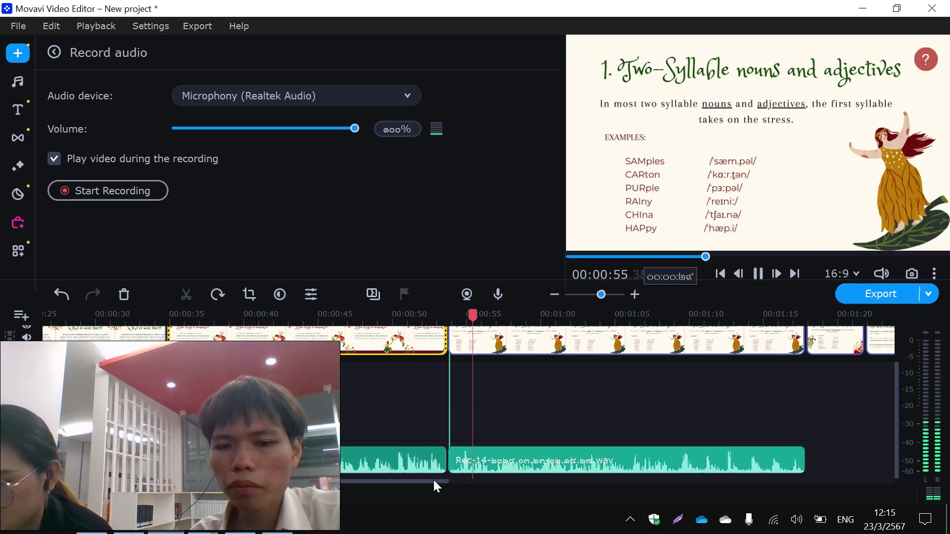
{"action": "left_click", "coordinate": [432, 471]}
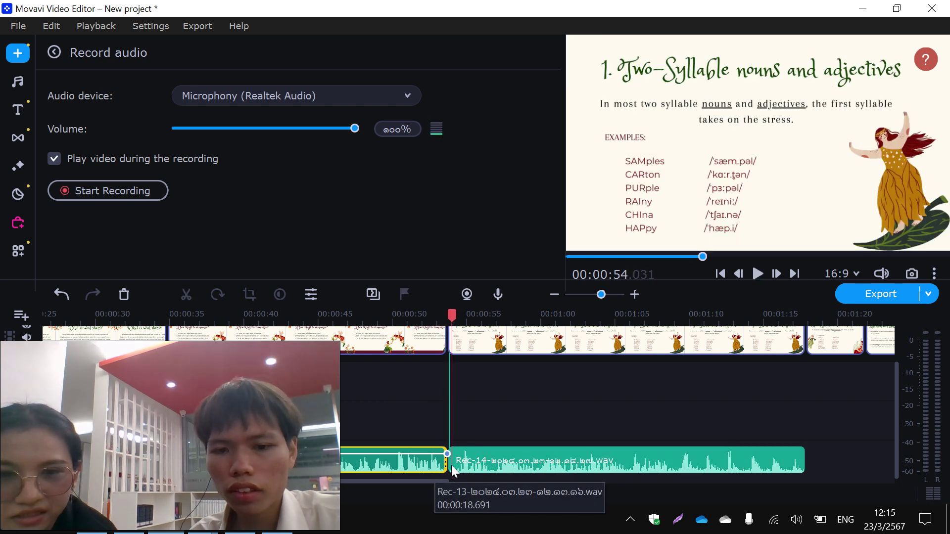
Check the beginning of the newest narration take under the "Two-Syllable nouns and adjectives" slide and delete the whole take.
{"action": "left_click", "coordinate": [452, 467]}
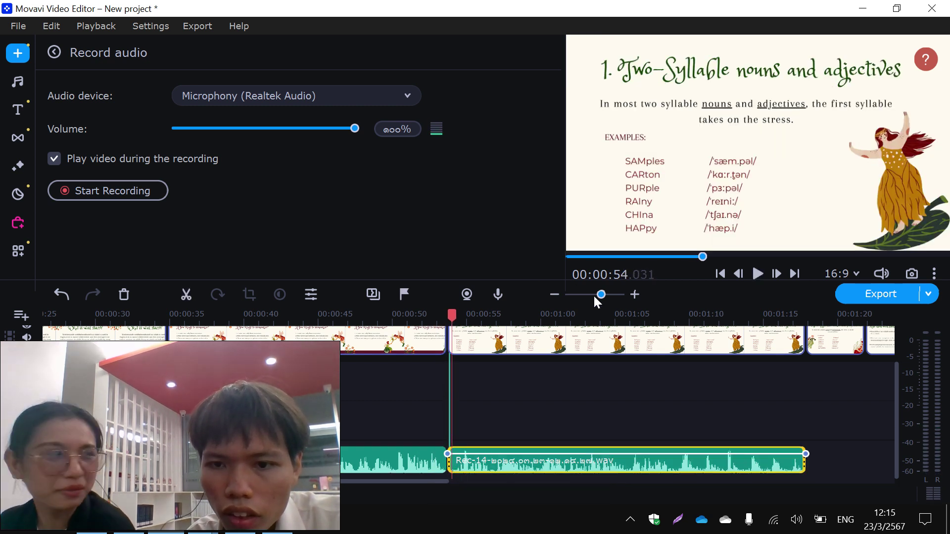
{"action": "left_click_drag", "start_coordinate": [603, 291], "coordinate": [615, 294]}
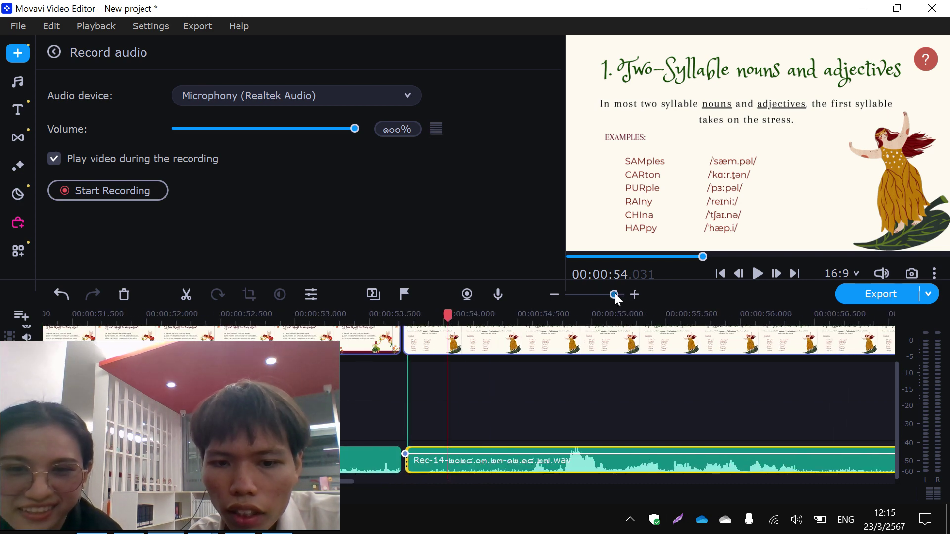
{"action": "left_click", "coordinate": [434, 481]}
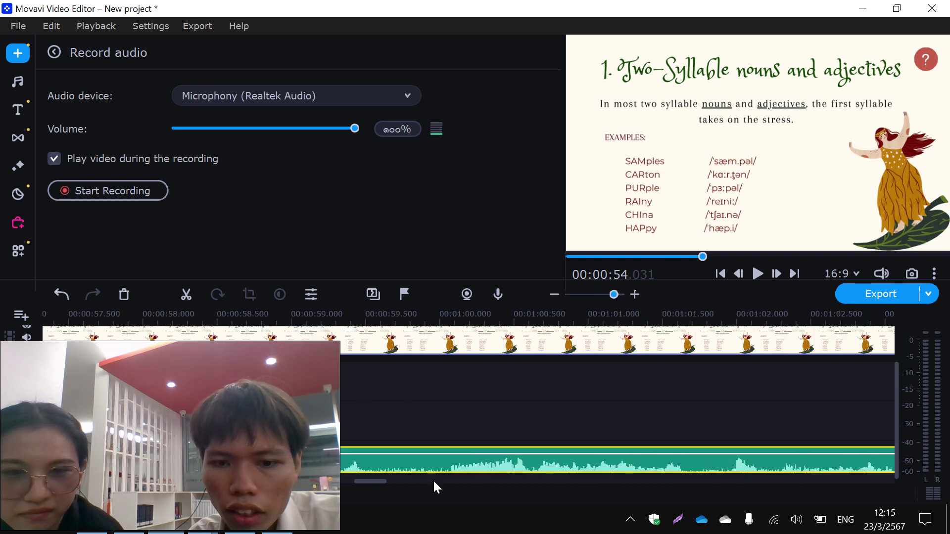
{"action": "left_click_drag", "start_coordinate": [612, 295], "coordinate": [609, 294]}
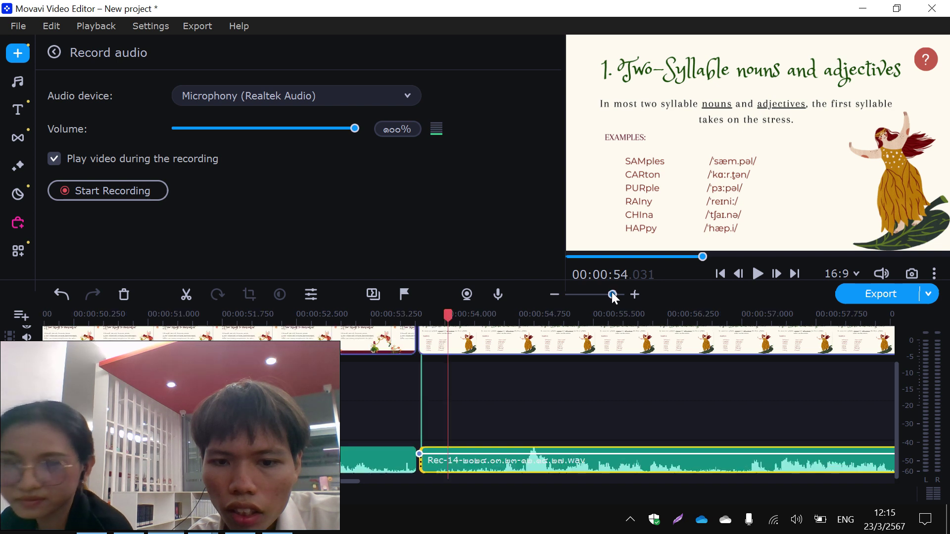
{"action": "left_click", "coordinate": [439, 472]}
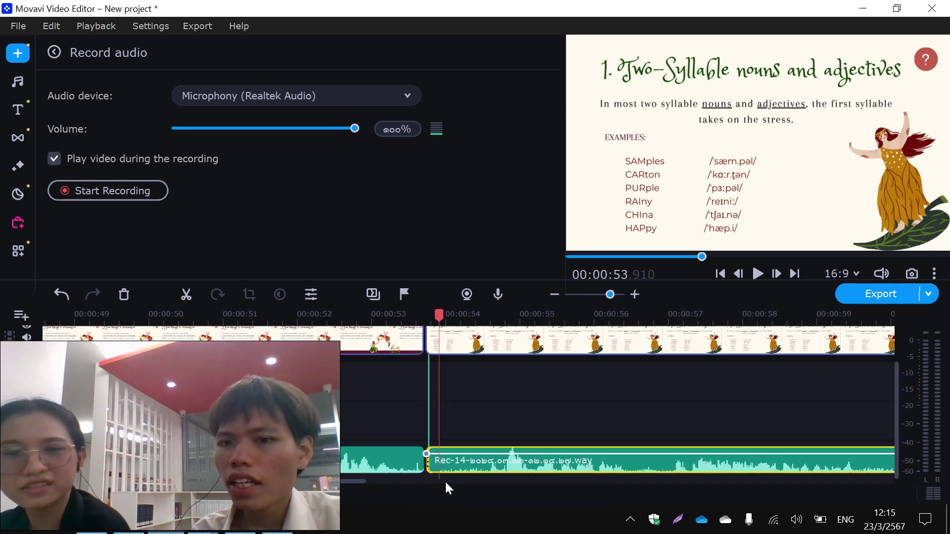
{"action": "key", "text": "Delete"}
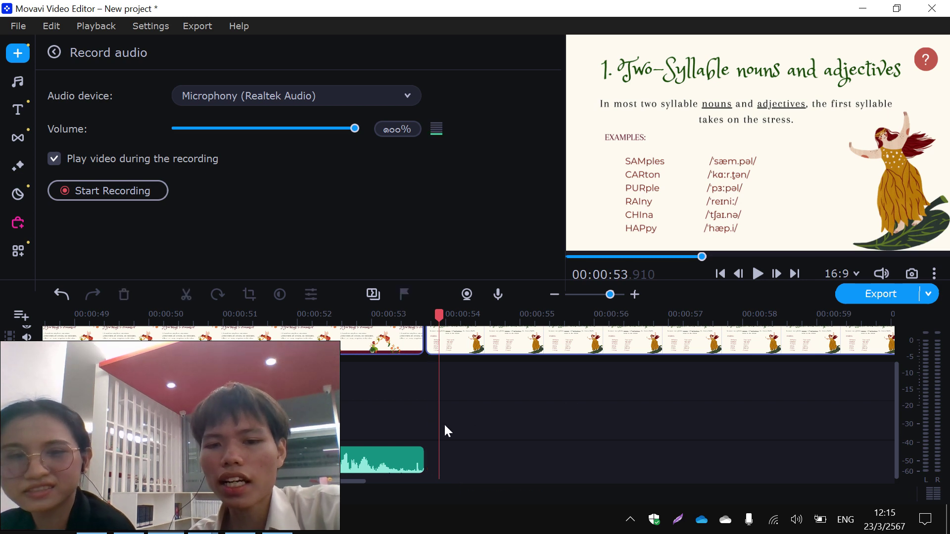
Record a replacement take from the start of the "Two-Syllable nouns and adjectives" slide and place it against the preceding recording.
{"action": "left_click", "coordinate": [423, 313]}
{"action": "left_click", "coordinate": [131, 197]}
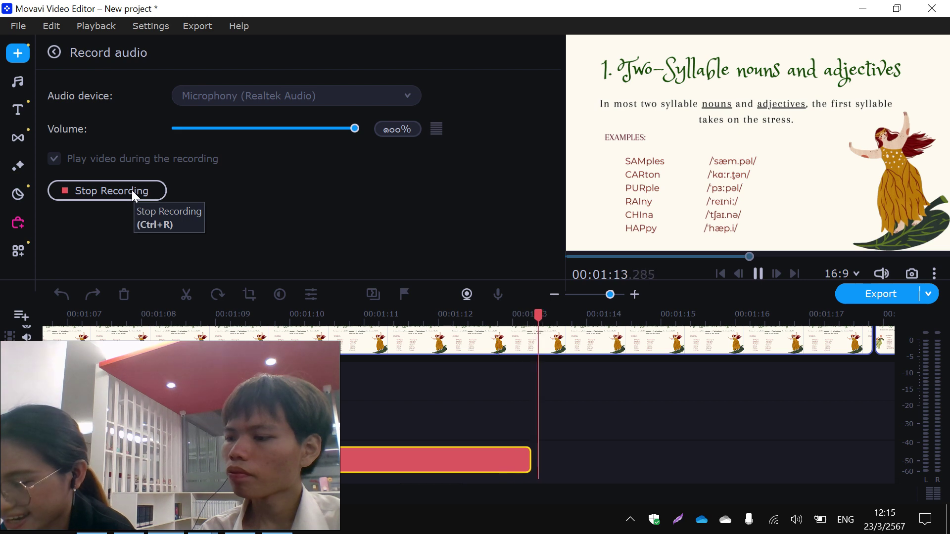
{"action": "left_click", "coordinate": [132, 190]}
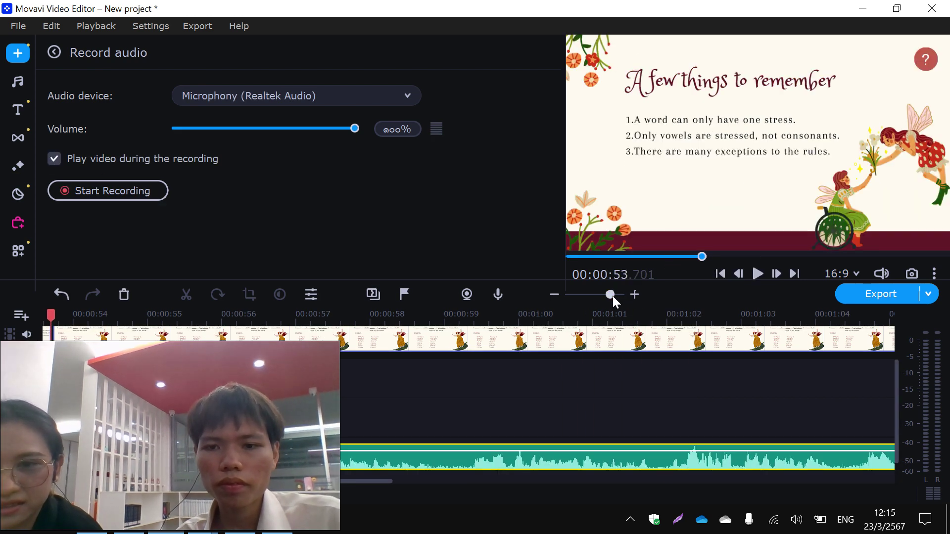
{"action": "left_click_drag", "start_coordinate": [613, 296], "coordinate": [604, 294]}
{"action": "mouse_move", "coordinate": [476, 467]}
{"action": "left_mouse_down"}
{"action": "mouse_move", "coordinate": [203, 463]}
{"action": "mouse_move", "coordinate": [477, 476]}
{"action": "left_mouse_up"}
Play the join between the preceding recording and the replacement take, starting from about 51.9 seconds and again from about 53.4 seconds.
{"action": "left_click", "coordinate": [420, 466]}
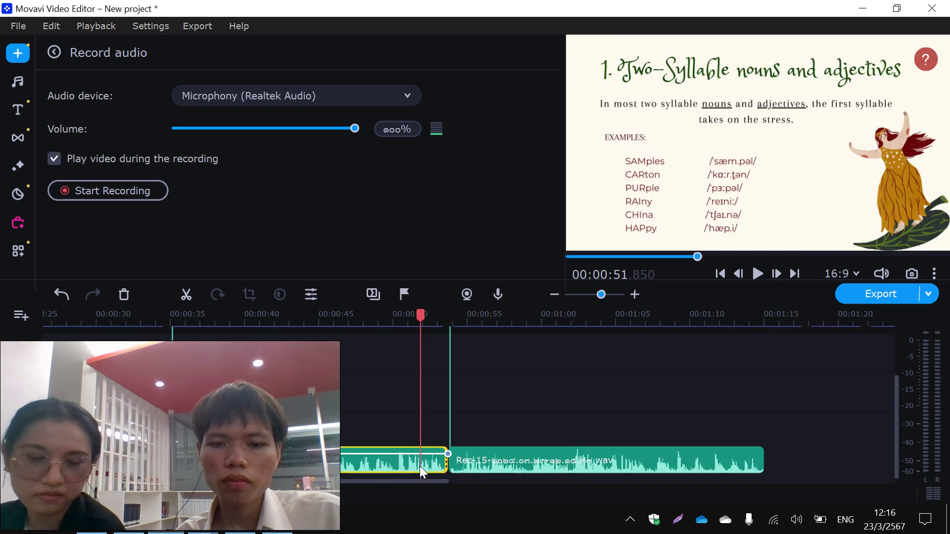
{"action": "key", "text": "space"}
{"action": "left_click_drag", "start_coordinate": [602, 297], "coordinate": [609, 295]}
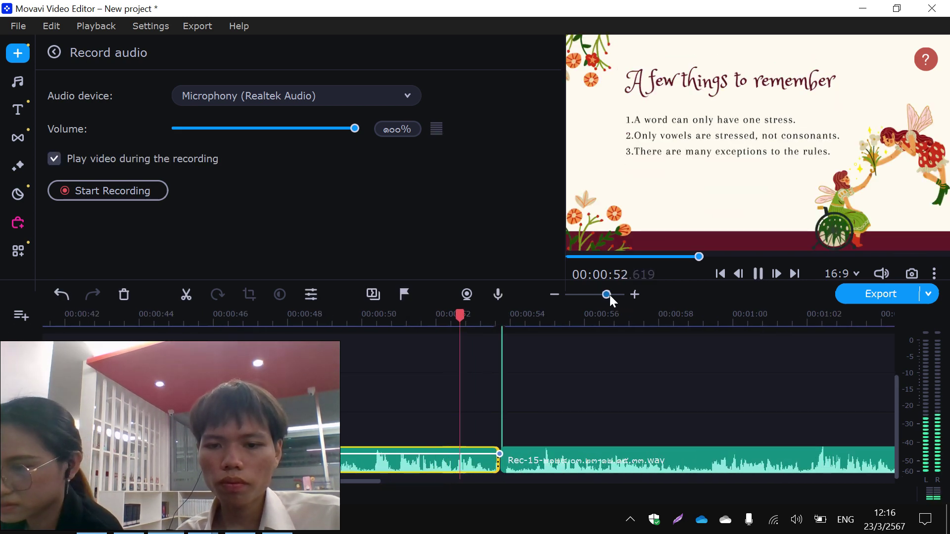
{"action": "left_click", "coordinate": [584, 379]}
{"action": "key", "text": "space"}
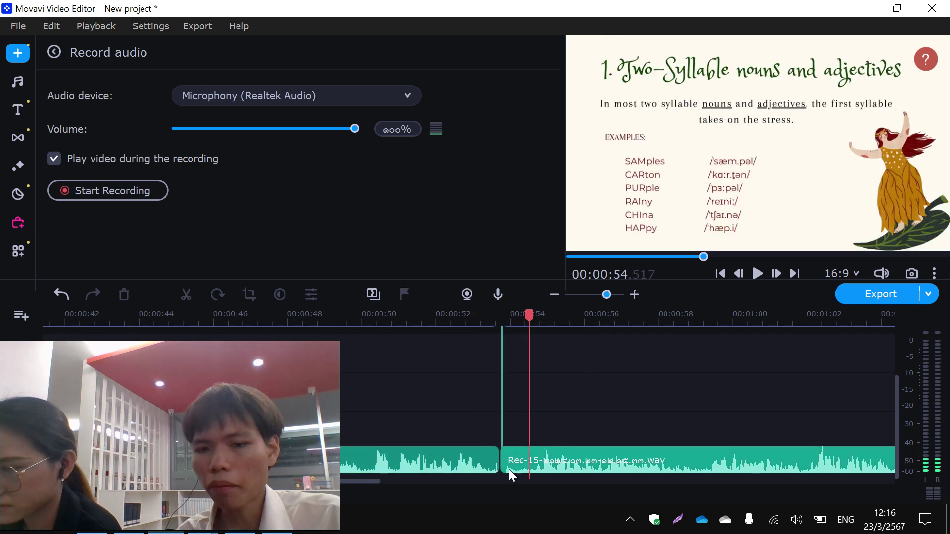
{"action": "left_click", "coordinate": [486, 469]}
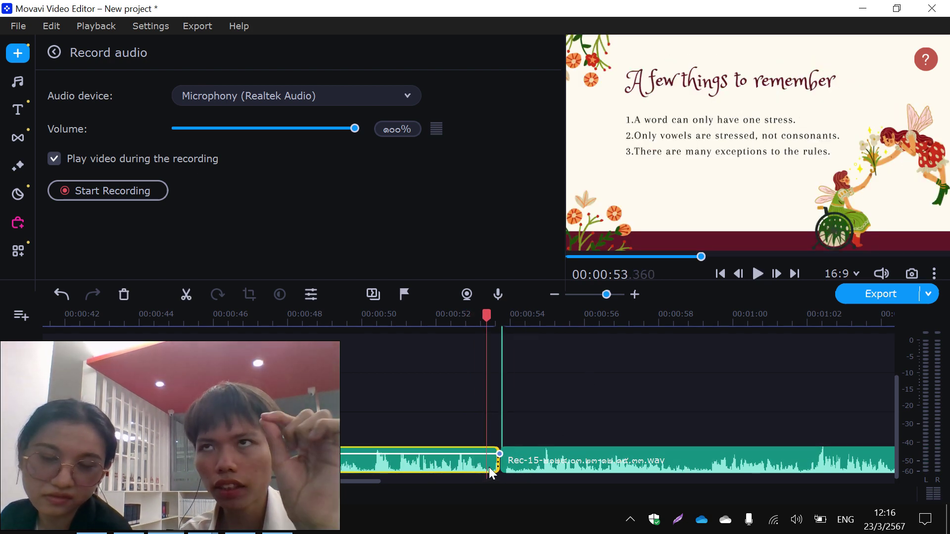
{"action": "key", "text": "space"}
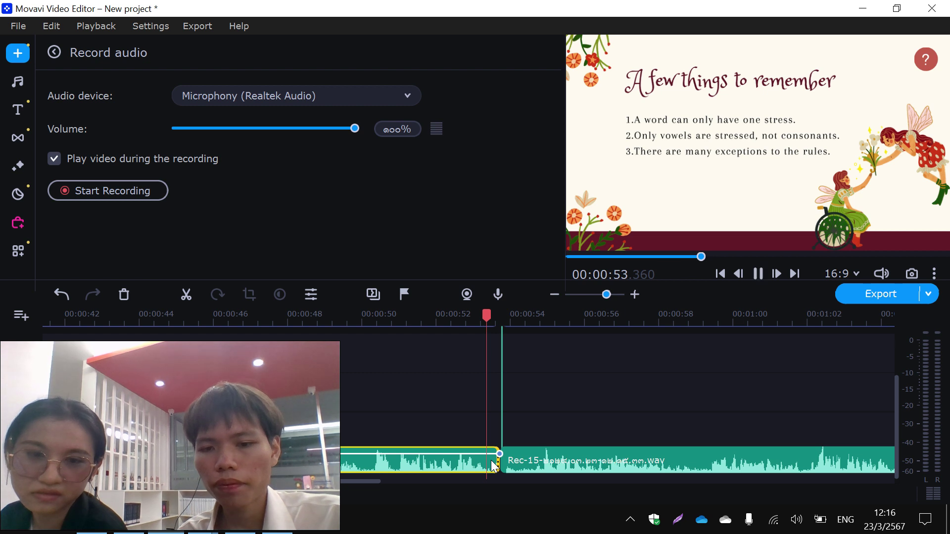
Split the replacement take at about 54.0 seconds and delete the short silent piece at its beginning.
{"action": "left_click", "coordinate": [511, 466]}
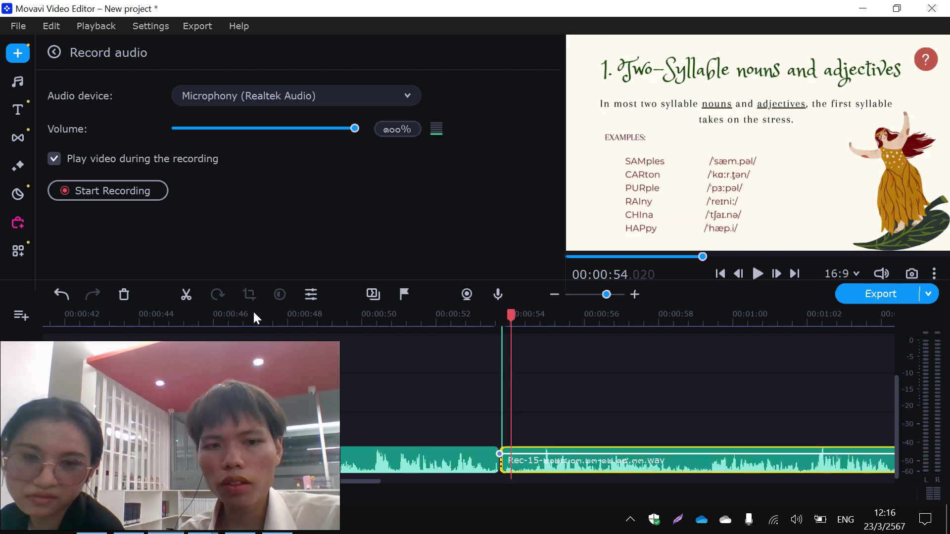
{"action": "left_click", "coordinate": [186, 295]}
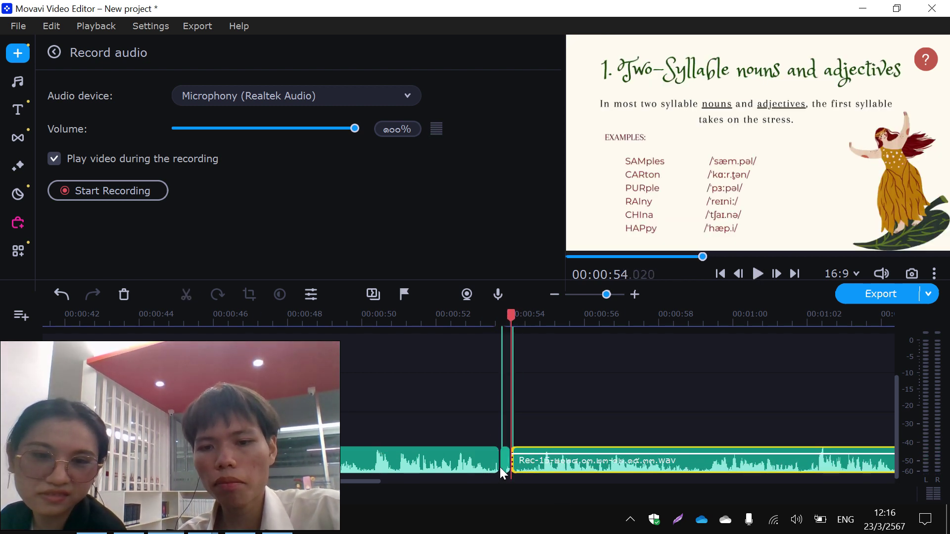
{"action": "left_click", "coordinate": [505, 464]}
{"action": "key", "text": "Delete"}
Play the trimmed narration for the "Two-Syllable nouns and adjectives" slide from about 53.1 seconds.
{"action": "left_click", "coordinate": [477, 463]}
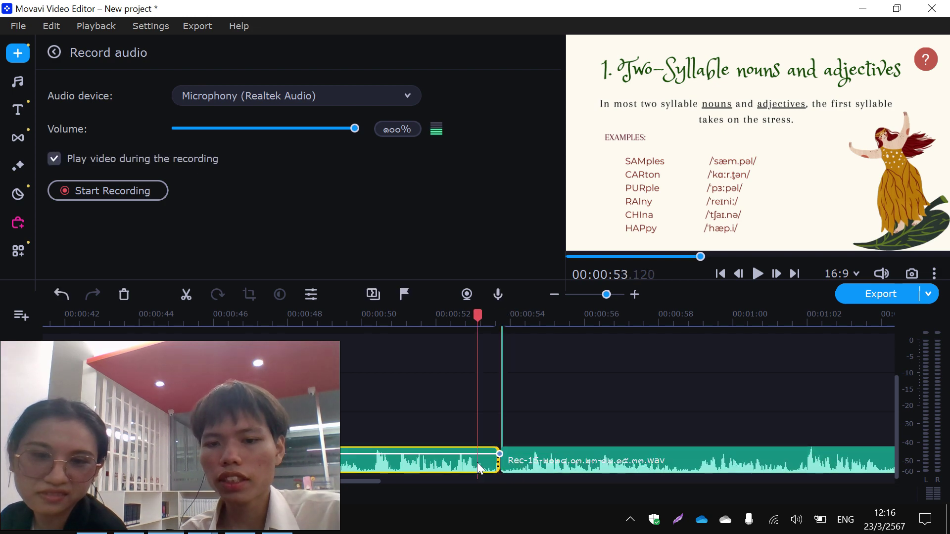
{"action": "key", "text": "space"}
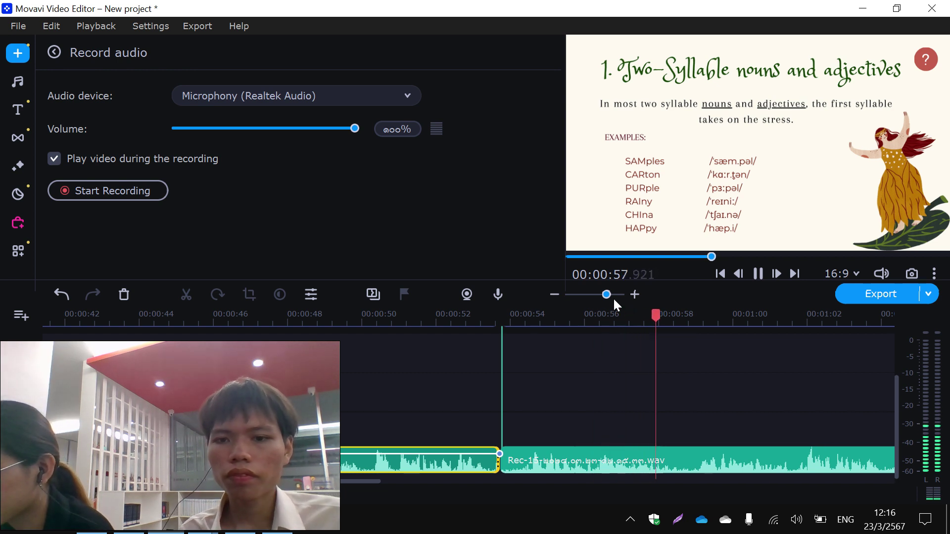
{"action": "left_click_drag", "start_coordinate": [606, 295], "coordinate": [601, 295]}
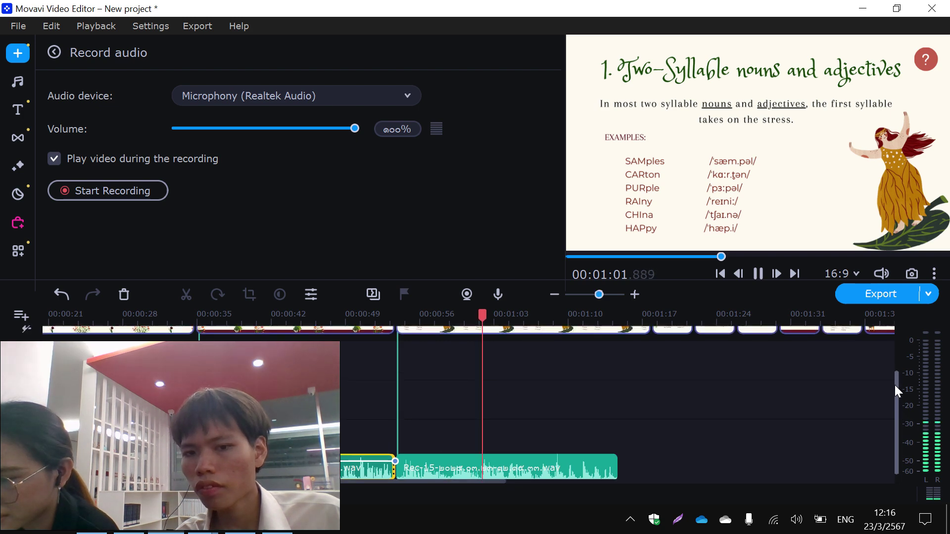
{"action": "scroll", "coordinate": [895, 385], "scroll_direction": "up", "scroll_amount": 3}
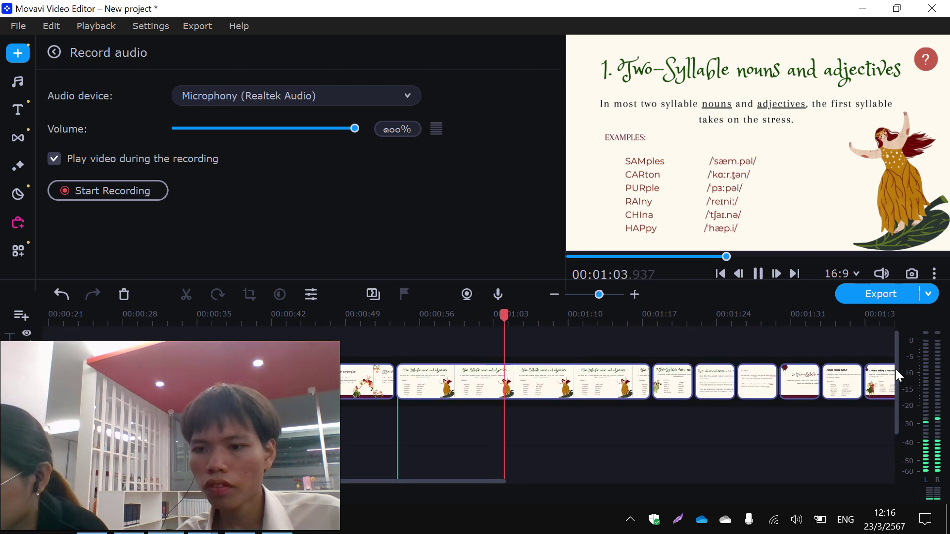
{"action": "left_click_drag", "start_coordinate": [895, 369], "coordinate": [901, 402]}
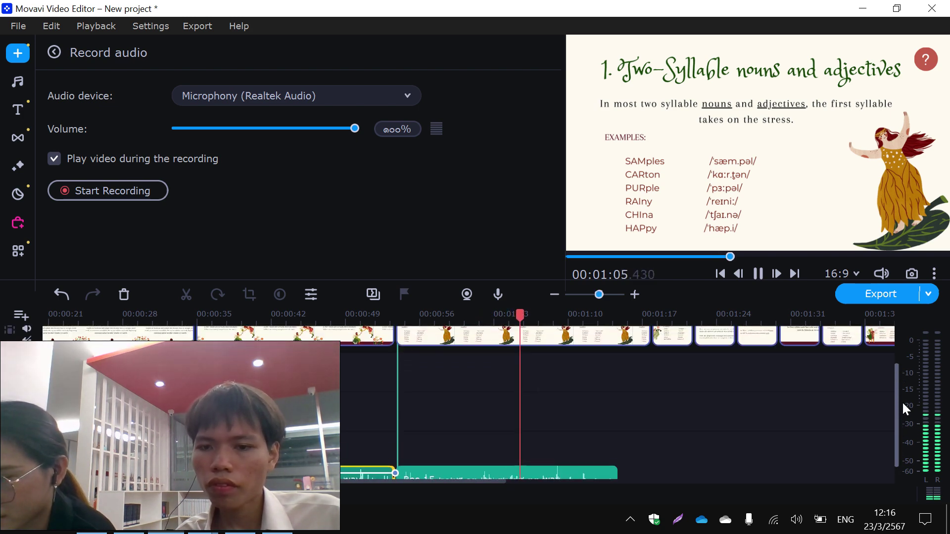
{"action": "left_click", "coordinate": [760, 274]}
Shorten the "Two-Syllable nouns and adjectives" slide to the end of its narration.
{"action": "left_click", "coordinate": [642, 342]}
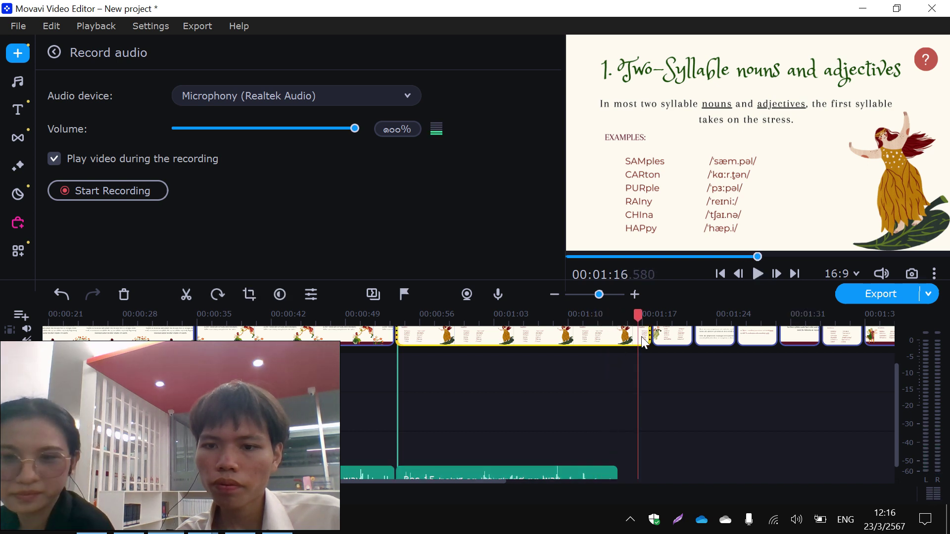
{"action": "left_click", "coordinate": [647, 336]}
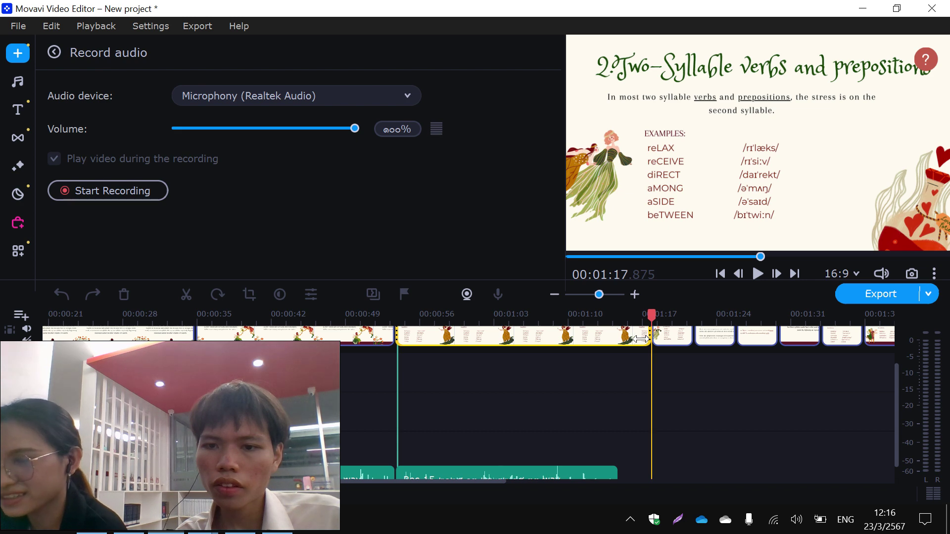
{"action": "left_click_drag", "start_coordinate": [641, 339], "coordinate": [619, 337]}
Lengthen the "Two-Syllable verbs and prepositions" slide so it ends at about 1:35.
{"action": "left_click", "coordinate": [653, 336]}
{"action": "left_click", "coordinate": [699, 337]}
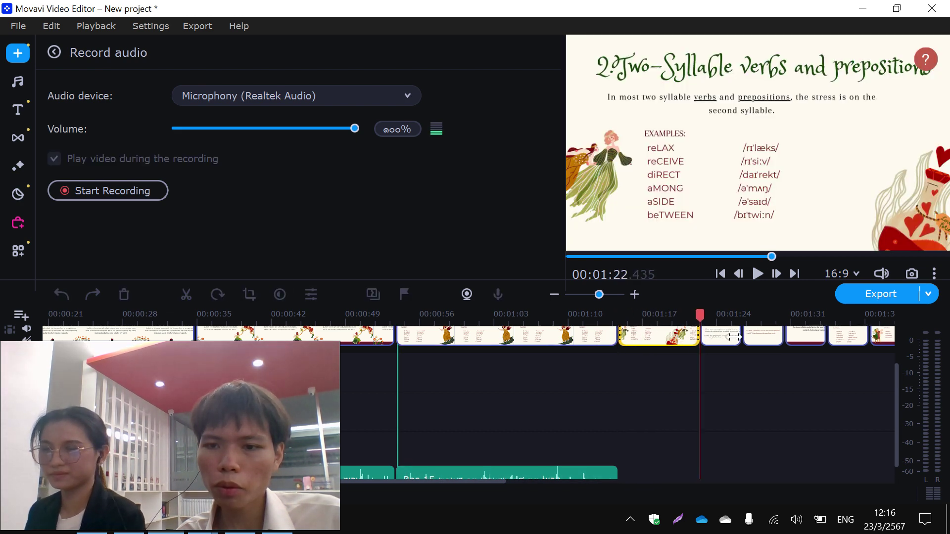
{"action": "left_click_drag", "start_coordinate": [733, 337], "coordinate": [834, 337]}
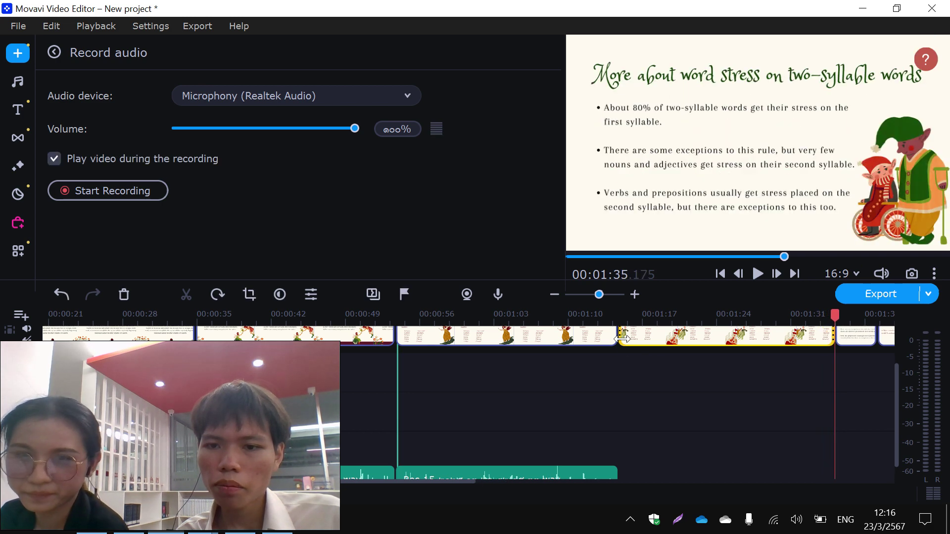
Record narration from the start of the "Two-Syllable verbs and prepositions" slide and place the take against the preceding recording on its track.
{"action": "left_click", "coordinate": [620, 337]}
{"action": "left_click", "coordinate": [82, 191]}
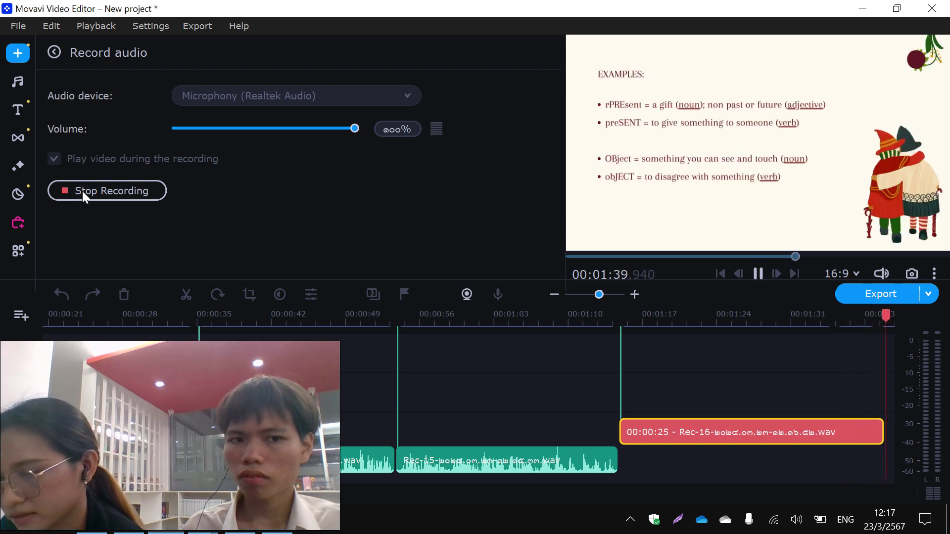
{"action": "left_click", "coordinate": [83, 191]}
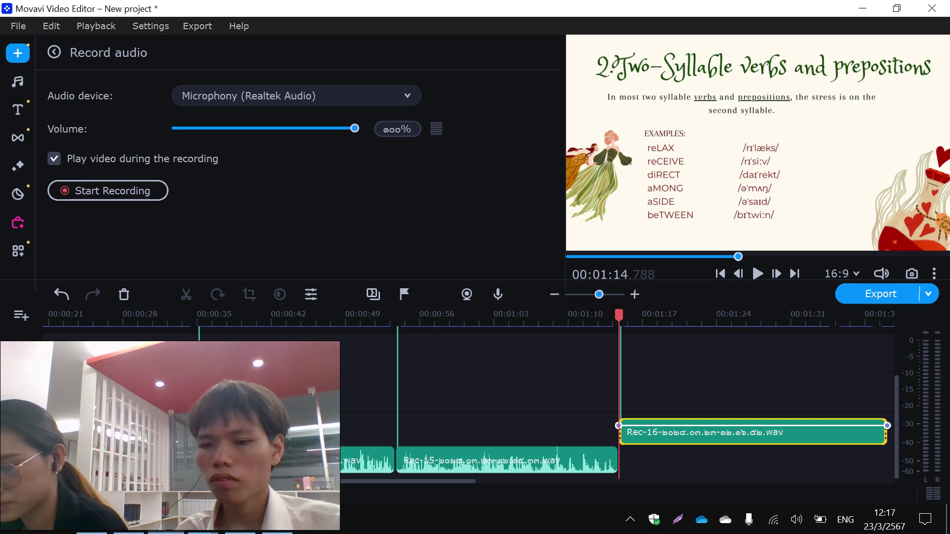
{"action": "left_click_drag", "start_coordinate": [634, 443], "coordinate": [635, 463]}
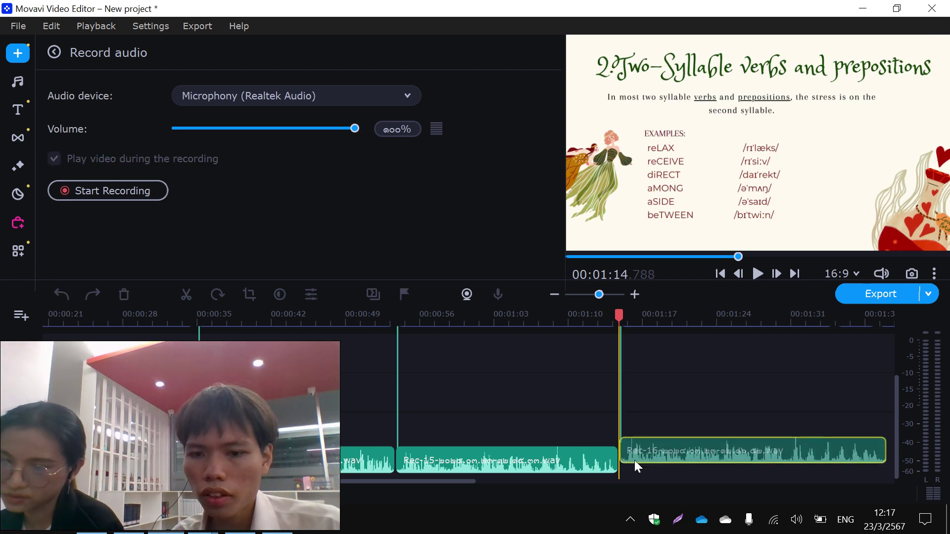
Split the "Two-Syllable verbs and prepositions" narration at 1:15.0, delete the leading piece and move the rest against the preceding recording.
{"action": "left_click", "coordinate": [598, 462]}
{"action": "key", "text": "space"}
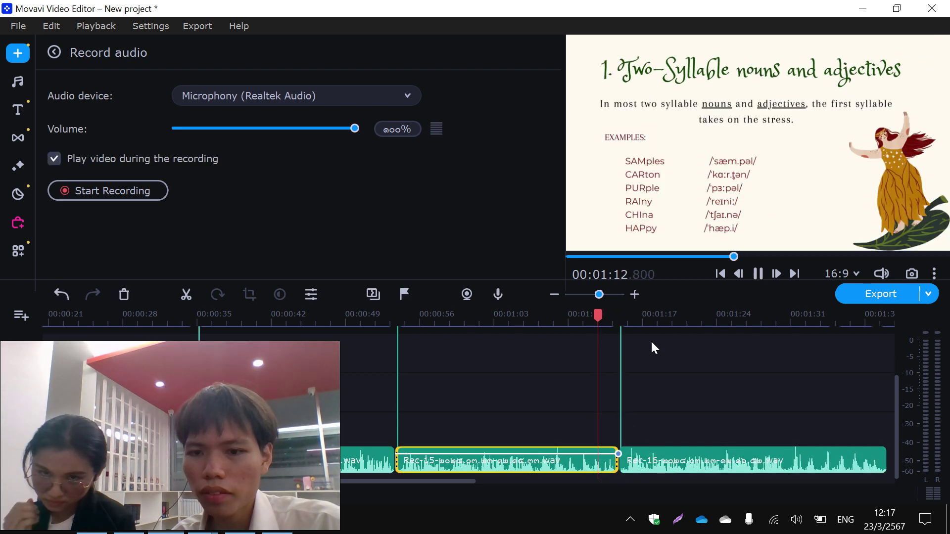
{"action": "left_click_drag", "start_coordinate": [600, 294], "coordinate": [609, 296]}
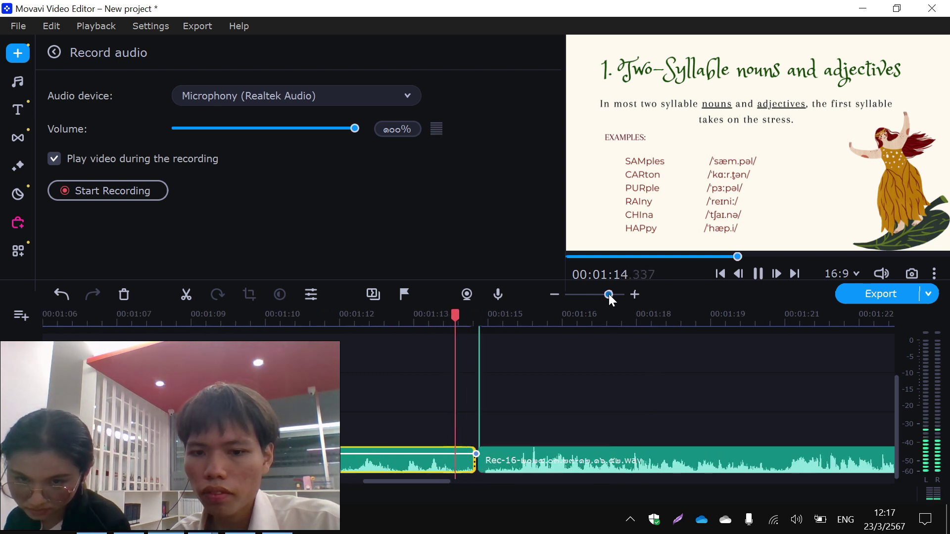
{"action": "key", "text": "space"}
{"action": "left_click", "coordinate": [488, 470]}
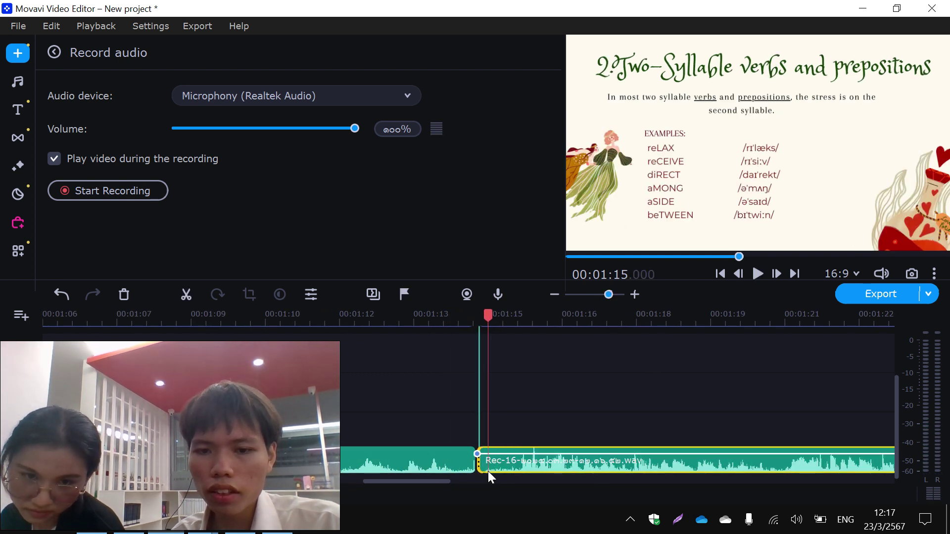
{"action": "left_click", "coordinate": [186, 297]}
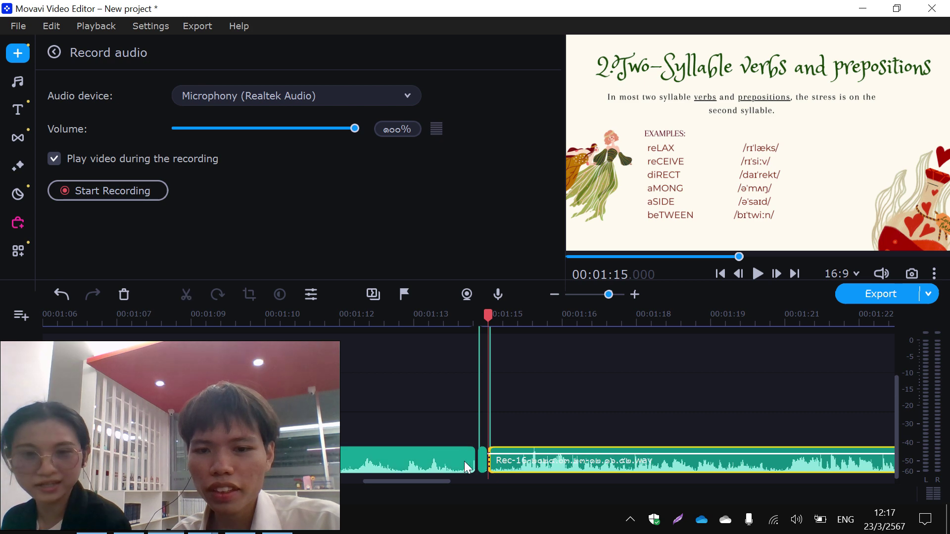
{"action": "left_click", "coordinate": [482, 461]}
{"action": "key", "text": "Delete"}
{"action": "left_click_drag", "start_coordinate": [528, 469], "coordinate": [511, 465]}
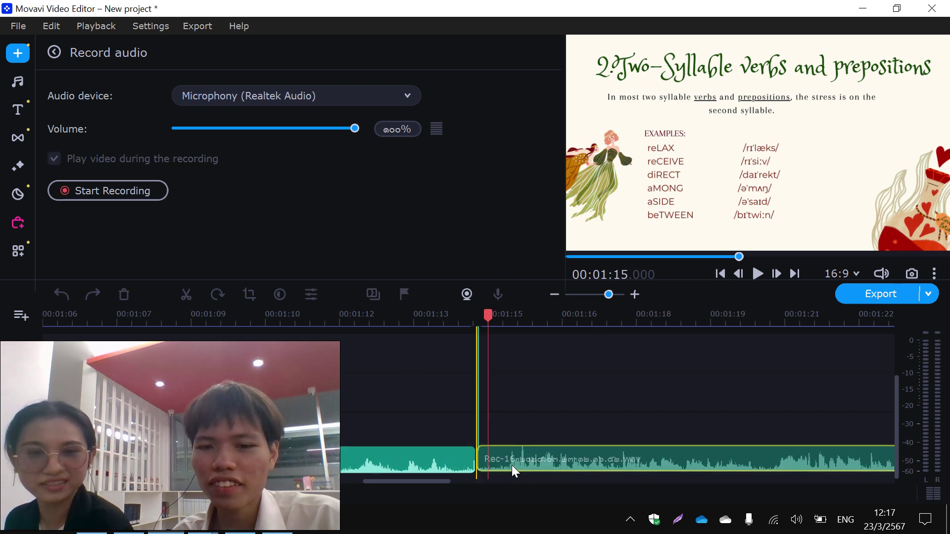
Play the narration from just before the join between the two recordings through the "Two-Syllable verbs and prepositions" slide.
{"action": "left_click", "coordinate": [450, 463]}
{"action": "key", "text": "space"}
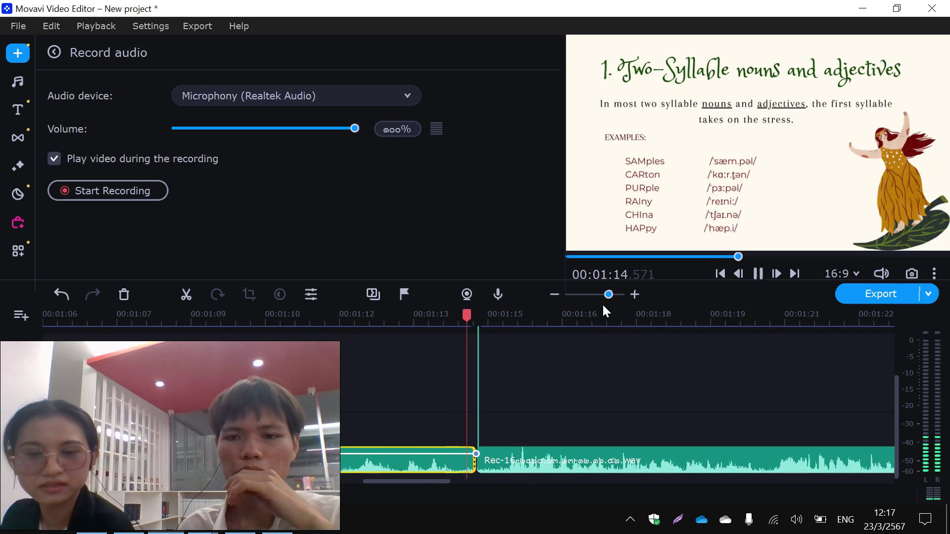
{"action": "left_click_drag", "start_coordinate": [608, 295], "coordinate": [602, 295]}
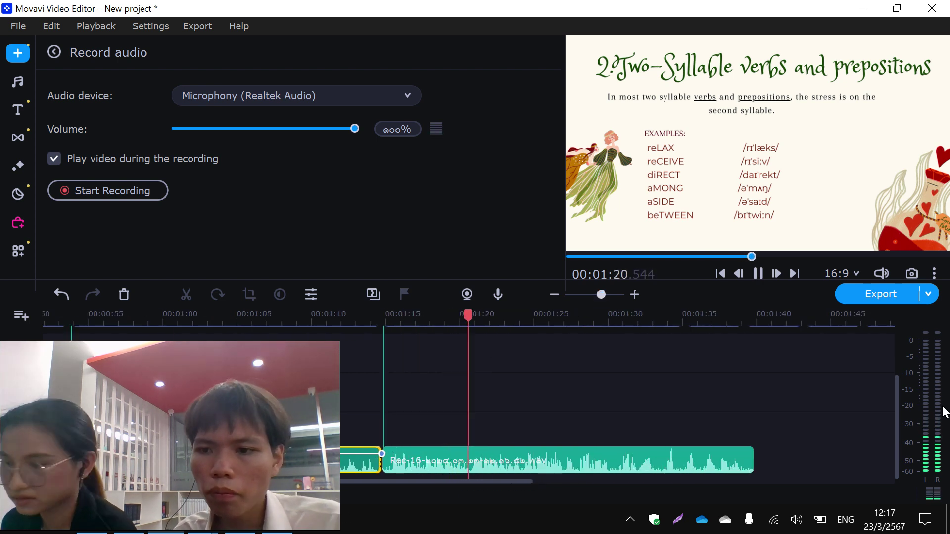
{"action": "left_click_drag", "start_coordinate": [895, 393], "coordinate": [900, 370]}
{"action": "scroll", "coordinate": [901, 384], "scroll_direction": "down", "scroll_amount": 3}
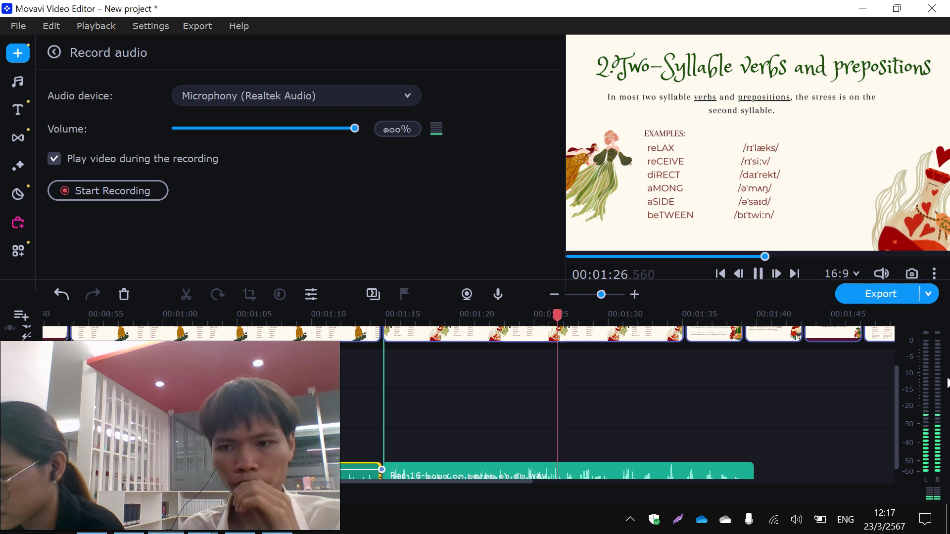
{"action": "left_click_drag", "start_coordinate": [894, 397], "coordinate": [886, 428]}
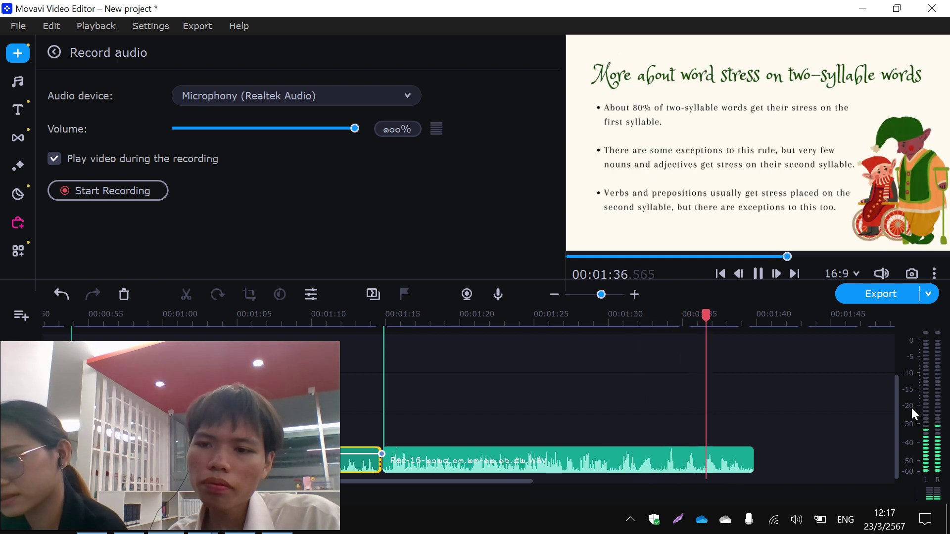
Lengthen the "Two-Syllable verbs and prepositions" slide to the end of its narration at about 1:39.9.
{"action": "left_click_drag", "start_coordinate": [896, 407], "coordinate": [901, 379]}
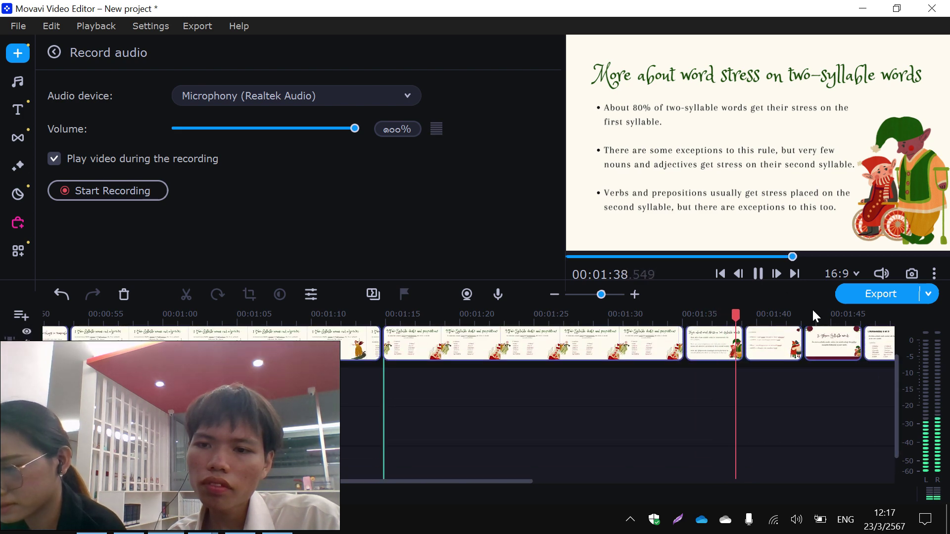
{"action": "left_click", "coordinate": [757, 274]}
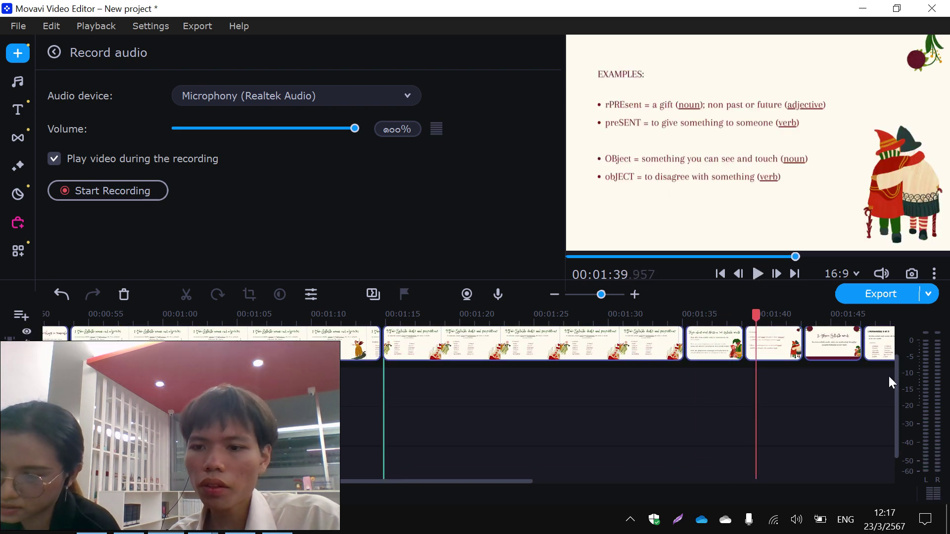
{"action": "left_click_drag", "start_coordinate": [895, 384], "coordinate": [896, 395]}
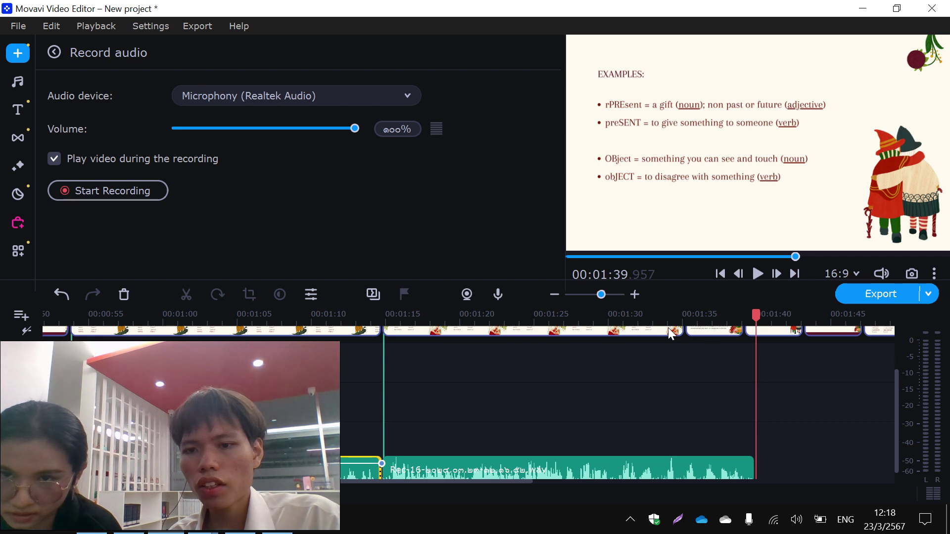
{"action": "left_click_drag", "start_coordinate": [682, 331], "coordinate": [754, 343]}
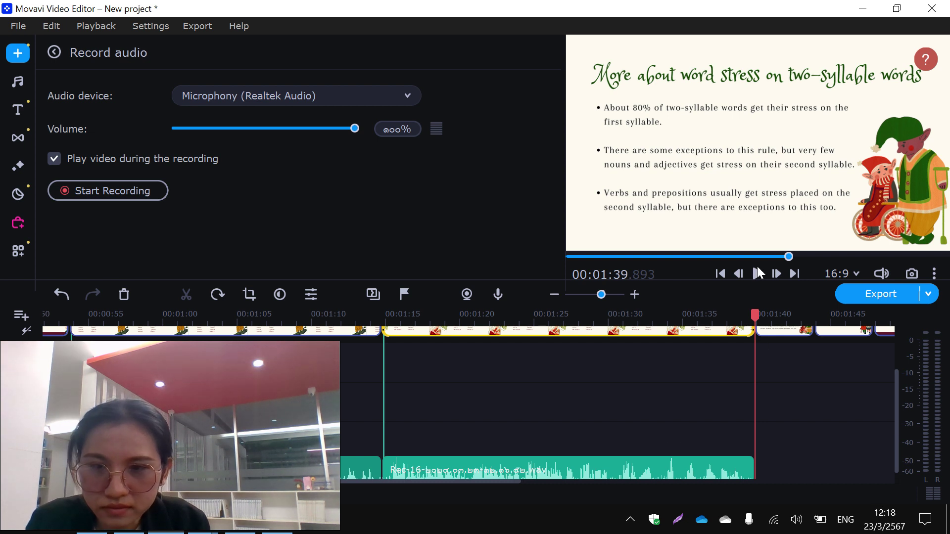
Play the lengthened "Two-Syllable verbs and prepositions" slide with its narration from about 1:13.8.
{"action": "left_click_drag", "start_coordinate": [756, 314], "coordinate": [367, 376]}
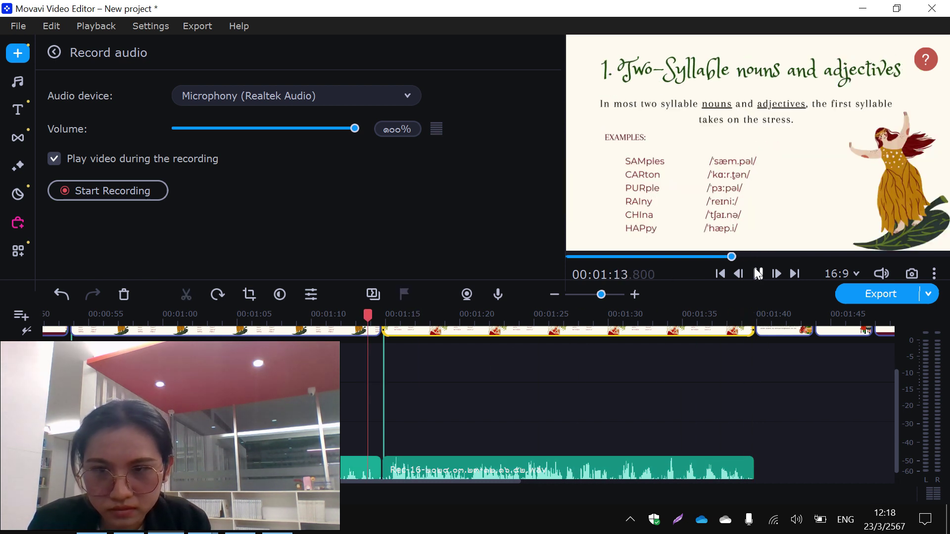
{"action": "left_click", "coordinate": [756, 270]}
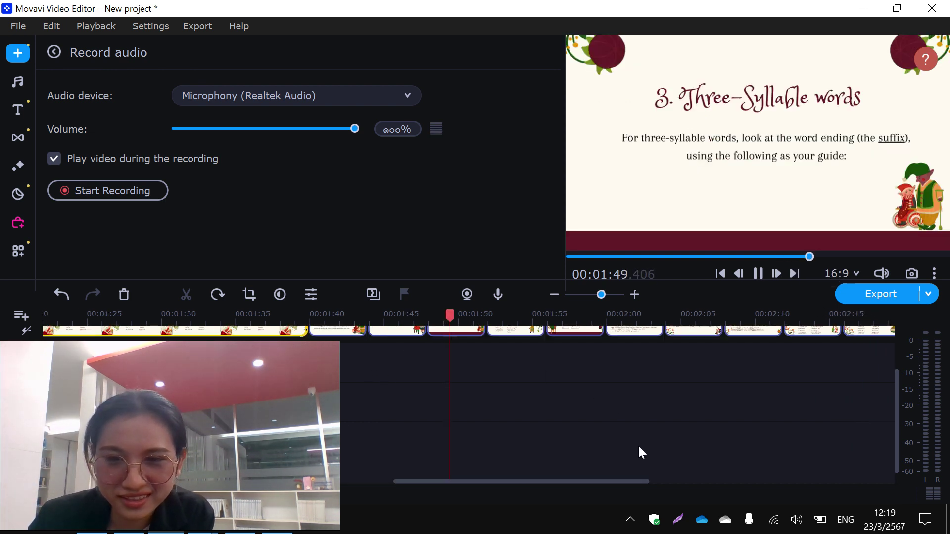
{"action": "left_click", "coordinate": [758, 275]}
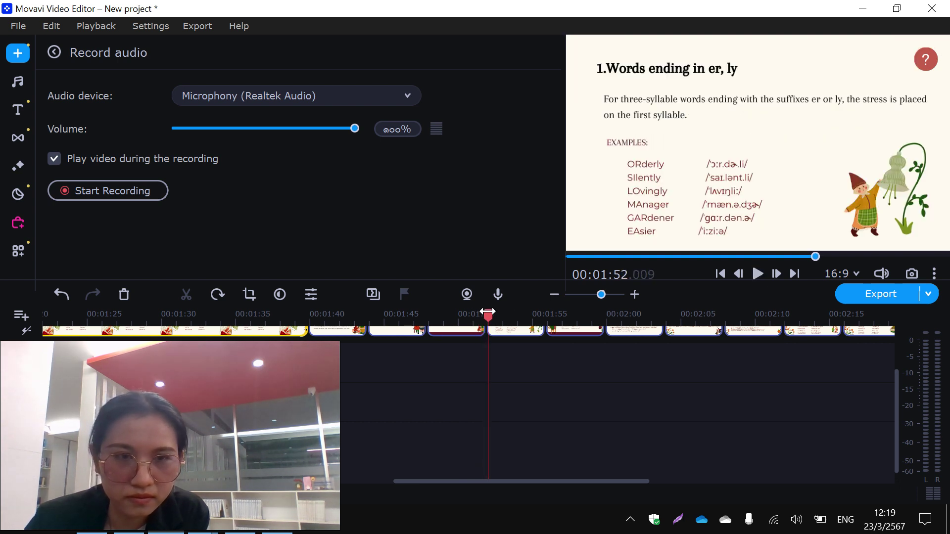
{"action": "left_click_drag", "start_coordinate": [484, 316], "coordinate": [259, 317]}
{"action": "left_click_drag", "start_coordinate": [277, 463], "coordinate": [460, 429]}
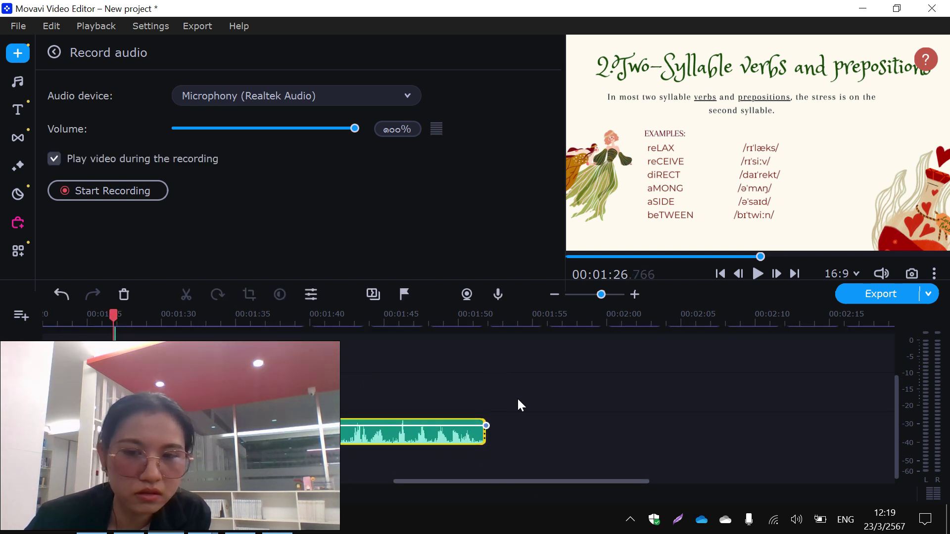
{"action": "left_click", "coordinate": [68, 296]}
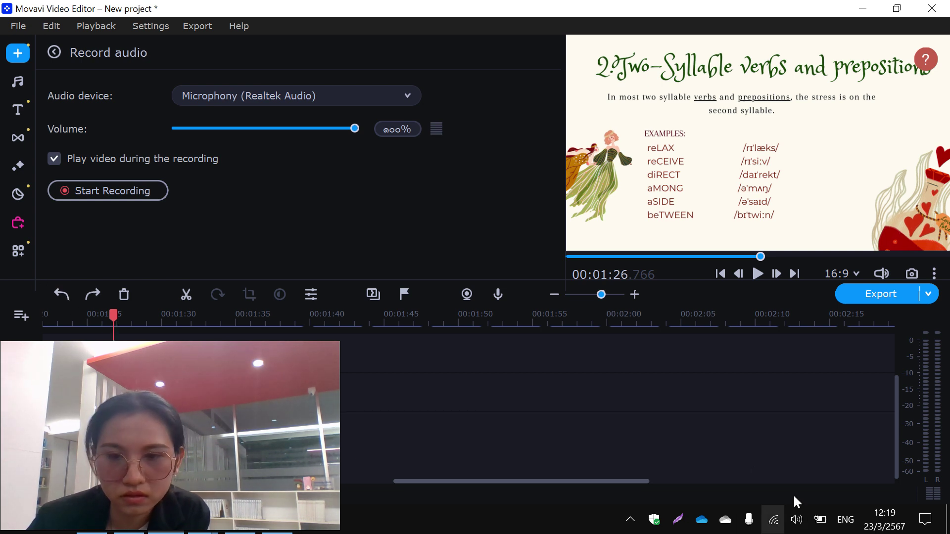
Replay the narration from about 1:00 through the end of the "Two-Syllable verbs and prepositions" slide.
{"action": "left_click_drag", "start_coordinate": [592, 476], "coordinate": [402, 479]}
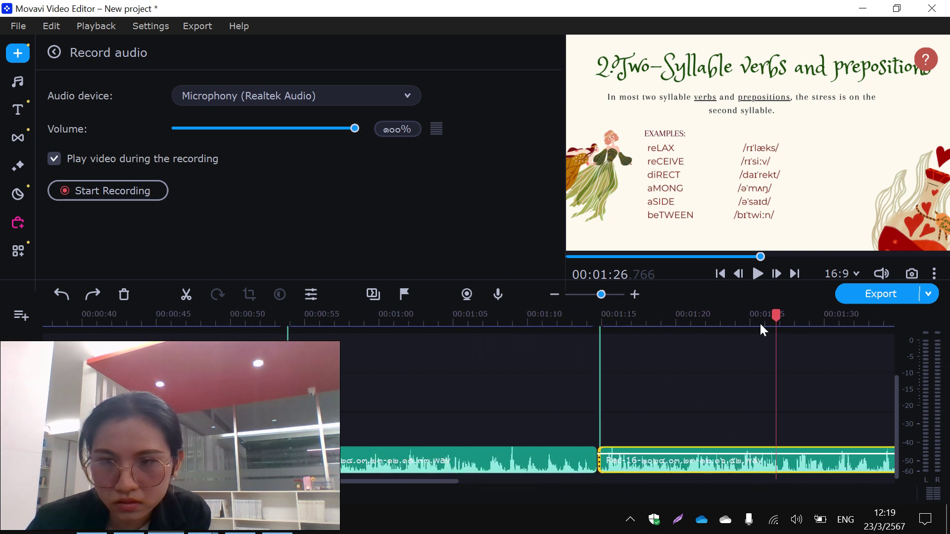
{"action": "left_click_drag", "start_coordinate": [775, 314], "coordinate": [399, 313]}
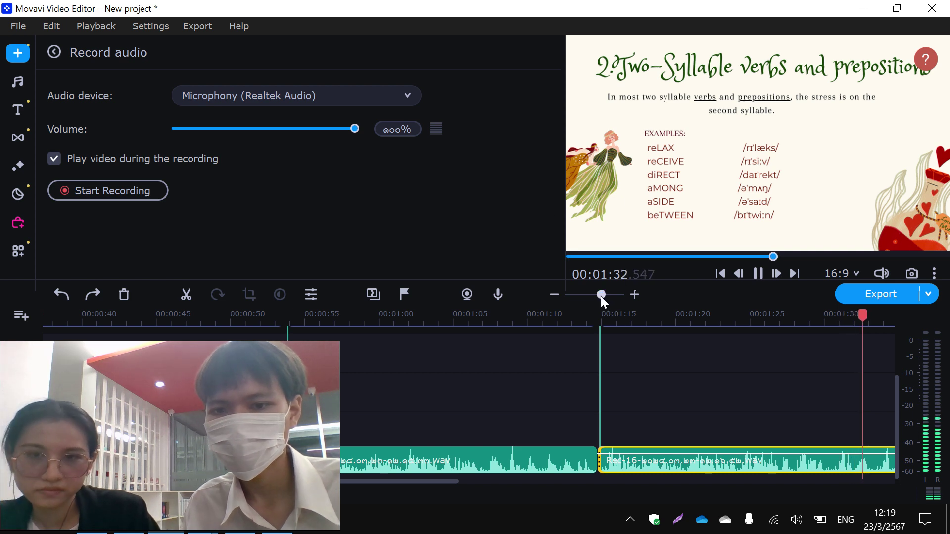
{"action": "left_click_drag", "start_coordinate": [600, 296], "coordinate": [596, 295]}
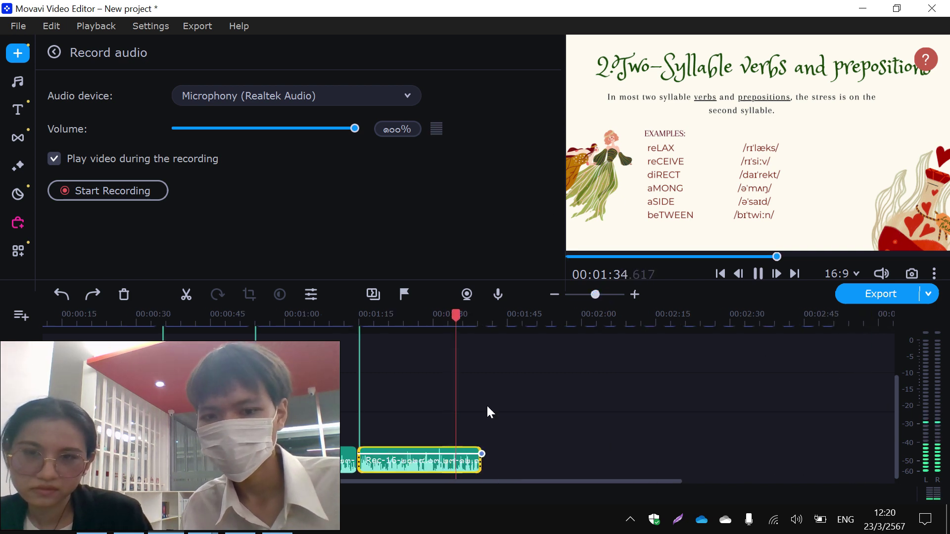
{"action": "mouse_move", "coordinate": [897, 406]}
{"action": "left_mouse_down"}
{"action": "mouse_move", "coordinate": [902, 381]}
{"action": "mouse_move", "coordinate": [904, 393]}
{"action": "left_mouse_up"}
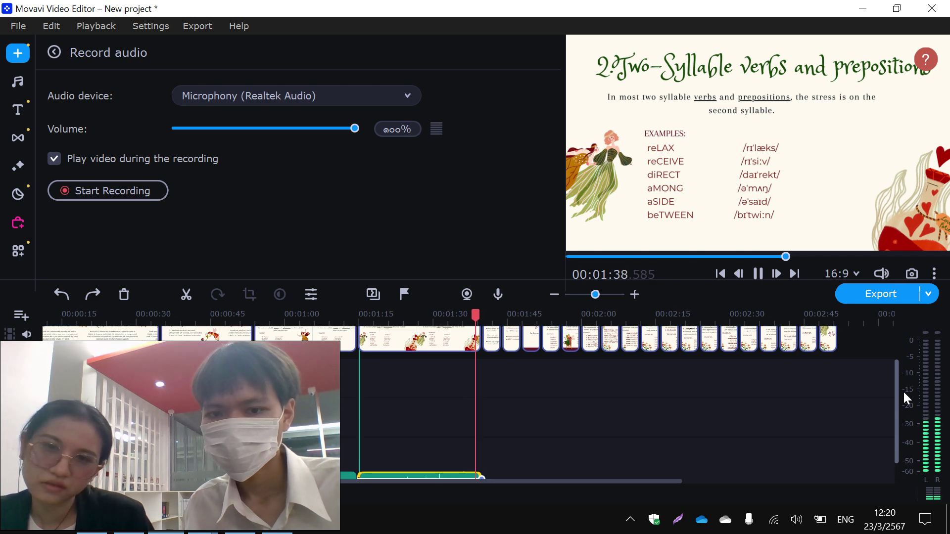
{"action": "left_click", "coordinate": [760, 274]}
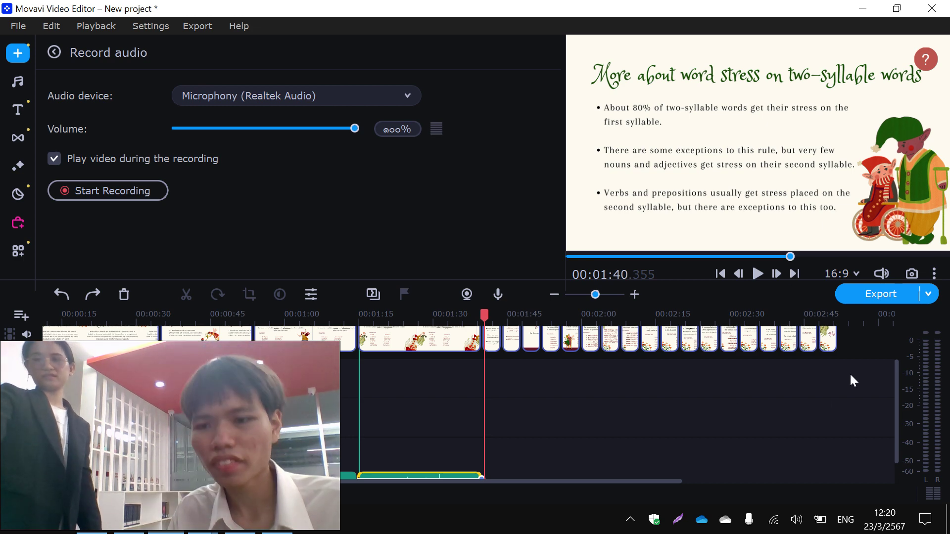
Select the narration recordings together and move them up one audio track.
{"action": "left_click_drag", "start_coordinate": [896, 385], "coordinate": [898, 407]}
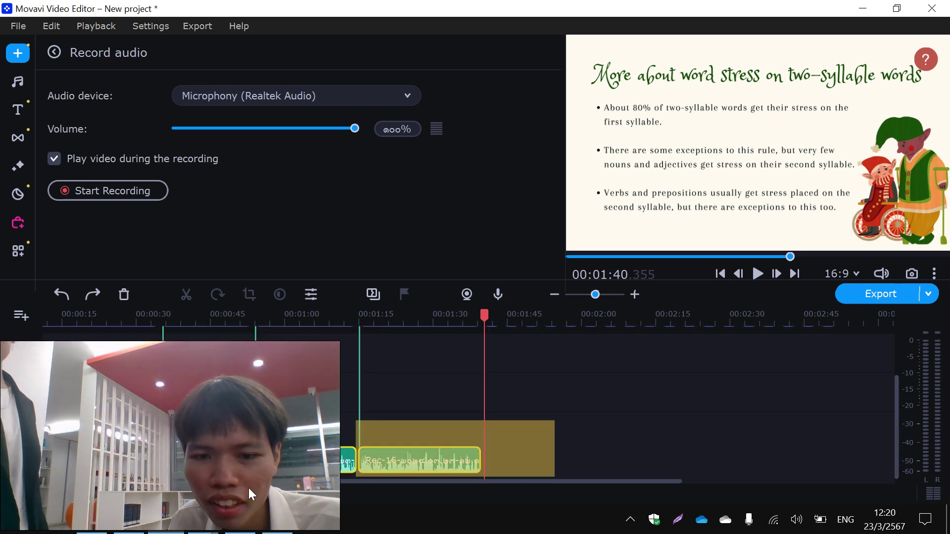
{"action": "left_click_drag", "start_coordinate": [249, 488], "coordinate": [204, 455]}
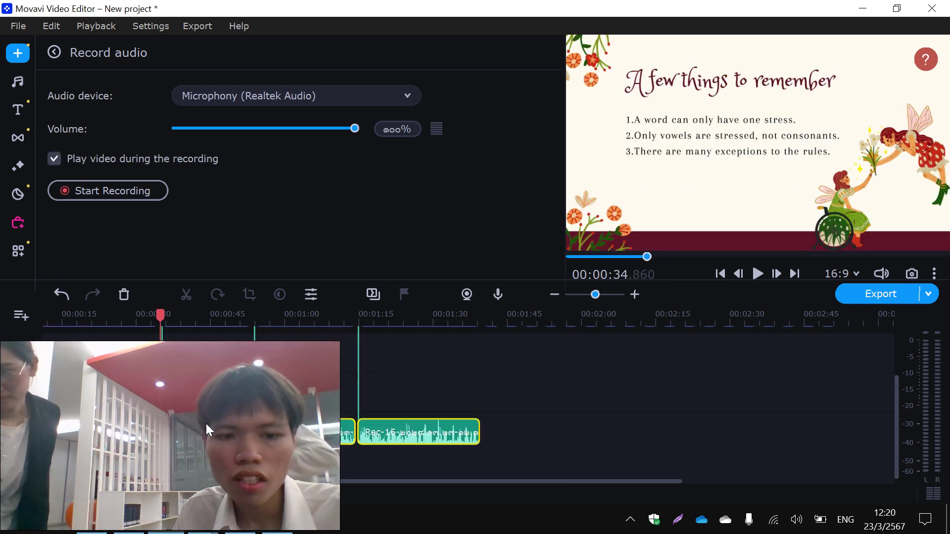
{"action": "scroll", "coordinate": [206, 456], "scroll_direction": "up", "scroll_amount": 2}
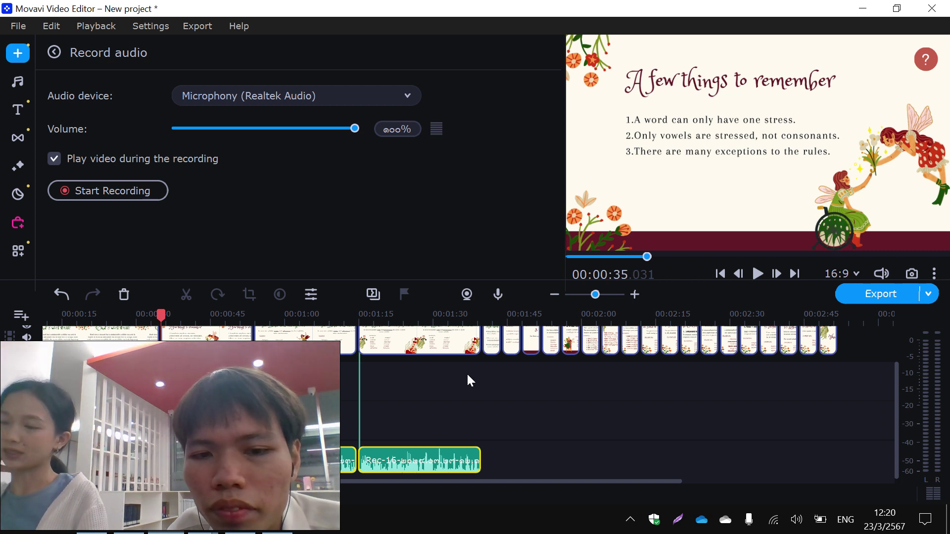
Play the end of the "Two-Syllable verbs and prepositions" narration from about 1:33.
{"action": "left_click", "coordinate": [448, 341]}
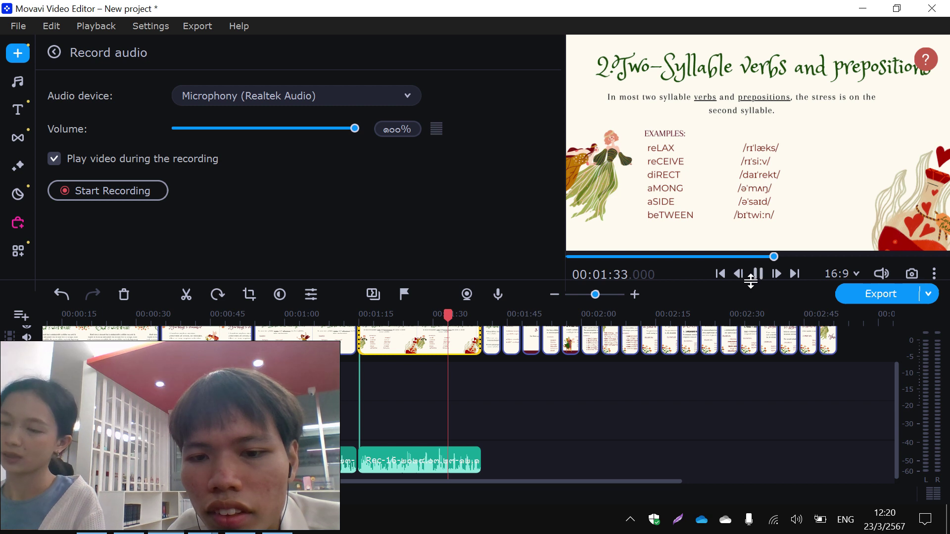
{"action": "left_click", "coordinate": [756, 275]}
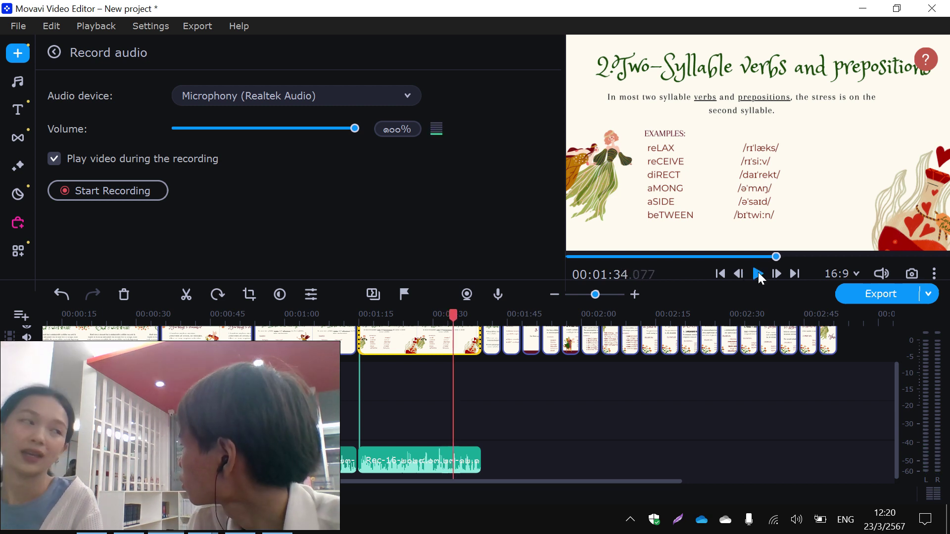
{"action": "left_click", "coordinate": [758, 274]}
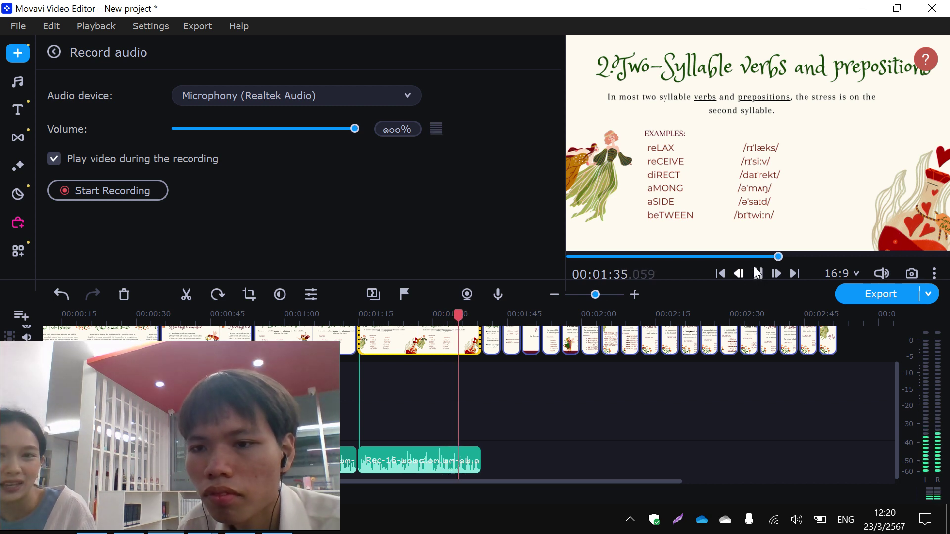
{"action": "left_click", "coordinate": [758, 274]}
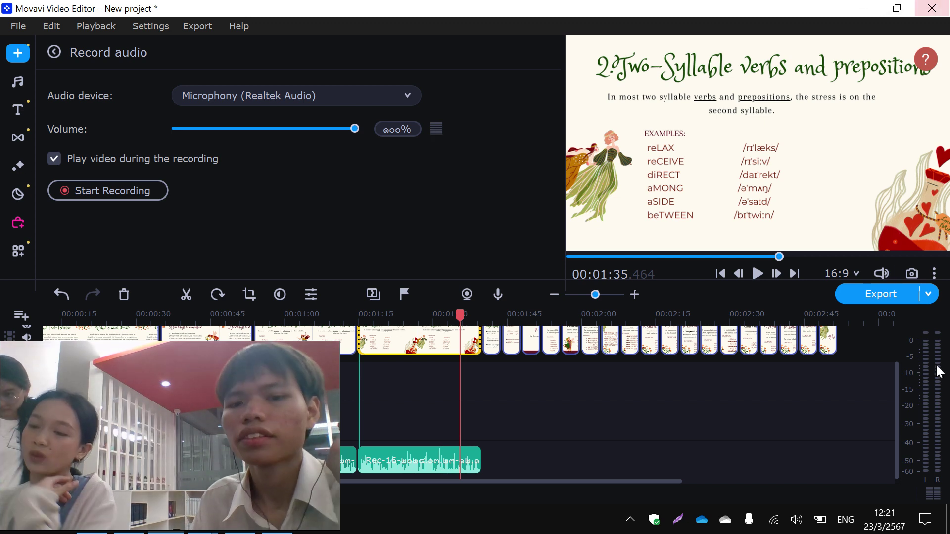
Record narration from the start of the "More about word stress on two-syllable words" slide, after the last recording.
{"action": "left_click", "coordinate": [483, 464]}
{"action": "left_click", "coordinate": [480, 461]}
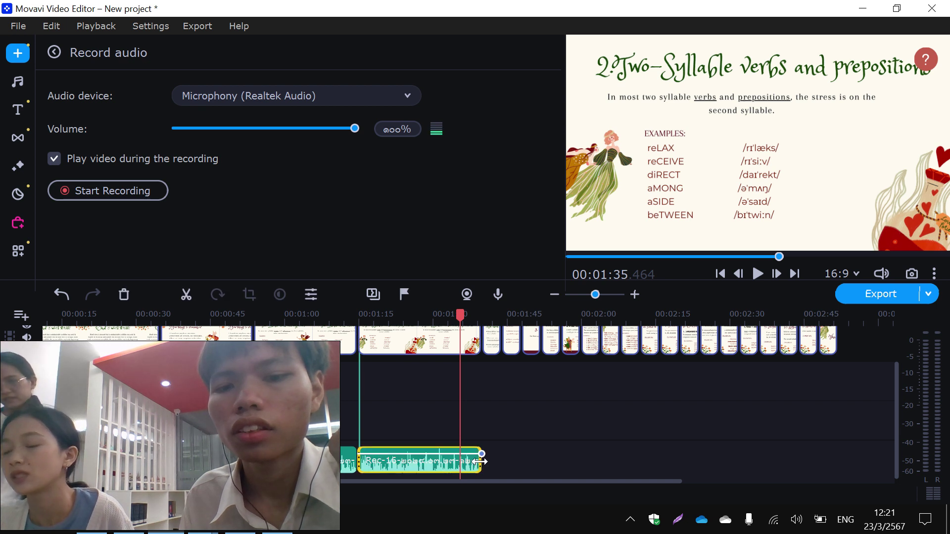
{"action": "left_click", "coordinate": [90, 187]}
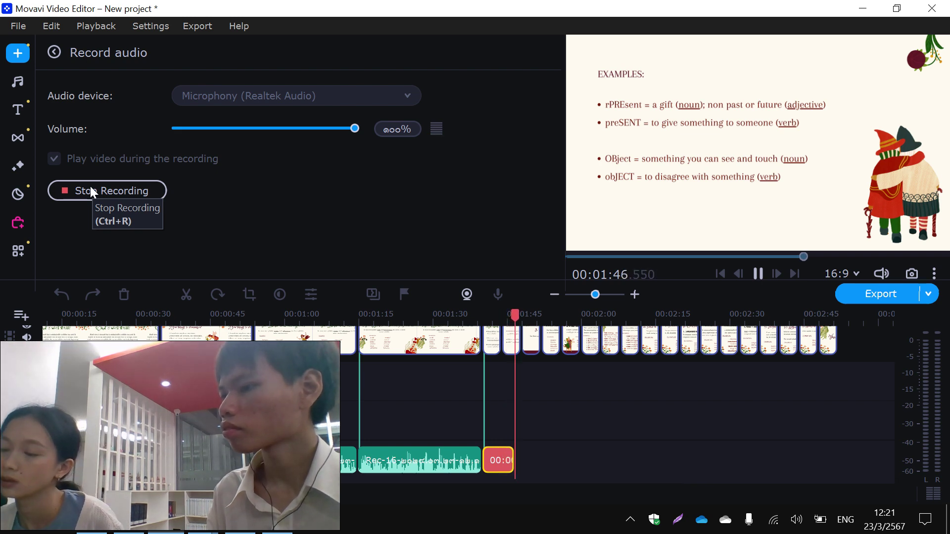
{"action": "left_click", "coordinate": [151, 191]}
Play back the new take for the "More about word stress on two-syllable words" slide and delete it.
{"action": "double_click", "coordinate": [483, 467]}
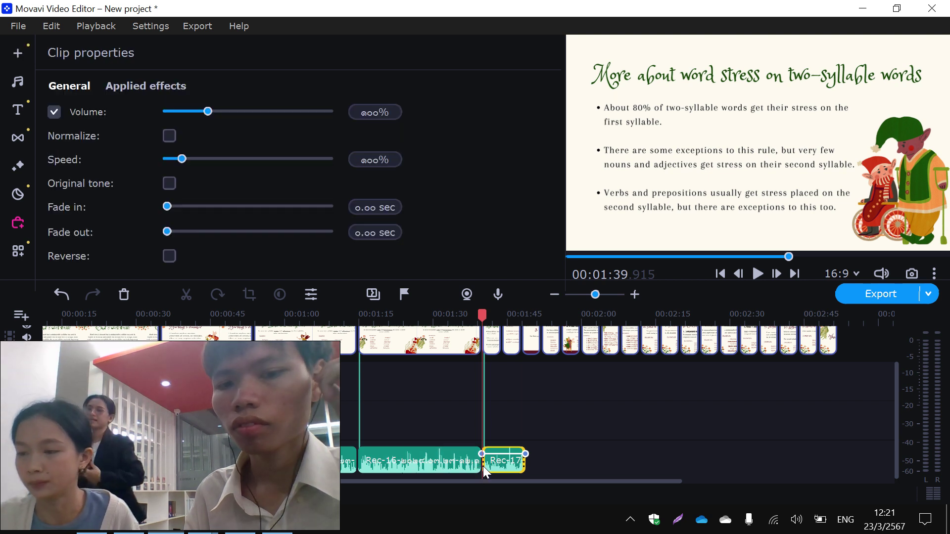
{"action": "left_click", "coordinate": [756, 274]}
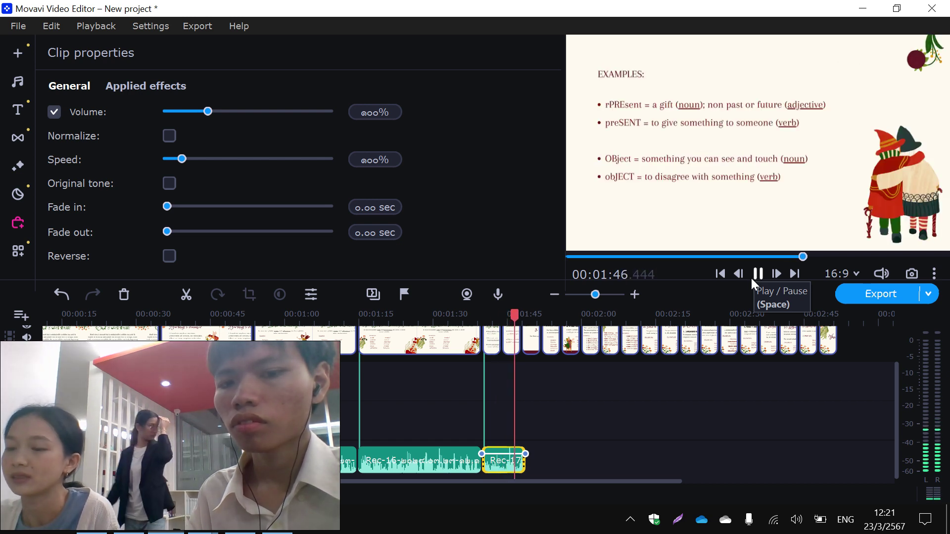
{"action": "key", "text": "Delete"}
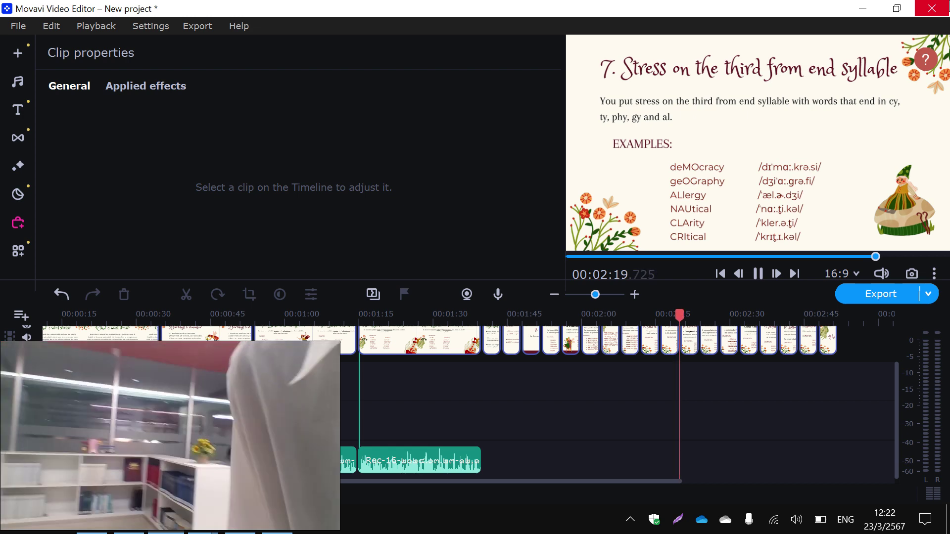
Save the project on the Desktop under the file name awe.
{"action": "left_click", "coordinate": [931, 9]}
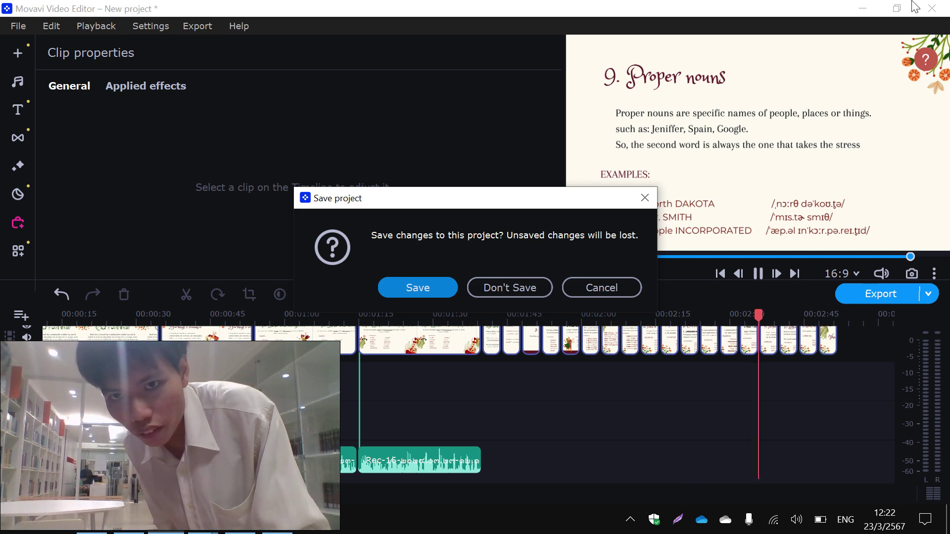
{"action": "left_click", "coordinate": [649, 197]}
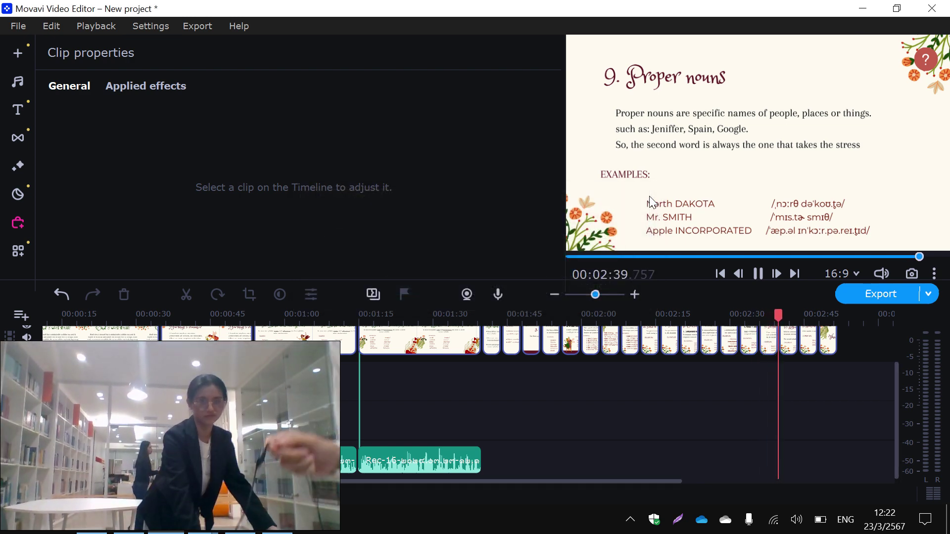
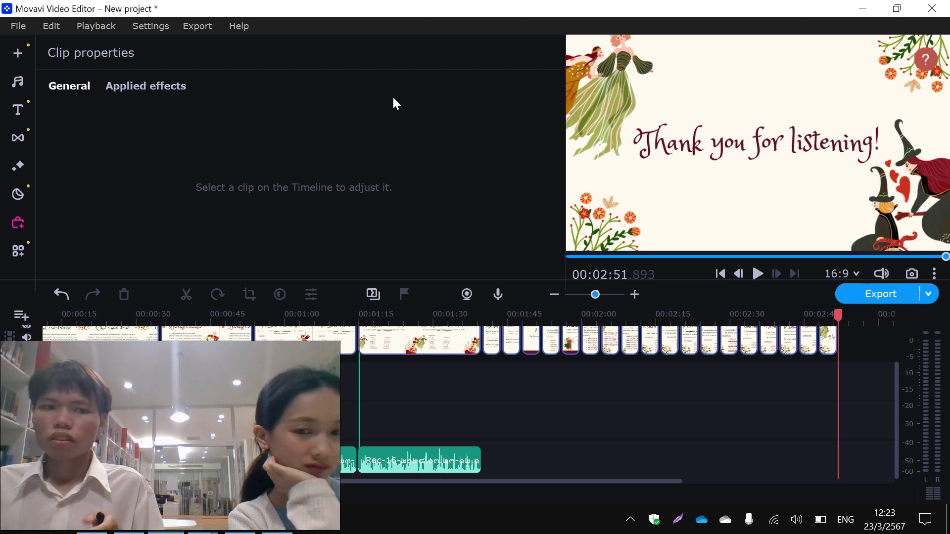
{"action": "left_click", "coordinate": [14, 27]}
{"action": "left_click", "coordinate": [86, 272]}
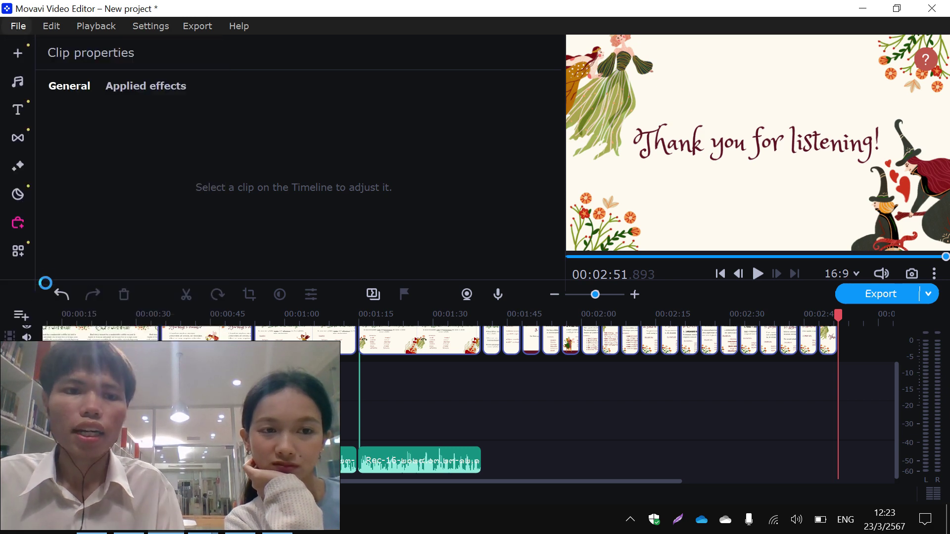
{"action": "type", "text": "awe"}
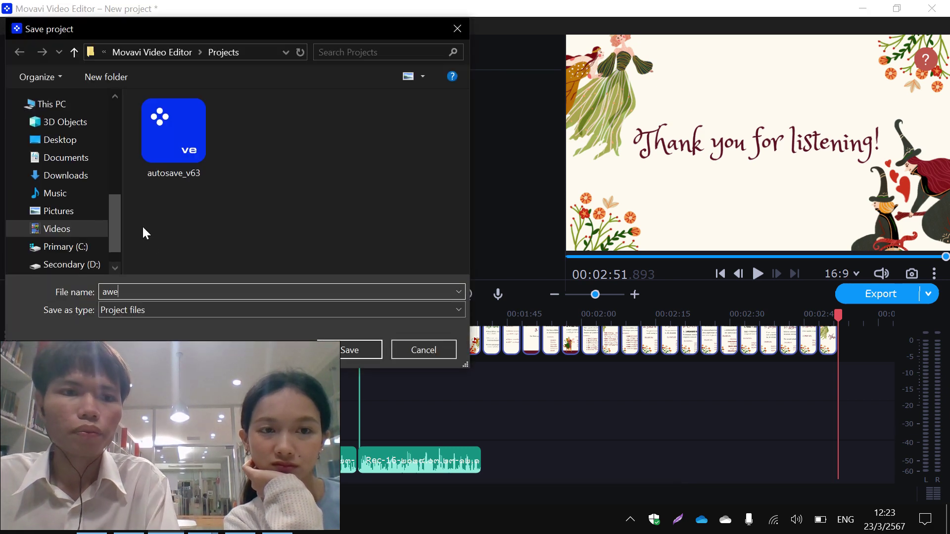
{"action": "left_click", "coordinate": [94, 140]}
{"action": "left_click", "coordinate": [347, 350]}
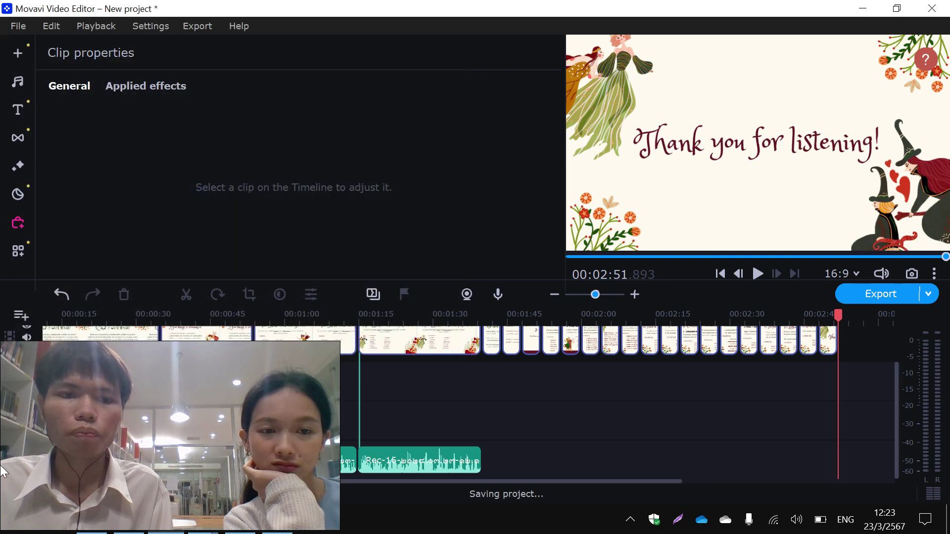
Play the end of the "Two-Syllable verbs and prepositions" narration through to the start of the following slide.
{"action": "left_click", "coordinate": [455, 455]}
{"action": "key", "text": "space"}
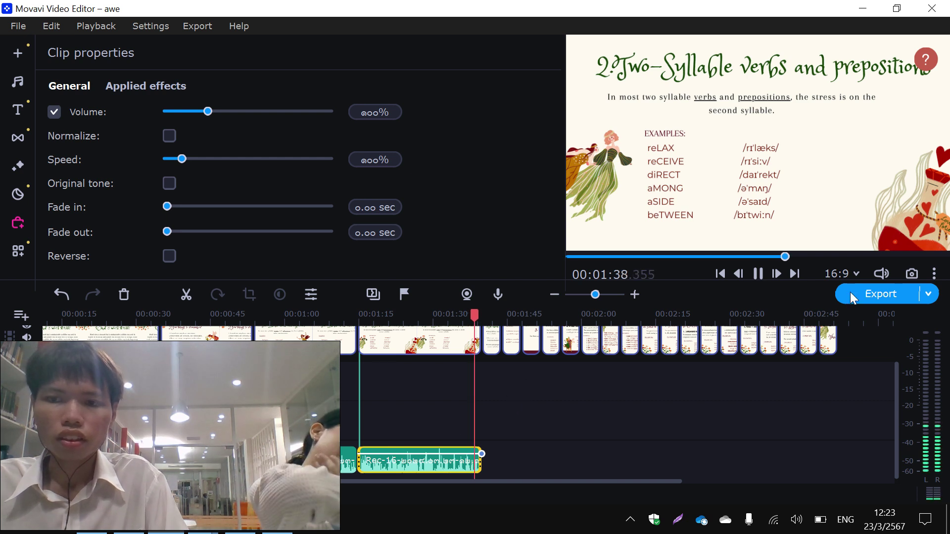
{"action": "mouse_move", "coordinate": [881, 274]}
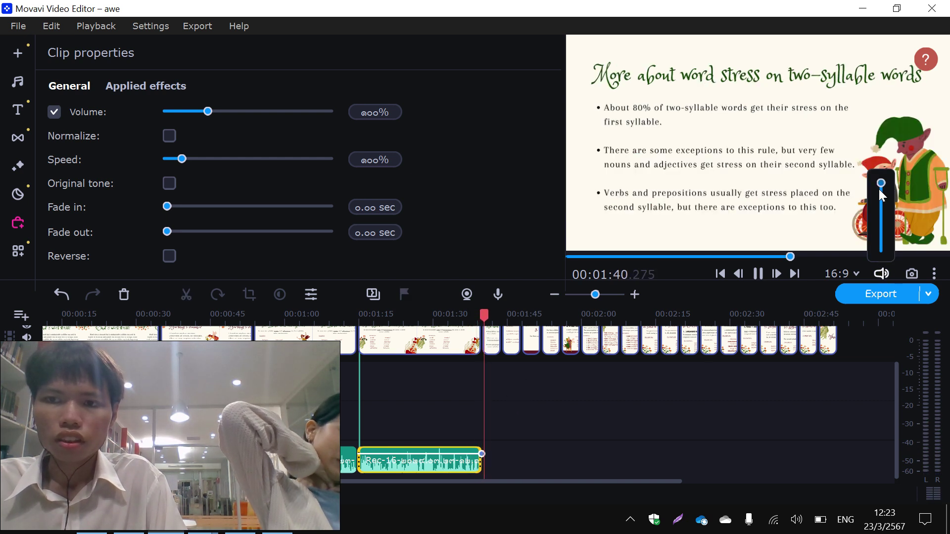
Extend the "More about word stress on two-syllable words" slide to about 39 seconds and place the playhead at its start.
{"action": "left_click", "coordinate": [491, 343]}
{"action": "left_click_drag", "start_coordinate": [501, 346], "coordinate": [673, 353]}
{"action": "left_click", "coordinate": [482, 341]}
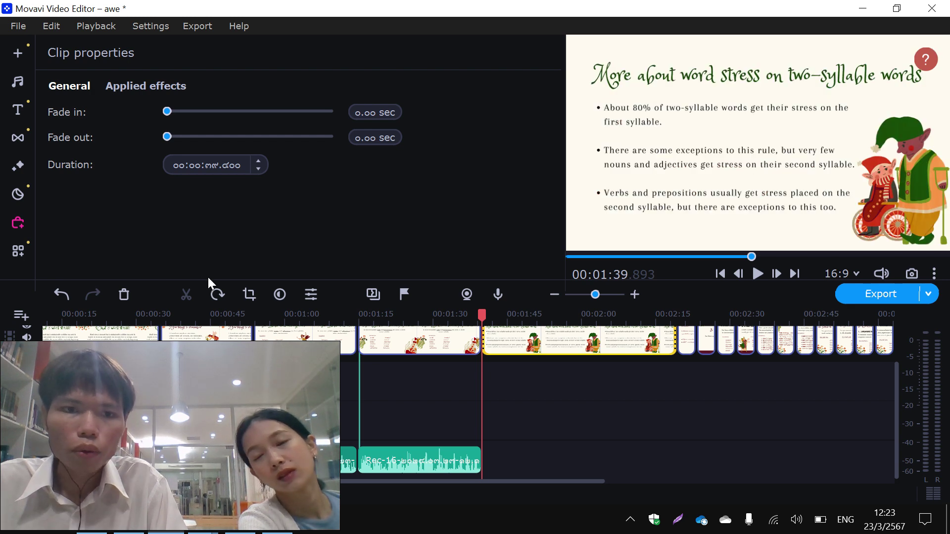
Record a narration take from the start of the "More about word stress on two-syllable words" slide and delete it.
{"action": "left_click", "coordinate": [20, 53]}
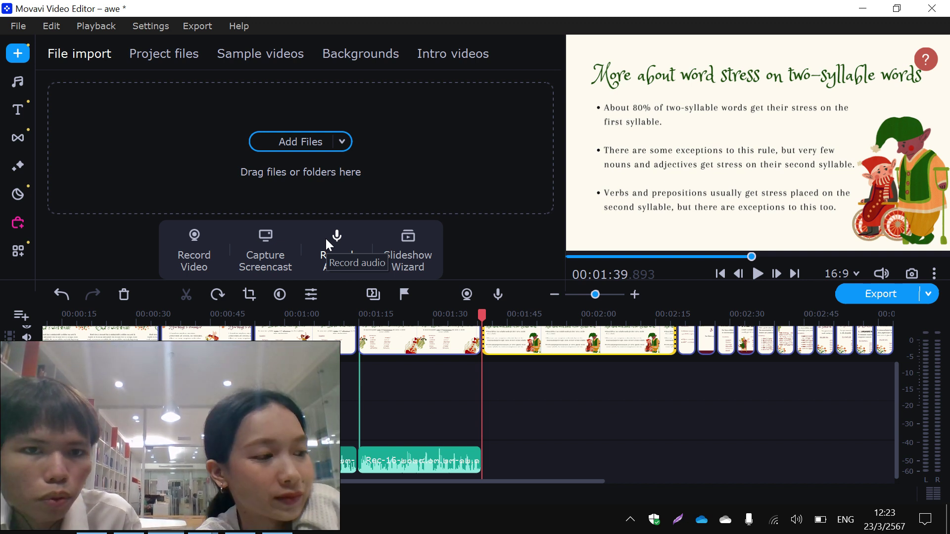
{"action": "left_click", "coordinate": [343, 233]}
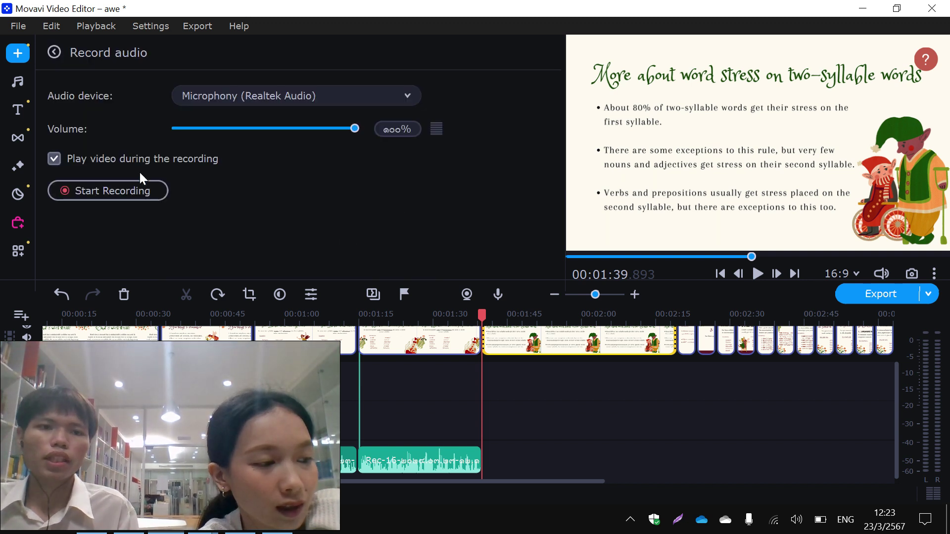
{"action": "left_click", "coordinate": [121, 188]}
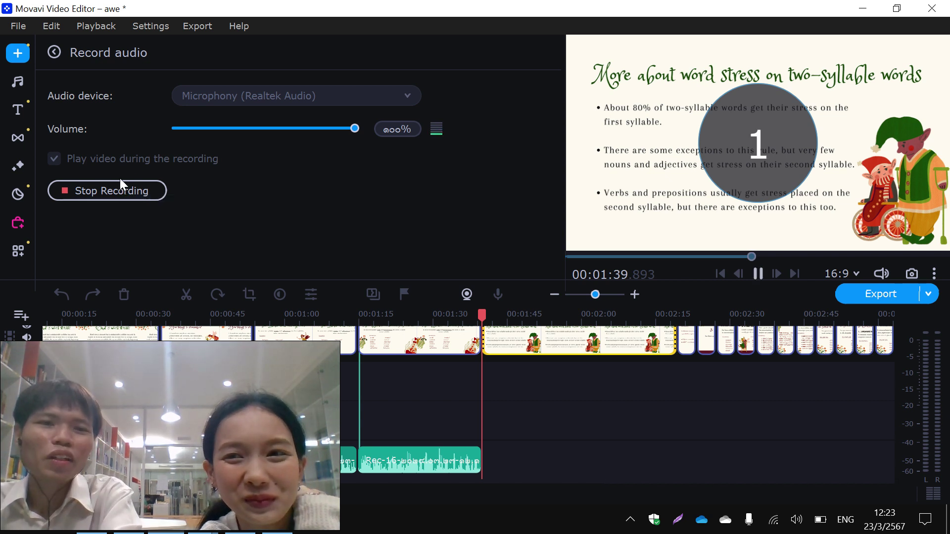
{"action": "left_click", "coordinate": [121, 186]}
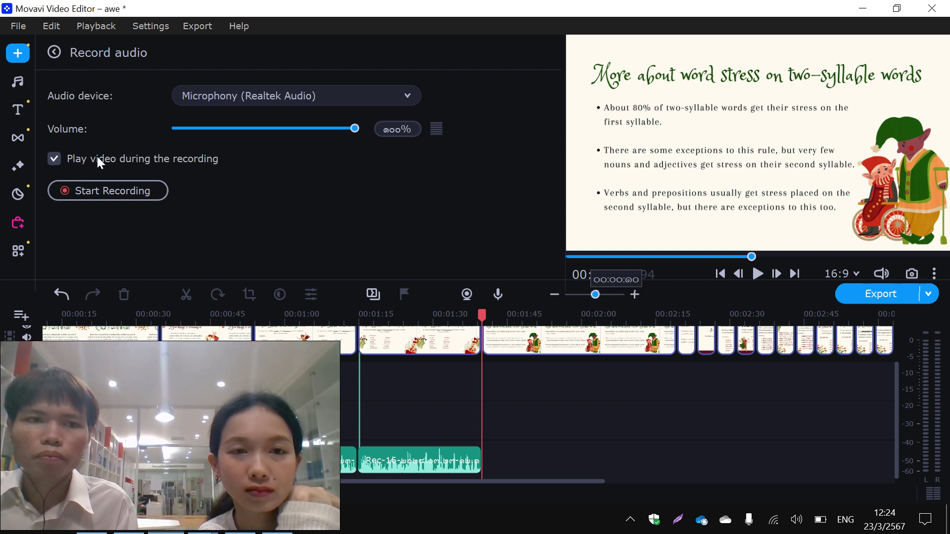
{"action": "left_click", "coordinate": [98, 189]}
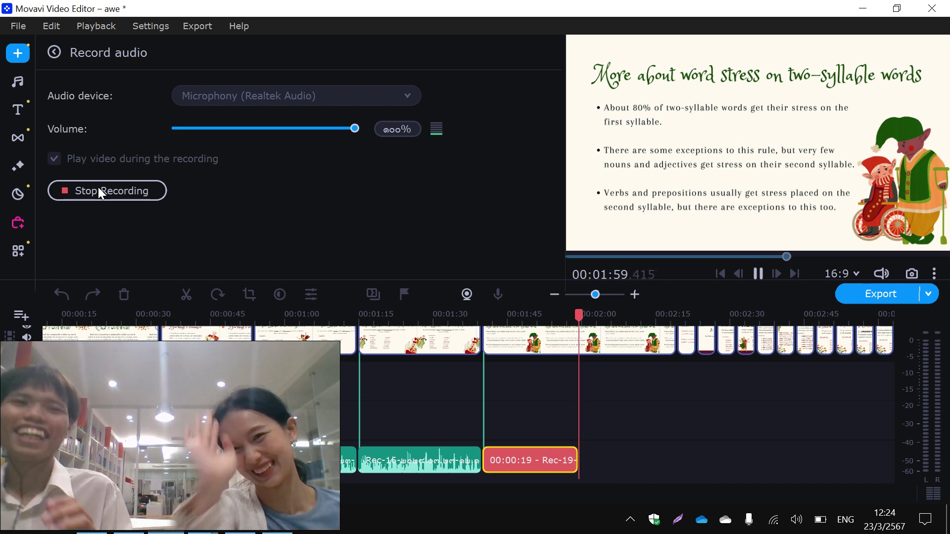
{"action": "left_click", "coordinate": [98, 188]}
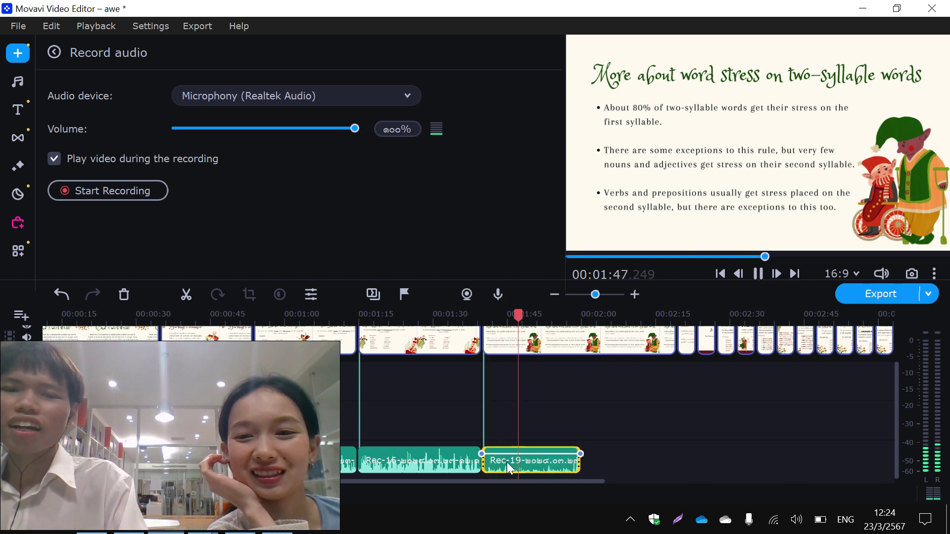
{"action": "key", "text": "Delete"}
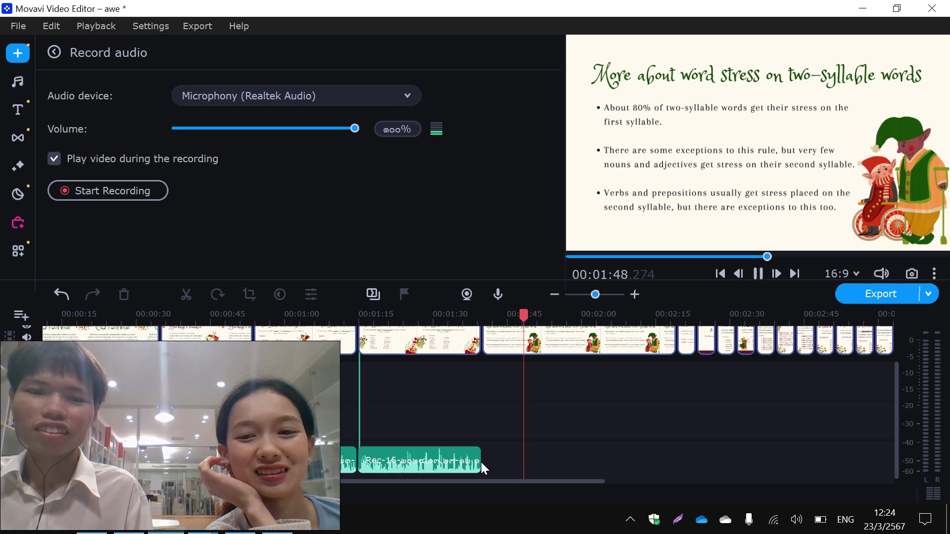
Record about 26 seconds of narration for the "More about word stress on two-syllable words" slide, starting at the end of the previous recording.
{"action": "left_click", "coordinate": [480, 461]}
{"action": "left_click_drag", "start_coordinate": [479, 461], "coordinate": [481, 463]}
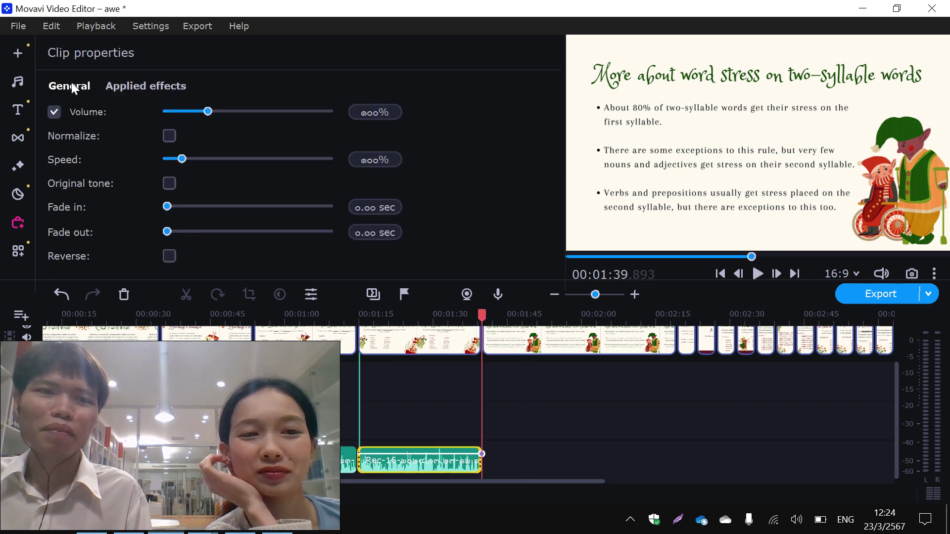
{"action": "left_click", "coordinate": [18, 53]}
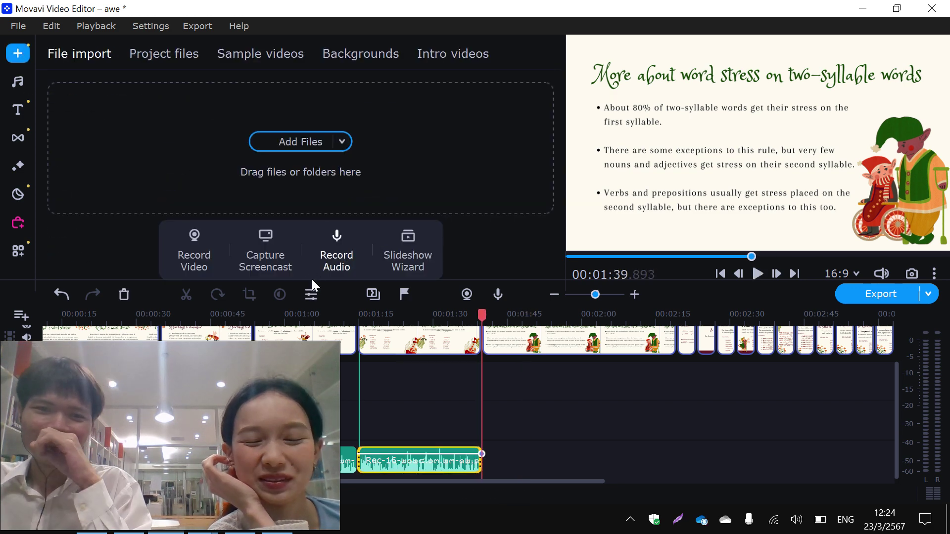
{"action": "left_click", "coordinate": [316, 262]}
{"action": "left_click", "coordinate": [144, 184]}
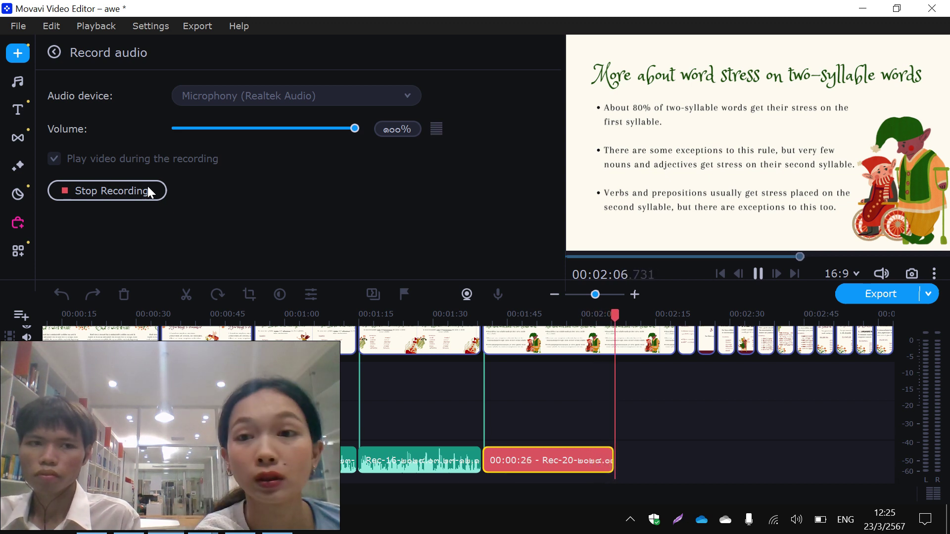
{"action": "left_click", "coordinate": [148, 190]}
Play back the last part of the new take to find where the narration has to be cut.
{"action": "left_click", "coordinate": [588, 463]}
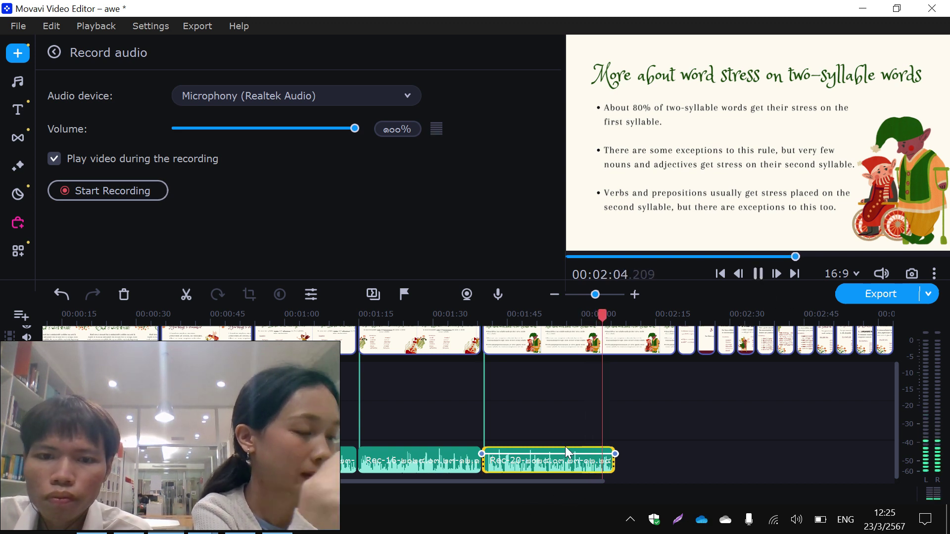
{"action": "left_click", "coordinate": [568, 467]}
{"action": "left_click", "coordinate": [754, 273]}
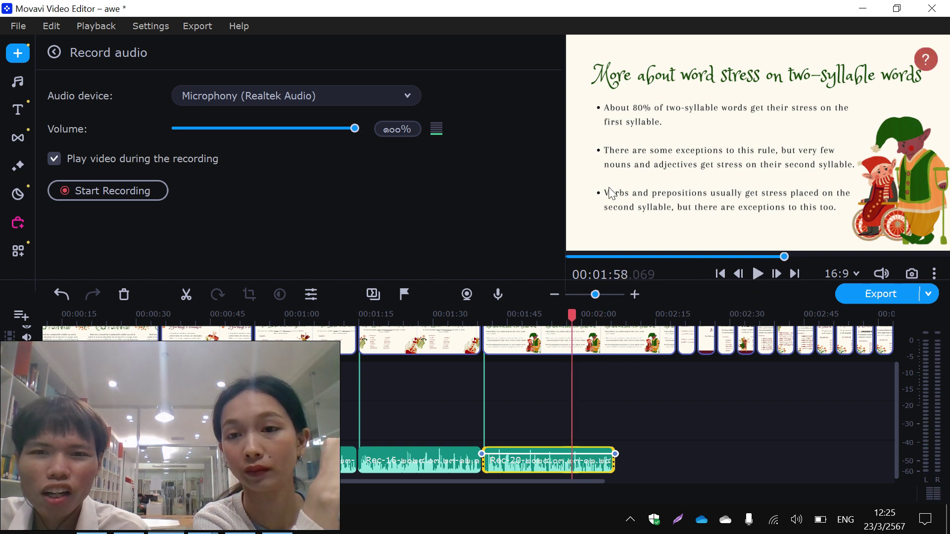
{"action": "left_click", "coordinate": [754, 273]}
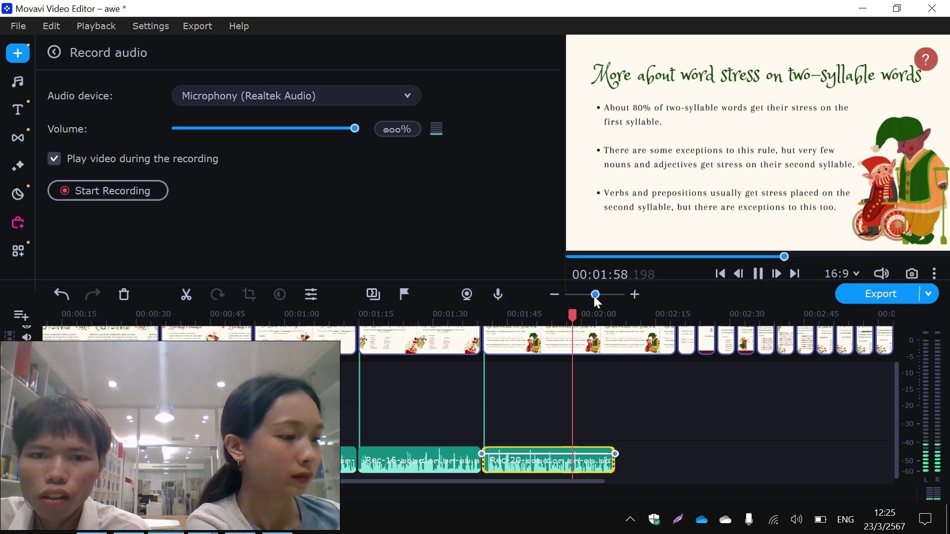
Split the new narration take at about 1:58 and delete the part after the cut.
{"action": "left_click_drag", "start_coordinate": [594, 295], "coordinate": [600, 293]}
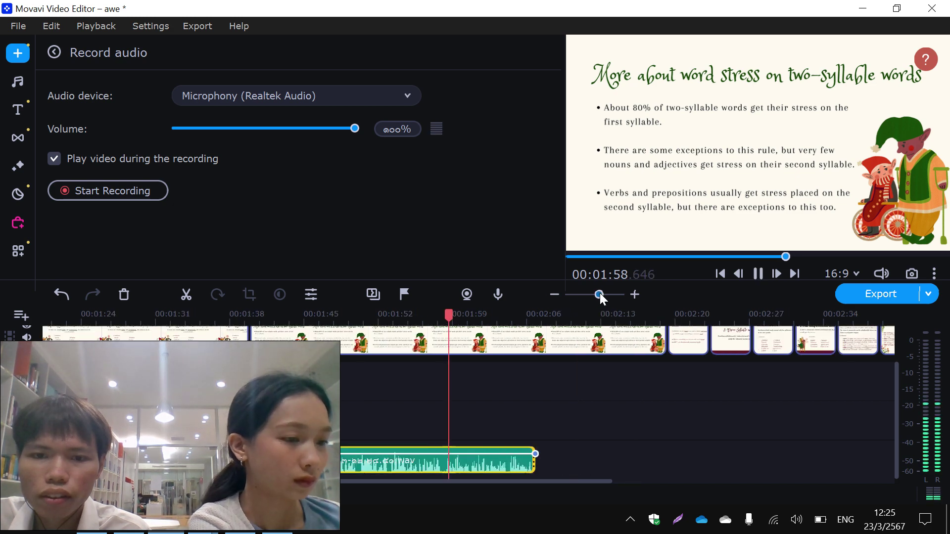
{"action": "left_click", "coordinate": [436, 467]}
{"action": "left_click", "coordinate": [438, 465]}
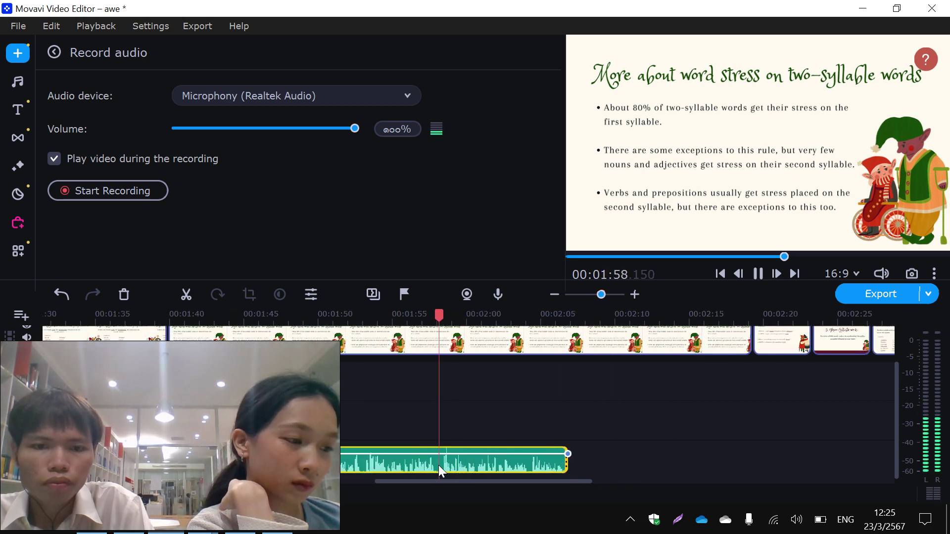
{"action": "key", "text": "space"}
{"action": "double_click", "coordinate": [438, 464]}
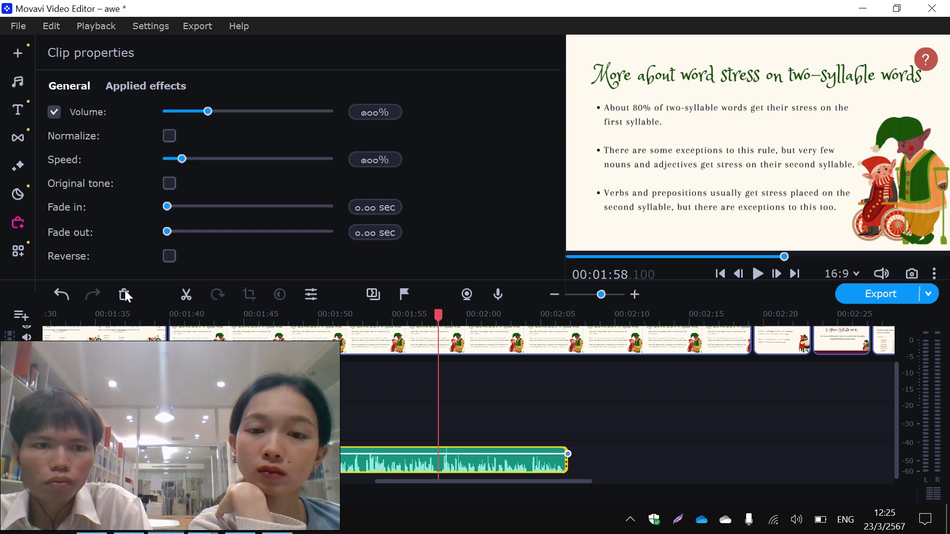
{"action": "left_click", "coordinate": [186, 295]}
{"action": "key", "text": "Delete"}
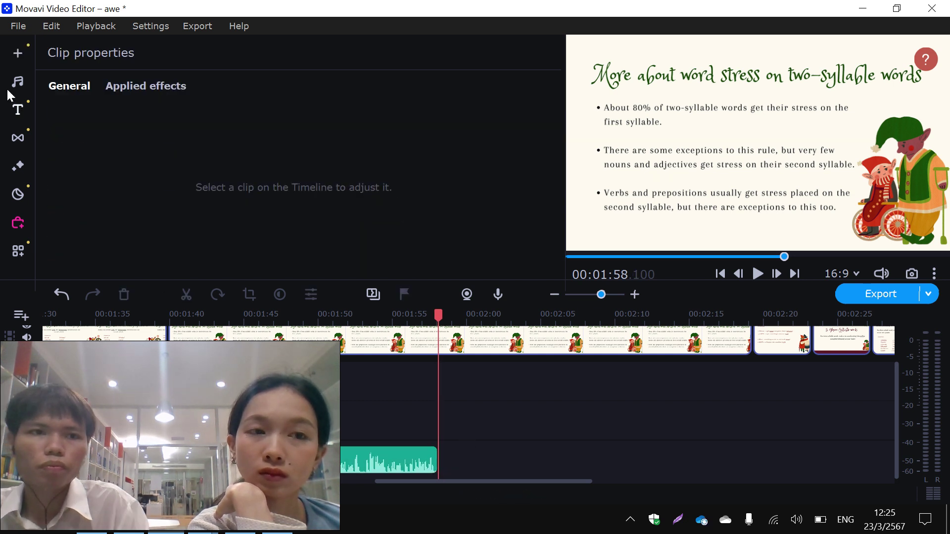
Record a continuation of the narration from the cut at about 1:58 and undo that take.
{"action": "left_click", "coordinate": [18, 52]}
{"action": "left_click", "coordinate": [336, 250]}
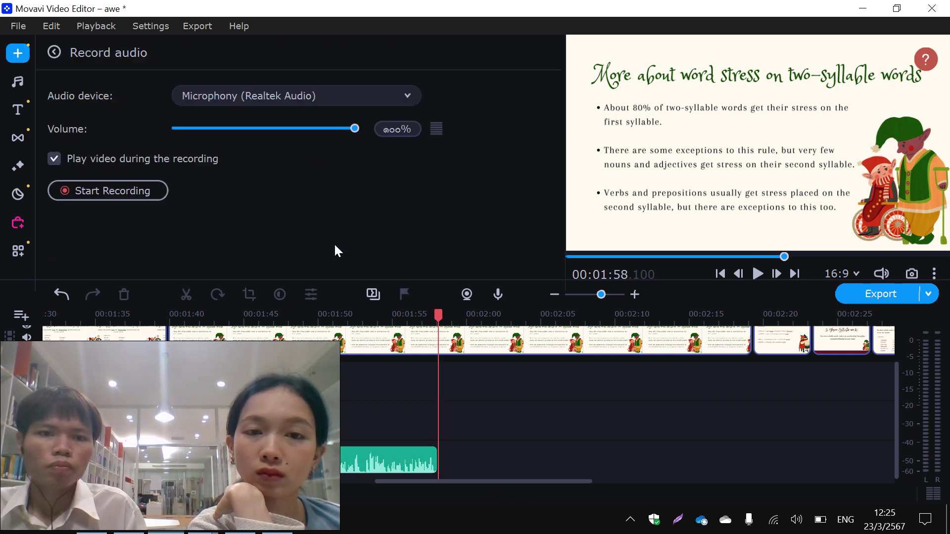
{"action": "left_click", "coordinate": [113, 190]}
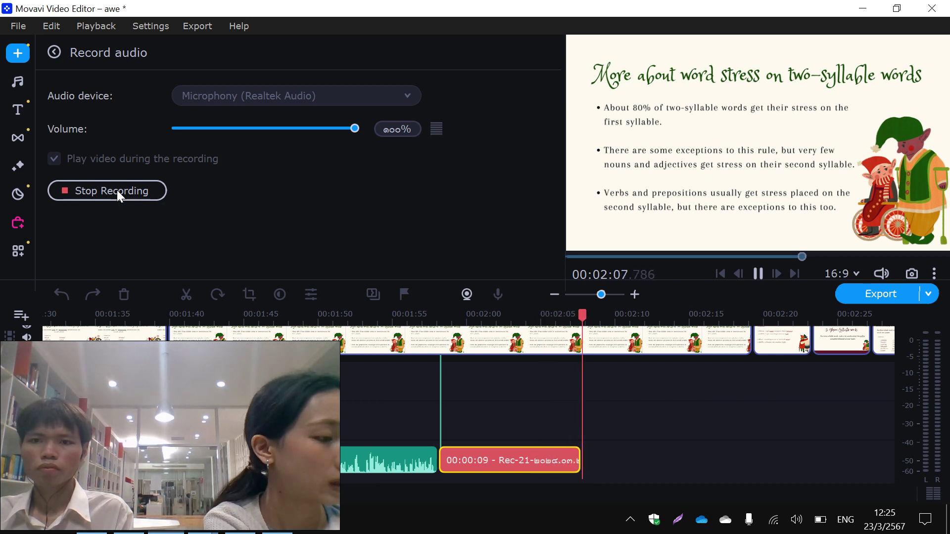
{"action": "left_click", "coordinate": [117, 190]}
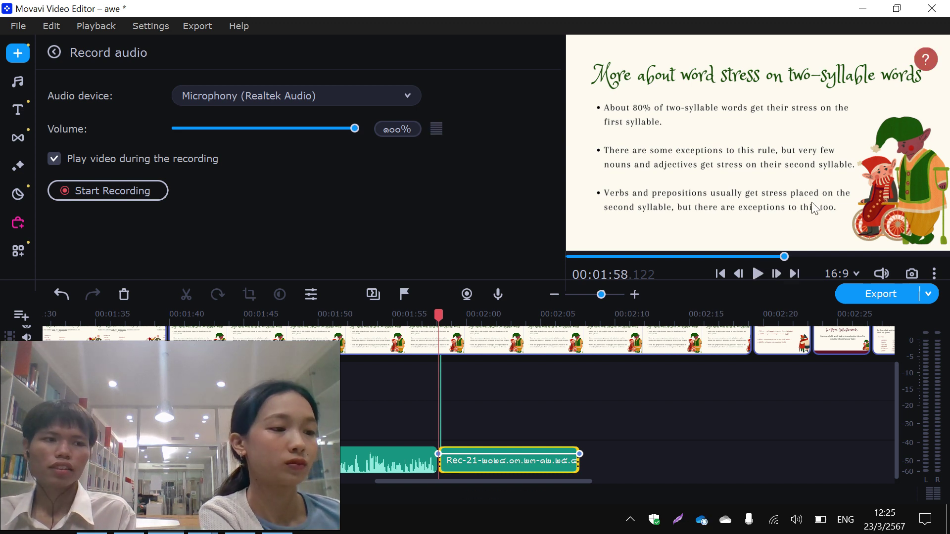
{"action": "left_click", "coordinate": [65, 295]}
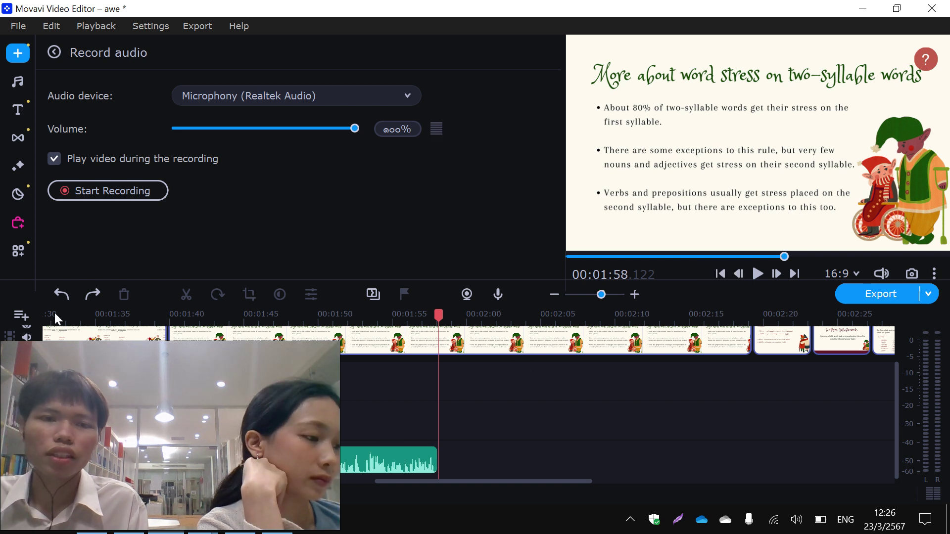
Record the remaining narration for the slide again from about 1:58 and play it back from just before the join.
{"action": "left_click", "coordinate": [107, 189]}
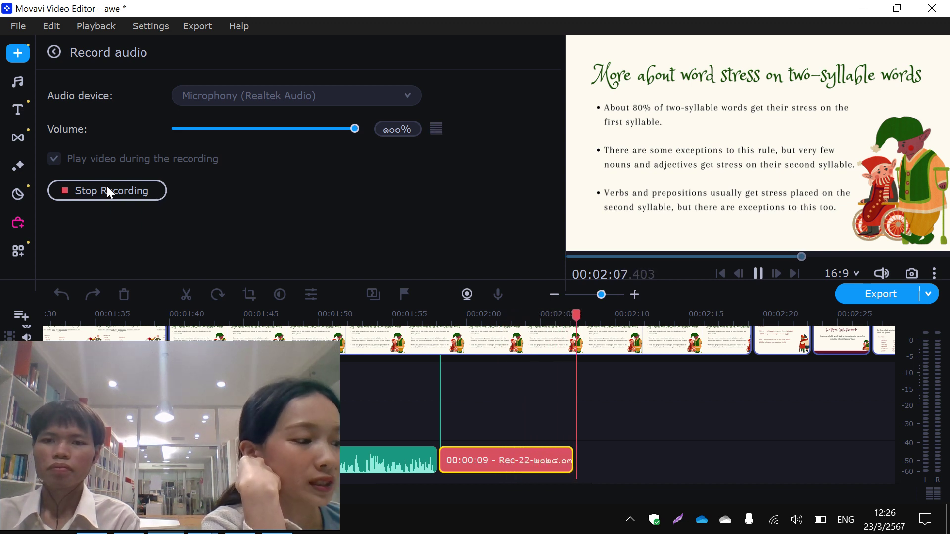
{"action": "left_click", "coordinate": [106, 191]}
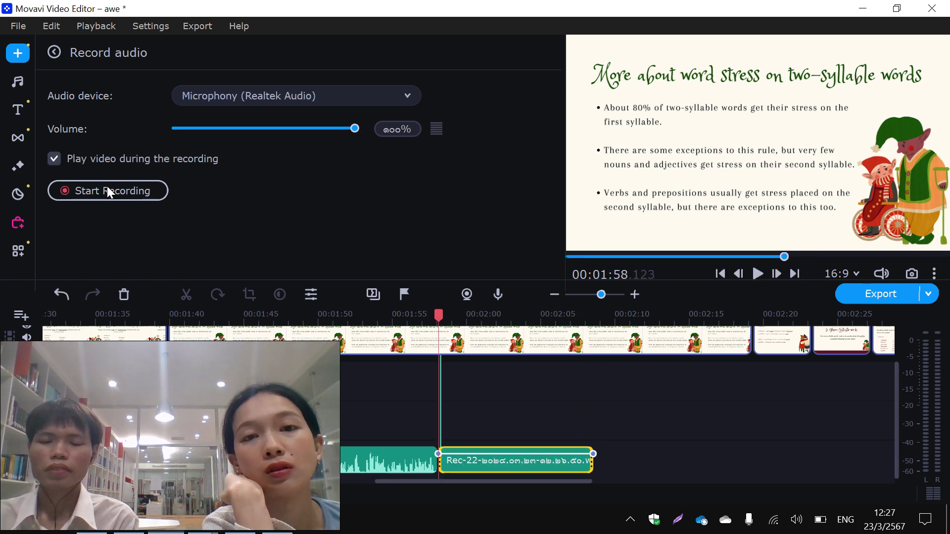
{"action": "left_click", "coordinate": [431, 464]}
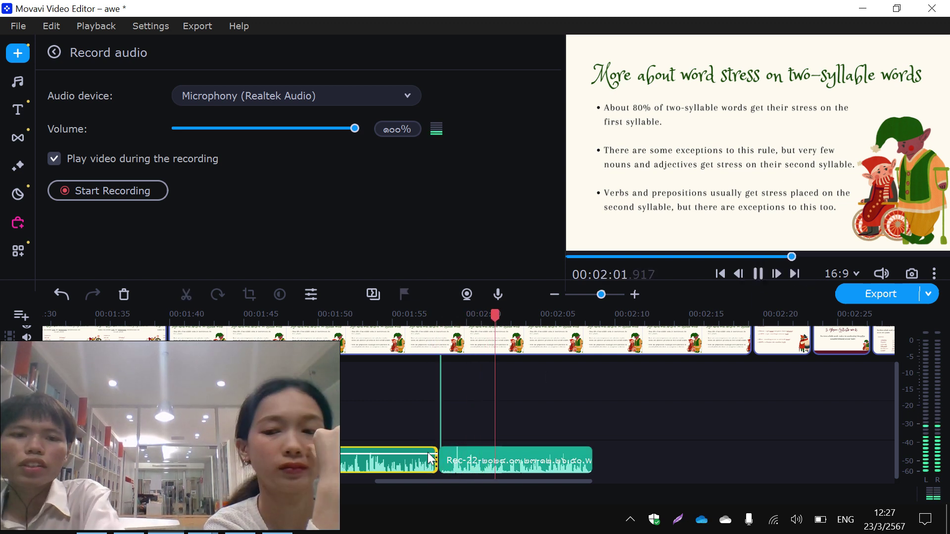
{"action": "key", "text": "space"}
{"action": "key", "text": "space"}
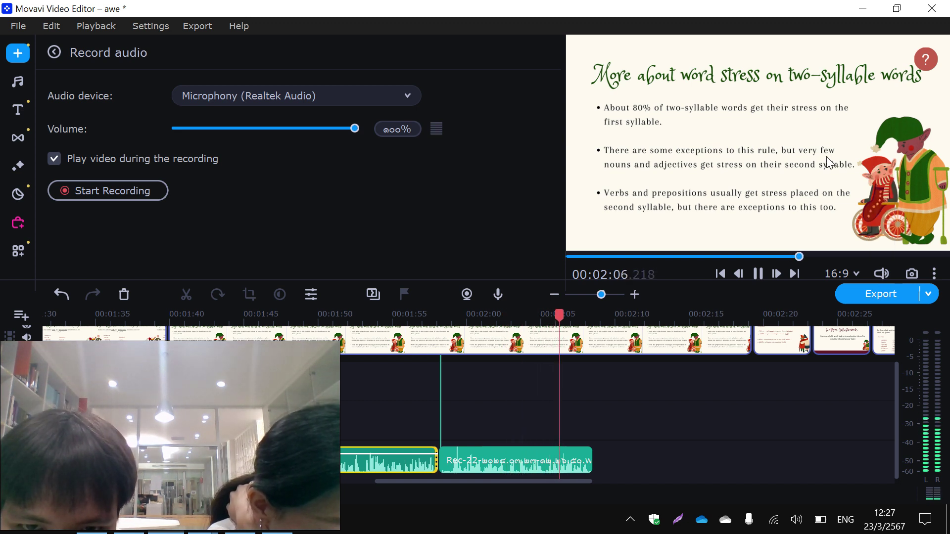
{"action": "left_click", "coordinate": [755, 273]}
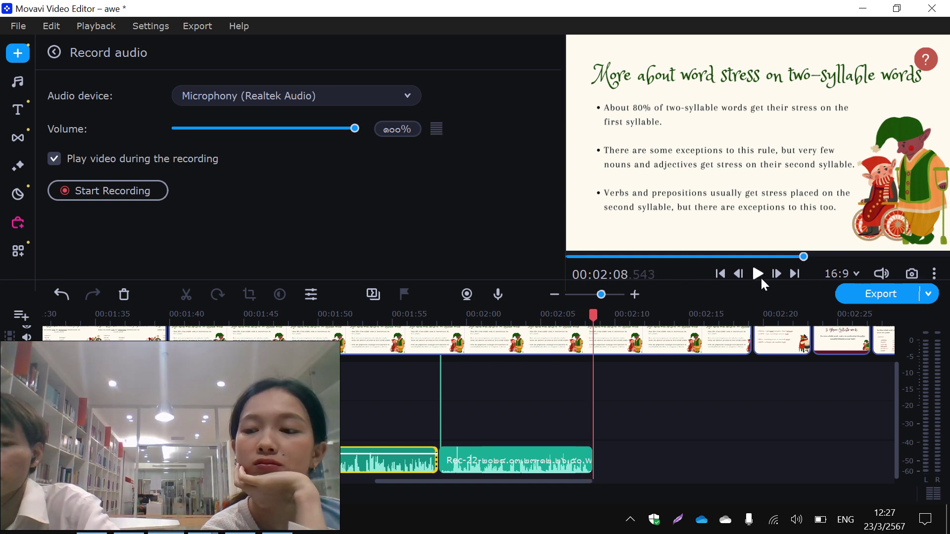
Split the new narration take at about 1:58.6, delete its short lead-in piece and close the gap to the earlier clip.
{"action": "left_click", "coordinate": [447, 463]}
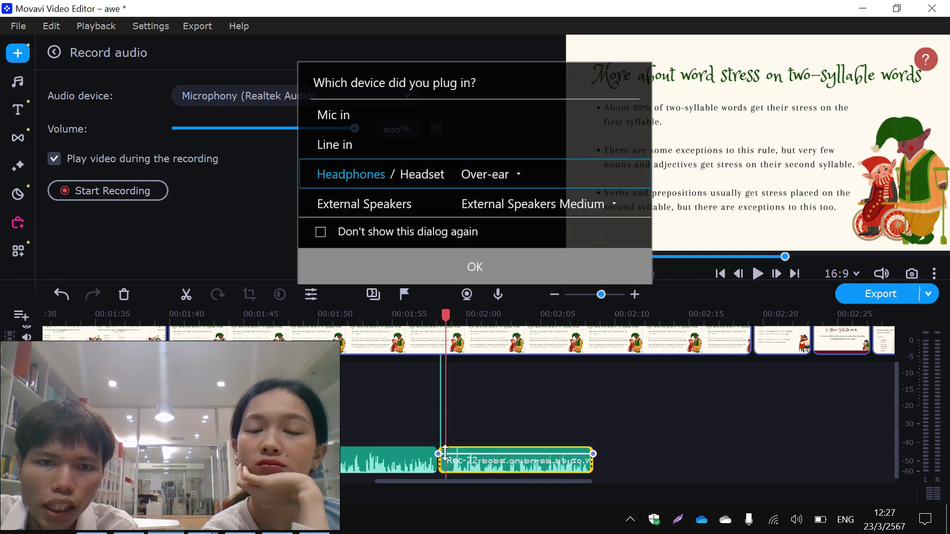
{"action": "left_click", "coordinate": [187, 295]}
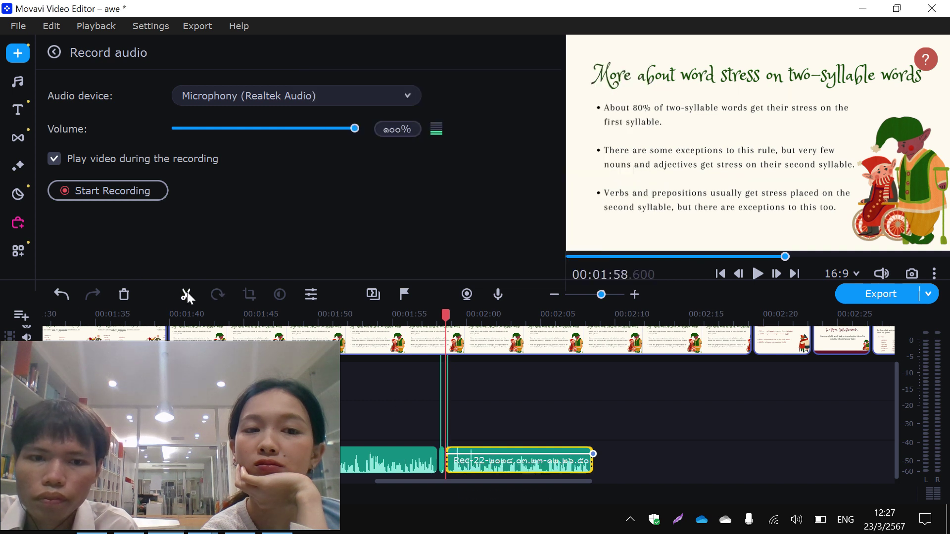
{"action": "left_click", "coordinate": [442, 460]}
{"action": "key", "text": "Delete"}
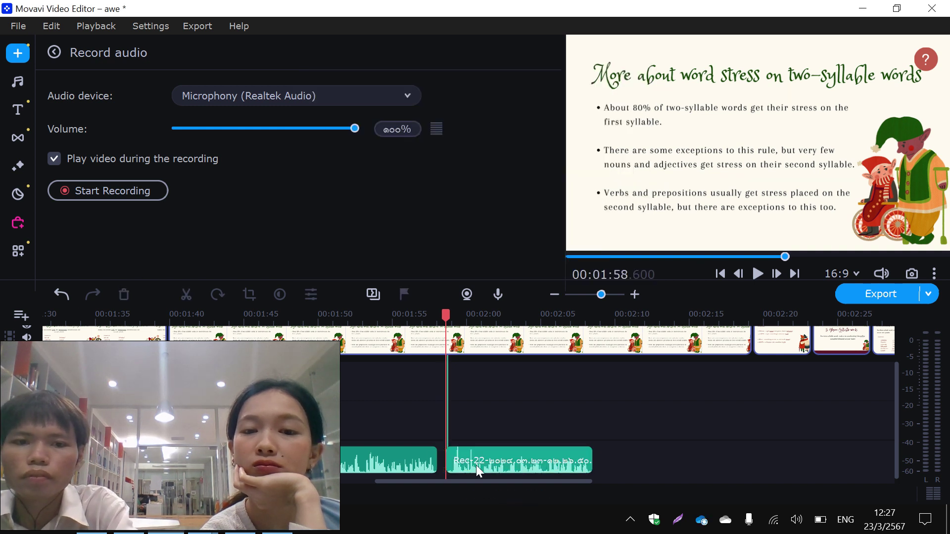
{"action": "left_click_drag", "start_coordinate": [476, 465], "coordinate": [469, 465]}
Play back the narration across the join at about 1:58 from the end of the earlier clip.
{"action": "left_click", "coordinate": [421, 460]}
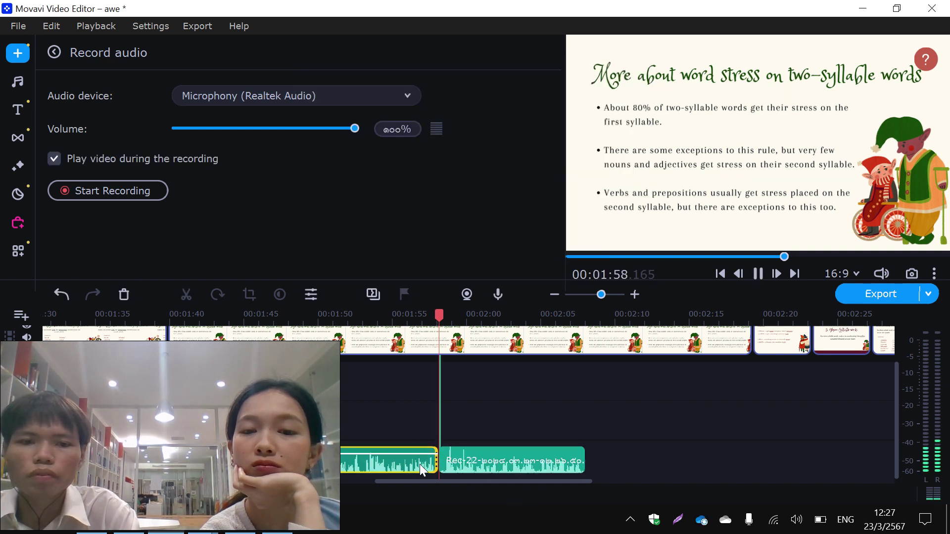
{"action": "left_click", "coordinate": [420, 464]}
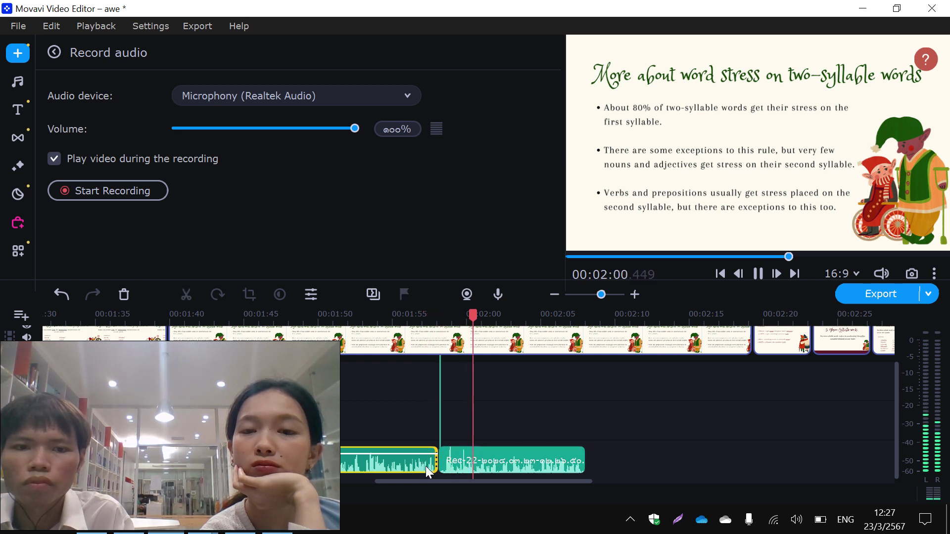
{"action": "left_click", "coordinate": [426, 466]}
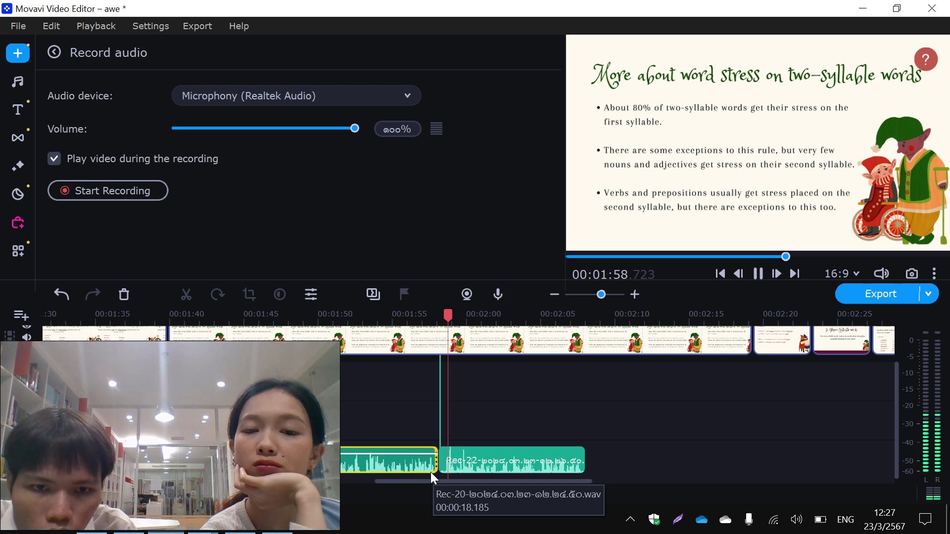
{"action": "left_click", "coordinate": [430, 463]}
{"action": "key", "text": "space"}
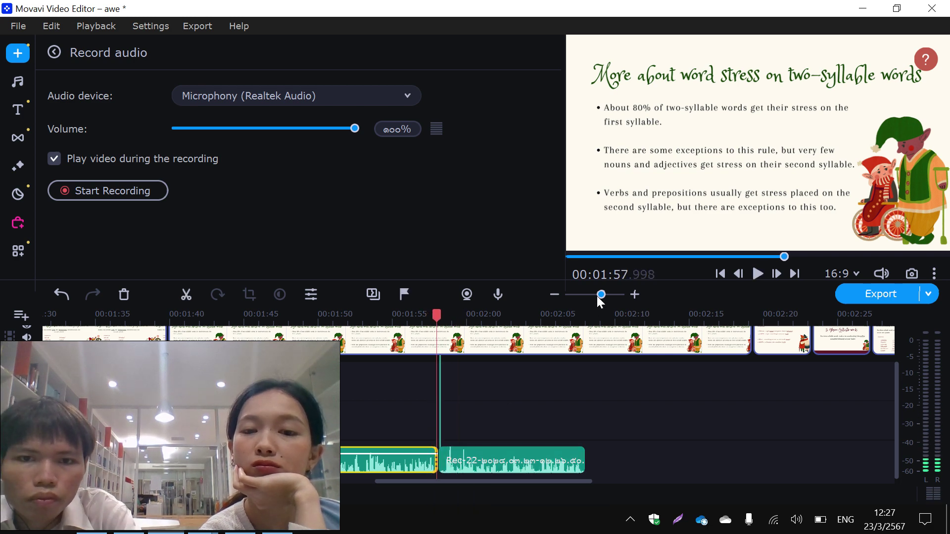
Split the new narration take at about 1:58.4 and delete the silent piece before the cut.
{"action": "left_click_drag", "start_coordinate": [602, 294], "coordinate": [613, 295]}
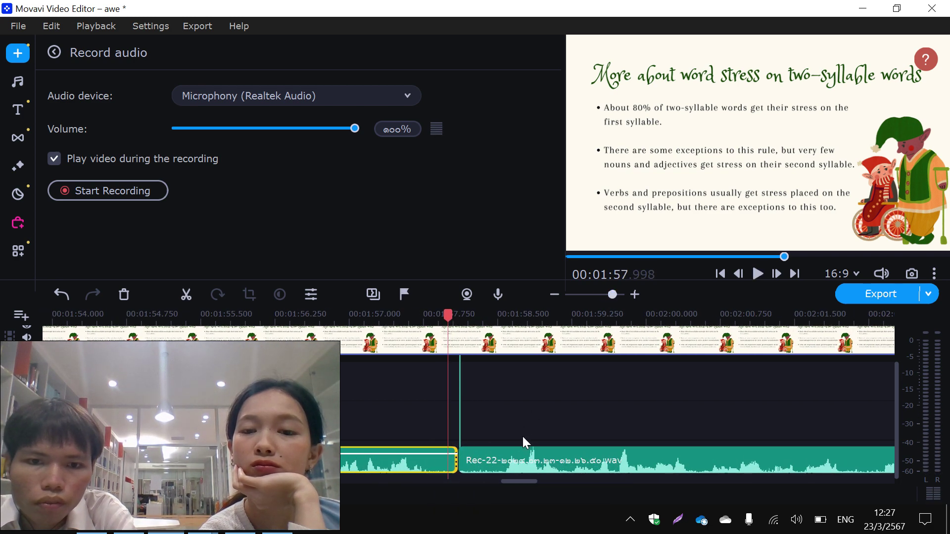
{"action": "left_click", "coordinate": [503, 468]}
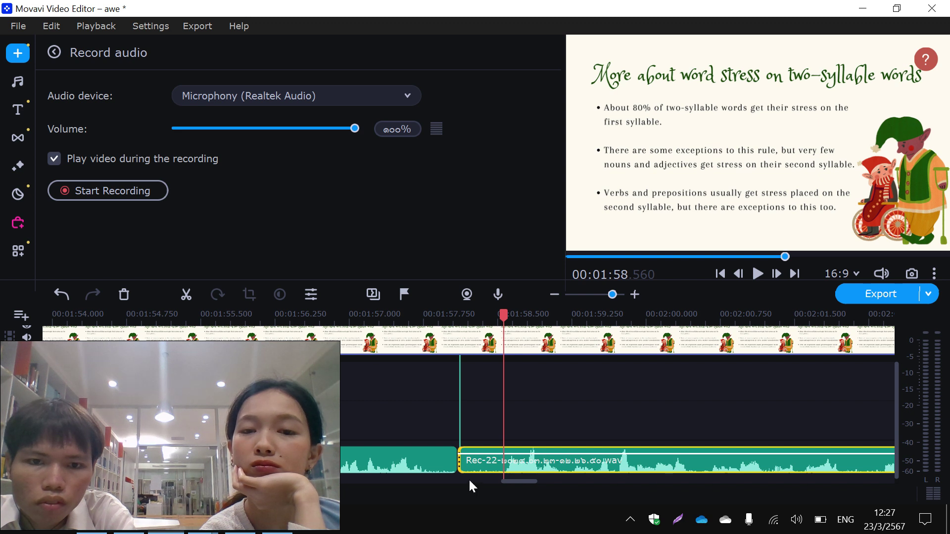
{"action": "left_click", "coordinate": [488, 469]}
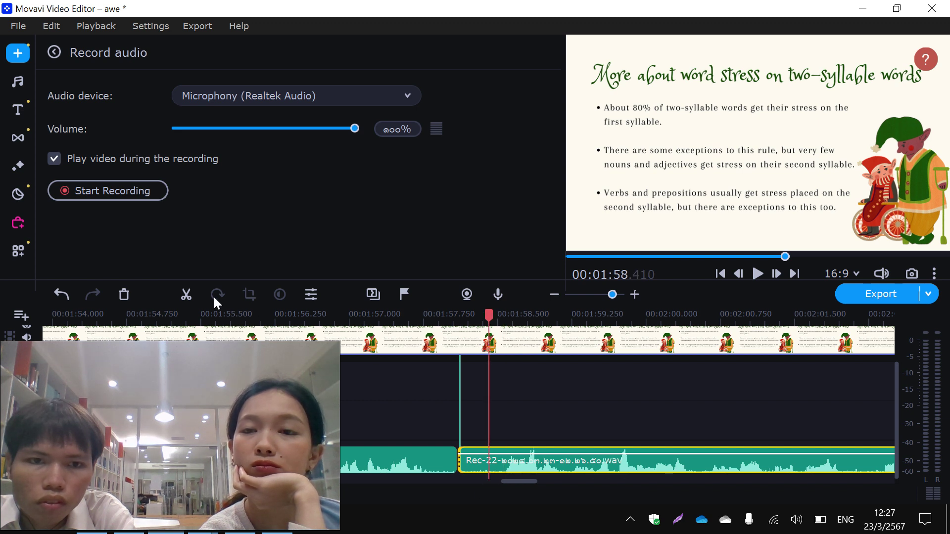
{"action": "left_click", "coordinate": [188, 295]}
{"action": "left_click", "coordinate": [472, 464]}
{"action": "key", "text": "Delete"}
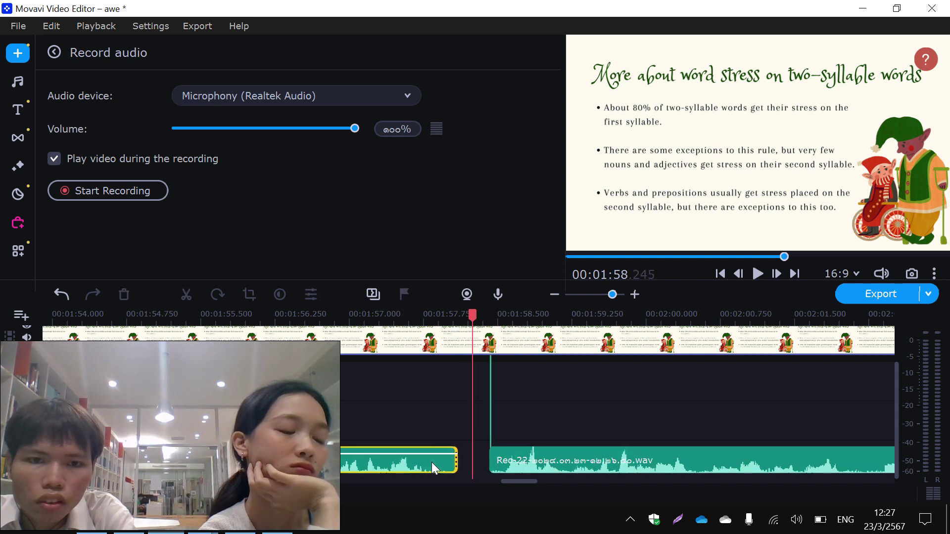
Cut the tail off the earlier narration clip at about 1:57.9 and move the new take directly against it.
{"action": "left_click", "coordinate": [432, 462]}
{"action": "left_click", "coordinate": [441, 466]}
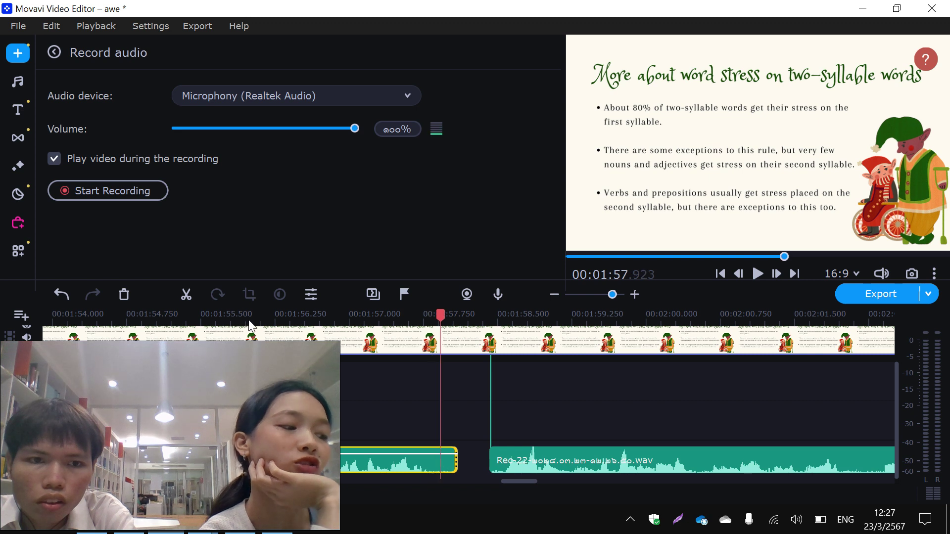
{"action": "left_click", "coordinate": [187, 295]}
{"action": "left_click", "coordinate": [451, 464]}
{"action": "key", "text": "Delete"}
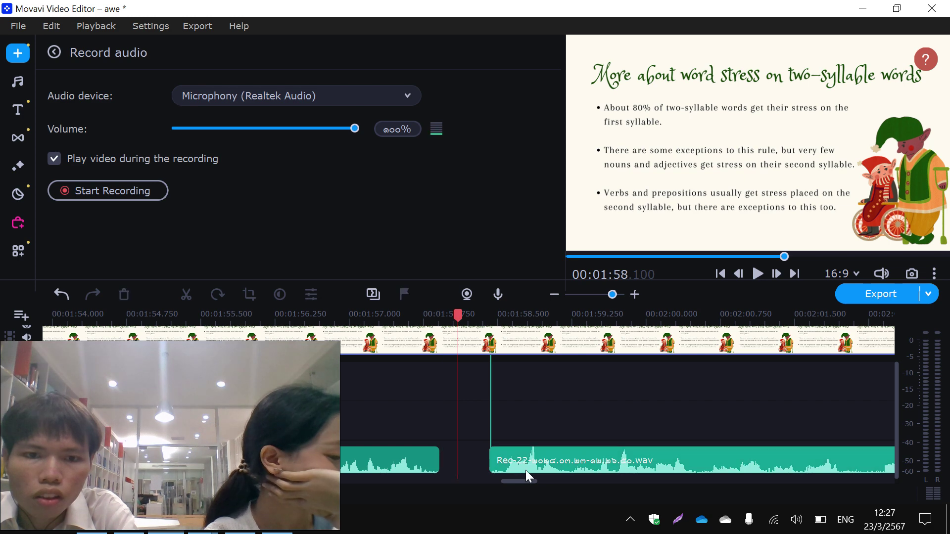
{"action": "left_click_drag", "start_coordinate": [526, 471], "coordinate": [485, 463]}
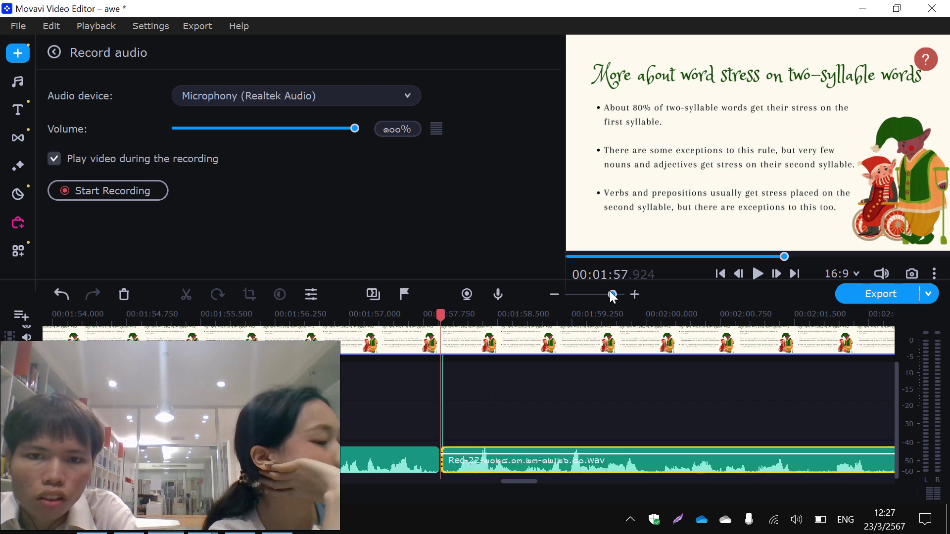
Shorten the "More about word stress on two-syllable words" slide so it ends with the narration at about 2:07.6.
{"action": "left_click_drag", "start_coordinate": [611, 294], "coordinate": [598, 294]}
{"action": "left_click", "coordinate": [651, 338]}
{"action": "left_click_drag", "start_coordinate": [672, 340], "coordinate": [549, 340]}
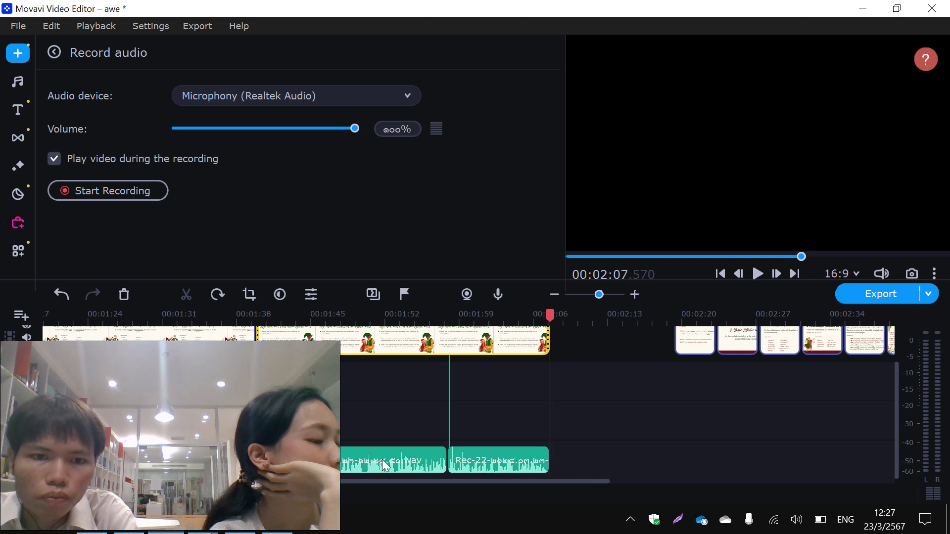
Play back the tightened join between the two narration clips at about 1:57.9, zooming in on the waveform.
{"action": "left_click", "coordinate": [405, 464]}
{"action": "key", "text": "space"}
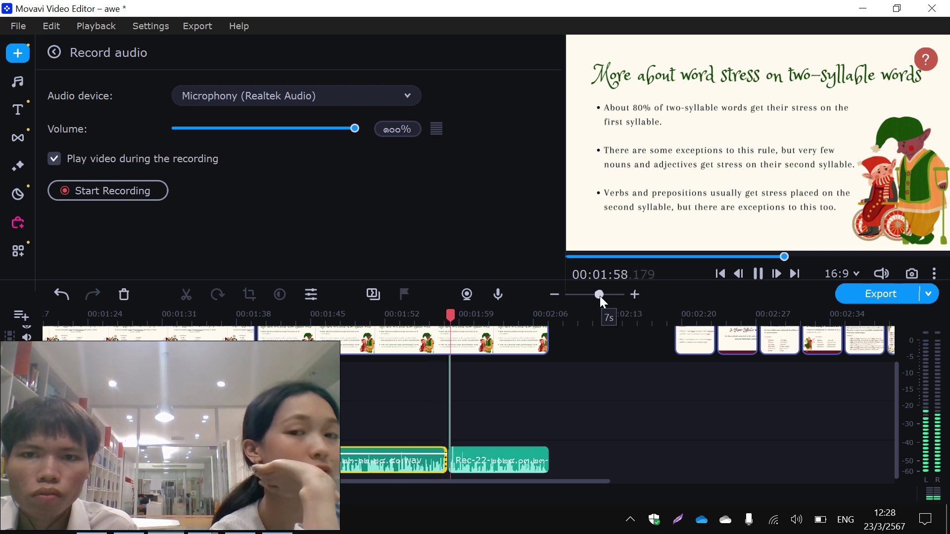
{"action": "left_click_drag", "start_coordinate": [600, 296], "coordinate": [612, 293]}
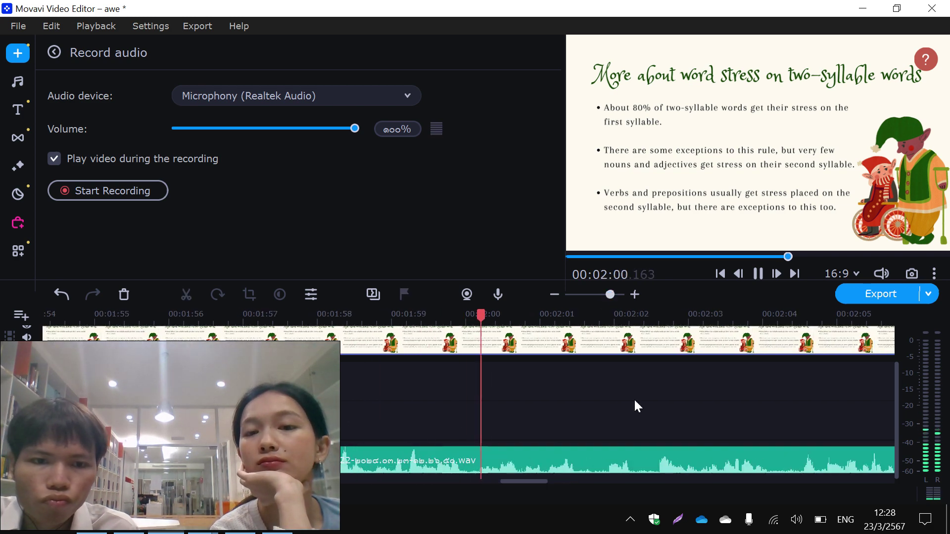
{"action": "left_click", "coordinate": [757, 274]}
{"action": "left_click_drag", "start_coordinate": [317, 469], "coordinate": [338, 473]}
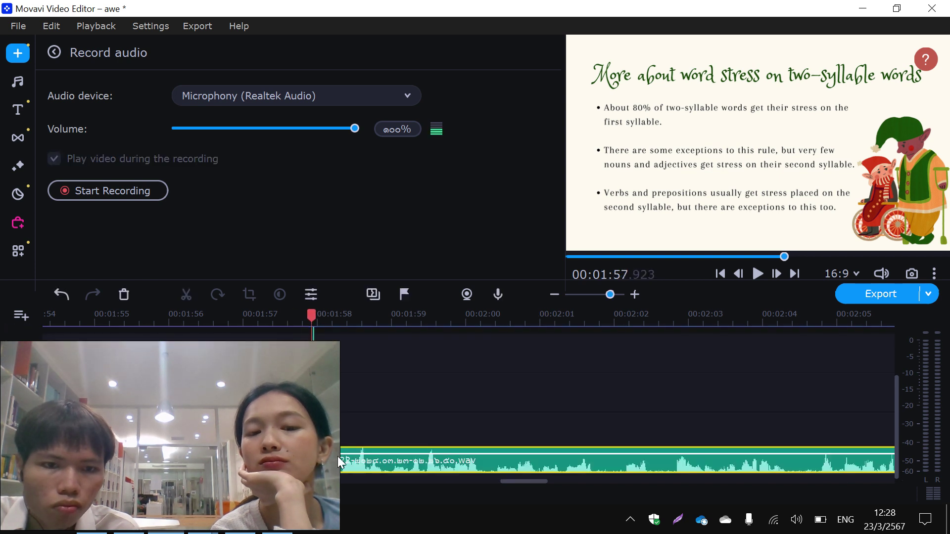
{"action": "left_click", "coordinate": [758, 274]}
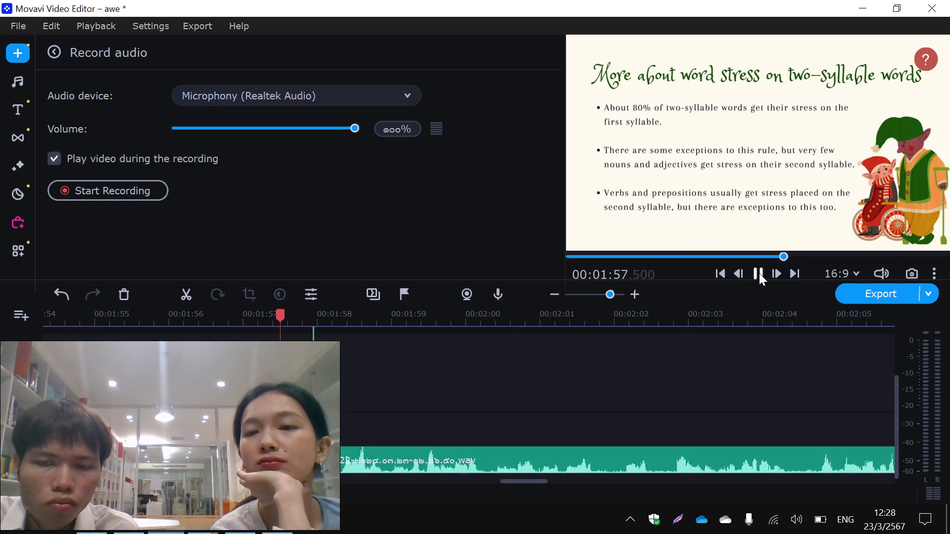
{"action": "left_click", "coordinate": [756, 274]}
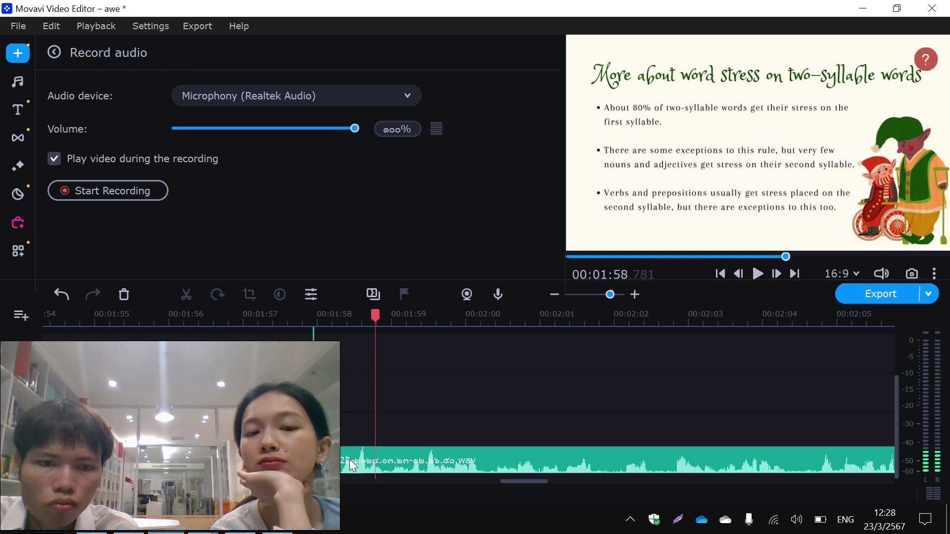
Extend the end of the earlier narration clip to about 1:58.26 and place the new take right after it.
{"action": "key", "text": "space"}
{"action": "scroll", "coordinate": [317, 458], "scroll_direction": "up", "scroll_amount": 2}
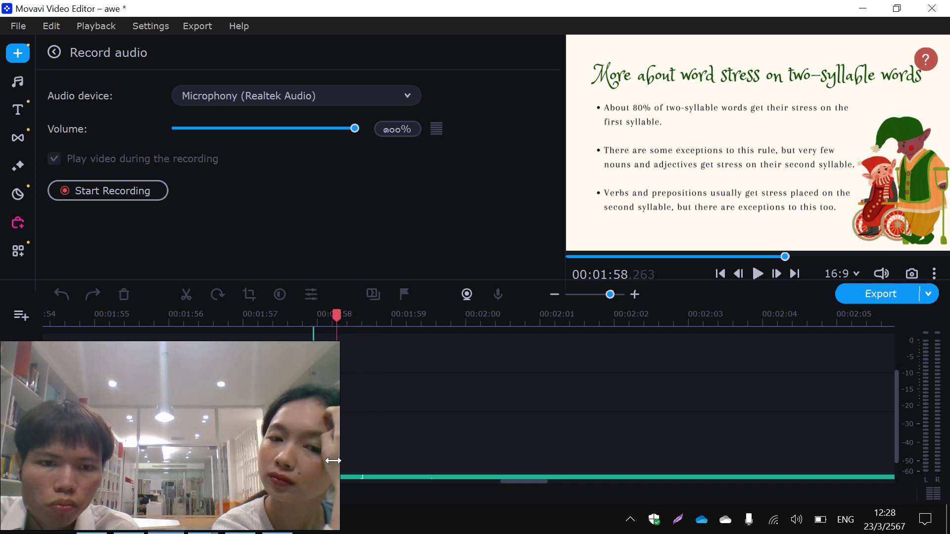
{"action": "key", "text": "space"}
{"action": "left_click", "coordinate": [352, 476]}
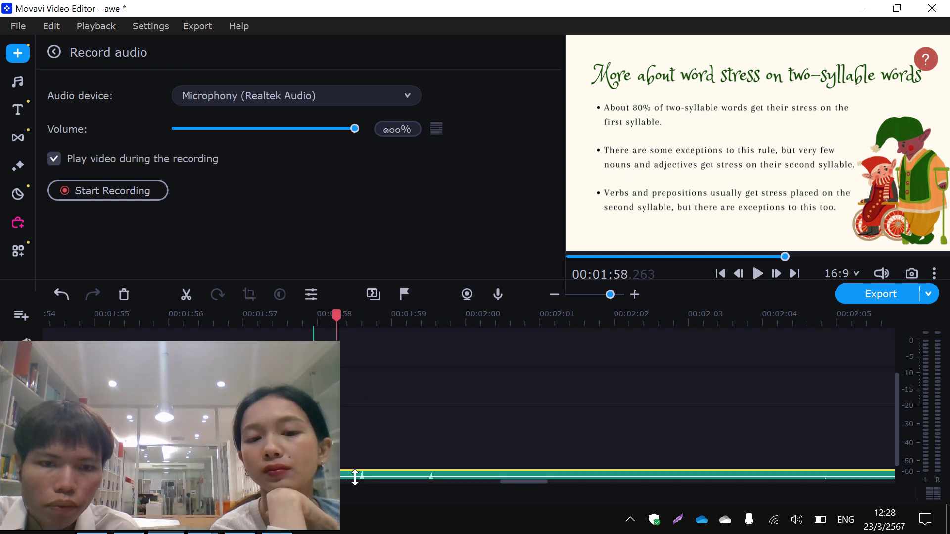
{"action": "scroll", "coordinate": [367, 464], "scroll_direction": "down", "scroll_amount": 2}
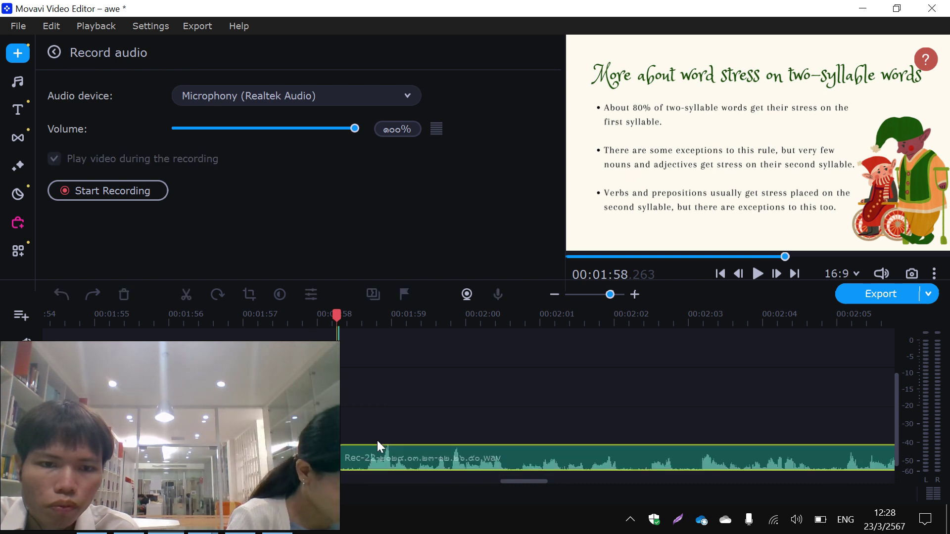
Split the new take at about 1:58.64, delete the piece before the cut and move the rest back to about 1:58.26.
{"action": "left_click", "coordinate": [365, 462]}
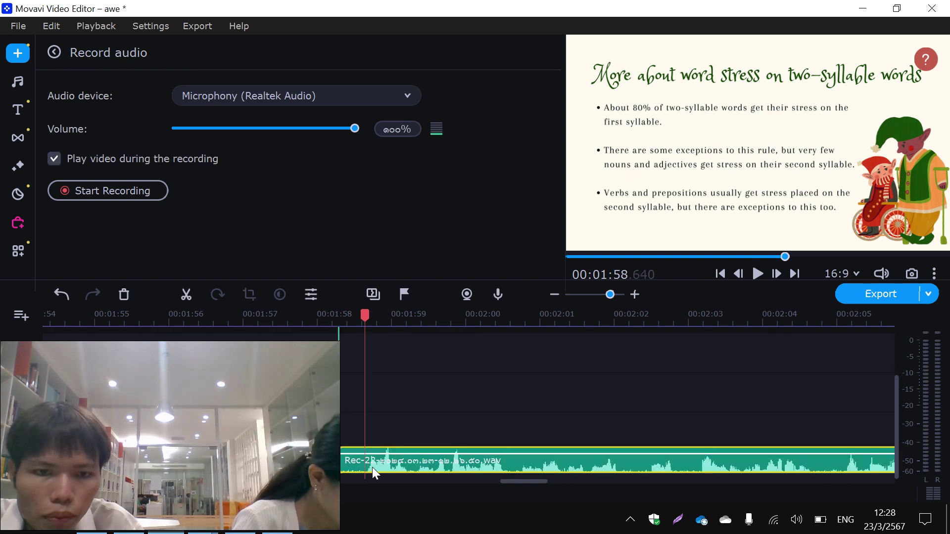
{"action": "left_click", "coordinate": [188, 296]}
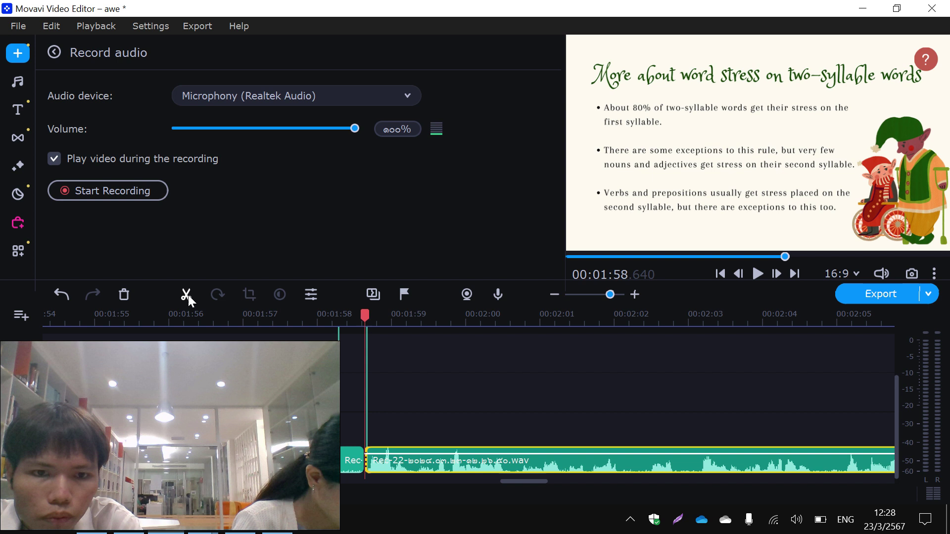
{"action": "left_click", "coordinate": [350, 470]}
{"action": "key", "text": "Delete"}
{"action": "left_click_drag", "start_coordinate": [442, 473], "coordinate": [409, 467]}
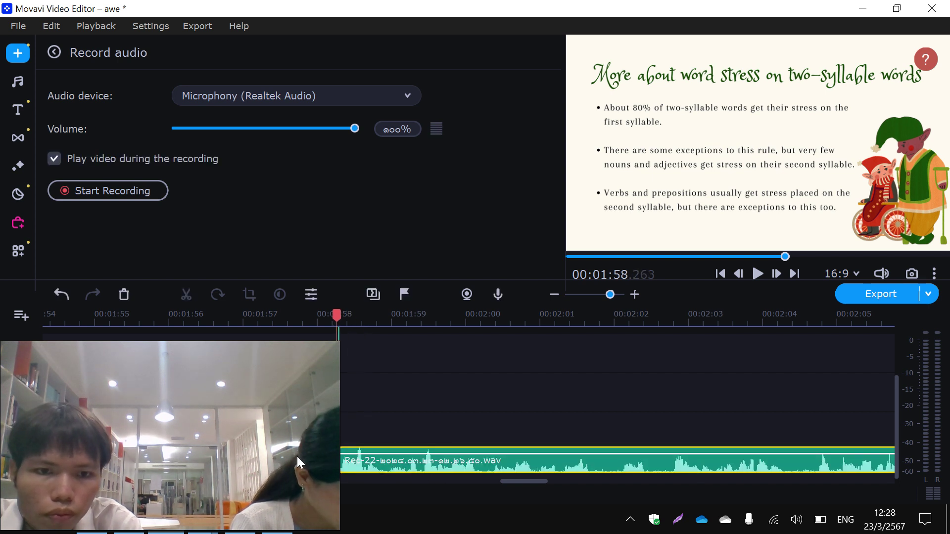
Play back the narration from about one second before the join at 1:58.26.
{"action": "left_click", "coordinate": [248, 457]}
{"action": "key", "text": "space"}
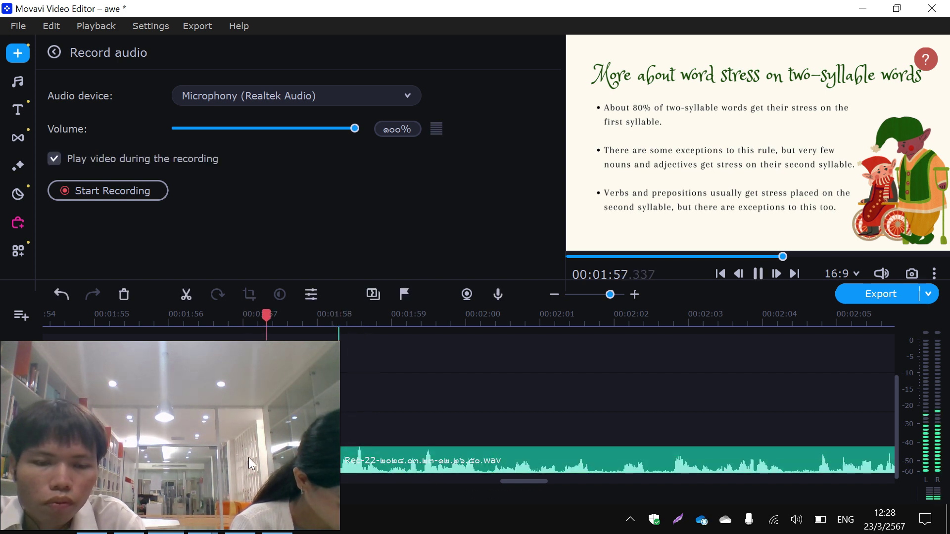
{"action": "left_click", "coordinate": [210, 463]}
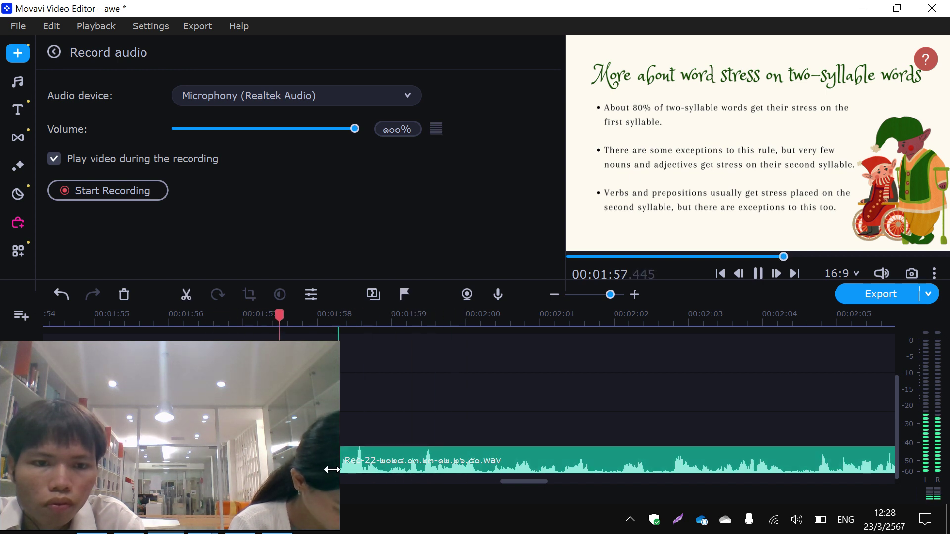
Move the new take slightly later, extend the earlier clip to about 1:58.43 to meet it and play back the join.
{"action": "left_click_drag", "start_coordinate": [350, 468], "coordinate": [361, 467]}
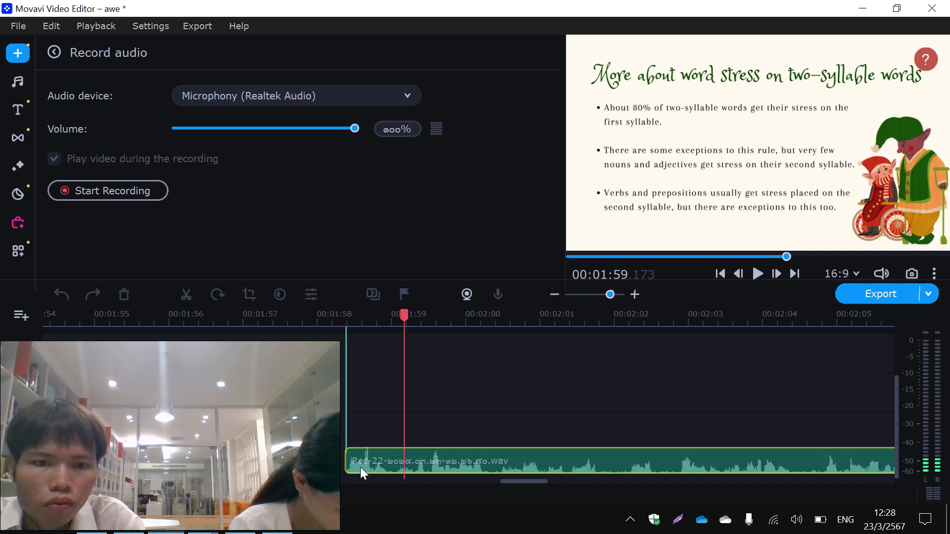
{"action": "left_click", "coordinate": [326, 464]}
{"action": "left_click", "coordinate": [333, 464]}
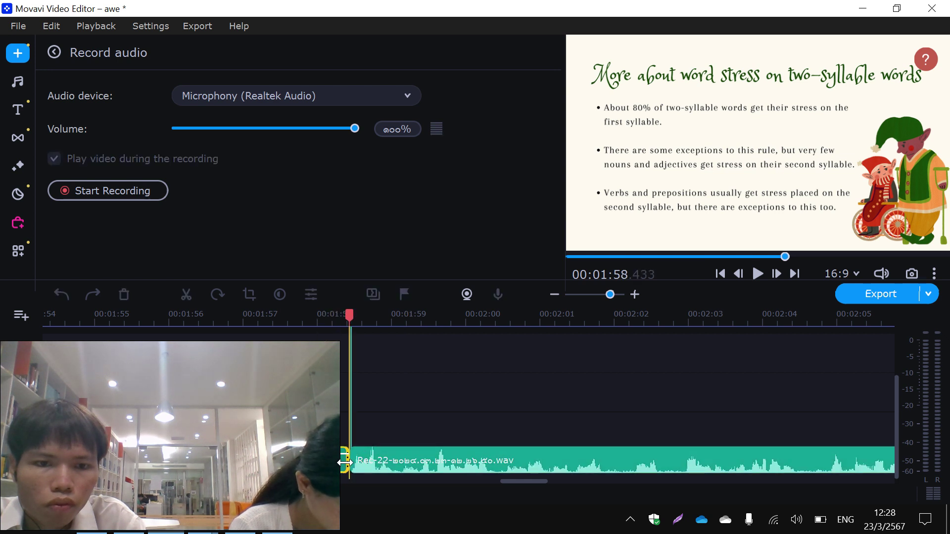
{"action": "left_click", "coordinate": [226, 461]}
{"action": "key", "text": "space"}
{"action": "left_click", "coordinate": [459, 403]}
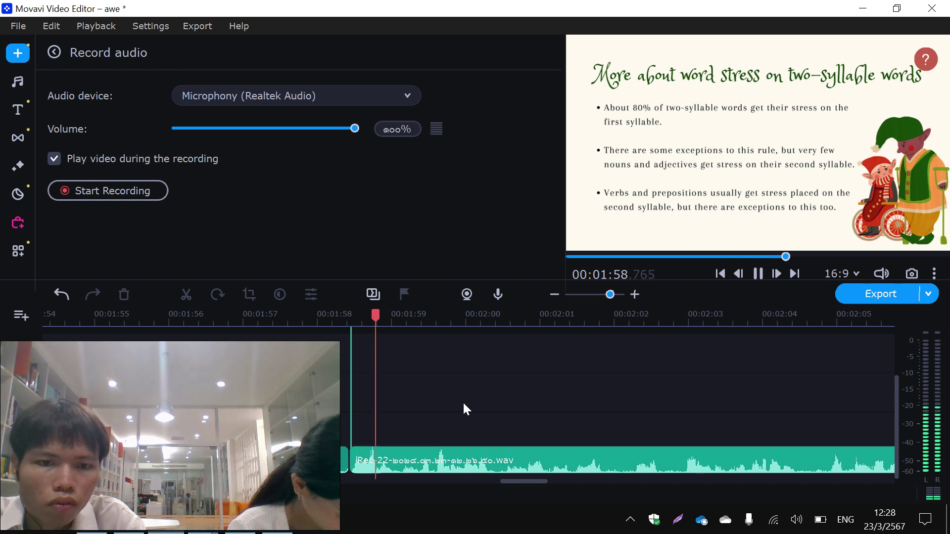
Cut the earlier narration clip at about 1:58.33, remove its tail piece and move the new take against the cut.
{"action": "left_click", "coordinate": [340, 465]}
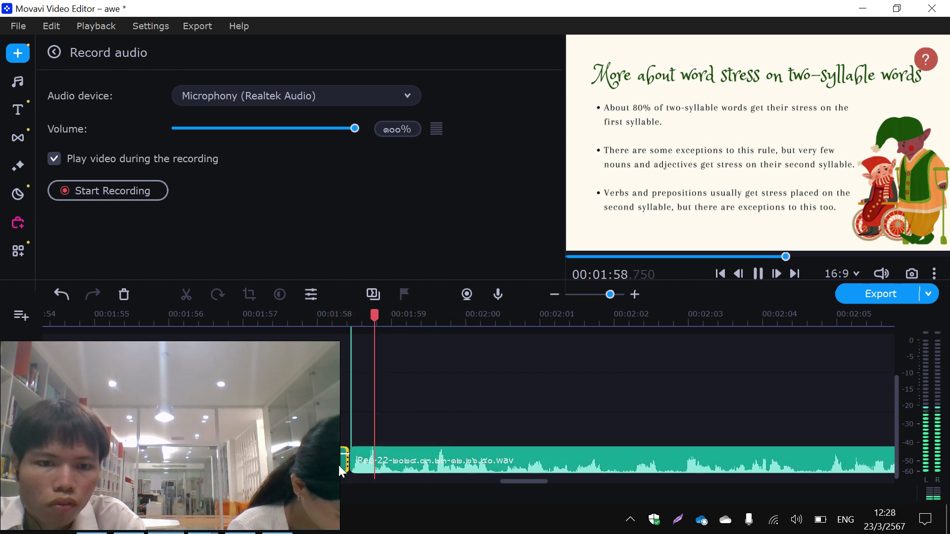
{"action": "left_click", "coordinate": [340, 465]}
{"action": "left_click", "coordinate": [344, 462]}
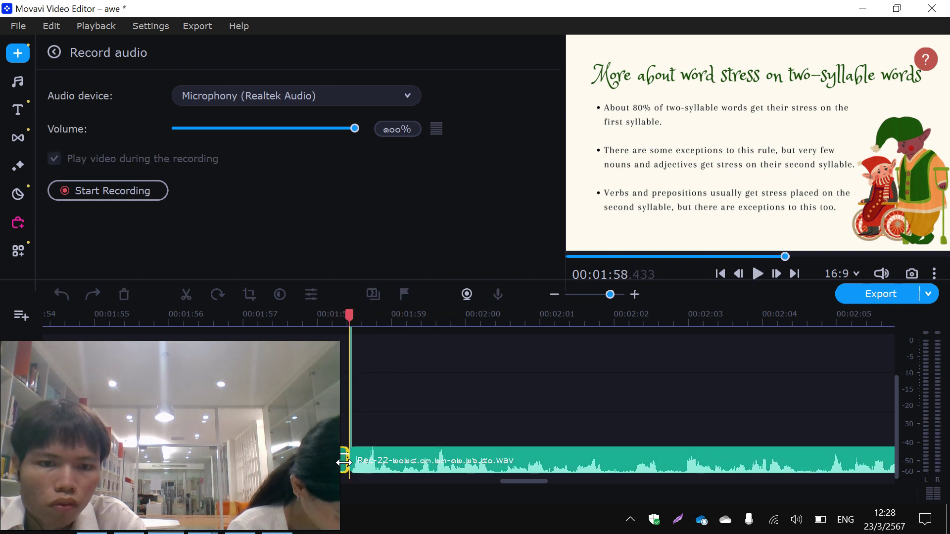
{"action": "left_click", "coordinate": [340, 461]}
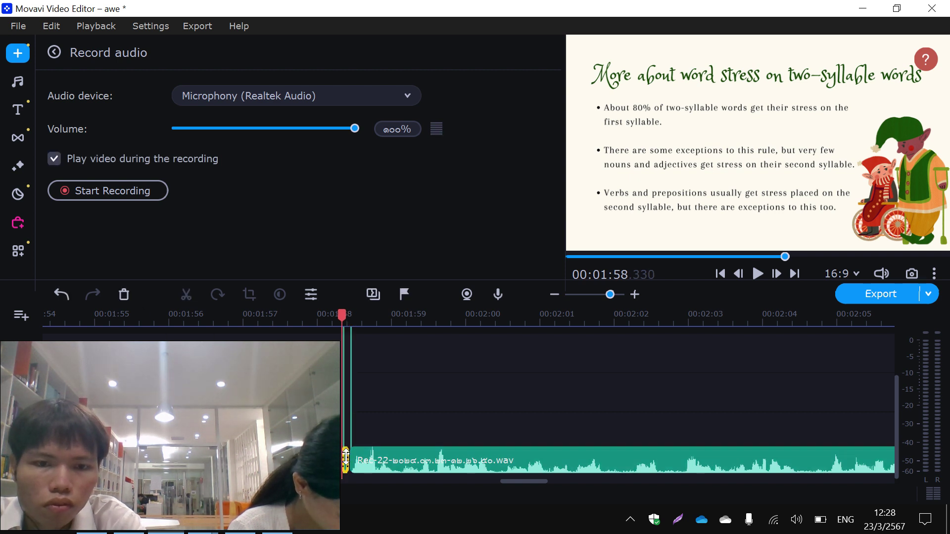
{"action": "left_click_drag", "start_coordinate": [390, 463], "coordinate": [278, 465]}
{"action": "key", "text": "space"}
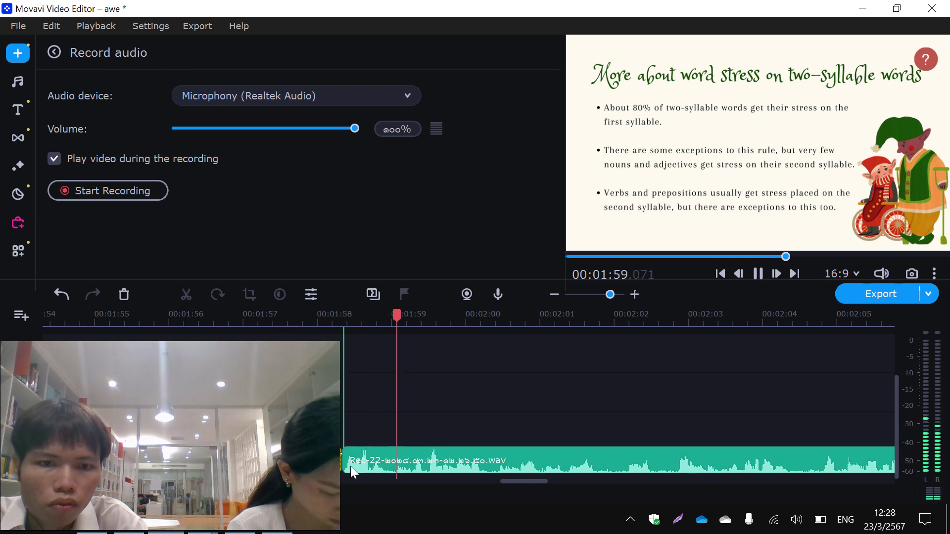
Move the new take against the cut at about 1:58.33 and play back the narration through to its end.
{"action": "left_click_drag", "start_coordinate": [350, 466], "coordinate": [367, 479]}
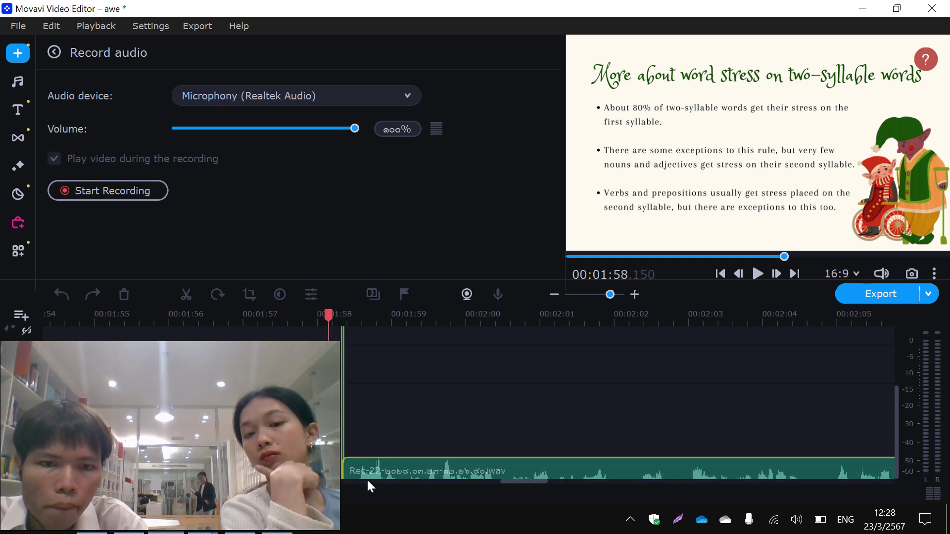
{"action": "key", "text": "space"}
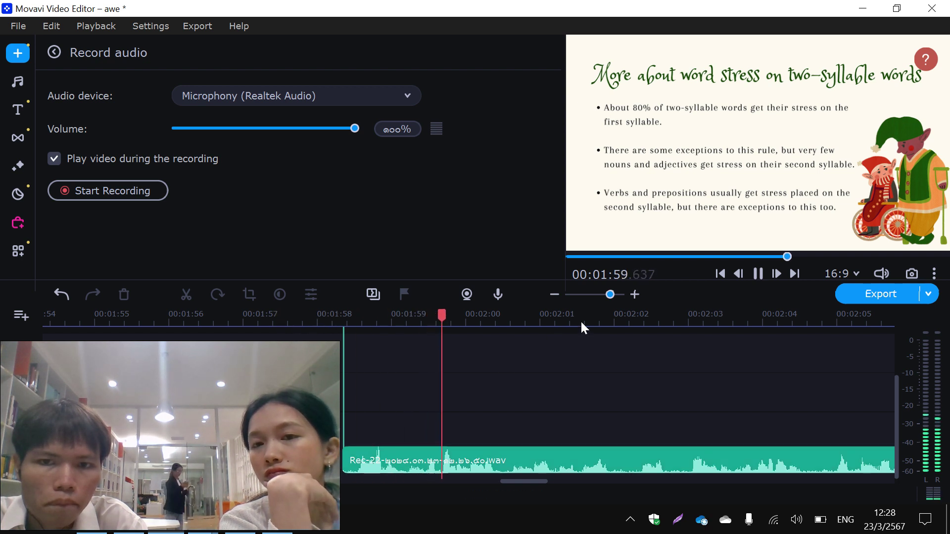
{"action": "left_click_drag", "start_coordinate": [611, 295], "coordinate": [601, 294]}
{"action": "left_click_drag", "start_coordinate": [898, 394], "coordinate": [899, 374]}
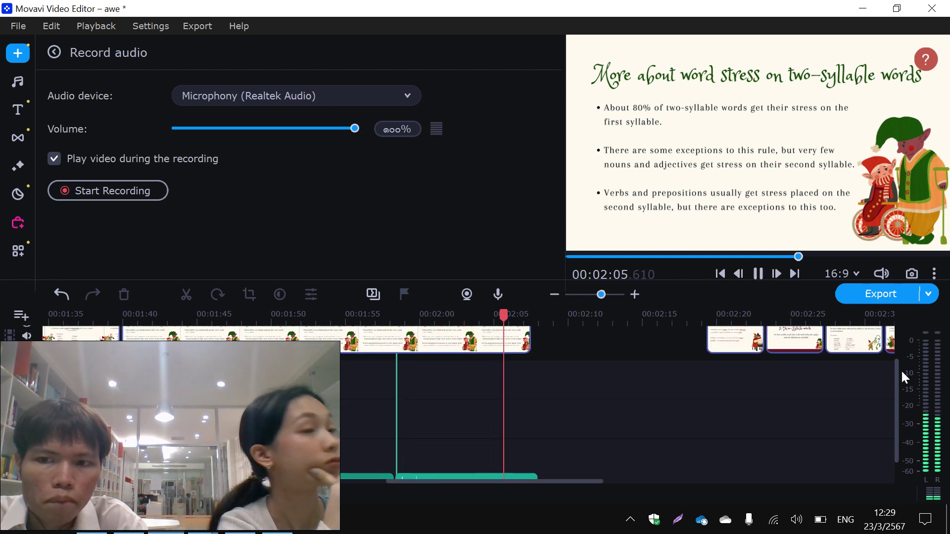
{"action": "left_click_drag", "start_coordinate": [895, 376], "coordinate": [897, 381]}
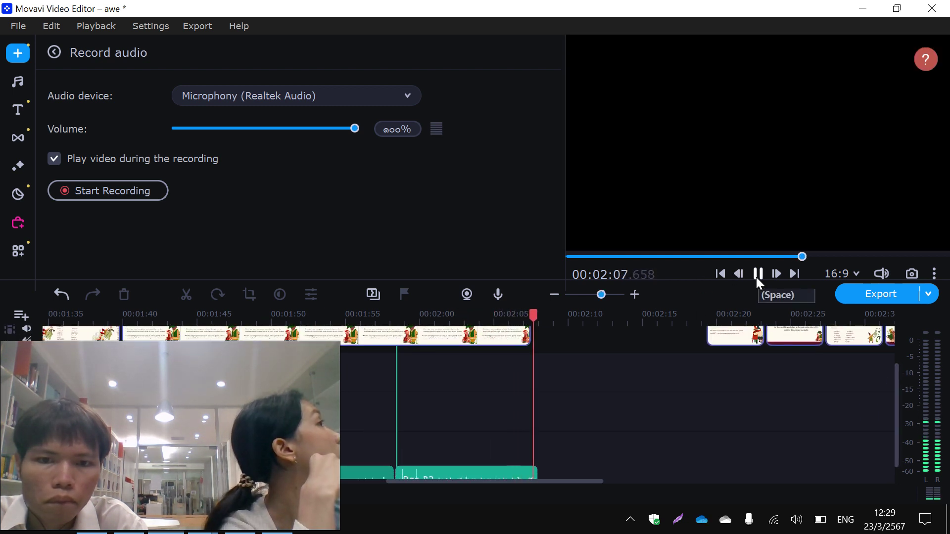
{"action": "left_click", "coordinate": [756, 277]}
Extend the "More about word stress" slide to the narration's end at about 2:08.02 and stretch the EXAMPLES slide from there to about 2:25.87.
{"action": "left_click_drag", "start_coordinate": [530, 338], "coordinate": [538, 337]}
{"action": "left_click_drag", "start_coordinate": [898, 430], "coordinate": [895, 444]}
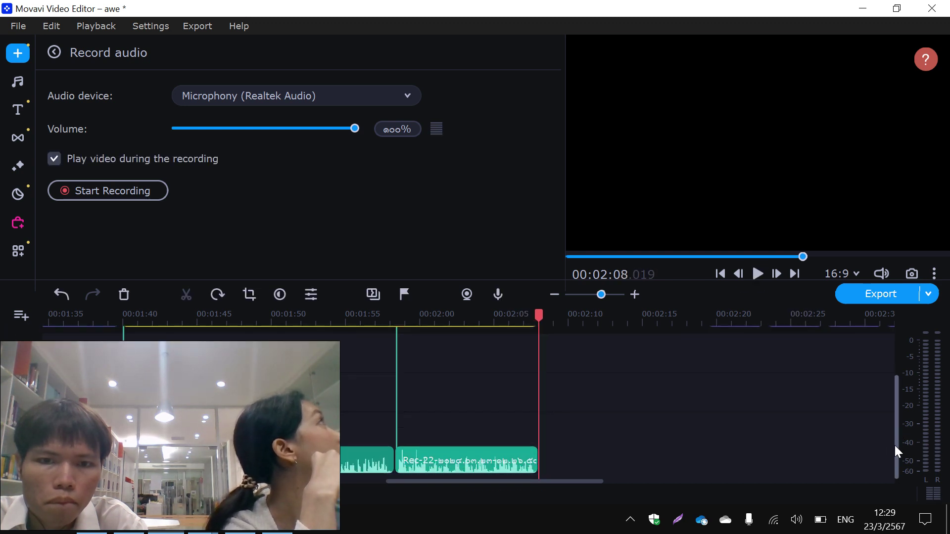
{"action": "left_click_drag", "start_coordinate": [478, 419], "coordinate": [333, 455]}
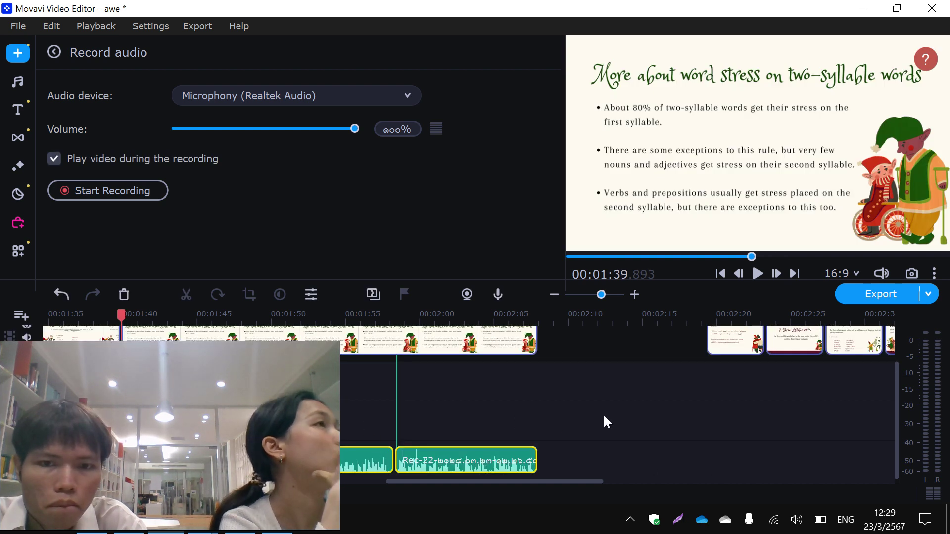
{"action": "left_click_drag", "start_coordinate": [892, 390], "coordinate": [897, 378]}
{"action": "left_click_drag", "start_coordinate": [721, 351], "coordinate": [811, 365]}
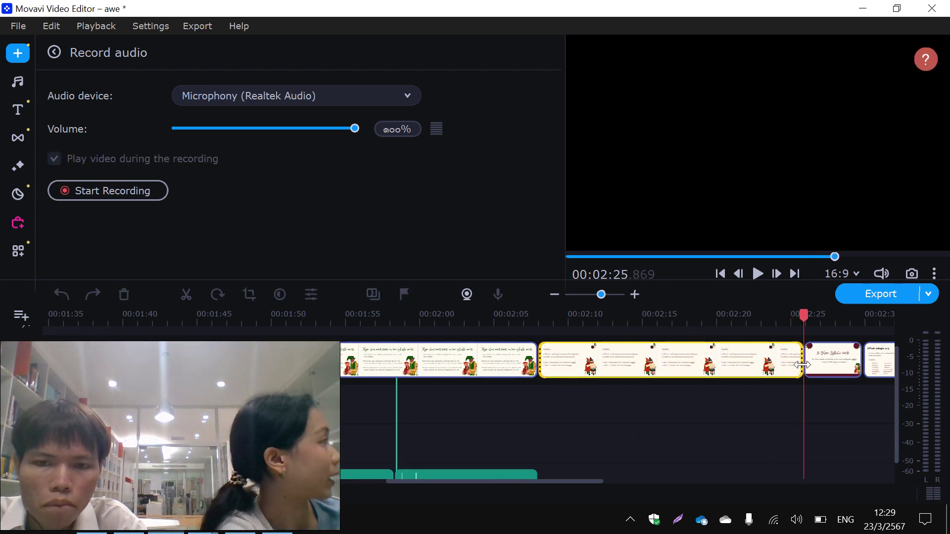
Place the playhead at the start of the EXAMPLES slide, about 2:08.00, and open audio recording.
{"action": "left_click", "coordinate": [540, 358]}
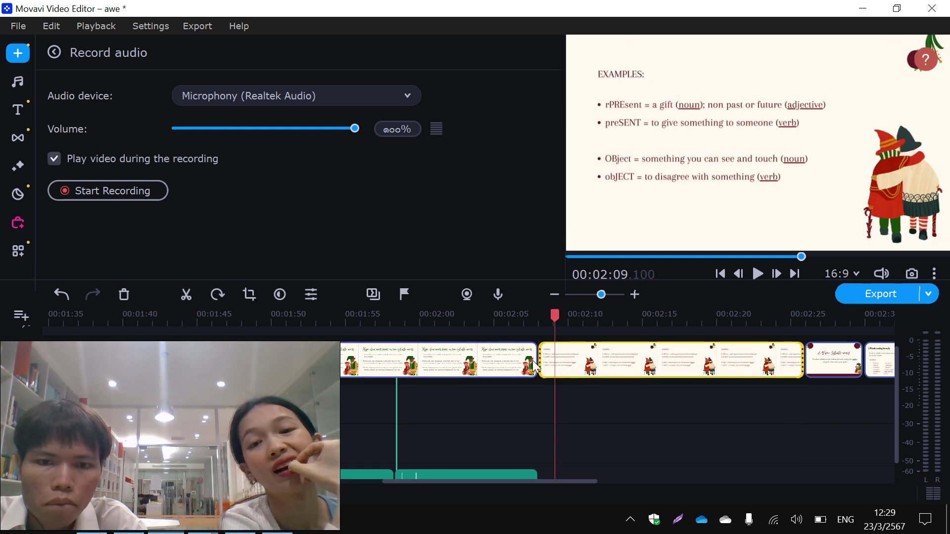
{"action": "left_click", "coordinate": [531, 366]}
{"action": "left_click", "coordinate": [544, 364]}
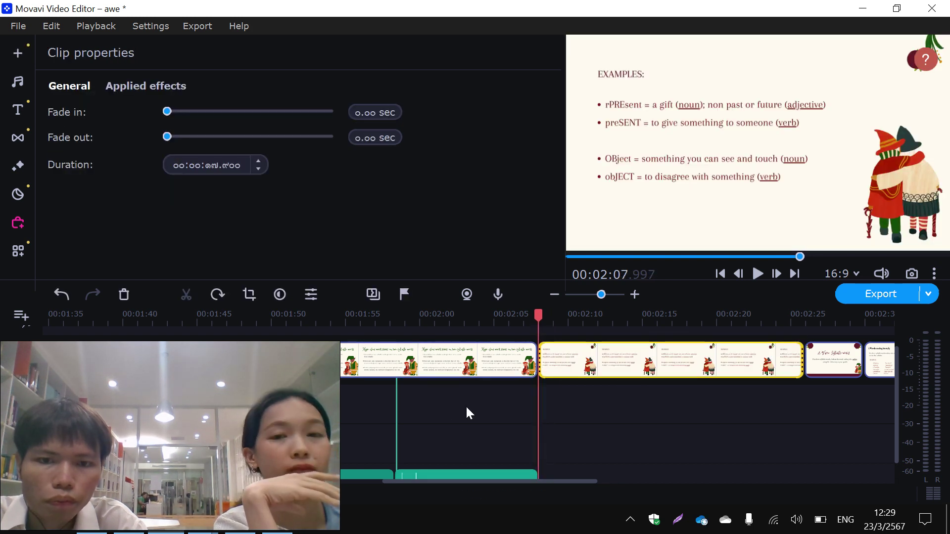
{"action": "left_click", "coordinate": [20, 50]}
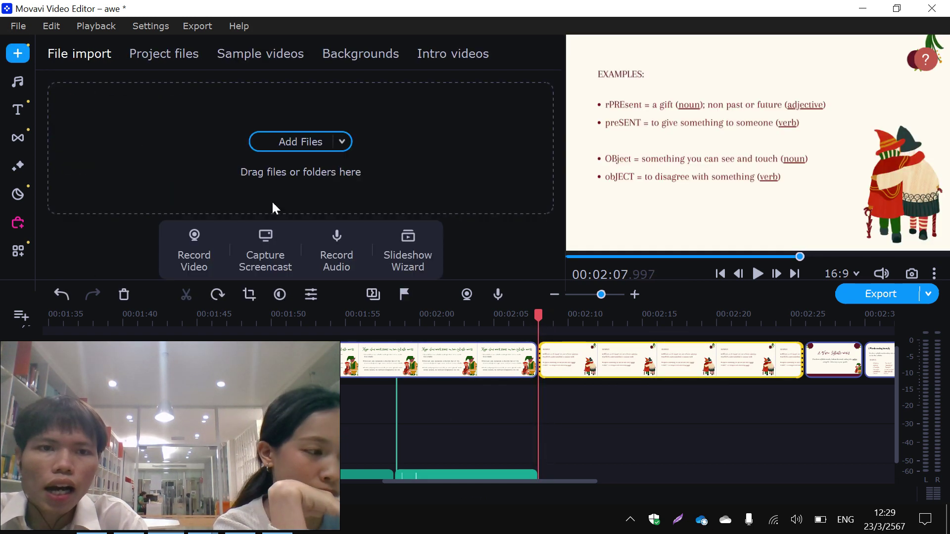
{"action": "left_click", "coordinate": [333, 256]}
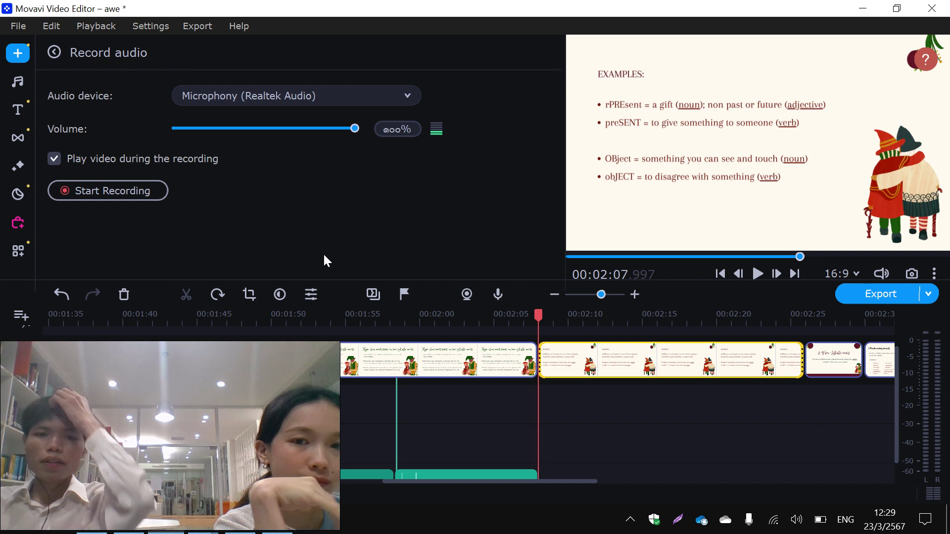
{"action": "left_click", "coordinate": [124, 189]}
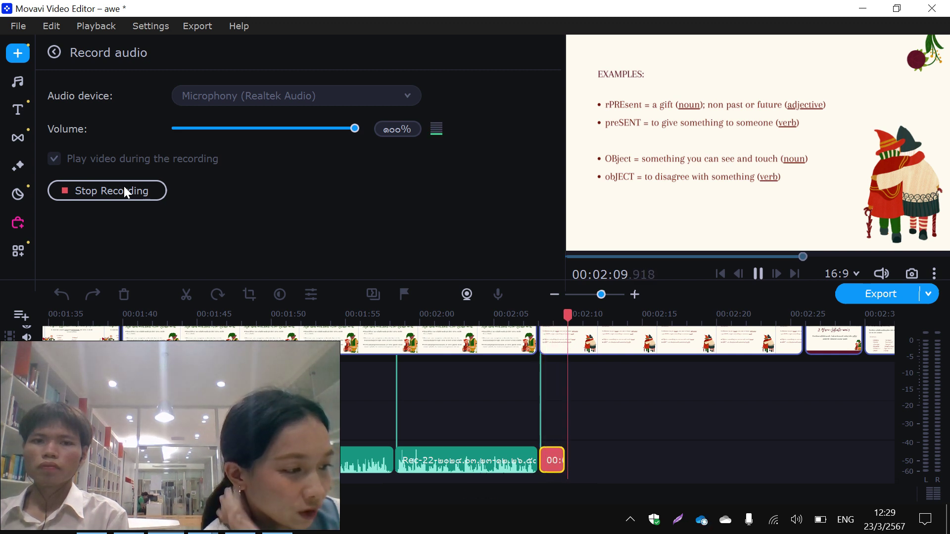
{"action": "left_click", "coordinate": [124, 186]}
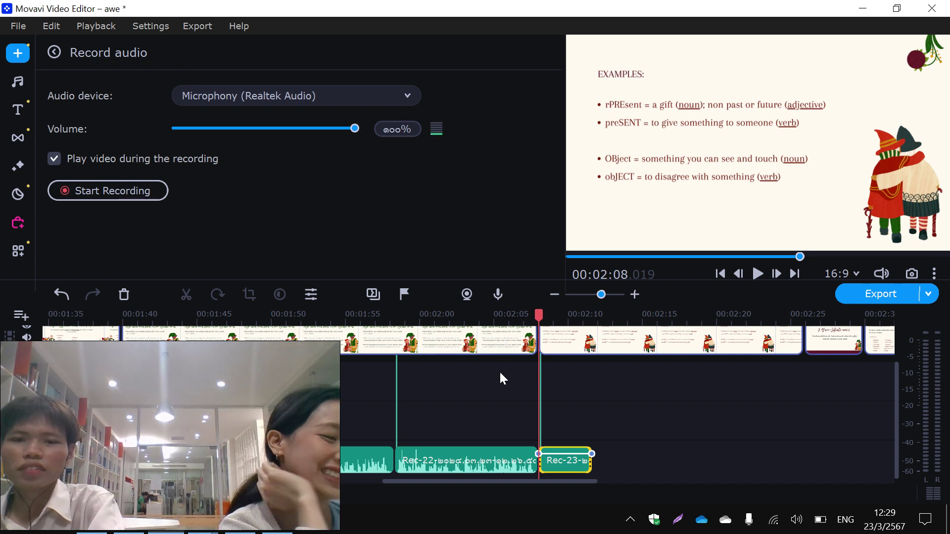
{"action": "key", "text": "Delete"}
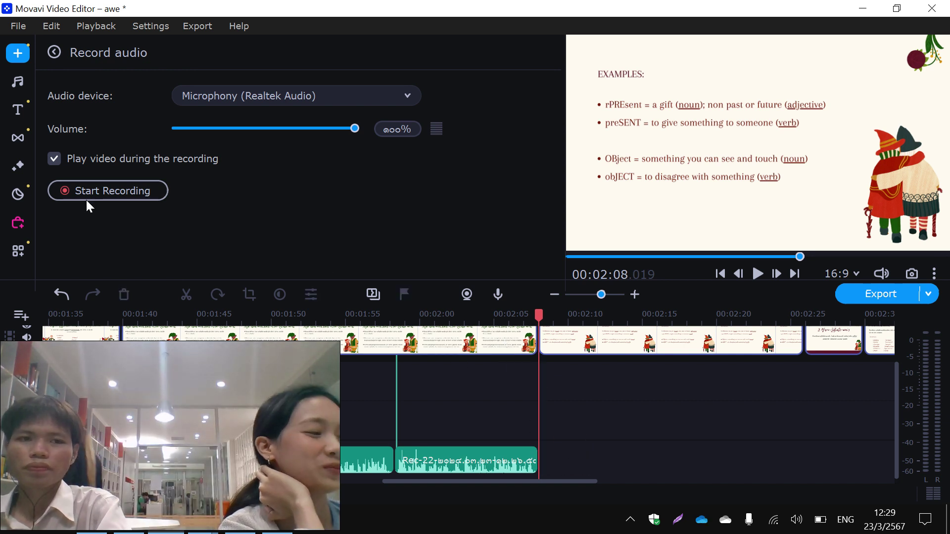
{"action": "left_click", "coordinate": [75, 191]}
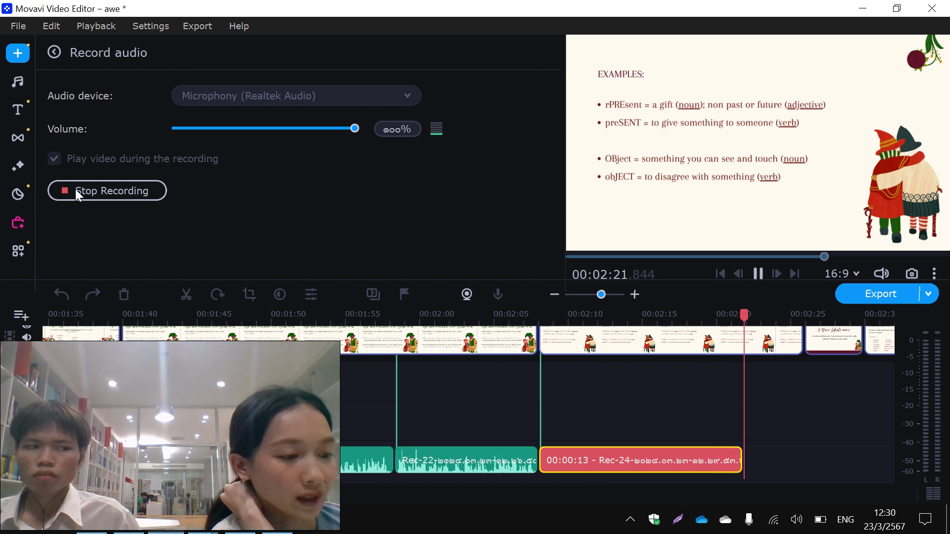
{"action": "left_click", "coordinate": [757, 275]}
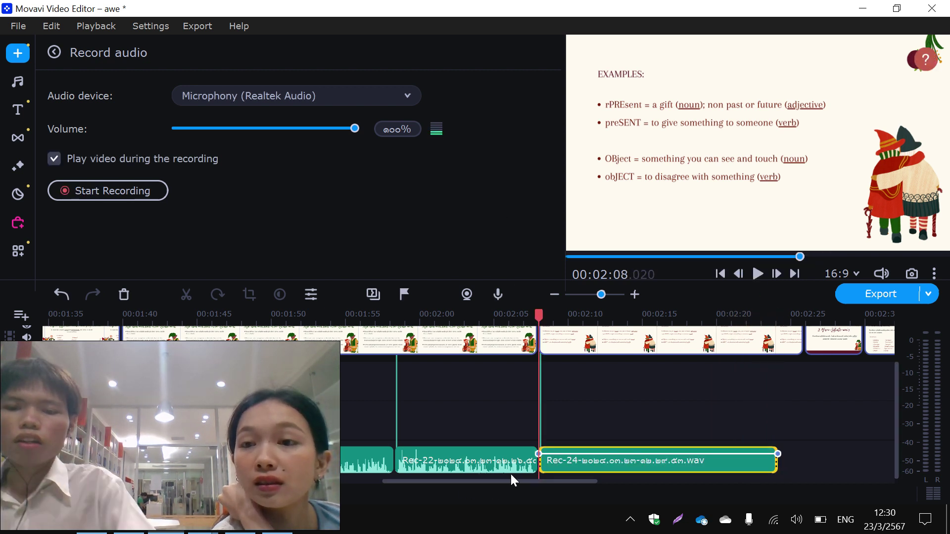
{"action": "left_click", "coordinate": [558, 466]}
{"action": "key", "text": "Delete"}
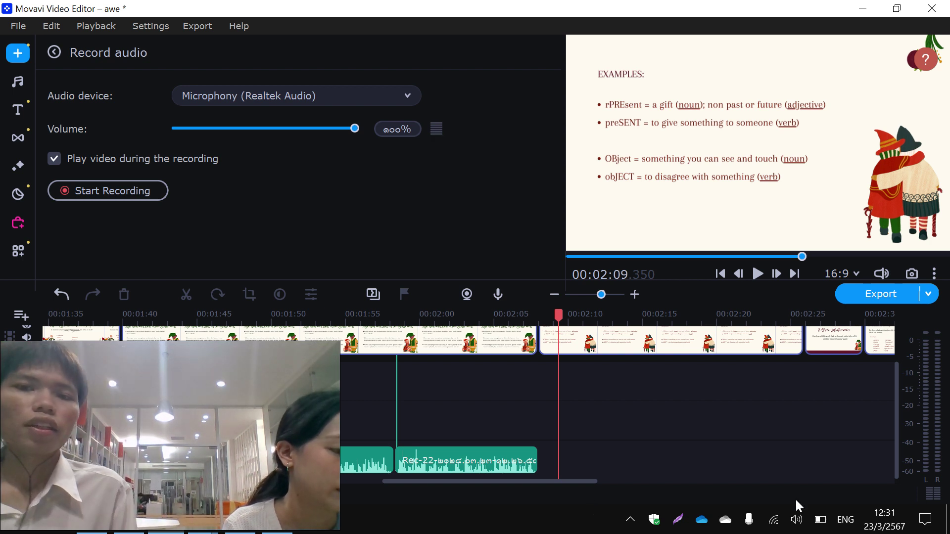
Record a voice-over take of about 27.8 seconds for the EXAMPLES slide, starting at 2:08.00.
{"action": "left_click", "coordinate": [538, 319]}
{"action": "left_click", "coordinate": [535, 321]}
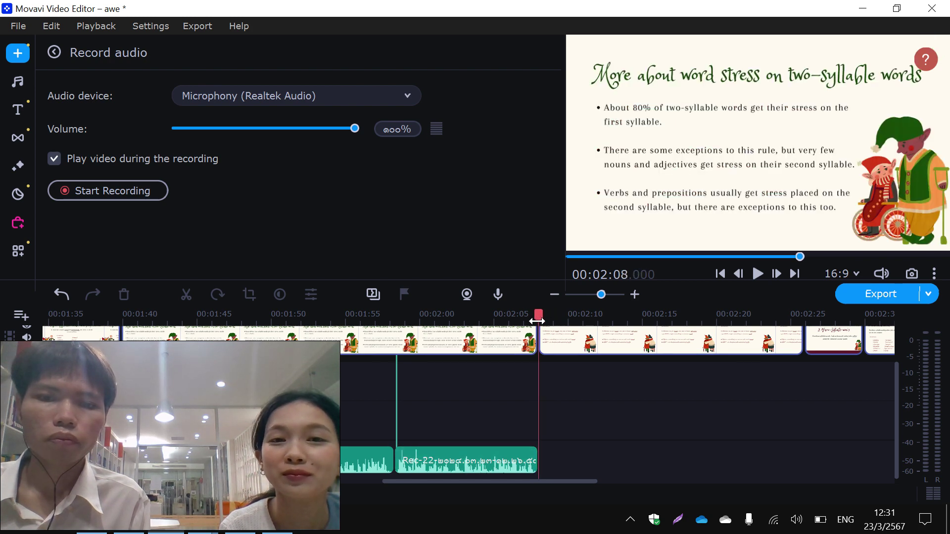
{"action": "left_click", "coordinate": [109, 193]}
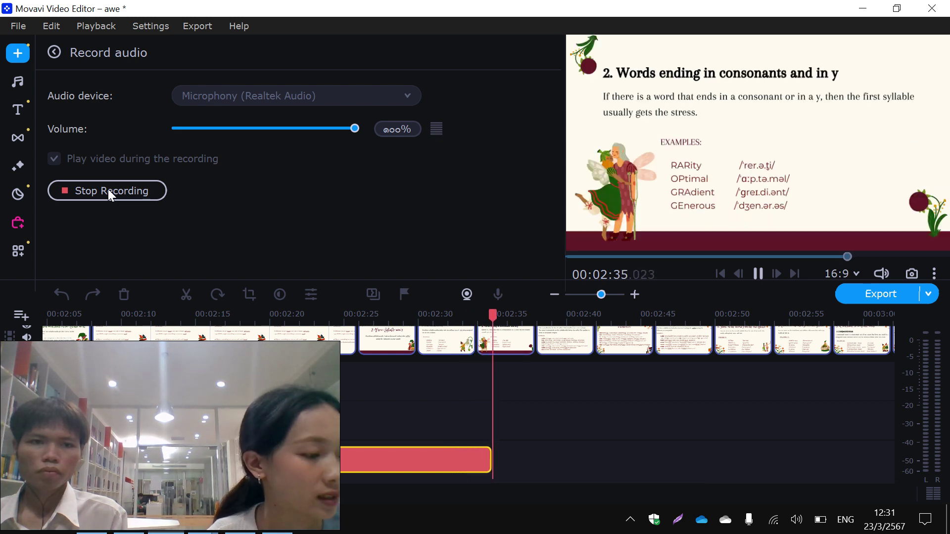
{"action": "left_click", "coordinate": [107, 191]}
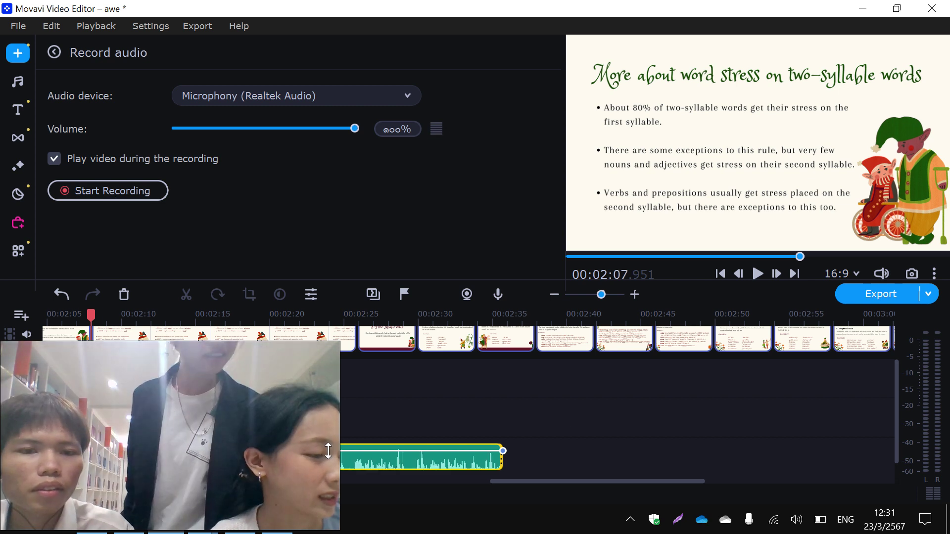
Play back the second half of the new narration take, then replay it from about 2:17.80 past its end.
{"action": "left_click", "coordinate": [336, 466]}
{"action": "left_click", "coordinate": [758, 273]}
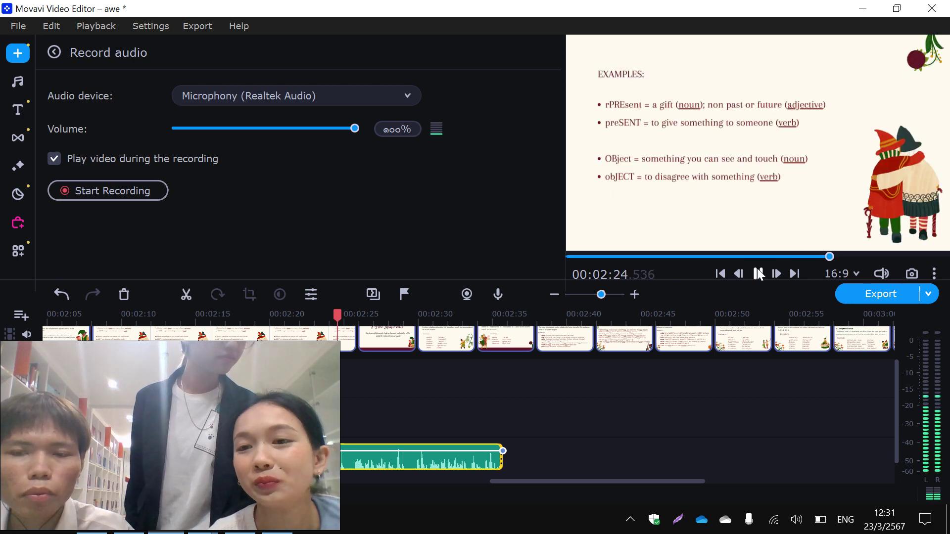
{"action": "left_click", "coordinate": [308, 462]}
{"action": "mouse_move", "coordinate": [881, 274]}
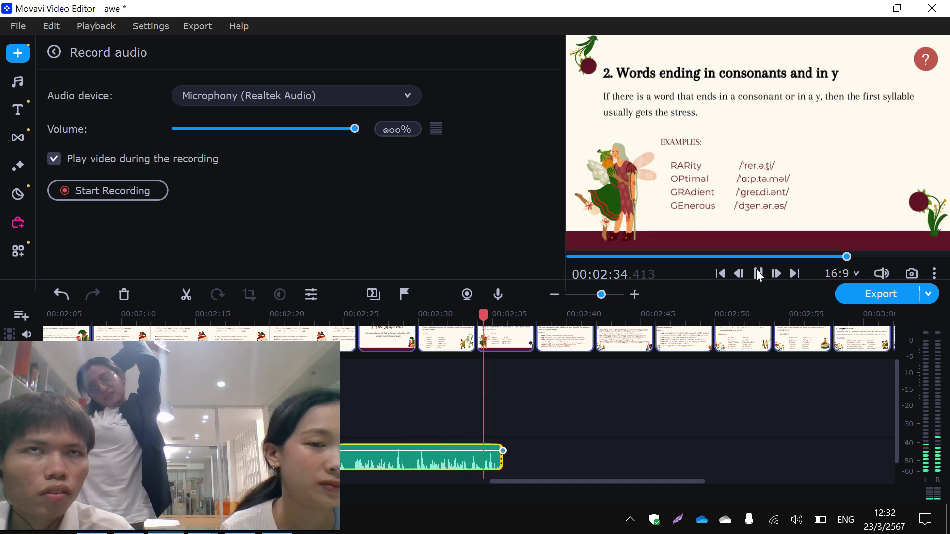
{"action": "left_click", "coordinate": [757, 273]}
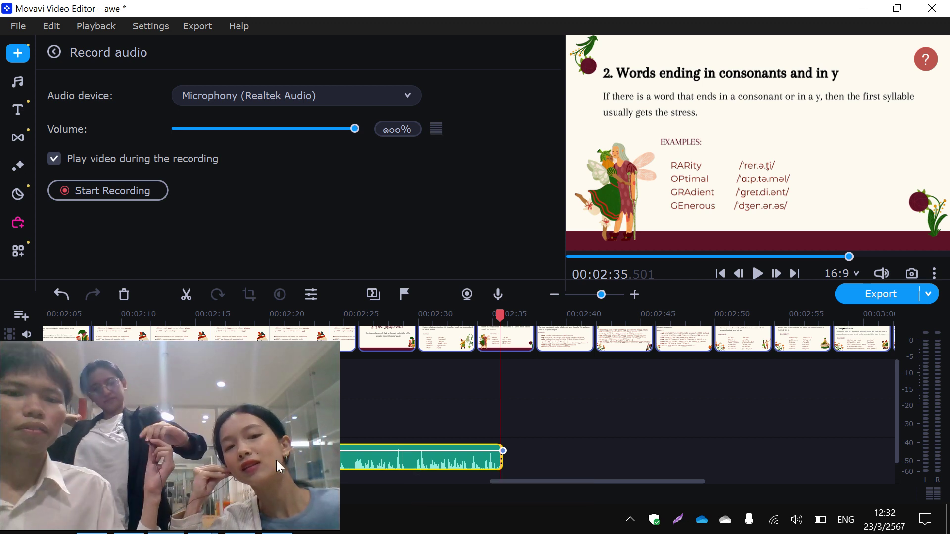
{"action": "left_click", "coordinate": [237, 464]}
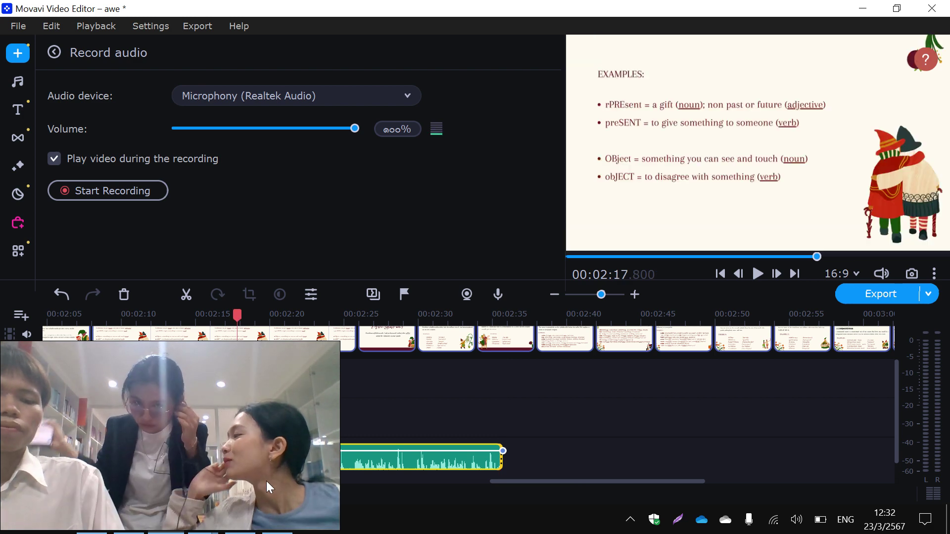
{"action": "key", "text": "space"}
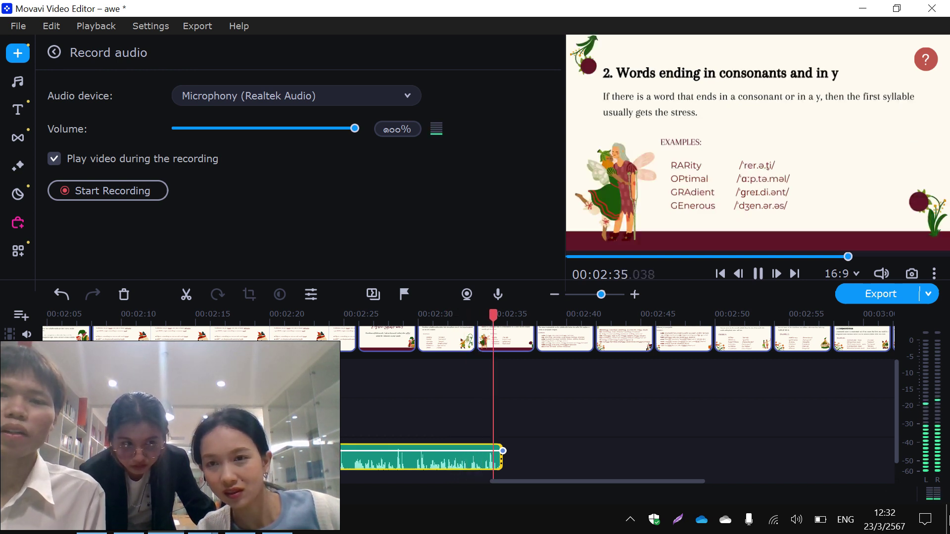
{"action": "left_click", "coordinate": [761, 274]}
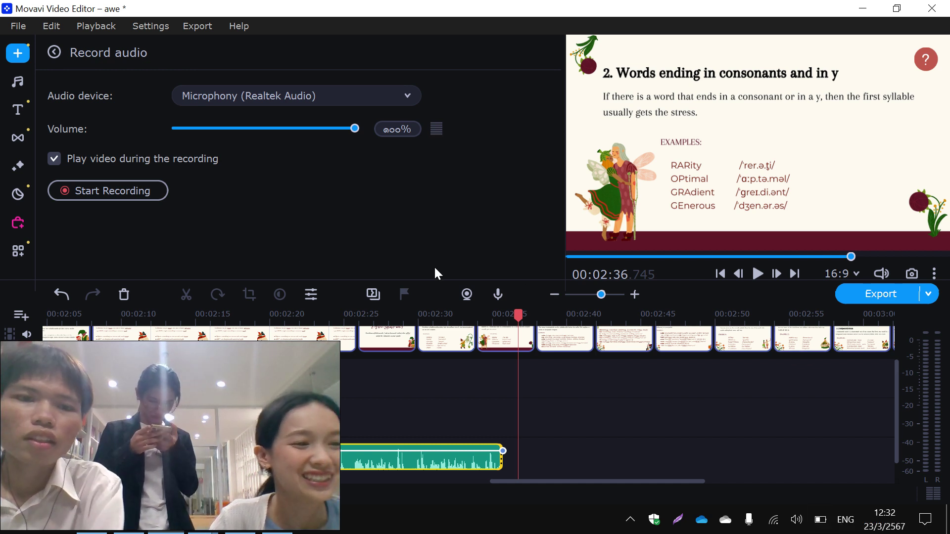
Extend the EXAMPLES slide to the end of the new narration take at about 2:35.7 and play back the transition into the following slide.
{"action": "left_click", "coordinate": [350, 345]}
{"action": "left_click_drag", "start_coordinate": [349, 345], "coordinate": [503, 366]}
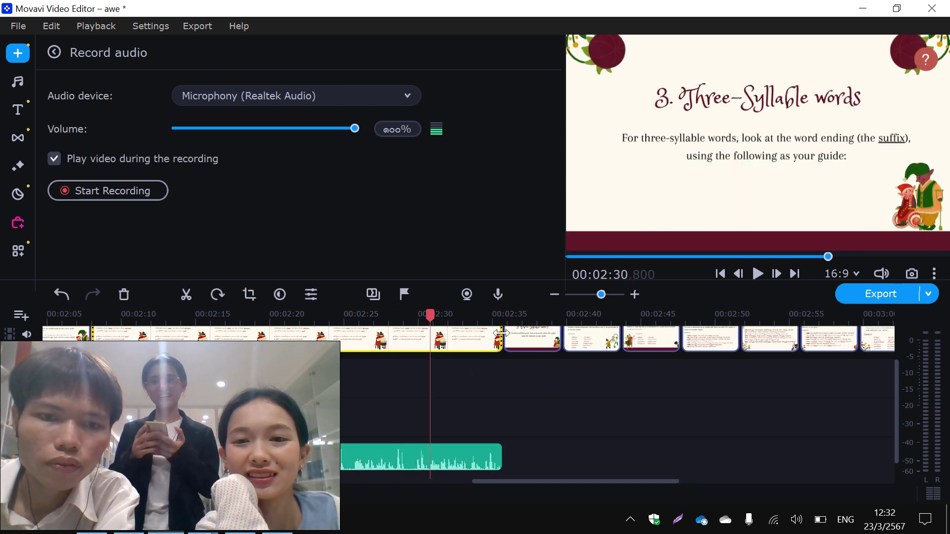
{"action": "left_click", "coordinate": [759, 274]}
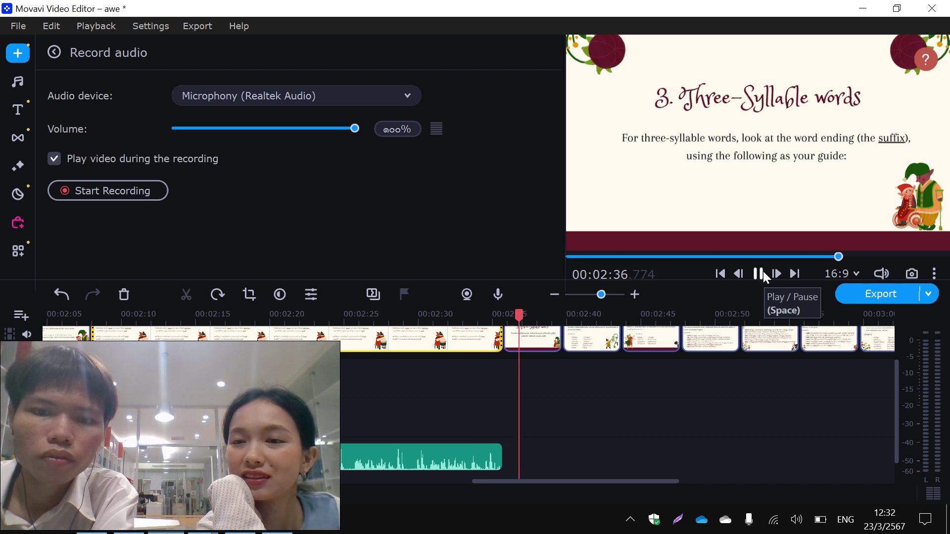
Replay the final moments of the EXAMPLES narration several times from around 2:35 across the transition into the following slide.
{"action": "left_click", "coordinate": [488, 463]}
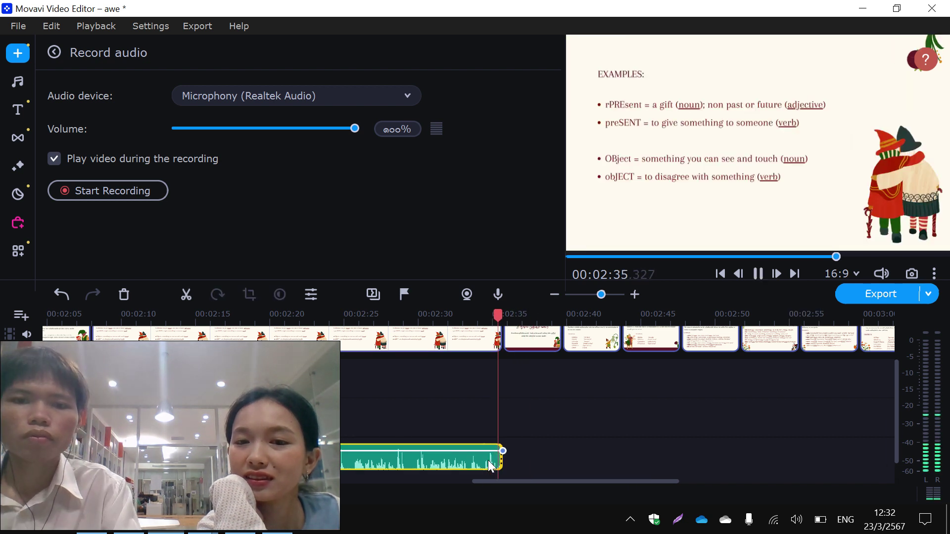
{"action": "left_click", "coordinate": [489, 462]}
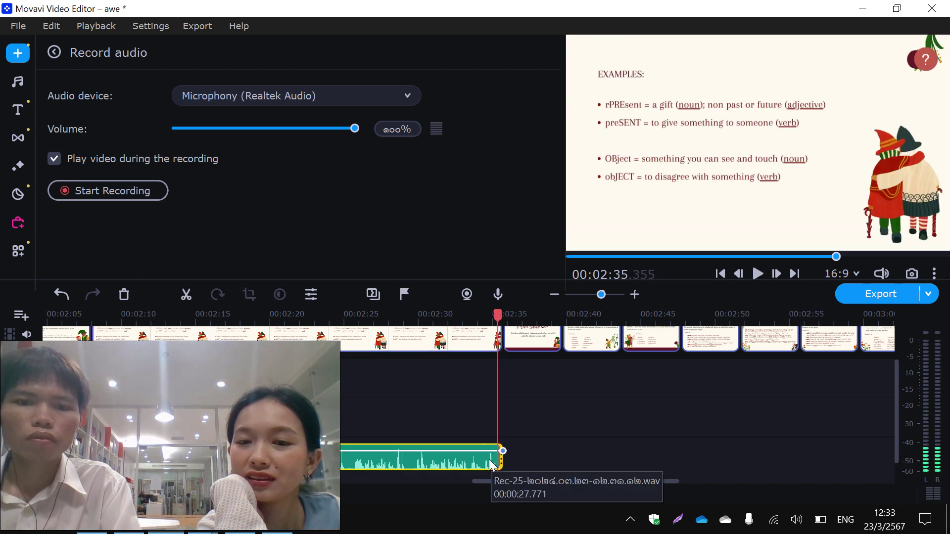
{"action": "key", "text": "space"}
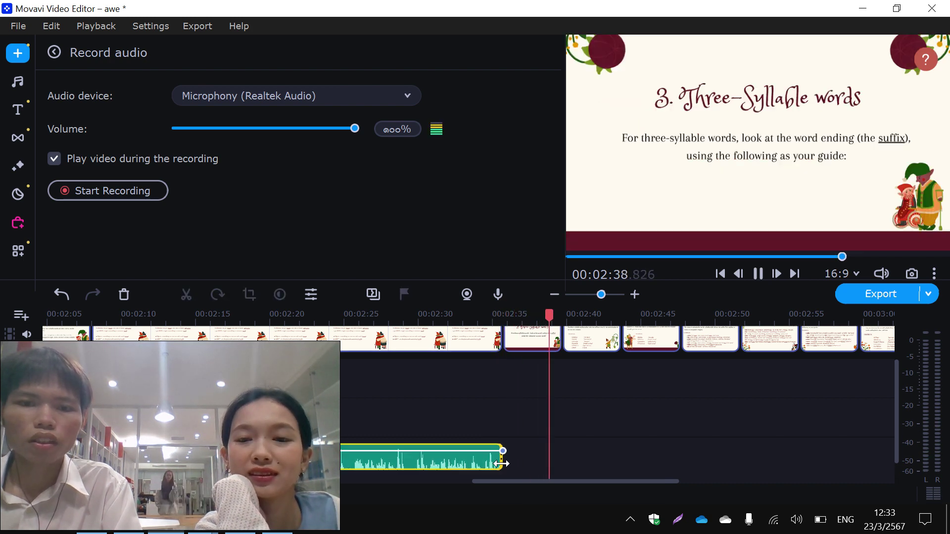
{"action": "left_click", "coordinate": [494, 465]}
{"action": "key", "text": "space"}
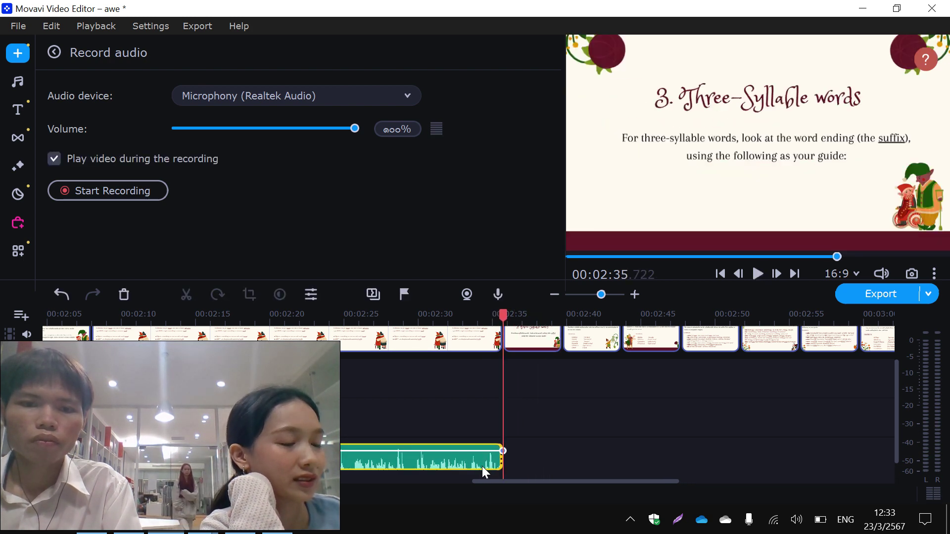
{"action": "left_click", "coordinate": [476, 471]}
{"action": "key", "text": "space"}
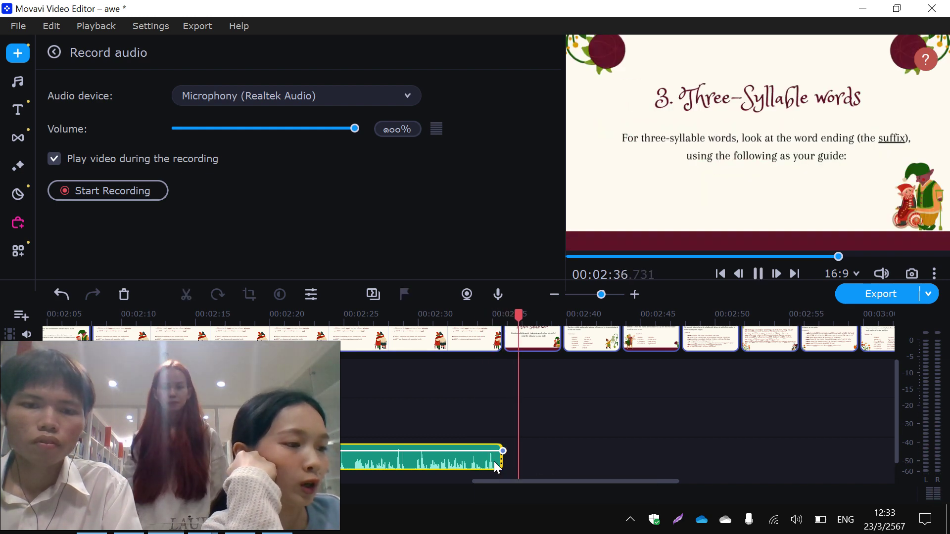
{"action": "left_click", "coordinate": [500, 463]}
{"action": "key", "text": "space"}
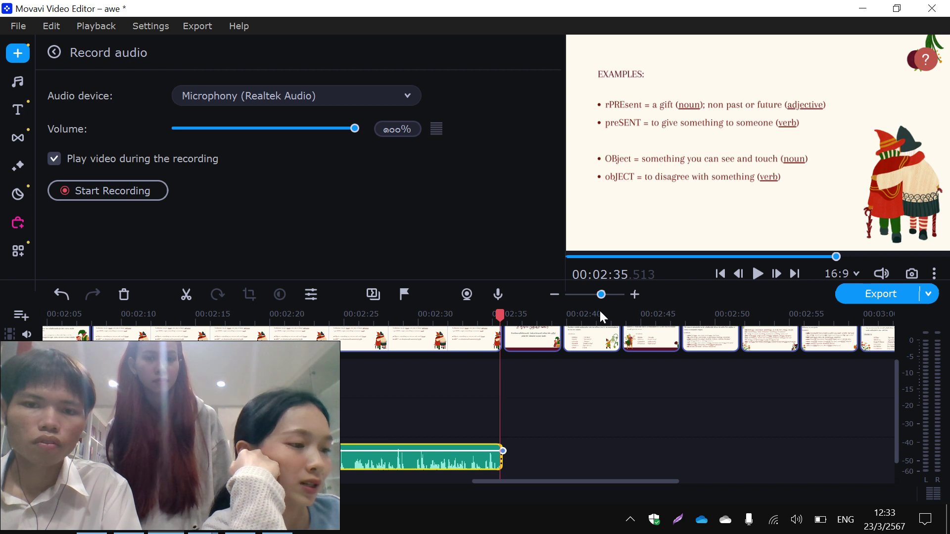
Play the narration from about 2:35.04, then split it at 2:35.235 and delete the leftover tail.
{"action": "left_click_drag", "start_coordinate": [602, 293], "coordinate": [614, 294]}
{"action": "left_click", "coordinate": [305, 467]}
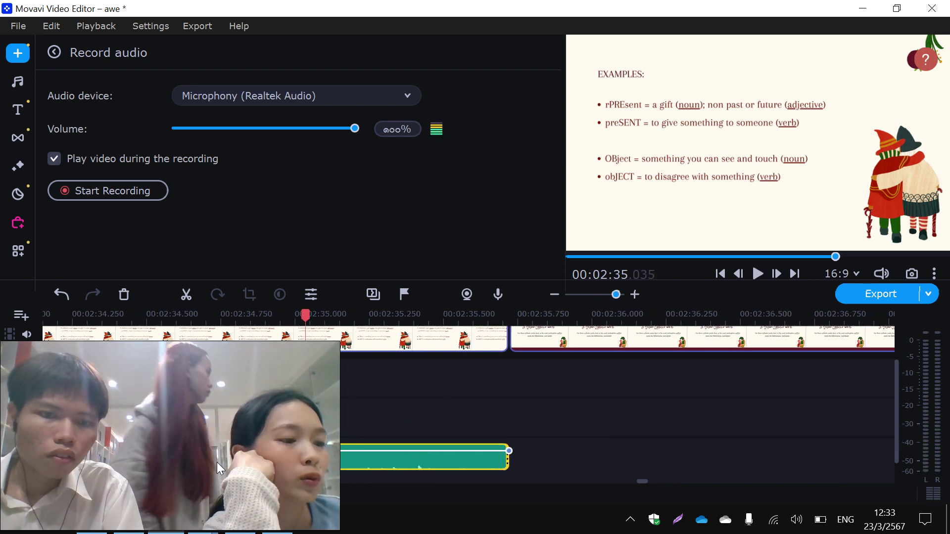
{"action": "key", "text": "space"}
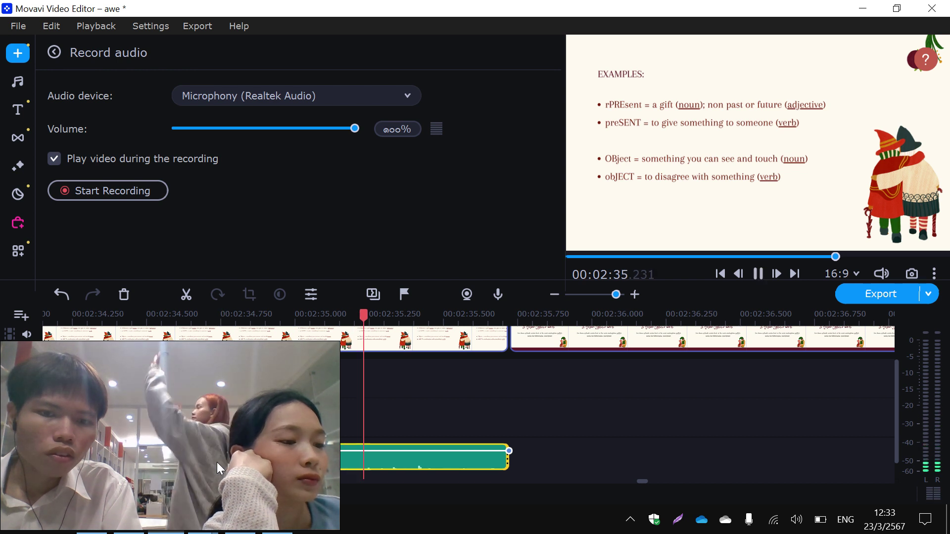
{"action": "key", "text": "space"}
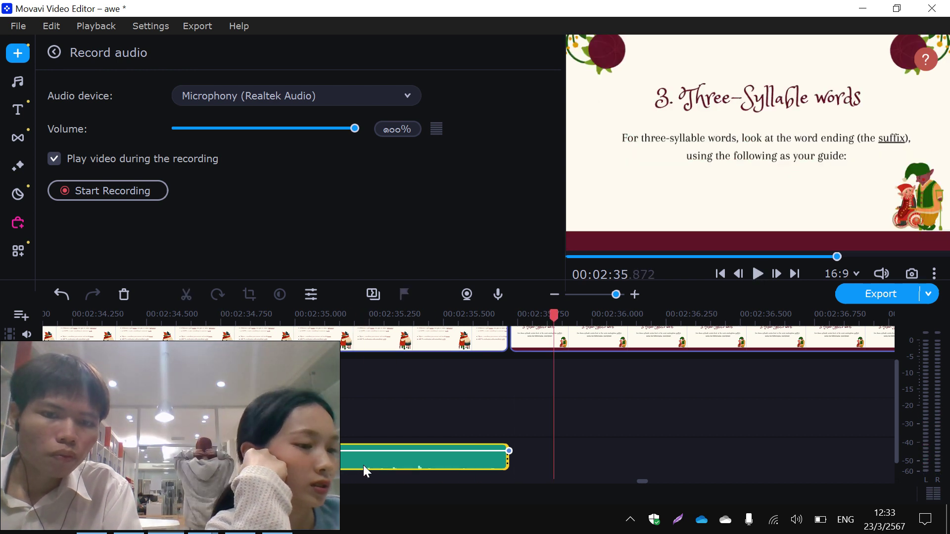
{"action": "left_click", "coordinate": [364, 466]}
{"action": "left_click", "coordinate": [188, 294]}
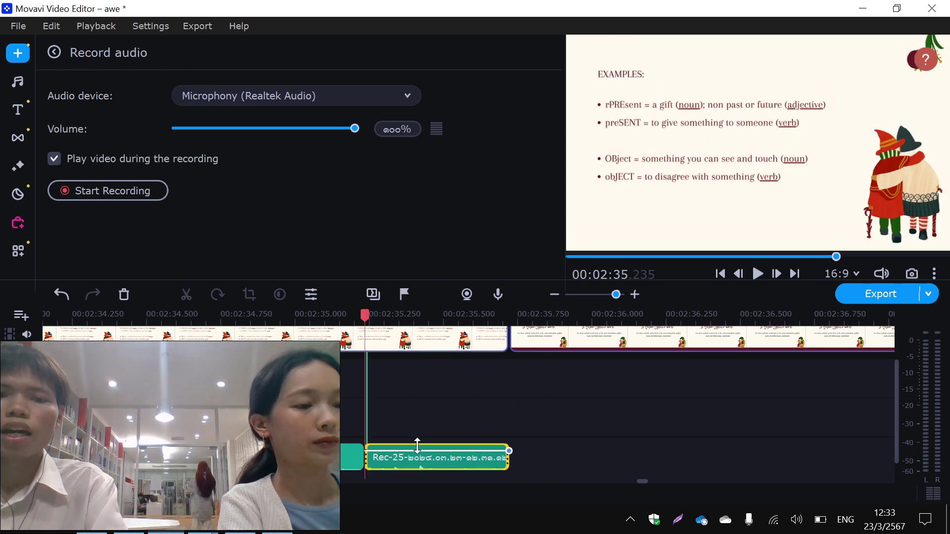
{"action": "key", "text": "Delete"}
Shorten the EXAMPLES slide to the trimmed narration's end at 2:35.235 and place the Three-Syllable words slide directly after it.
{"action": "left_click_drag", "start_coordinate": [507, 342], "coordinate": [365, 350]}
{"action": "left_click", "coordinate": [381, 350]}
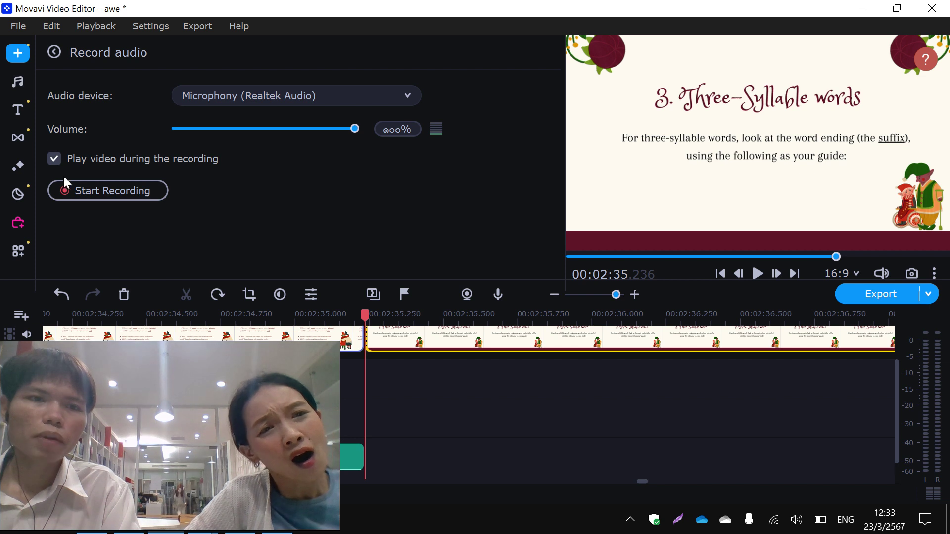
Record a voice-over take for the Three-Syllable words slide starting at about 2:35.24, then delete that take.
{"action": "left_click_drag", "start_coordinate": [615, 296], "coordinate": [609, 295]}
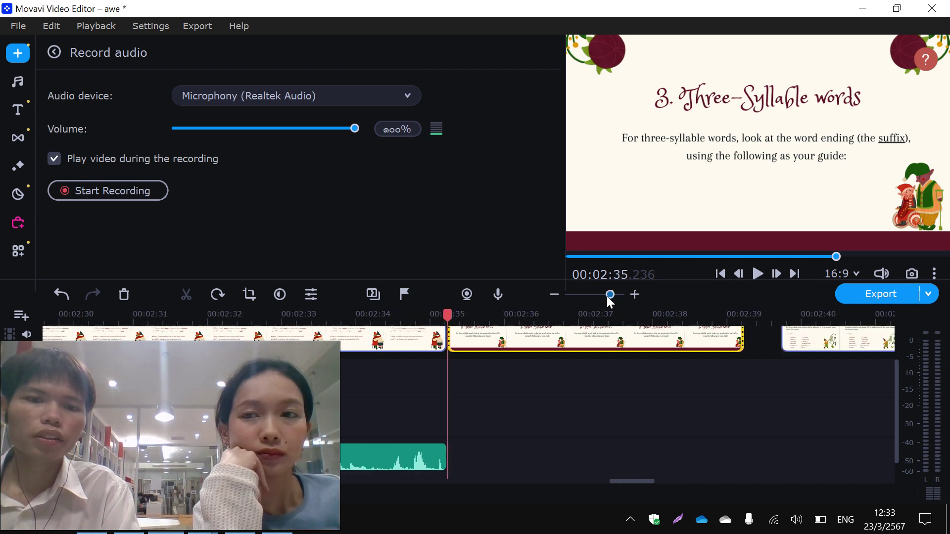
{"action": "left_click", "coordinate": [104, 187]}
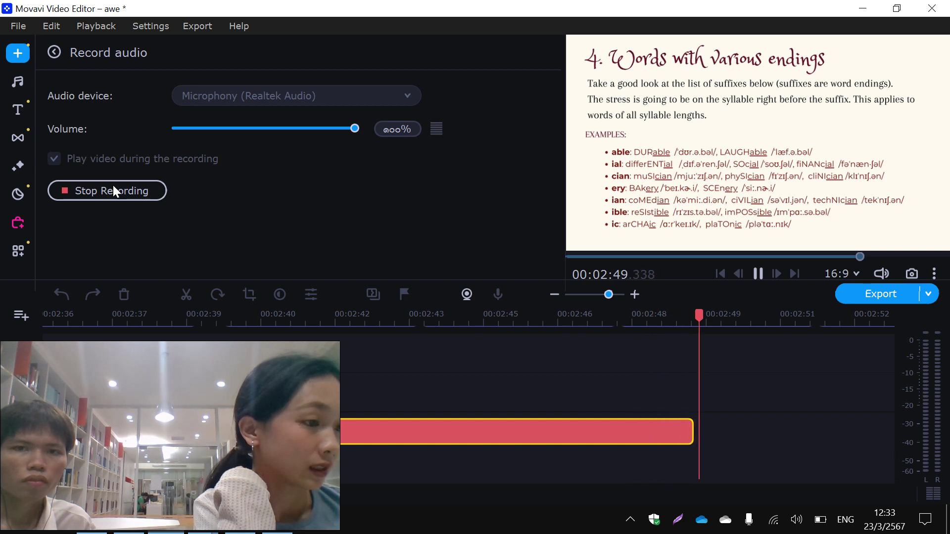
{"action": "left_click", "coordinate": [114, 187]}
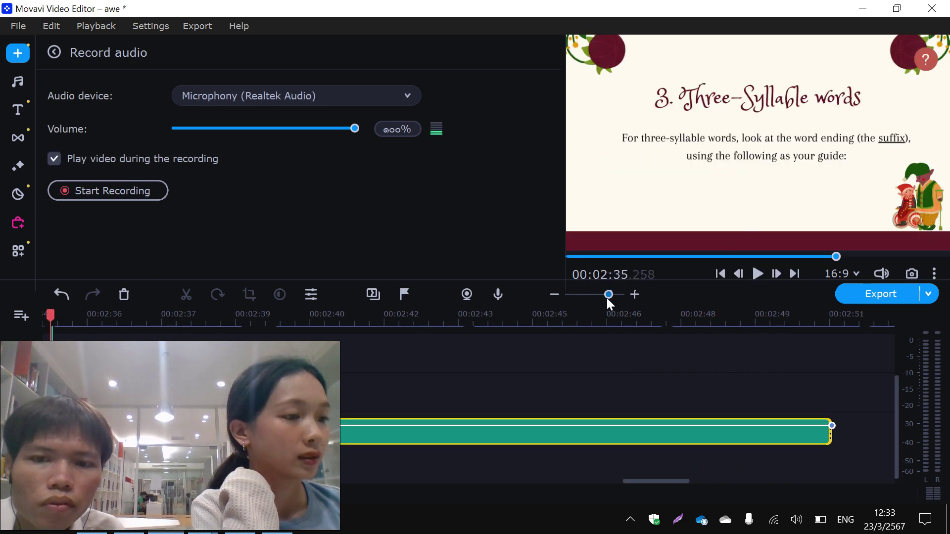
{"action": "left_click_drag", "start_coordinate": [607, 295], "coordinate": [597, 294]}
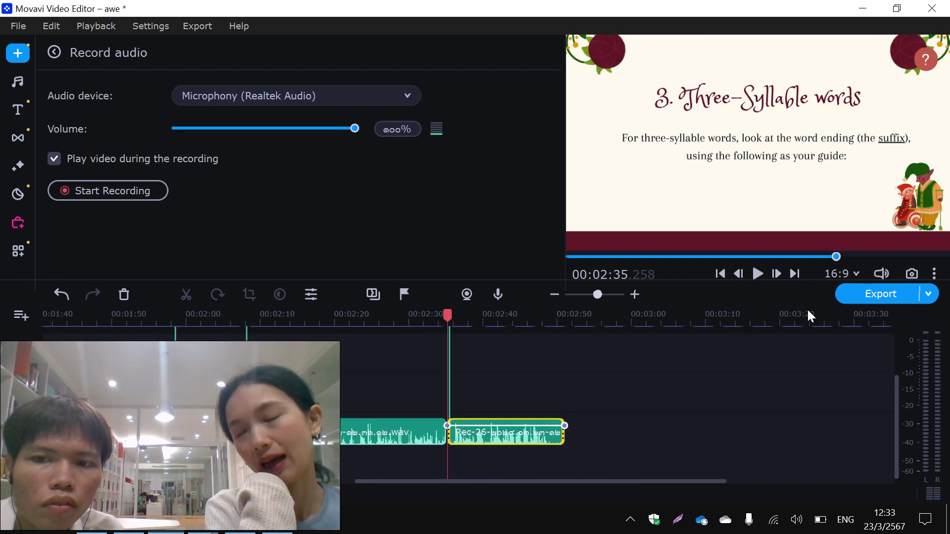
{"action": "left_click_drag", "start_coordinate": [897, 386], "coordinate": [897, 374]}
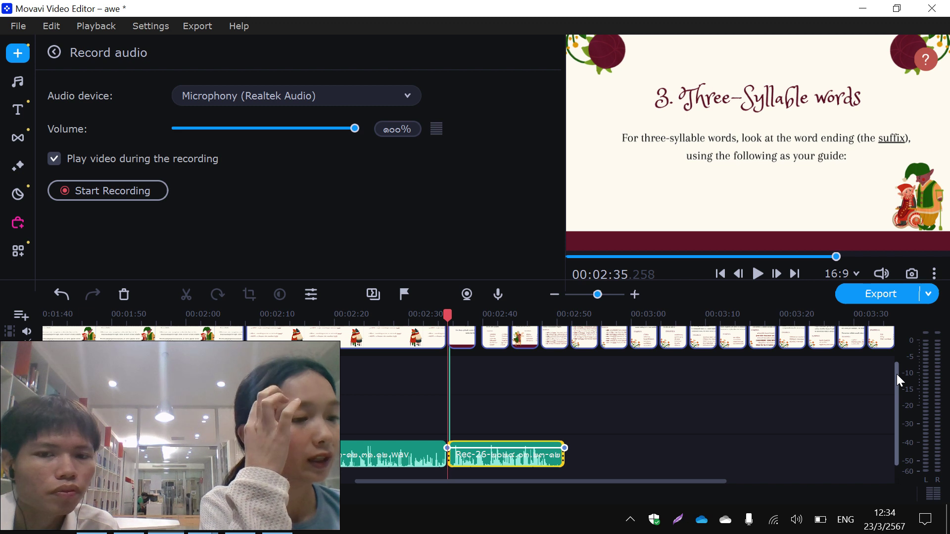
{"action": "key", "text": "Delete"}
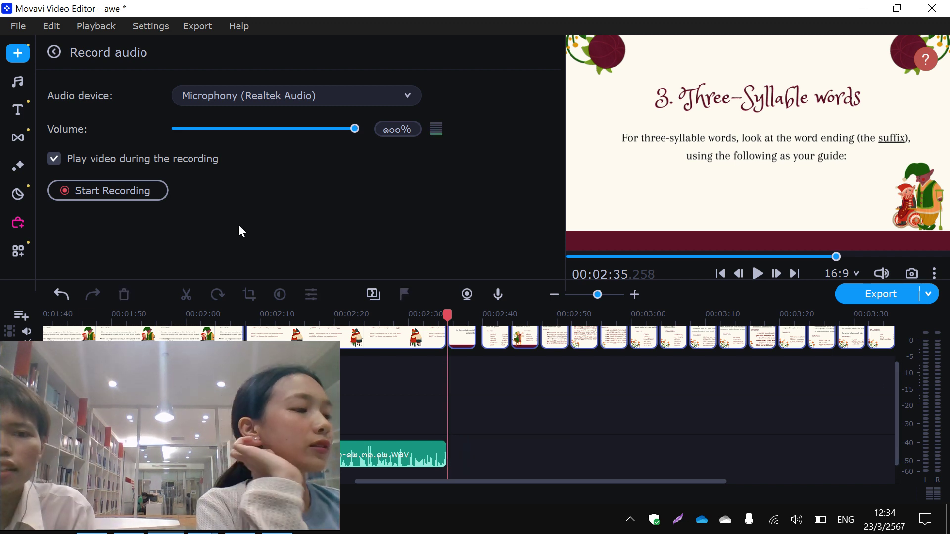
Record a new take of about 12 seconds for the Three-Syllable words slide and align its start at 2:35.236.
{"action": "left_click", "coordinate": [102, 194]}
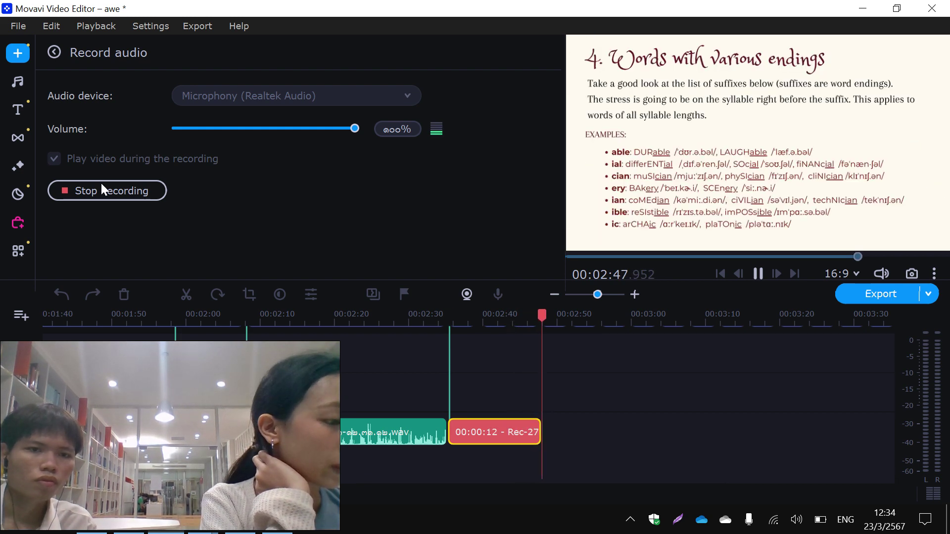
{"action": "left_click", "coordinate": [101, 188]}
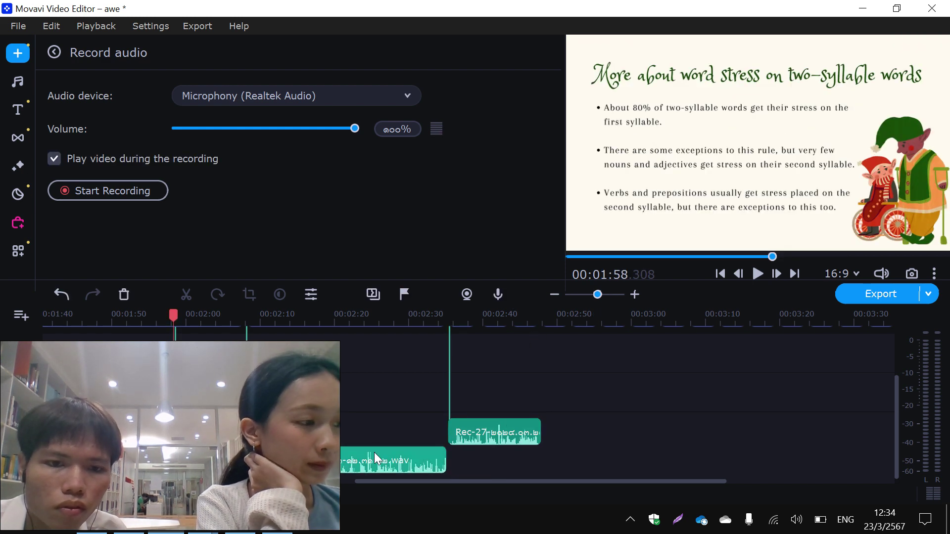
{"action": "left_click_drag", "start_coordinate": [374, 453], "coordinate": [374, 432]}
{"action": "left_click_drag", "start_coordinate": [475, 458], "coordinate": [476, 435]}
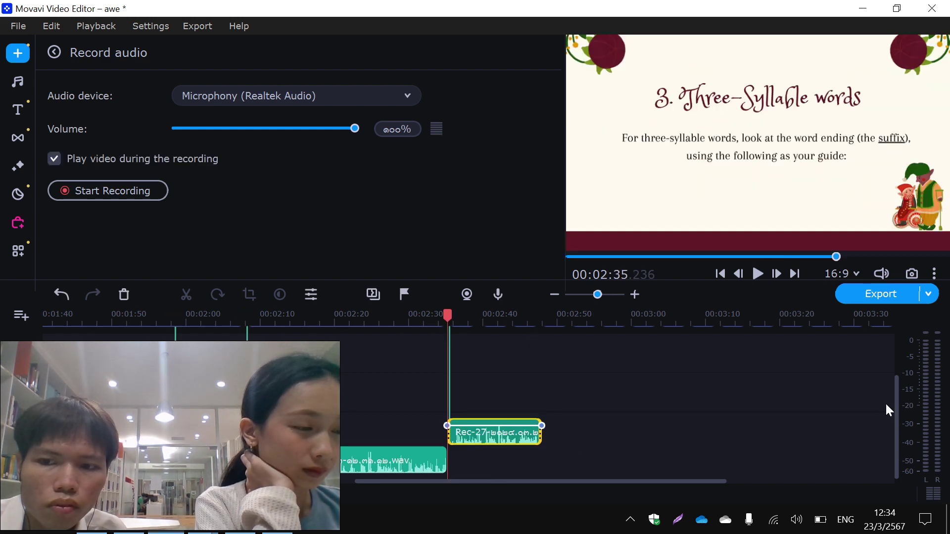
Move the Rec-27 audio clip onto the same track as the Rec-25 recording, directly after it.
{"action": "left_click_drag", "start_coordinate": [893, 405], "coordinate": [897, 392]}
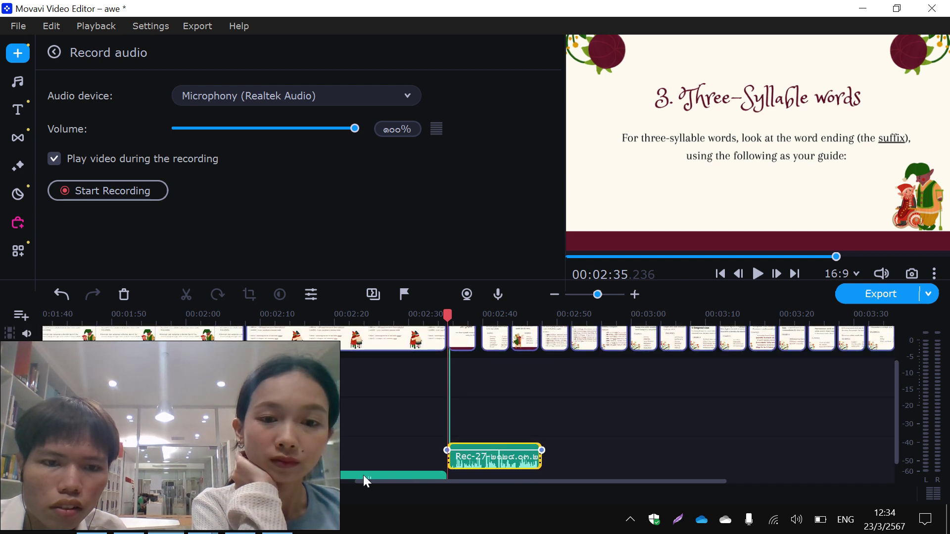
{"action": "left_click_drag", "start_coordinate": [363, 475], "coordinate": [362, 451]}
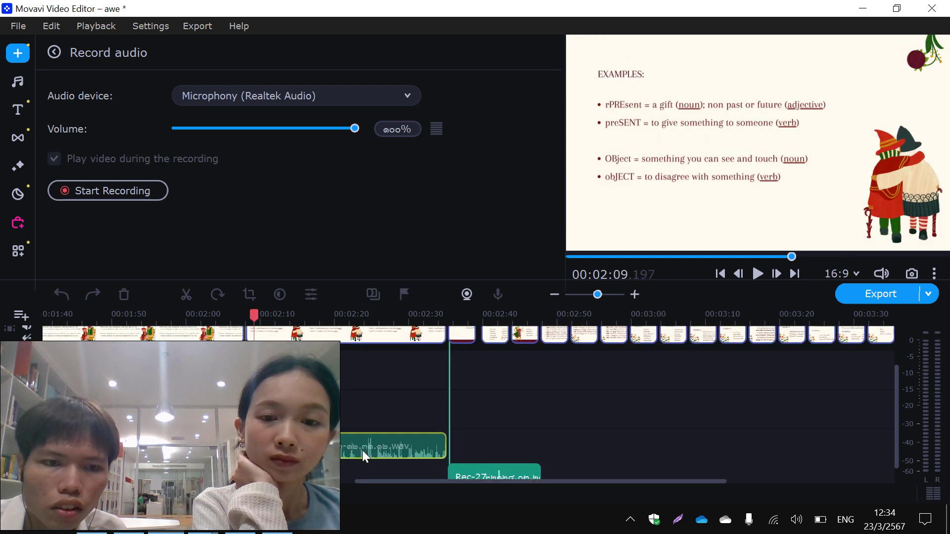
{"action": "left_click", "coordinate": [505, 472]}
{"action": "left_click_drag", "start_coordinate": [505, 473], "coordinate": [506, 448]}
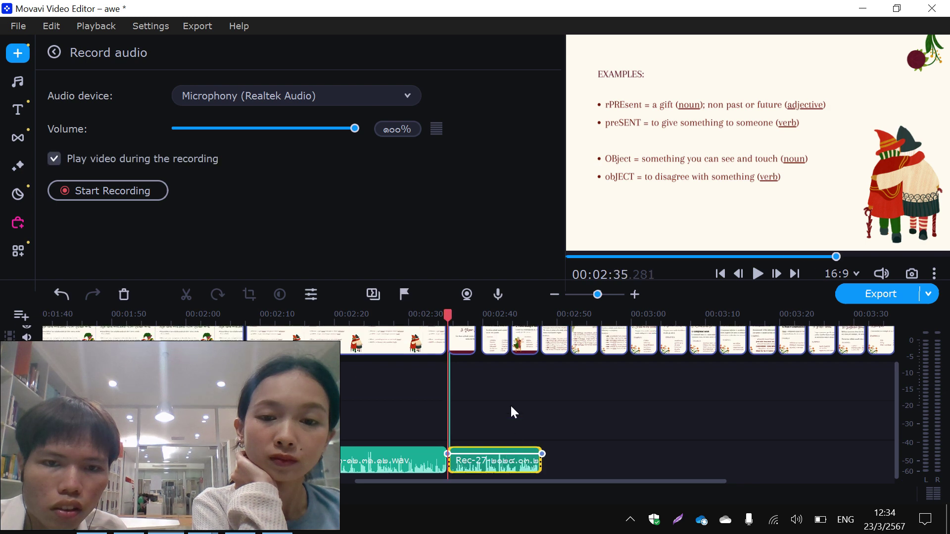
Split the Rec-27 audio clip at 00:02:35.630, delete the short leading piece, and close the gap after the Rec-25 clip.
{"action": "left_click", "coordinate": [434, 461]}
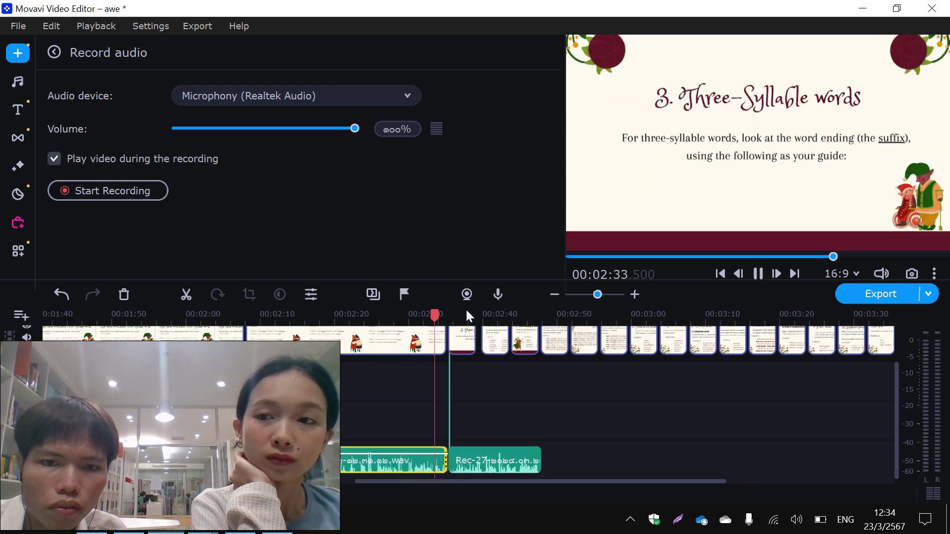
{"action": "left_click_drag", "start_coordinate": [599, 295], "coordinate": [605, 296]}
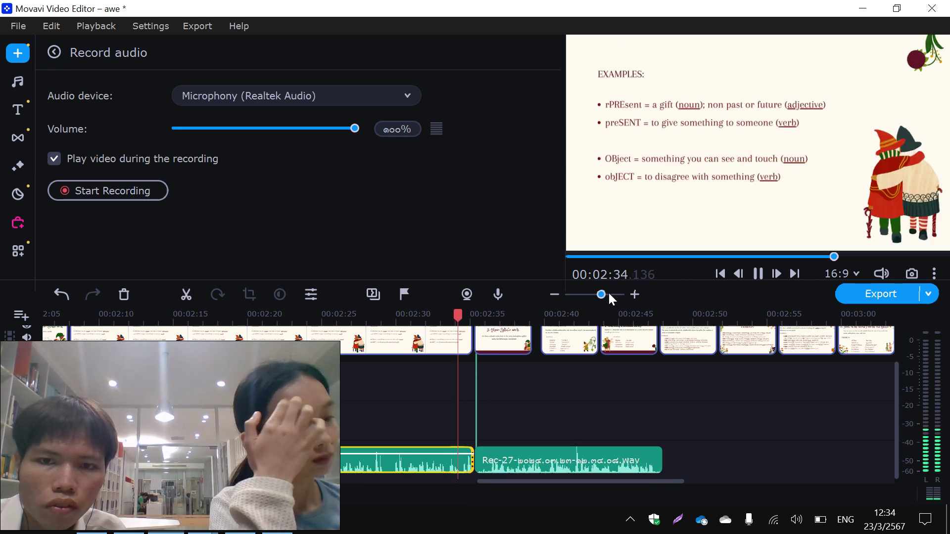
{"action": "left_click_drag", "start_coordinate": [604, 293], "coordinate": [609, 294]}
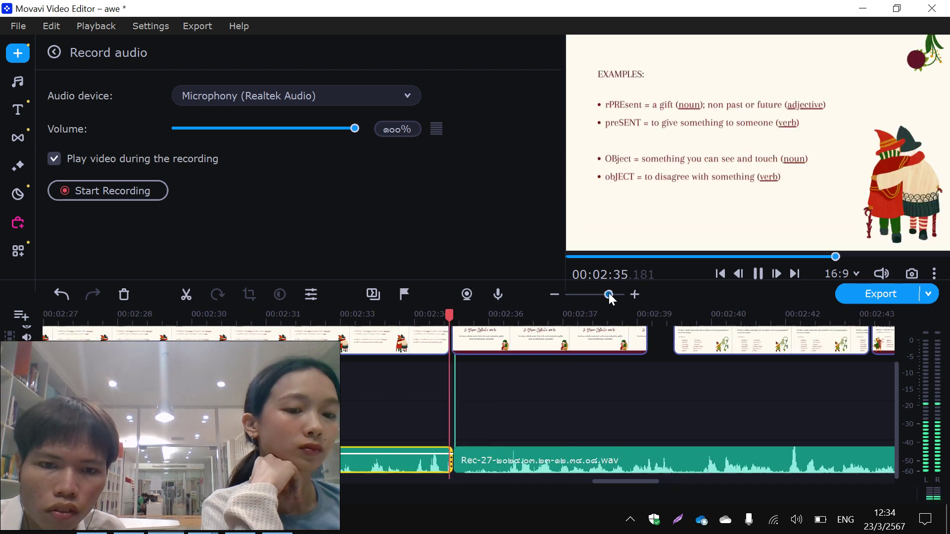
{"action": "left_click", "coordinate": [467, 467]}
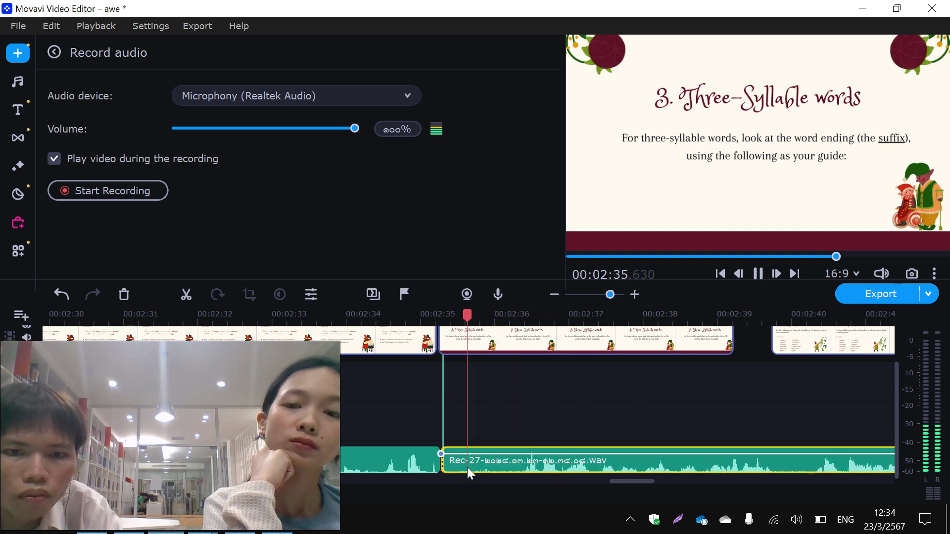
{"action": "key", "text": "ctrl+b"}
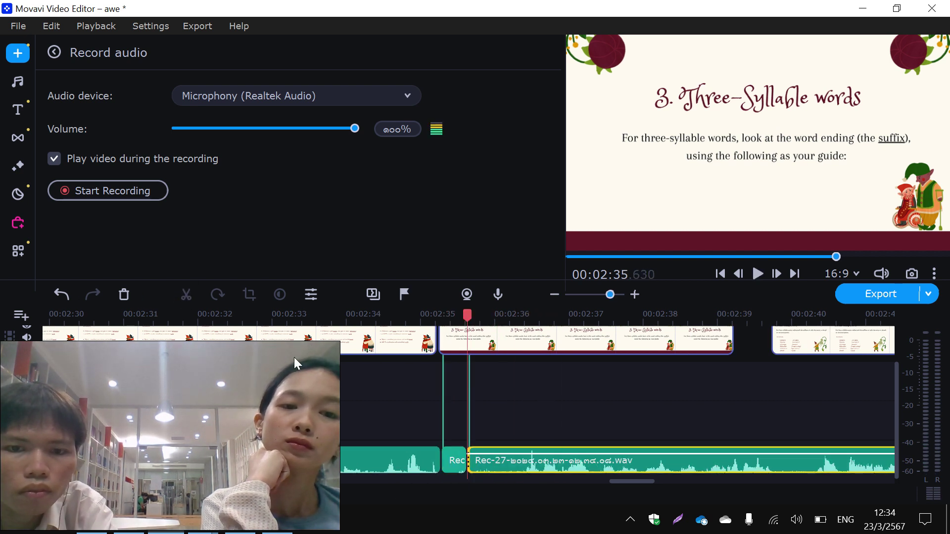
{"action": "left_click", "coordinate": [450, 469]}
{"action": "key", "text": "Delete"}
{"action": "left_click_drag", "start_coordinate": [504, 467], "coordinate": [468, 473]}
{"action": "scroll", "coordinate": [468, 472], "scroll_direction": "down", "scroll_amount": 1}
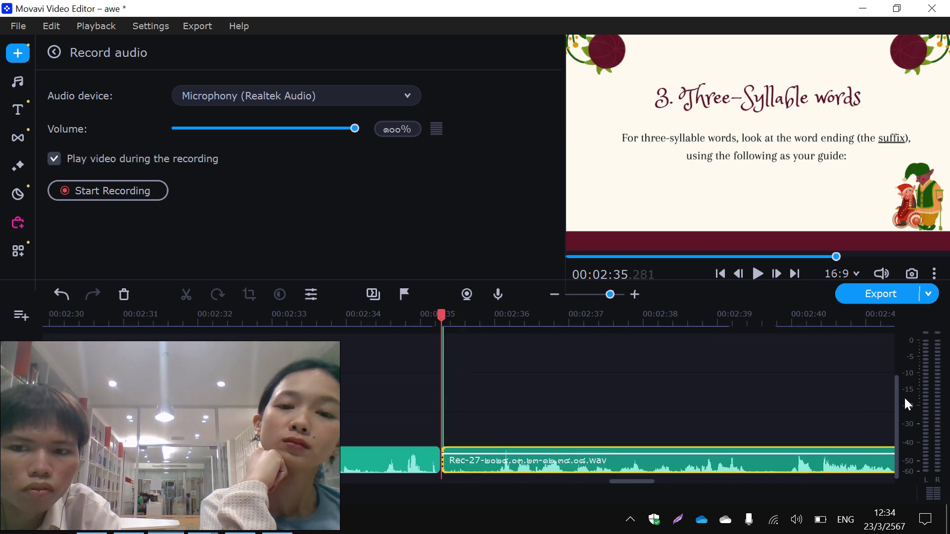
Extend the "3. Three-Syllable words" slide clip on the video track to close the gap before the next slide.
{"action": "left_click_drag", "start_coordinate": [897, 391], "coordinate": [900, 364]}
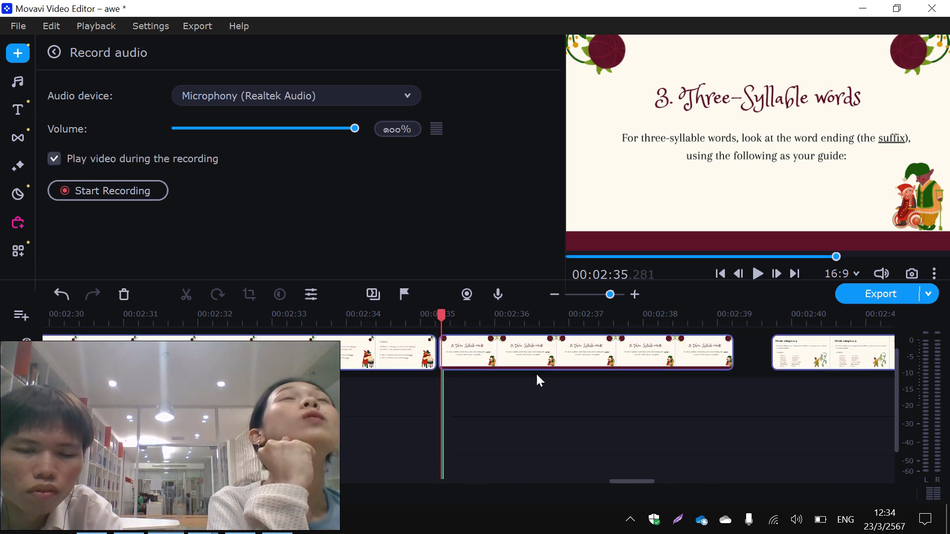
{"action": "left_click_drag", "start_coordinate": [610, 294], "coordinate": [605, 295]}
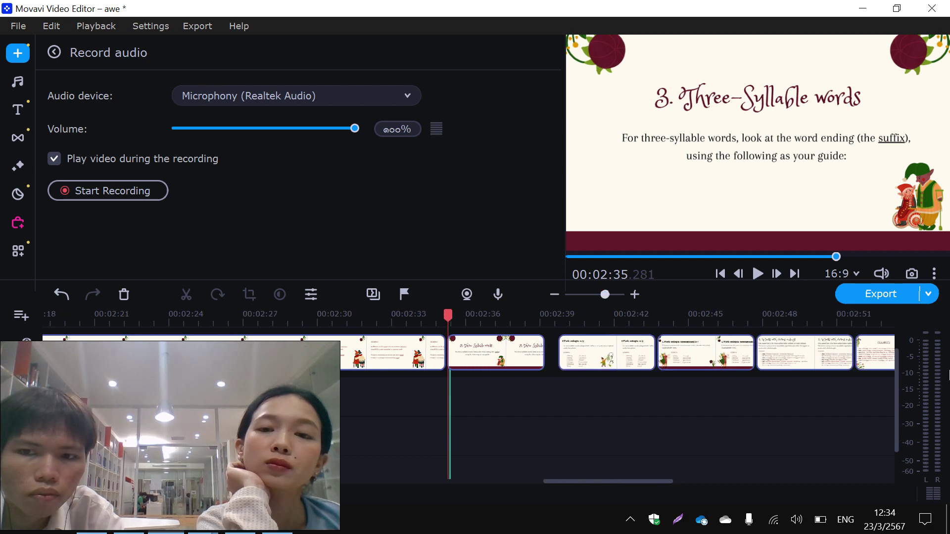
{"action": "left_click_drag", "start_coordinate": [898, 380], "coordinate": [897, 394]}
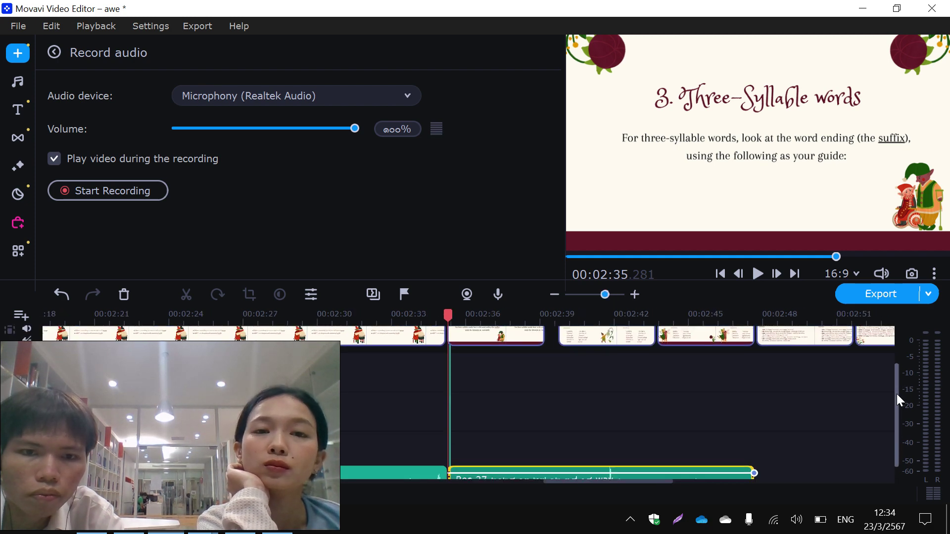
{"action": "left_click", "coordinate": [469, 337]}
{"action": "mouse_move", "coordinate": [469, 338]}
{"action": "left_mouse_down"}
{"action": "mouse_move", "coordinate": [488, 346]}
{"action": "mouse_move", "coordinate": [474, 341]}
{"action": "left_mouse_up"}
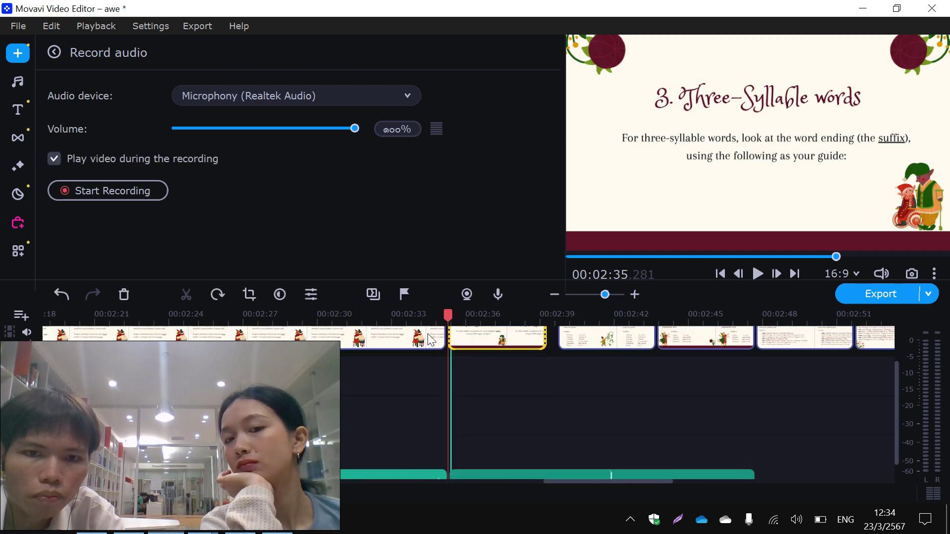
{"action": "left_click", "coordinate": [430, 336]}
{"action": "left_click", "coordinate": [451, 341]}
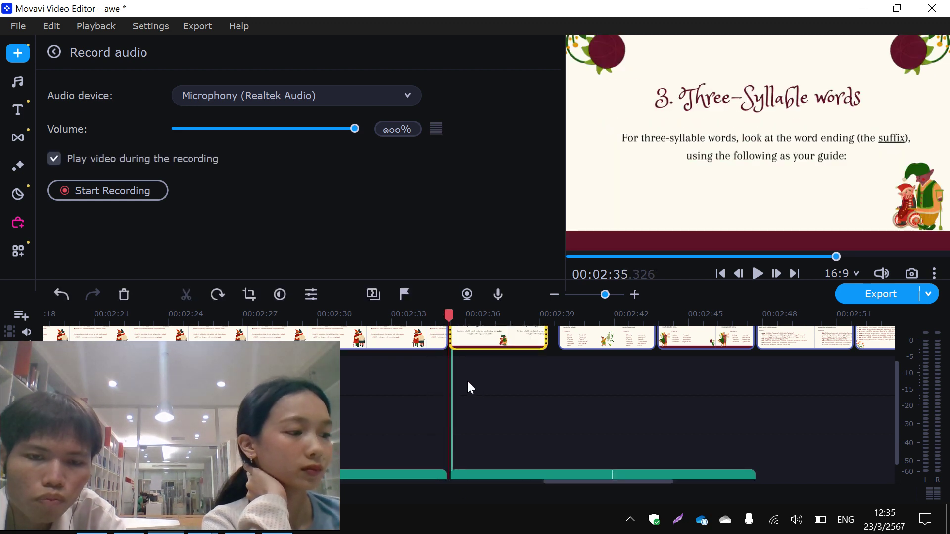
{"action": "left_click_drag", "start_coordinate": [448, 339], "coordinate": [440, 343]}
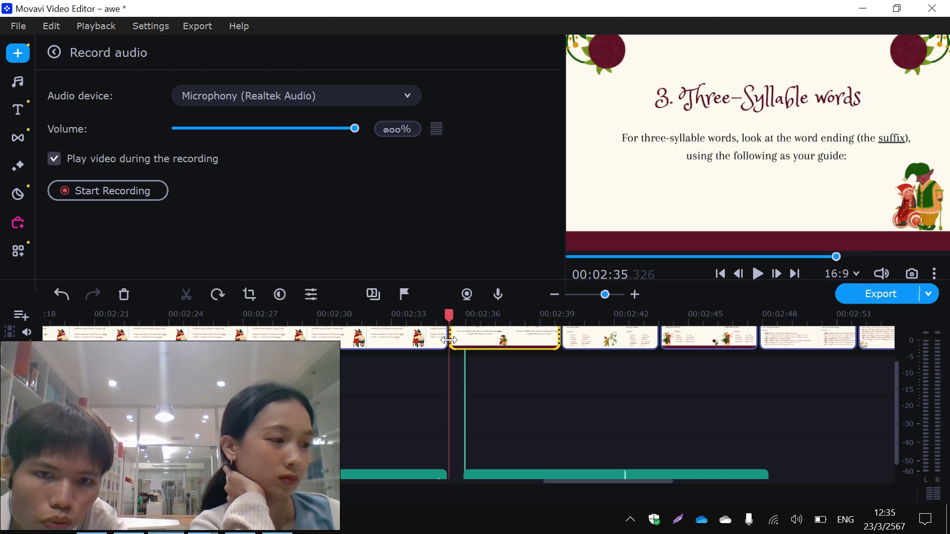
Trim the end of the preceding EXAMPLES slide to 00:02:35.281 and place the "3. Three-Syllable words" slide directly after it.
{"action": "left_click", "coordinate": [424, 341]}
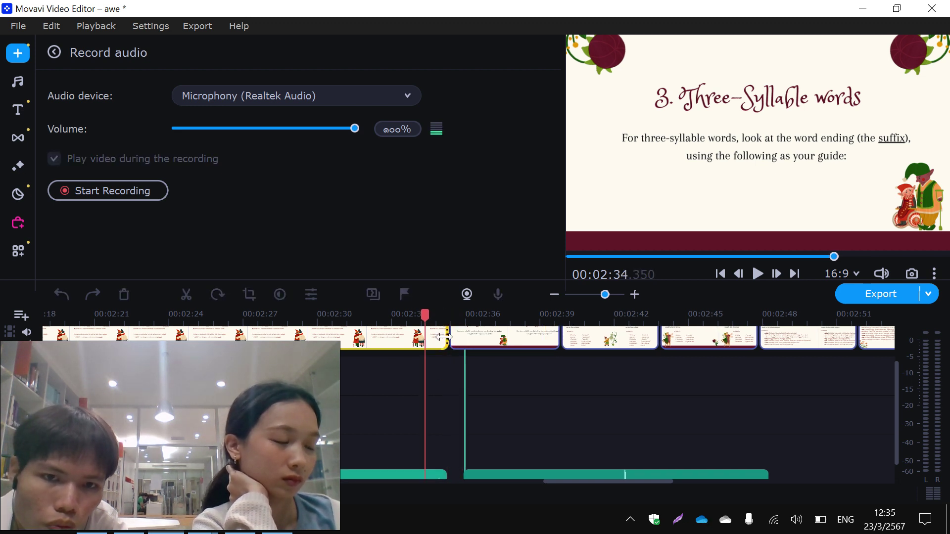
{"action": "left_click_drag", "start_coordinate": [436, 338], "coordinate": [432, 338]}
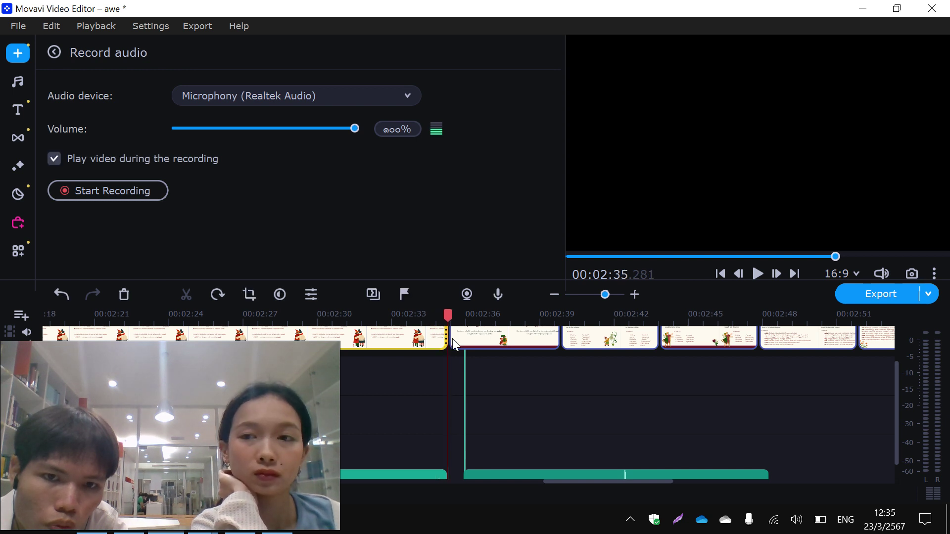
{"action": "left_click", "coordinate": [461, 339]}
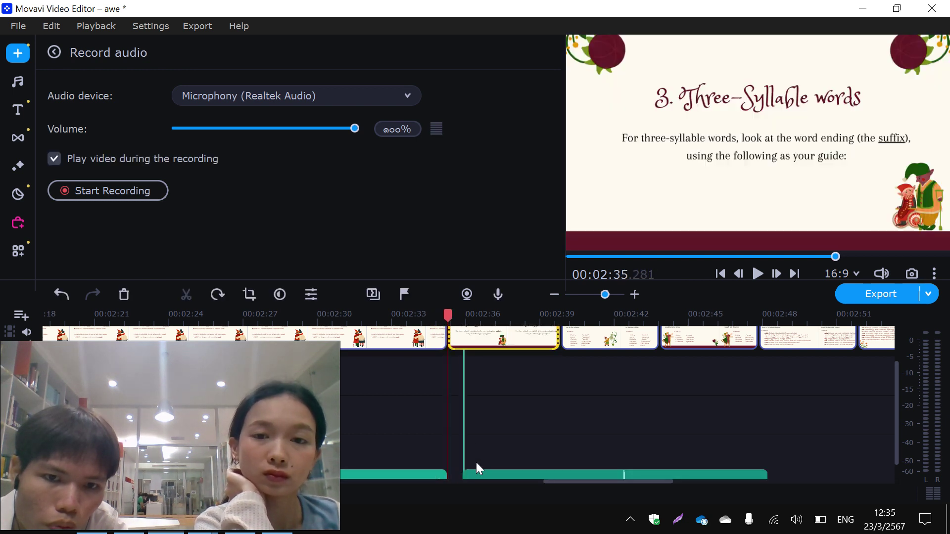
Move the Rec-27 audio clip back so it starts right after the Rec-25 clip, aligned with the Three-Syllable slide.
{"action": "left_click_drag", "start_coordinate": [895, 381], "coordinate": [894, 398]}
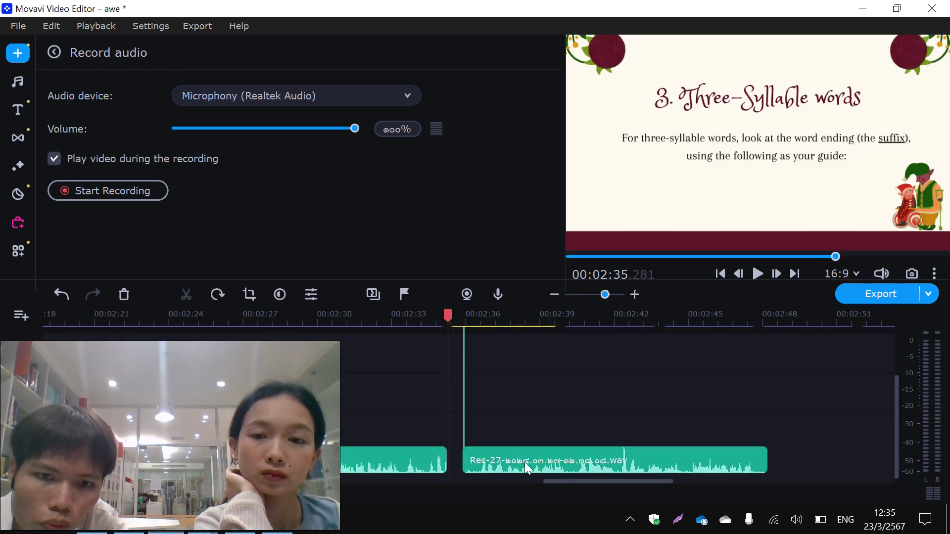
{"action": "left_click_drag", "start_coordinate": [524, 463], "coordinate": [505, 464]}
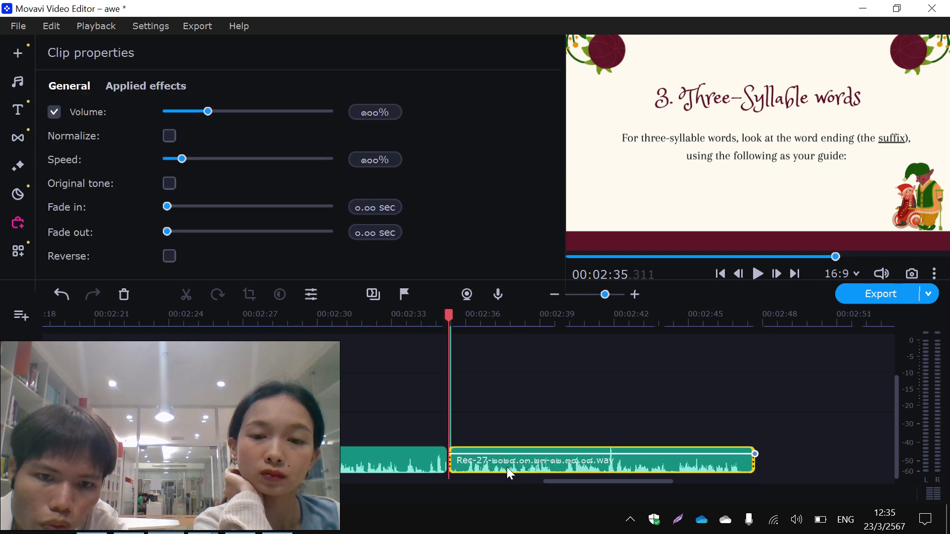
{"action": "left_click_drag", "start_coordinate": [502, 466], "coordinate": [495, 464]}
{"action": "left_click", "coordinate": [472, 443]}
Play the audio join, split the Rec-27 clip at 00:02:35.670, delete the leading piece, and move the remainder against the Rec-25 clip.
{"action": "key", "text": "space"}
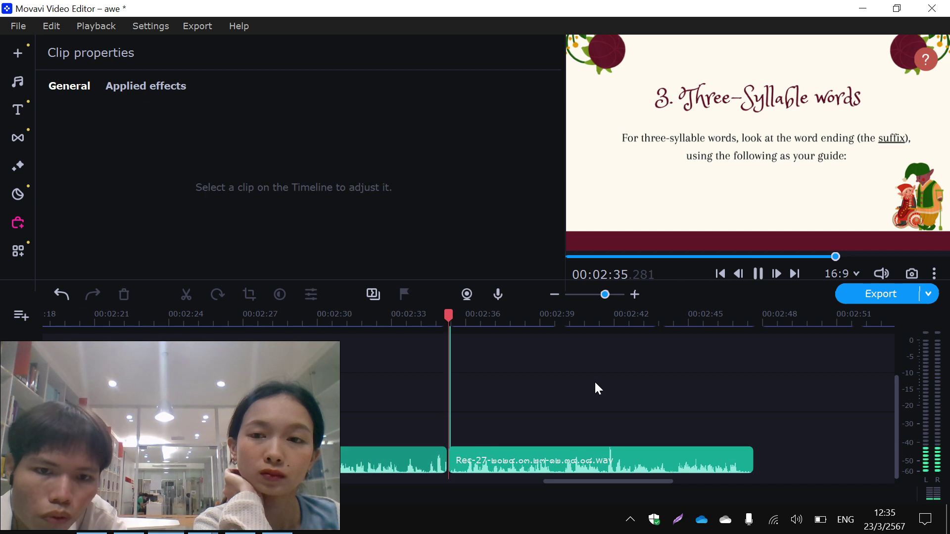
{"action": "left_click", "coordinate": [424, 468]}
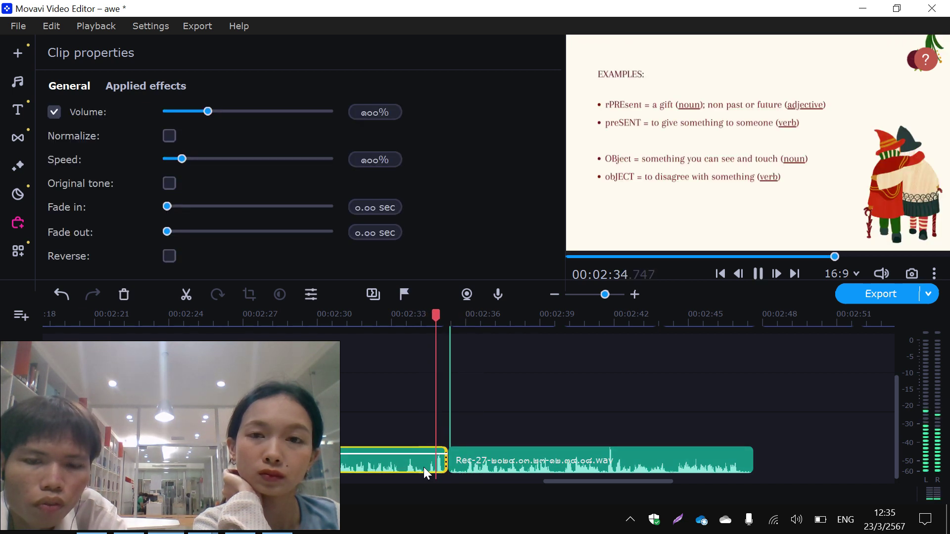
{"action": "left_click", "coordinate": [457, 467]}
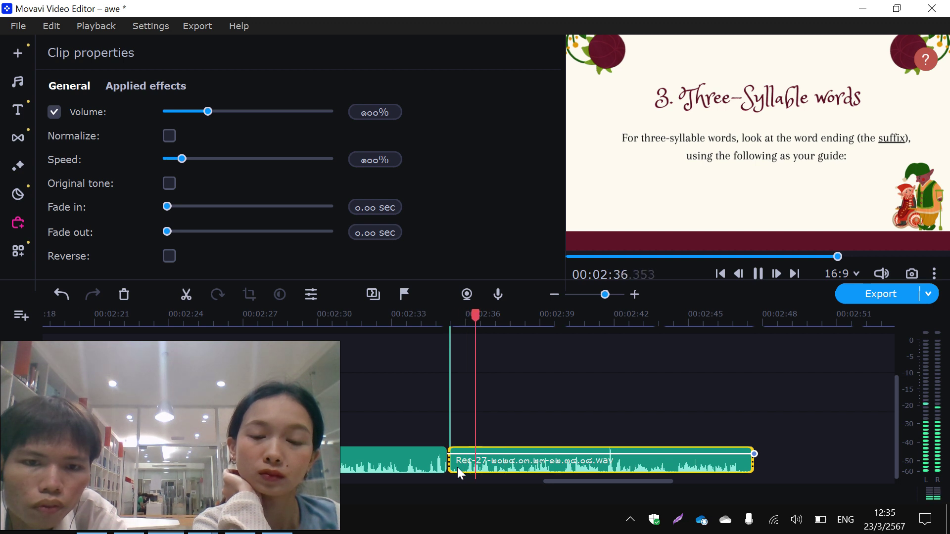
{"action": "key", "text": "space"}
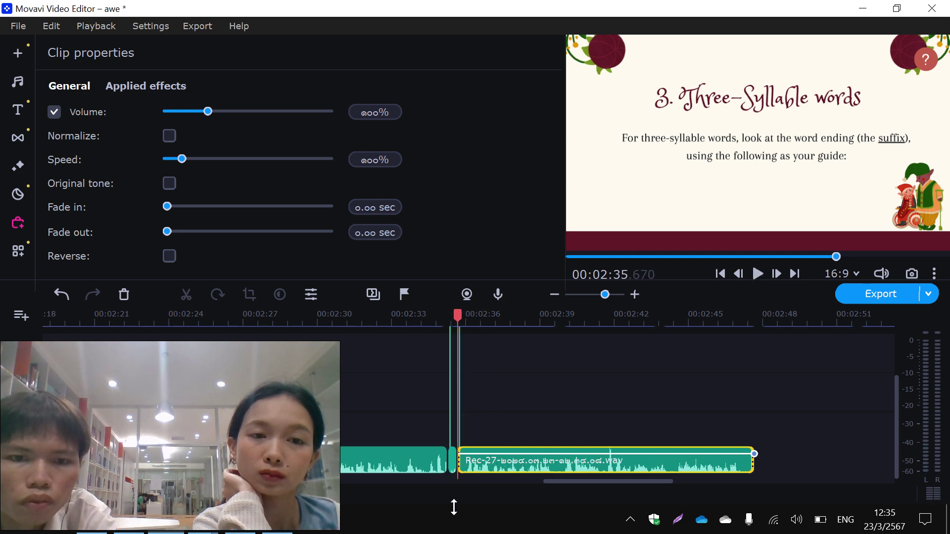
{"action": "left_click", "coordinate": [454, 470]}
{"action": "key", "text": "Delete"}
{"action": "left_click", "coordinate": [481, 465]}
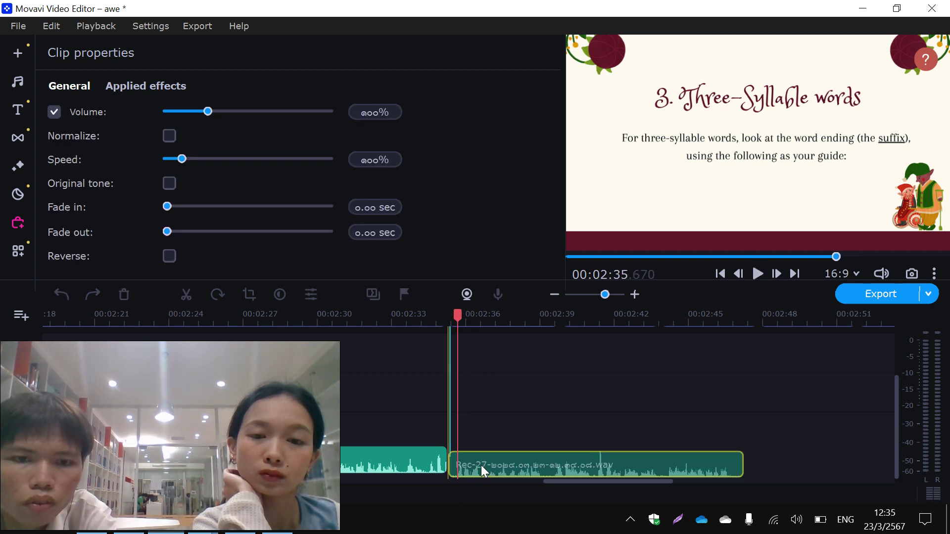
Replay the audio join, split the Rec-25 clip at about 00:02:35.20, and delete its short tail piece.
{"action": "left_click", "coordinate": [423, 454]}
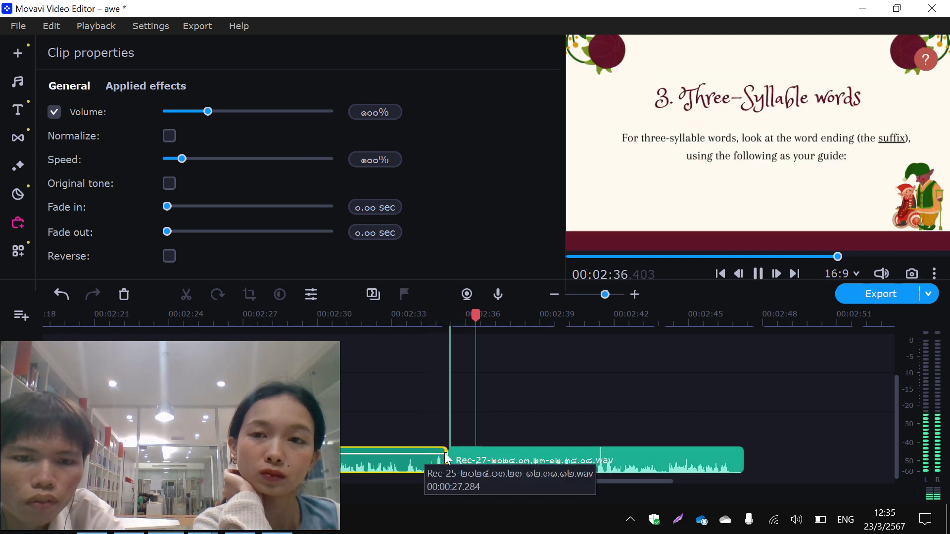
{"action": "left_click", "coordinate": [428, 464]}
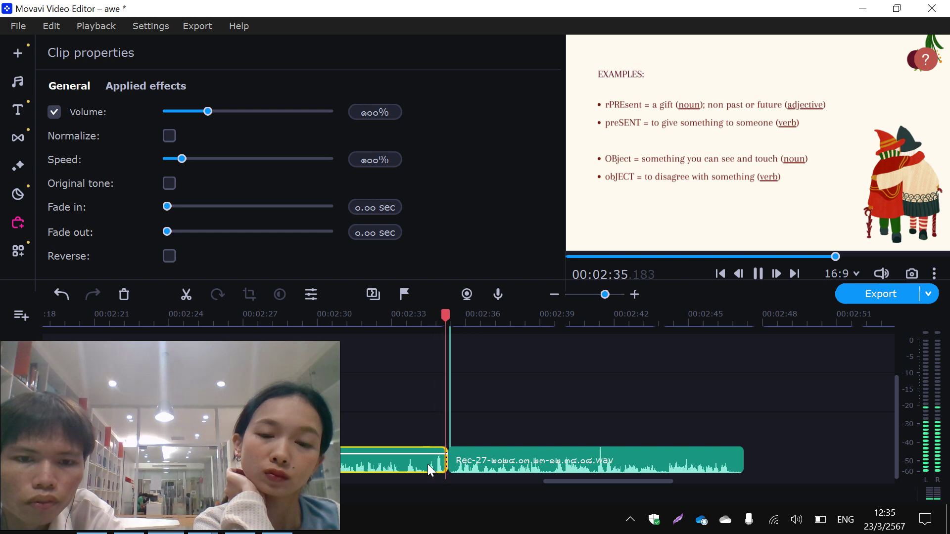
{"action": "left_click", "coordinate": [437, 465]}
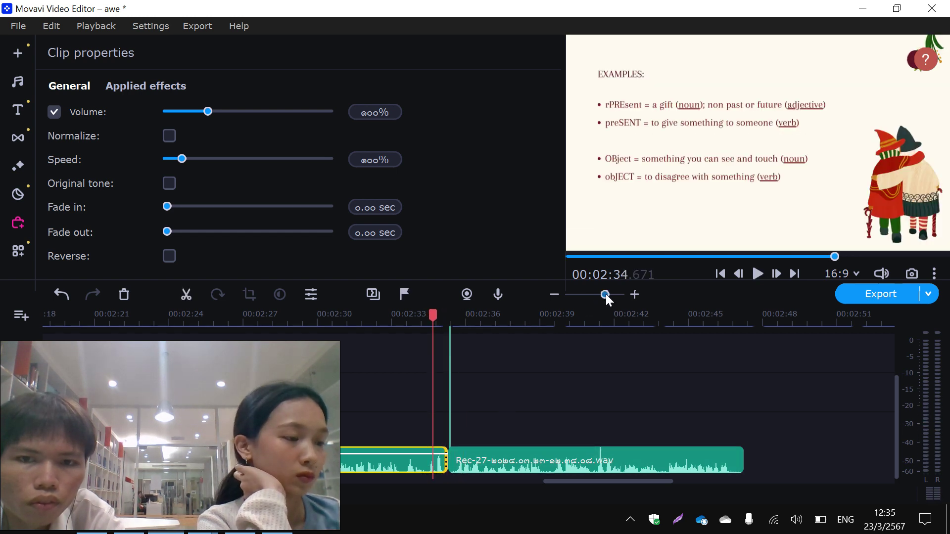
{"action": "left_click_drag", "start_coordinate": [606, 294], "coordinate": [618, 297]}
{"action": "key", "text": "space"}
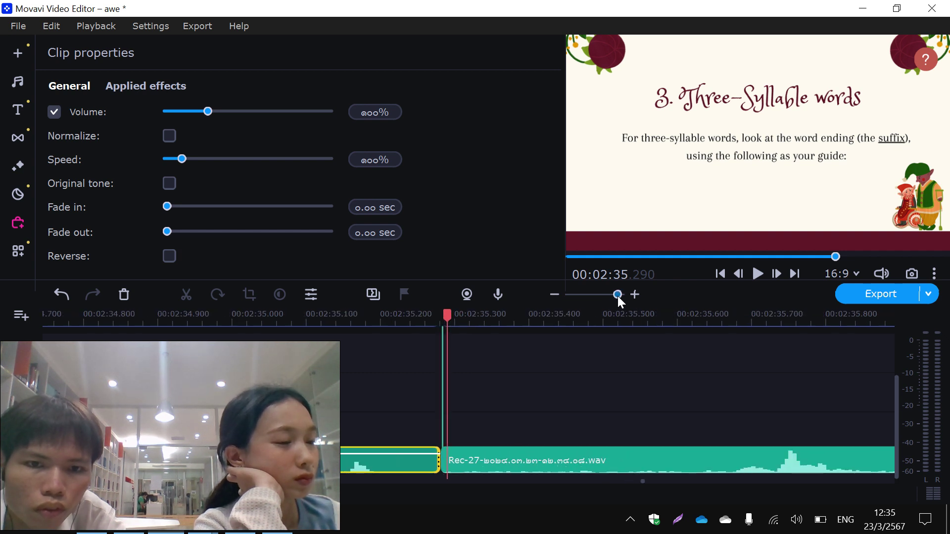
{"action": "left_click", "coordinate": [378, 467]}
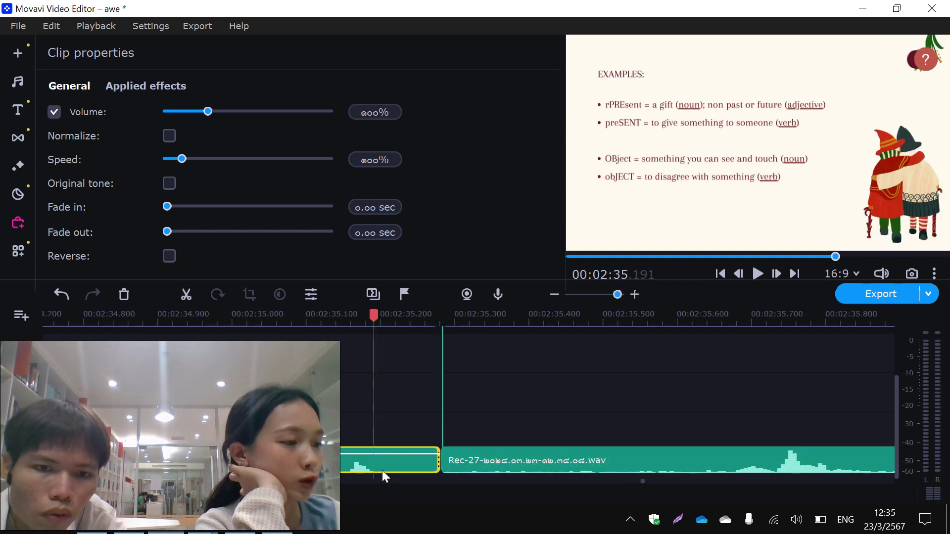
{"action": "left_click", "coordinate": [187, 293]}
{"action": "left_click", "coordinate": [402, 464]}
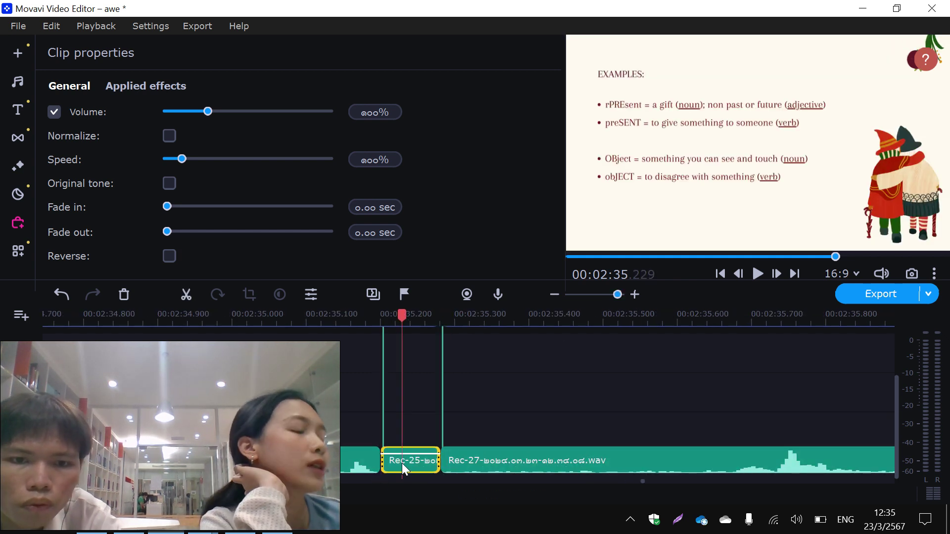
{"action": "key", "text": "Delete"}
Move the Rec-27 audio clip to close the gap after the trimmed Rec-25 clip, and play back the join.
{"action": "left_click_drag", "start_coordinate": [618, 295], "coordinate": [601, 297]}
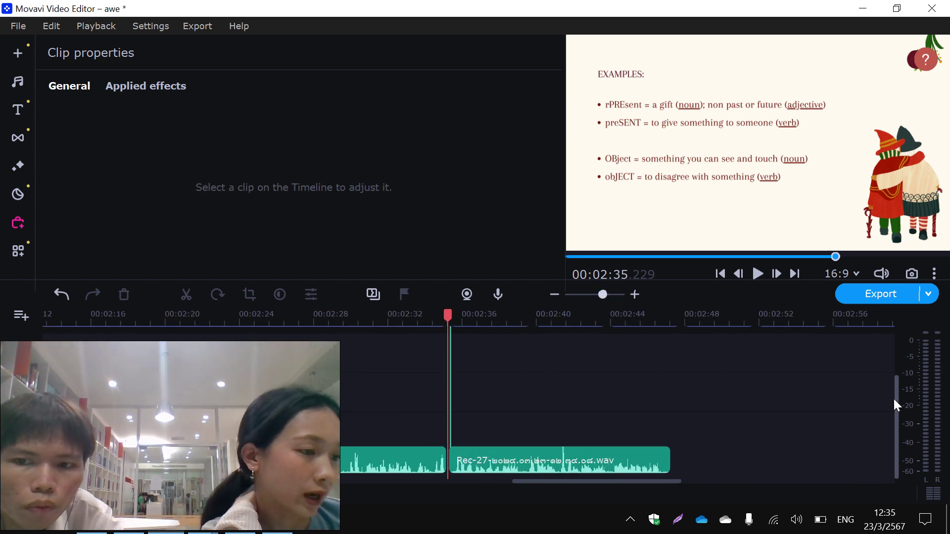
{"action": "left_click_drag", "start_coordinate": [895, 396], "coordinate": [588, 480]}
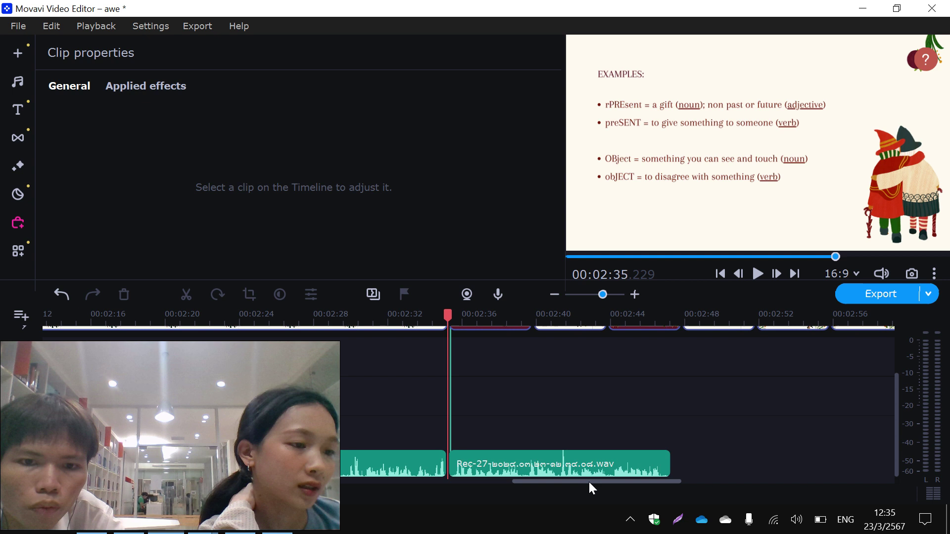
{"action": "left_click", "coordinate": [510, 474]}
{"action": "left_click", "coordinate": [417, 461]}
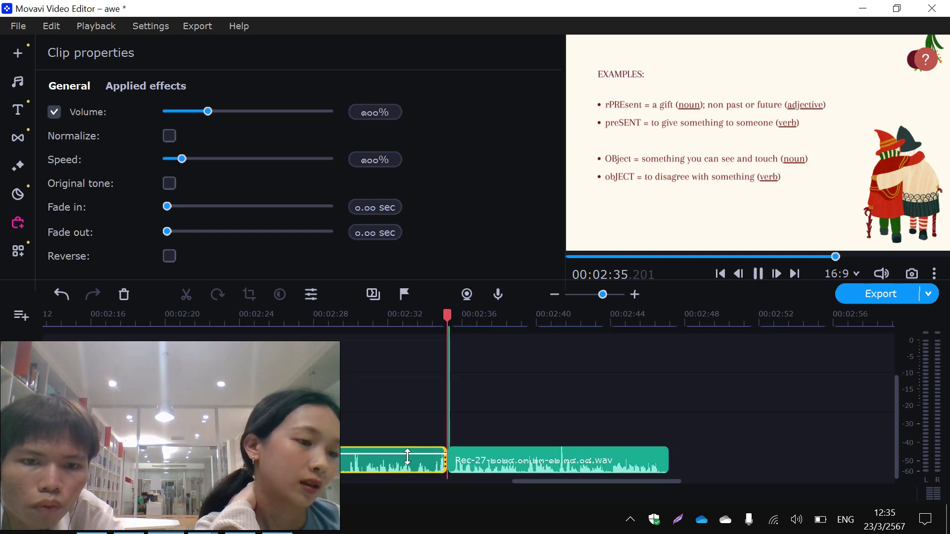
{"action": "left_click", "coordinate": [399, 467]}
{"action": "key", "text": "space"}
{"action": "key", "text": "space"}
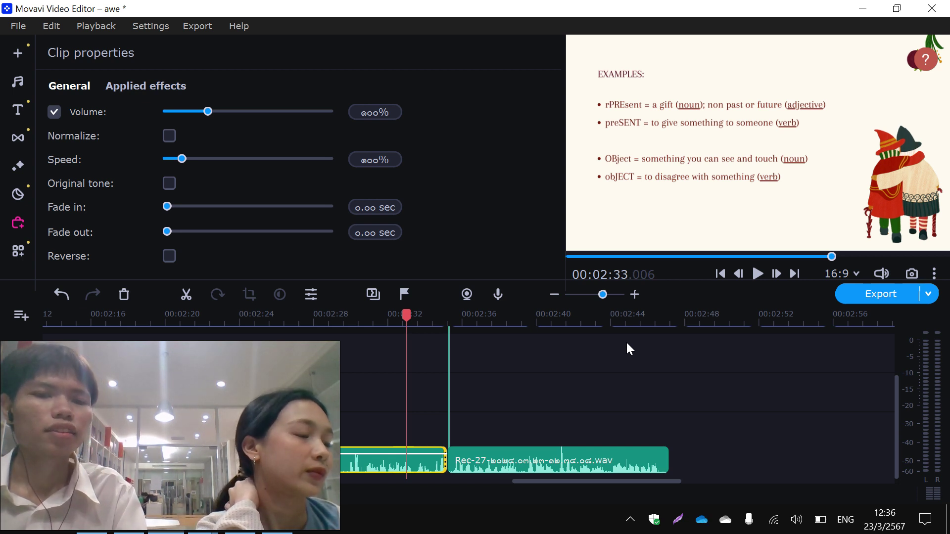
Play back the join between the Rec-25 and Rec-27 clips, and delete the Rec-27 audio clip.
{"action": "left_click", "coordinate": [400, 467]}
{"action": "key", "text": "space"}
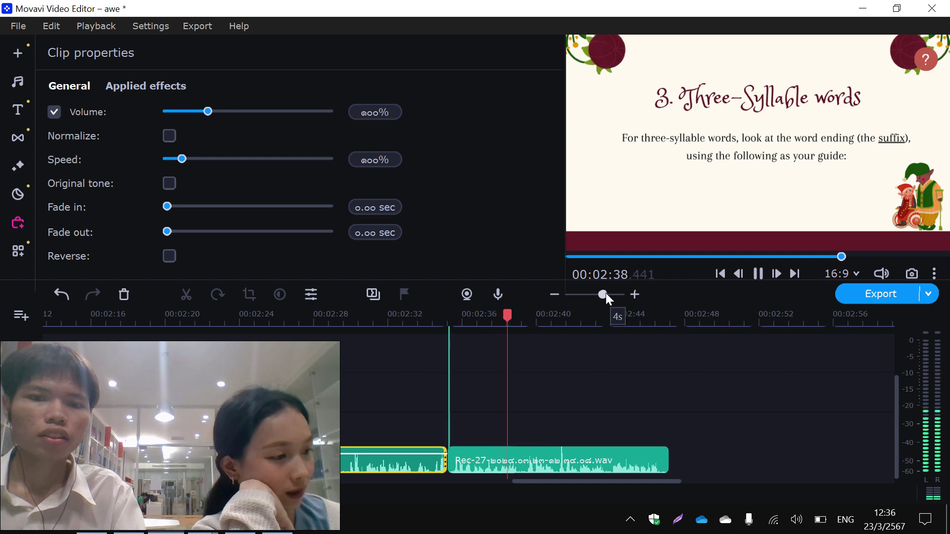
{"action": "left_click", "coordinate": [515, 464]}
{"action": "key", "text": "Delete"}
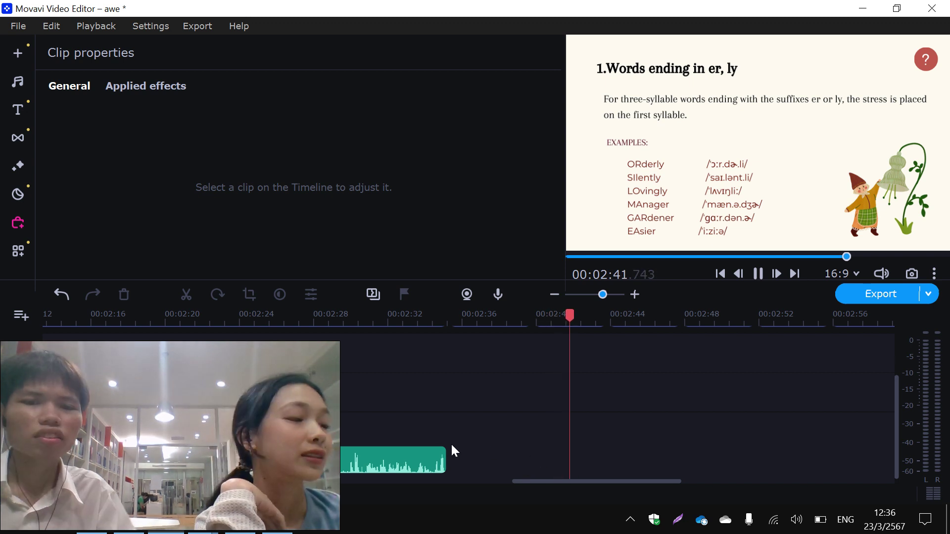
Replay the end of the Rec-25 clip and place the playhead at its end, at 00:02:35.120.
{"action": "left_click", "coordinate": [426, 464]}
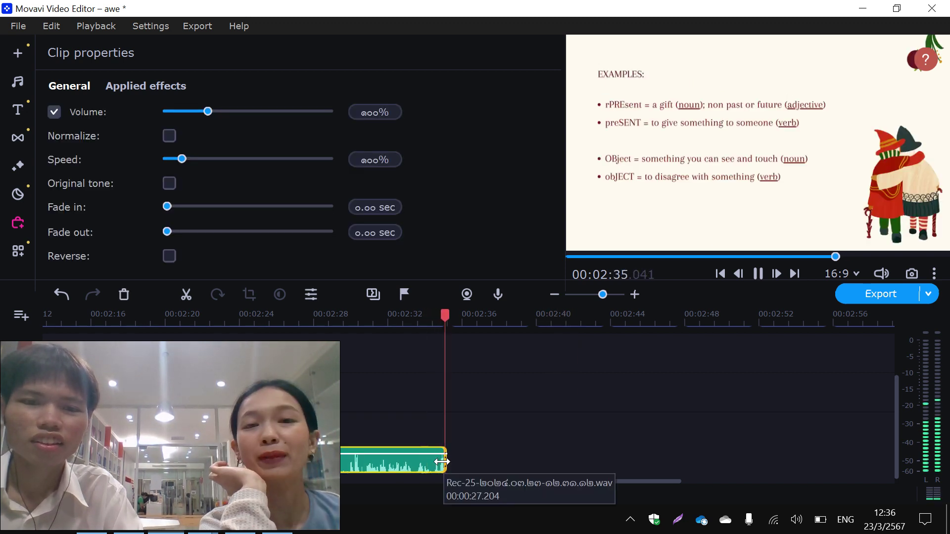
{"action": "left_click", "coordinate": [436, 463]}
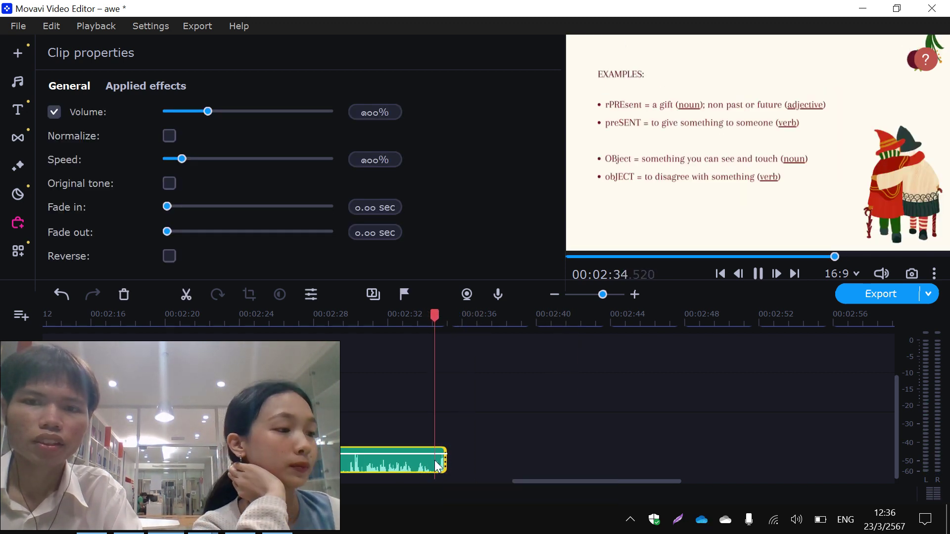
{"action": "key", "text": "space"}
{"action": "left_click_drag", "start_coordinate": [452, 315], "coordinate": [447, 316]}
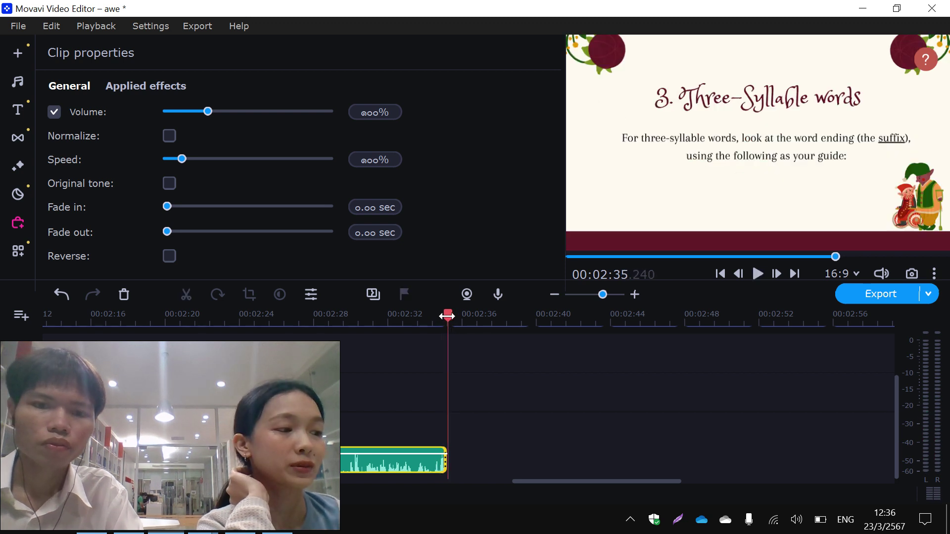
{"action": "left_click", "coordinate": [558, 382]}
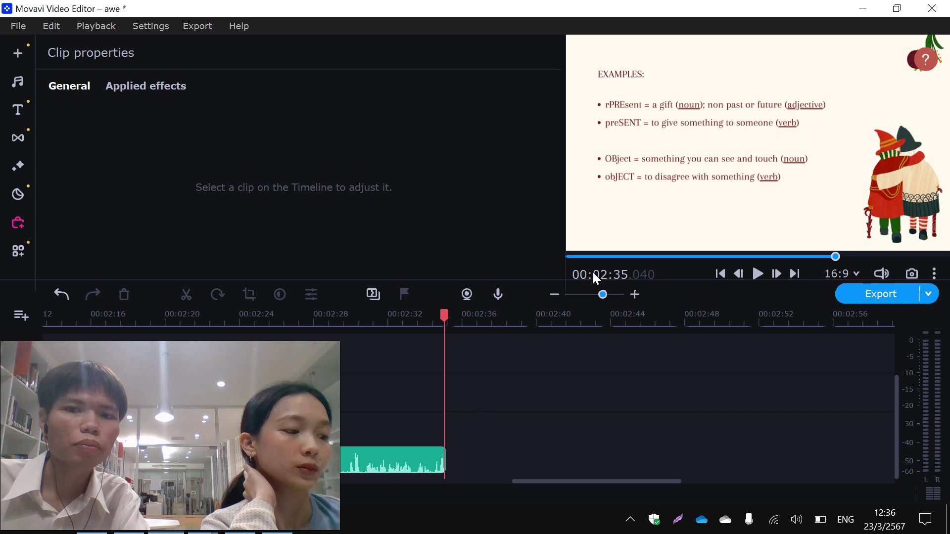
{"action": "key", "text": "space"}
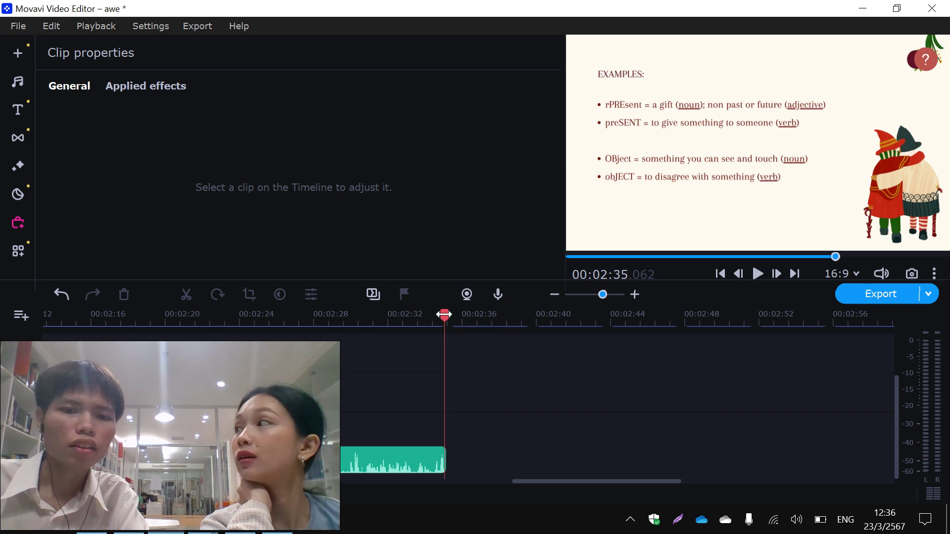
{"action": "left_click_drag", "start_coordinate": [444, 315], "coordinate": [445, 317]}
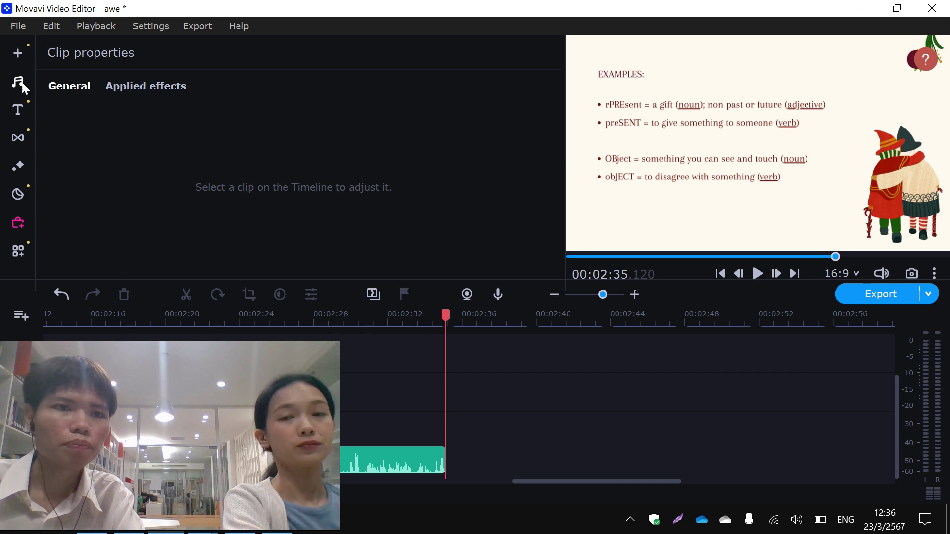
Show the file import and recording options, and save the project.
{"action": "left_click", "coordinate": [197, 256]}
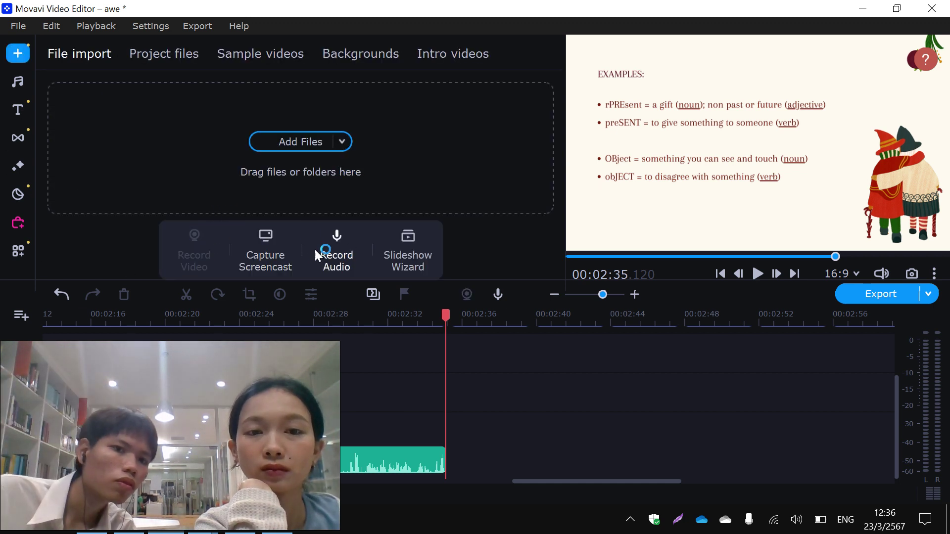
{"action": "left_click", "coordinate": [262, 255]}
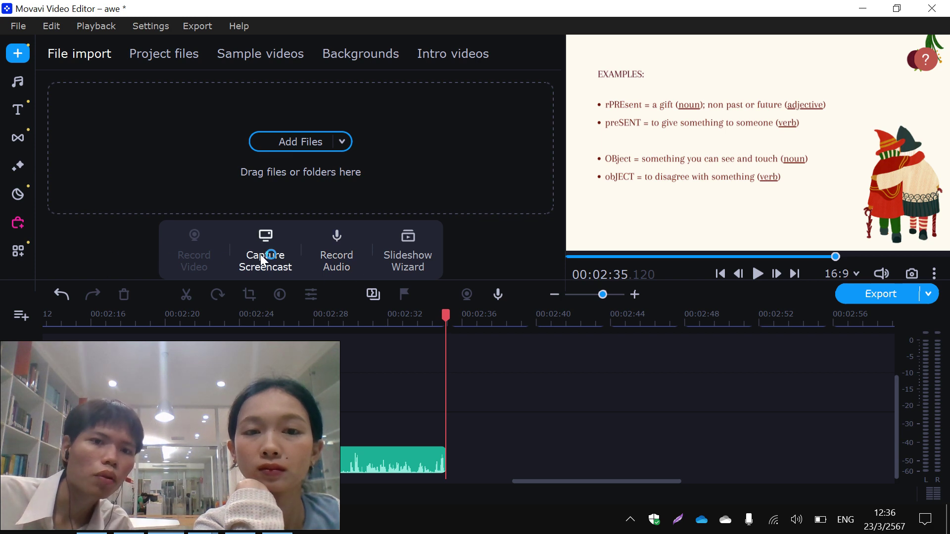
{"action": "left_click", "coordinate": [13, 24]}
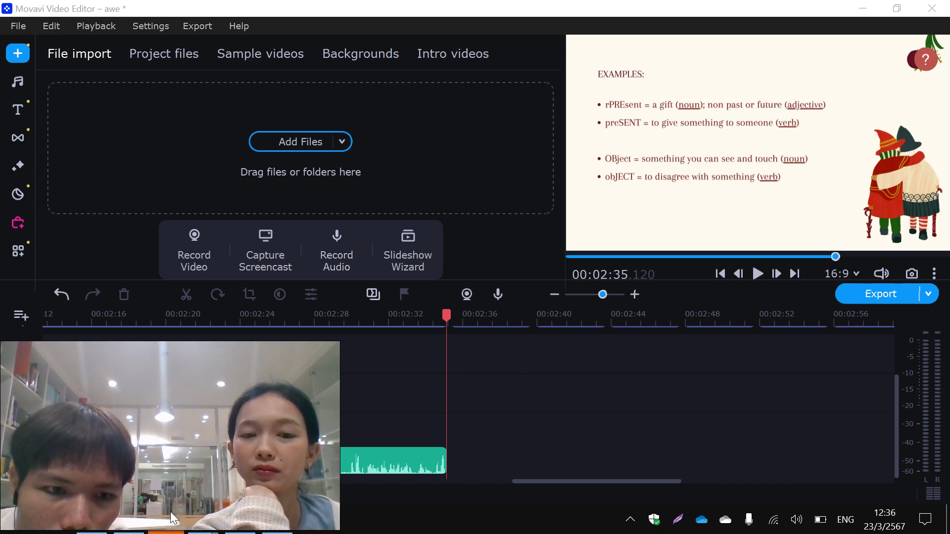
{"action": "left_click", "coordinate": [18, 26]}
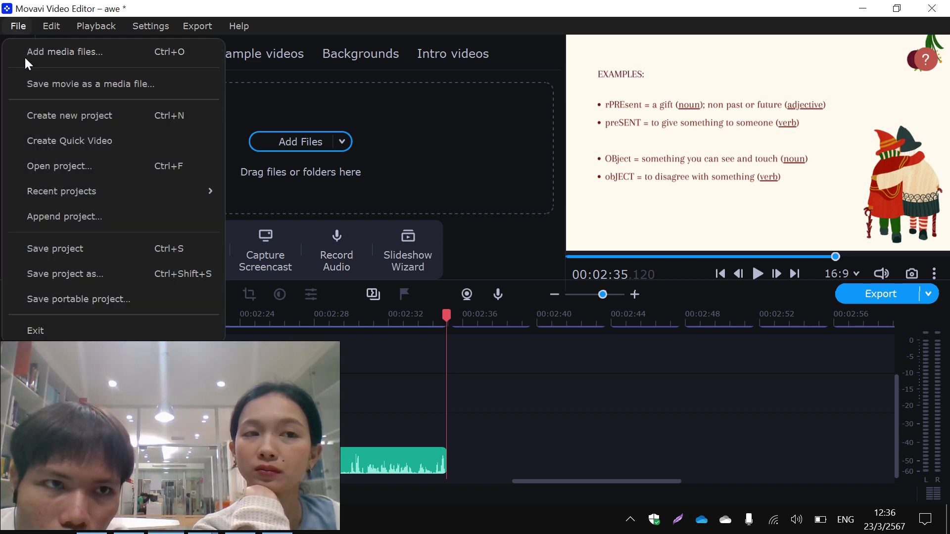
{"action": "left_click", "coordinate": [60, 249]}
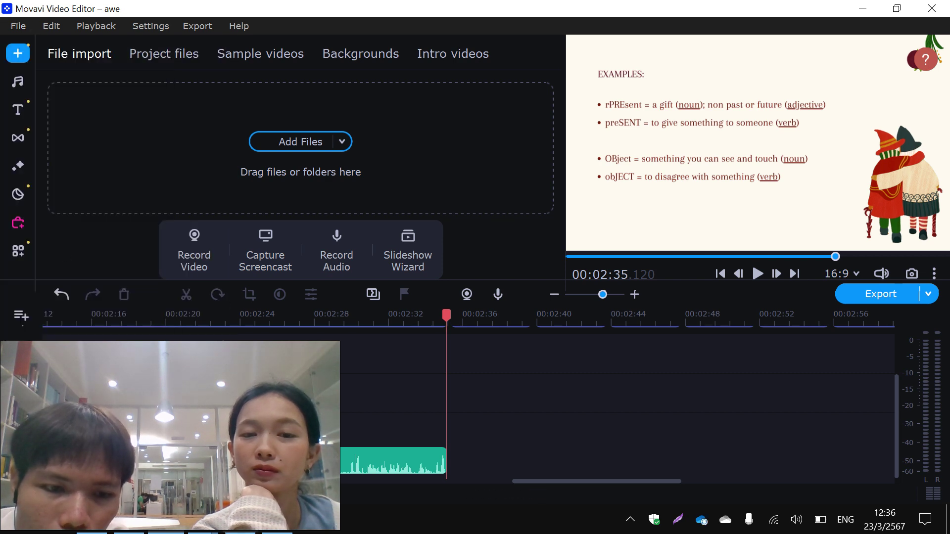
Record a new voice-over with Microphony (Realtek Audio) for the Three-Syllable slides, starting at 00:02:35.120 with the video playing.
{"action": "left_click", "coordinate": [151, 512]}
{"action": "left_click", "coordinate": [150, 511]}
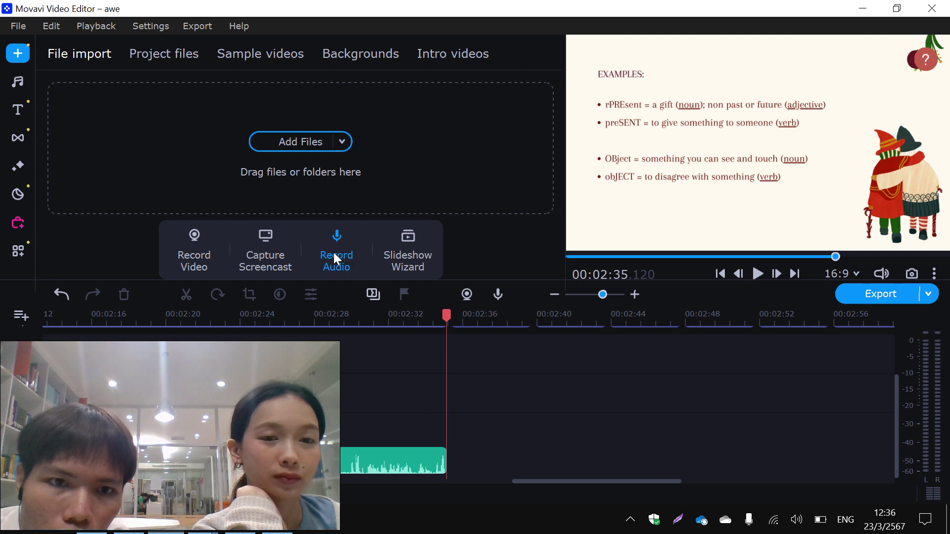
{"action": "left_click", "coordinate": [336, 258]}
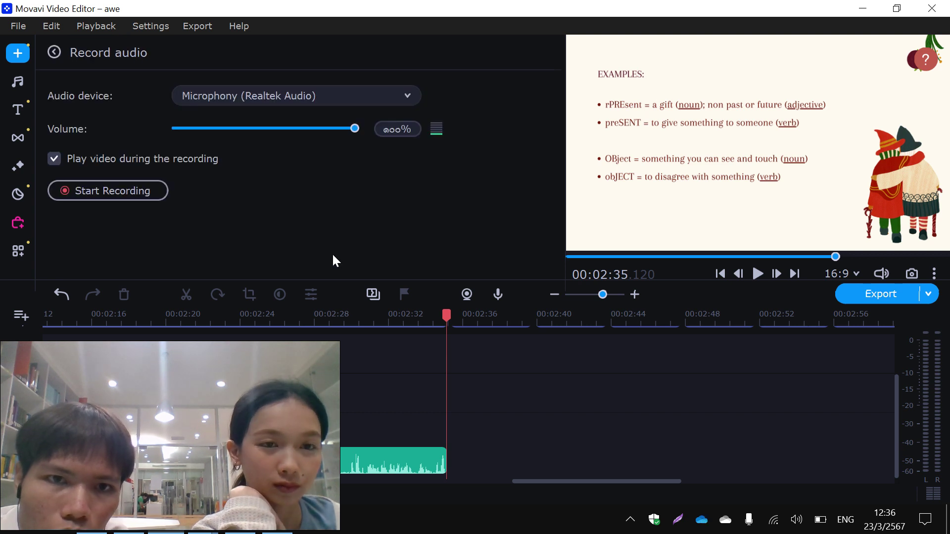
{"action": "left_click", "coordinate": [93, 193]}
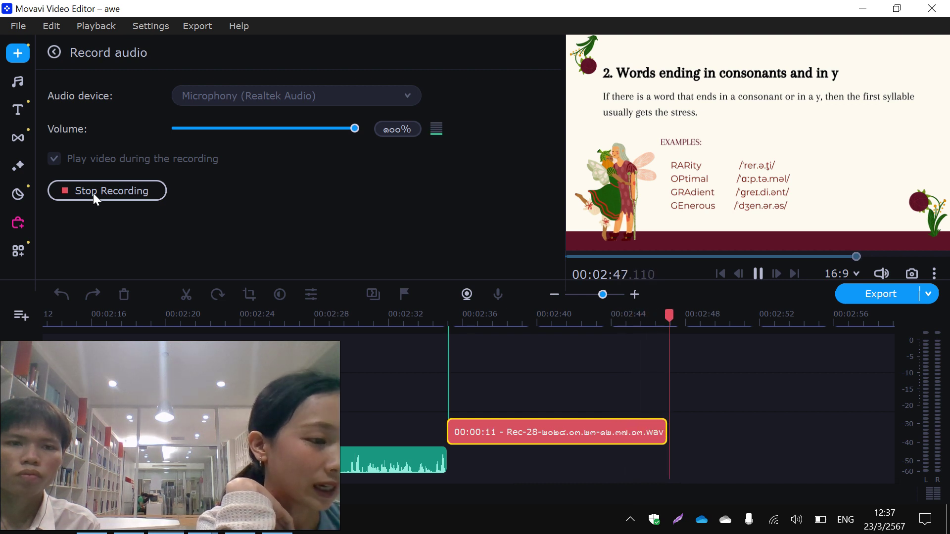
{"action": "left_click", "coordinate": [93, 192]}
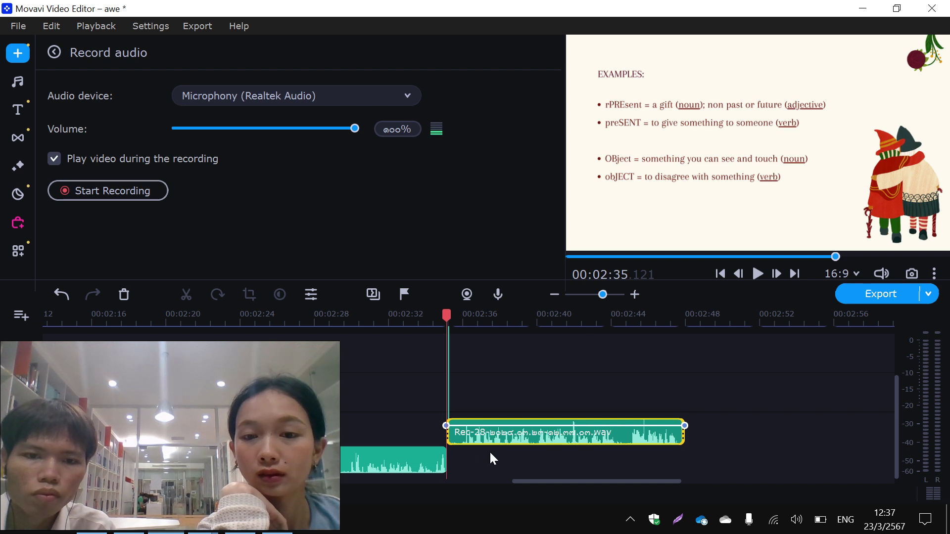
Move the Rec-28 audio clip onto the Rec-25 clip's track, directly after that clip.
{"action": "scroll", "coordinate": [475, 463], "scroll_direction": "up", "scroll_amount": 1}
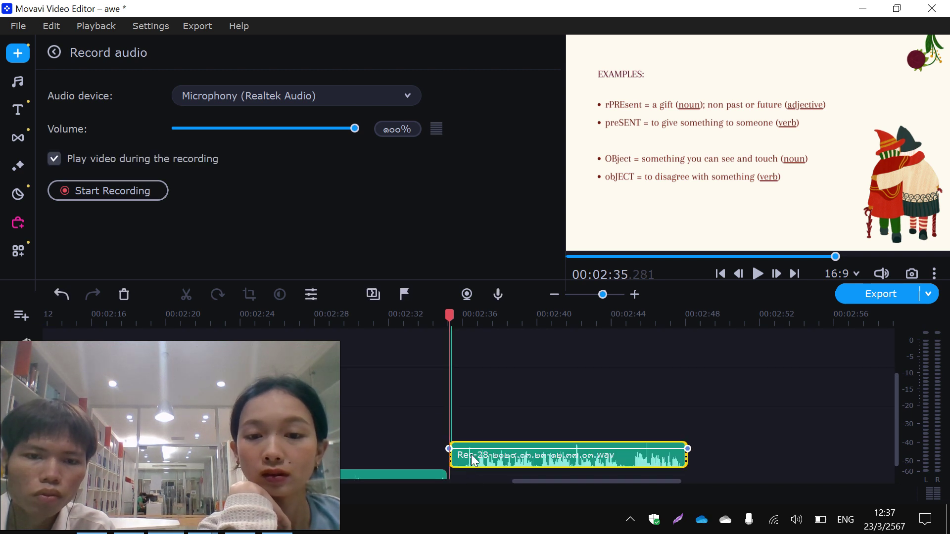
{"action": "mouse_move", "coordinate": [474, 461]}
{"action": "left_mouse_down"}
{"action": "mouse_move", "coordinate": [470, 492]}
{"action": "mouse_move", "coordinate": [477, 440]}
{"action": "mouse_move", "coordinate": [453, 468]}
{"action": "mouse_move", "coordinate": [463, 473]}
{"action": "left_mouse_up"}
{"action": "left_click", "coordinate": [413, 461]}
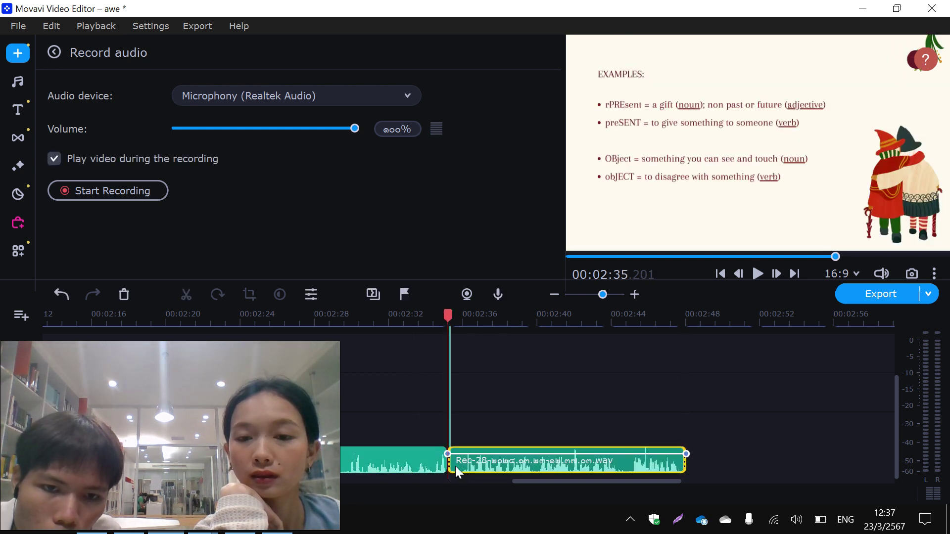
Trim the Rec-28 clip's opening at 00:02:35.600, close the gap after the Rec-25 clip, and play back the join.
{"action": "left_click", "coordinate": [186, 294]}
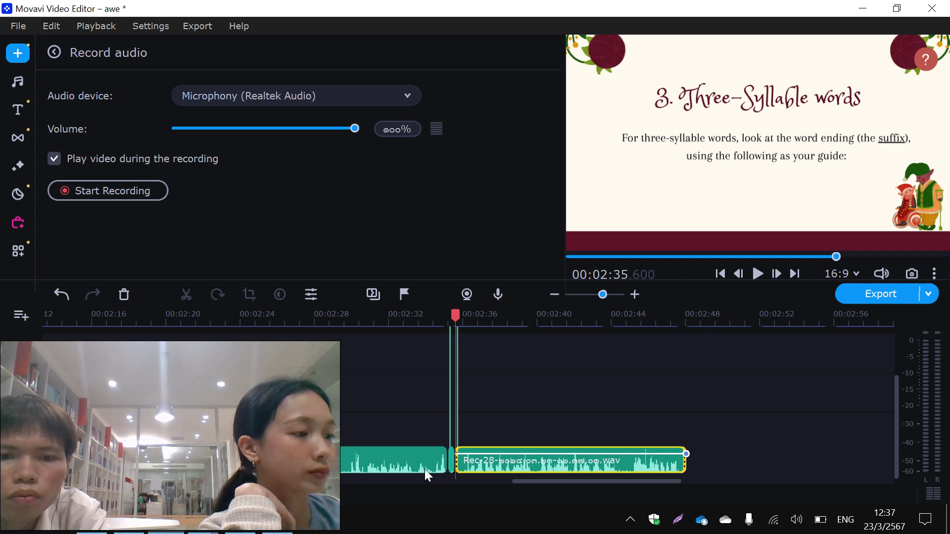
{"action": "mouse_move", "coordinate": [501, 473]}
{"action": "left_mouse_down"}
{"action": "mouse_move", "coordinate": [484, 472]}
{"action": "mouse_move", "coordinate": [490, 465]}
{"action": "left_mouse_up"}
{"action": "left_click", "coordinate": [388, 469]}
{"action": "key", "text": "space"}
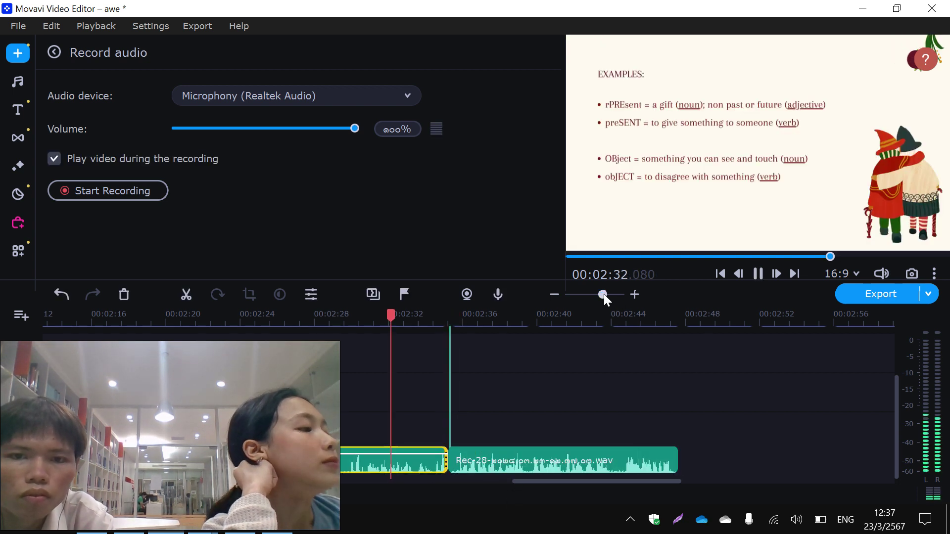
{"action": "left_click_drag", "start_coordinate": [604, 294], "coordinate": [597, 295]}
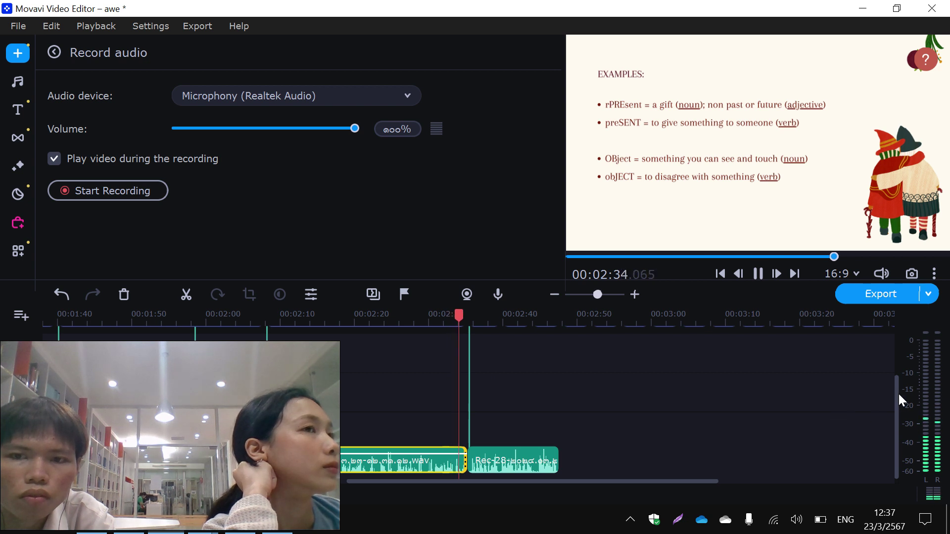
{"action": "left_click_drag", "start_coordinate": [898, 394], "coordinate": [898, 385]}
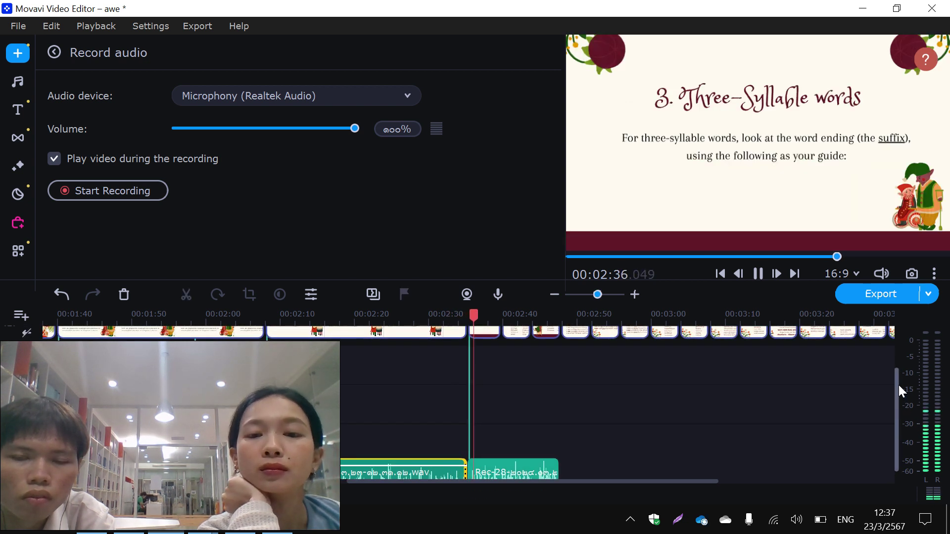
Replay the end of the Rec-25 clip and extend its end to 00:02:35.281.
{"action": "left_click", "coordinate": [450, 448]}
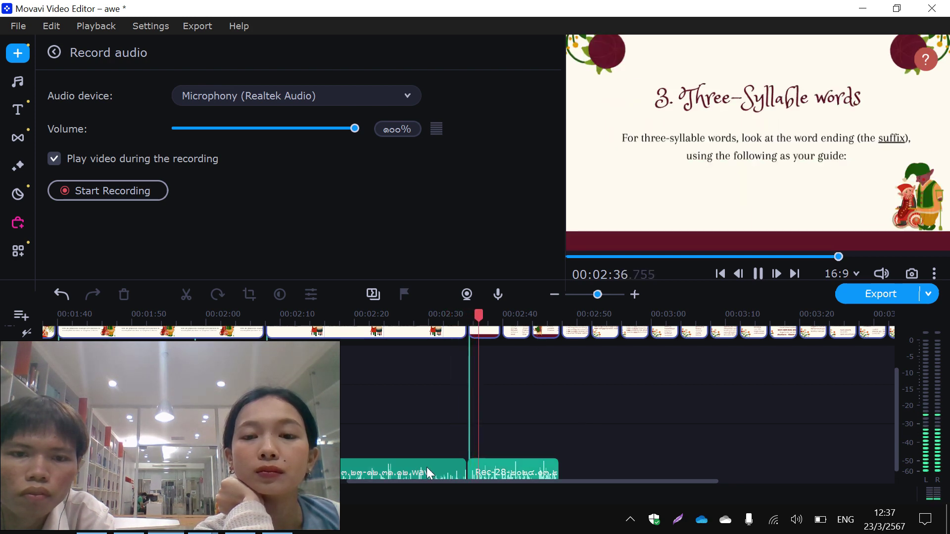
{"action": "left_click", "coordinate": [447, 472]}
{"action": "left_click_drag", "start_coordinate": [597, 295], "coordinate": [606, 295]}
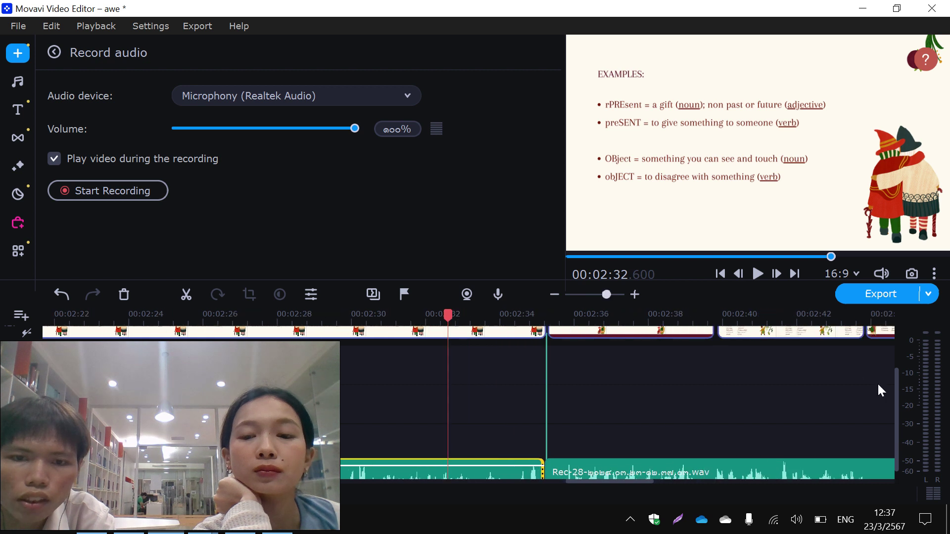
{"action": "left_click_drag", "start_coordinate": [897, 384], "coordinate": [786, 442]}
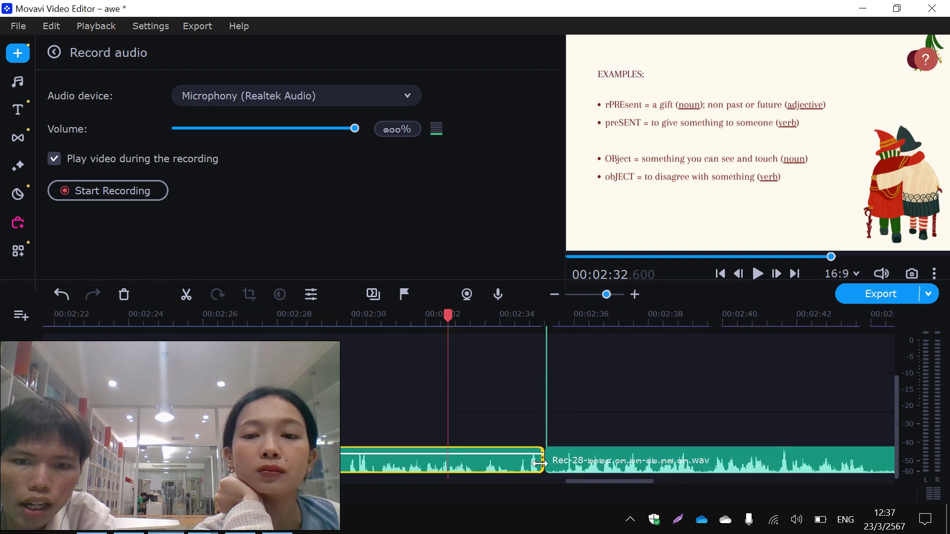
{"action": "mouse_move", "coordinate": [540, 464]}
{"action": "left_mouse_down"}
{"action": "mouse_move", "coordinate": [556, 463]}
{"action": "mouse_move", "coordinate": [545, 461]}
{"action": "left_mouse_up"}
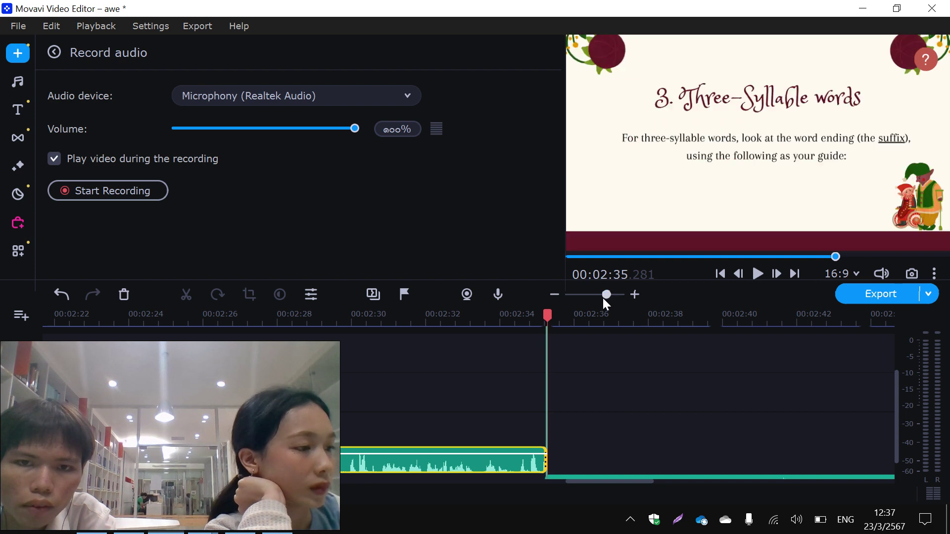
{"action": "left_click_drag", "start_coordinate": [603, 299], "coordinate": [614, 294]}
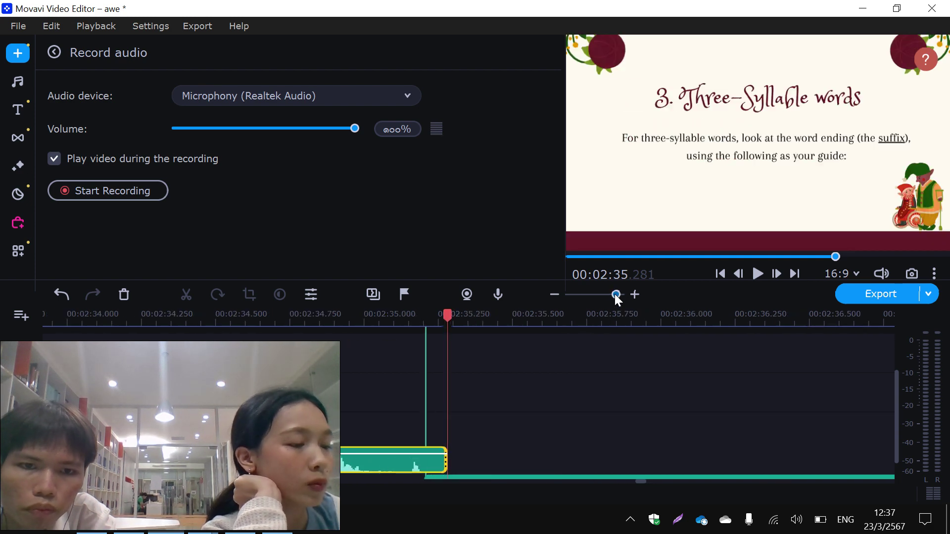
Play back the extended end of the Rec-25 clip and check the position around 00:02:35.223.
{"action": "left_click", "coordinate": [394, 469]}
{"action": "key", "text": "space"}
{"action": "left_click", "coordinate": [394, 468]}
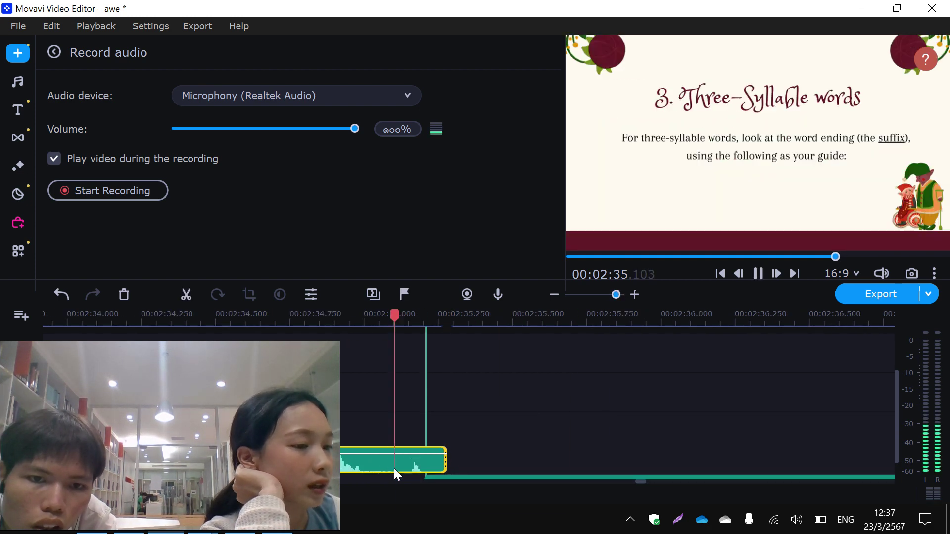
{"action": "key", "text": "space"}
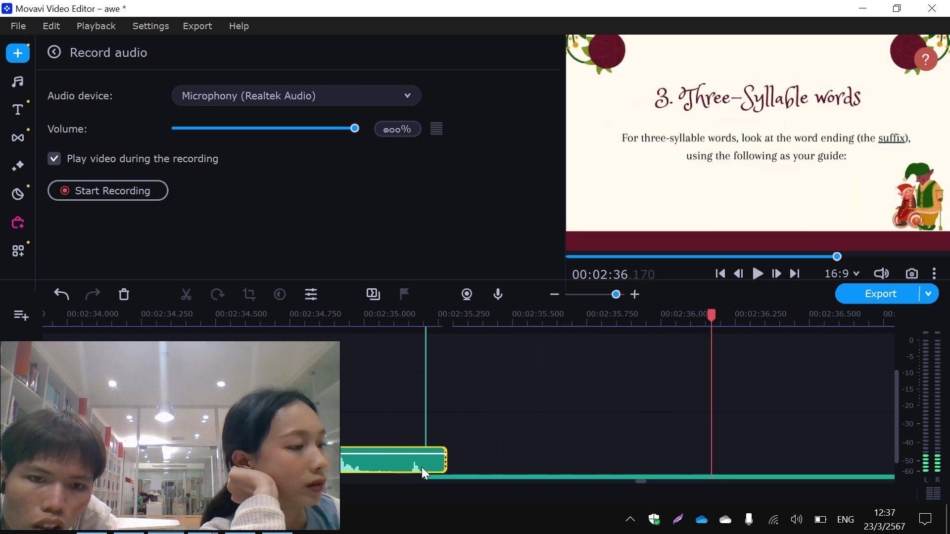
{"action": "left_click", "coordinate": [422, 467]}
{"action": "left_click", "coordinate": [430, 466]}
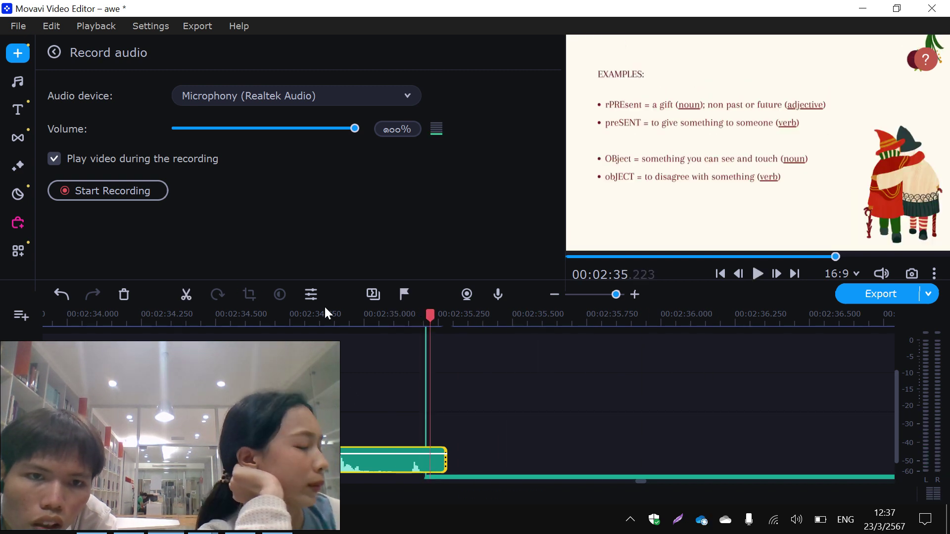
Move the Rec-28 clip back up onto the Rec-25 track, directly after the extended clip, and play back the join.
{"action": "left_click_drag", "start_coordinate": [896, 416], "coordinate": [895, 434]}
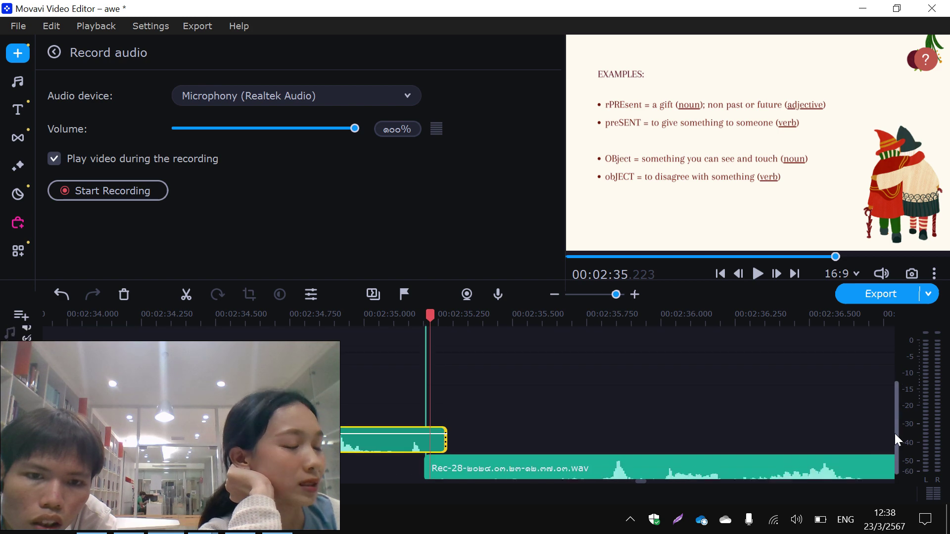
{"action": "left_click_drag", "start_coordinate": [443, 464], "coordinate": [468, 437]}
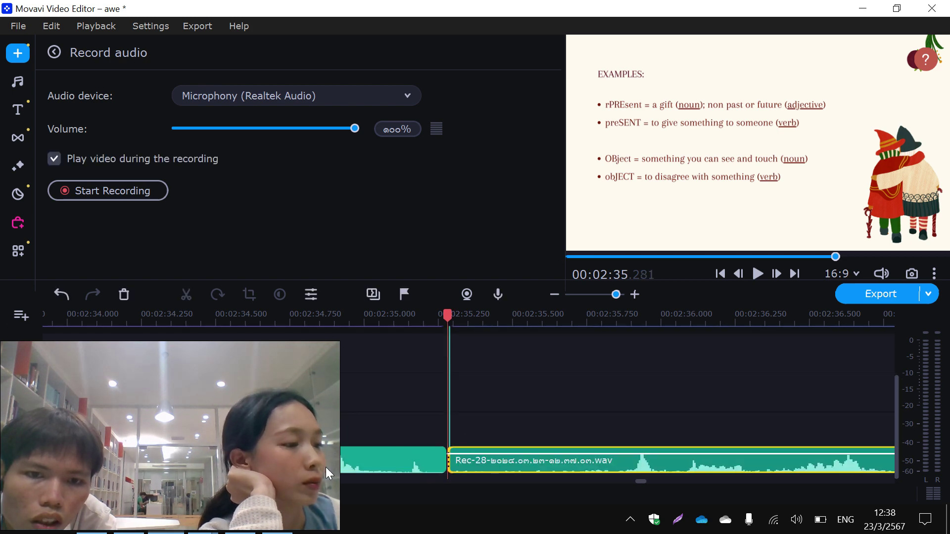
{"action": "left_click", "coordinate": [344, 460]}
{"action": "key", "text": "space"}
{"action": "left_click_drag", "start_coordinate": [614, 296], "coordinate": [608, 296]}
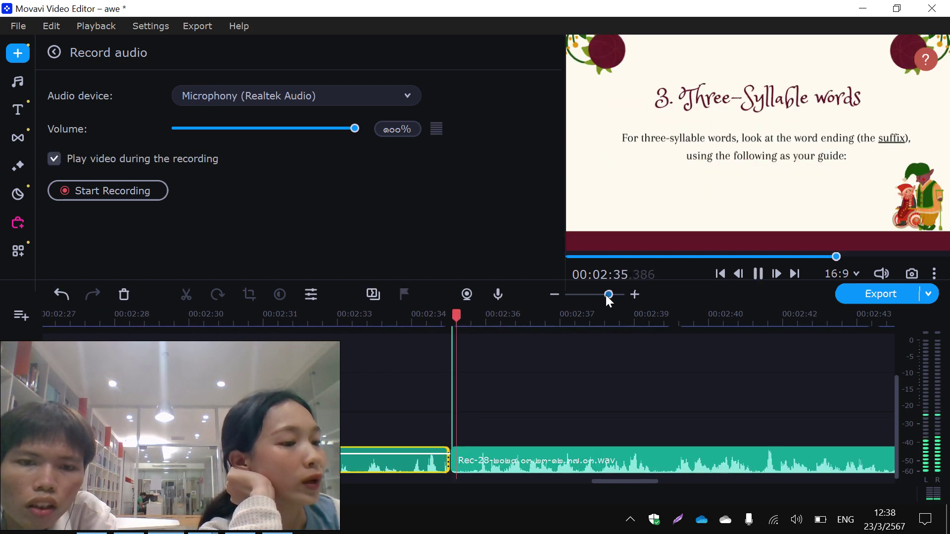
{"action": "left_click", "coordinate": [404, 468]}
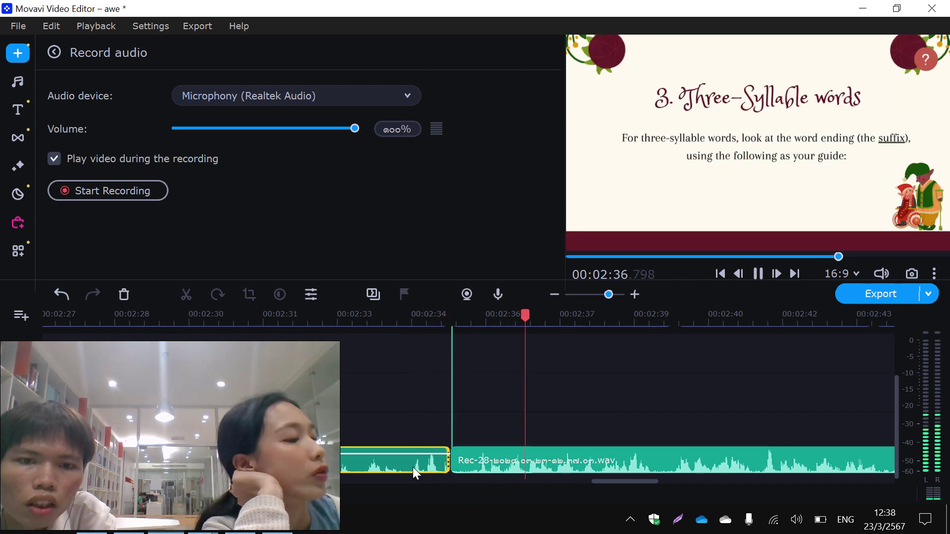
Trim the Rec-28 clip's opening at 00:02:35.490, close the gap after the Rec-25 clip, and replay the join.
{"action": "left_click", "coordinate": [465, 470]}
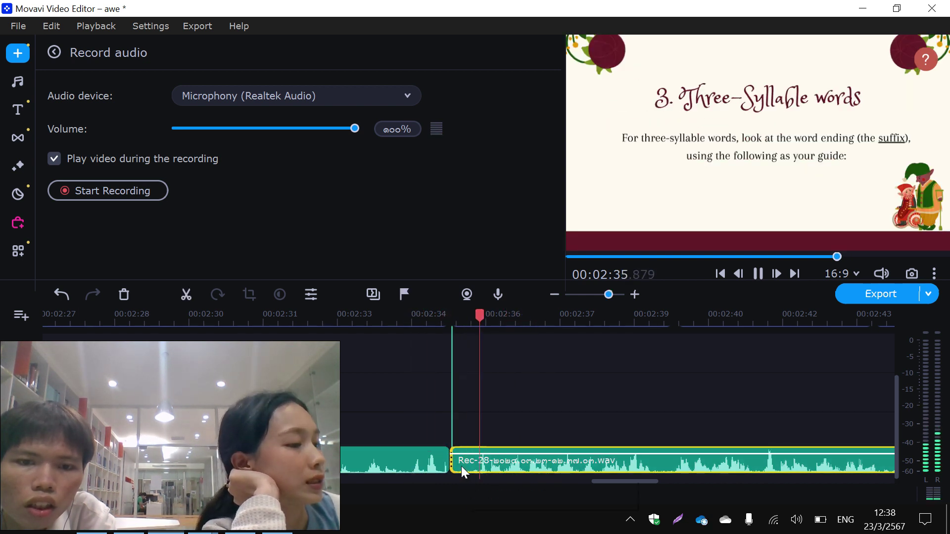
{"action": "left_click", "coordinate": [460, 468]}
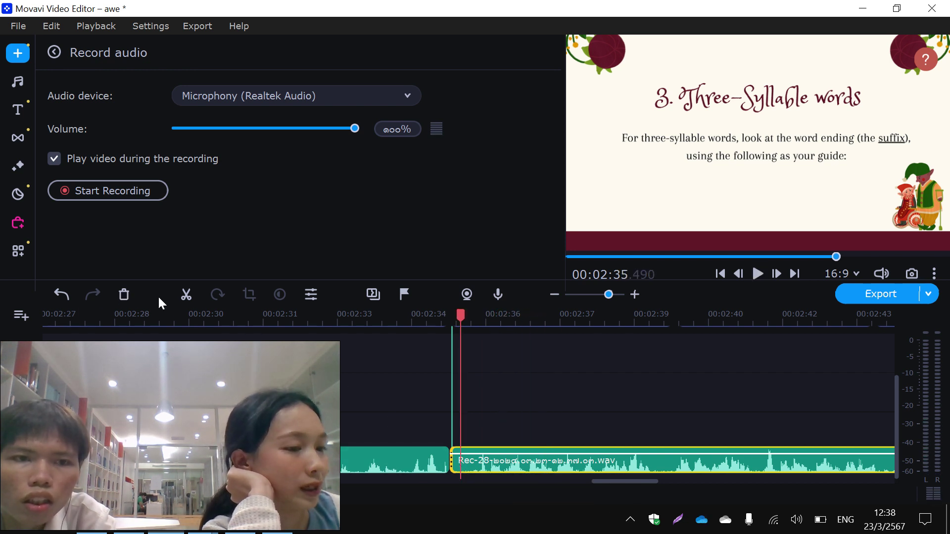
{"action": "left_click_drag", "start_coordinate": [452, 465], "coordinate": [476, 465]}
{"action": "left_click", "coordinate": [397, 463]}
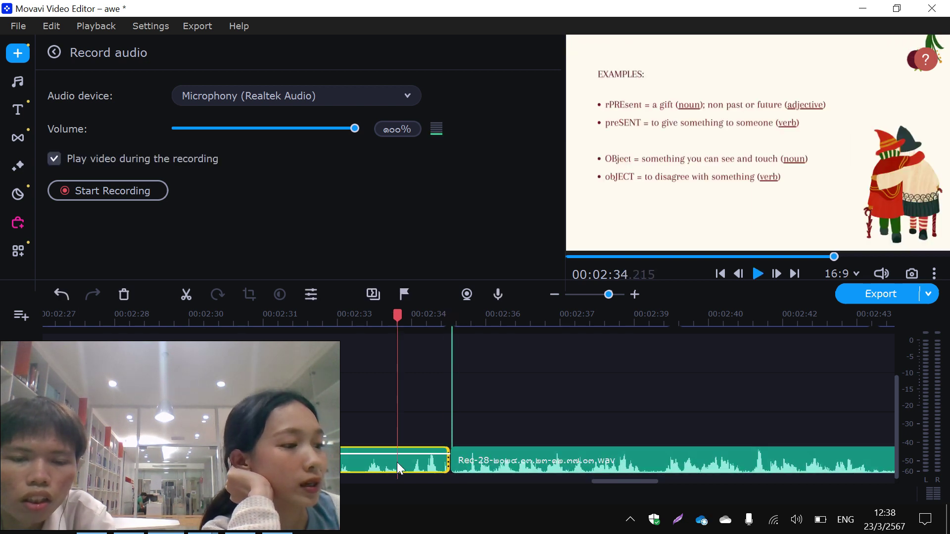
{"action": "key", "text": "space"}
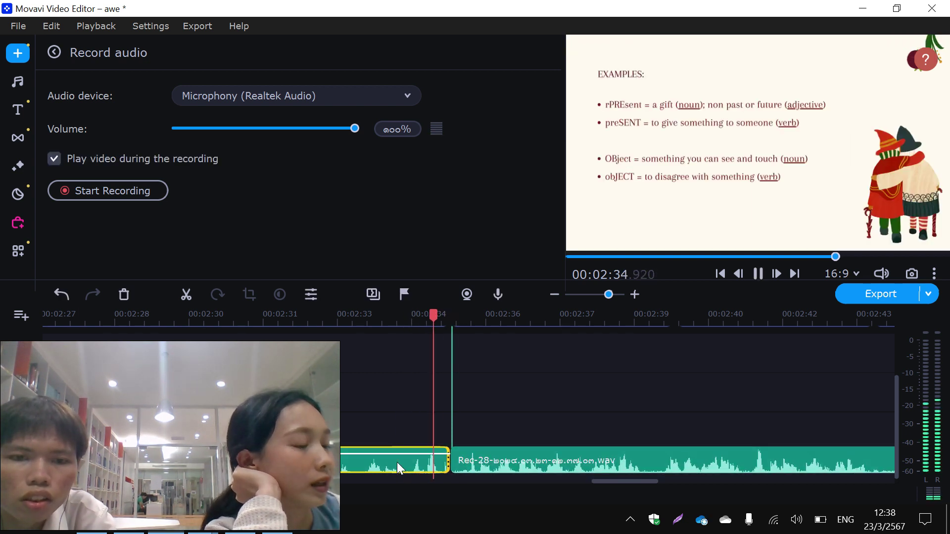
Split the Rec-28 clip at 00:02:35.565, delete the piece before it, close the gap, and play back from 00:02:34.320.
{"action": "left_click", "coordinate": [463, 469]}
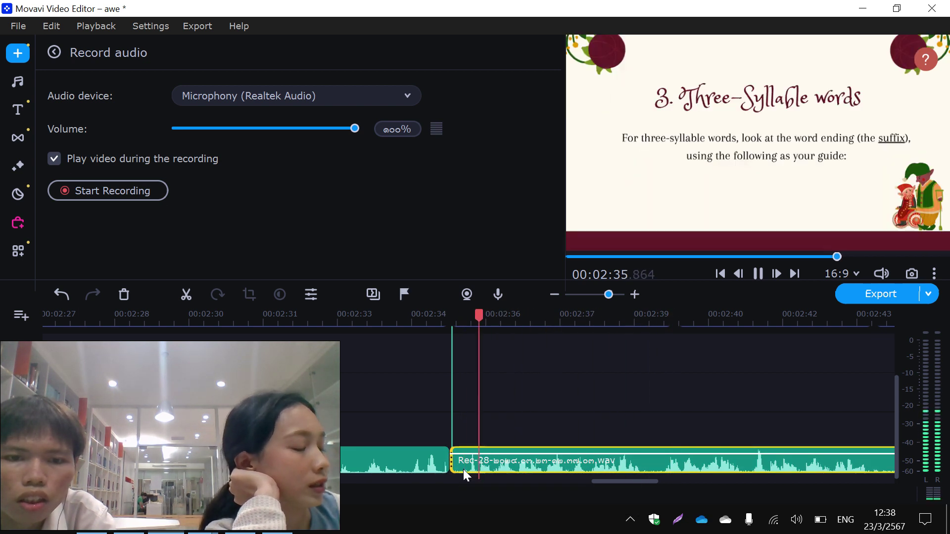
{"action": "left_click", "coordinate": [463, 470]}
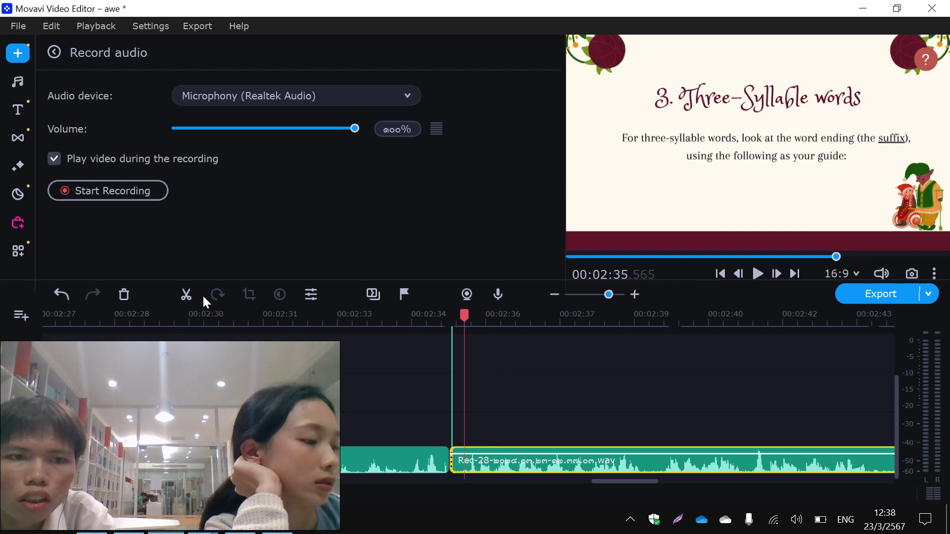
{"action": "left_click", "coordinate": [190, 295]}
{"action": "left_click", "coordinate": [458, 463]}
{"action": "key", "text": "Delete"}
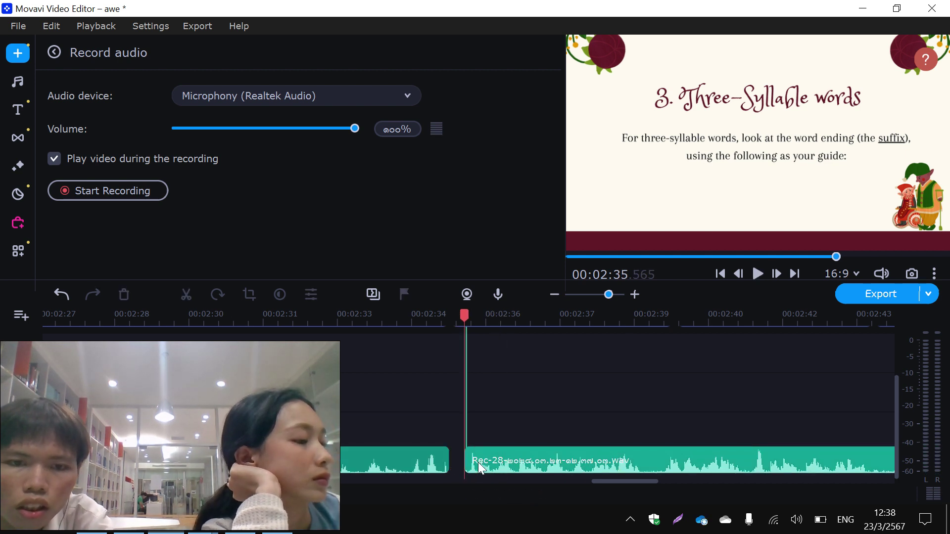
{"action": "left_click_drag", "start_coordinate": [478, 468], "coordinate": [464, 468]}
{"action": "left_click", "coordinate": [402, 462]}
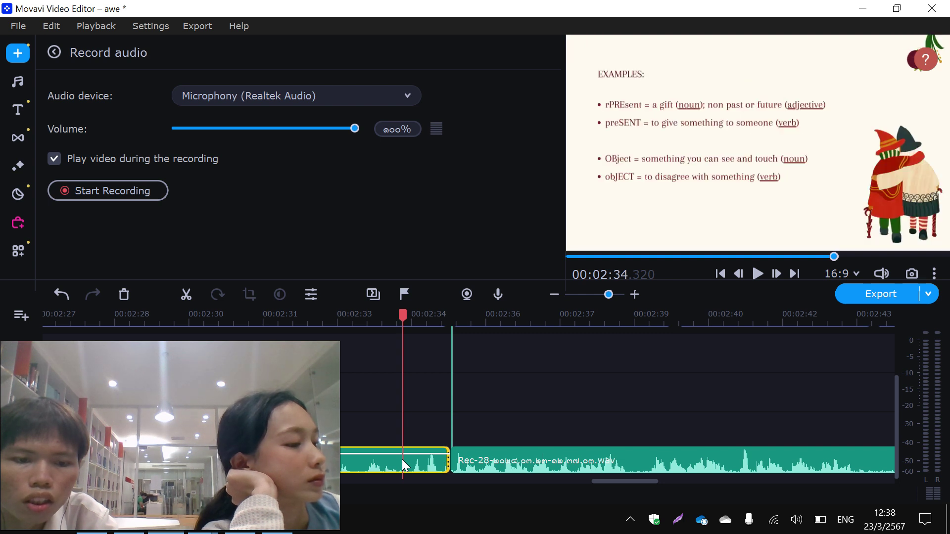
{"action": "key", "text": "space"}
Examine the join between the Rec-25 and Rec-28 clips closely and replay it from 00:02:34.981.
{"action": "left_click_drag", "start_coordinate": [608, 294], "coordinate": [617, 290]}
{"action": "key", "text": "space"}
{"action": "left_click", "coordinate": [311, 449]}
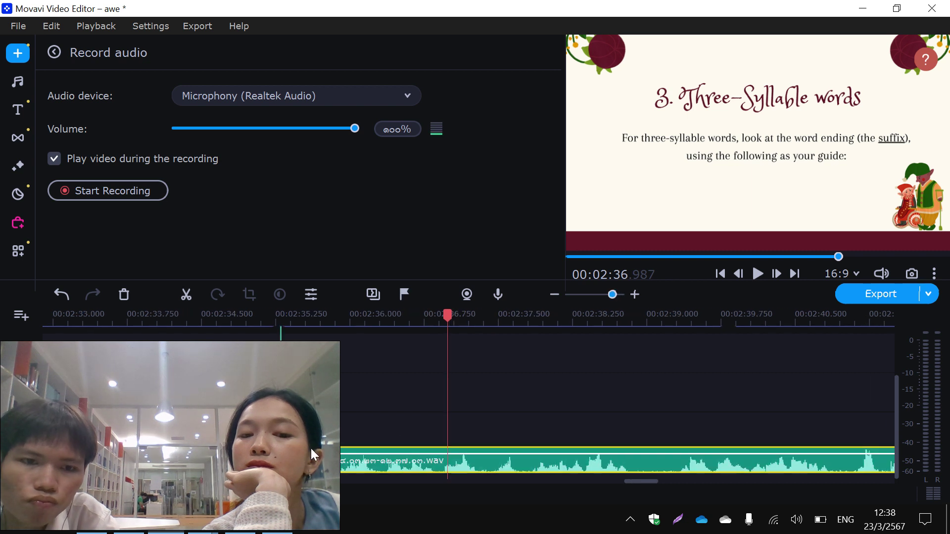
{"action": "key", "text": "Left"}
{"action": "key", "text": "Left"}
{"action": "key", "text": "Left"}
{"action": "key", "text": "Left"}
{"action": "key", "text": "Left"}
{"action": "key", "text": "Left"}
{"action": "key", "text": "Left"}
{"action": "key", "text": "Left"}
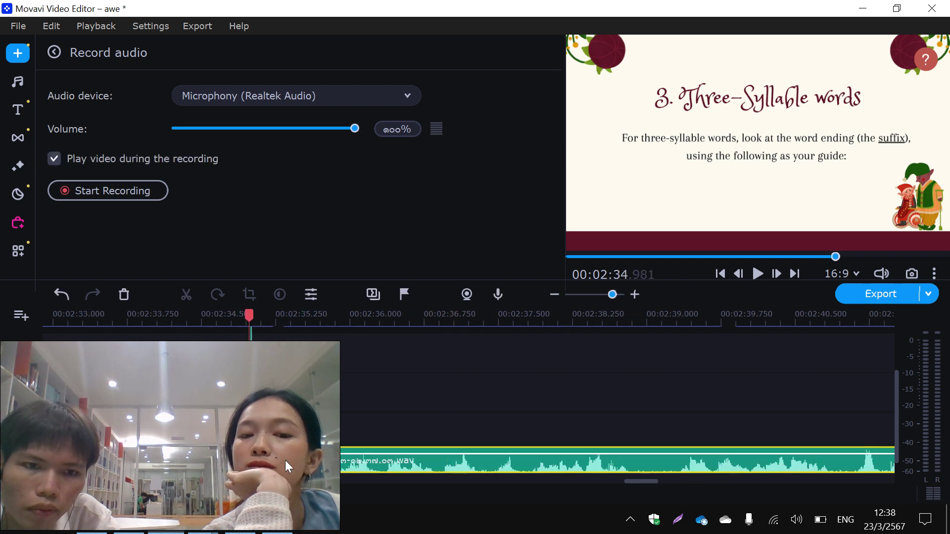
{"action": "key", "text": "space"}
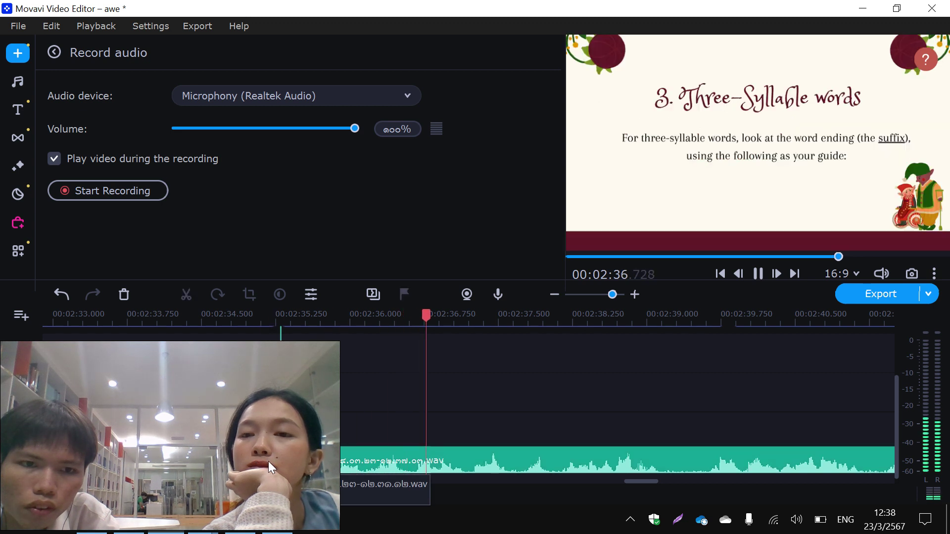
Shift the Rec-28 clip slightly later to start at about 00:02:35.401, and play it back.
{"action": "left_click", "coordinate": [291, 456]}
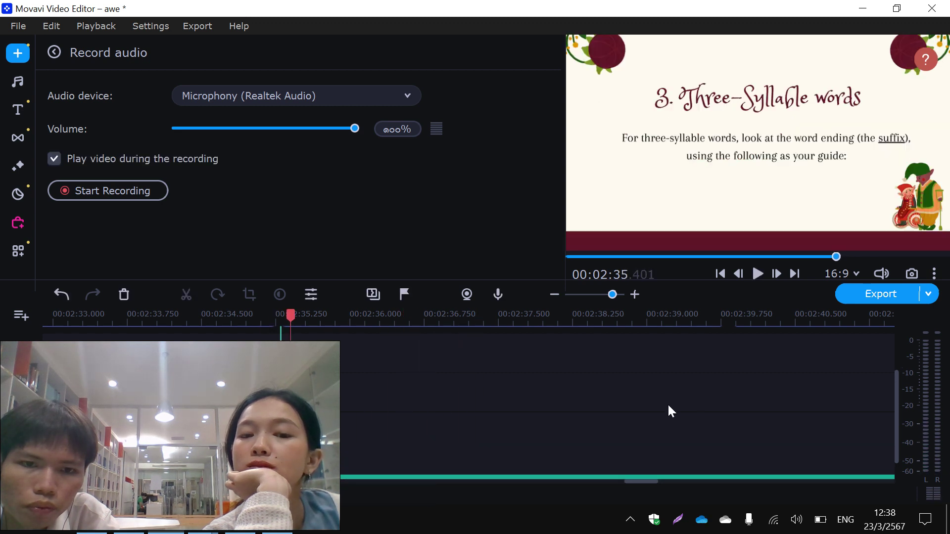
{"action": "left_click", "coordinate": [238, 458]}
{"action": "key", "text": "space"}
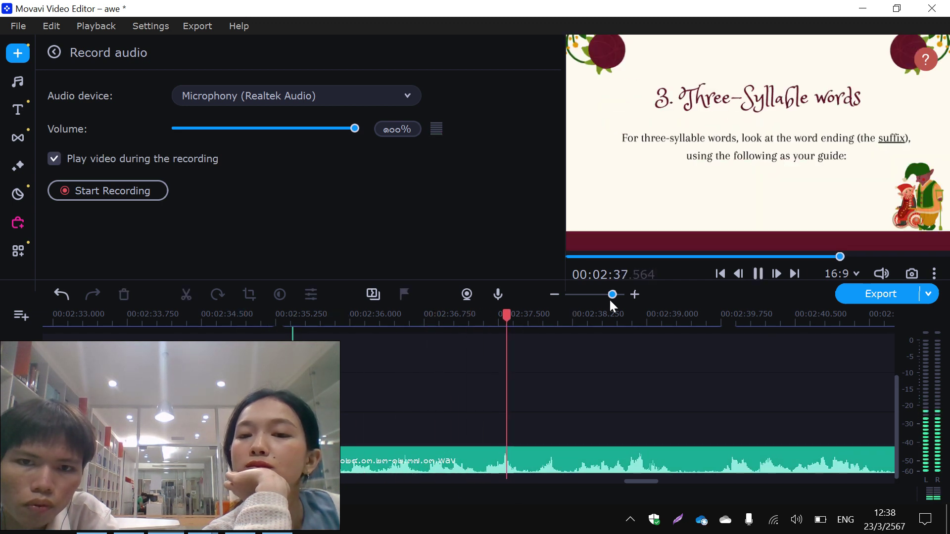
{"action": "left_click_drag", "start_coordinate": [611, 295], "coordinate": [602, 295]}
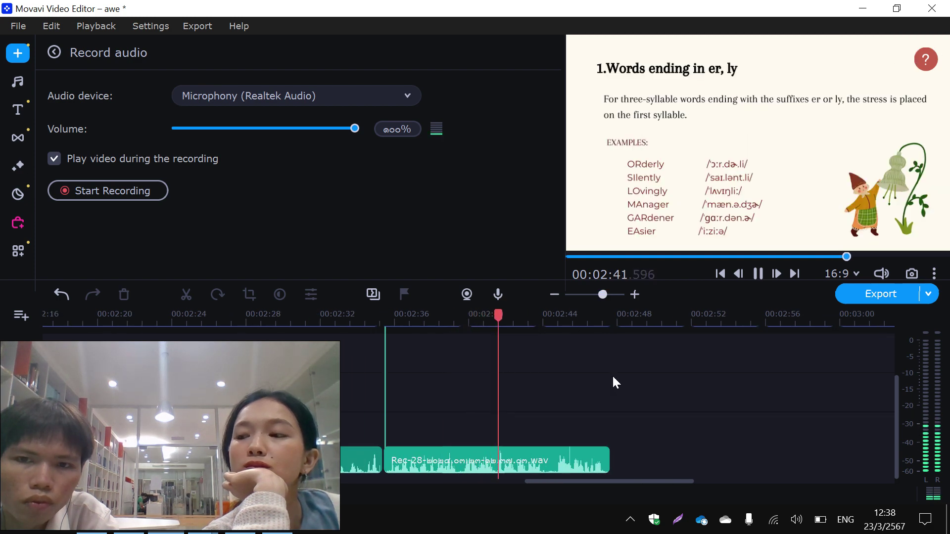
Extend the "3. Three-Syllable words" slide so it ends together with the Rec-28 clip.
{"action": "left_click_drag", "start_coordinate": [896, 387], "coordinate": [898, 352]}
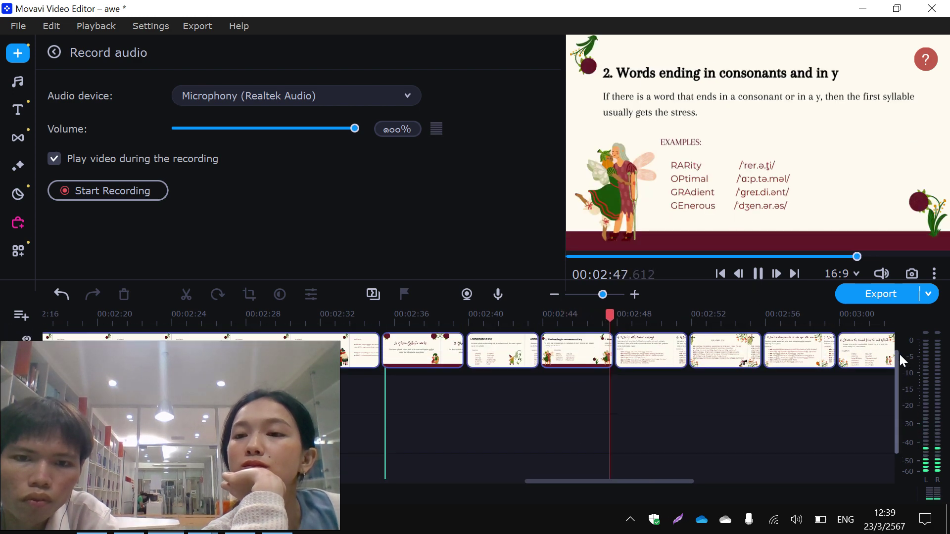
{"action": "left_click", "coordinate": [460, 352]}
{"action": "left_click_drag", "start_coordinate": [460, 353], "coordinate": [610, 352]}
{"action": "left_click_drag", "start_coordinate": [896, 382], "coordinate": [894, 404]}
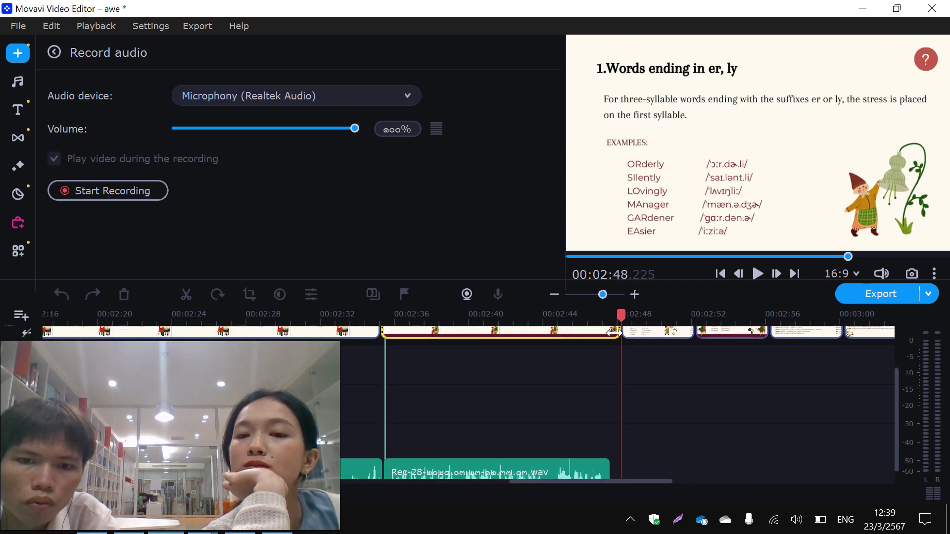
Play back the timeline from 00:02:17.880 through the end of the Rec-28 clip.
{"action": "left_click", "coordinate": [246, 470]}
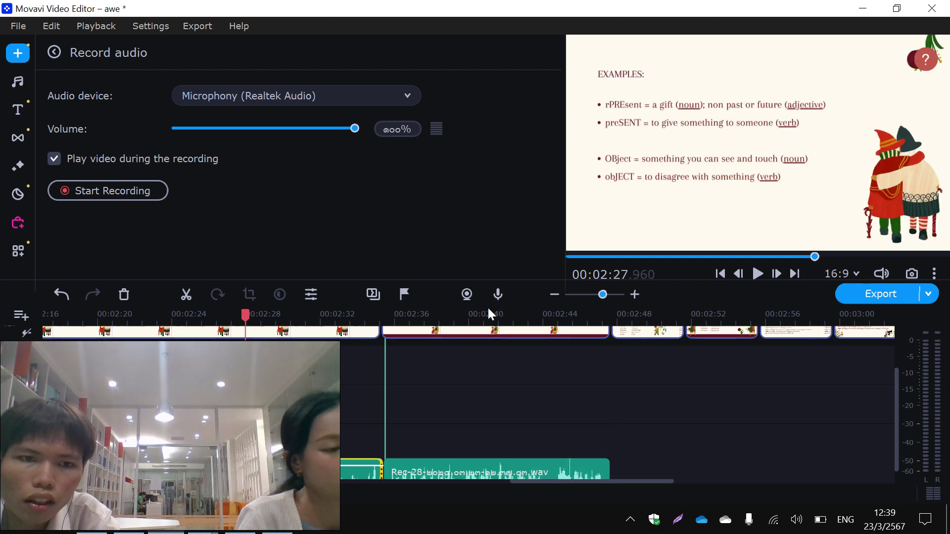
{"action": "left_click", "coordinate": [58, 473]}
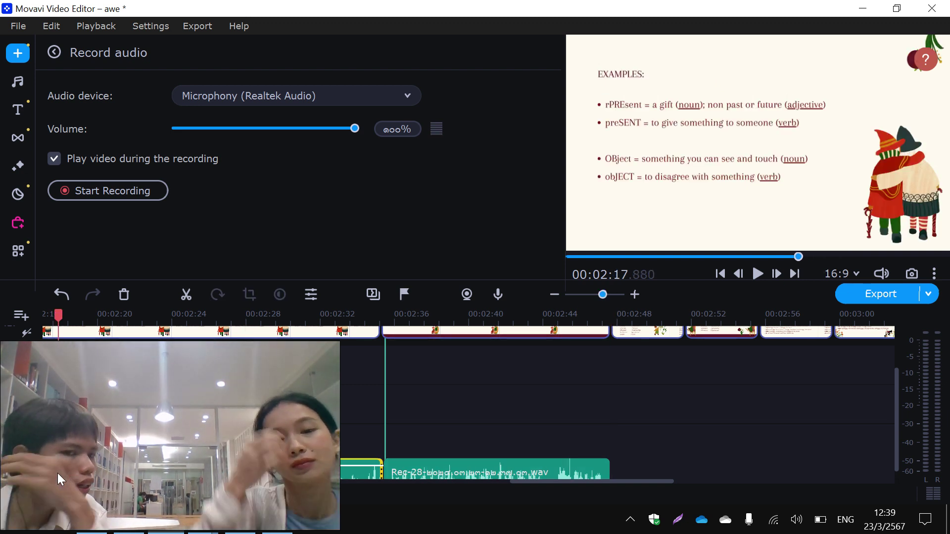
{"action": "left_click", "coordinate": [755, 276]}
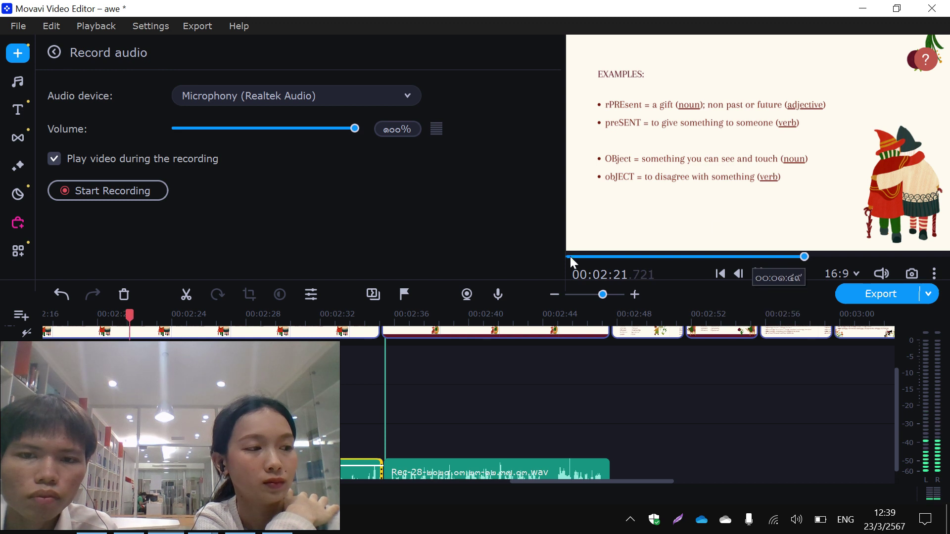
{"action": "left_click_drag", "start_coordinate": [599, 296], "coordinate": [592, 295]}
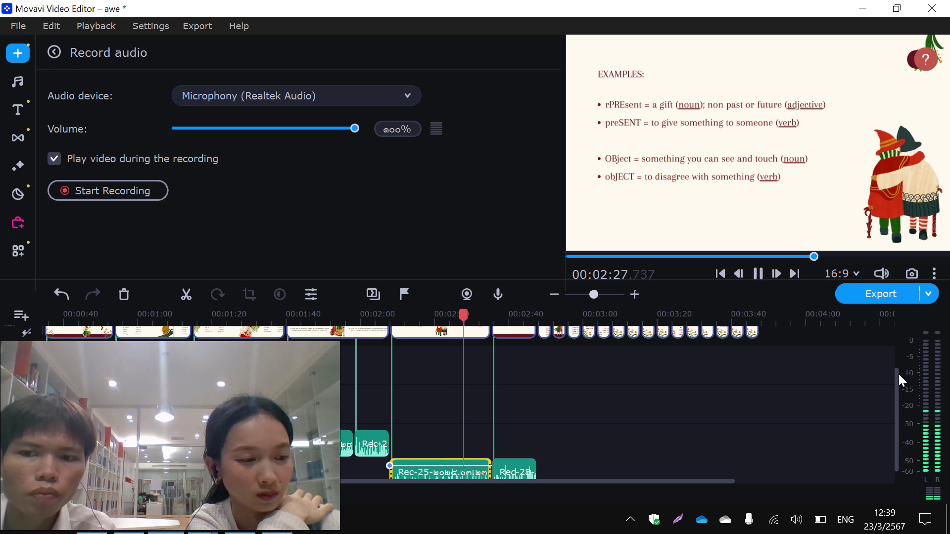
{"action": "scroll", "coordinate": [896, 381], "scroll_direction": "down", "scroll_amount": 1}
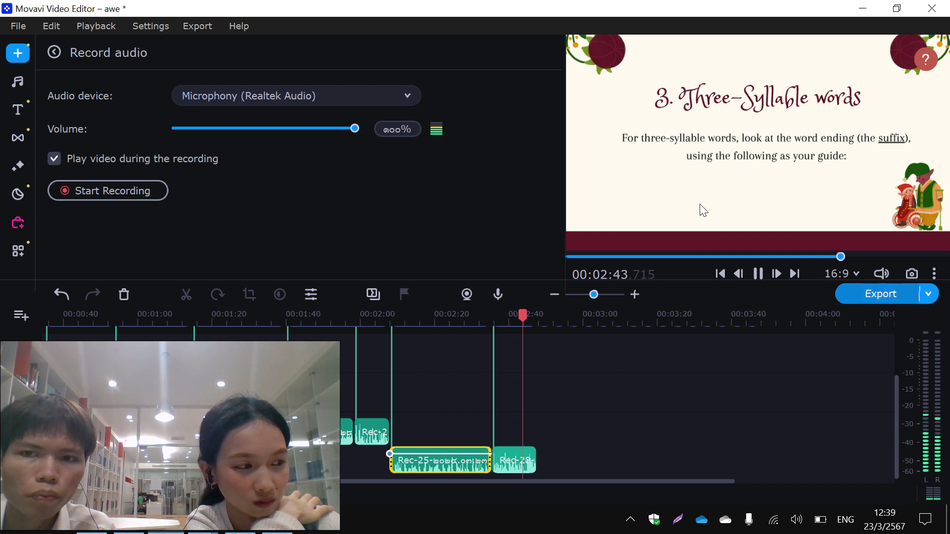
{"action": "left_click", "coordinate": [759, 274]}
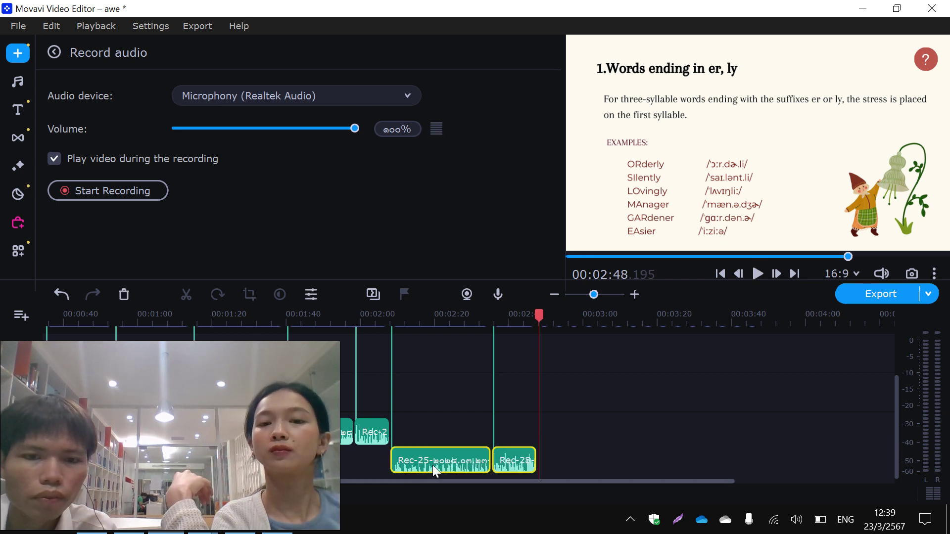
Move the Rec-25 and Rec-28 clips up onto the preceding recordings' track and extend the "1.Words ending in er, ly" slide to about 00:03:33.
{"action": "left_click_drag", "start_coordinate": [477, 451], "coordinate": [431, 445]}
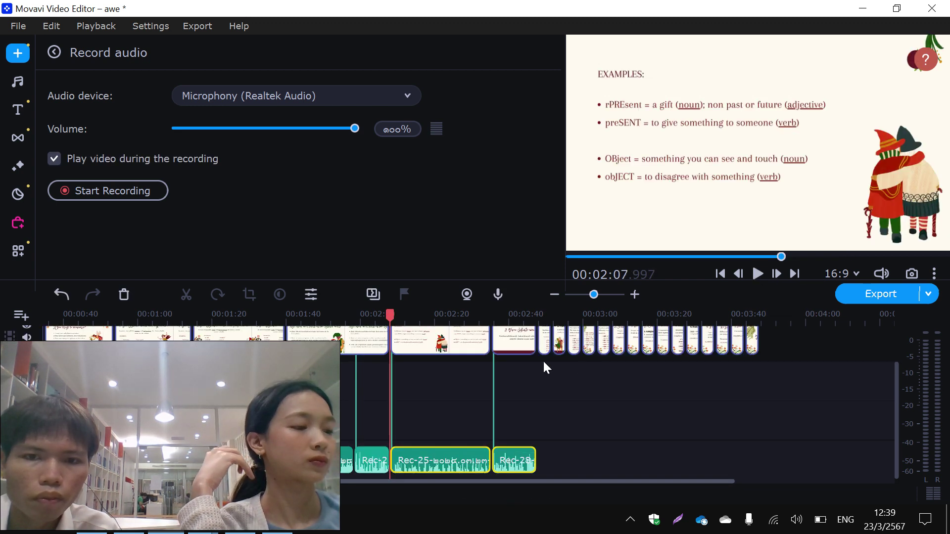
{"action": "left_click_drag", "start_coordinate": [551, 346], "coordinate": [708, 349]}
{"action": "left_click", "coordinate": [537, 346]}
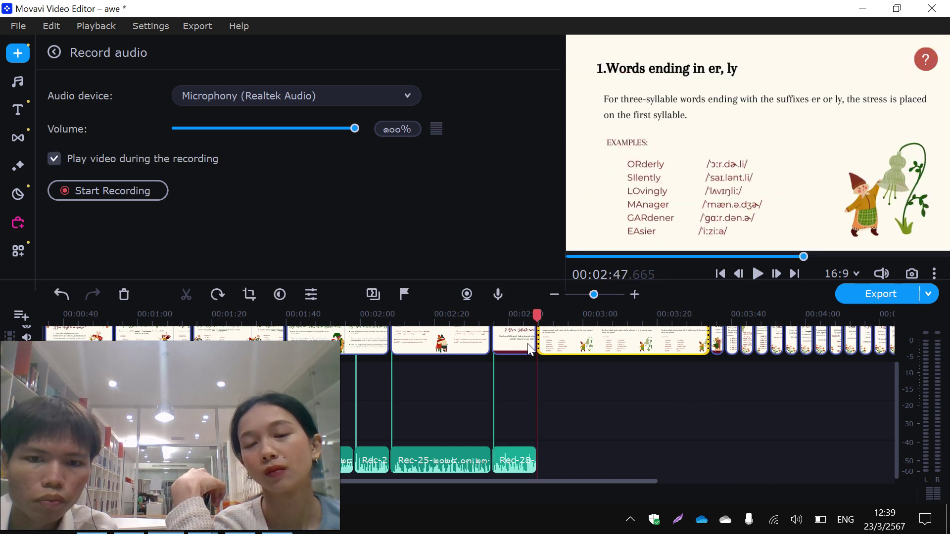
{"action": "left_click", "coordinate": [70, 199]}
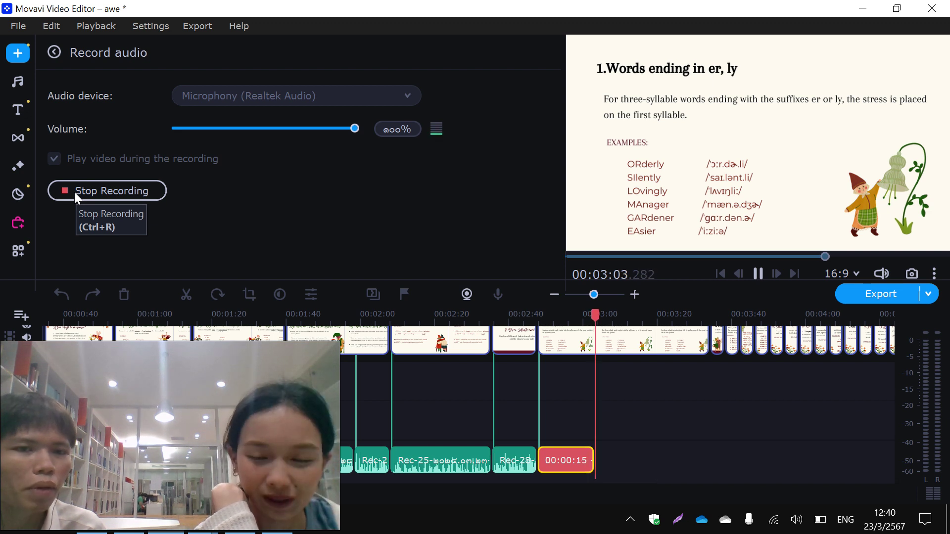
{"action": "left_click", "coordinate": [75, 192]}
{"action": "left_click", "coordinate": [61, 295]}
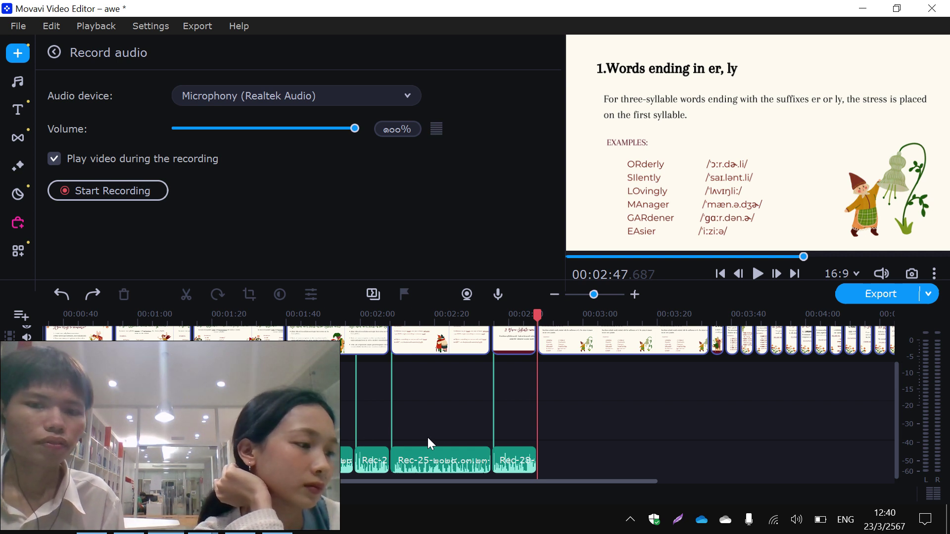
Record a voice-over of about 27 seconds for the "1.Words ending in er, ly" slide from 00:02:47.687 and play it back.
{"action": "left_click", "coordinate": [99, 192]}
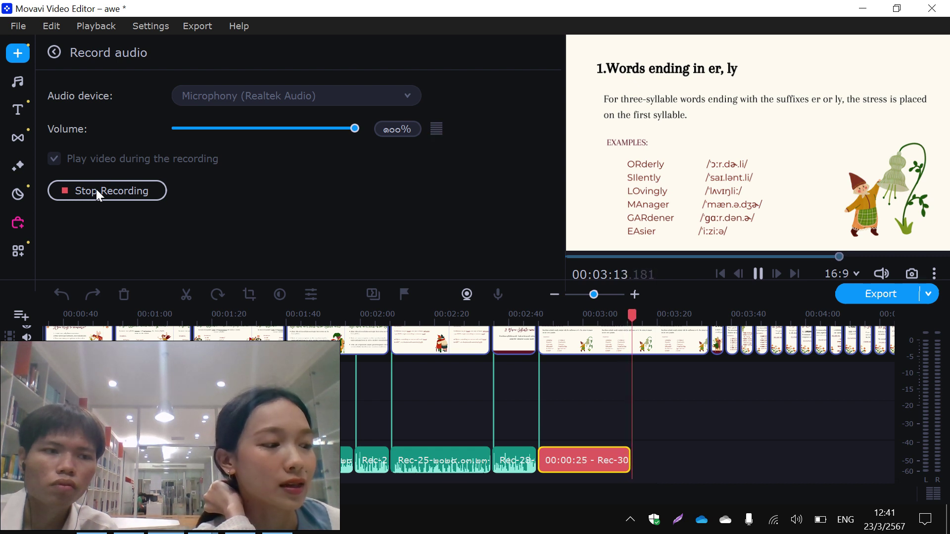
{"action": "left_click", "coordinate": [758, 274]}
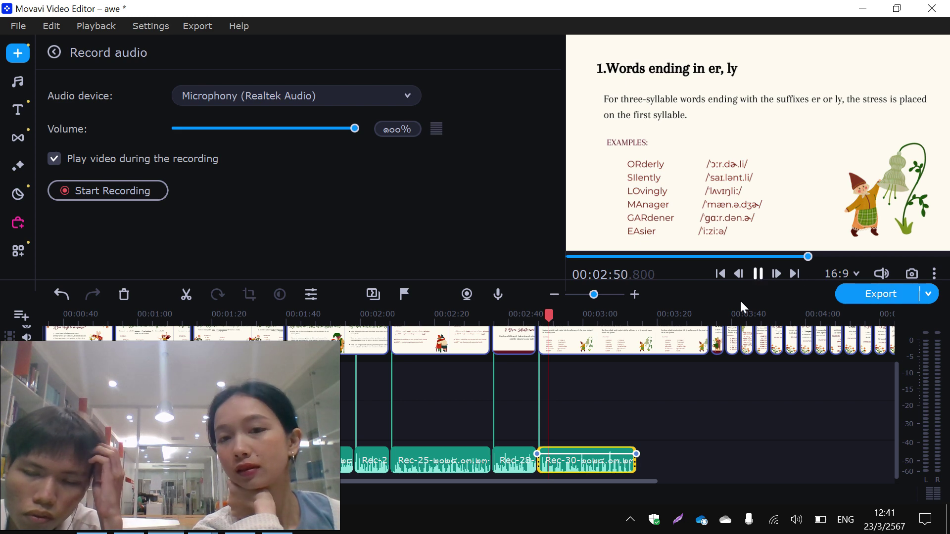
{"action": "key", "text": "space"}
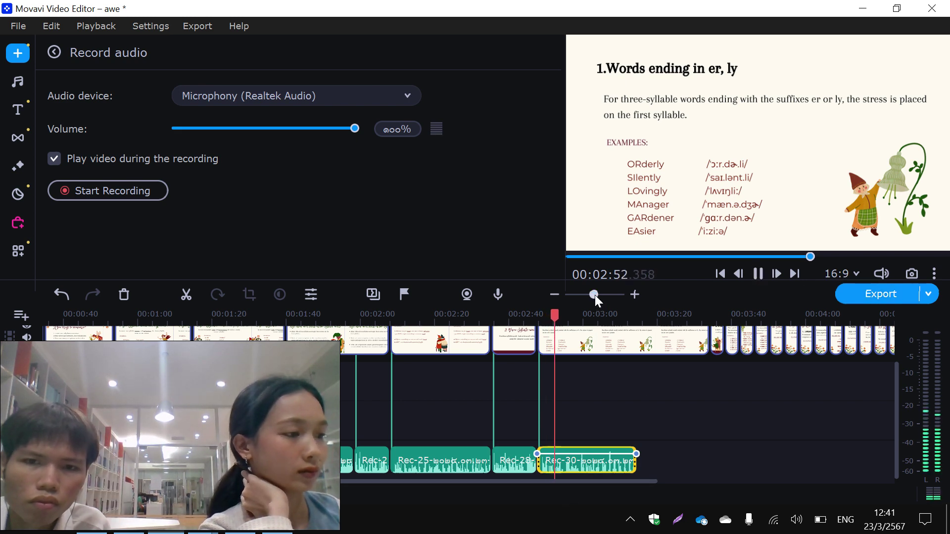
{"action": "left_click_drag", "start_coordinate": [595, 295], "coordinate": [603, 294]}
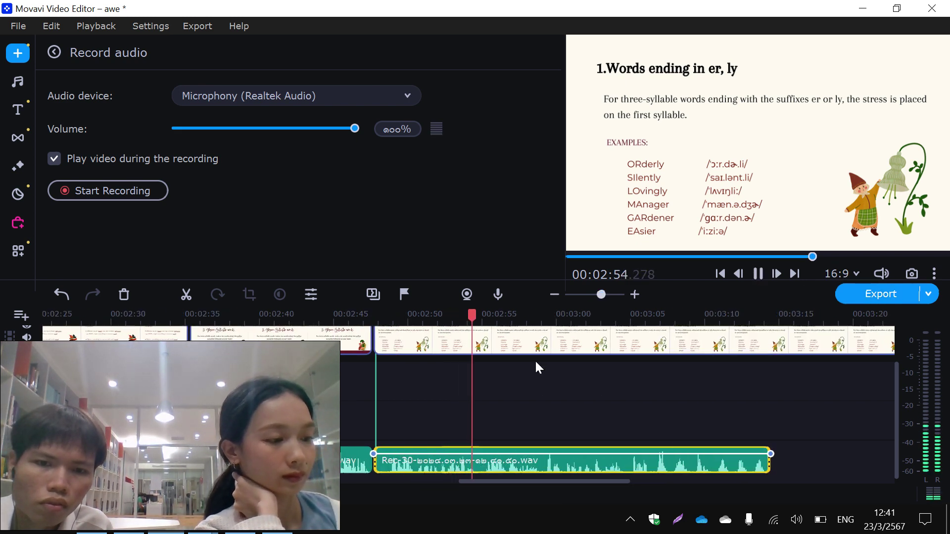
Replay the Rec-30 clip from its opening and again from 00:02:50.550 to check the narration.
{"action": "left_click", "coordinate": [389, 467]}
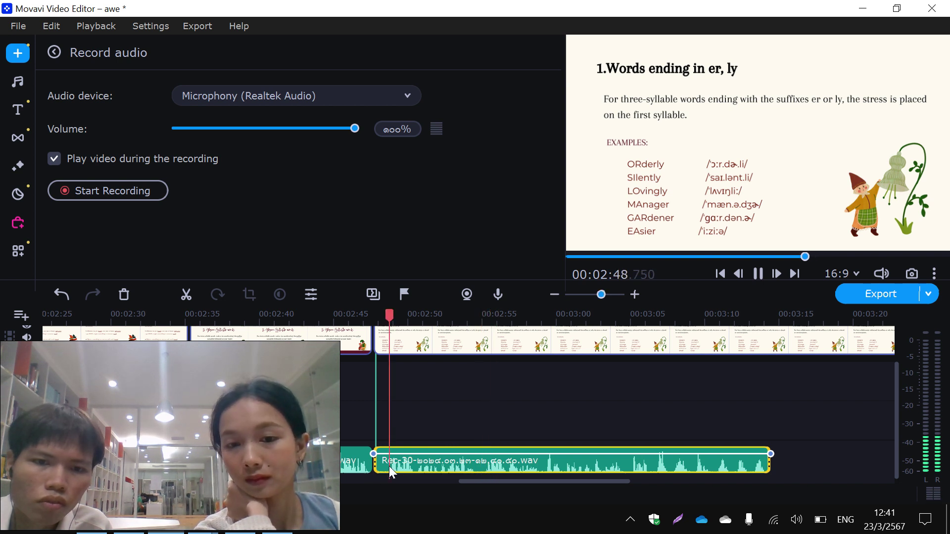
{"action": "left_click", "coordinate": [457, 472]}
{"action": "left_click", "coordinate": [454, 471]}
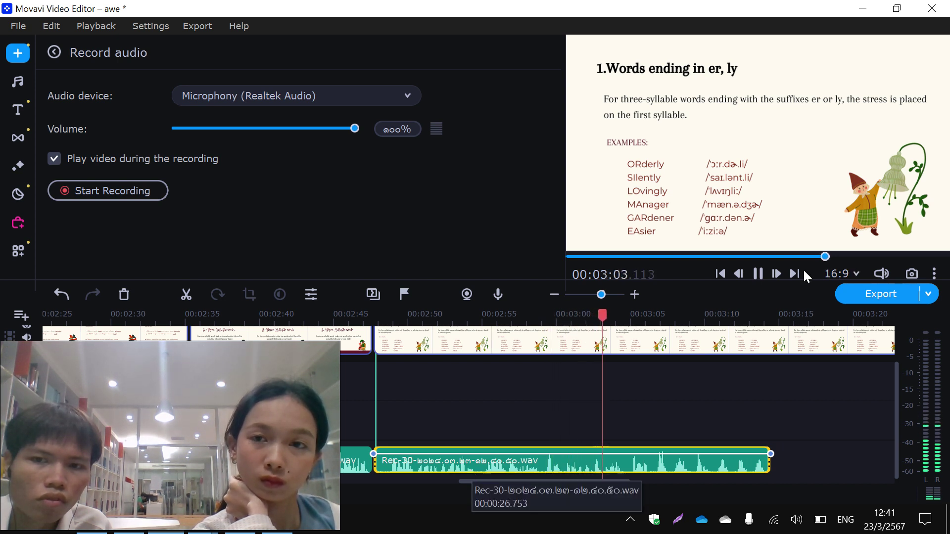
{"action": "left_click", "coordinate": [760, 275]}
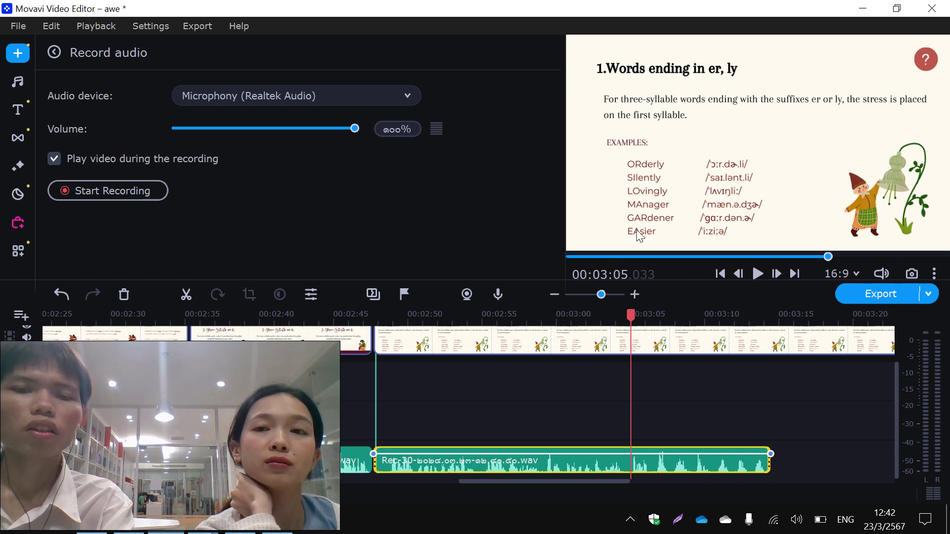
{"action": "left_click", "coordinate": [416, 468]}
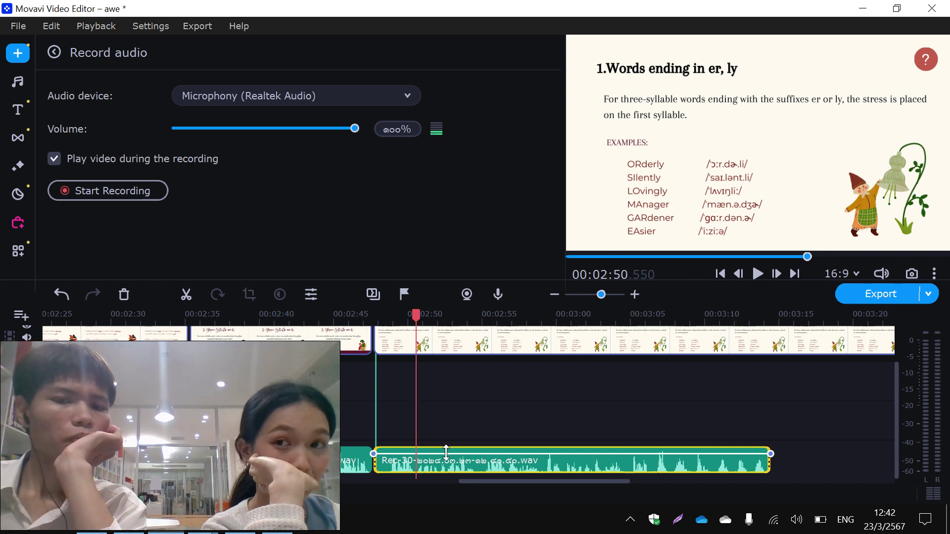
{"action": "left_click", "coordinate": [758, 274]}
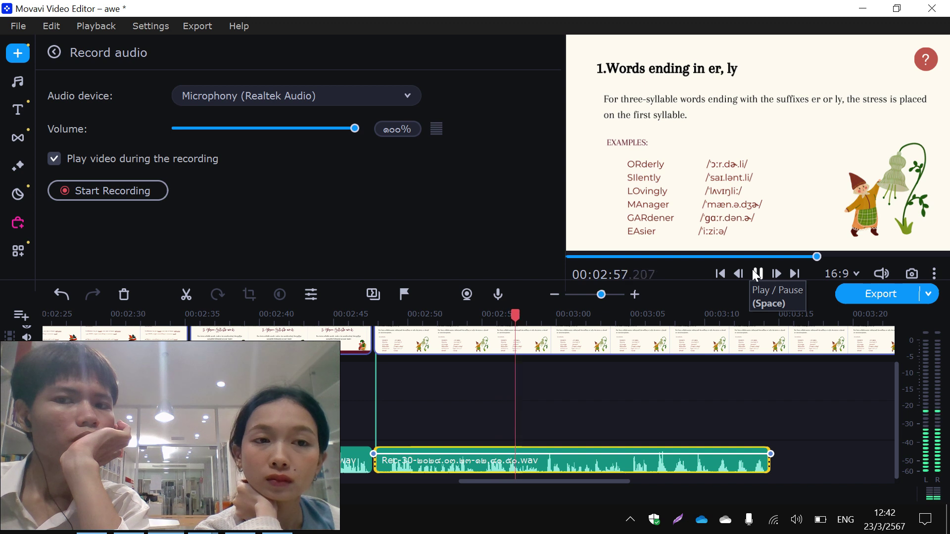
Split the Rec-30 clip at 00:02:54.600 and delete its opening part.
{"action": "left_click", "coordinate": [756, 275]}
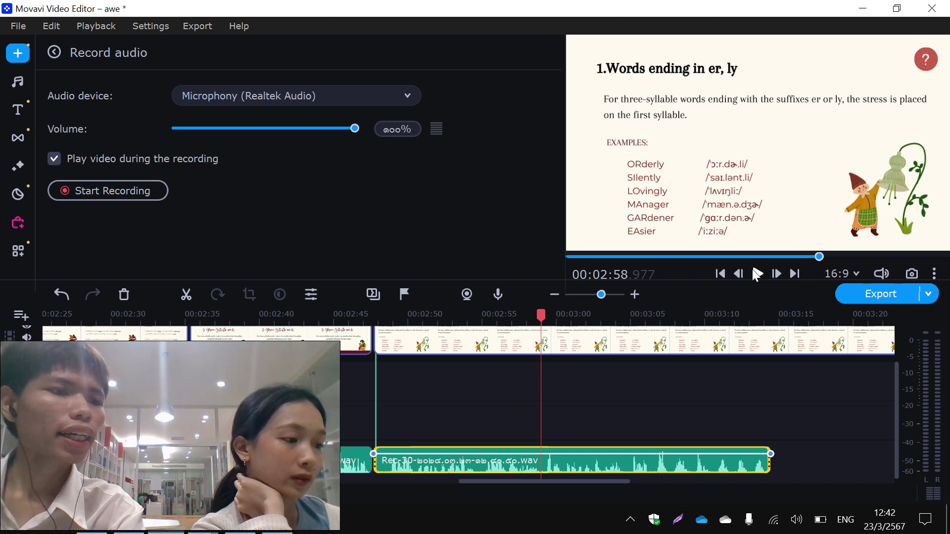
{"action": "left_click", "coordinate": [476, 466]}
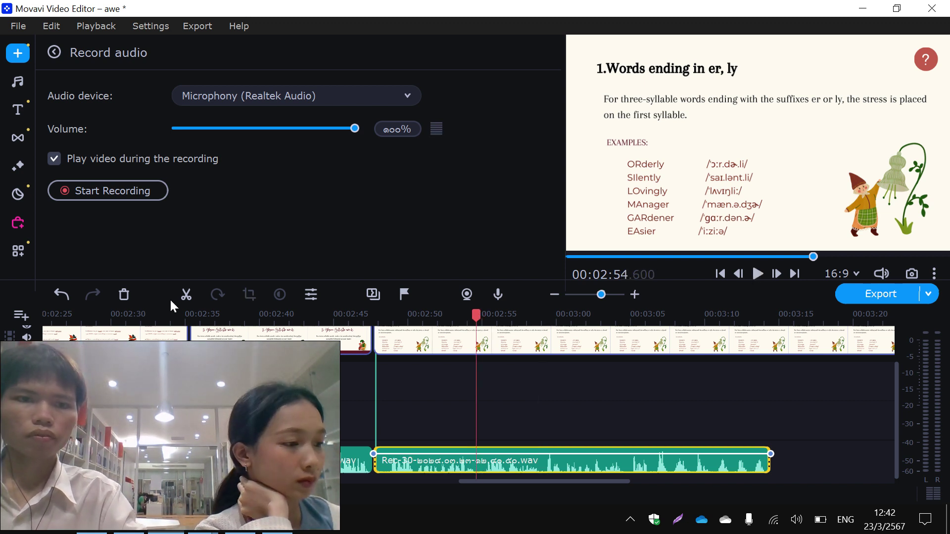
{"action": "left_click", "coordinate": [186, 295]}
{"action": "left_click", "coordinate": [431, 454]}
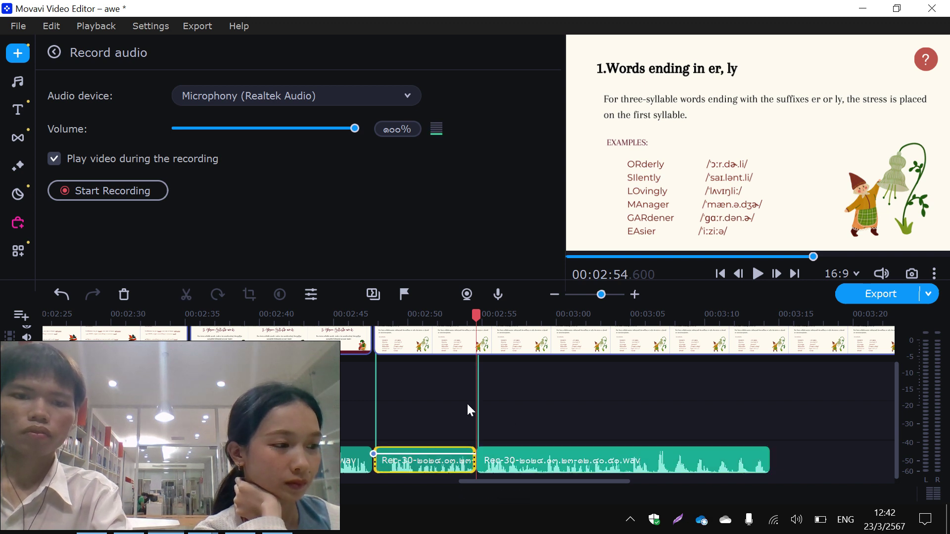
{"action": "key", "text": "Delete"}
Record a replacement voice-over of about 6 seconds from 00:02:47.650 and move the remaining Rec-30 clip up against its end.
{"action": "left_click", "coordinate": [391, 461]}
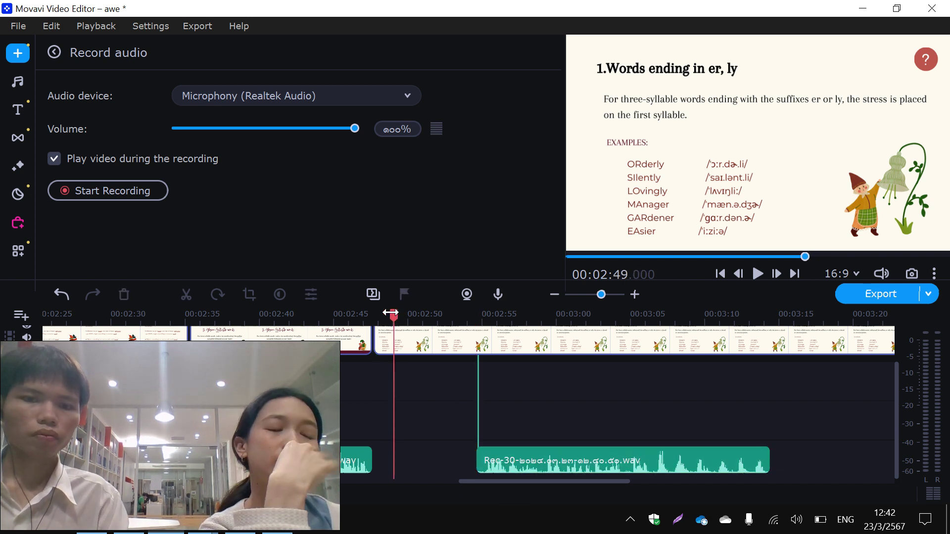
{"action": "left_click_drag", "start_coordinate": [393, 314], "coordinate": [372, 310]}
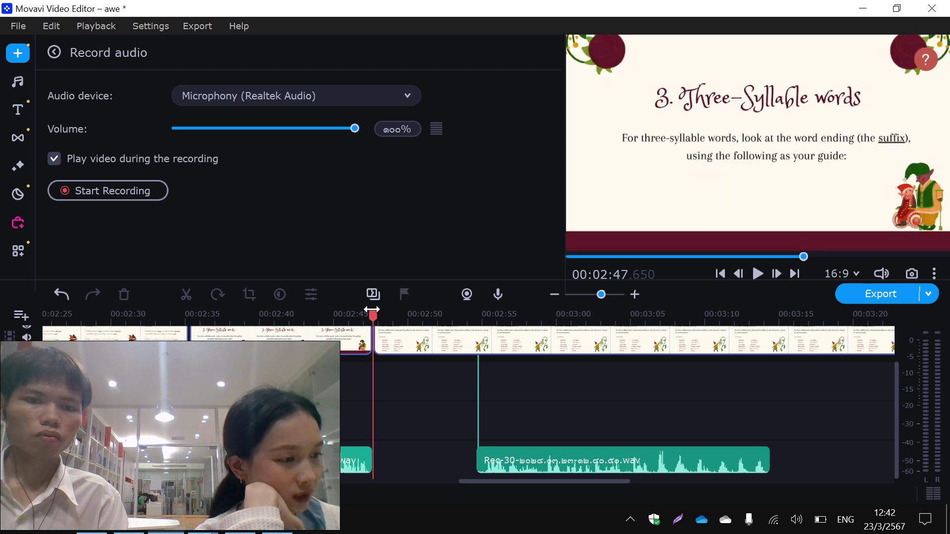
{"action": "left_click", "coordinate": [107, 188]}
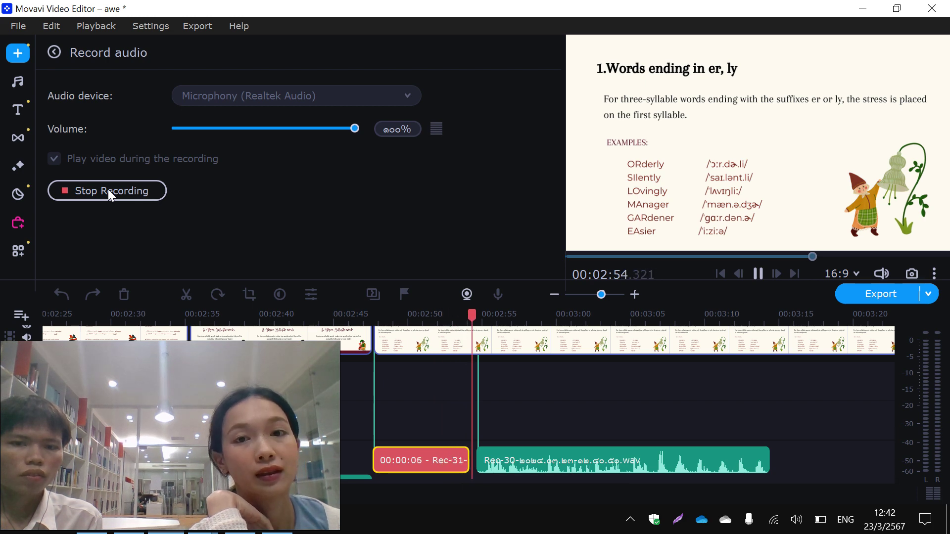
{"action": "left_click", "coordinate": [108, 191]}
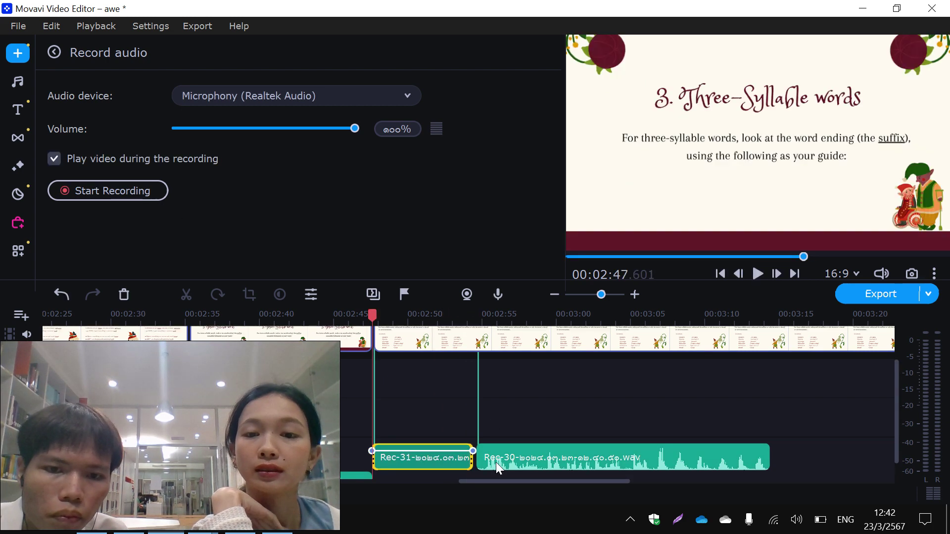
{"action": "left_click_drag", "start_coordinate": [495, 462], "coordinate": [482, 461]}
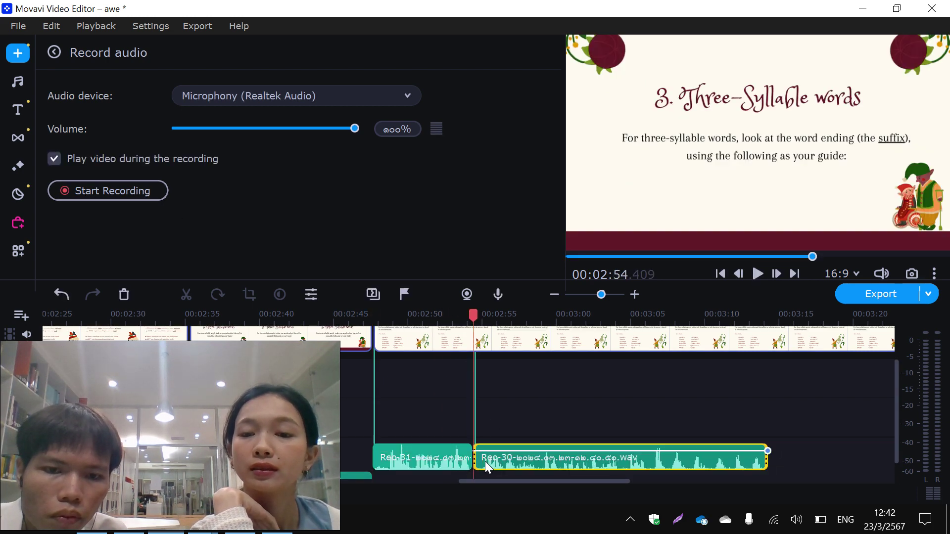
Play back the transition from the Rec-28 clip into the Rec-31 clip, starting at about 00:02:46.
{"action": "left_click", "coordinate": [372, 456]}
{"action": "left_click", "coordinate": [356, 474]}
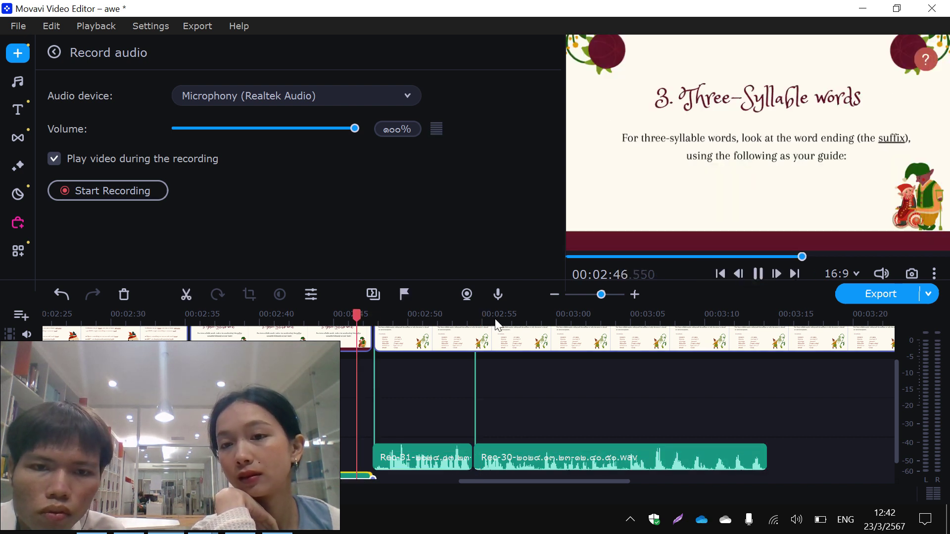
{"action": "left_click_drag", "start_coordinate": [601, 295], "coordinate": [604, 294]}
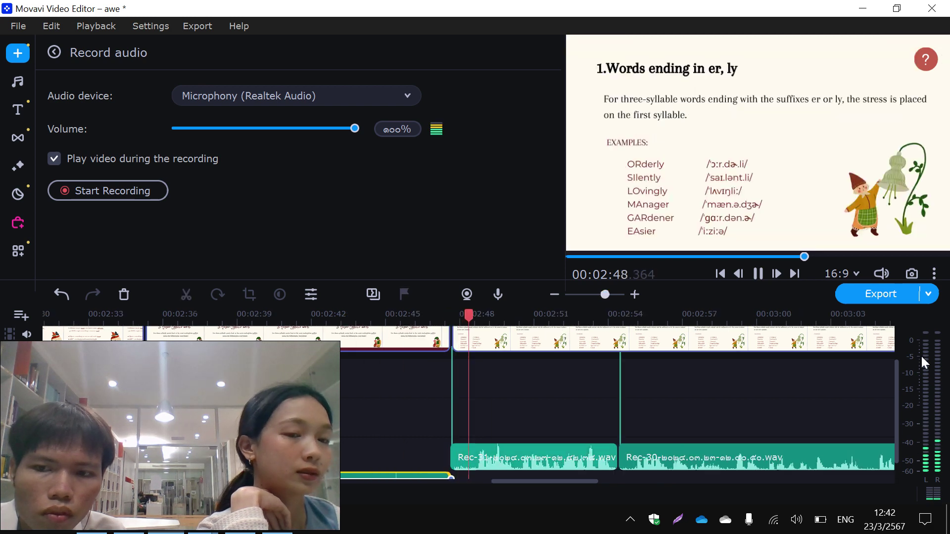
{"action": "left_click_drag", "start_coordinate": [898, 368], "coordinate": [897, 392]}
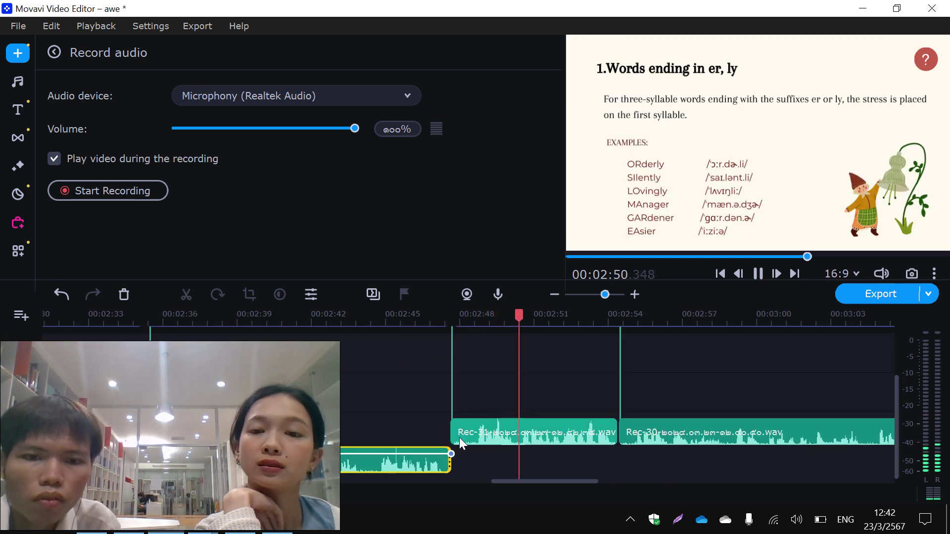
Cut off the start of the Rec-31 clip at 00:02:47.910 and move the Rec-31 and Rec-30 clips down onto the Rec-28 clip's track.
{"action": "left_click", "coordinate": [459, 437]}
{"action": "key", "text": "space"}
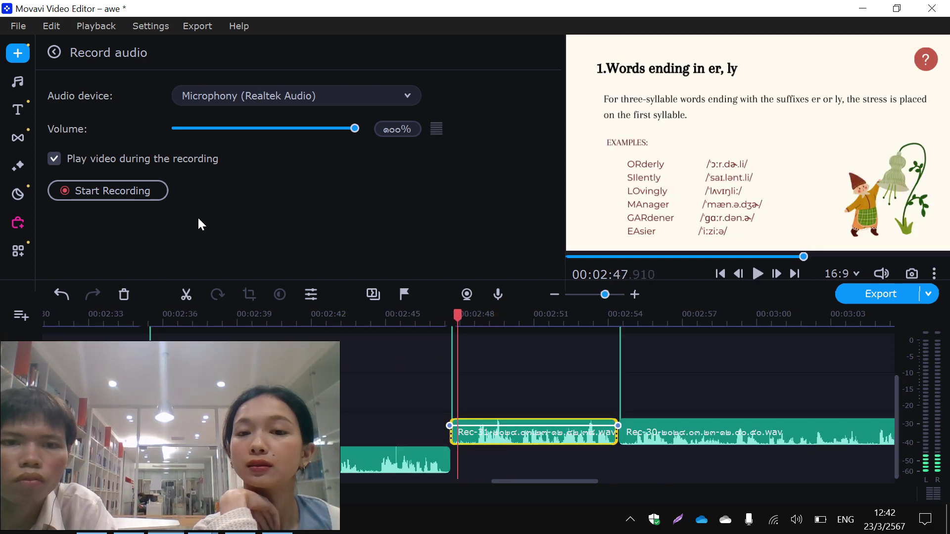
{"action": "left_click", "coordinate": [186, 294]}
{"action": "left_click", "coordinate": [452, 437]}
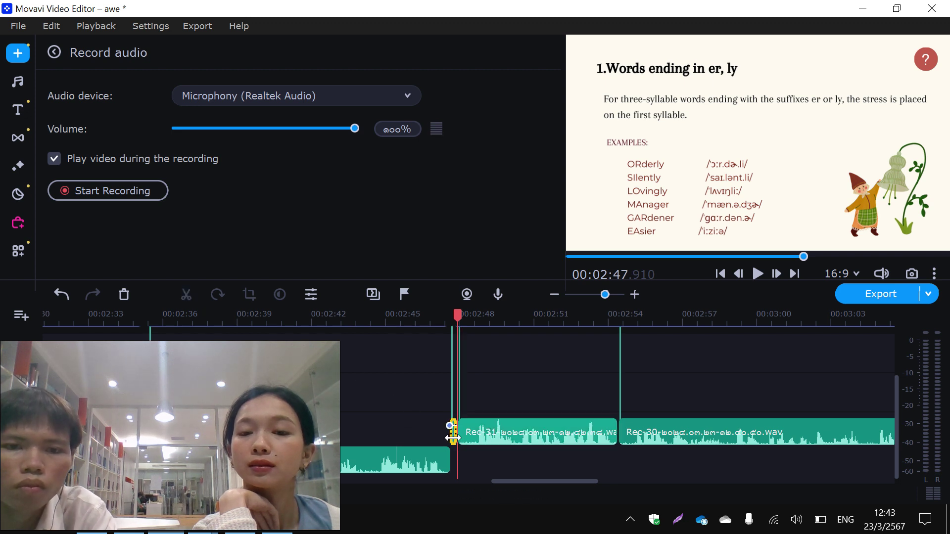
{"action": "left_click_drag", "start_coordinate": [490, 432], "coordinate": [485, 465]}
{"action": "left_click_drag", "start_coordinate": [627, 441], "coordinate": [626, 463]}
Play back the narration from about 00:02:46 across the Rec-31 clip and check the closing part of the Rec-30 clip.
{"action": "left_click", "coordinate": [414, 466]}
{"action": "key", "text": "space"}
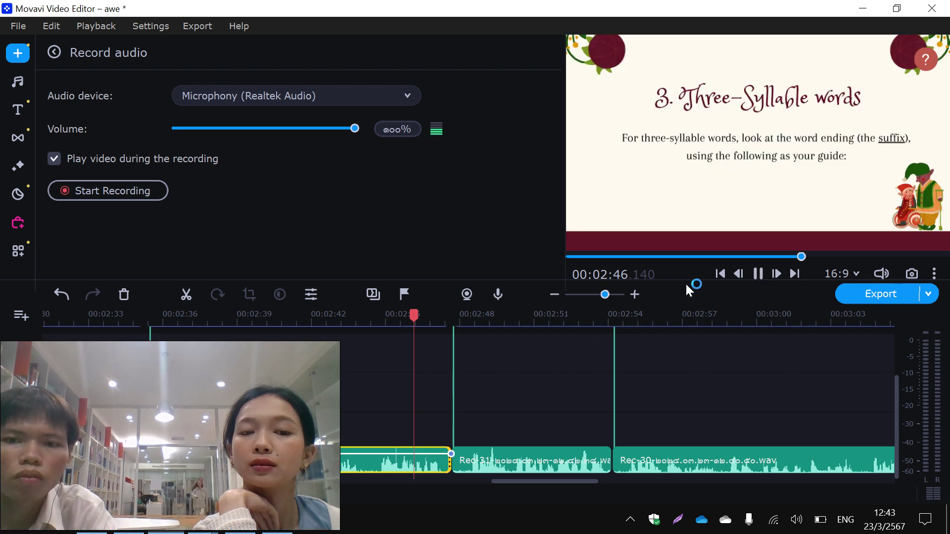
{"action": "left_click_drag", "start_coordinate": [604, 296], "coordinate": [598, 295]}
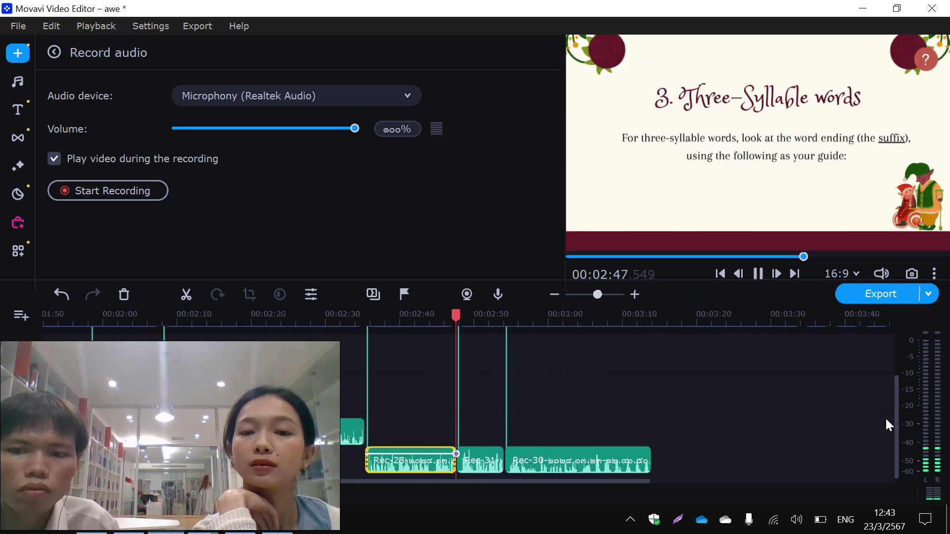
{"action": "scroll", "coordinate": [893, 420], "scroll_direction": "up", "scroll_amount": 2}
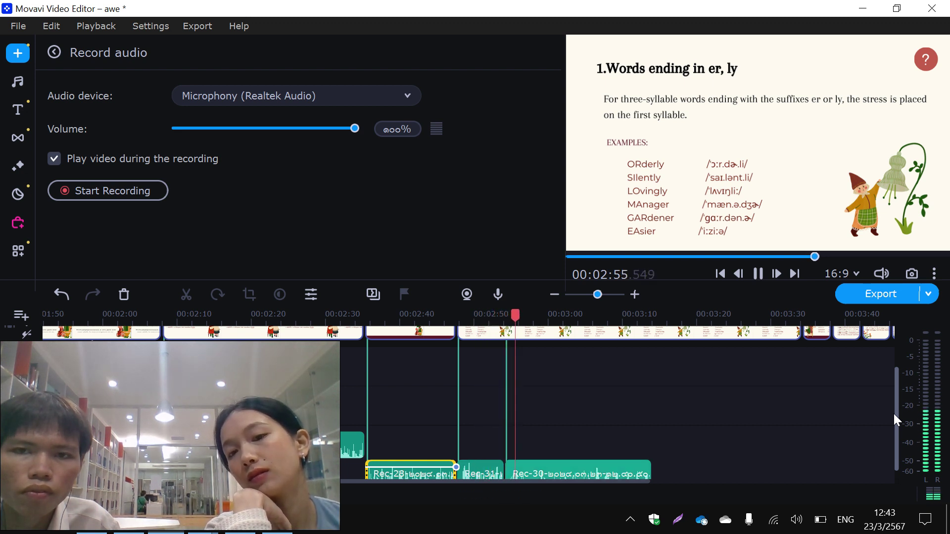
{"action": "left_click", "coordinate": [636, 475]}
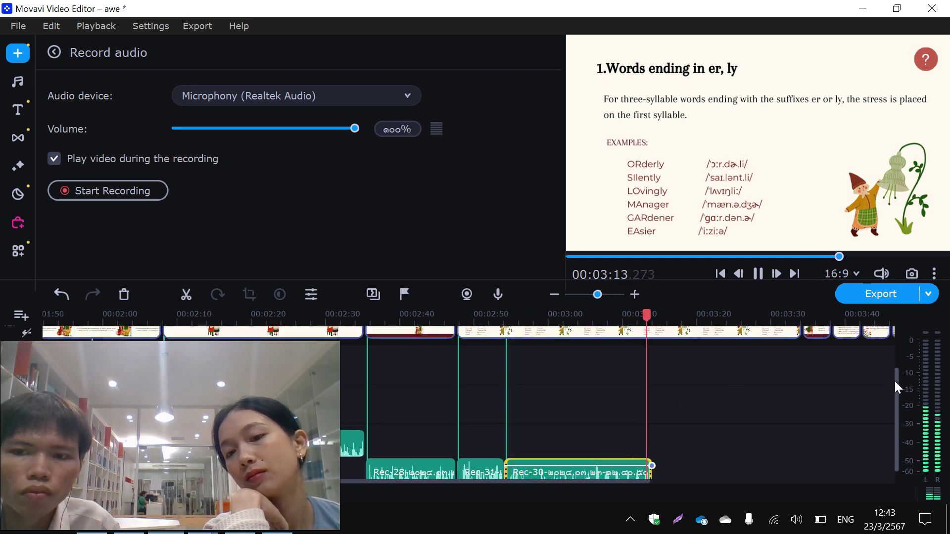
{"action": "scroll", "coordinate": [897, 381], "scroll_direction": "up", "scroll_amount": 2}
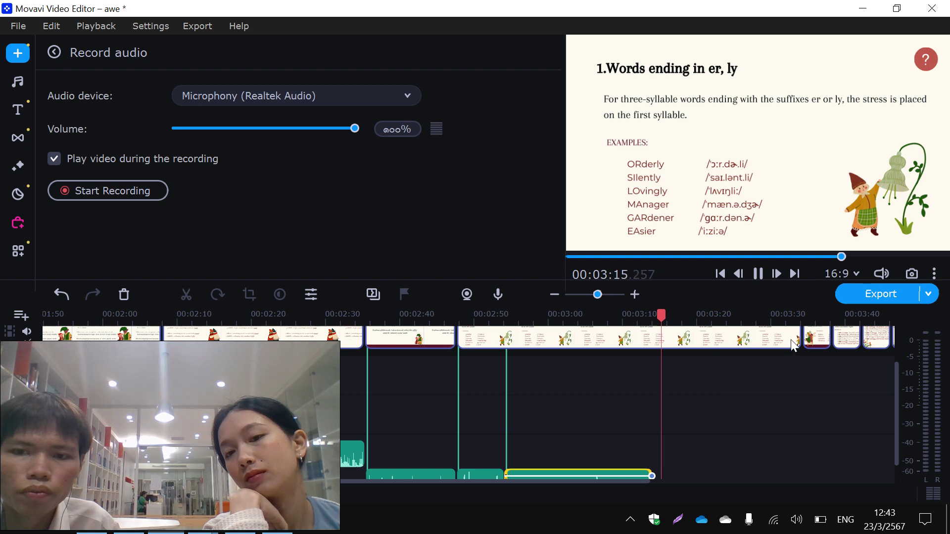
Shorten the "1.Words ending in er, ly" slide to end at 00:03:14.026 and move the "2. Words ending in consonants and in y" slide directly after it.
{"action": "left_click_drag", "start_coordinate": [793, 342], "coordinate": [651, 341]}
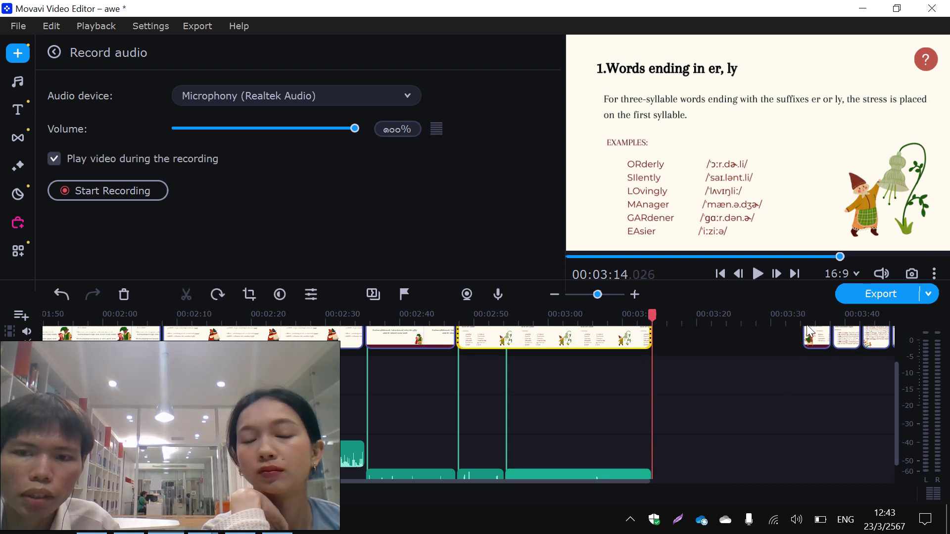
{"action": "left_click_drag", "start_coordinate": [807, 331], "coordinate": [658, 340]}
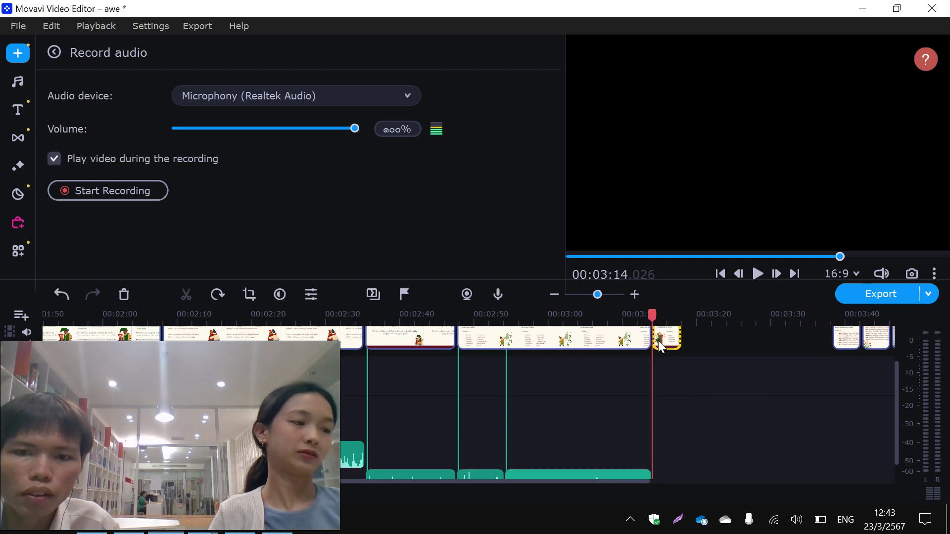
Save the project and extend the "2. Words ending in consonants and in y" slide to 00:03:37.226.
{"action": "left_click", "coordinate": [18, 25]}
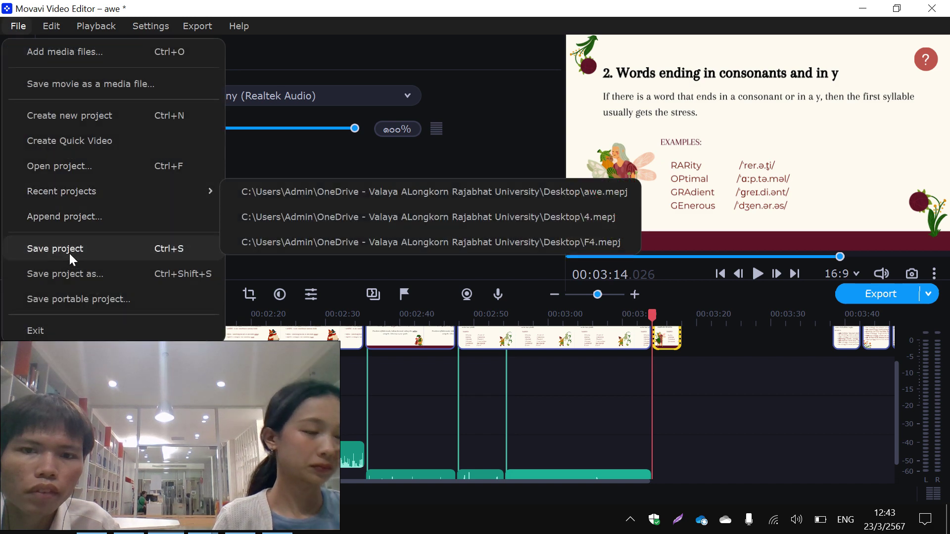
{"action": "left_click", "coordinate": [55, 249]}
{"action": "left_click_drag", "start_coordinate": [678, 337], "coordinate": [821, 341]}
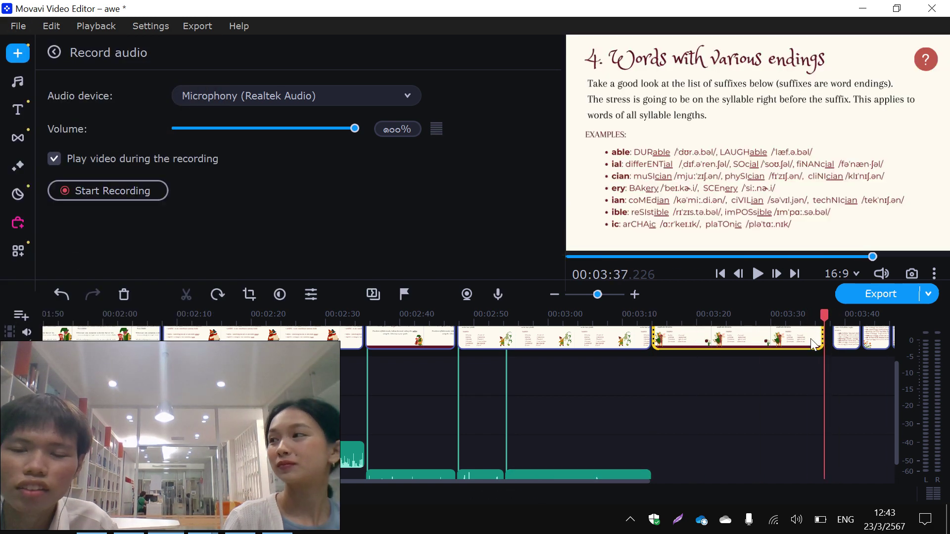
Position the playhead at the start of the "2. Words ending in consonants and in y" slide, at 00:03:14.026.
{"action": "mouse_move", "coordinate": [896, 379]}
{"action": "left_mouse_down"}
{"action": "mouse_move", "coordinate": [895, 414]}
{"action": "mouse_move", "coordinate": [896, 381]}
{"action": "left_mouse_up"}
{"action": "left_click", "coordinate": [638, 463]}
{"action": "left_click", "coordinate": [668, 366]}
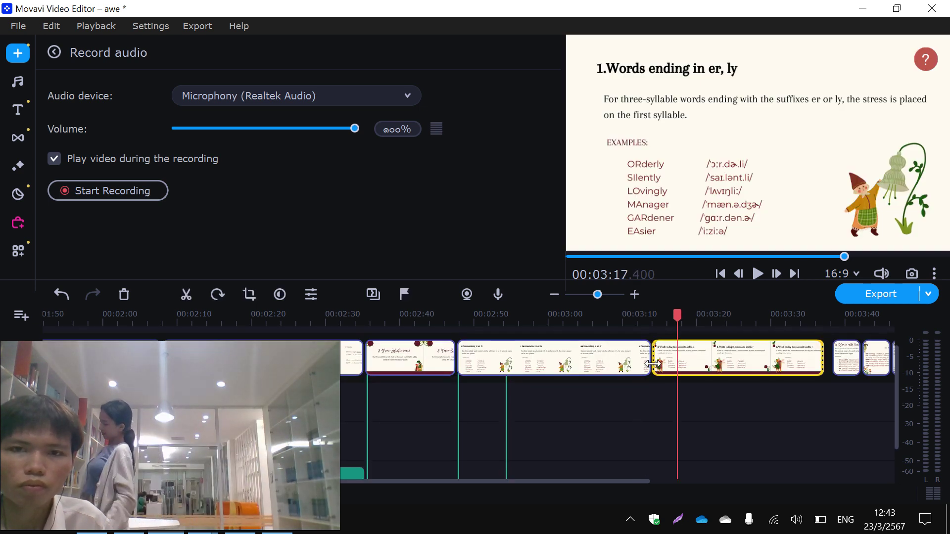
{"action": "left_click", "coordinate": [652, 365]}
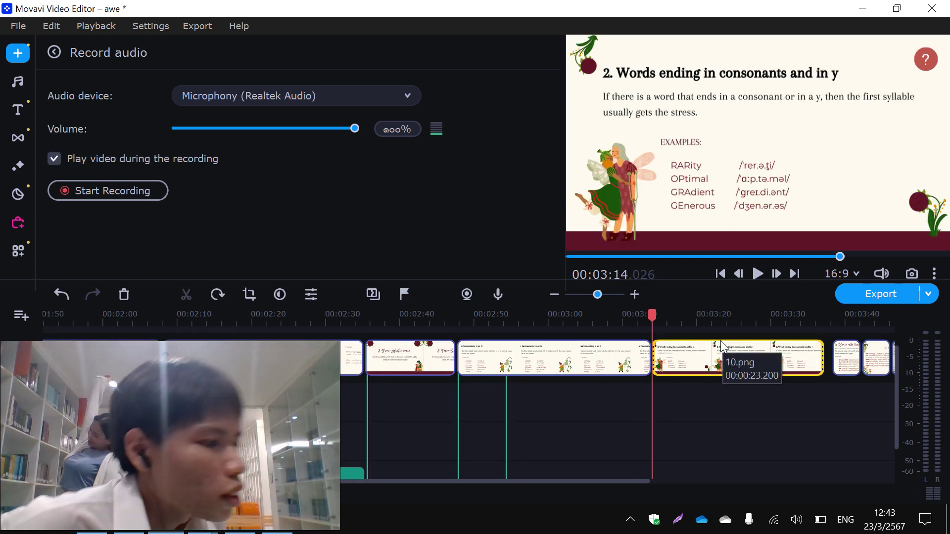
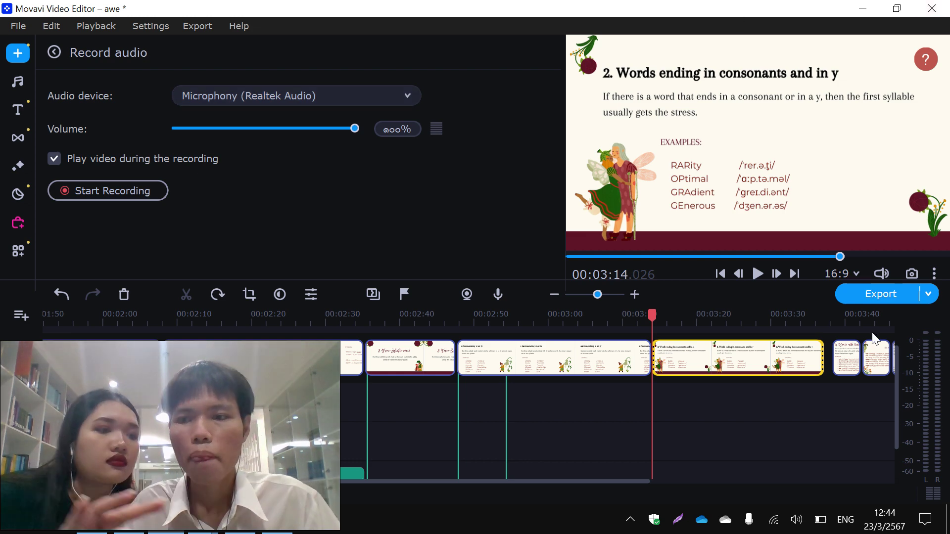
{"action": "left_click_drag", "start_coordinate": [897, 375], "coordinate": [897, 400]}
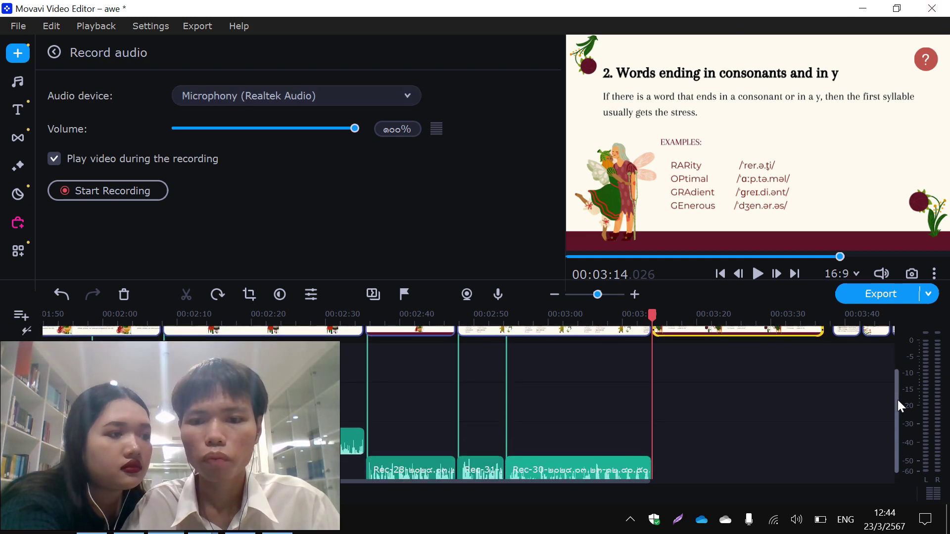
{"action": "left_click", "coordinate": [92, 191]}
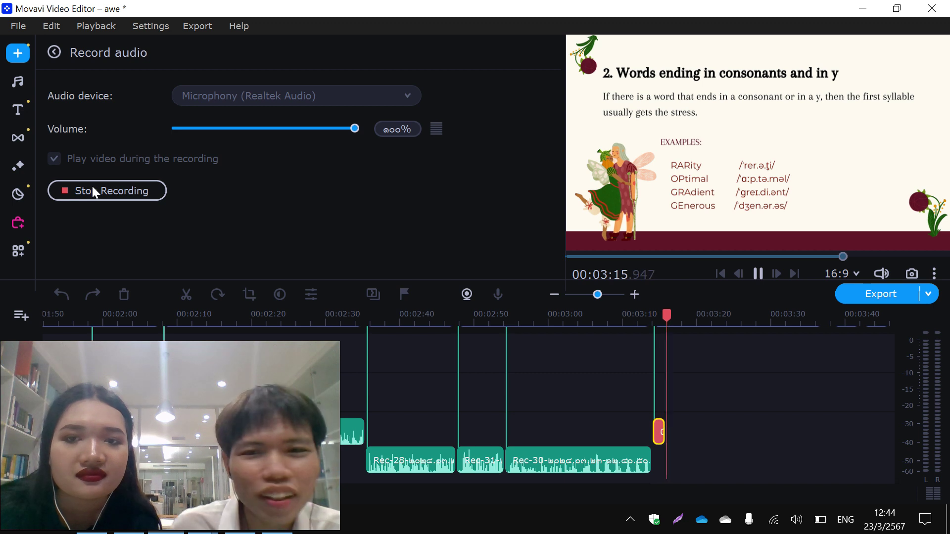
{"action": "left_click", "coordinate": [110, 189]}
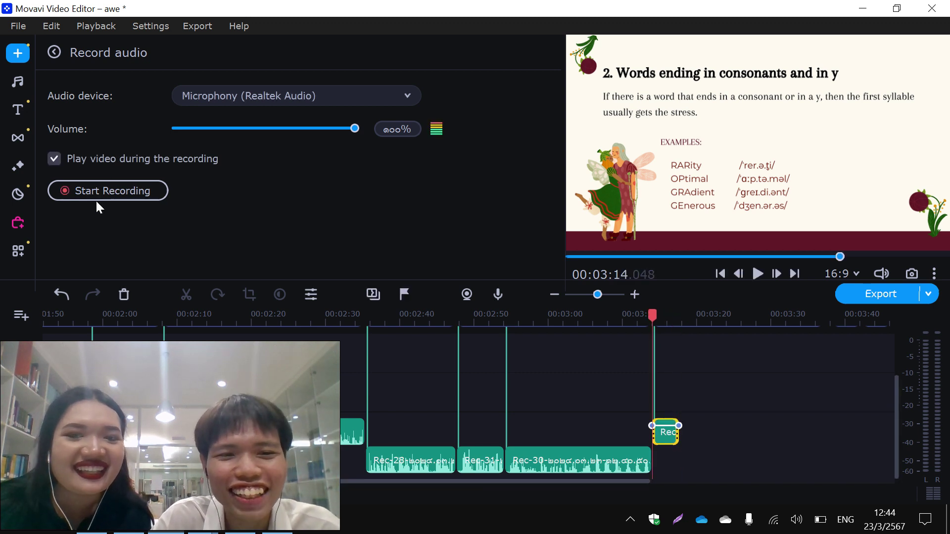
{"action": "left_click", "coordinate": [62, 295]}
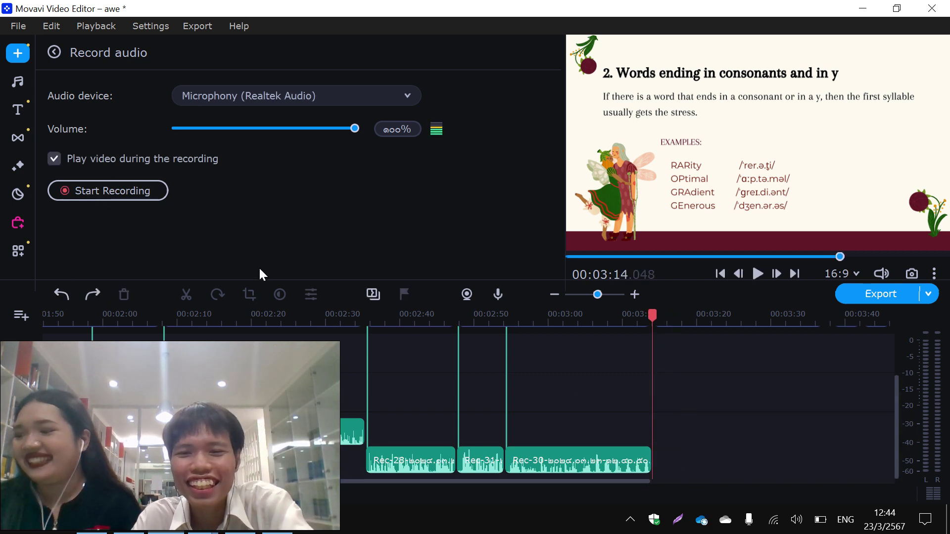
{"action": "left_click", "coordinate": [83, 192]}
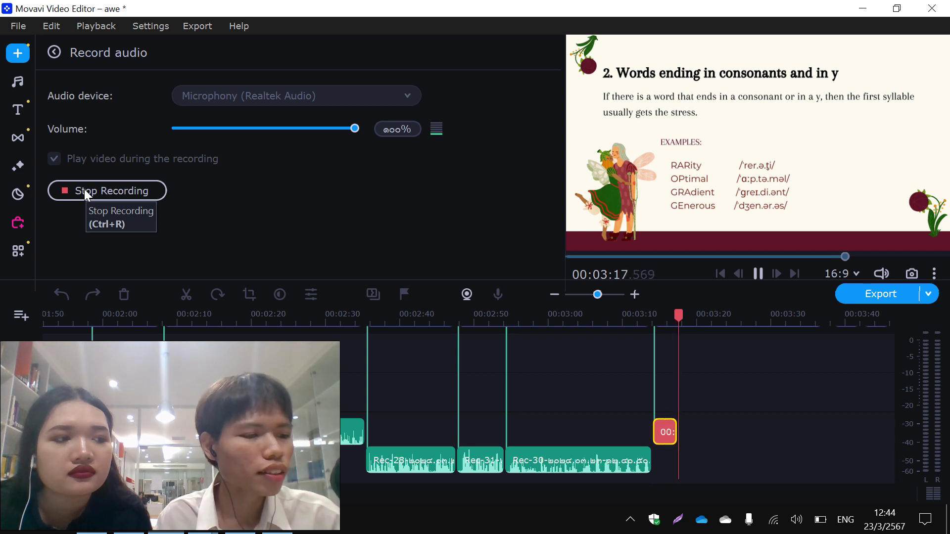
{"action": "left_click", "coordinate": [136, 191]}
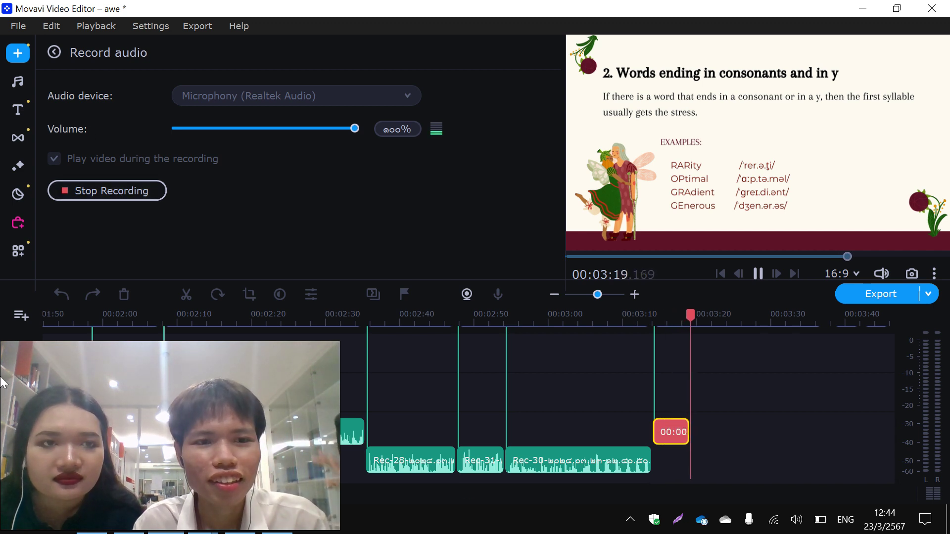
{"action": "left_click", "coordinate": [63, 293]}
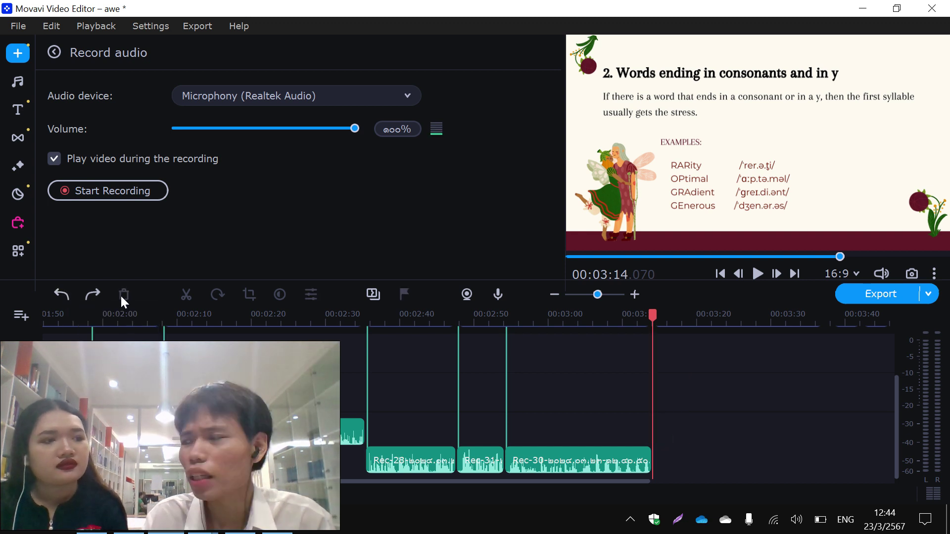
Record a voice-over of about 21 seconds for the "2. Words ending in consonants and in y" slide from 00:03:14.070.
{"action": "left_click", "coordinate": [59, 187]}
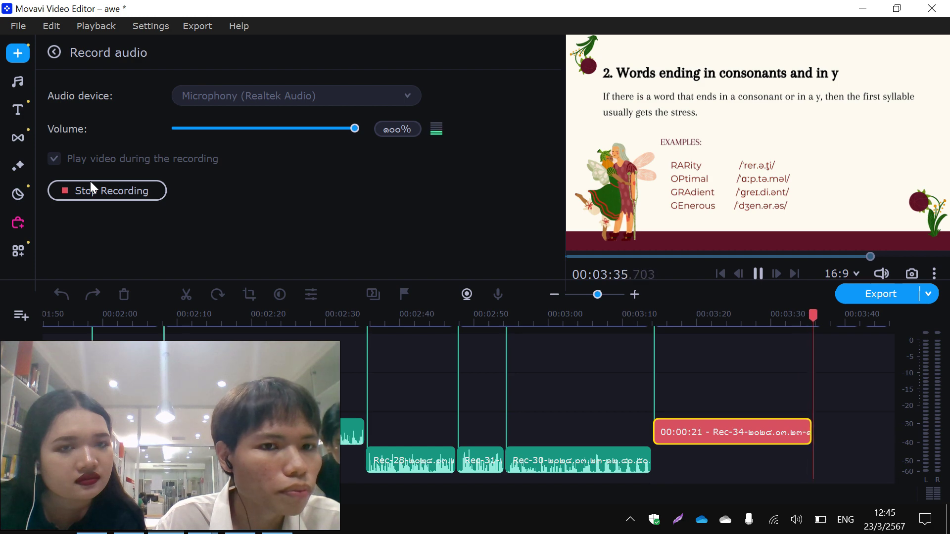
{"action": "left_click", "coordinate": [90, 183]}
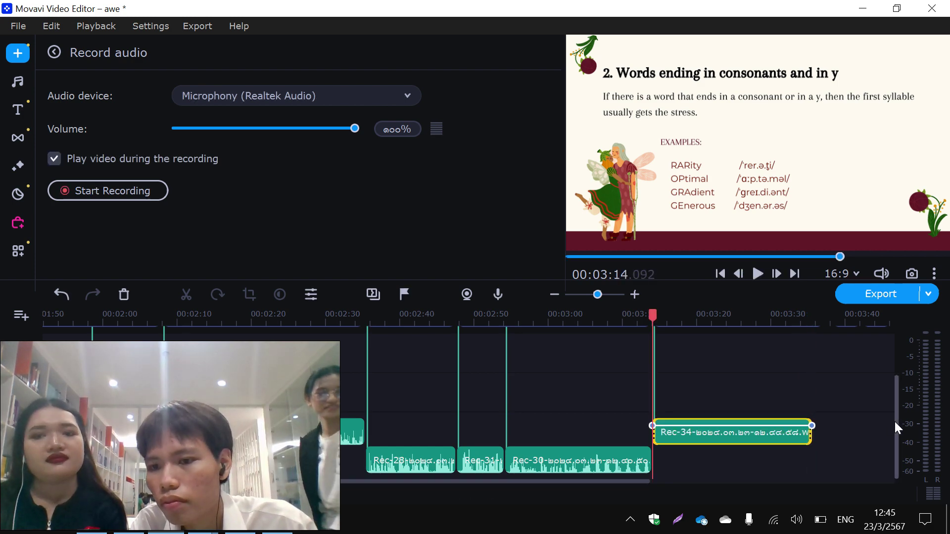
{"action": "scroll", "coordinate": [893, 414], "scroll_direction": "up", "scroll_amount": 3}
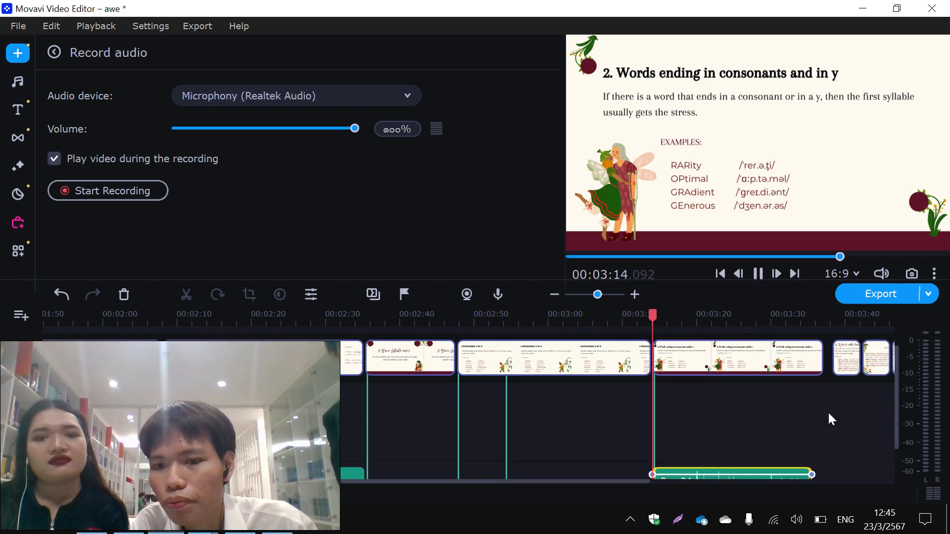
Play back the new voice-over clip, split it at 00:03:19.500 and delete the part before the cut.
{"action": "left_click_drag", "start_coordinate": [895, 393], "coordinate": [895, 417]}
{"action": "left_click", "coordinate": [761, 277]}
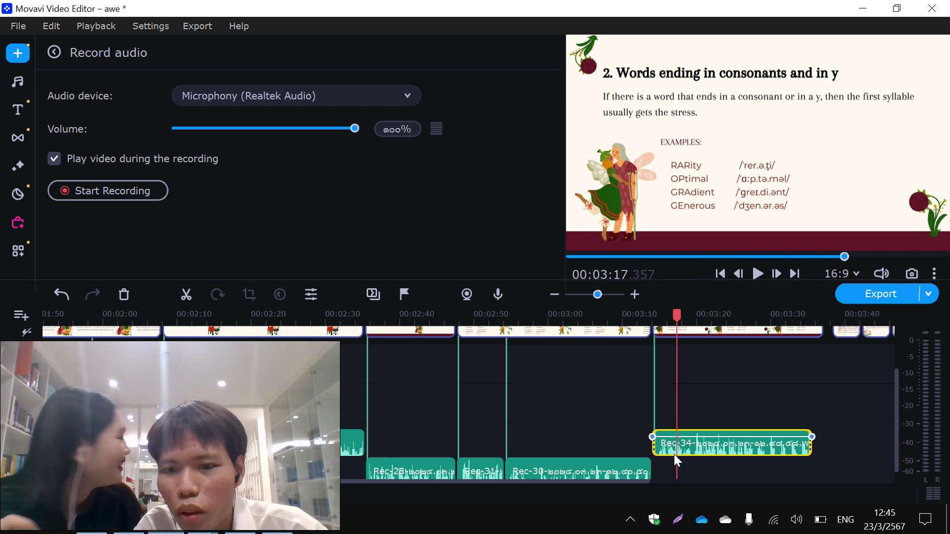
{"action": "key", "text": "space"}
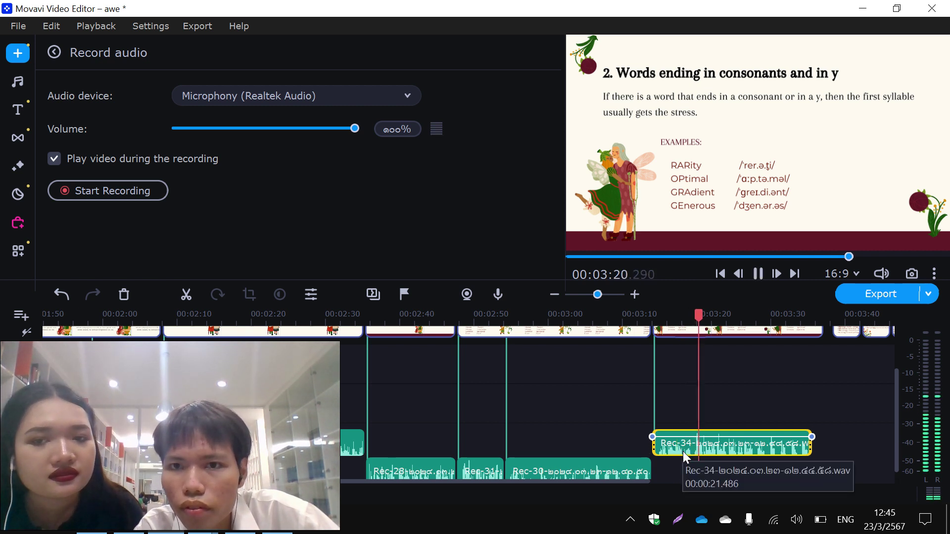
{"action": "left_click", "coordinate": [691, 451]}
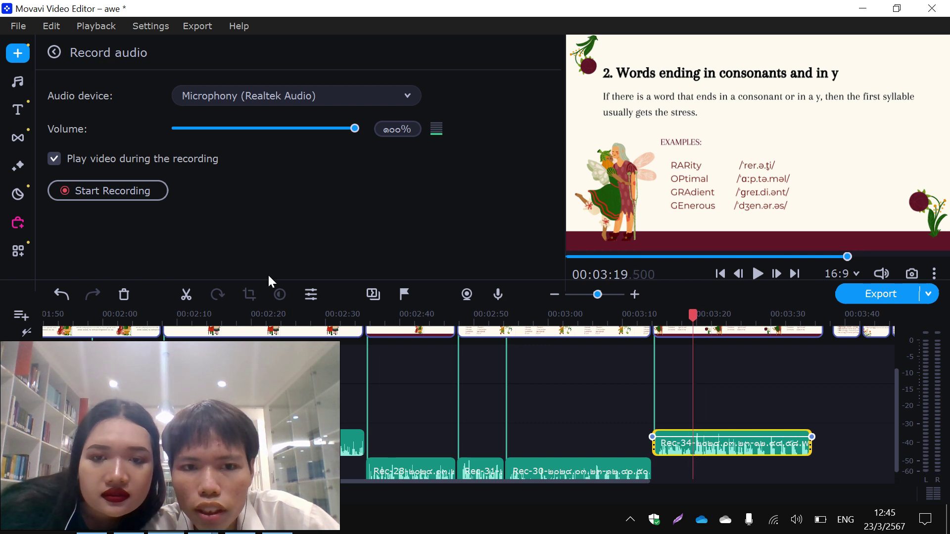
{"action": "left_click", "coordinate": [184, 295]}
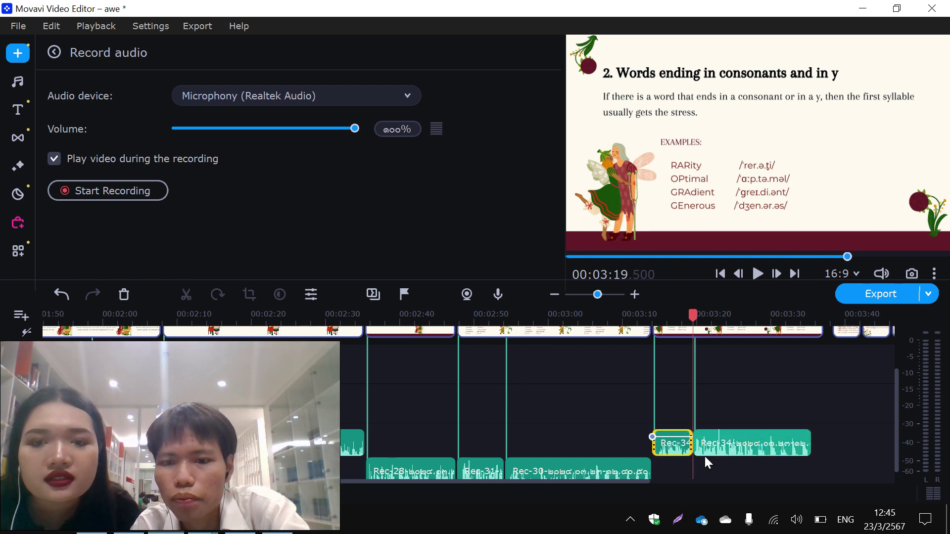
{"action": "key", "text": "Delete"}
Try to re-record the opening of the voice-over from 00:03:14.026, and undo the take.
{"action": "left_click", "coordinate": [652, 471]}
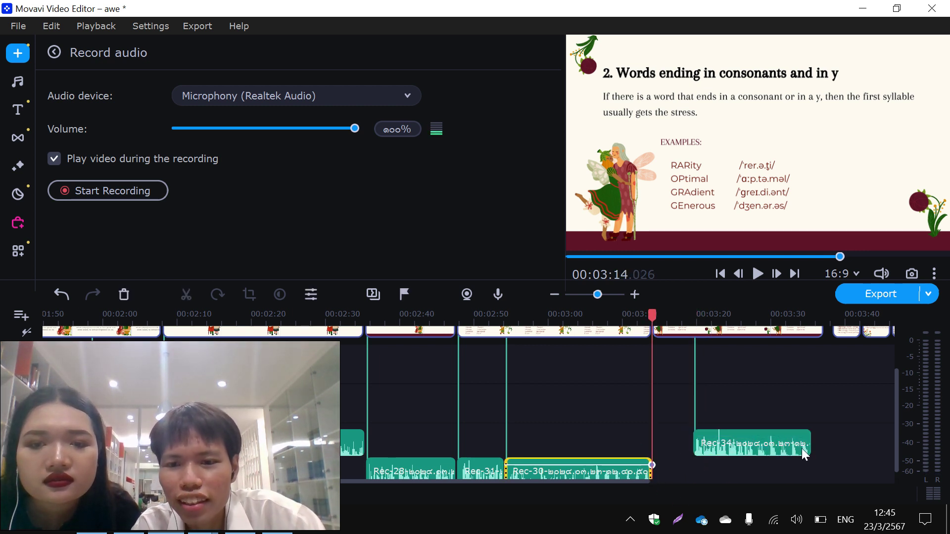
{"action": "scroll", "coordinate": [898, 386], "scroll_direction": "up", "scroll_amount": 2}
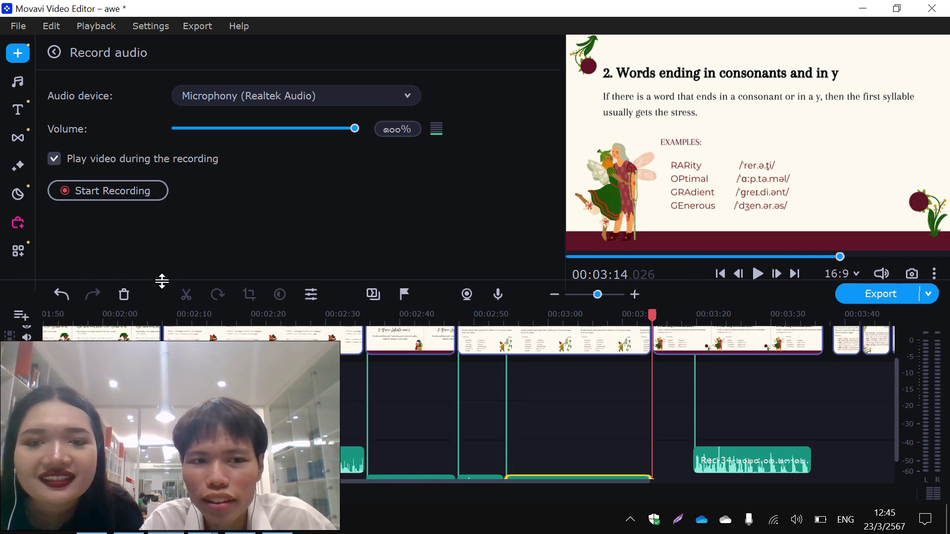
{"action": "left_click", "coordinate": [102, 196]}
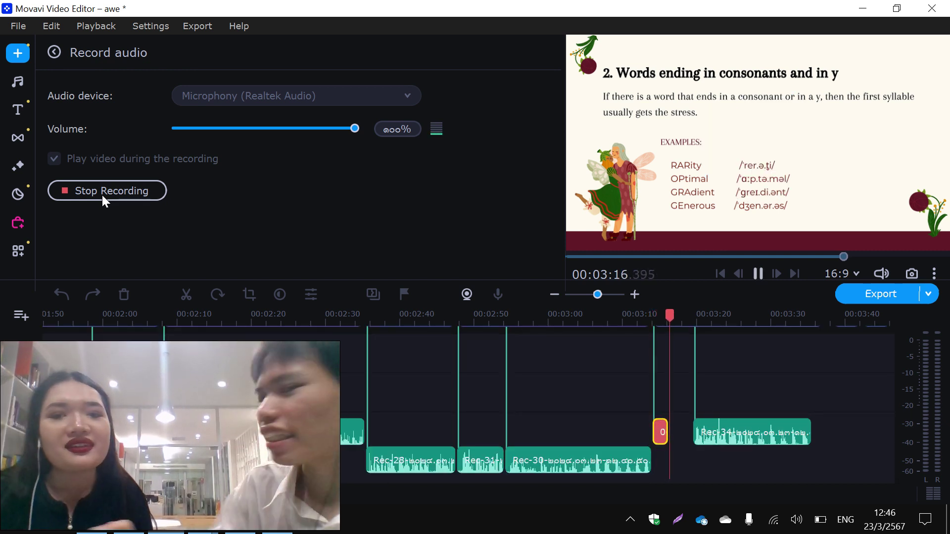
{"action": "left_click", "coordinate": [119, 196]}
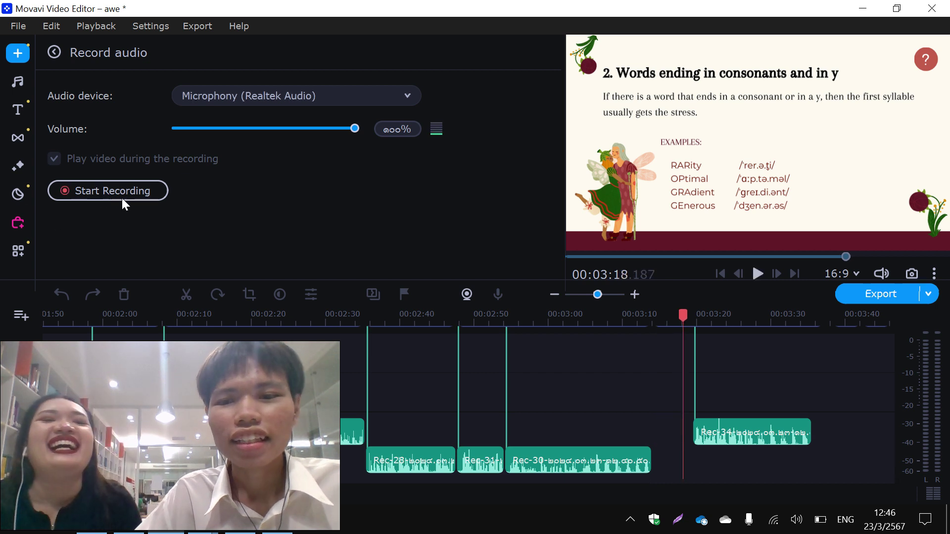
{"action": "left_click", "coordinate": [58, 294]}
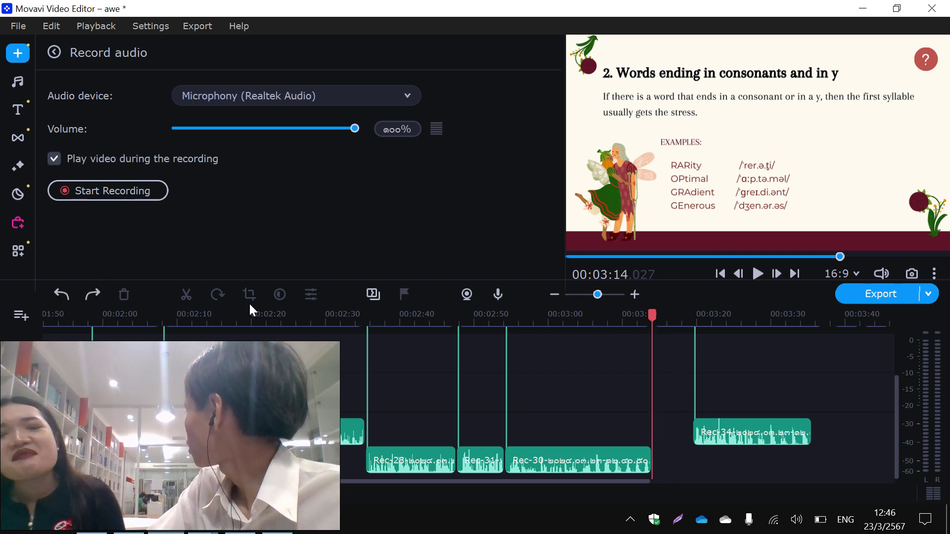
Record two more takes of the voice-over's opening from 00:03:14.026, undoing each one.
{"action": "left_click", "coordinate": [651, 460]}
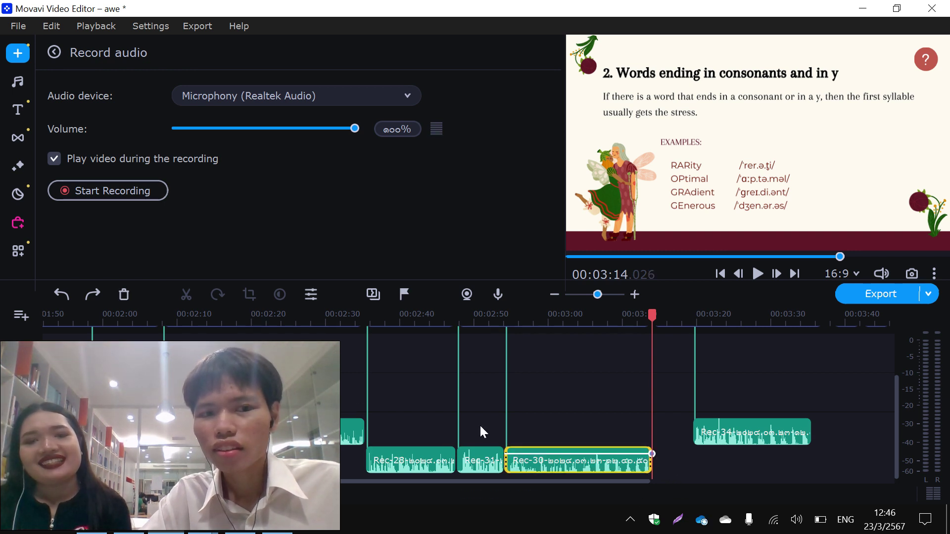
{"action": "left_click", "coordinate": [103, 188]}
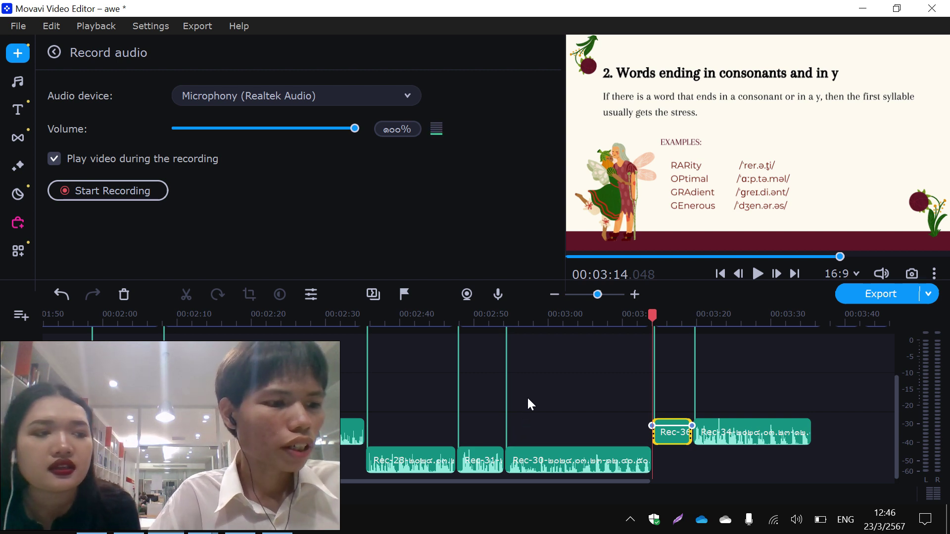
{"action": "left_click", "coordinate": [65, 290]}
{"action": "left_click", "coordinate": [643, 457]}
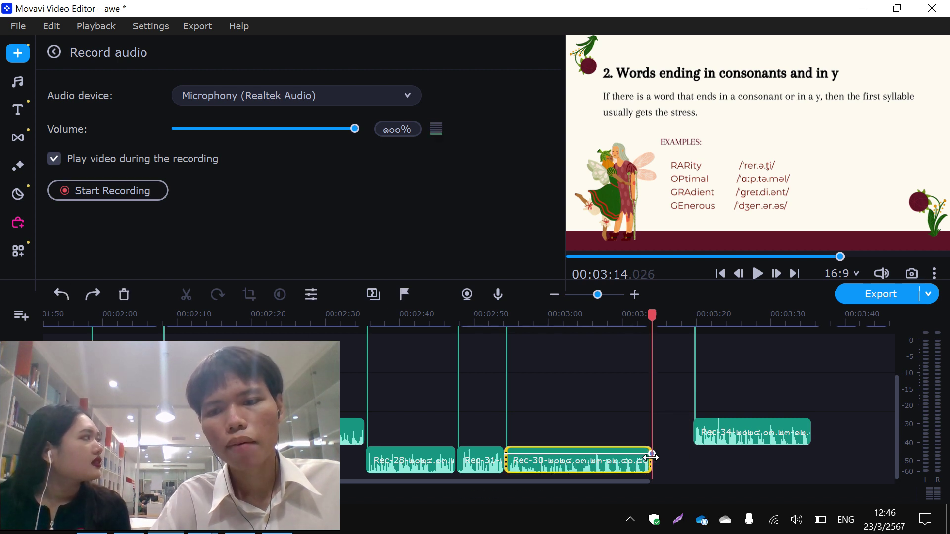
{"action": "left_click", "coordinate": [85, 186]}
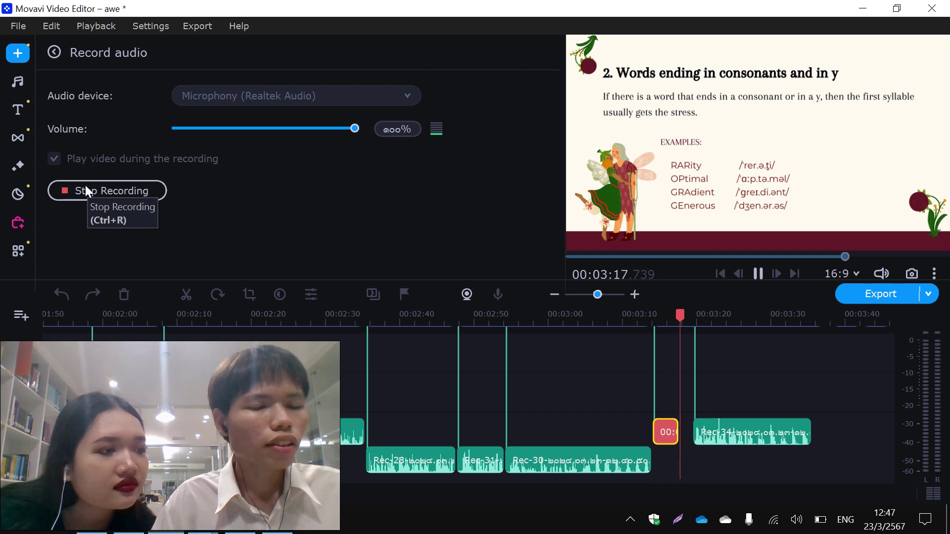
{"action": "left_click", "coordinate": [85, 185]}
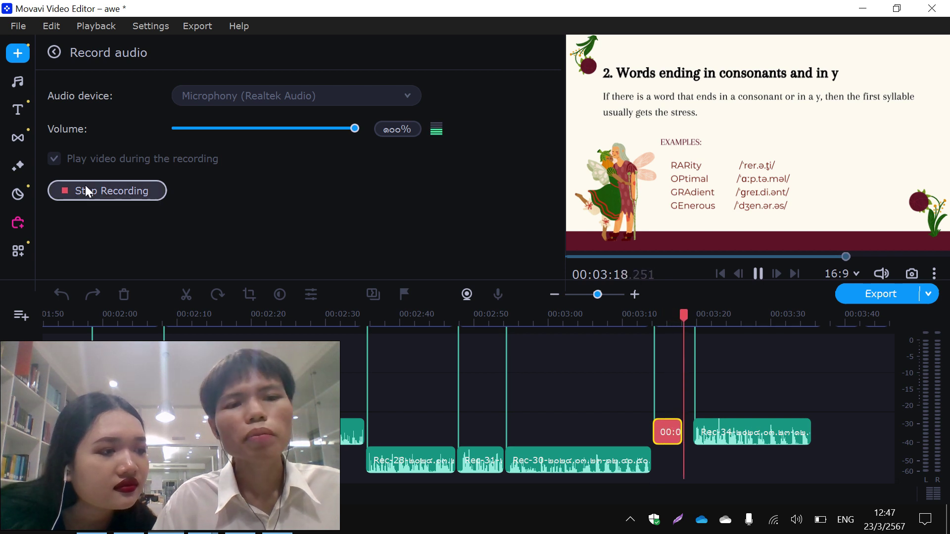
{"action": "left_click", "coordinate": [61, 294]}
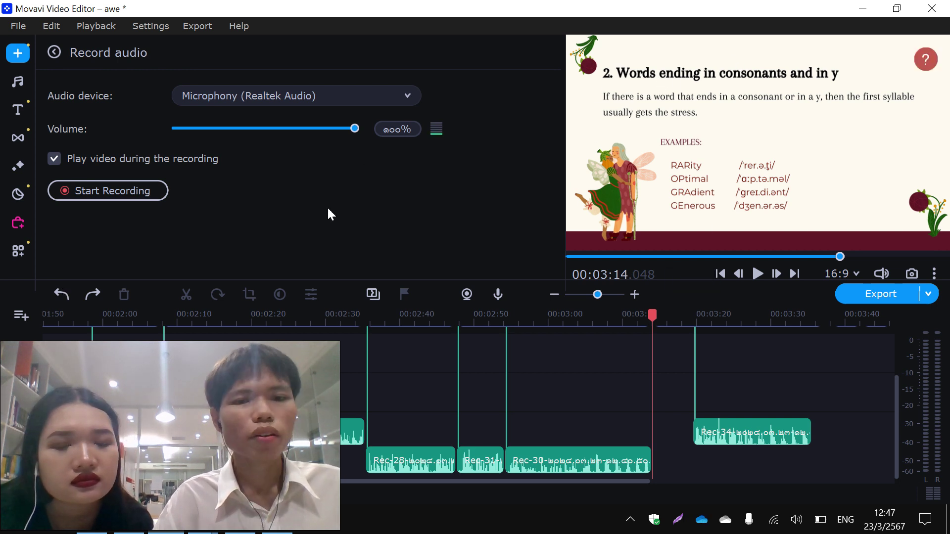
Record the opening once more from 00:03:14.048, trim its end to meet the remaining voice-over clip, and play it back.
{"action": "left_click", "coordinate": [149, 193]}
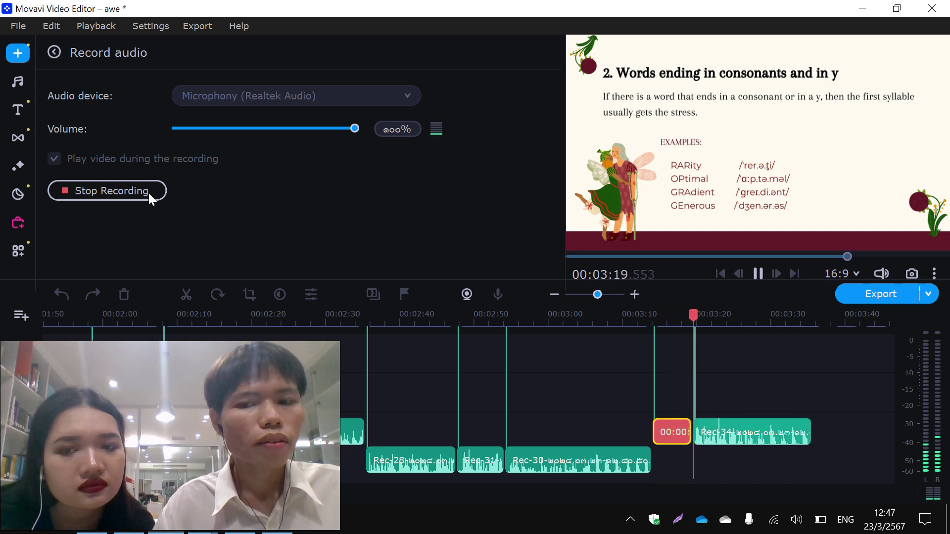
{"action": "left_click", "coordinate": [148, 193]}
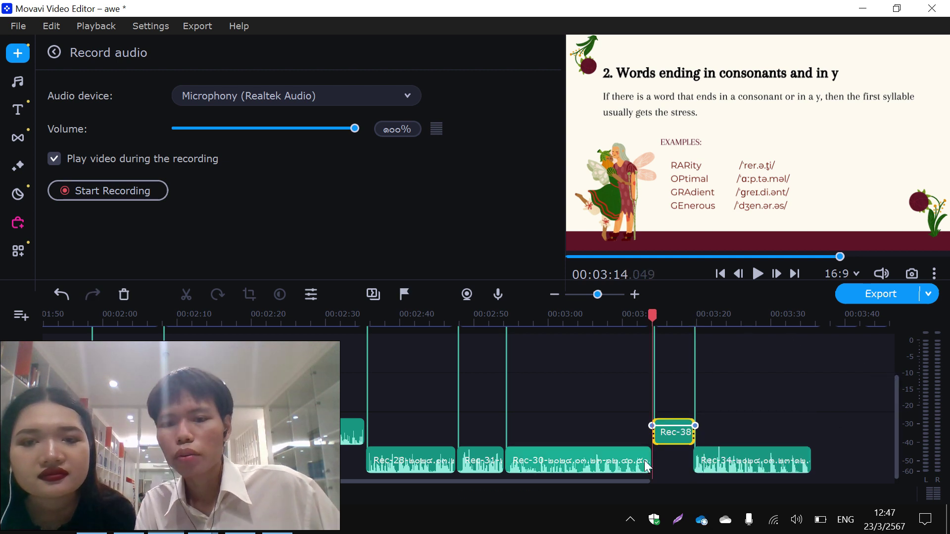
{"action": "left_click", "coordinate": [695, 444]}
{"action": "left_click", "coordinate": [648, 452]}
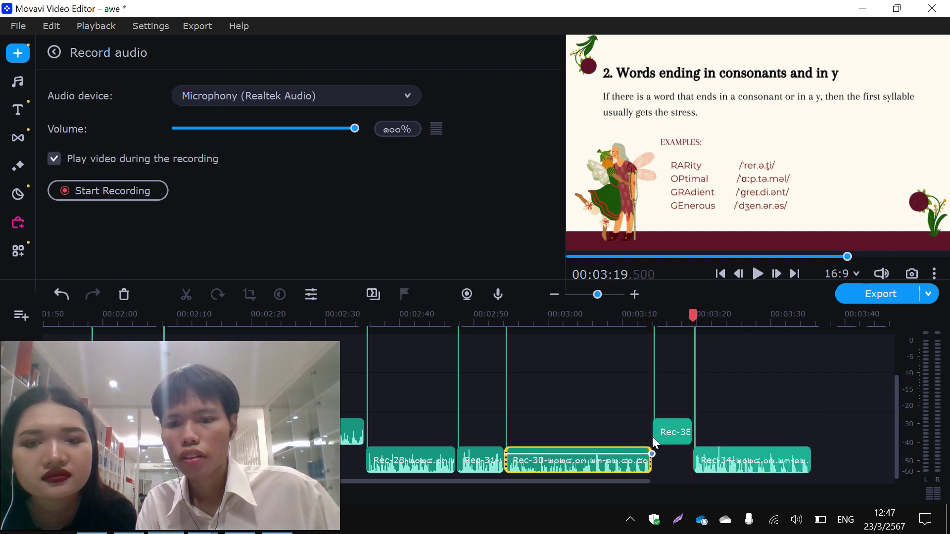
{"action": "left_click", "coordinate": [643, 474]}
{"action": "left_click", "coordinate": [758, 273]}
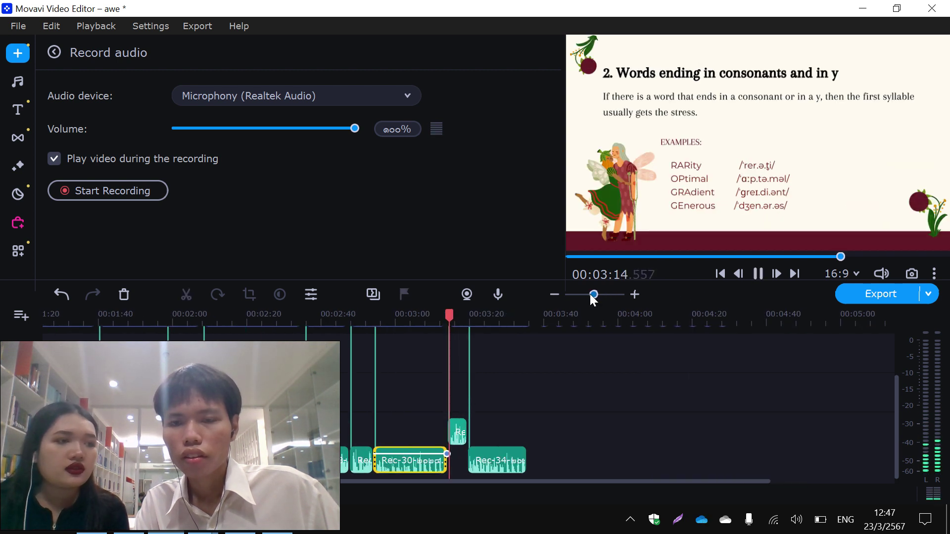
Split the re-recorded opening at 00:03:14.700 and delete the short piece before the cut.
{"action": "scroll", "coordinate": [596, 296], "scroll_direction": "up", "scroll_amount": 1}
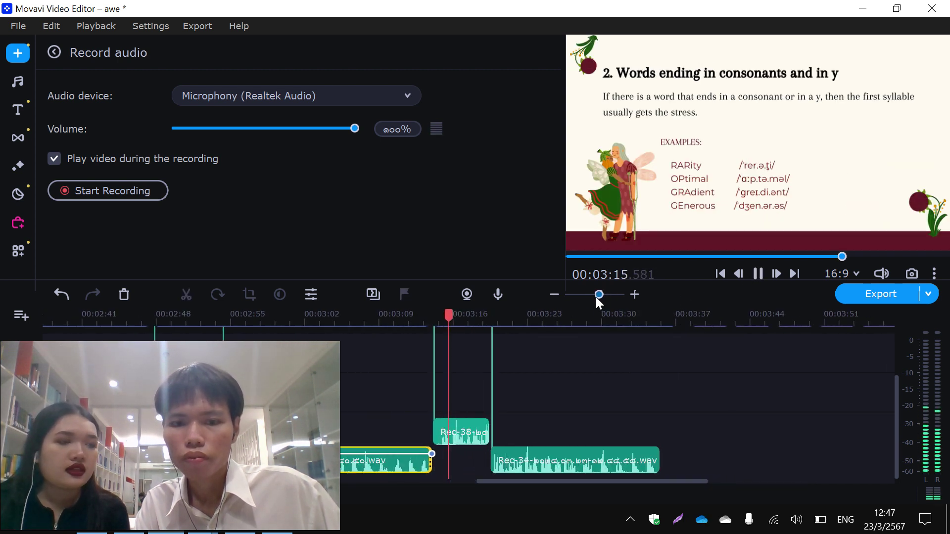
{"action": "left_click", "coordinate": [434, 443]}
{"action": "left_click", "coordinate": [433, 442]}
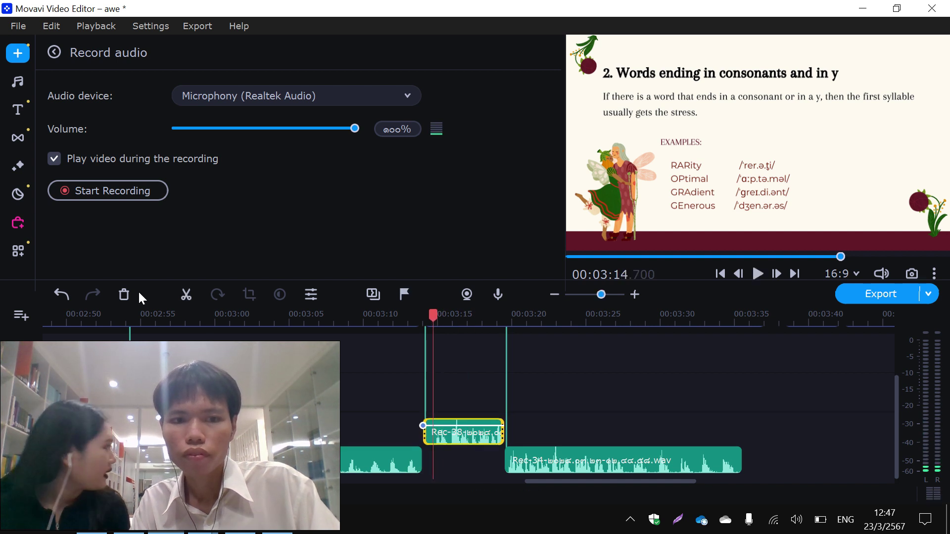
{"action": "left_click", "coordinate": [187, 294]}
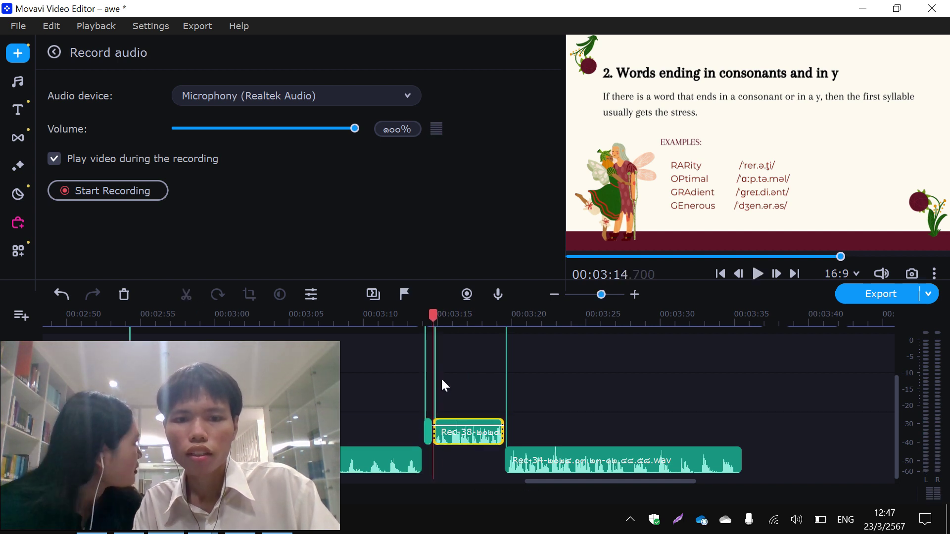
{"action": "left_click", "coordinate": [427, 431]}
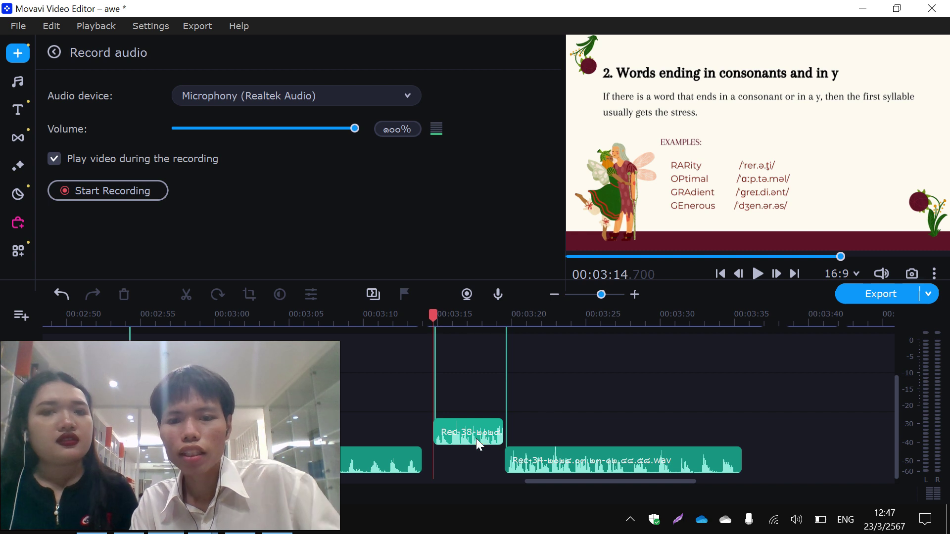
Move the opening and the remaining clip end to end directly after the previous voice-over, and play them back from 00:03:12.600.
{"action": "left_click_drag", "start_coordinate": [476, 439], "coordinate": [461, 461]}
{"action": "left_click_drag", "start_coordinate": [530, 467], "coordinate": [522, 466]}
{"action": "left_click", "coordinate": [401, 465]}
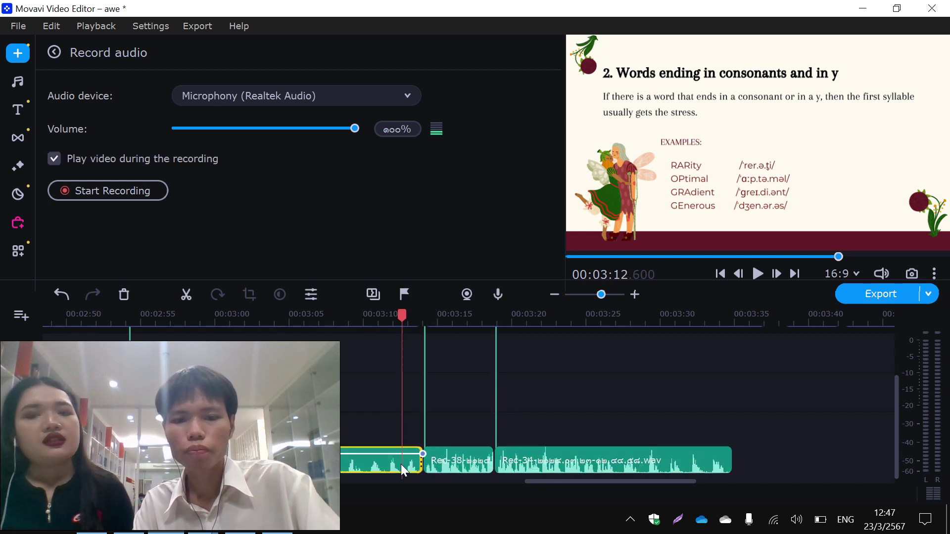
{"action": "key", "text": "space"}
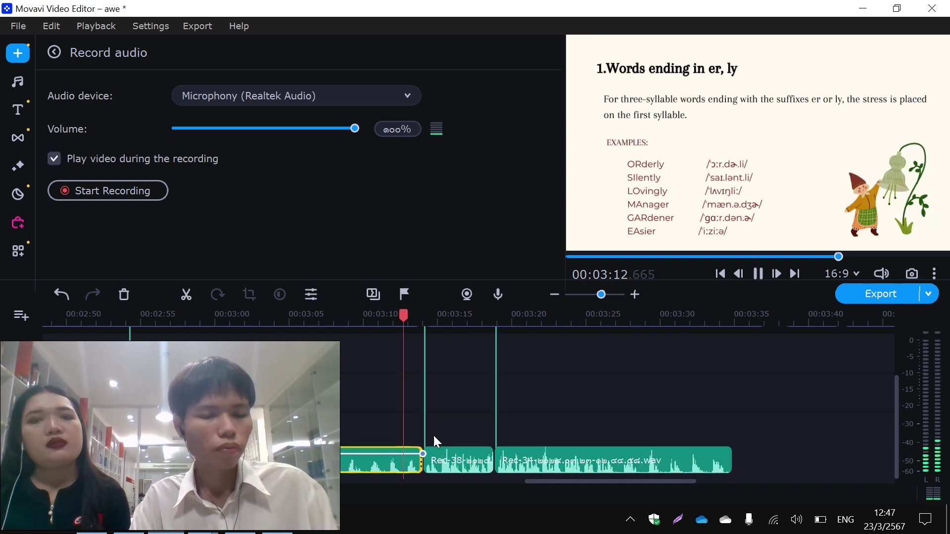
{"action": "left_click", "coordinate": [596, 295]}
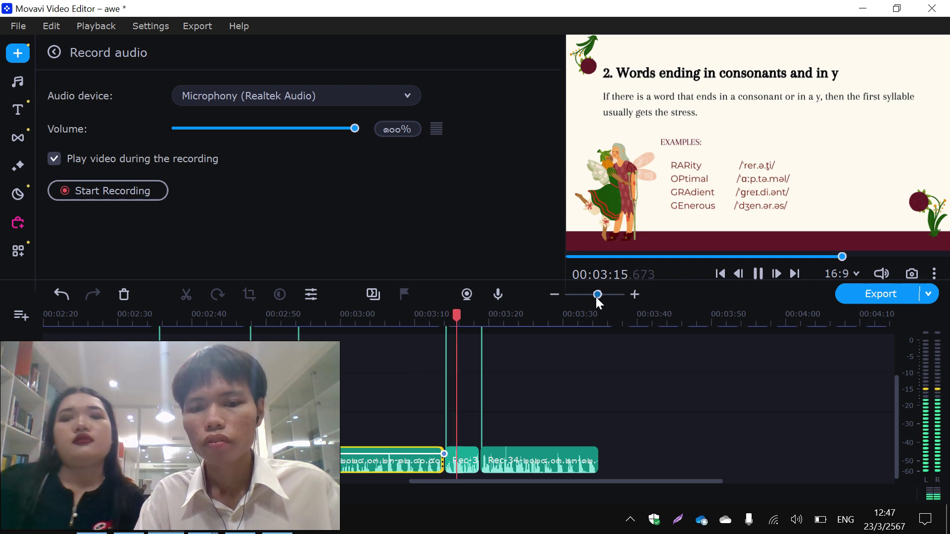
{"action": "left_click_drag", "start_coordinate": [596, 296], "coordinate": [598, 296]}
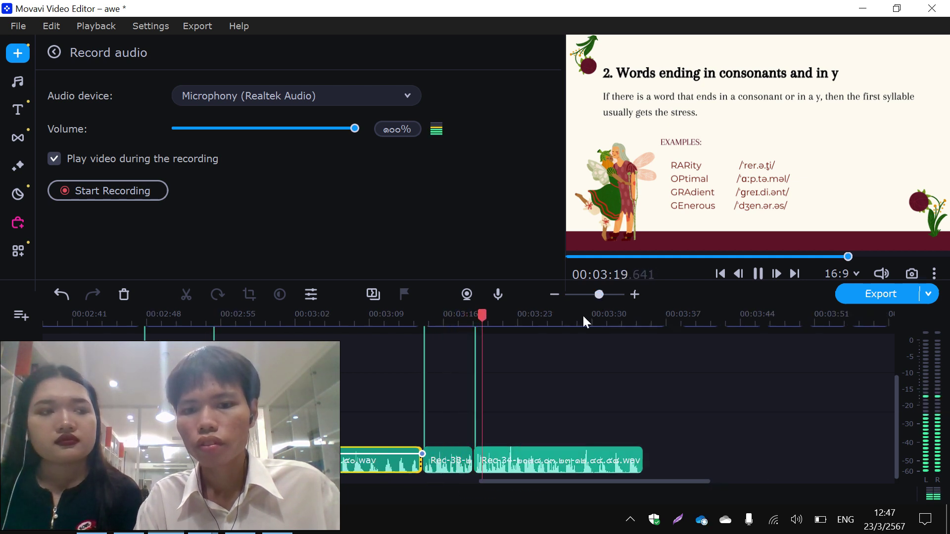
Shift the second voice-over clip slightly later and extend the opening clip's end up to it, playing back the join.
{"action": "left_click_drag", "start_coordinate": [481, 464], "coordinate": [503, 474]}
{"action": "left_click", "coordinate": [471, 465]}
{"action": "left_click", "coordinate": [452, 461]}
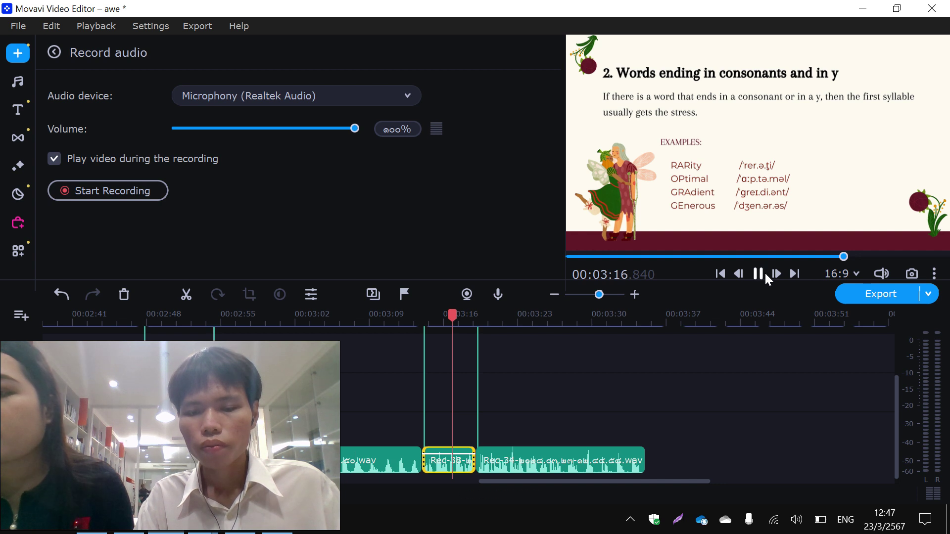
{"action": "left_click", "coordinate": [792, 381]}
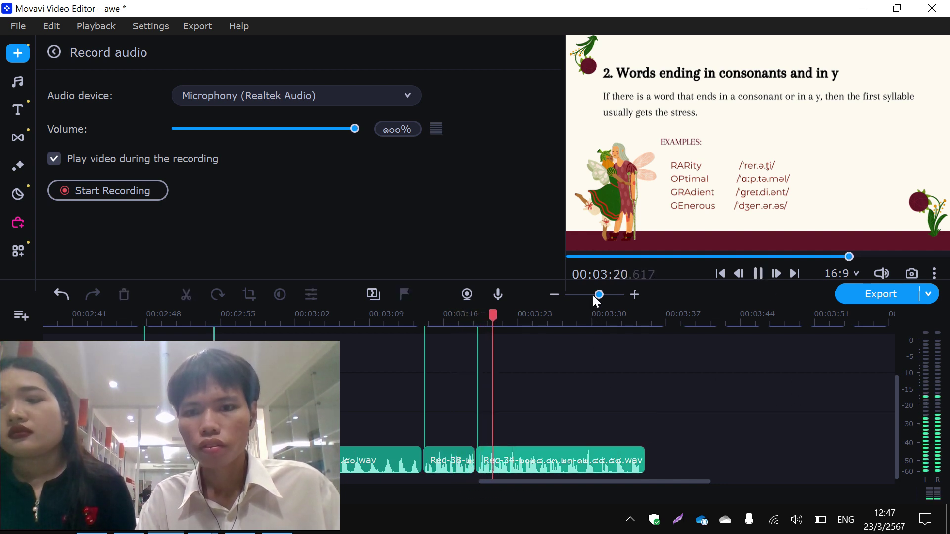
{"action": "left_click_drag", "start_coordinate": [598, 295], "coordinate": [607, 296]}
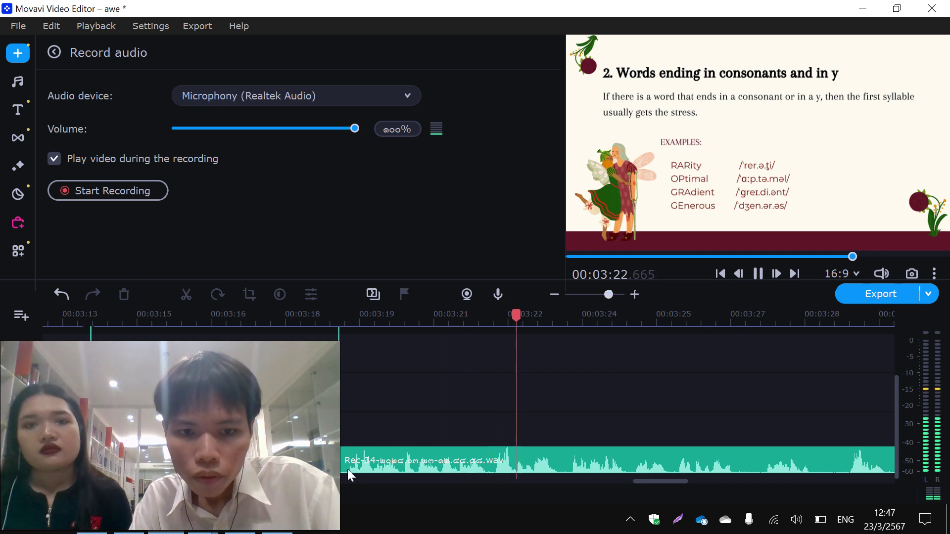
{"action": "left_click", "coordinate": [310, 470]}
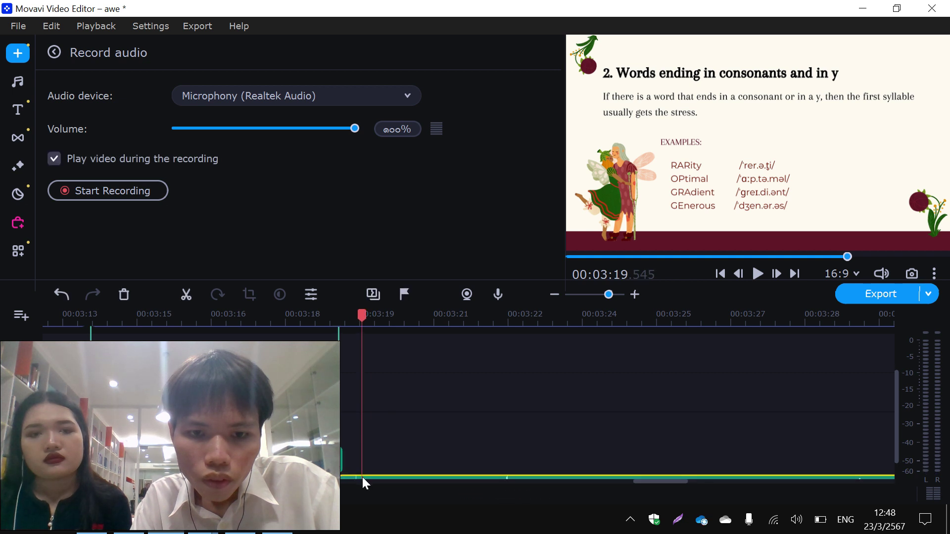
Play the join between the two voice-over clips from 00:03:18.045, and delete both clips.
{"action": "left_click", "coordinate": [287, 466]}
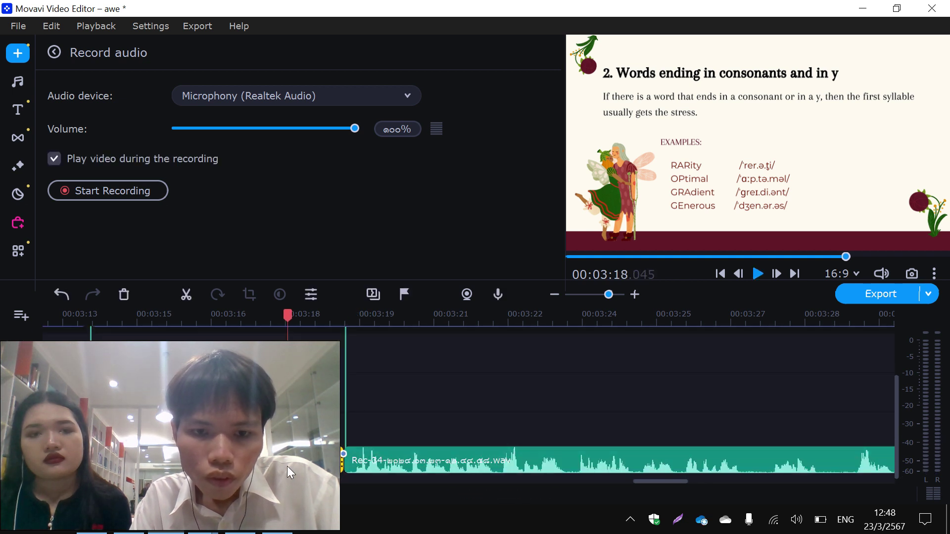
{"action": "key", "text": "space"}
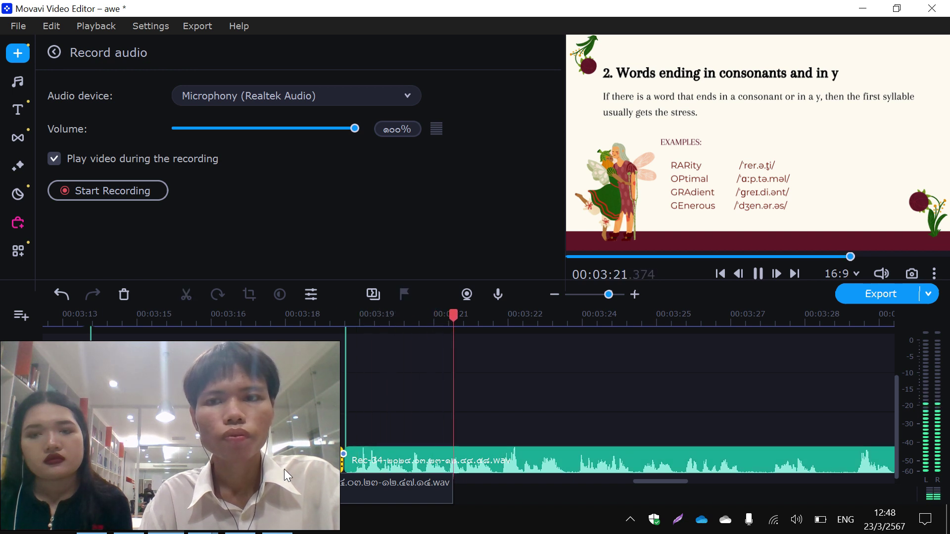
{"action": "left_click", "coordinate": [414, 473]}
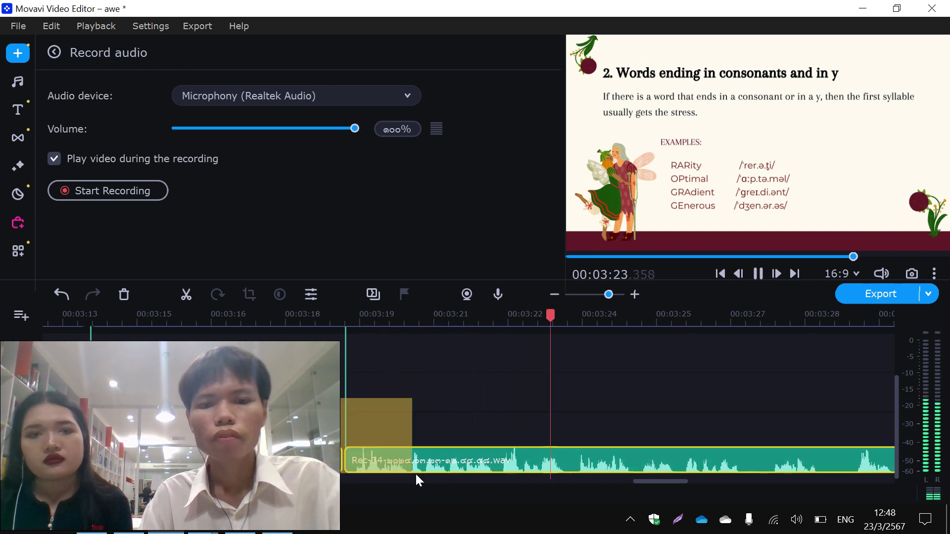
{"action": "key", "text": "Delete"}
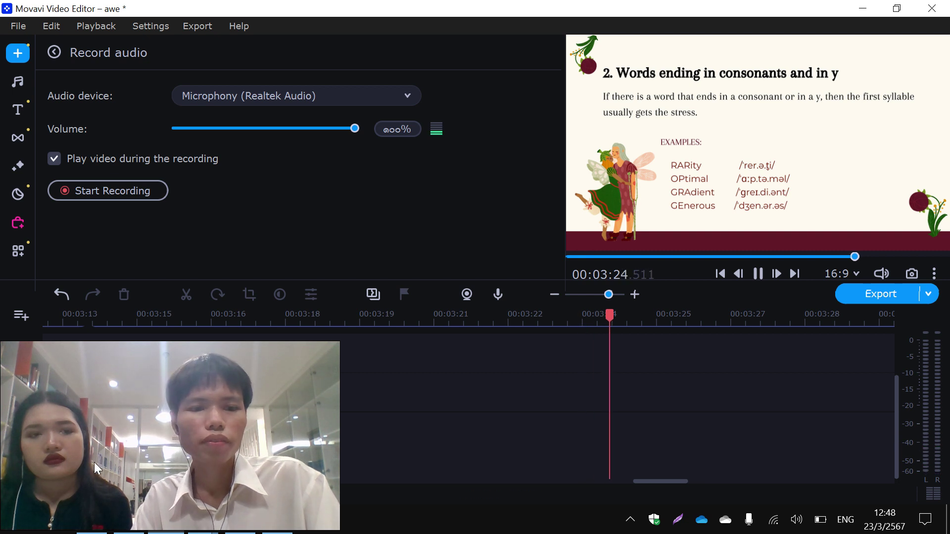
Record a new voice-over for the "2. Words ending in consonants and in y" slide, starting at 00:03:14.026.
{"action": "left_click", "coordinate": [89, 317]}
{"action": "left_click", "coordinate": [124, 190]}
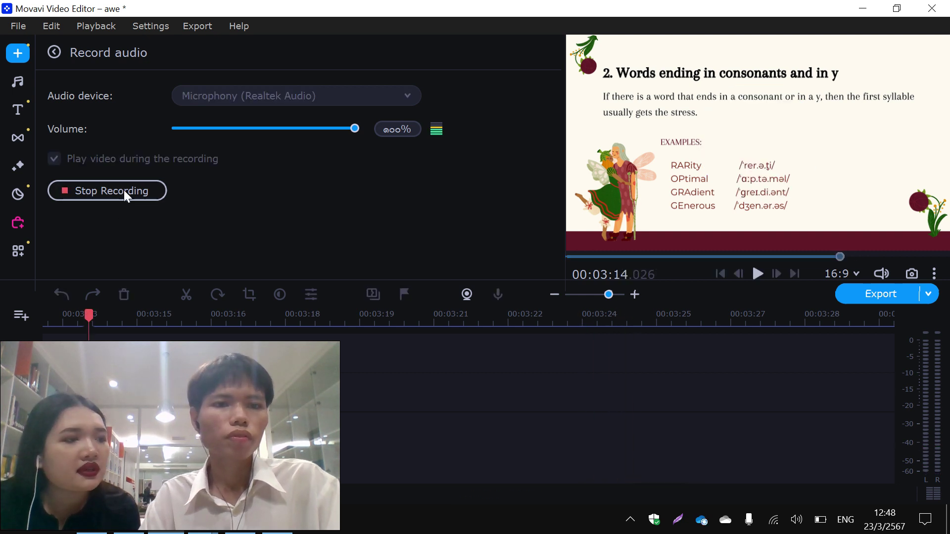
{"action": "left_click", "coordinate": [123, 190]}
{"action": "left_click", "coordinate": [122, 192]}
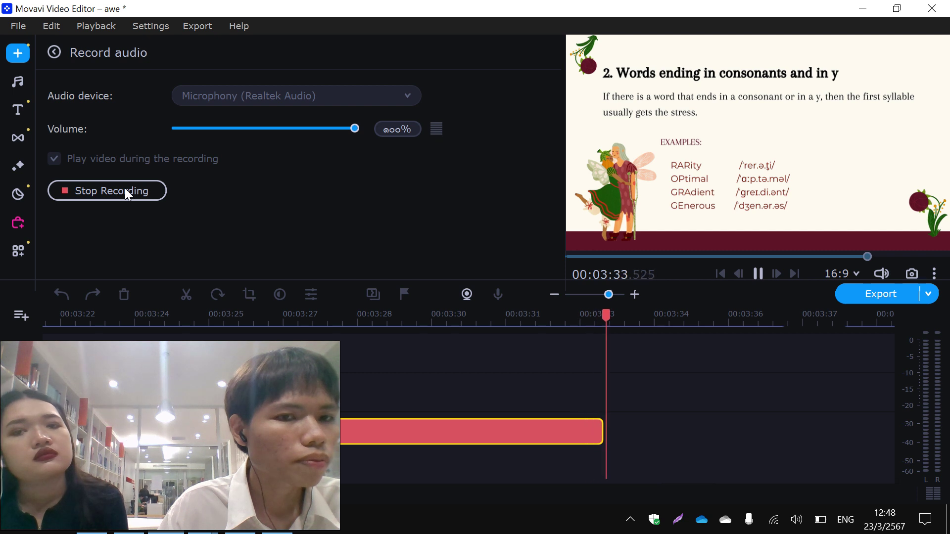
{"action": "left_click", "coordinate": [125, 190]}
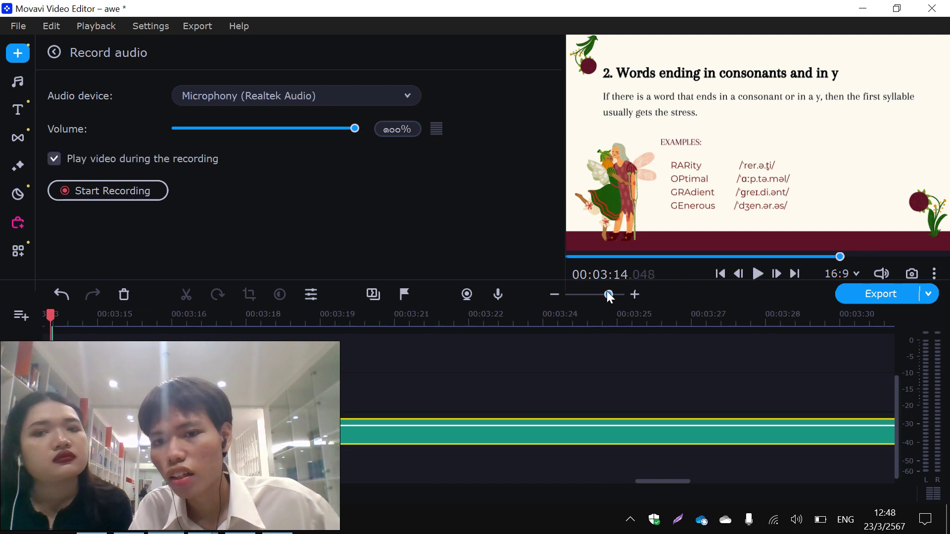
Play the join between the previous voice-over and the new recording around 00:03:14.
{"action": "left_click_drag", "start_coordinate": [608, 296], "coordinate": [603, 299]}
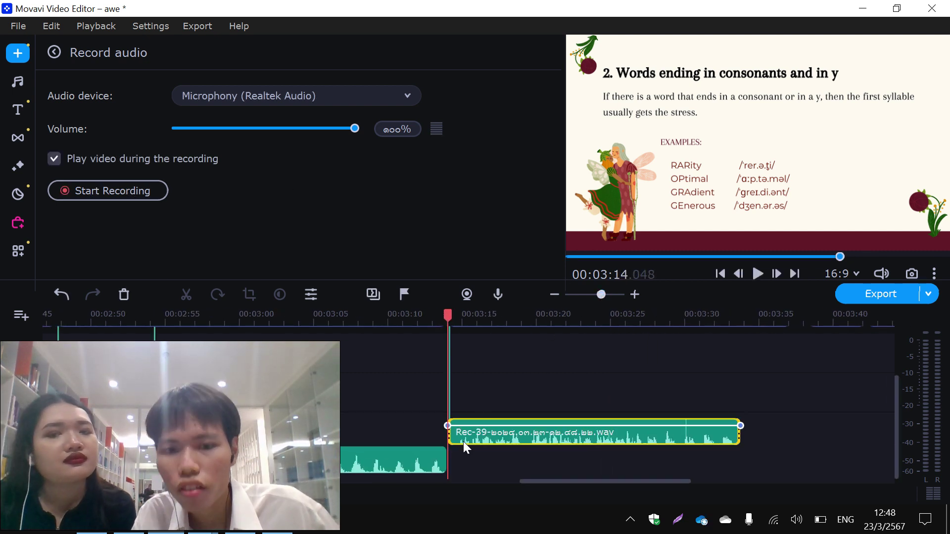
{"action": "left_click", "coordinate": [437, 460]}
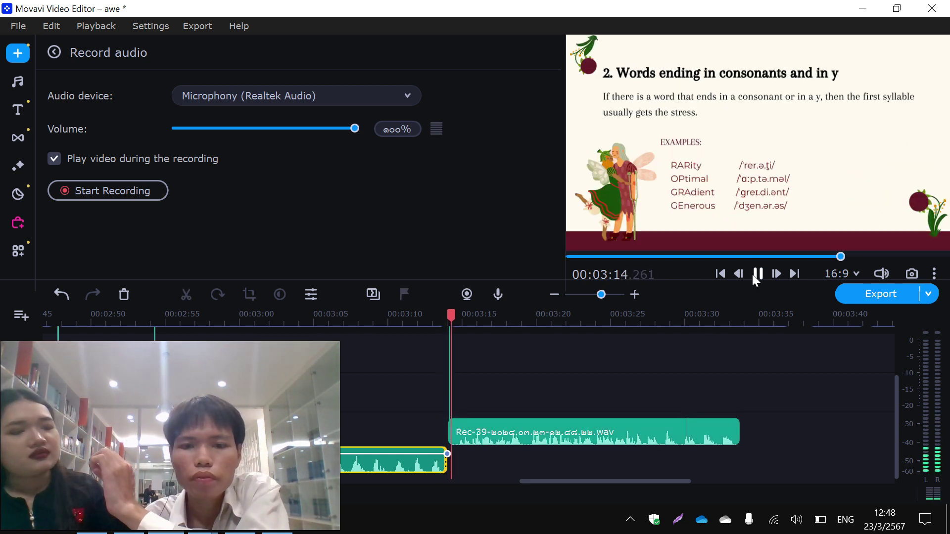
{"action": "left_click", "coordinate": [455, 440]}
{"action": "key", "text": "space"}
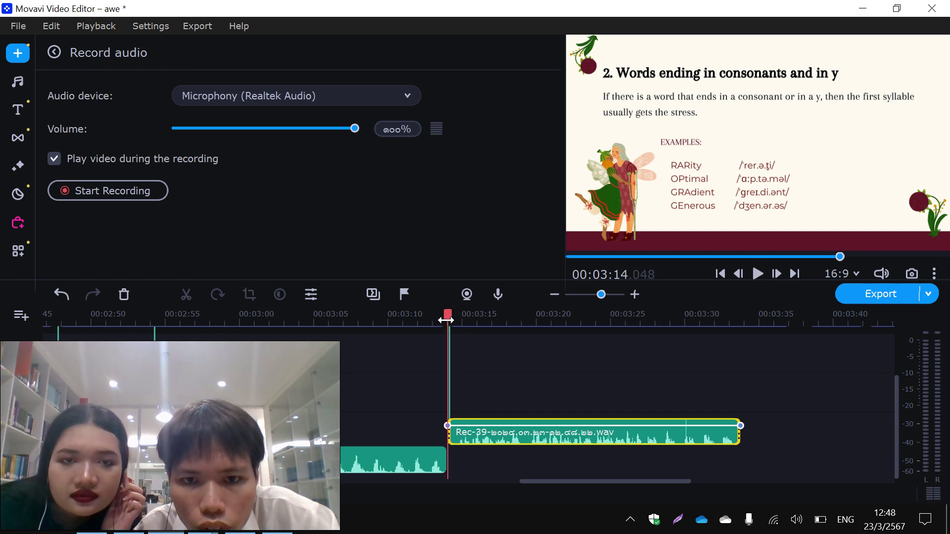
Trim the new recording's start at 00:03:14.400 and move it to the track below, directly after the previous voice-over.
{"action": "left_click_drag", "start_coordinate": [446, 320], "coordinate": [453, 320]}
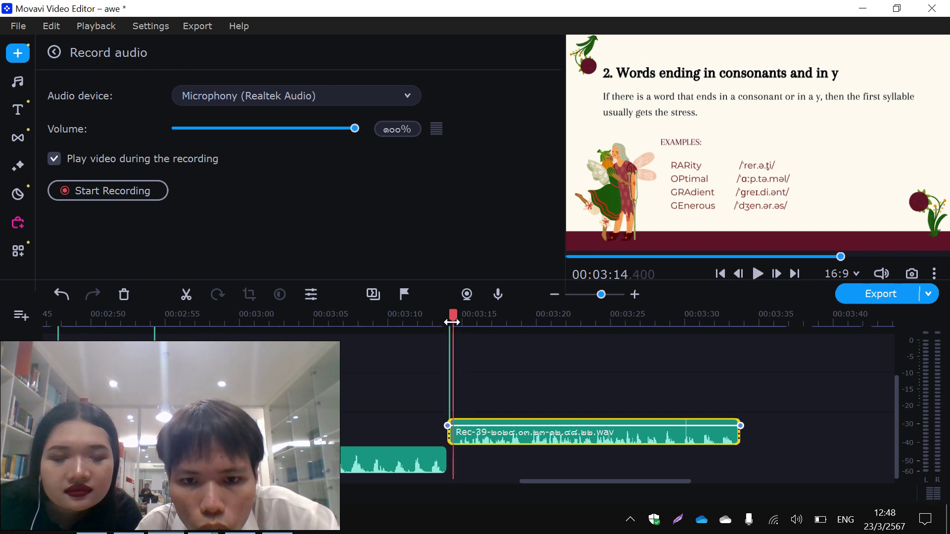
{"action": "left_click", "coordinate": [449, 433]}
{"action": "left_click_drag", "start_coordinate": [472, 430], "coordinate": [467, 459]}
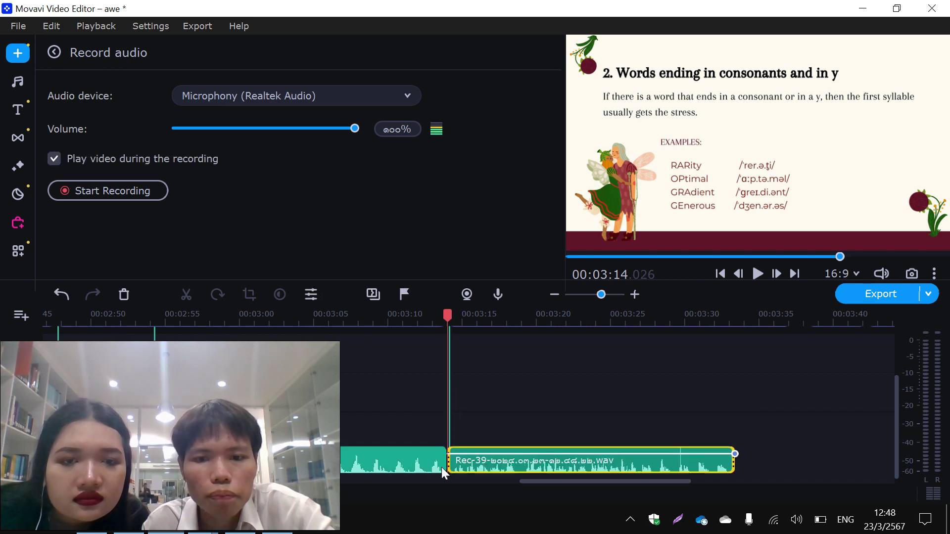
Play back the new voice-over from the end of the previous clip through to its closing words.
{"action": "left_click", "coordinate": [420, 468]}
{"action": "key", "text": "space"}
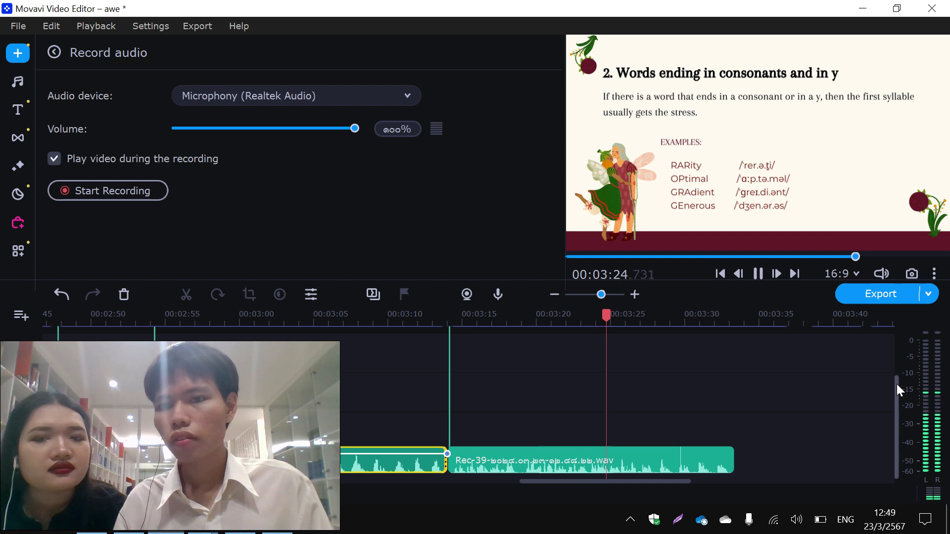
{"action": "mouse_move", "coordinate": [897, 384]}
{"action": "left_mouse_down"}
{"action": "mouse_move", "coordinate": [897, 350]}
{"action": "mouse_move", "coordinate": [899, 382]}
{"action": "left_mouse_up"}
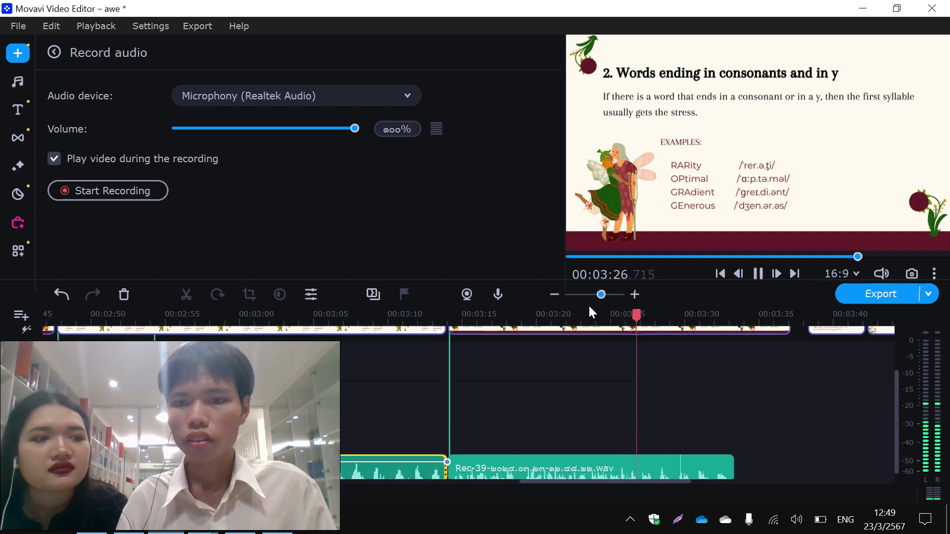
{"action": "left_click_drag", "start_coordinate": [602, 295], "coordinate": [596, 297]}
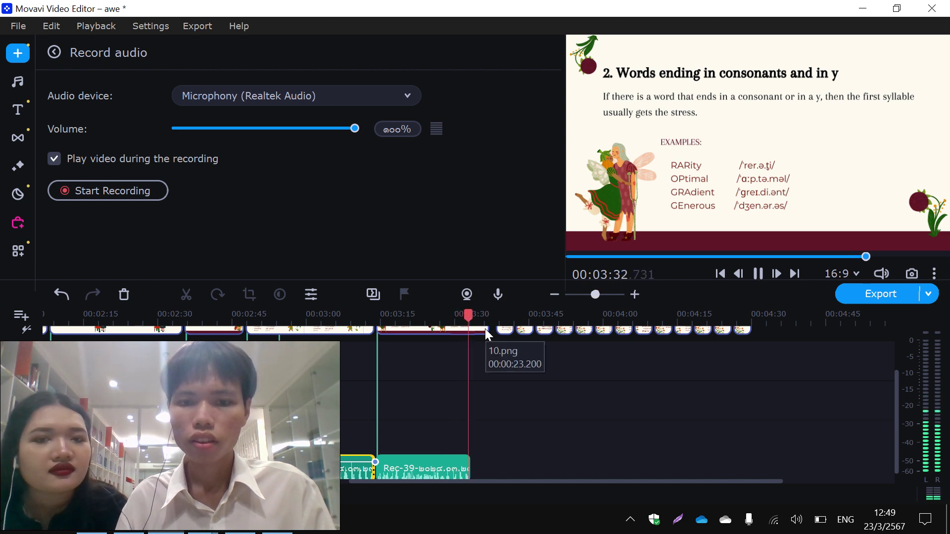
Shorten the slide 2 image (10.png) to the voice-over's end and extend the "4. Words with various endings" slide to 00:04:02.800.
{"action": "left_click_drag", "start_coordinate": [484, 329], "coordinate": [617, 329]}
{"action": "left_click", "coordinate": [505, 330]}
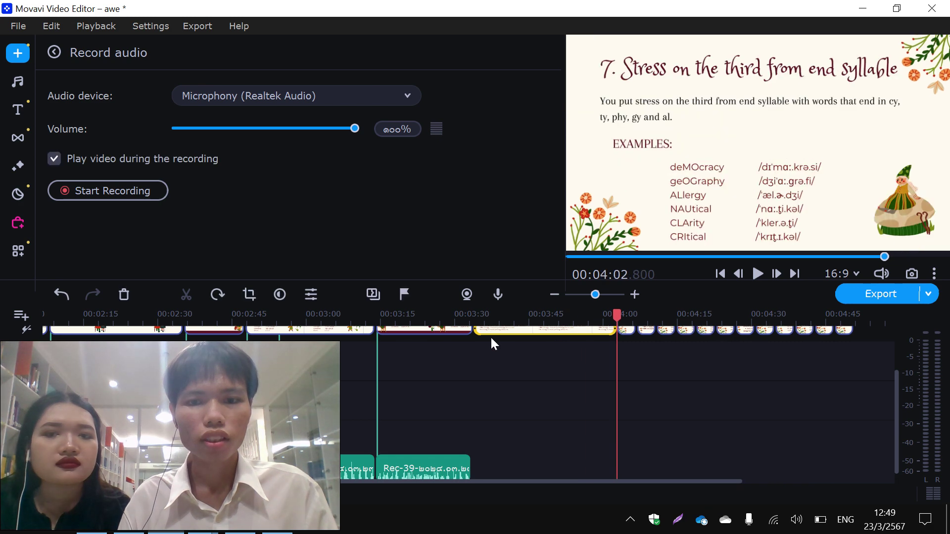
{"action": "left_click", "coordinate": [474, 331]}
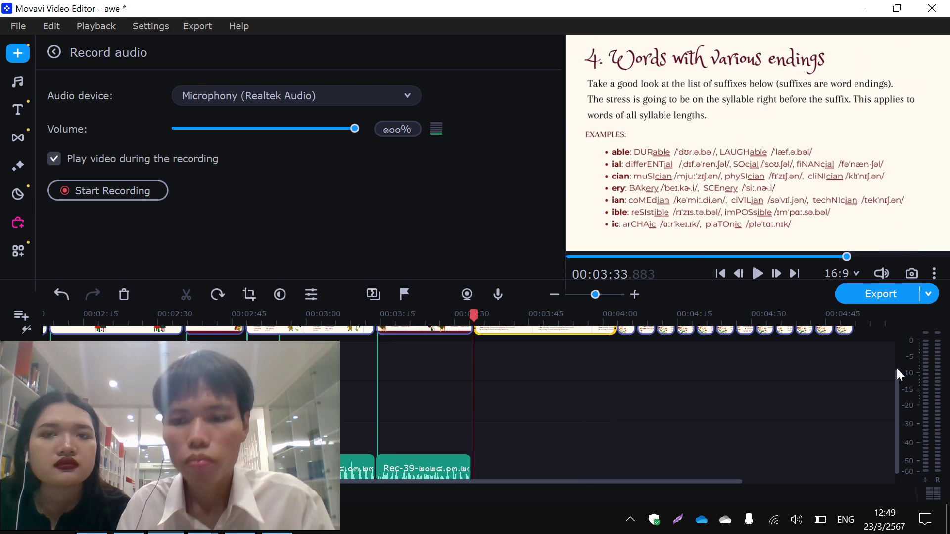
{"action": "left_click_drag", "start_coordinate": [896, 384], "coordinate": [893, 375]}
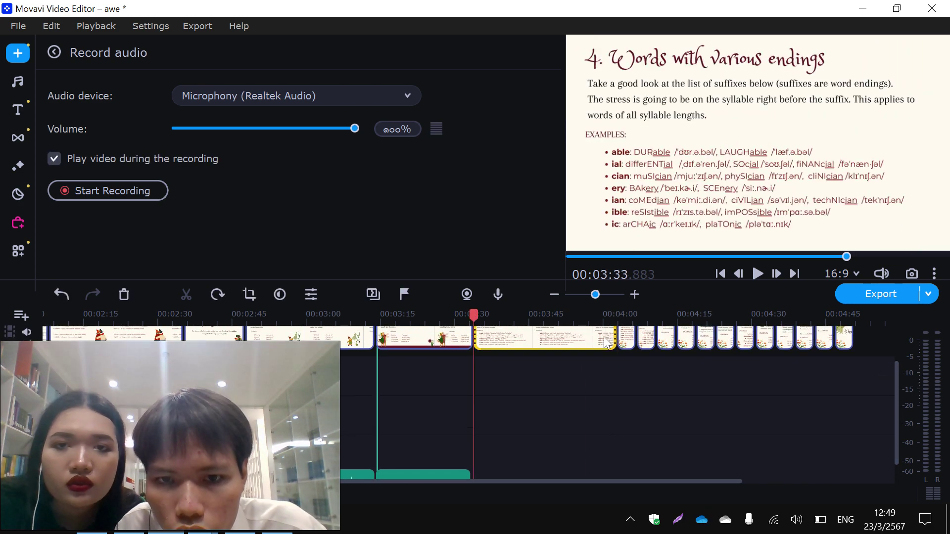
{"action": "left_click", "coordinate": [459, 340]}
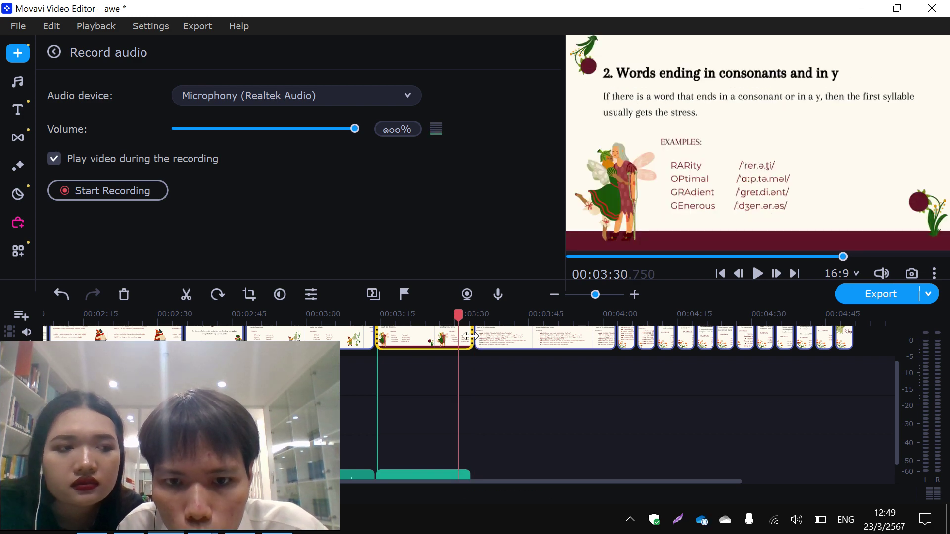
{"action": "mouse_move", "coordinate": [469, 337]}
{"action": "left_mouse_down"}
{"action": "mouse_move", "coordinate": [455, 338]}
{"action": "mouse_move", "coordinate": [472, 337]}
{"action": "left_mouse_up"}
{"action": "left_click", "coordinate": [487, 342]}
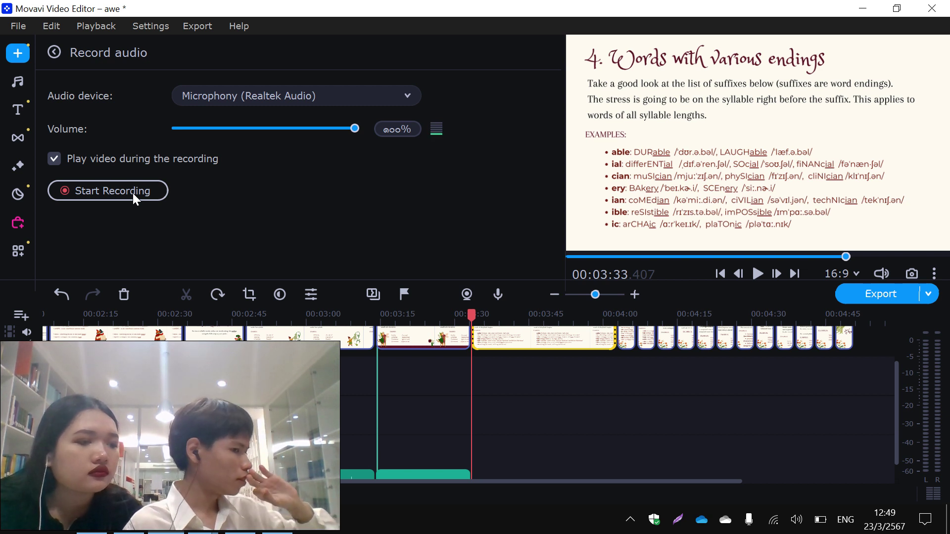
{"action": "left_click", "coordinate": [133, 193]}
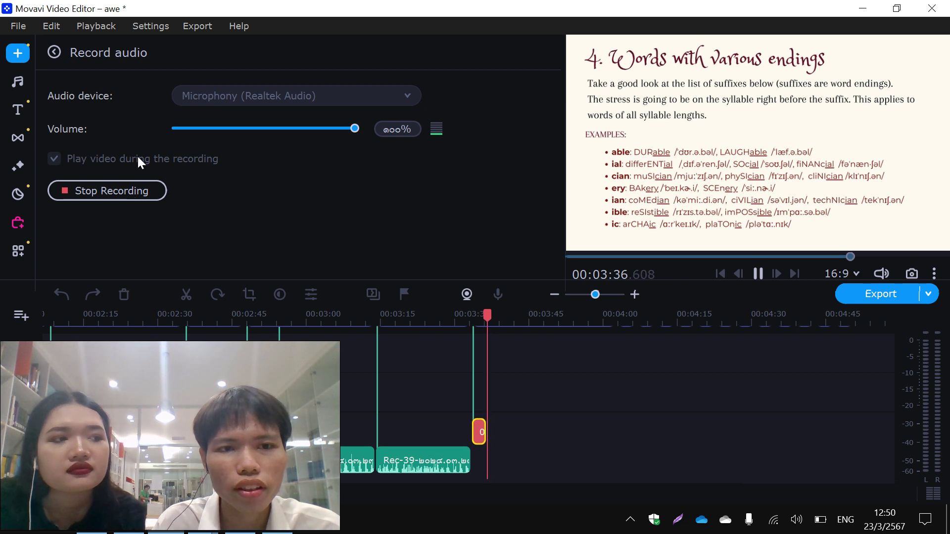
{"action": "left_click", "coordinate": [135, 186]}
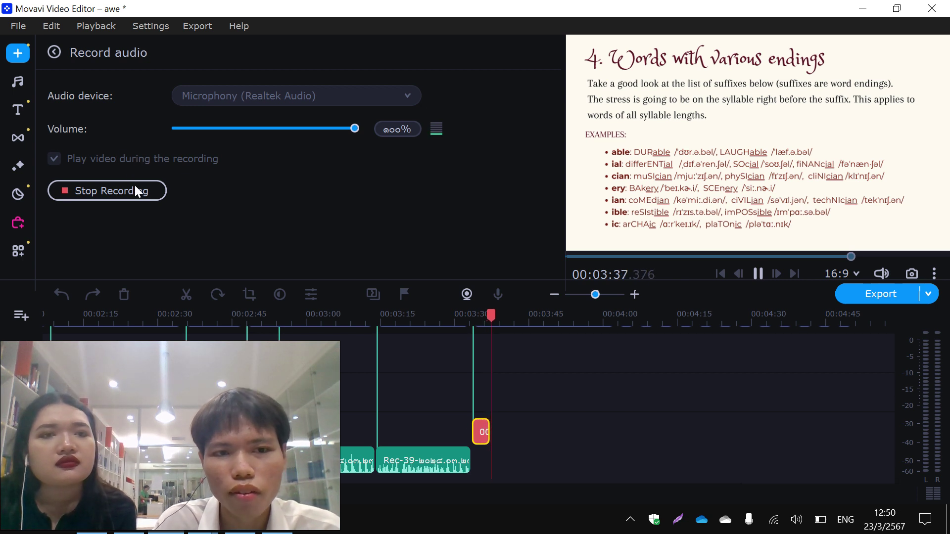
{"action": "left_click", "coordinate": [56, 295]}
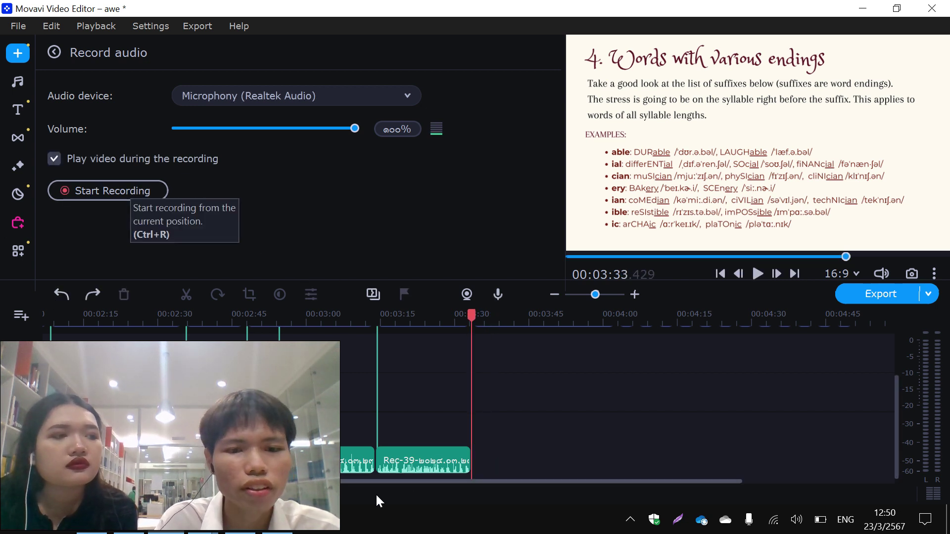
Switch to the browser, search Google for "fourth pronunciation", and listen to the American pronunciation.
{"action": "left_click", "coordinate": [127, 522]}
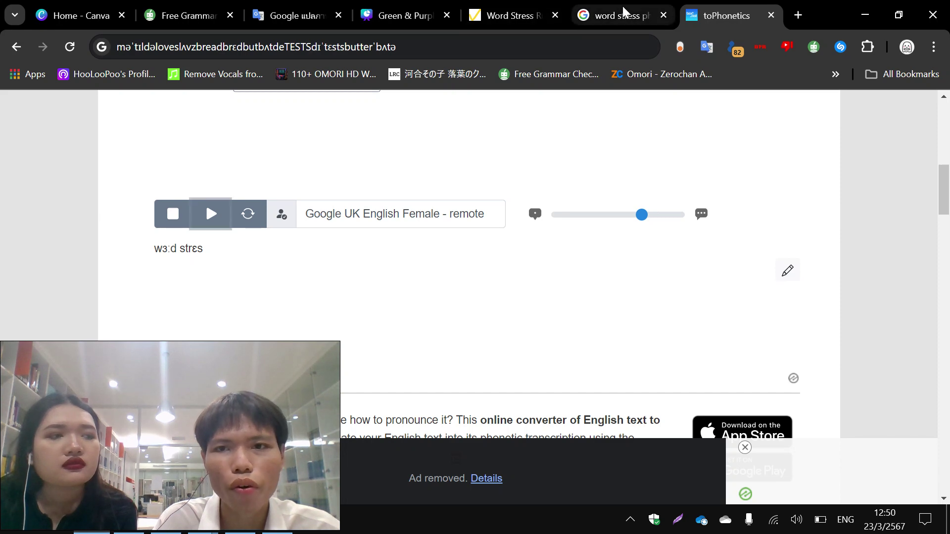
{"action": "left_click", "coordinate": [623, 15]}
{"action": "triple_click", "coordinate": [419, 131]}
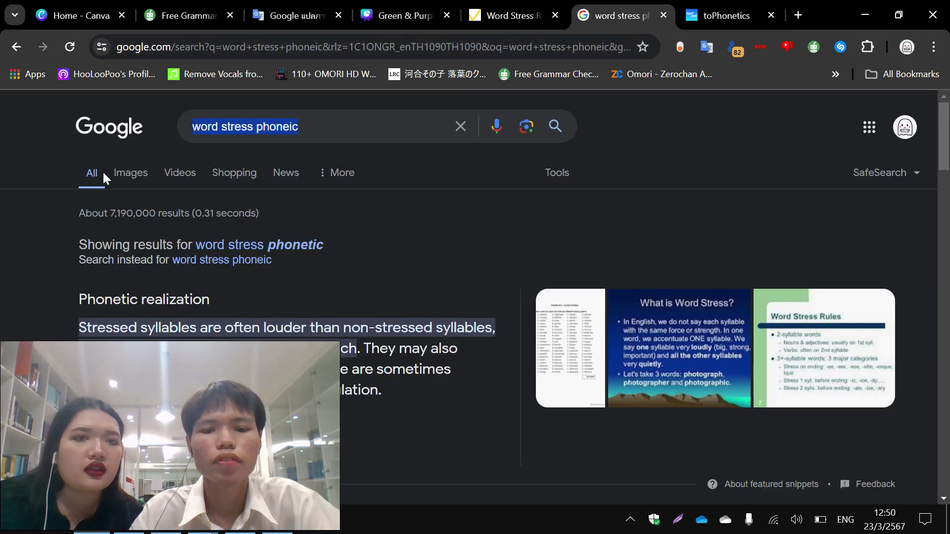
{"action": "type", "text": "fourth pro"}
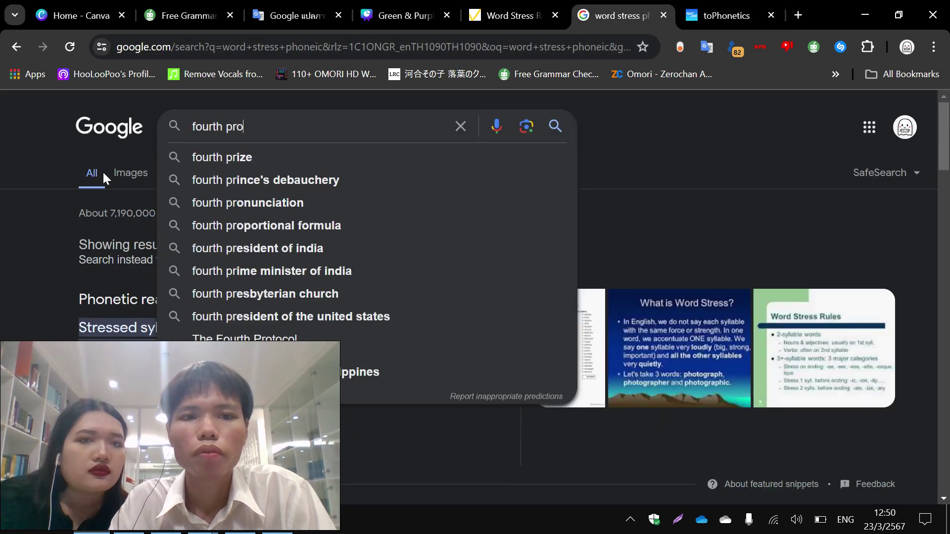
{"action": "type", "text": "nunciation"}
{"action": "key", "text": "Return"}
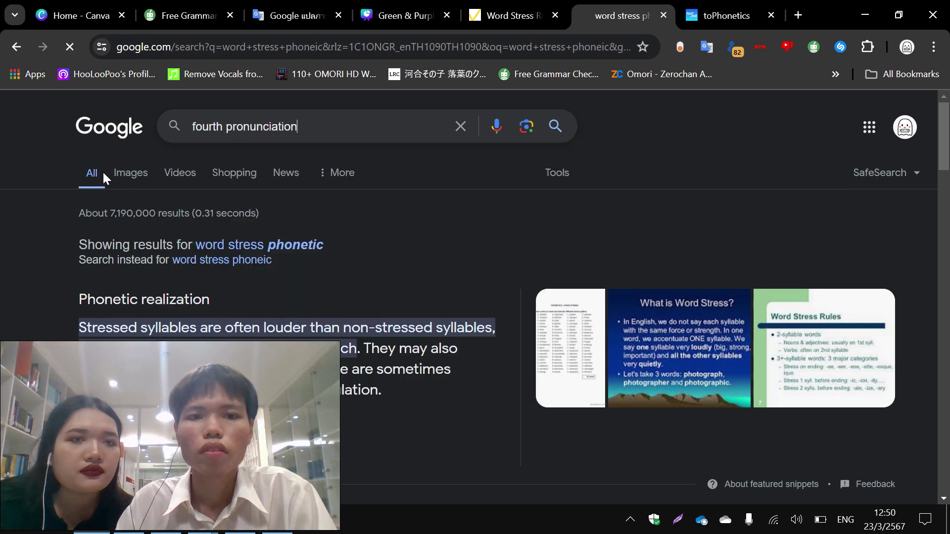
{"action": "scroll", "coordinate": [309, 306], "scroll_direction": "down", "scroll_amount": 1}
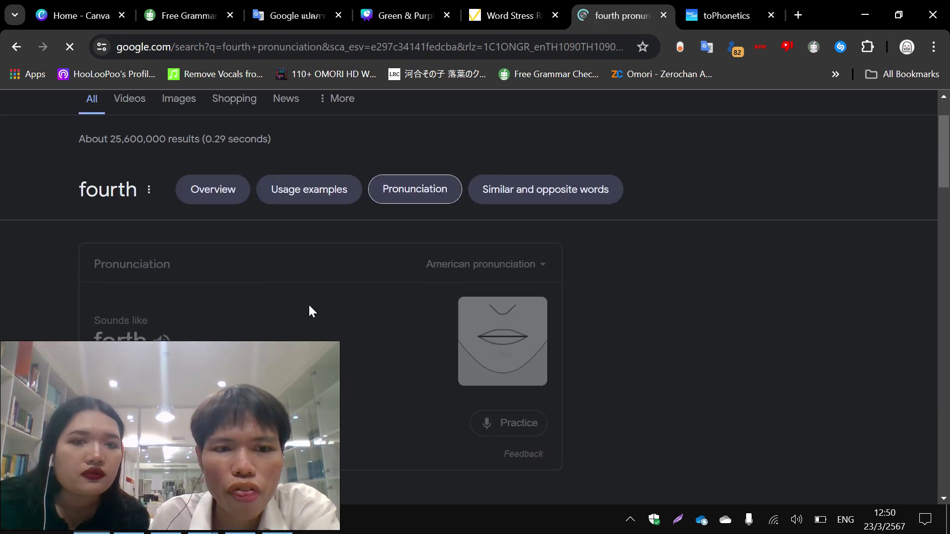
{"action": "left_click", "coordinate": [158, 345]}
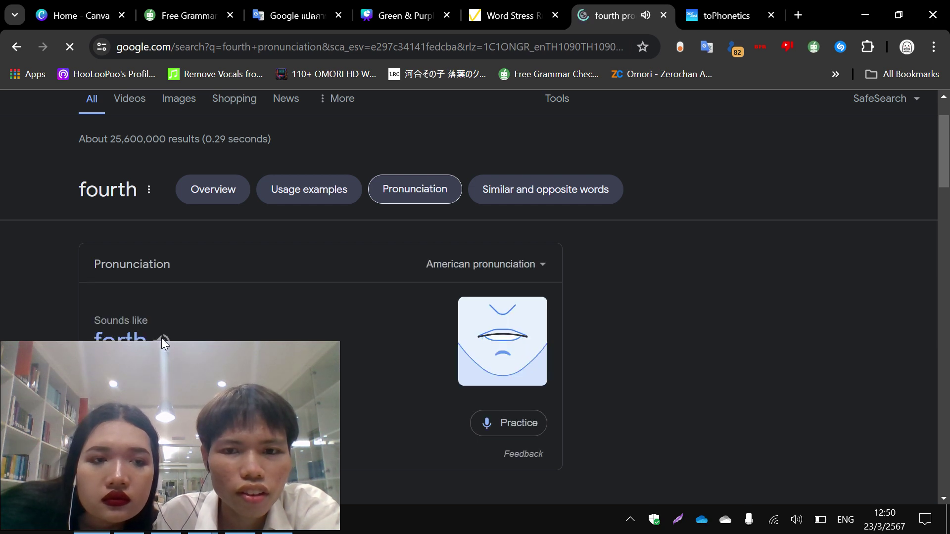
Switch back to Movavi Video Editor and save the project.
{"action": "left_click", "coordinate": [395, 7]}
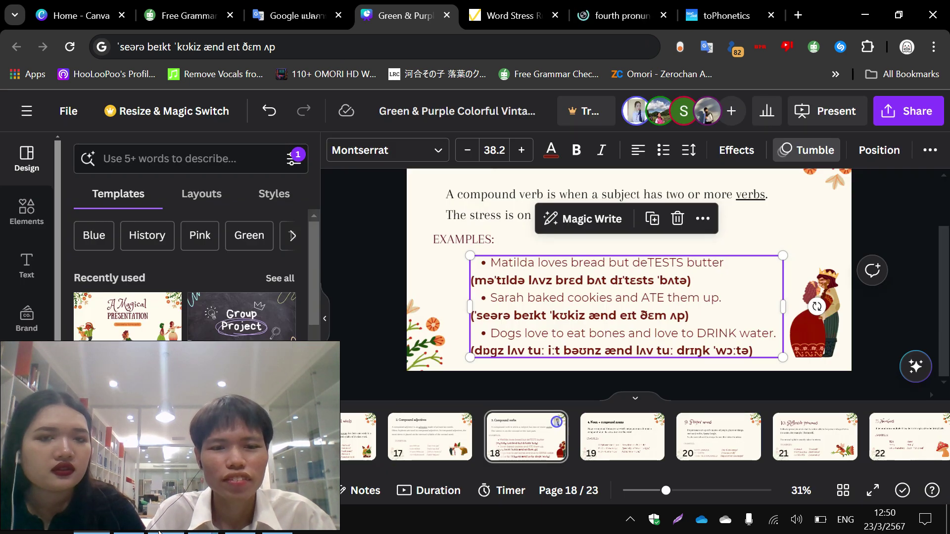
{"action": "left_click", "coordinate": [160, 533]}
{"action": "left_click", "coordinate": [11, 25]}
{"action": "left_click", "coordinate": [75, 245]}
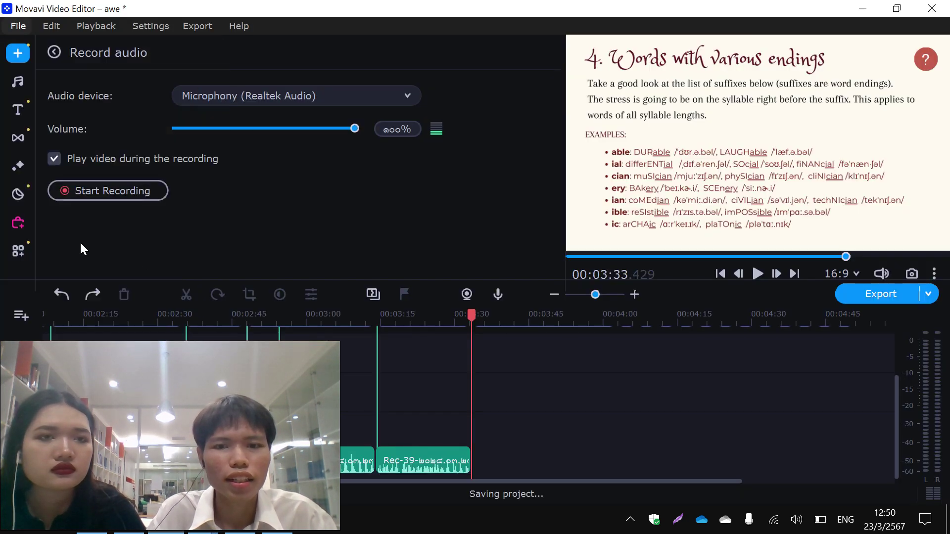
{"action": "left_click", "coordinate": [112, 191]}
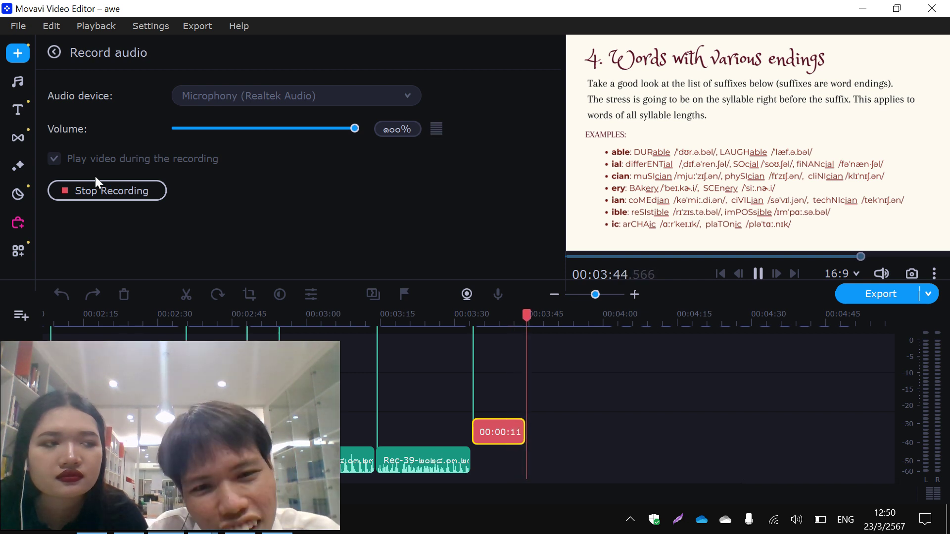
{"action": "left_click", "coordinate": [84, 190]}
{"action": "left_click", "coordinate": [61, 296]}
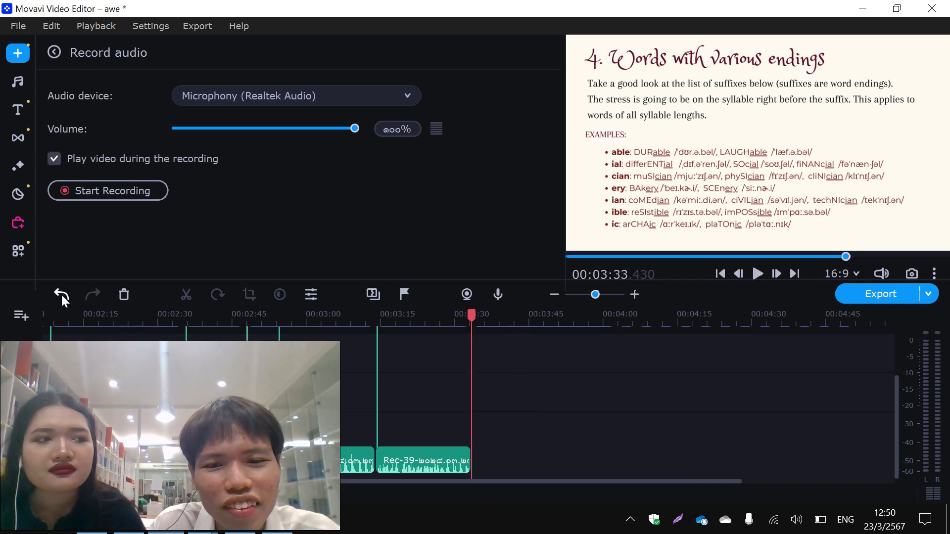
Record the voice-over for the "4. Words with various endings" slide from 00:03:33.430 and play back its ending.
{"action": "left_click", "coordinate": [137, 198]}
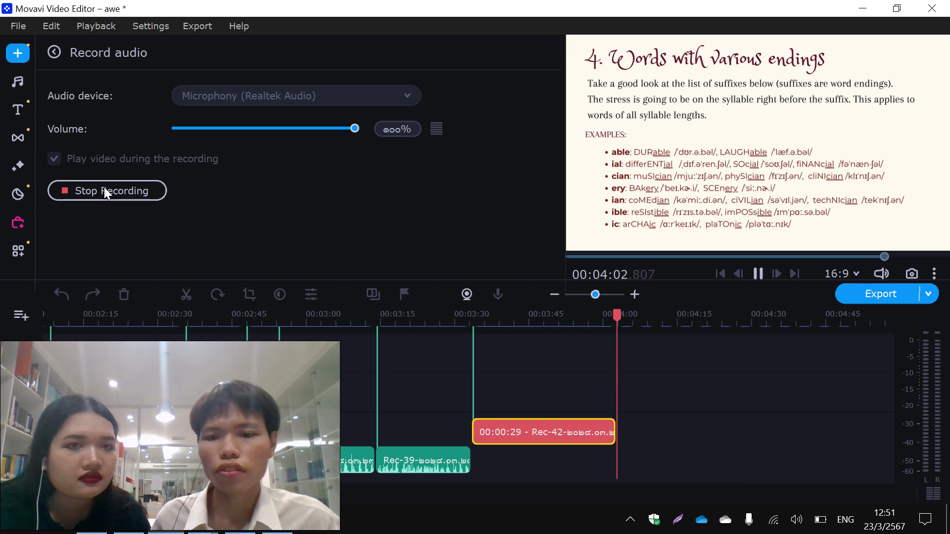
{"action": "left_click", "coordinate": [104, 191]}
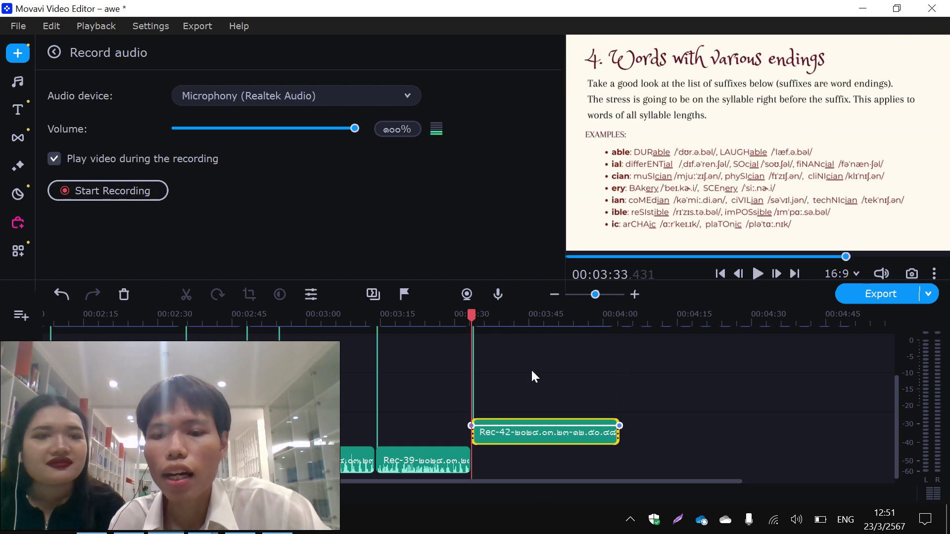
{"action": "left_click", "coordinate": [598, 435]}
{"action": "left_click", "coordinate": [757, 272]}
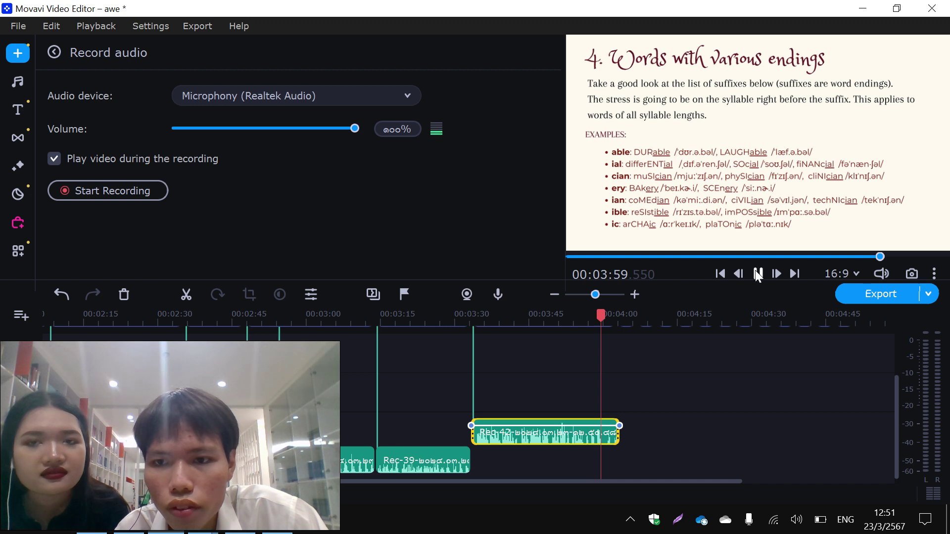
{"action": "left_click_drag", "start_coordinate": [597, 295], "coordinate": [605, 296]}
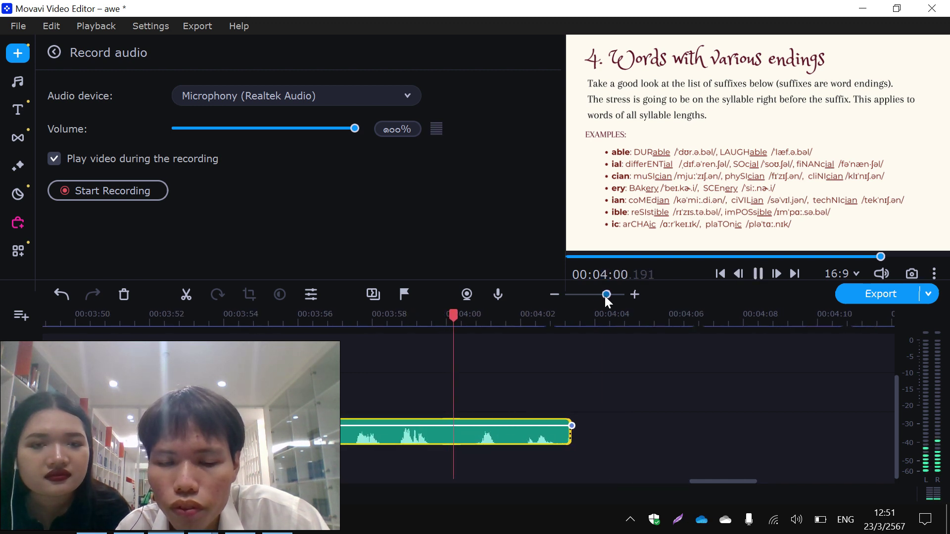
{"action": "left_click", "coordinate": [307, 438]}
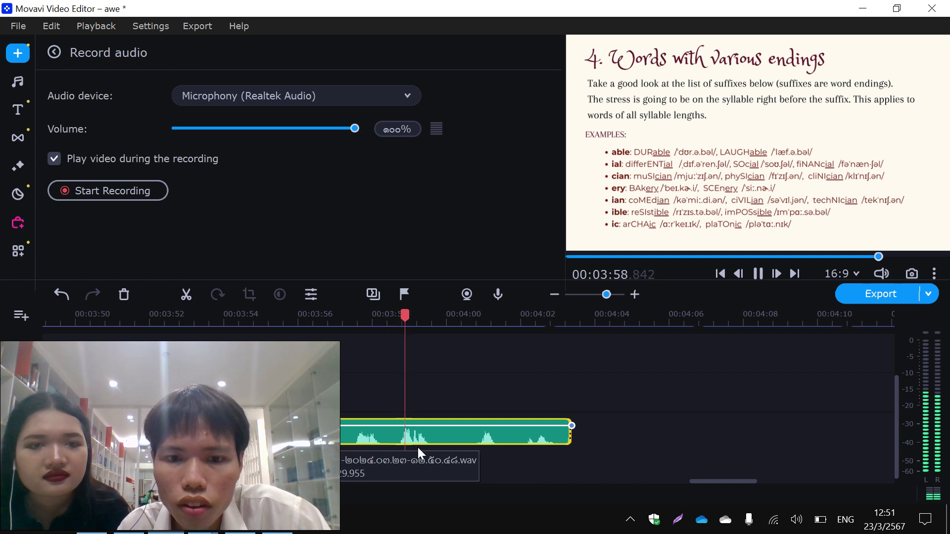
{"action": "key", "text": "space"}
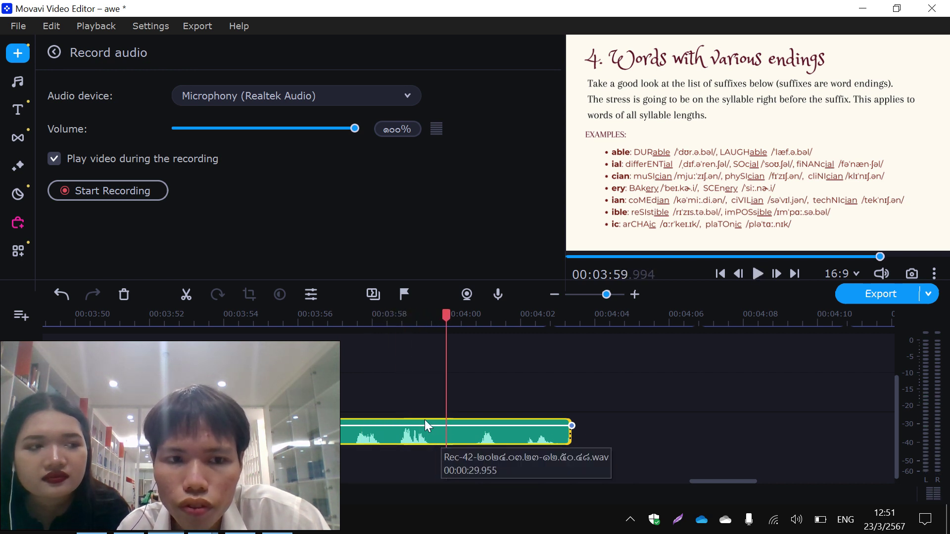
Split the slide 4 voice-over at 00:04:00.357 and delete the part after the cut.
{"action": "key", "text": "space"}
{"action": "key", "text": "space"}
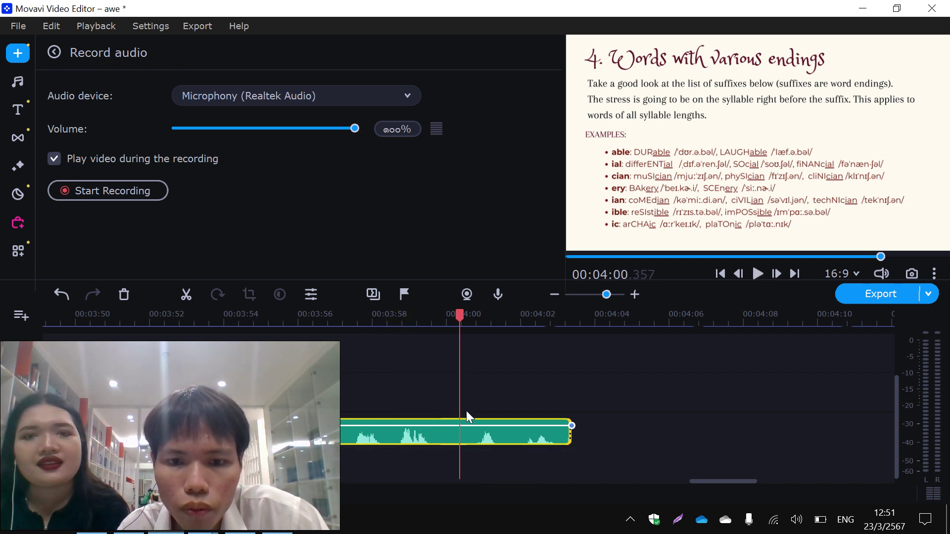
{"action": "left_click", "coordinate": [189, 293]}
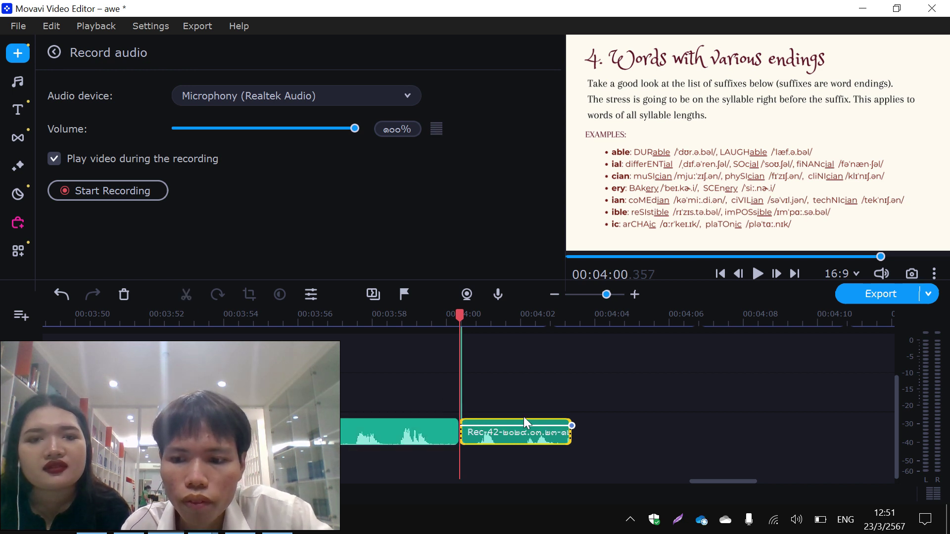
{"action": "key", "text": "Delete"}
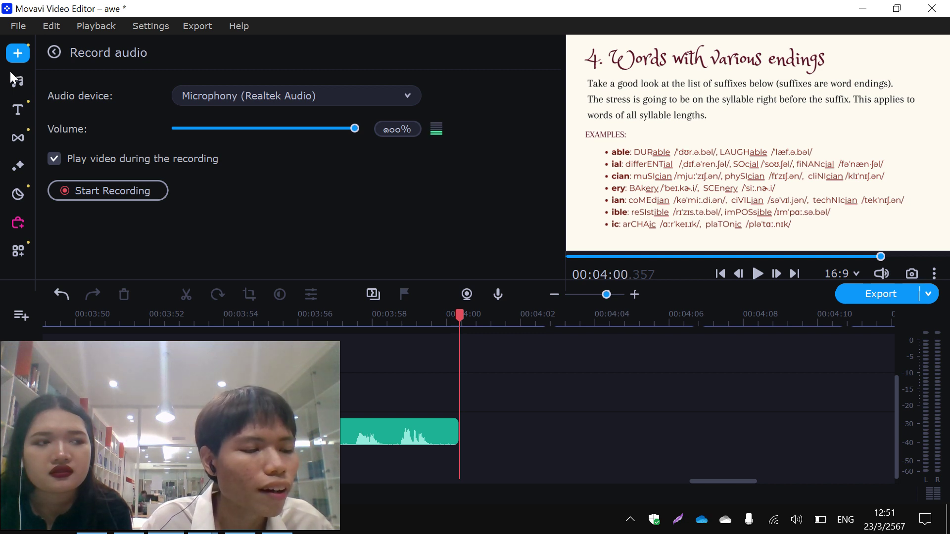
{"action": "left_click", "coordinate": [110, 190]}
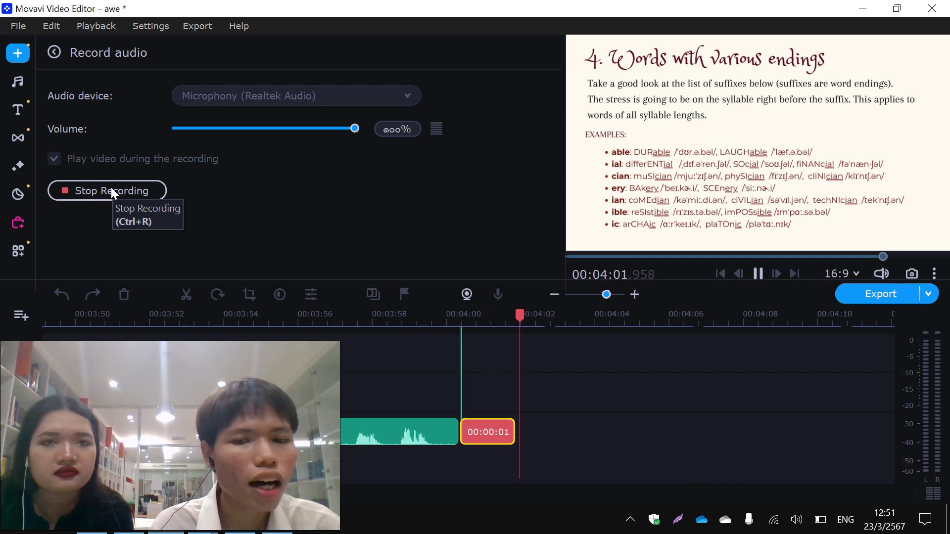
{"action": "key", "text": "alt+space"}
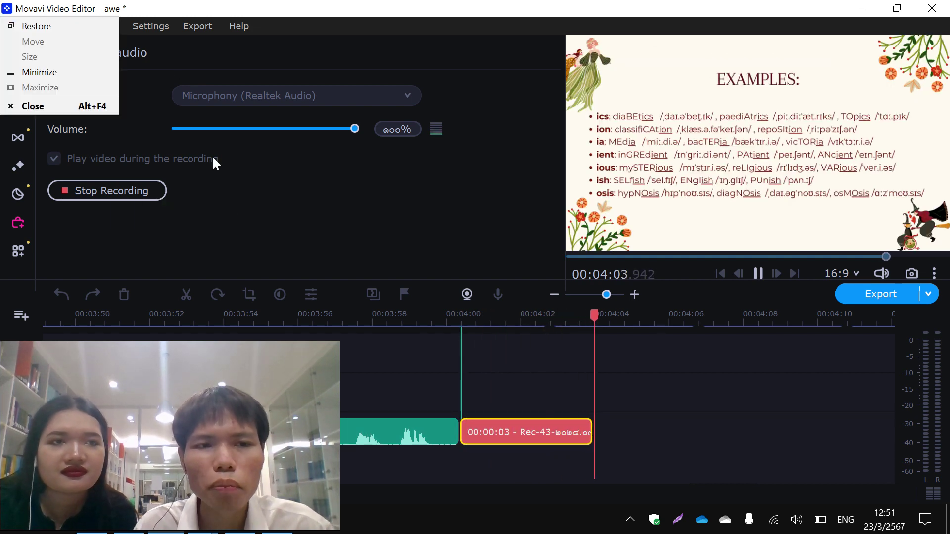
{"action": "left_click", "coordinate": [121, 201]}
{"action": "left_click", "coordinate": [119, 194]}
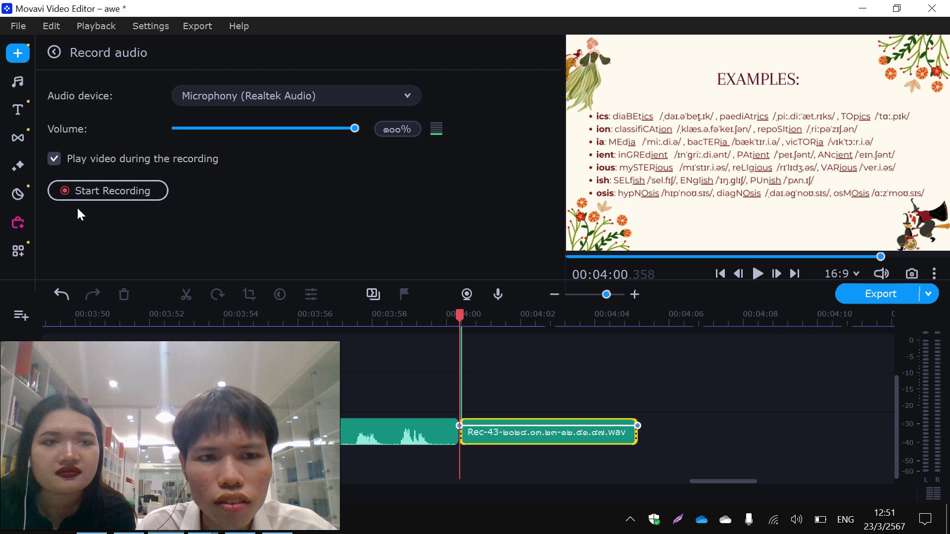
{"action": "left_click", "coordinate": [63, 293]}
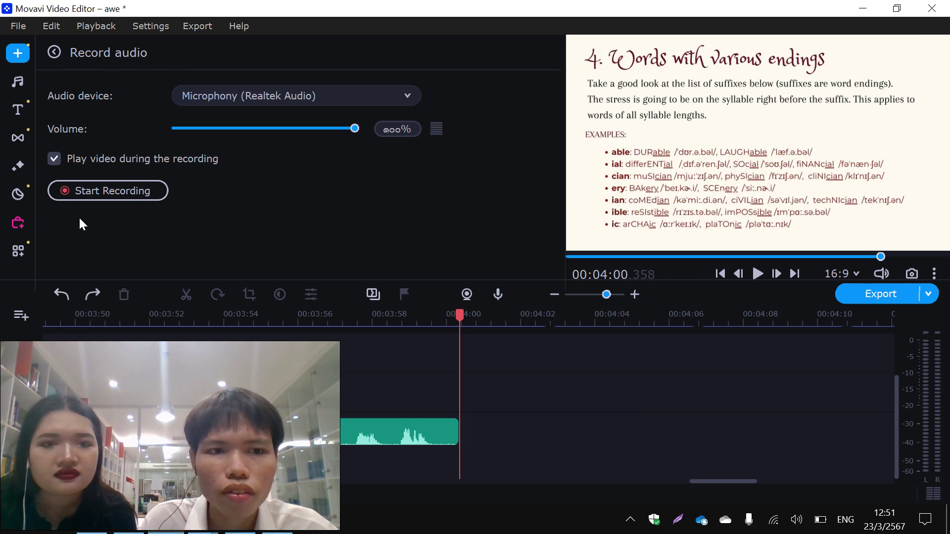
Record a new voice-over take from 00:04:00.358, directly after the trimmed clip, and play it back.
{"action": "left_click", "coordinate": [109, 188]}
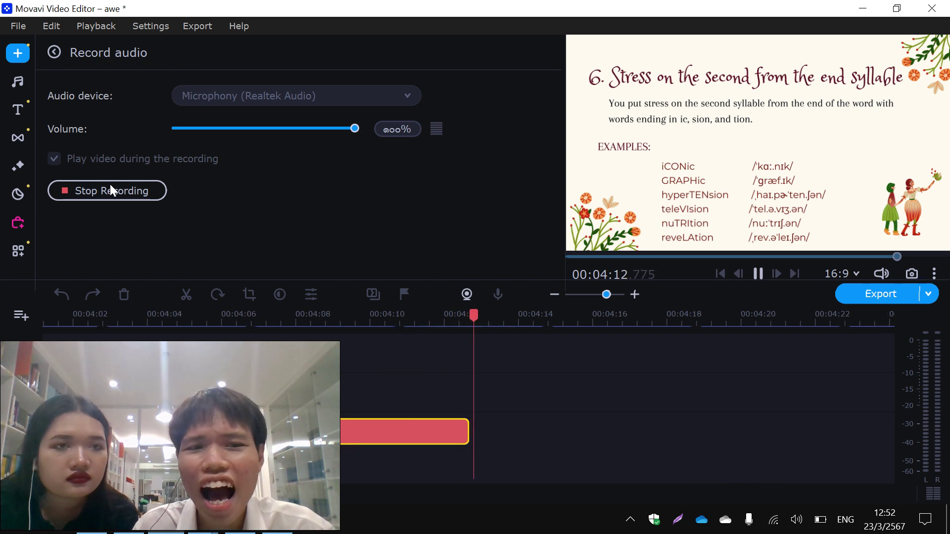
{"action": "left_click", "coordinate": [111, 188]}
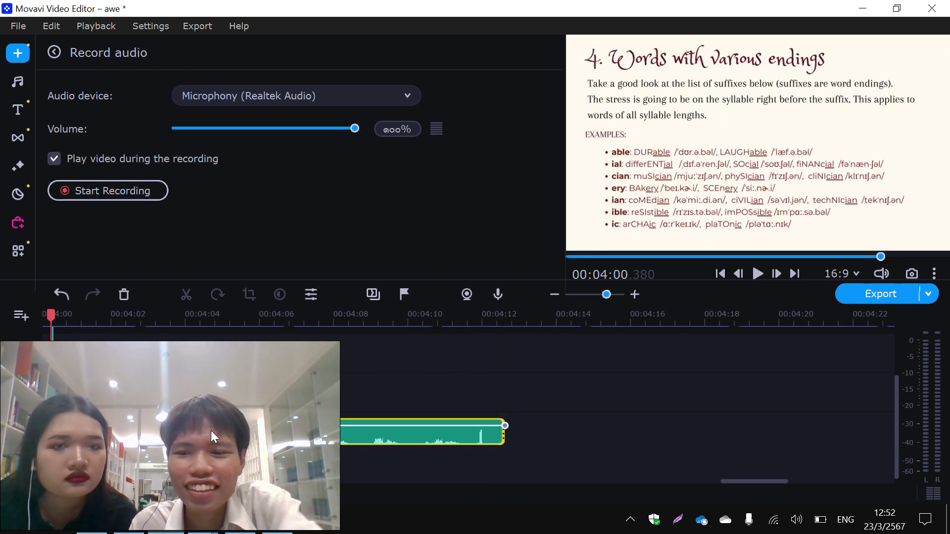
{"action": "left_click", "coordinate": [758, 273]}
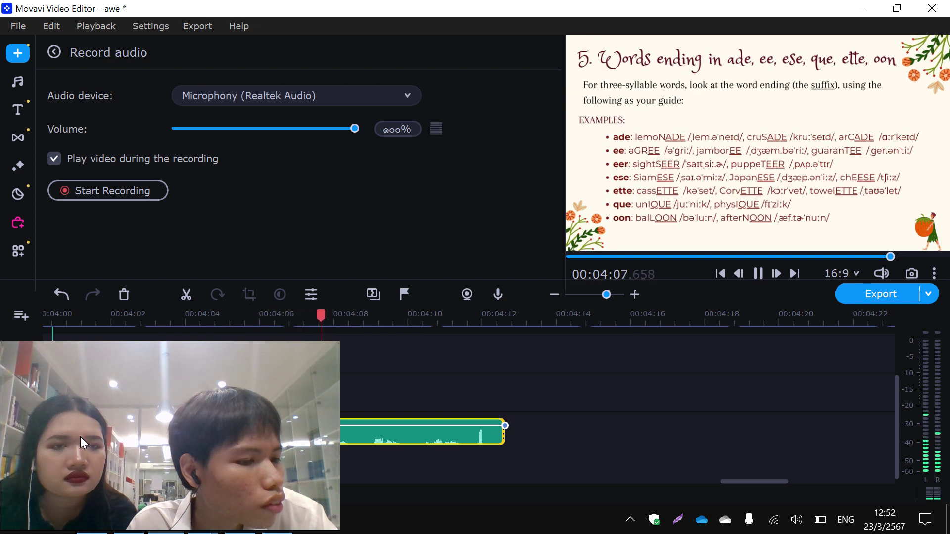
Cut the new voice-over take at 00:04:06.180 and remove everything after that point.
{"action": "left_click", "coordinate": [250, 436]}
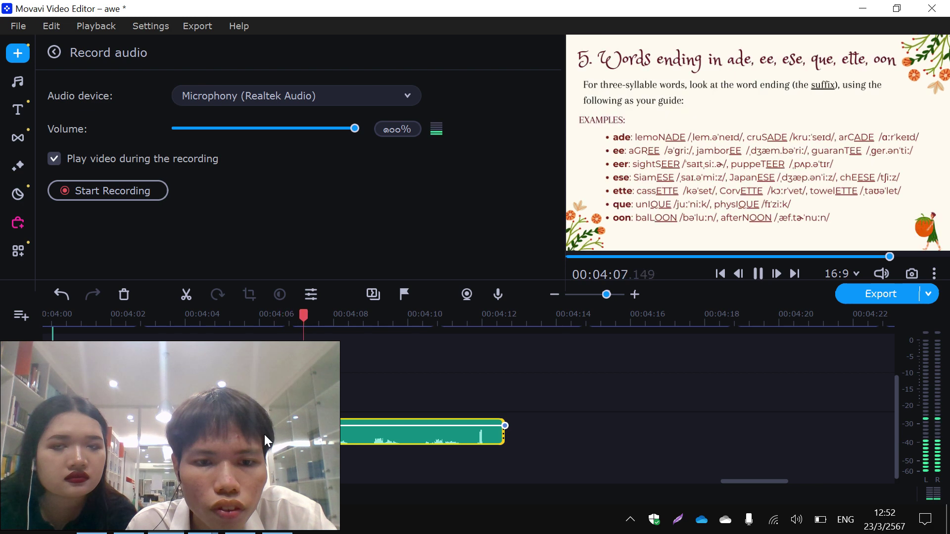
{"action": "left_click", "coordinate": [264, 434]}
{"action": "double_click", "coordinate": [266, 435]}
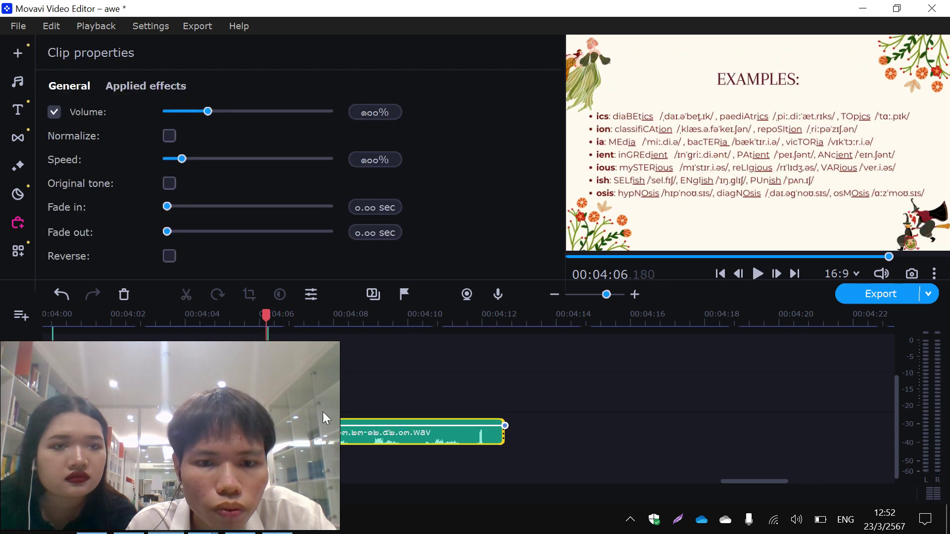
{"action": "left_click", "coordinate": [427, 408]}
Extend the "4. Words with various endings" slide (11.png) on the video track to about 00:04:38.150, undoing the accidental move of the clip.
{"action": "left_click", "coordinate": [602, 295]}
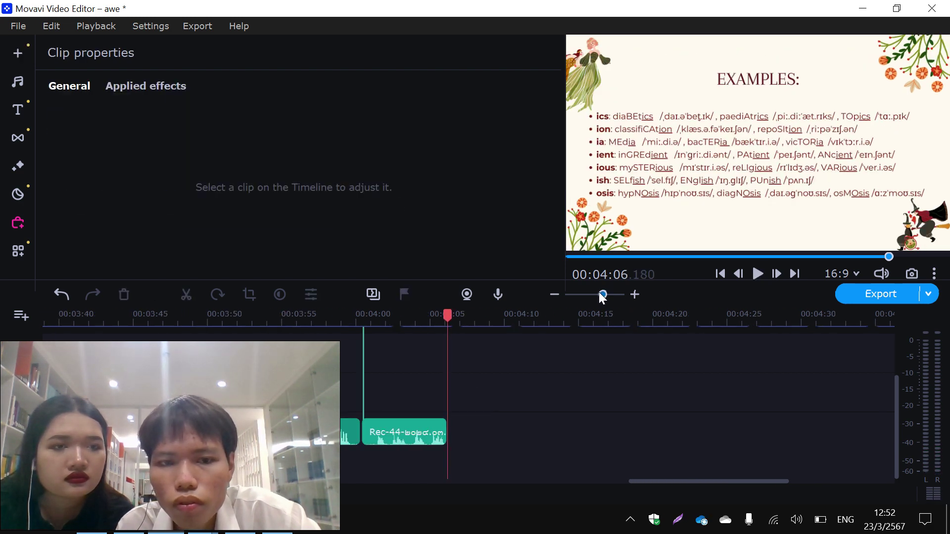
{"action": "left_click", "coordinate": [450, 325]}
{"action": "scroll", "coordinate": [446, 377], "scroll_direction": "up", "scroll_amount": 2}
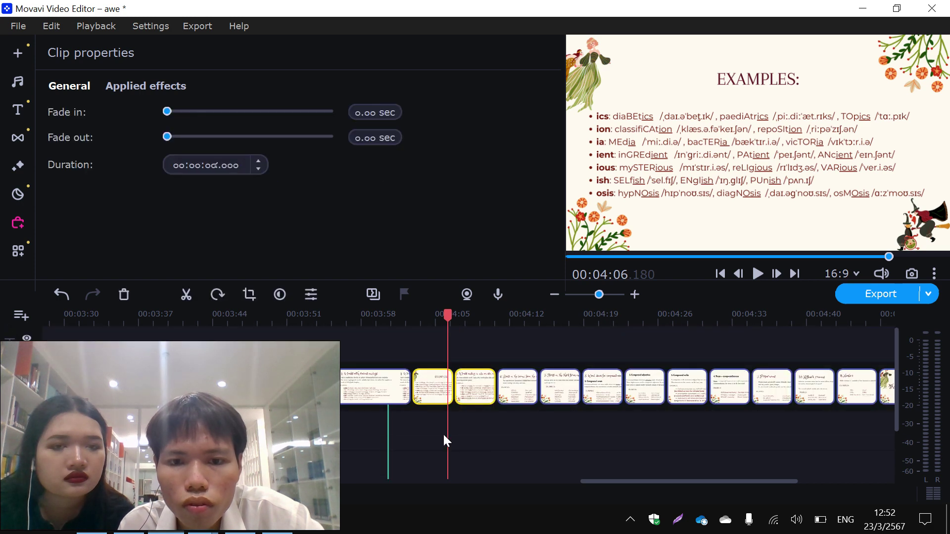
{"action": "left_click", "coordinate": [444, 432]}
{"action": "scroll", "coordinate": [500, 494], "scroll_direction": "down", "scroll_amount": 2}
{"action": "left_click", "coordinate": [495, 429]}
{"action": "scroll", "coordinate": [359, 406], "scroll_direction": "up", "scroll_amount": 2}
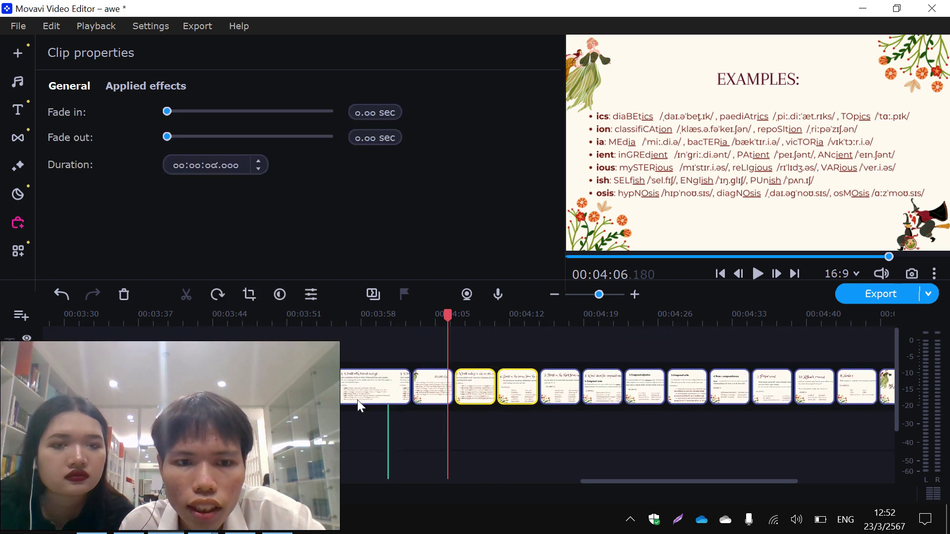
{"action": "left_click", "coordinate": [359, 405]}
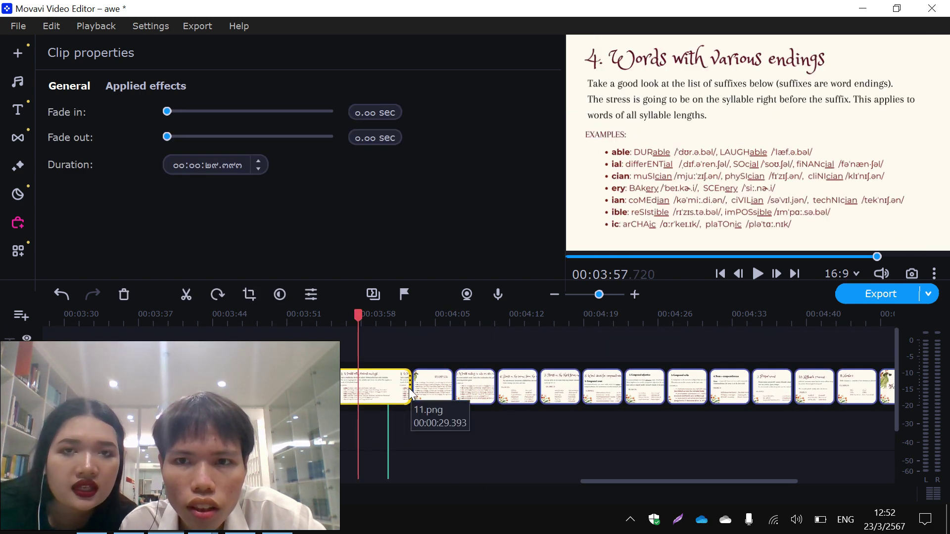
{"action": "left_click_drag", "start_coordinate": [412, 394], "coordinate": [488, 365]}
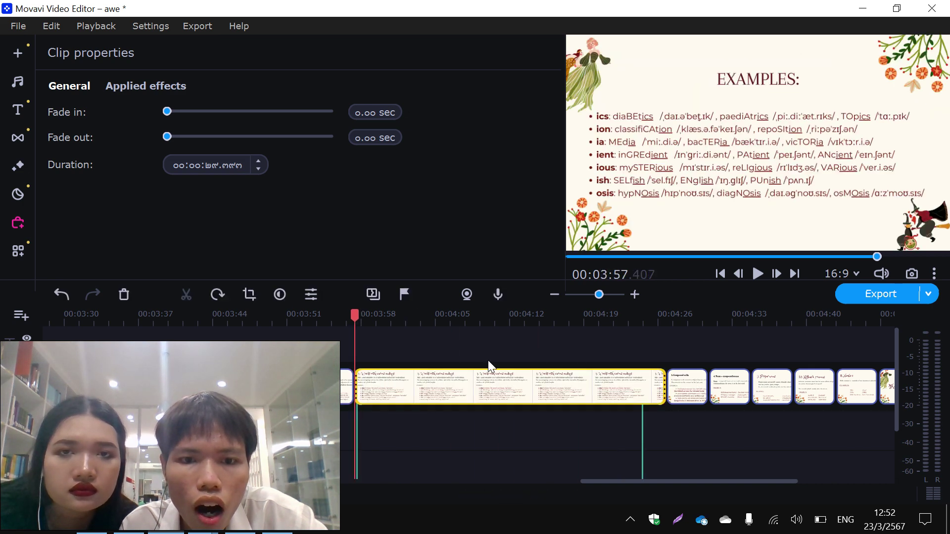
{"action": "left_click", "coordinate": [63, 296]}
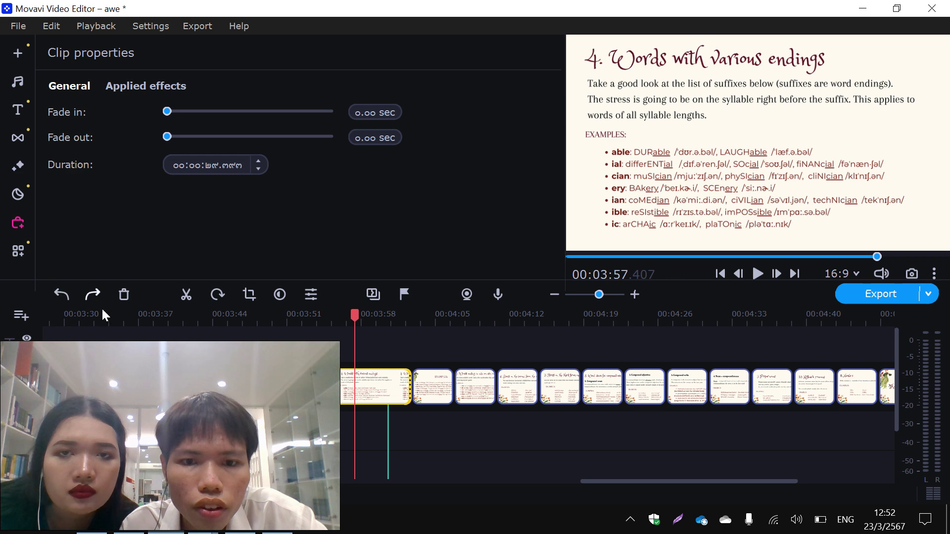
{"action": "left_click_drag", "start_coordinate": [411, 394], "coordinate": [786, 394]}
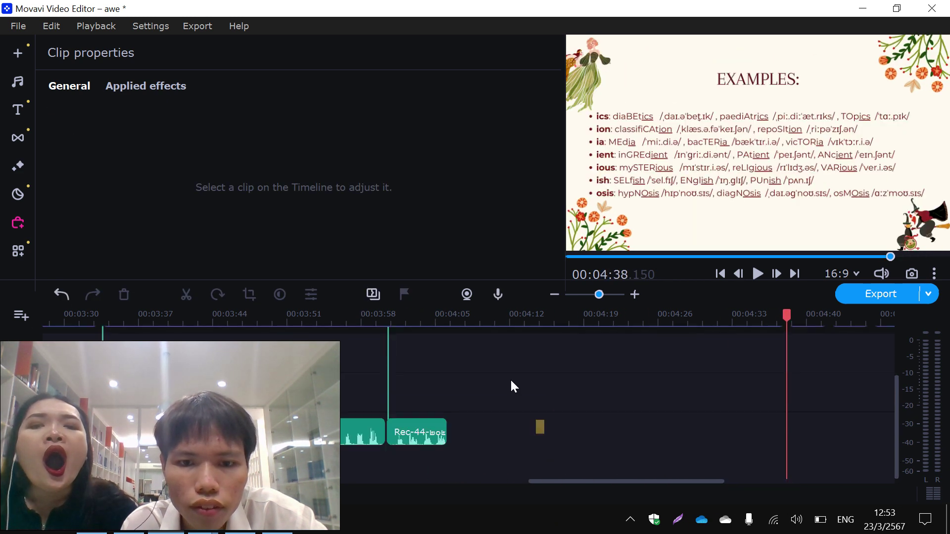
Record the continuation of the slide 4 voice-over from 00:04:06.180, at the end of the trimmed take.
{"action": "left_click", "coordinate": [512, 386]}
{"action": "left_click", "coordinate": [543, 500]}
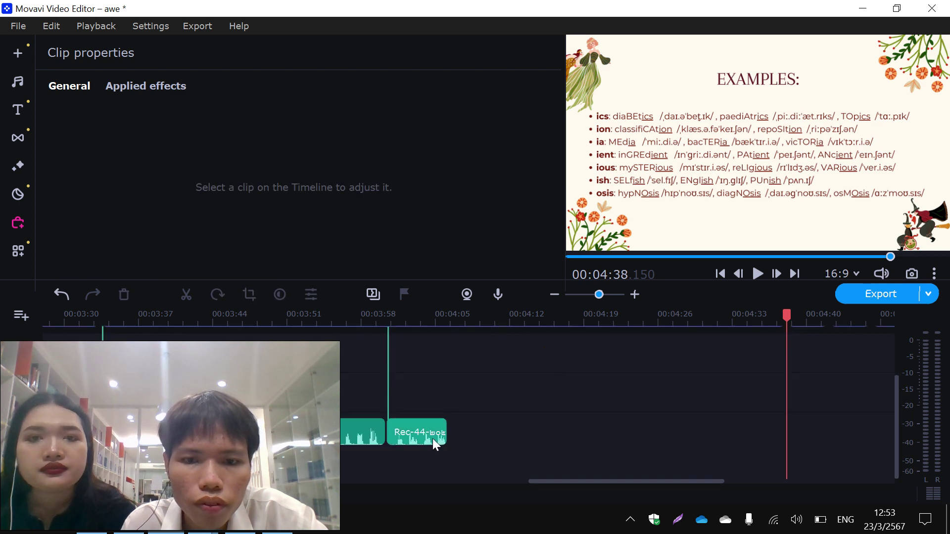
{"action": "left_click", "coordinate": [432, 439]}
{"action": "key", "text": "space"}
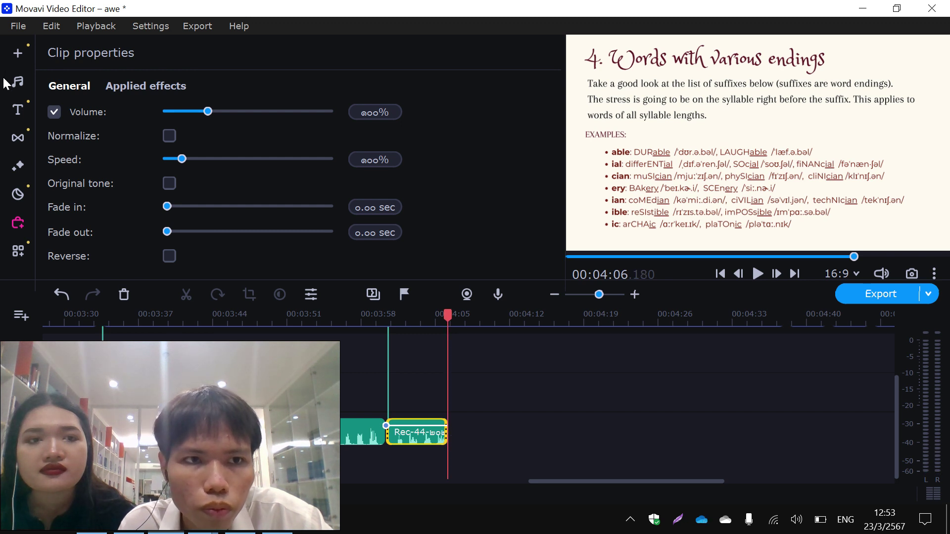
{"action": "left_click", "coordinate": [497, 450]}
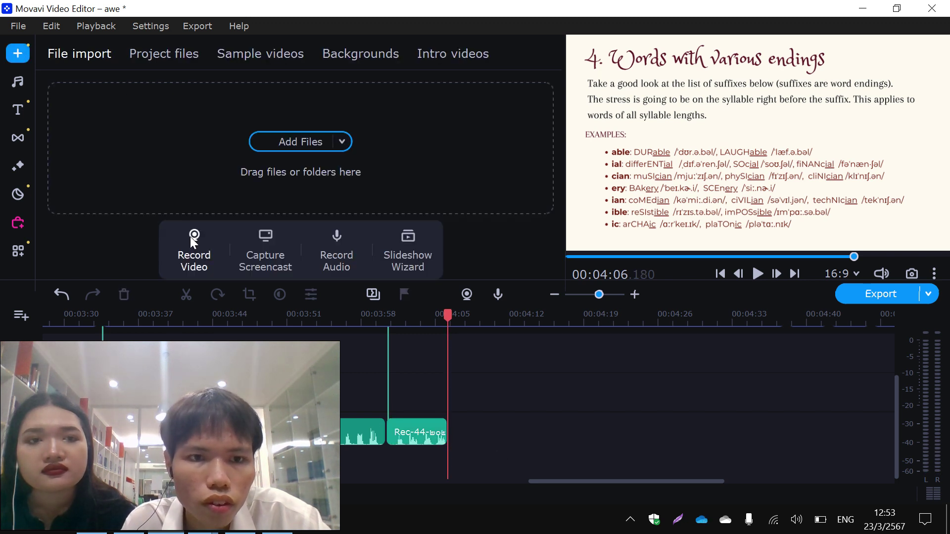
{"action": "left_click", "coordinate": [336, 260]}
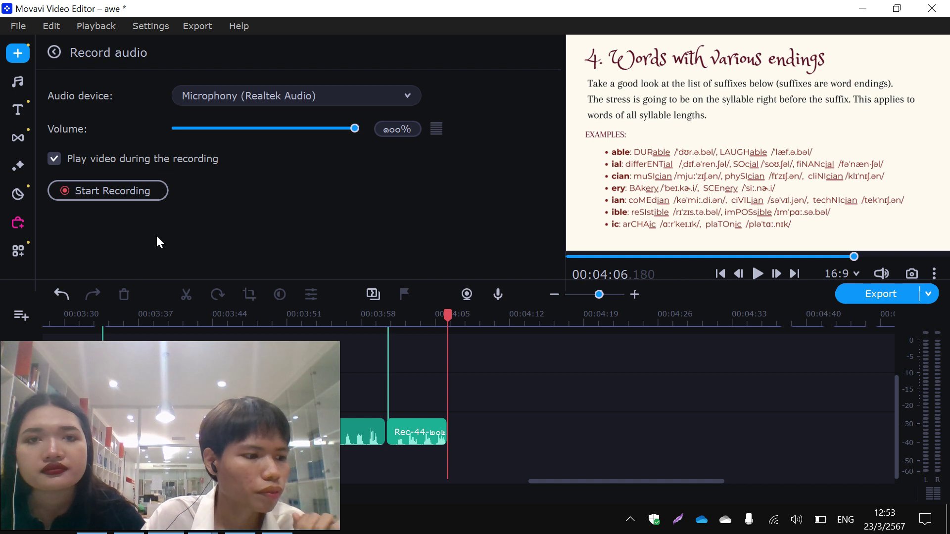
{"action": "left_click", "coordinate": [127, 196]}
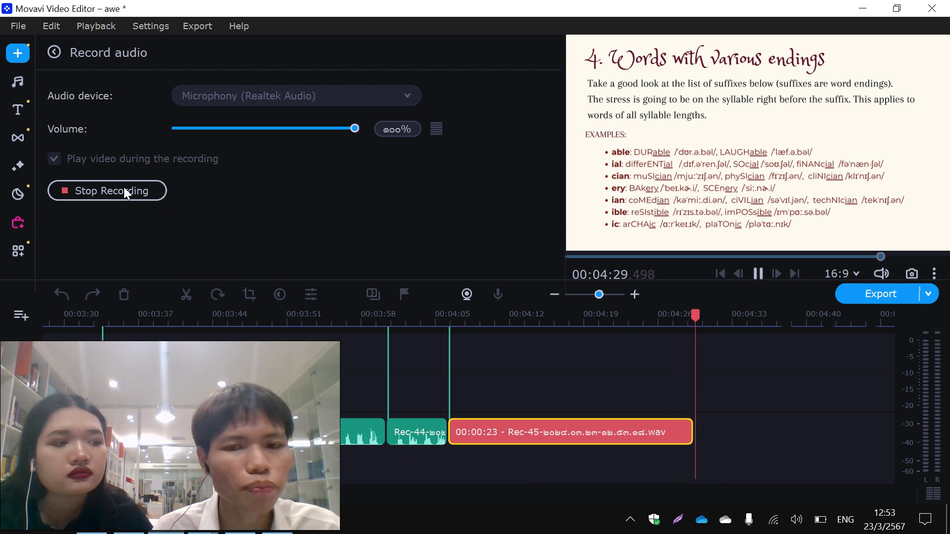
{"action": "left_click", "coordinate": [124, 191]}
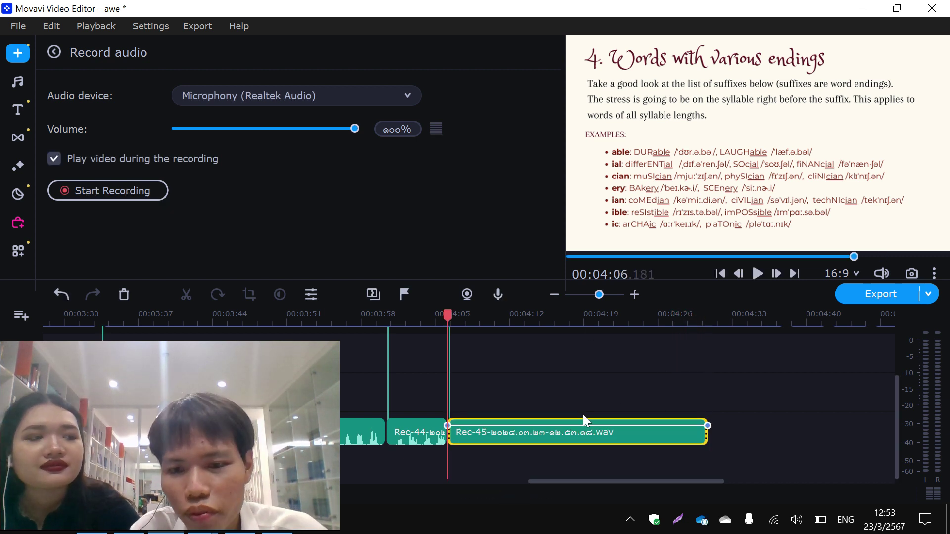
Cut the newest recording at 00:04:06.470, delete its short opening piece and move the rest up against the preceding clip.
{"action": "left_click", "coordinate": [439, 441]}
{"action": "left_click", "coordinate": [456, 458]}
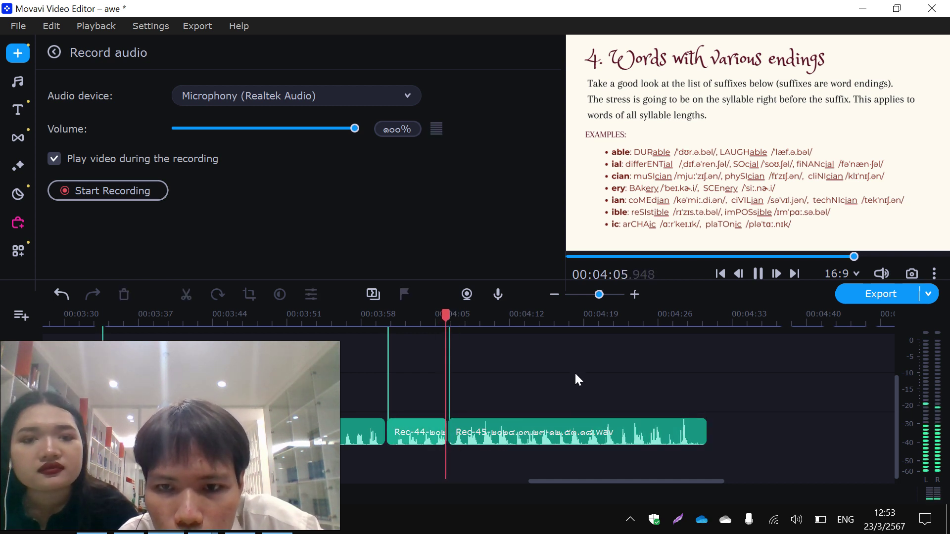
{"action": "left_click", "coordinate": [450, 439]}
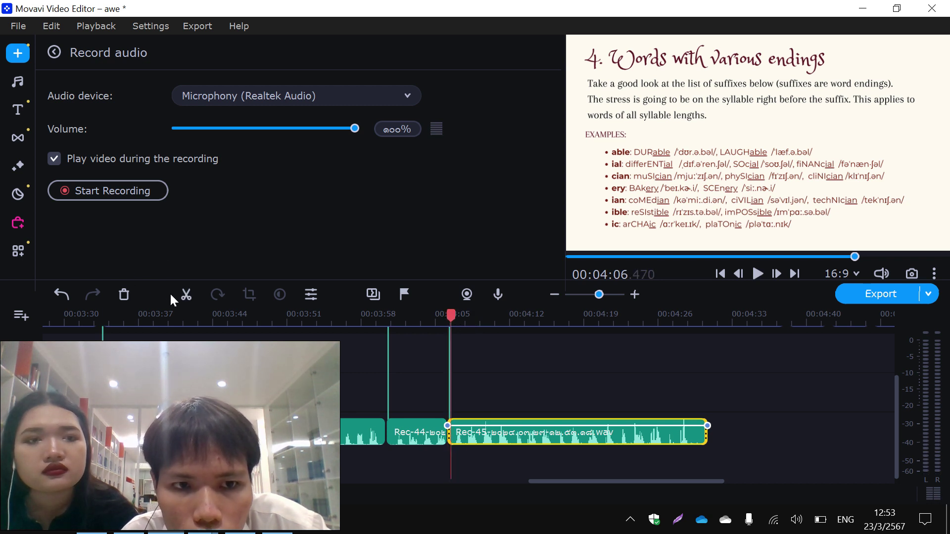
{"action": "left_click", "coordinate": [448, 441]}
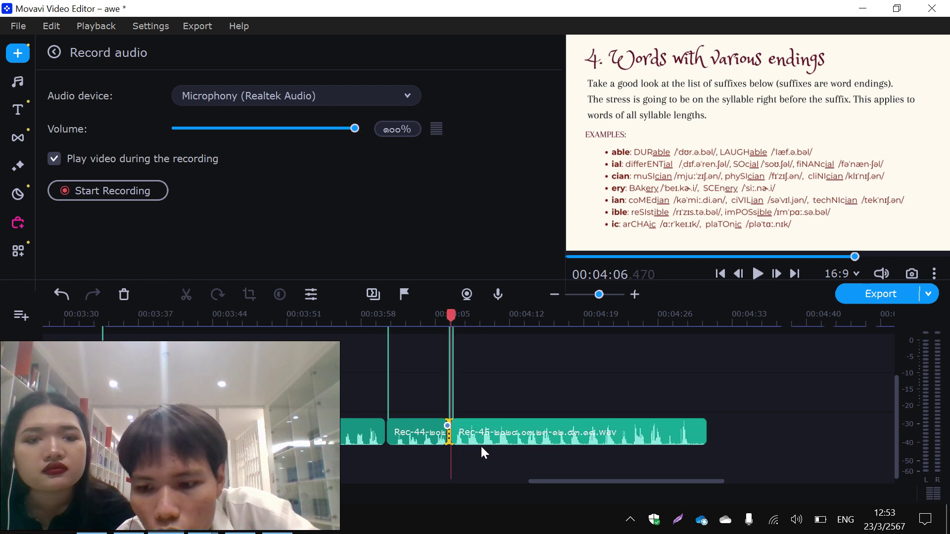
{"action": "mouse_move", "coordinate": [505, 436]}
{"action": "left_mouse_down"}
{"action": "mouse_move", "coordinate": [495, 435]}
{"action": "mouse_move", "coordinate": [509, 448]}
{"action": "mouse_move", "coordinate": [502, 443]}
{"action": "left_mouse_up"}
Play back the join between the two latest voice-over clips and listen on through the newest recording.
{"action": "left_click_drag", "start_coordinate": [419, 463], "coordinate": [415, 437]}
{"action": "key", "text": "space"}
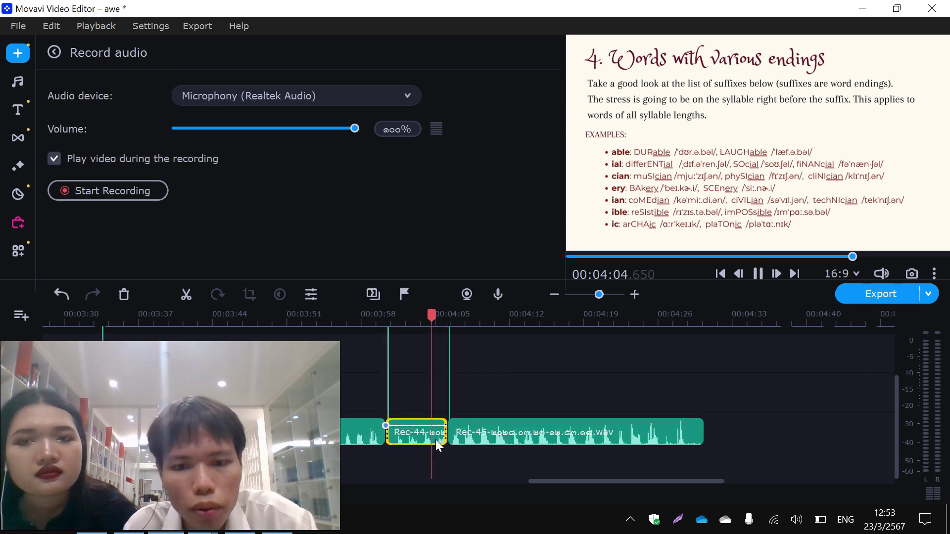
{"action": "left_click", "coordinate": [456, 461]}
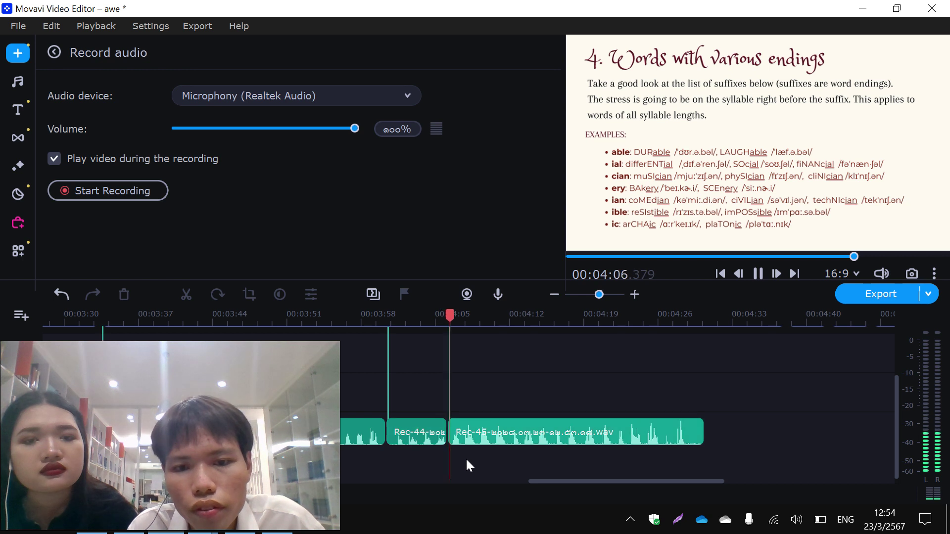
{"action": "left_click", "coordinate": [463, 436]}
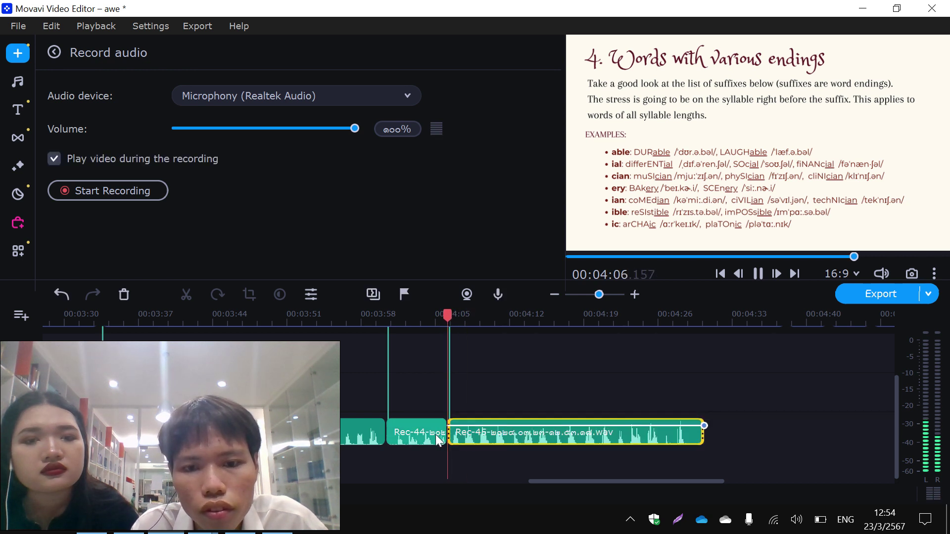
{"action": "left_click", "coordinate": [436, 435]}
{"action": "left_click", "coordinate": [461, 458]}
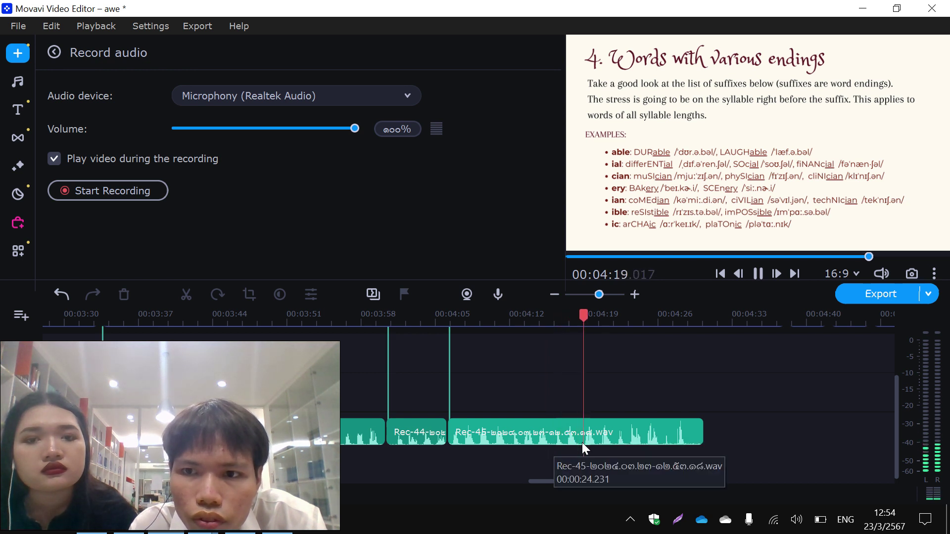
Cut out the short piece between 00:04:18.582 and 00:04:18.860 in the newest recording and close the gap.
{"action": "left_click", "coordinate": [568, 439]}
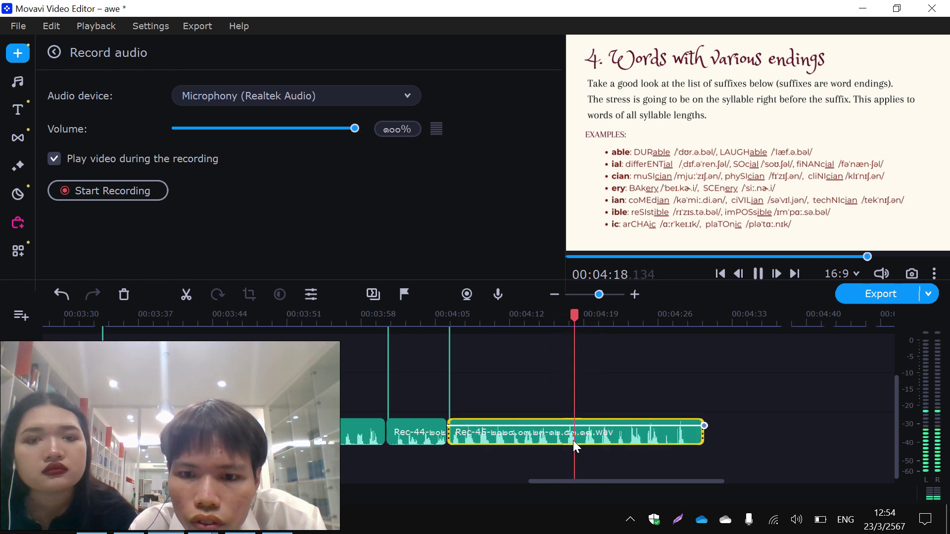
{"action": "key", "text": "space"}
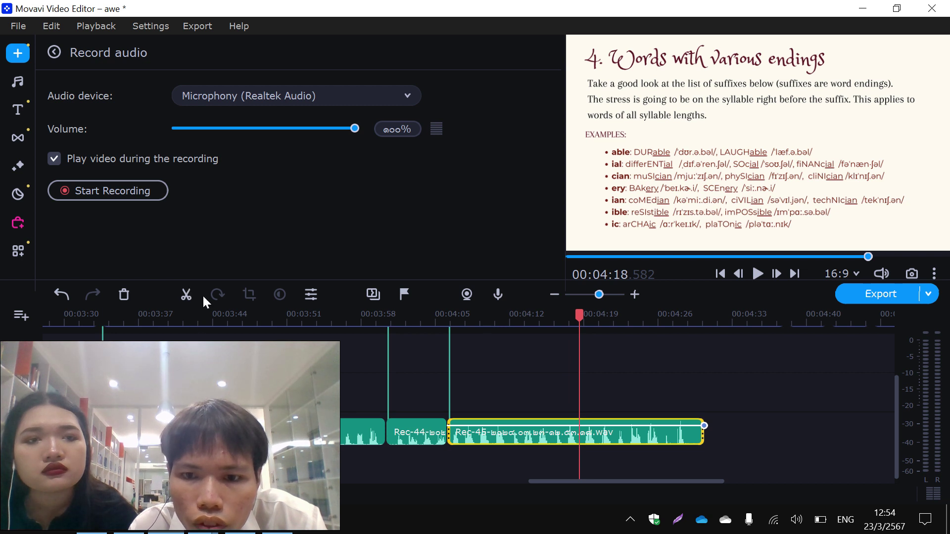
{"action": "left_click", "coordinate": [186, 295]}
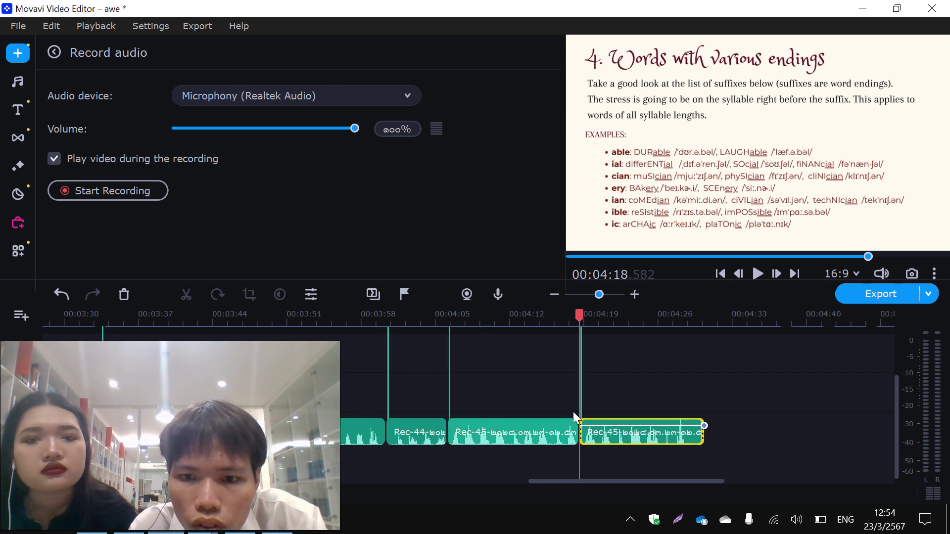
{"action": "left_click", "coordinate": [758, 273]}
{"action": "left_click", "coordinate": [191, 292]}
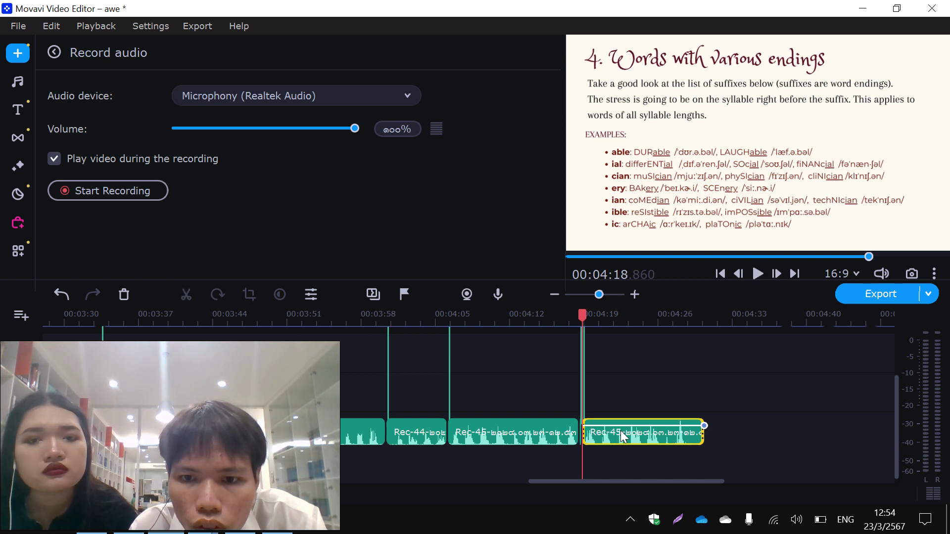
{"action": "left_click", "coordinate": [577, 422]}
{"action": "left_click", "coordinate": [611, 413]}
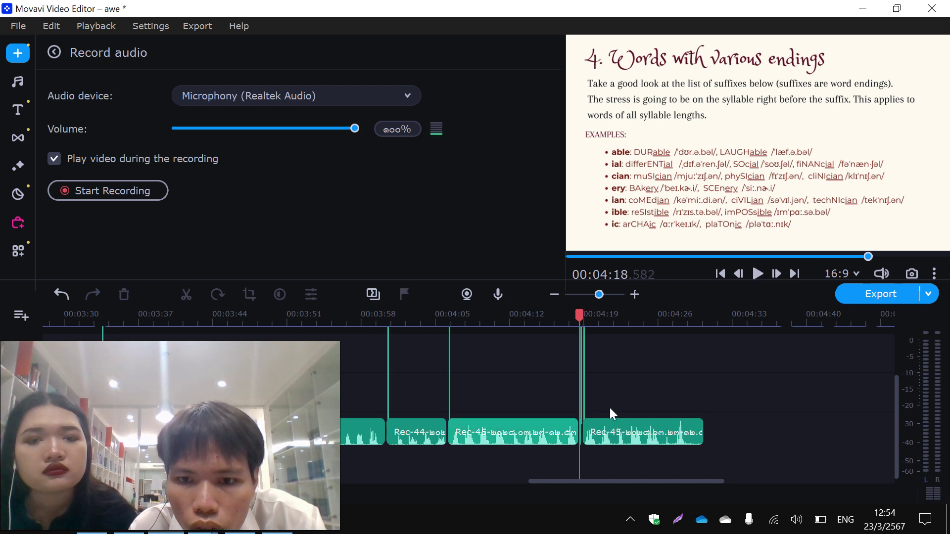
{"action": "left_click", "coordinate": [603, 294]}
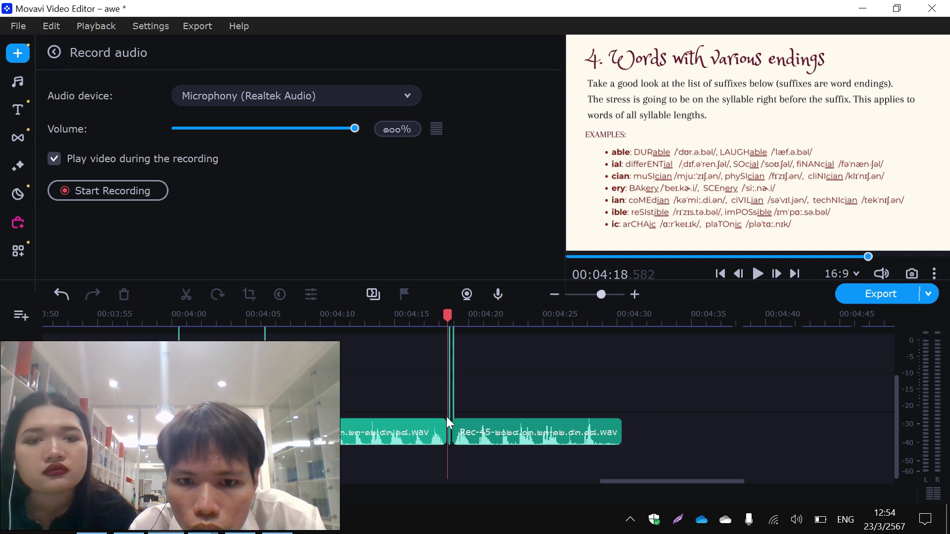
{"action": "left_click_drag", "start_coordinate": [483, 434], "coordinate": [471, 438]}
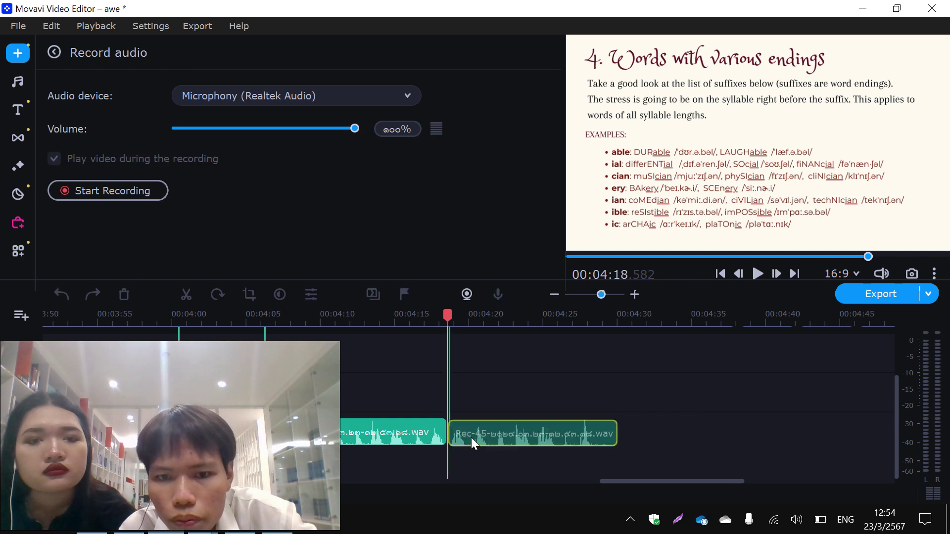
Play back the new join in the recording from about 00:04:14 and listen on towards the end of the take.
{"action": "left_click", "coordinate": [375, 429]}
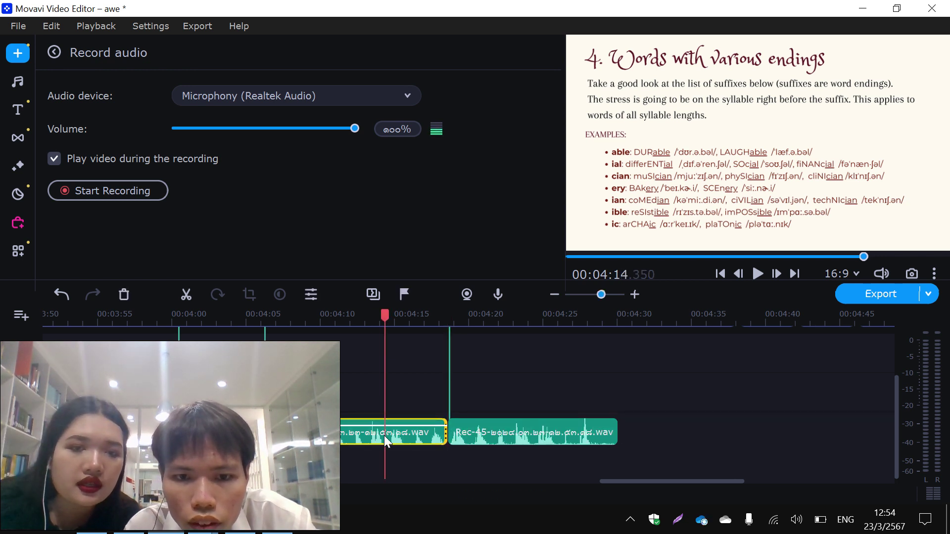
{"action": "key", "text": "space"}
{"action": "left_click_drag", "start_coordinate": [604, 294], "coordinate": [600, 294]}
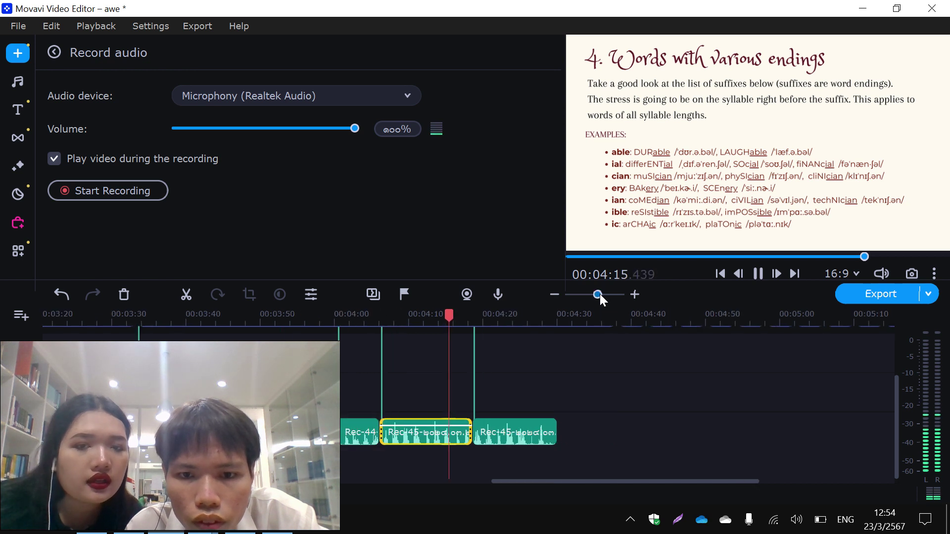
{"action": "key", "text": "space"}
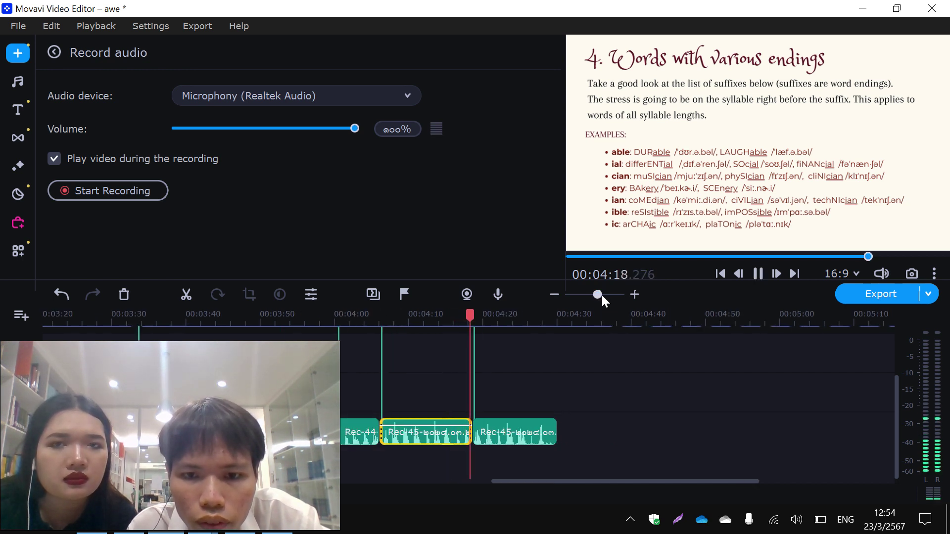
{"action": "key", "text": "space"}
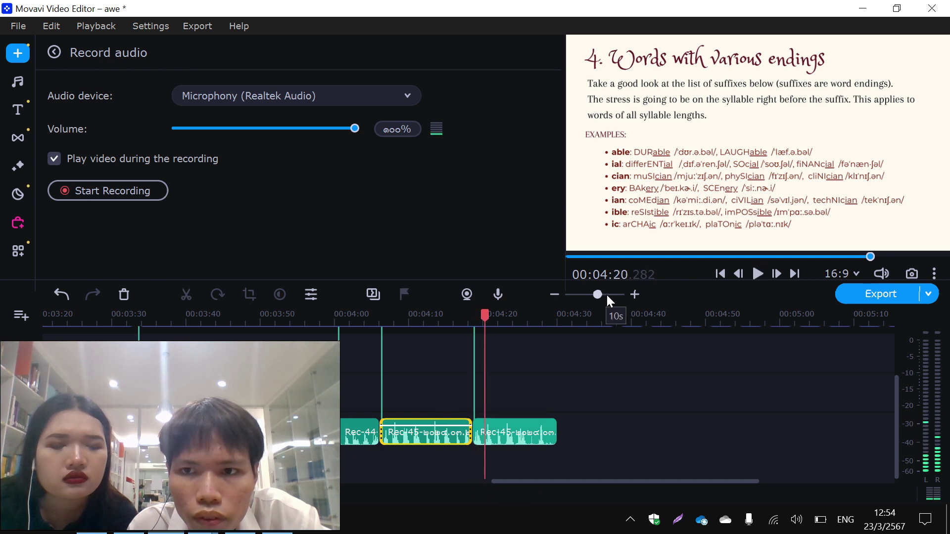
{"action": "left_click_drag", "start_coordinate": [897, 380], "coordinate": [894, 361]}
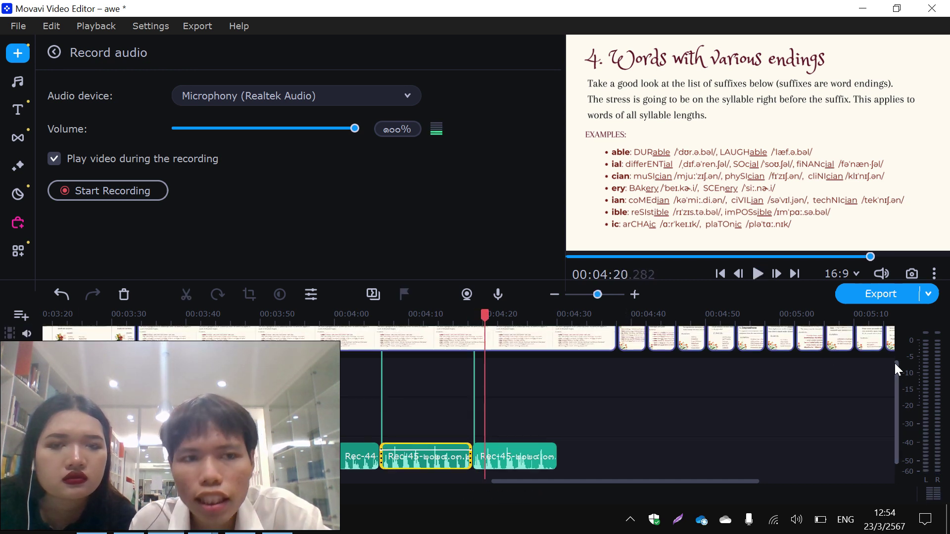
{"action": "key", "text": "space"}
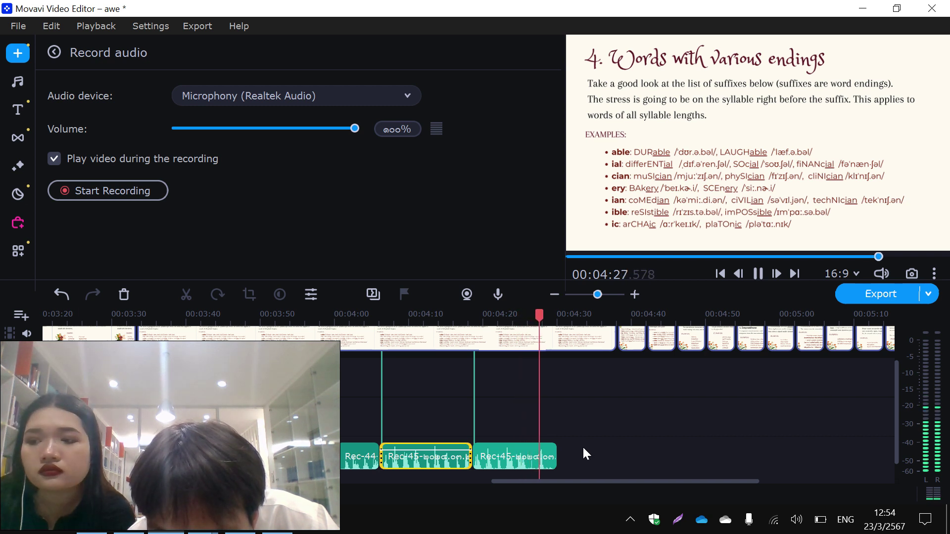
Cut the newest recording at 00:04:26.469, delete the piece after it and play back the trimmed ending.
{"action": "left_click", "coordinate": [523, 464]}
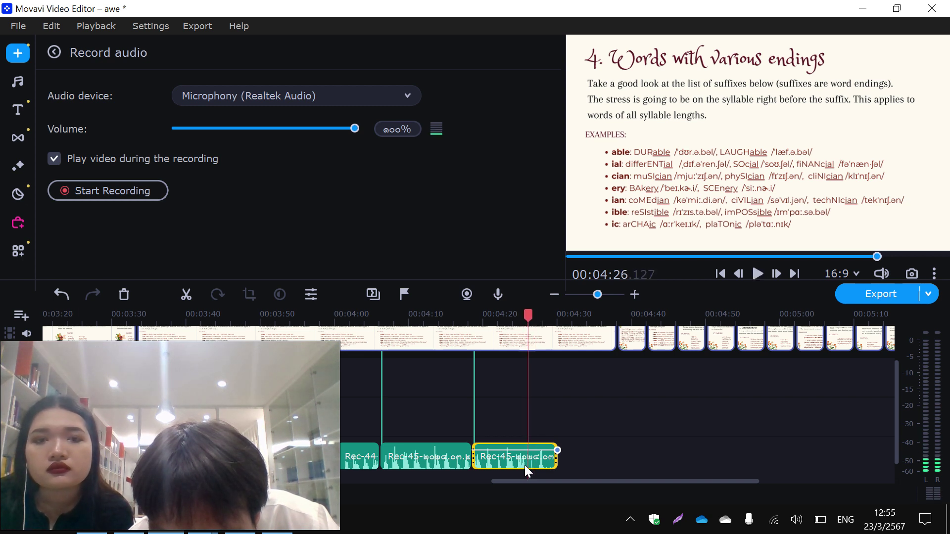
{"action": "key", "text": "space"}
{"action": "left_click", "coordinate": [185, 295]}
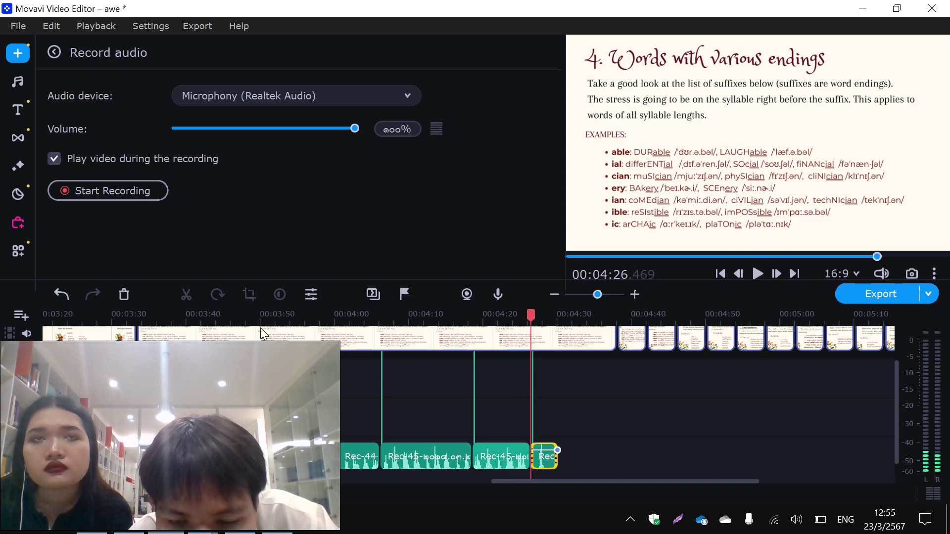
{"action": "key", "text": "Delete"}
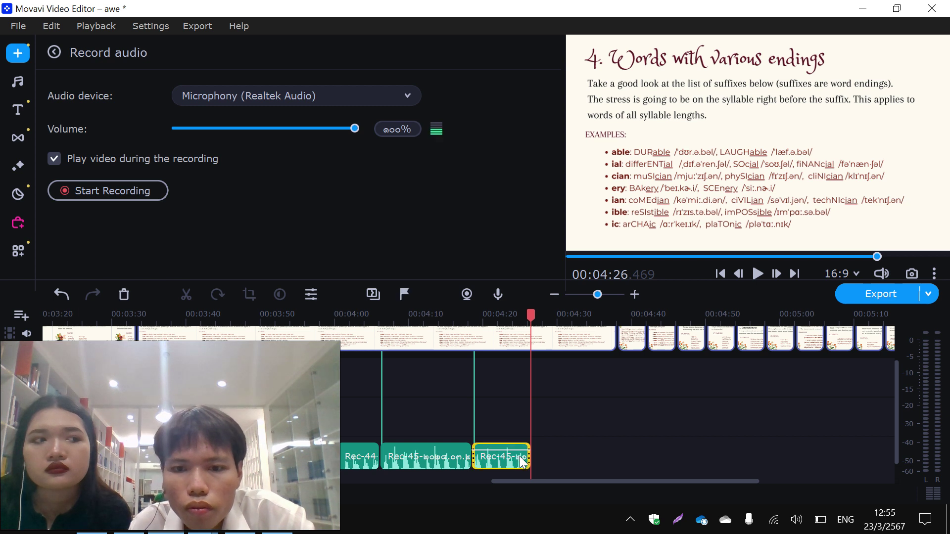
{"action": "left_click", "coordinate": [521, 460]}
{"action": "key", "text": "space"}
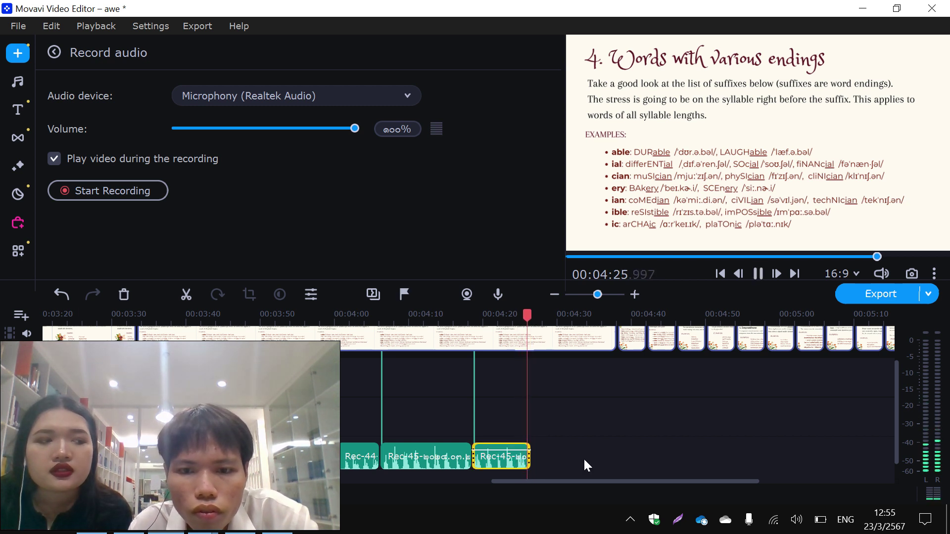
{"action": "key", "text": "space"}
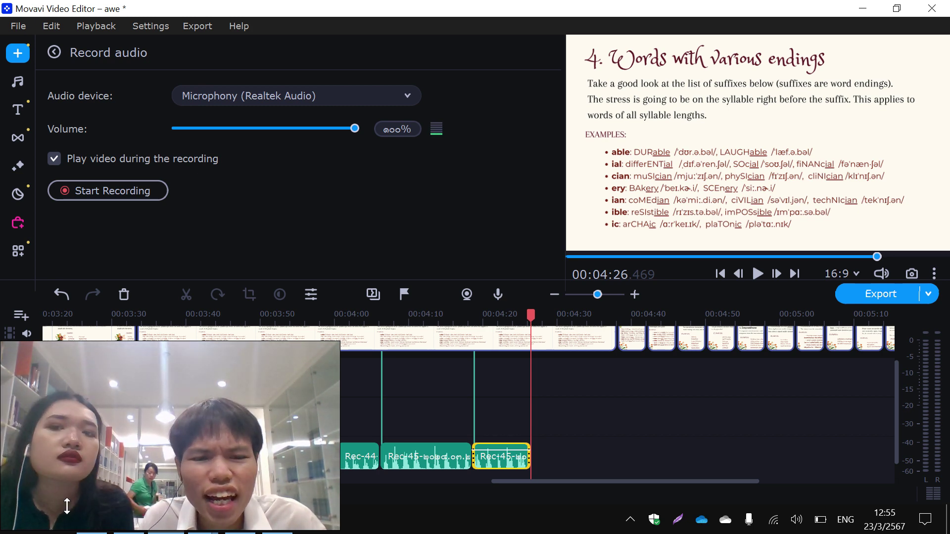
Switch to Chrome, search Google for "archaic pronunciation", play the American pronunciation and return to Movavi Video Editor.
{"action": "key", "text": "alt+Tab"}
{"action": "left_click", "coordinate": [616, 16]}
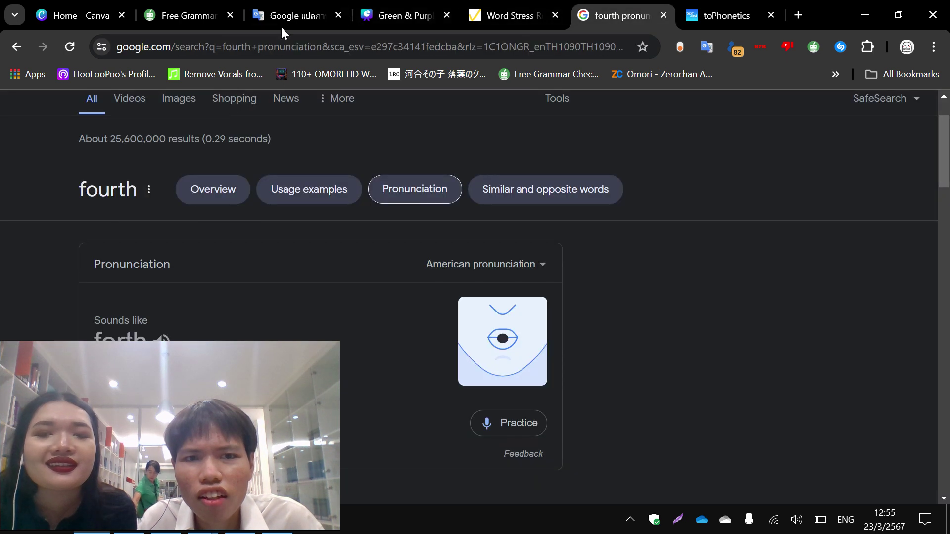
{"action": "scroll", "coordinate": [238, 143], "scroll_direction": "up", "scroll_amount": 2}
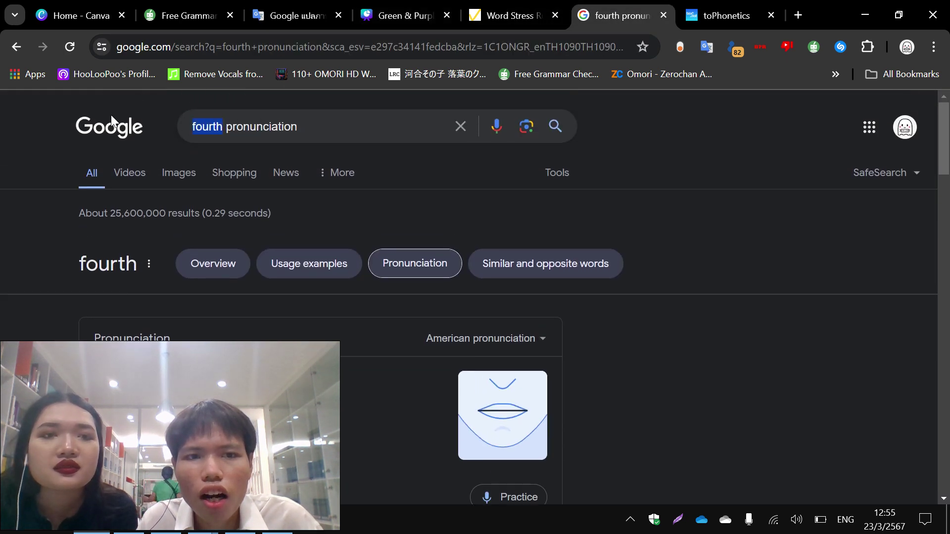
{"action": "type", "text": "archaic"}
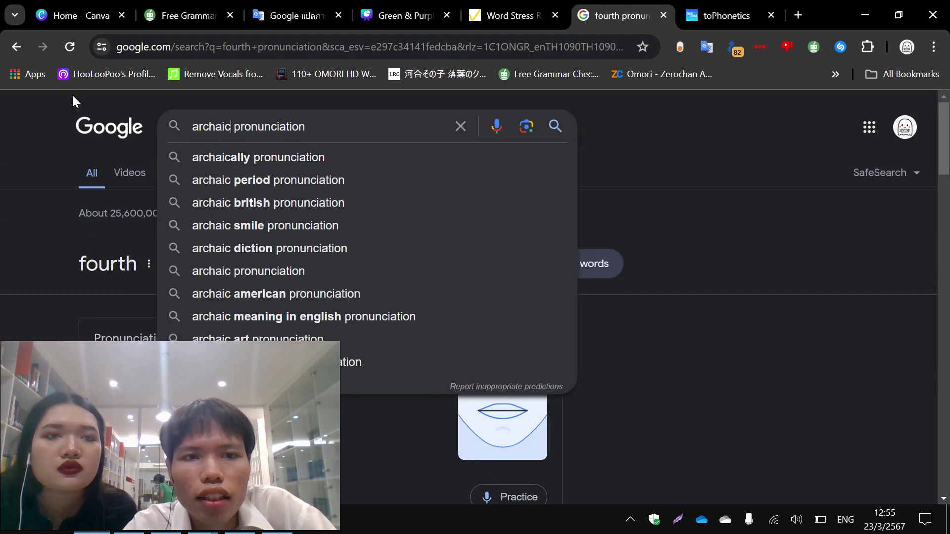
{"action": "key", "text": "Return"}
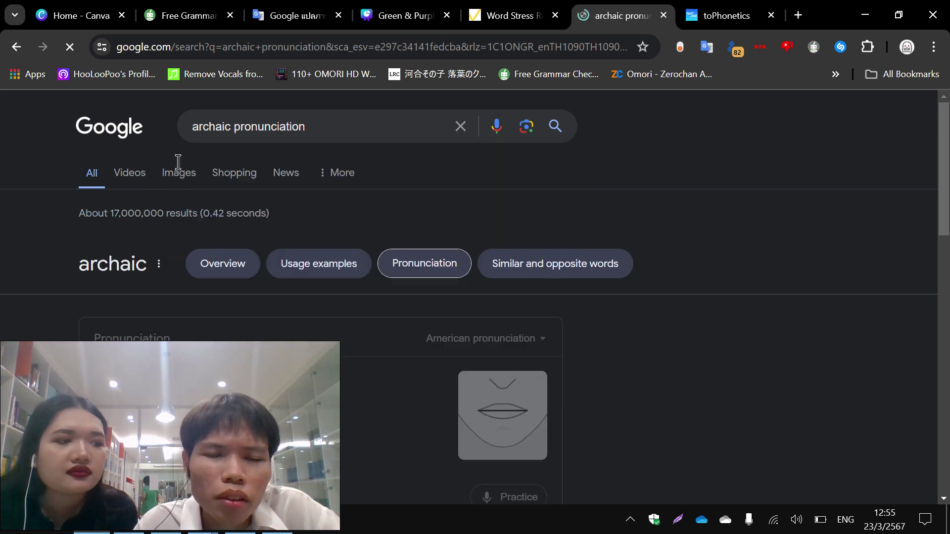
{"action": "scroll", "coordinate": [123, 263], "scroll_direction": "down", "scroll_amount": 2}
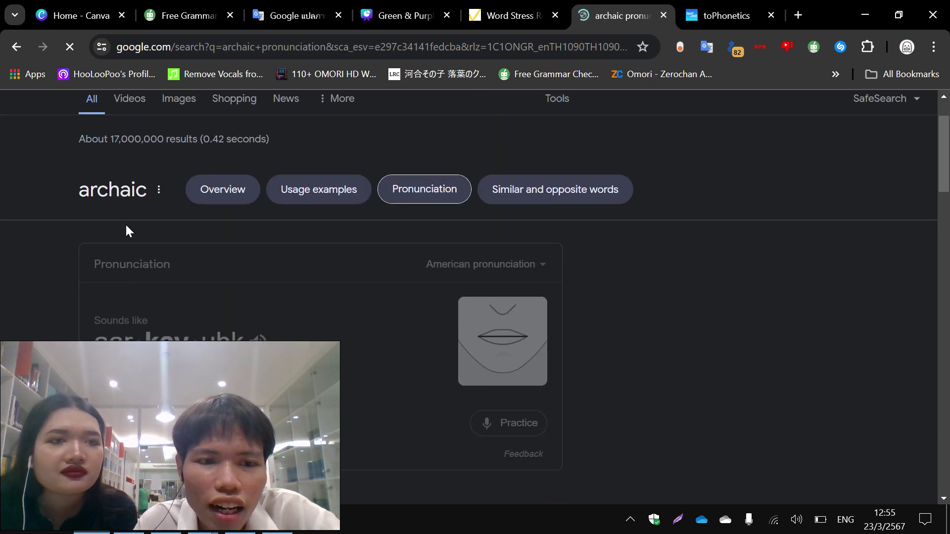
{"action": "double_click", "coordinate": [112, 177]}
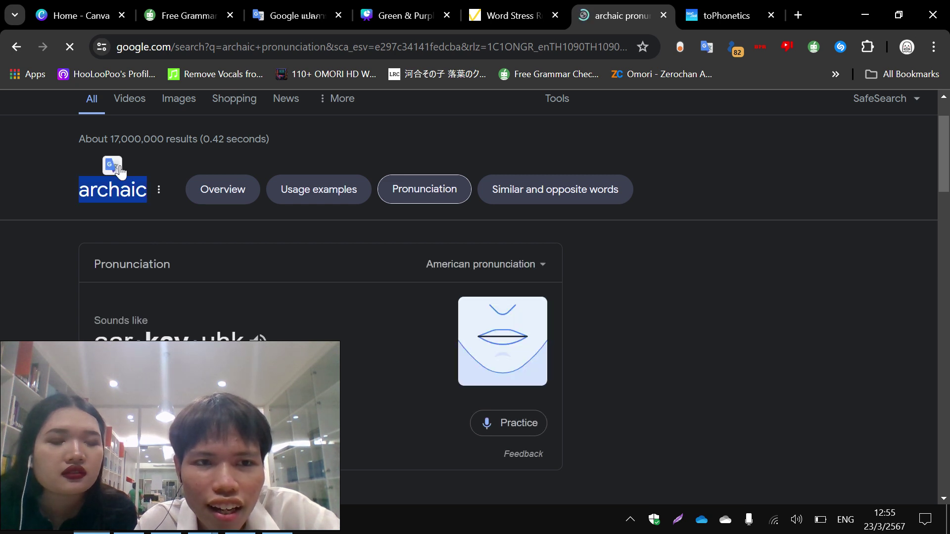
{"action": "left_click", "coordinate": [304, 317]}
{"action": "left_click", "coordinate": [261, 338]}
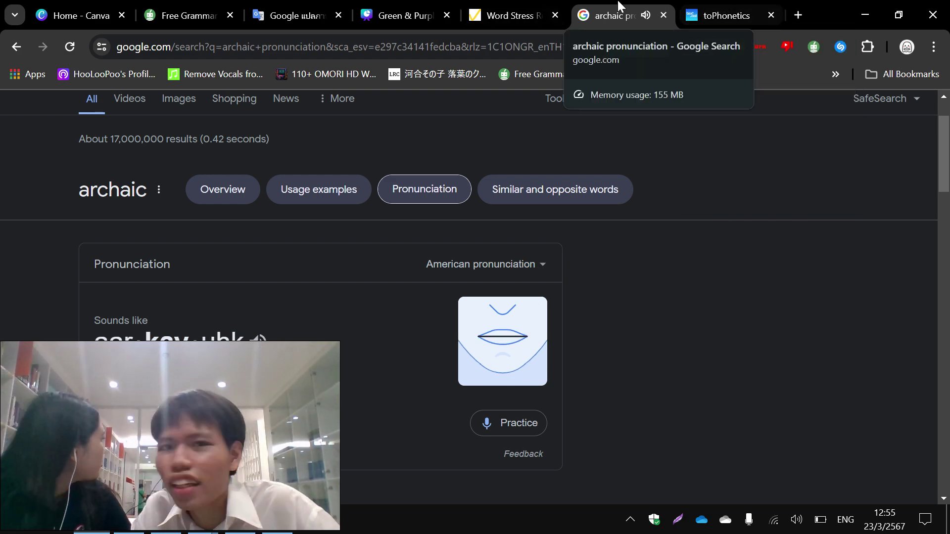
{"action": "left_click", "coordinate": [396, 15]}
{"action": "left_click", "coordinate": [196, 516]}
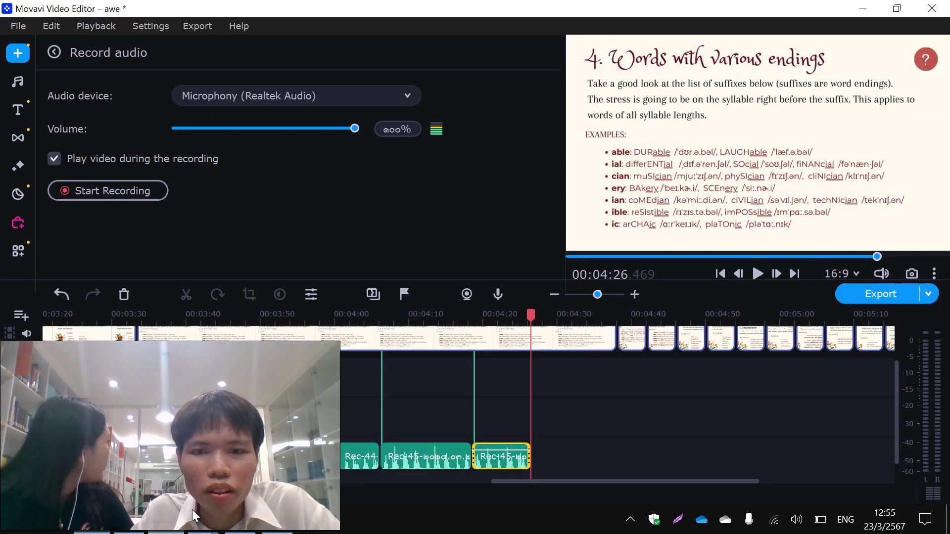
Record a take of the next slide 4 voice-over passage from 00:04:26.469 and delete it.
{"action": "left_click", "coordinate": [146, 191]}
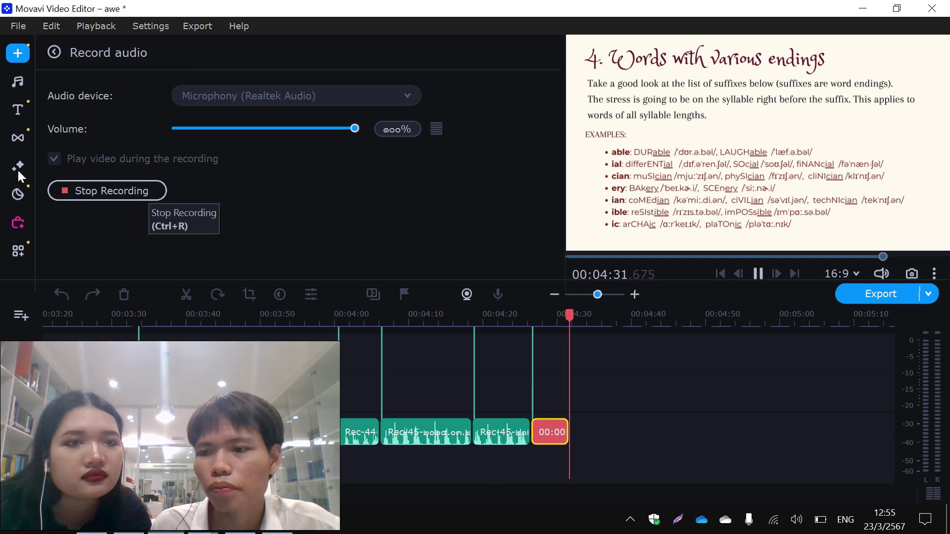
{"action": "left_click", "coordinate": [91, 186]}
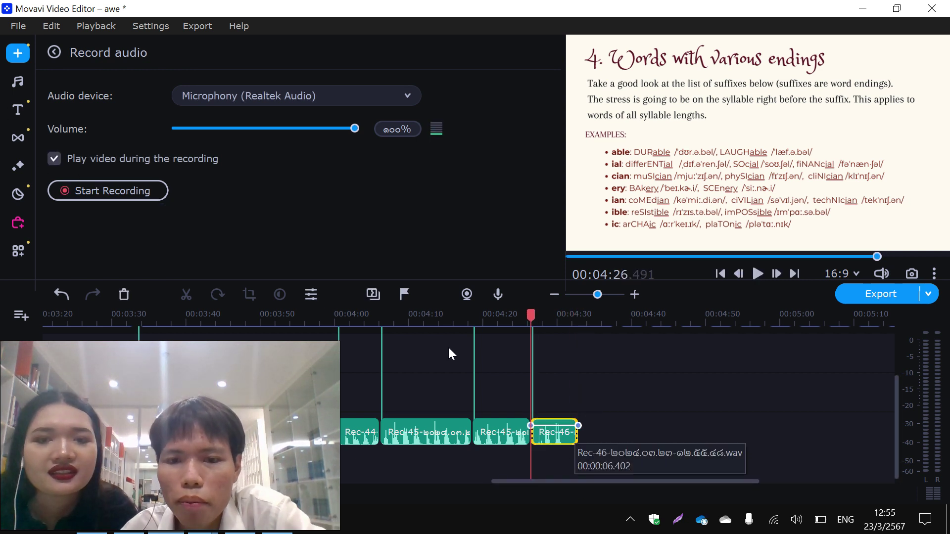
{"action": "left_click", "coordinate": [552, 434]}
{"action": "key", "text": "Delete"}
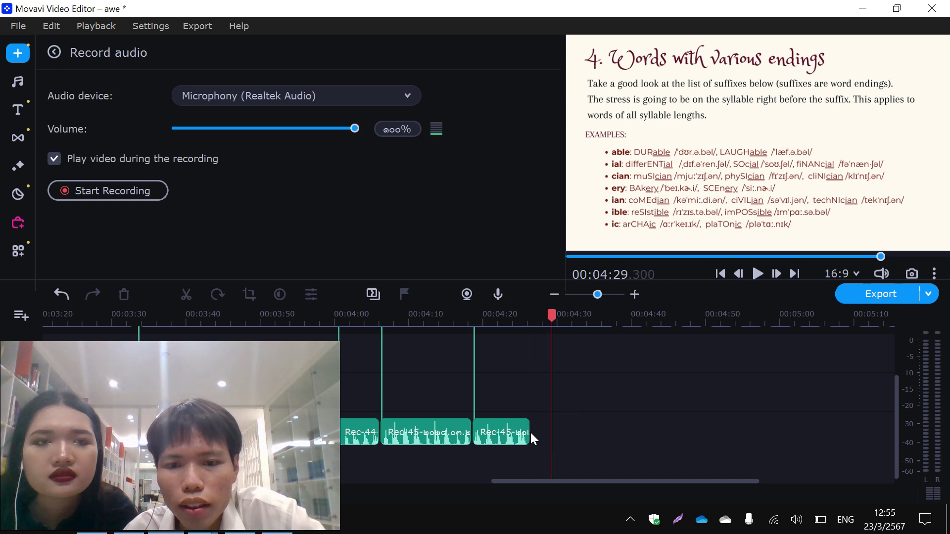
Reopen audio recording and record the slide 4 voice-over continuation from 00:04:26.469, at the end of the trimmed take.
{"action": "left_click", "coordinate": [530, 431]}
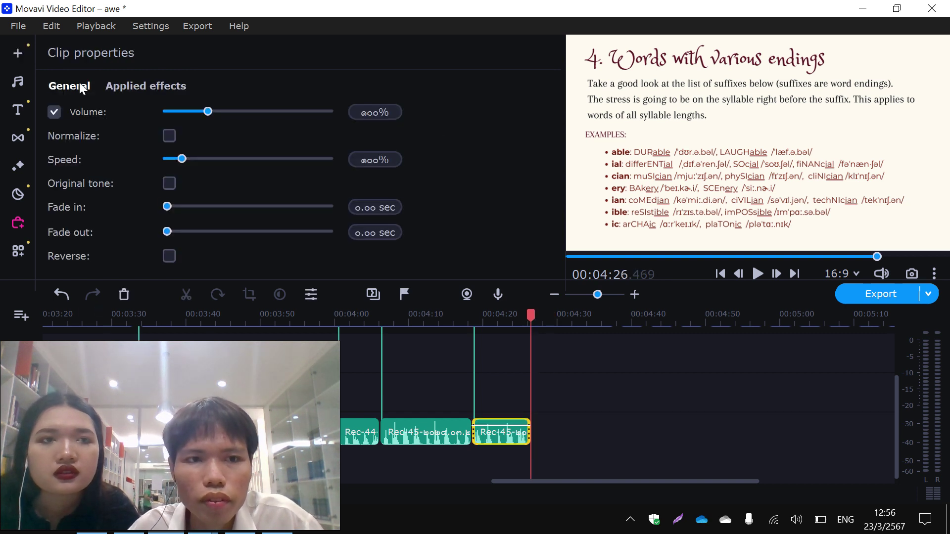
{"action": "left_click", "coordinate": [19, 53]}
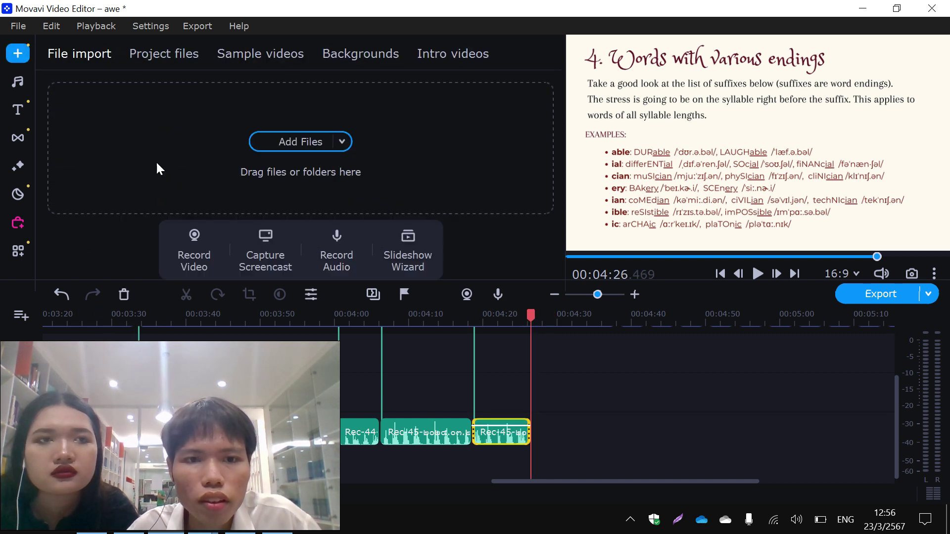
{"action": "left_click", "coordinate": [329, 250]}
{"action": "left_click", "coordinate": [147, 195]}
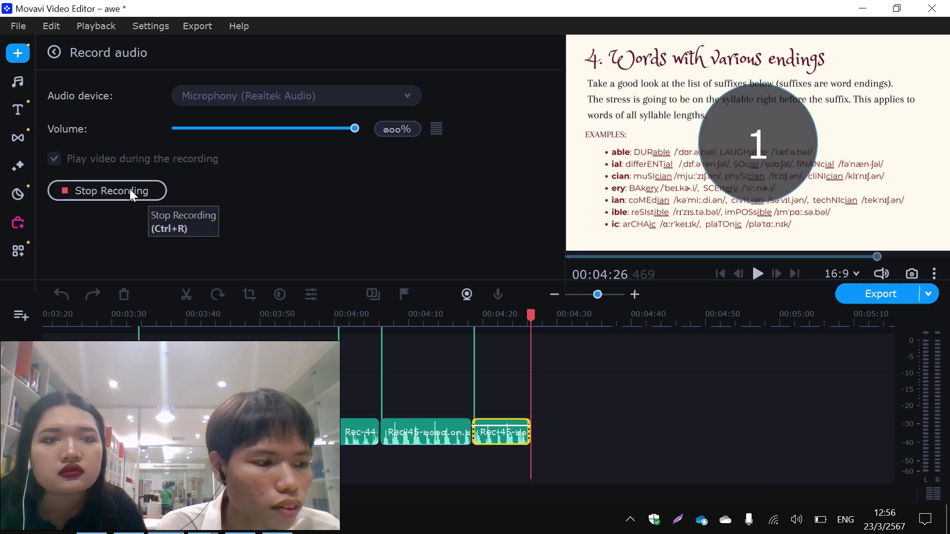
{"action": "left_click", "coordinate": [87, 188]}
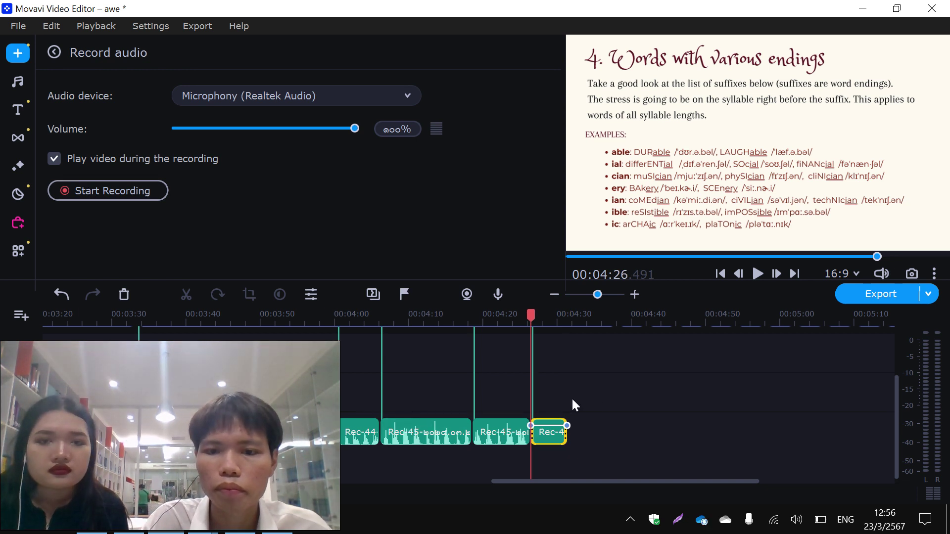
Play the newest take, cut it at 00:04:27.476, delete the opening piece and move the rest against the previous clip at 00:04:26.469.
{"action": "left_click", "coordinate": [522, 436]}
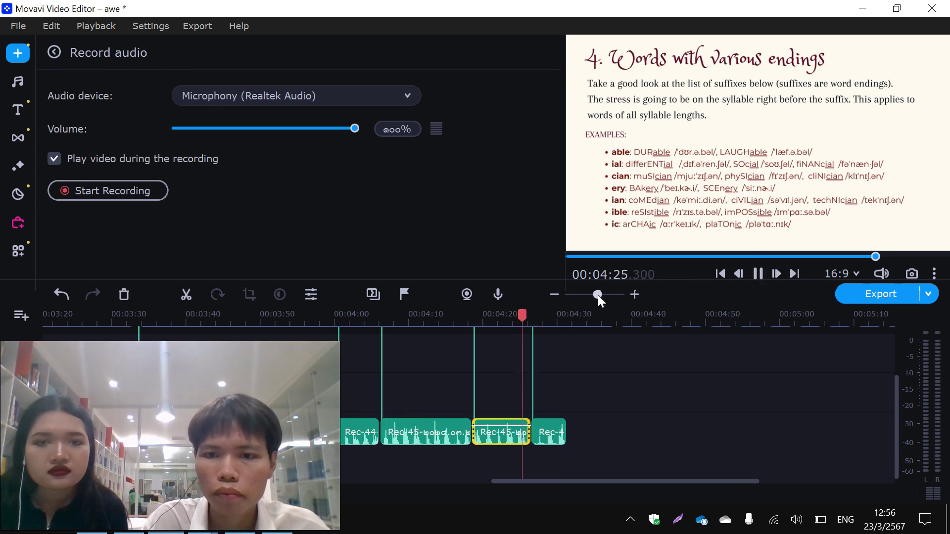
{"action": "left_click_drag", "start_coordinate": [598, 295], "coordinate": [608, 299]}
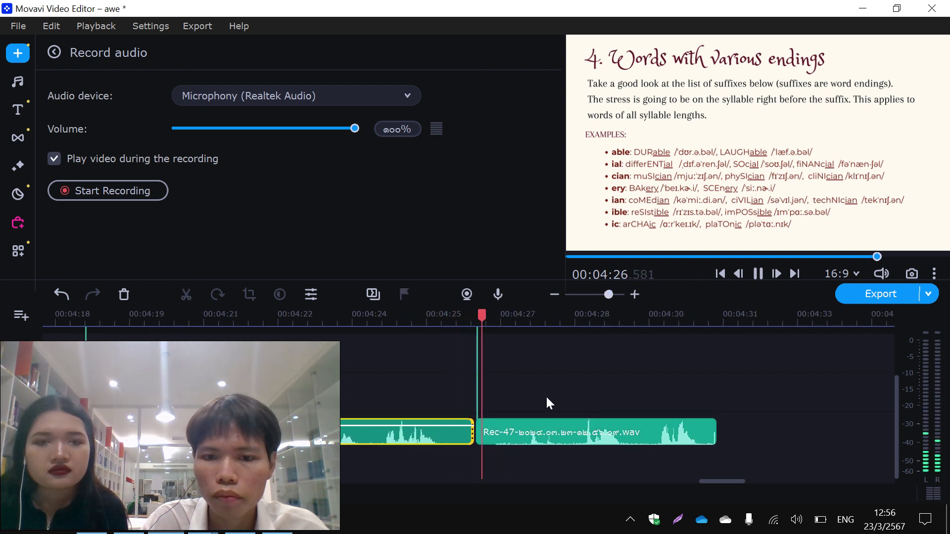
{"action": "left_click", "coordinate": [519, 443]}
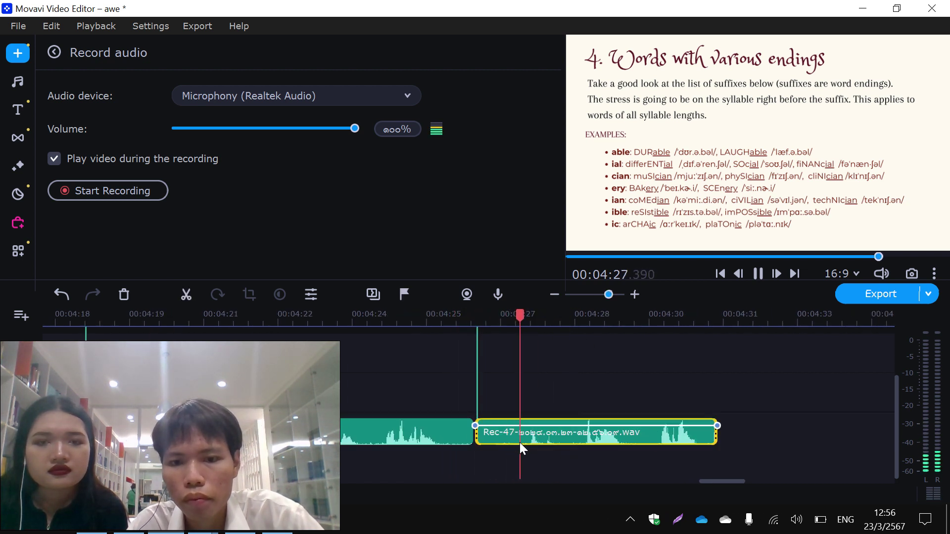
{"action": "key", "text": "space"}
{"action": "left_click", "coordinate": [177, 293]}
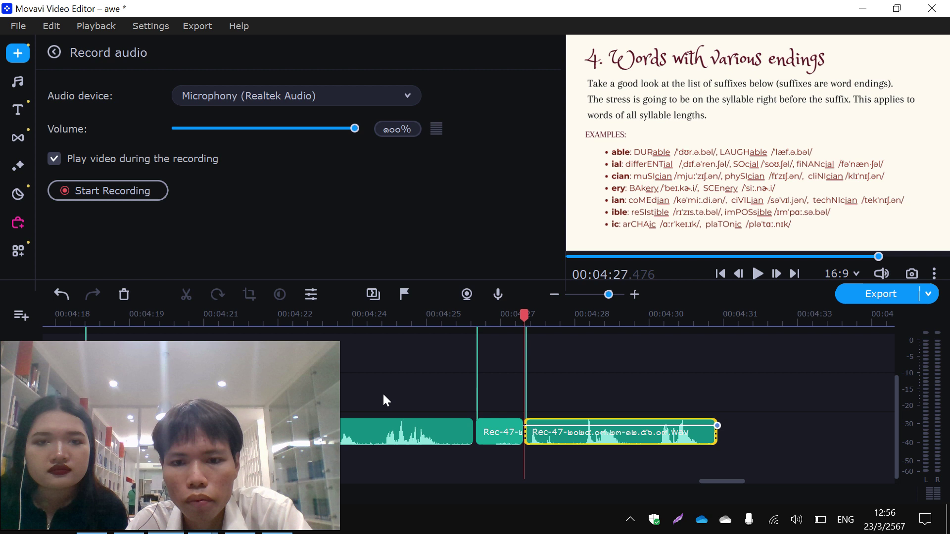
{"action": "left_click", "coordinate": [501, 431]}
{"action": "key", "text": "Delete"}
{"action": "left_click_drag", "start_coordinate": [555, 440], "coordinate": [506, 438]}
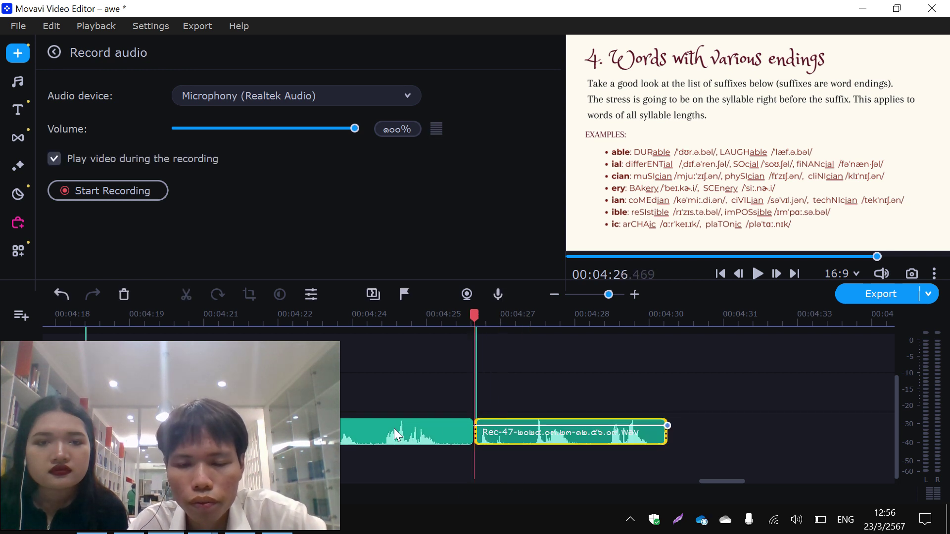
Play back the join between the previous clip and the newly trimmed take to check the narration.
{"action": "left_click", "coordinate": [394, 433]}
{"action": "key", "text": "space"}
{"action": "left_click", "coordinate": [369, 467]}
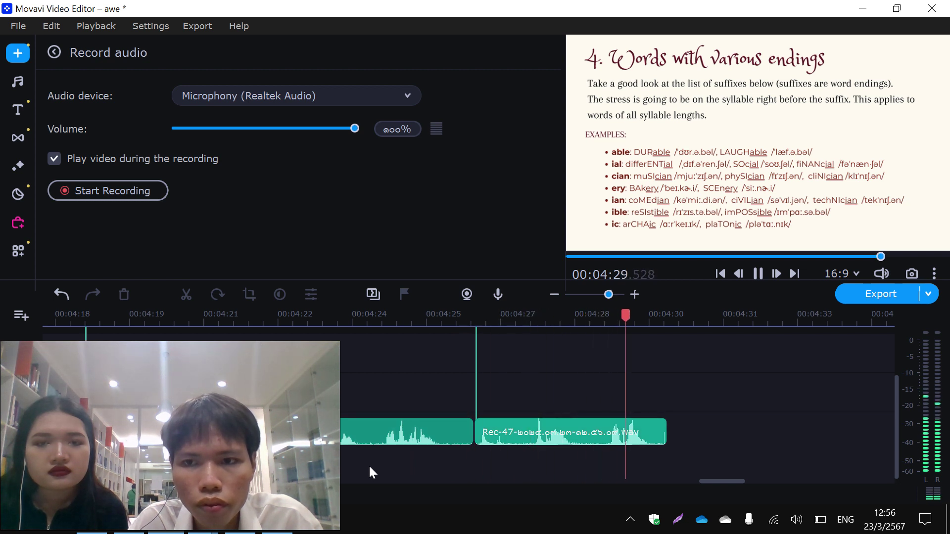
{"action": "left_click", "coordinate": [482, 444]}
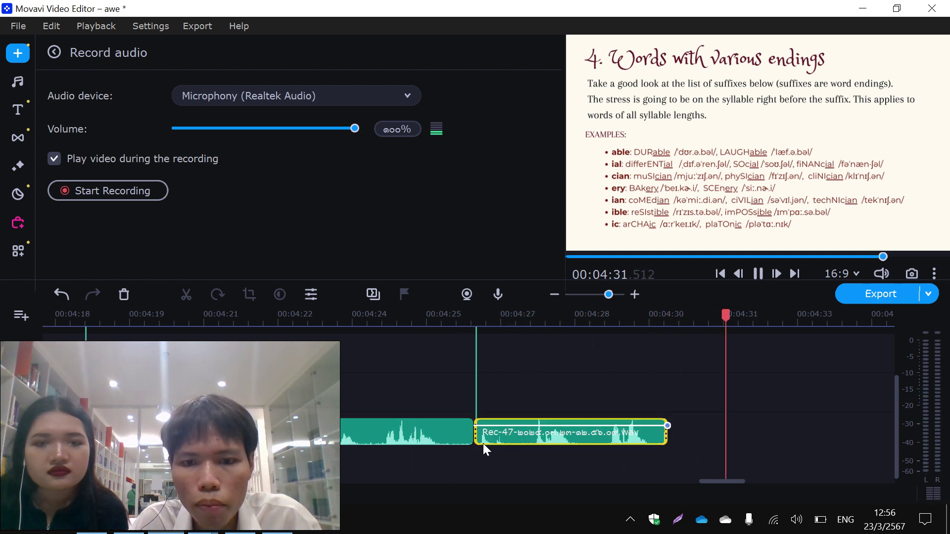
{"action": "left_click", "coordinate": [529, 433]}
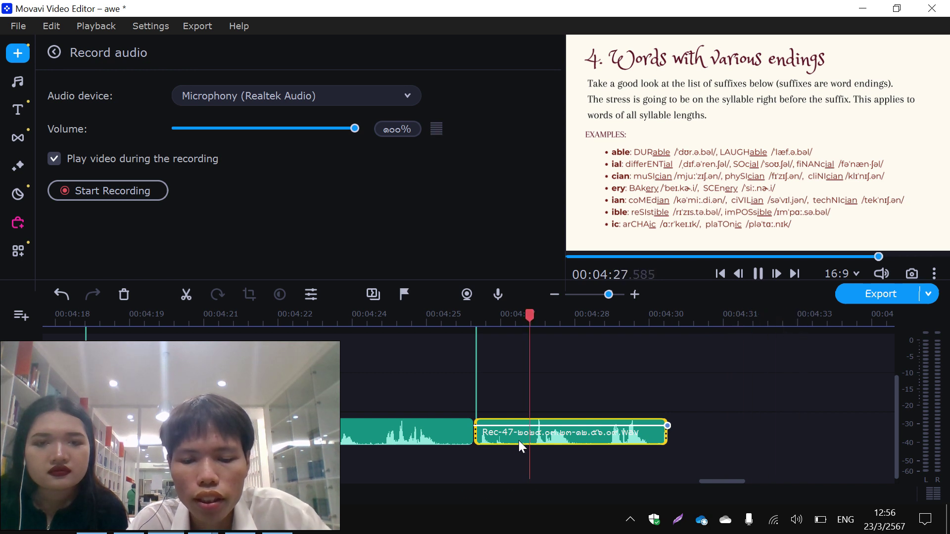
{"action": "key", "text": "space"}
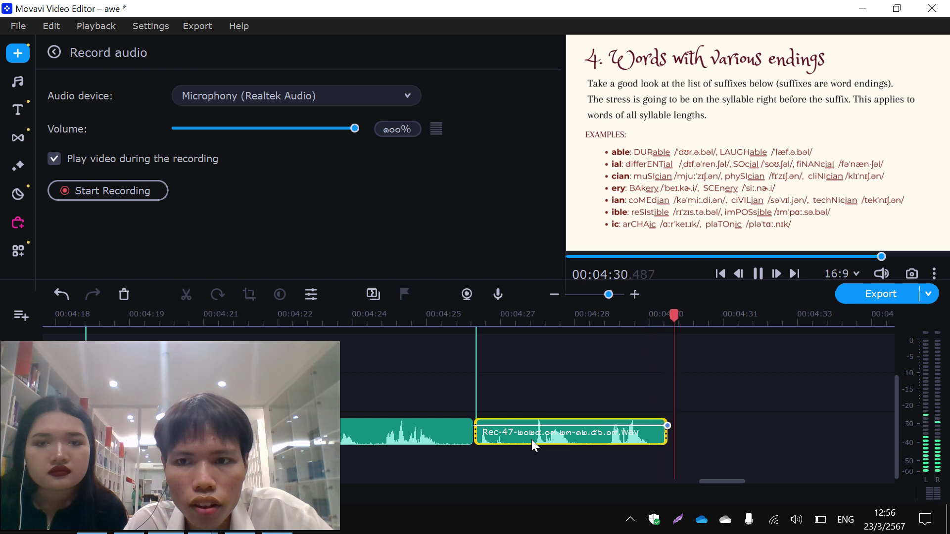
Replay the second half of the trimmed take, cut it at 00:04:28.924 and delete the piece after the cut.
{"action": "left_click", "coordinate": [591, 436]}
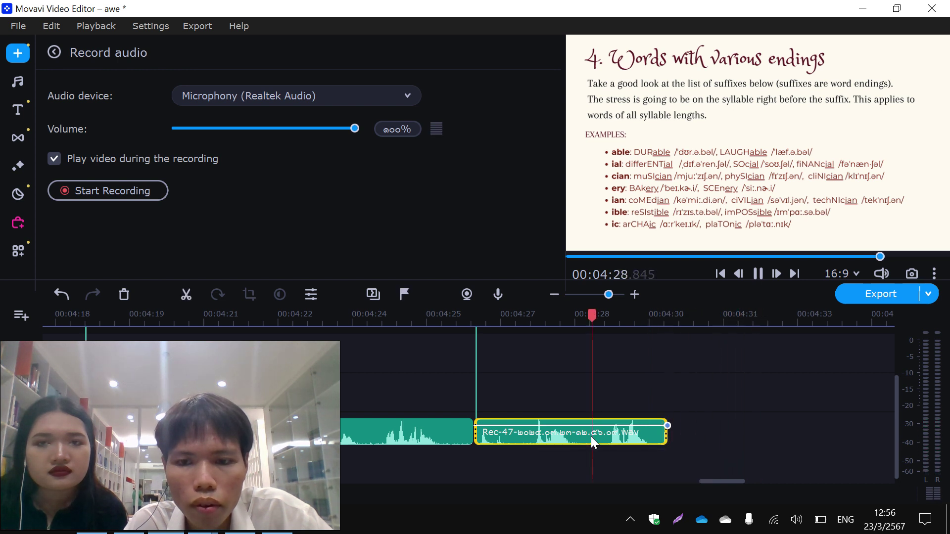
{"action": "key", "text": "space"}
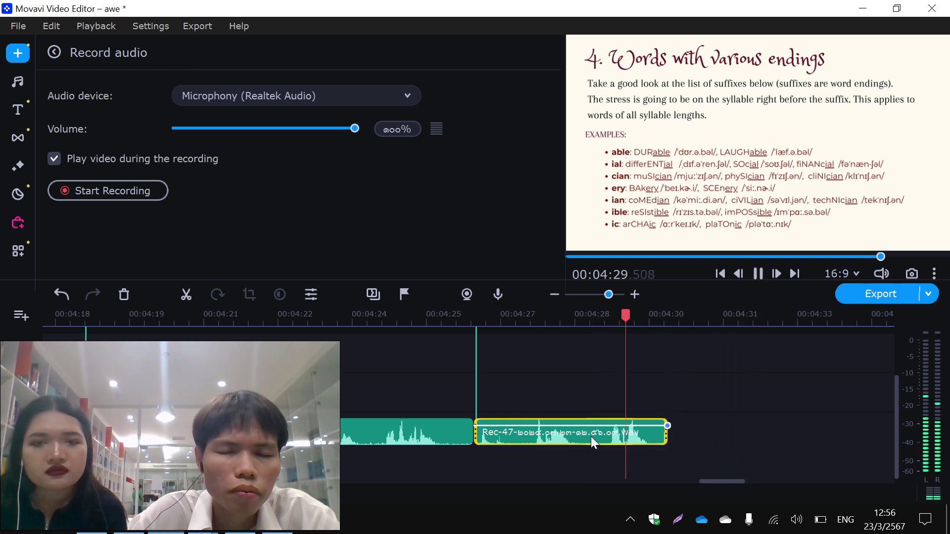
{"action": "left_click", "coordinate": [591, 438]}
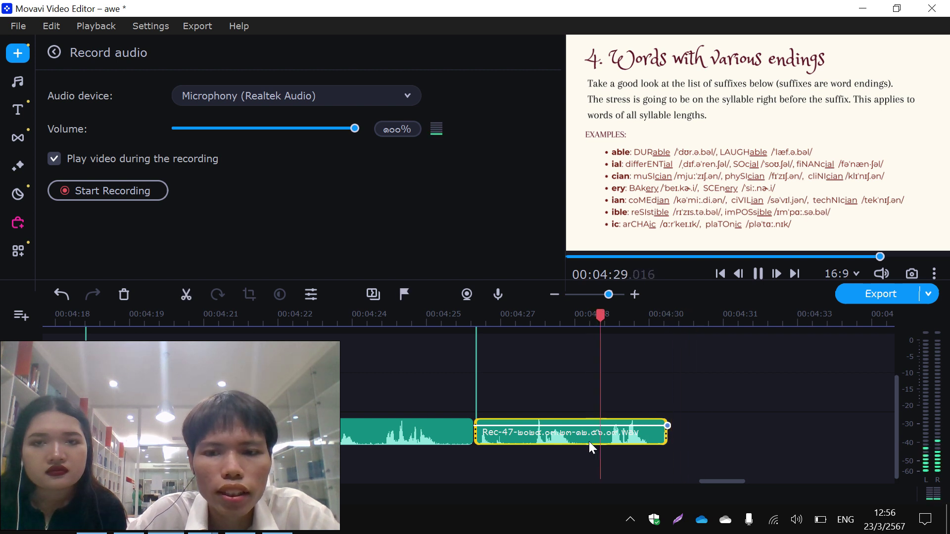
{"action": "left_click", "coordinate": [585, 436]}
{"action": "key", "text": "space"}
{"action": "left_click", "coordinate": [186, 295]}
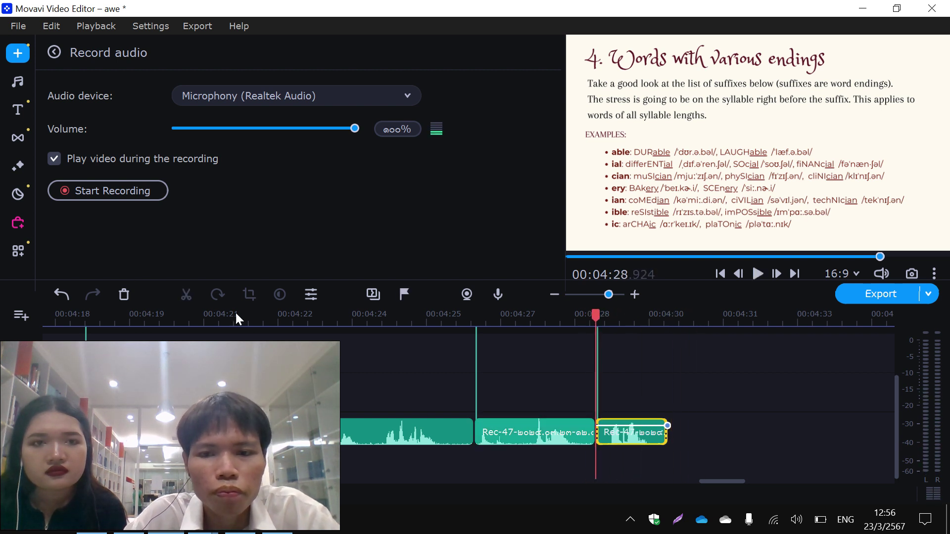
{"action": "key", "text": "Delete"}
Record a new voice-over take for the end of slide 4, starting at the end of the trimmed clip at 00:04:28.925.
{"action": "left_click", "coordinate": [588, 427]}
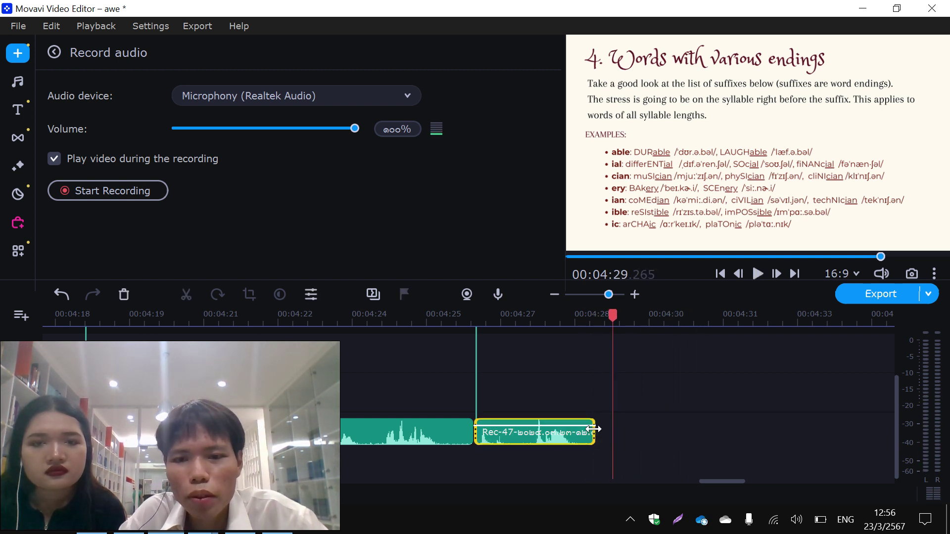
{"action": "left_click", "coordinate": [128, 193]}
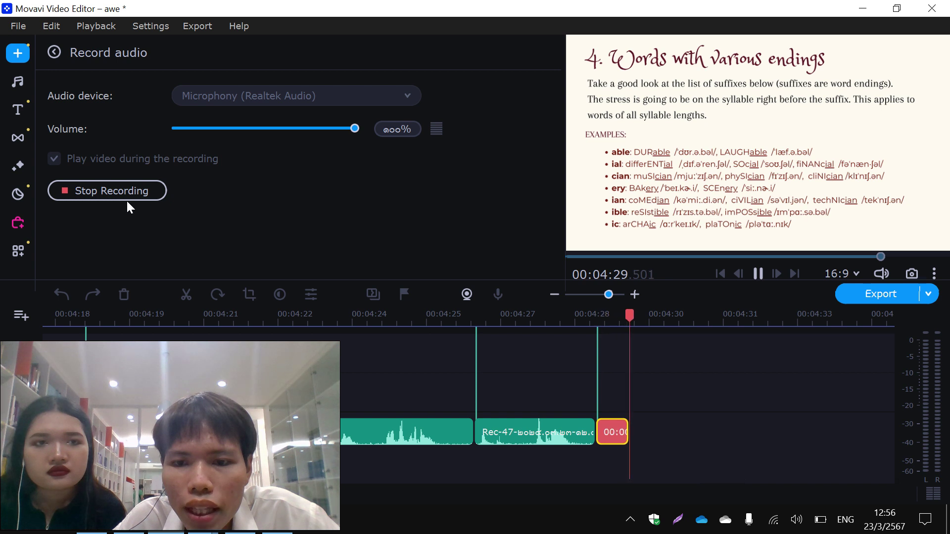
{"action": "left_click", "coordinate": [143, 199]}
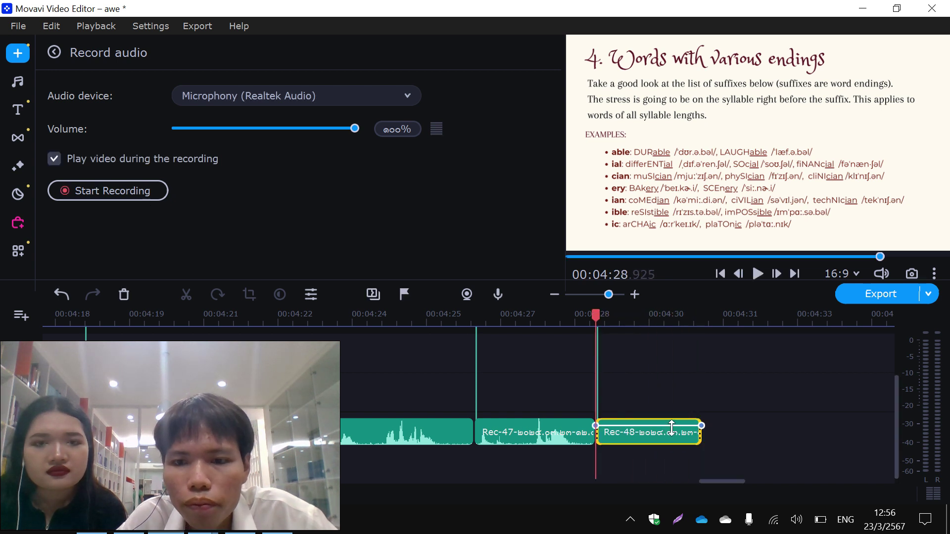
Cut the new take at 00:04:29.490, delete its opening piece and move the rest against the end of the previous clip.
{"action": "left_click", "coordinate": [573, 442]}
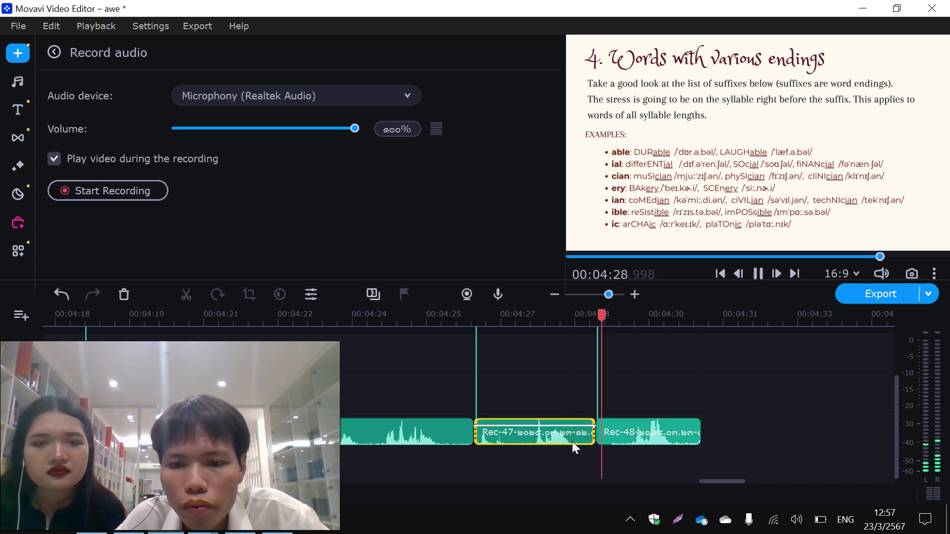
{"action": "left_click", "coordinate": [615, 441]}
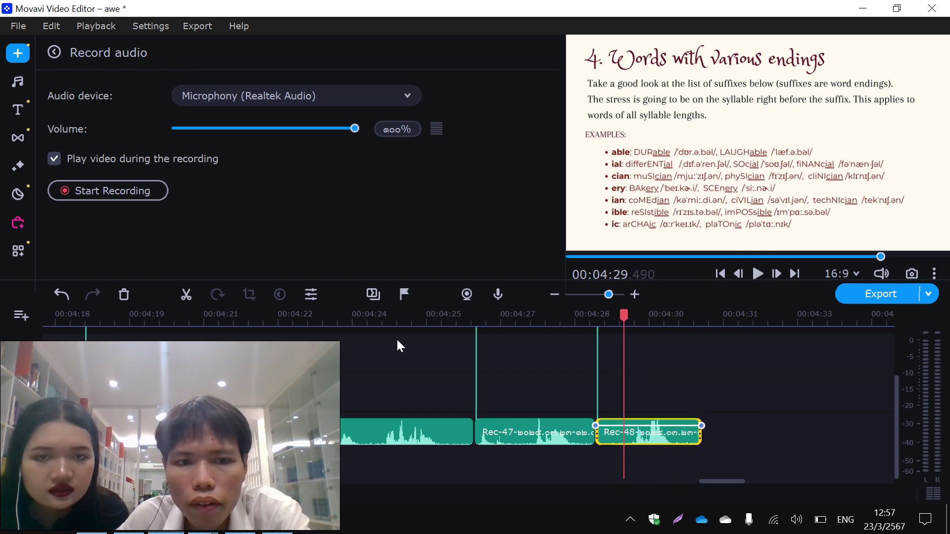
{"action": "left_click", "coordinate": [186, 294]}
{"action": "left_click", "coordinate": [607, 444]}
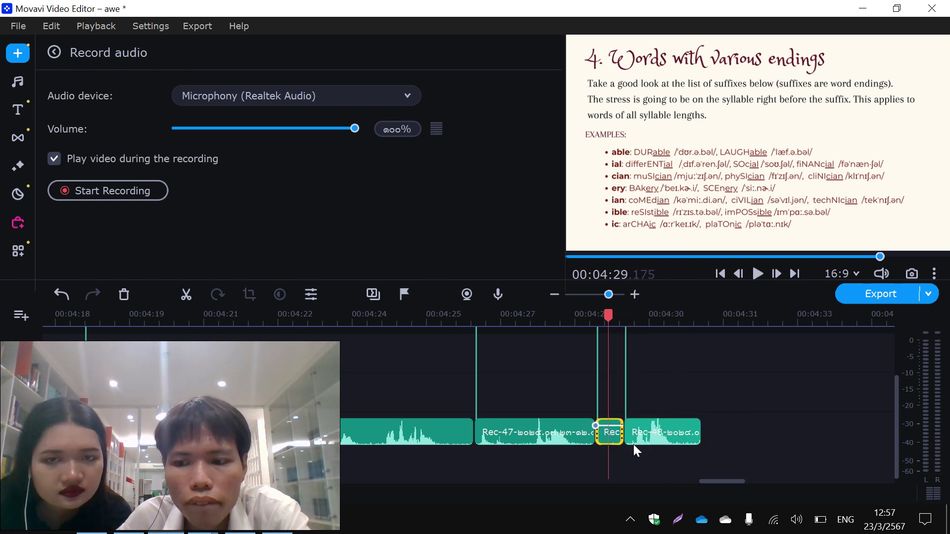
{"action": "key", "text": "Delete"}
{"action": "left_click_drag", "start_coordinate": [650, 444], "coordinate": [627, 445]}
Play back the joined clips and cut the last take near its end at 00:04:30.379.
{"action": "left_click", "coordinate": [564, 436]}
{"action": "key", "text": "space"}
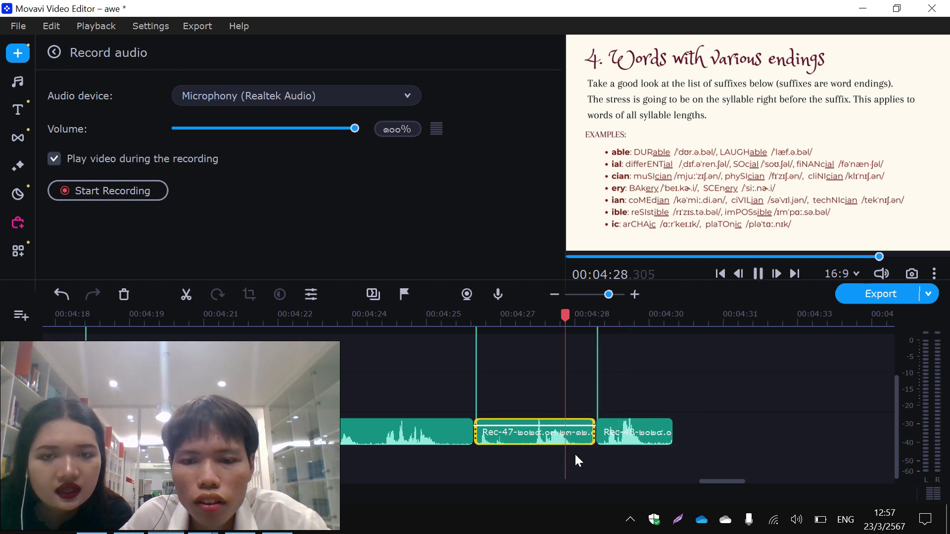
{"action": "left_click", "coordinate": [584, 463]}
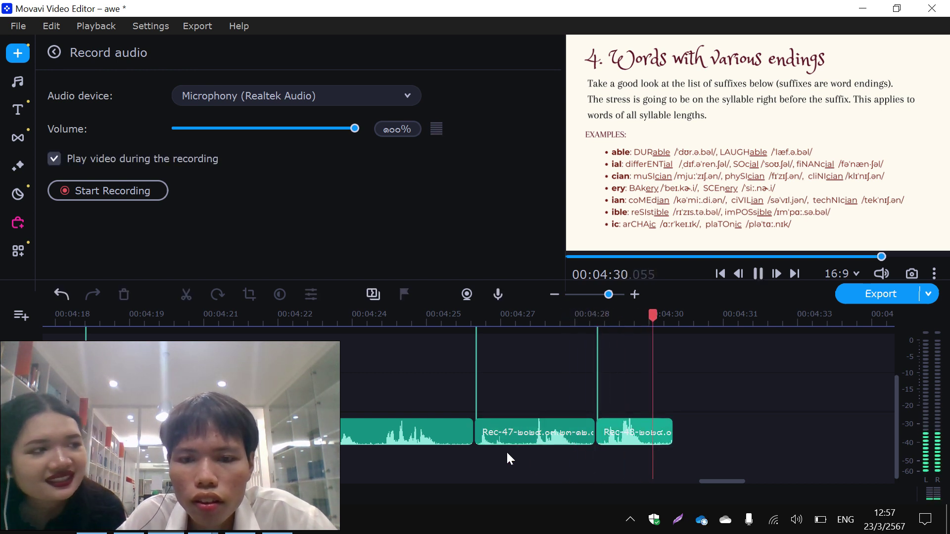
{"action": "left_click", "coordinate": [460, 434]}
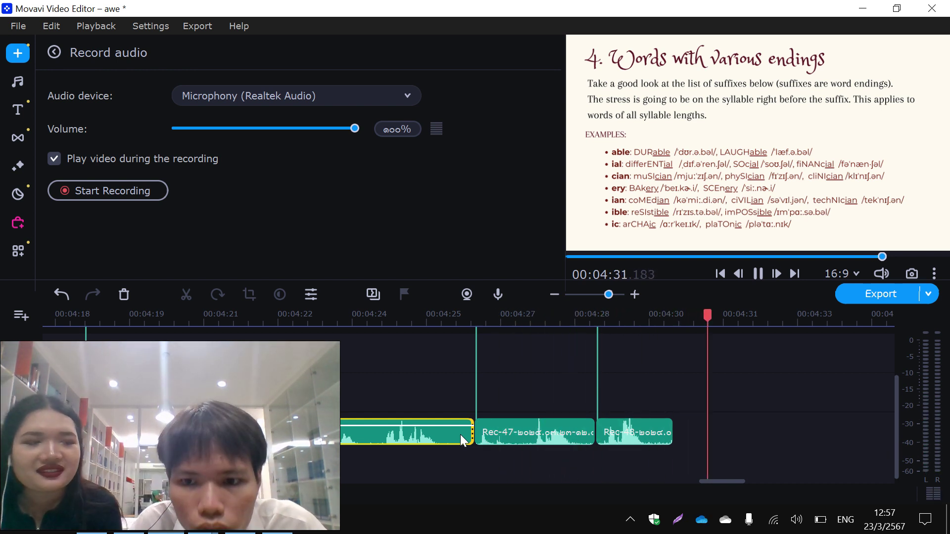
{"action": "left_click", "coordinate": [666, 432]}
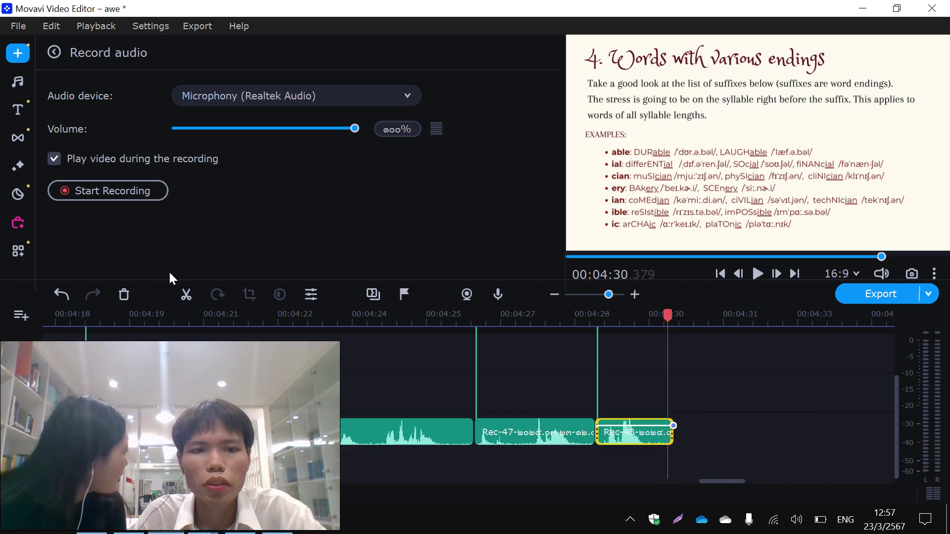
{"action": "left_click", "coordinate": [186, 297]}
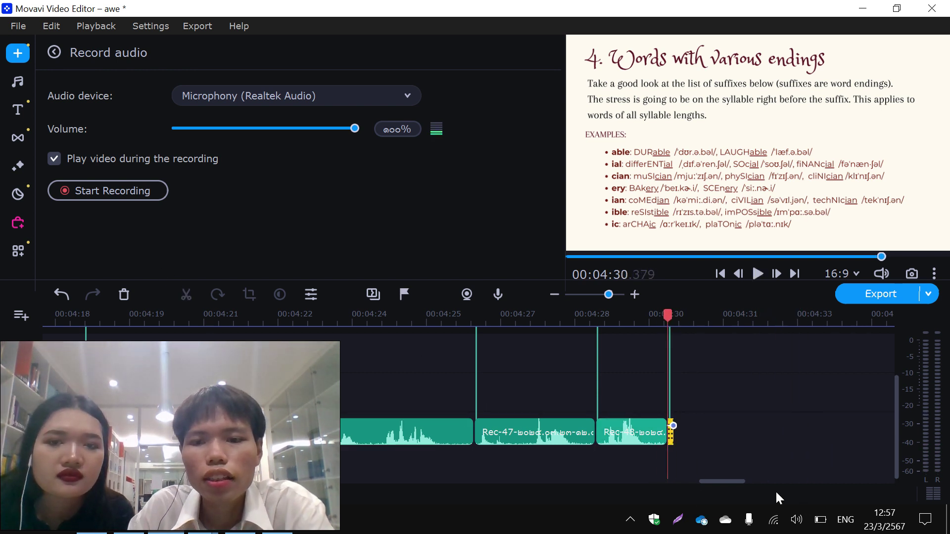
Shorten the slide 4 clip to end at 00:04:30.379 with the narration and extend the following EXAMPLES slide's start back to that point.
{"action": "left_click", "coordinate": [605, 294]}
{"action": "left_click_drag", "start_coordinate": [892, 399], "coordinate": [896, 365]}
{"action": "left_click", "coordinate": [556, 355]}
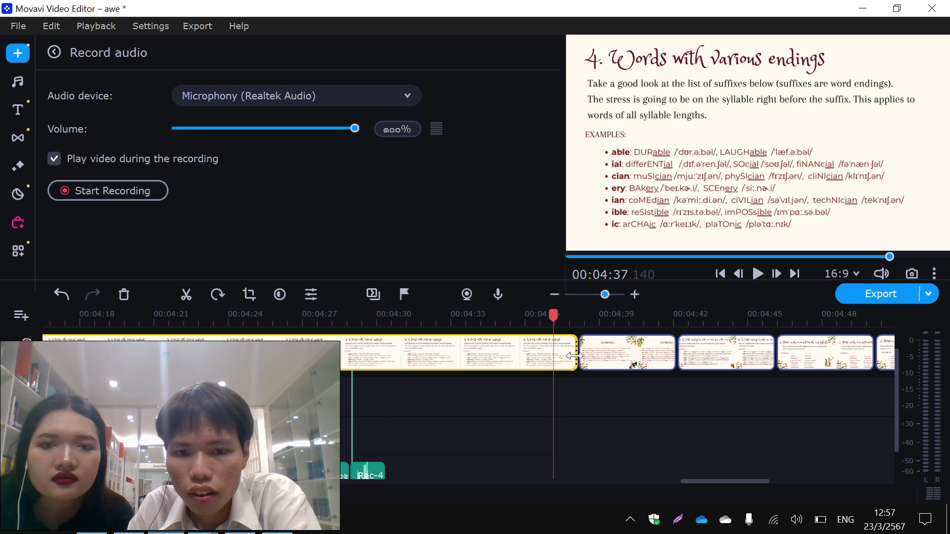
{"action": "left_click_drag", "start_coordinate": [574, 355], "coordinate": [380, 376]}
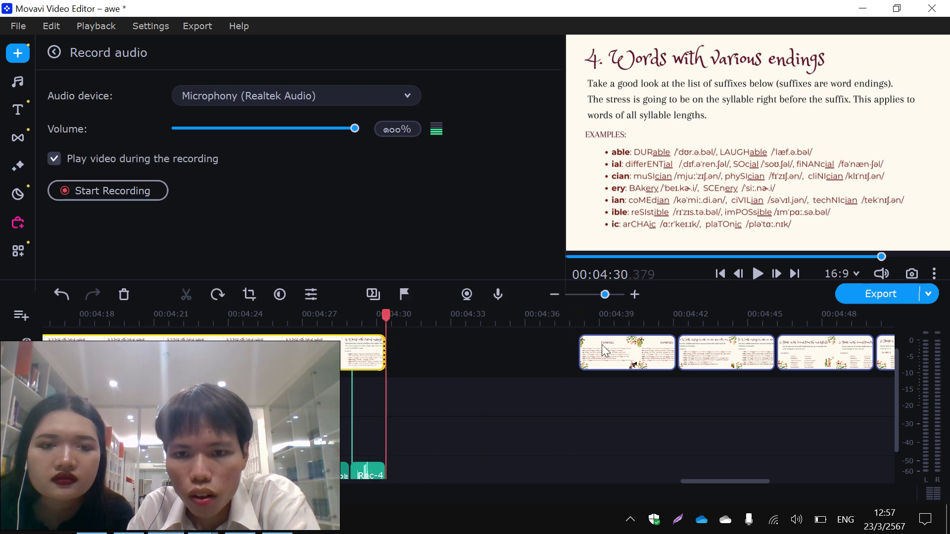
{"action": "left_click", "coordinate": [615, 355]}
{"action": "left_click_drag", "start_coordinate": [581, 356], "coordinate": [387, 357]}
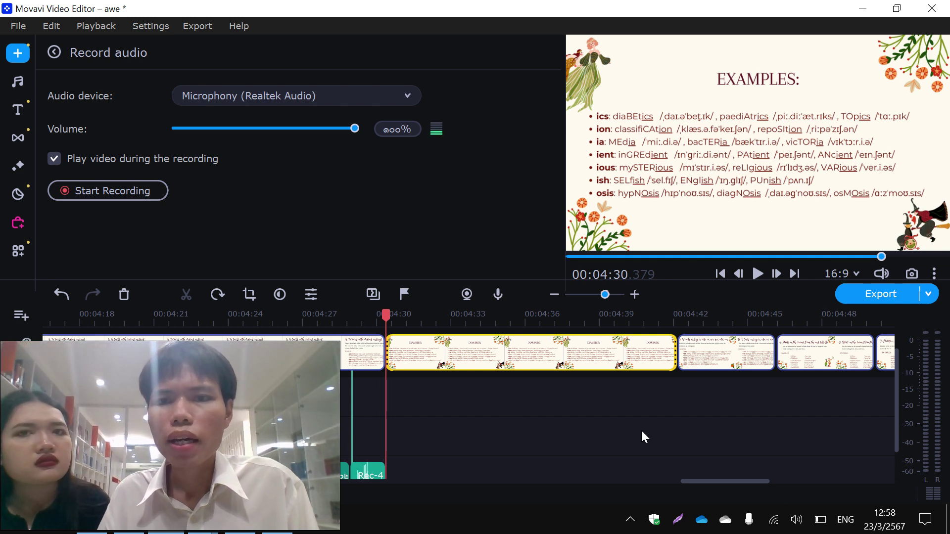
Switch to Chrome, search Google for "diabetic แปล" and return to Movavi Video Editor.
{"action": "left_click", "coordinate": [108, 526]}
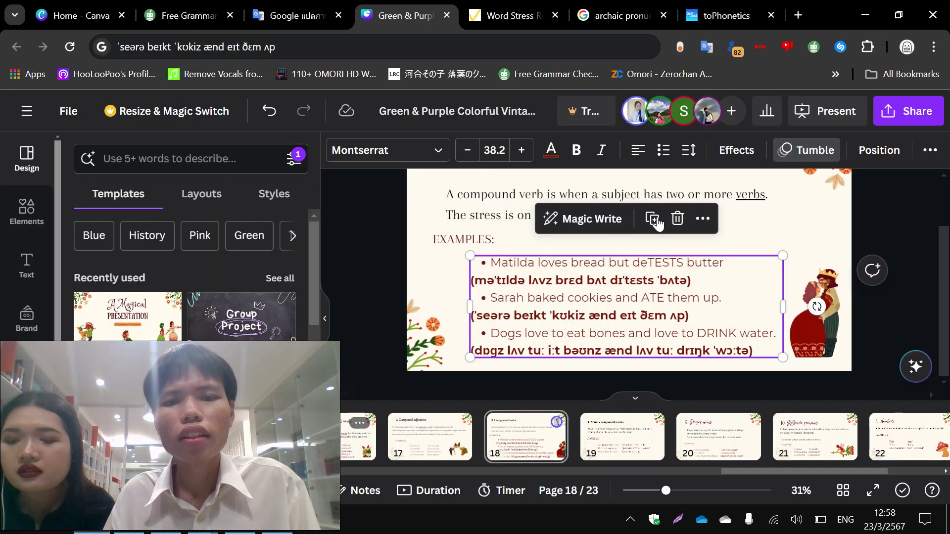
{"action": "left_click", "coordinate": [619, 15]}
{"action": "scroll", "coordinate": [206, 168], "scroll_direction": "up", "scroll_amount": 1}
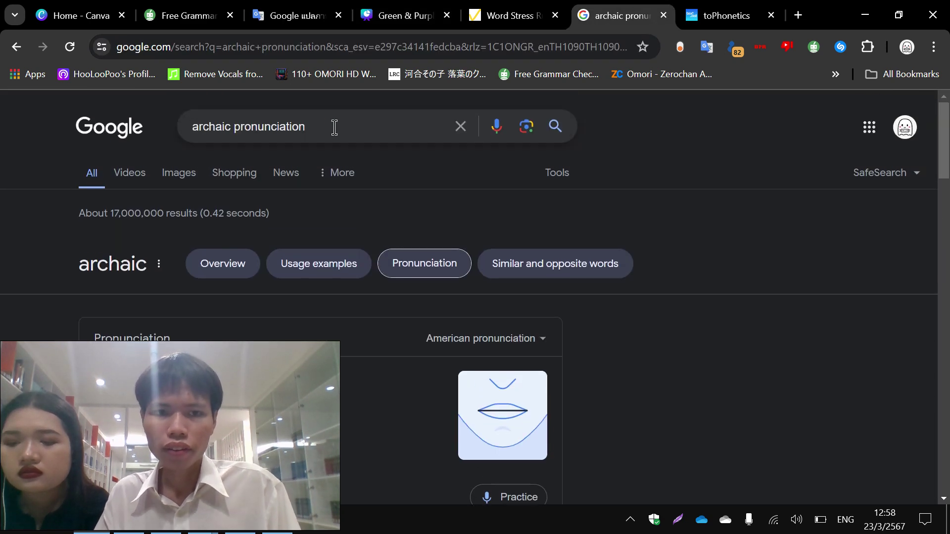
{"action": "type", "text": "diabetic"}
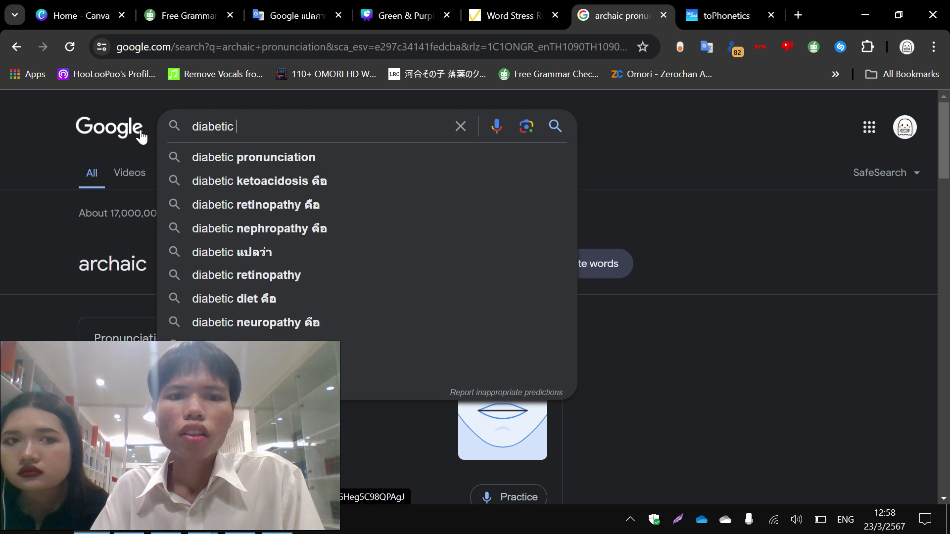
{"action": "key", "text": "grave"}
{"action": "type", "text": "แปล"}
{"action": "key", "text": "Return"}
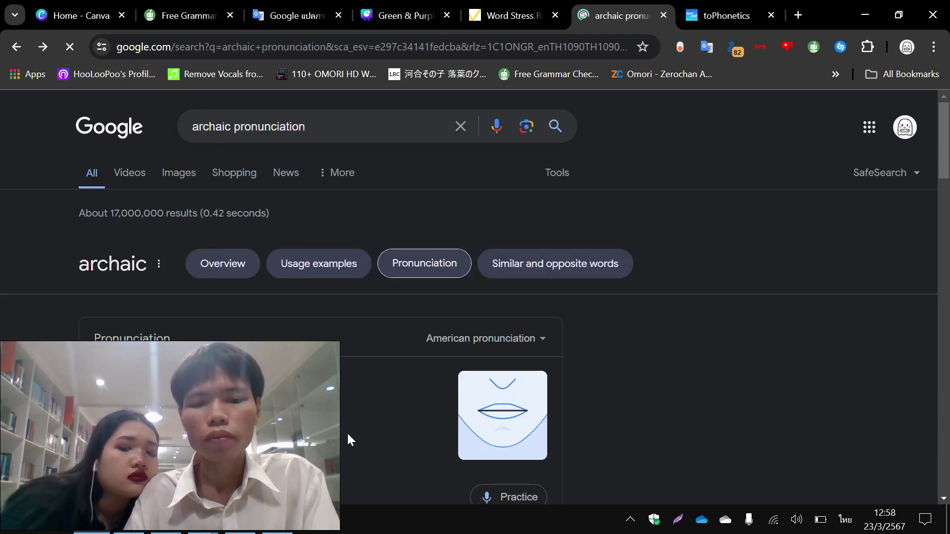
{"action": "left_click", "coordinate": [169, 529]}
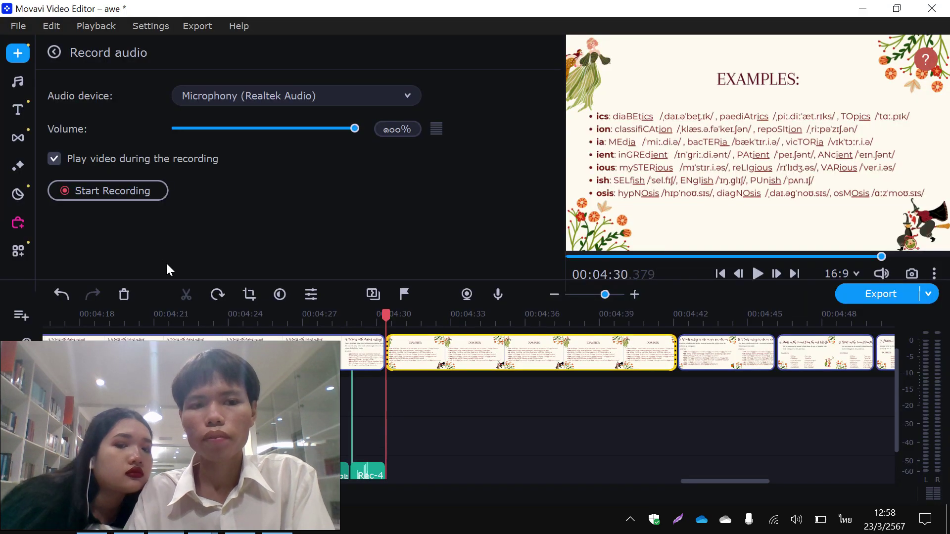
Try to record the EXAMPLES slide voice-over from 00:04:30.379.
{"action": "left_click", "coordinate": [141, 194]}
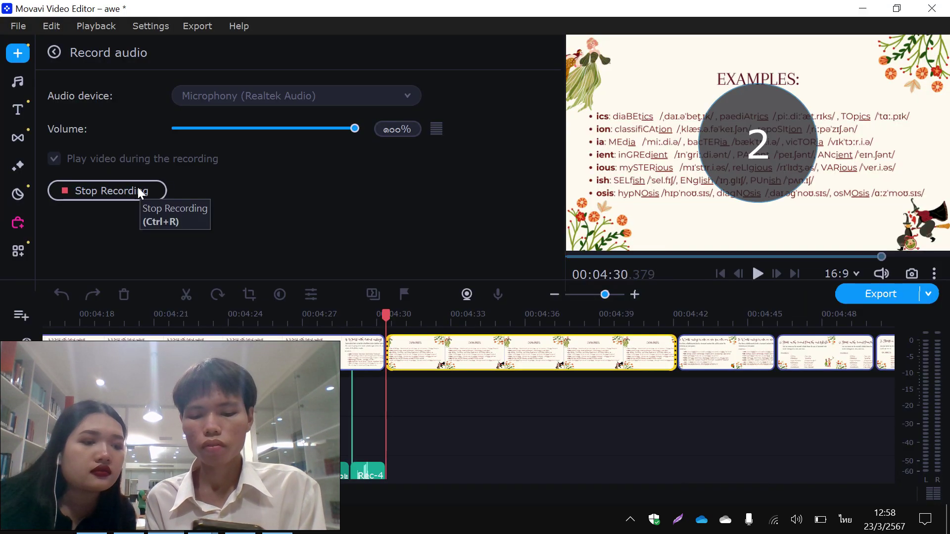
{"action": "left_click", "coordinate": [141, 191]}
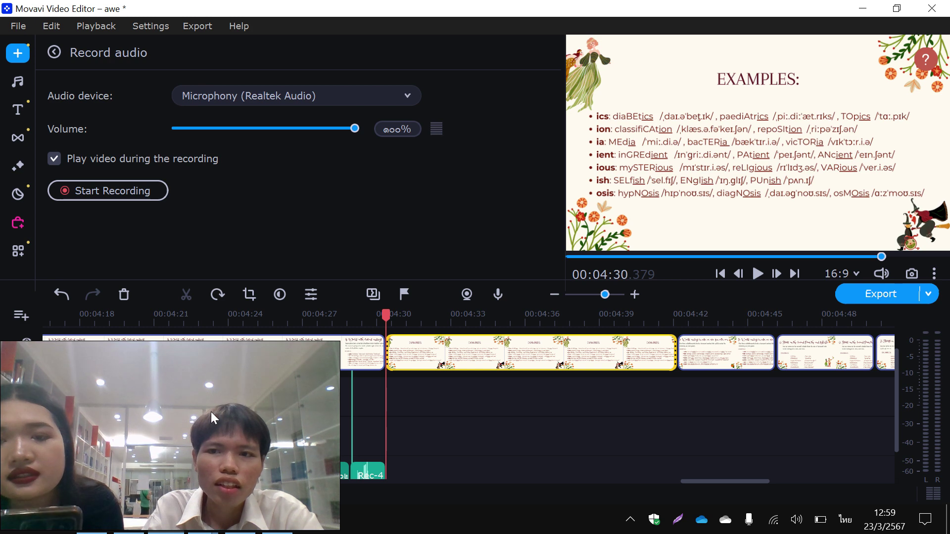
Switch to Chrome and search Google for "padiatric pronunciation".
{"action": "key", "text": "alt+Tab"}
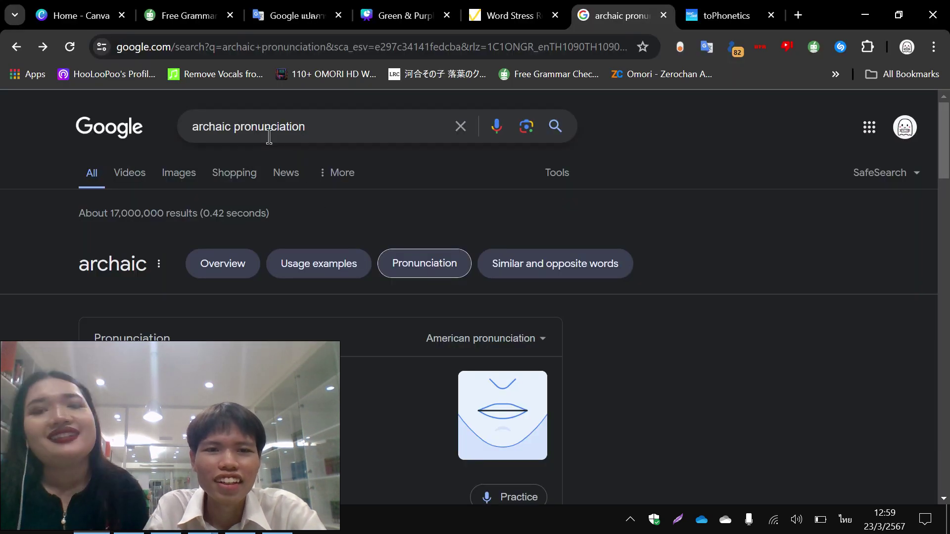
{"action": "left_click_drag", "start_coordinate": [230, 128], "coordinate": [0, 127]}
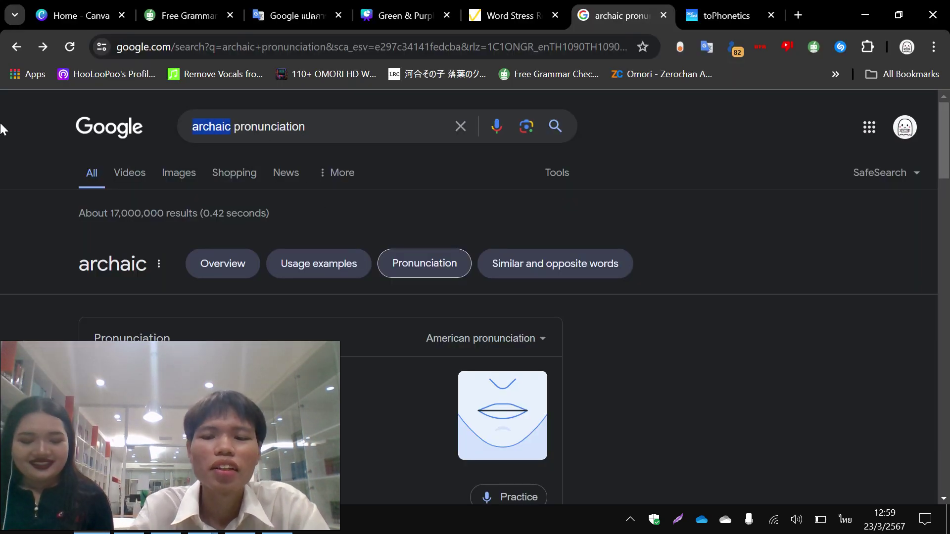
{"action": "type", "text": "ยฟกรฟะร"}
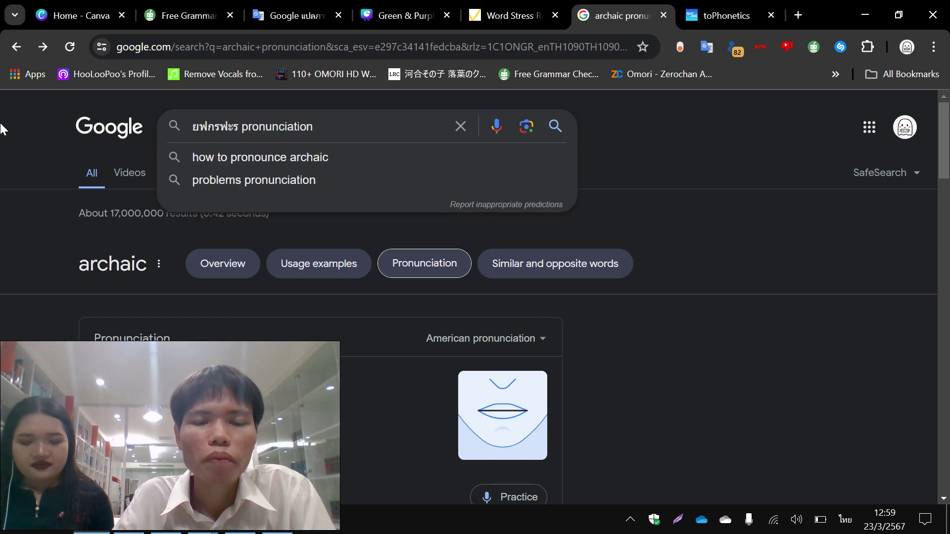
{"action": "key", "text": "BackSpace"}
{"action": "key", "text": "BackSpace"}
{"action": "key", "text": "BackSpace"}
{"action": "key", "text": "BackSpace"}
{"action": "key", "text": "BackSpace"}
{"action": "key", "text": "BackSpace"}
{"action": "key", "text": "BackSpace"}
{"action": "type", "text": "ยฟ"}
{"action": "key", "text": "BackSpace"}
{"action": "key", "text": "BackSpace"}
{"action": "key", "text": "alt+shift"}
{"action": "type", "text": "pa"}
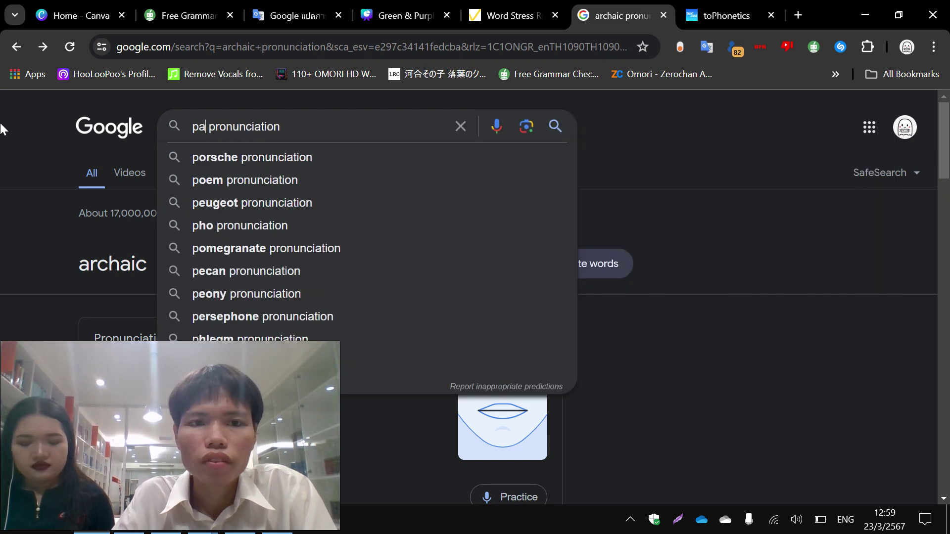
{"action": "type", "text": "diatric"}
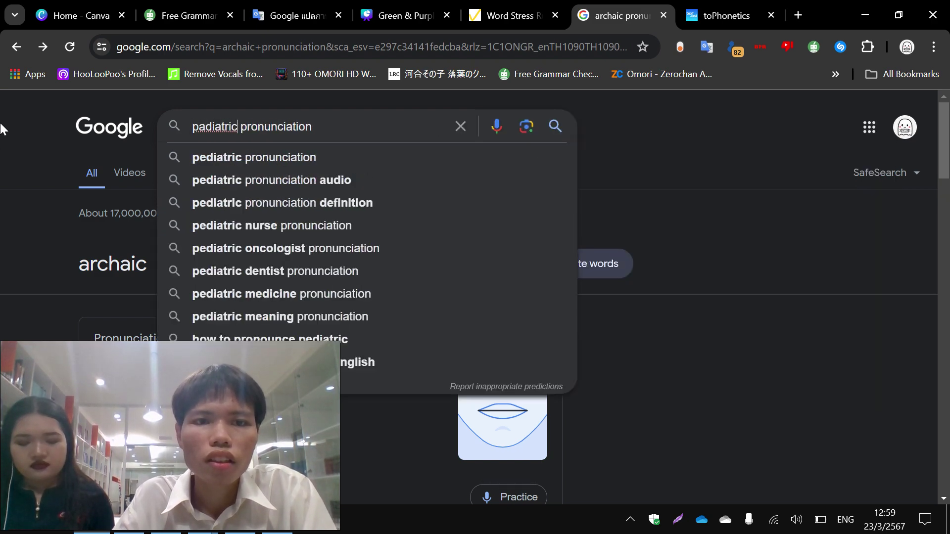
{"action": "key", "text": "Return"}
{"action": "scroll", "coordinate": [257, 276], "scroll_direction": "down", "scroll_amount": 2}
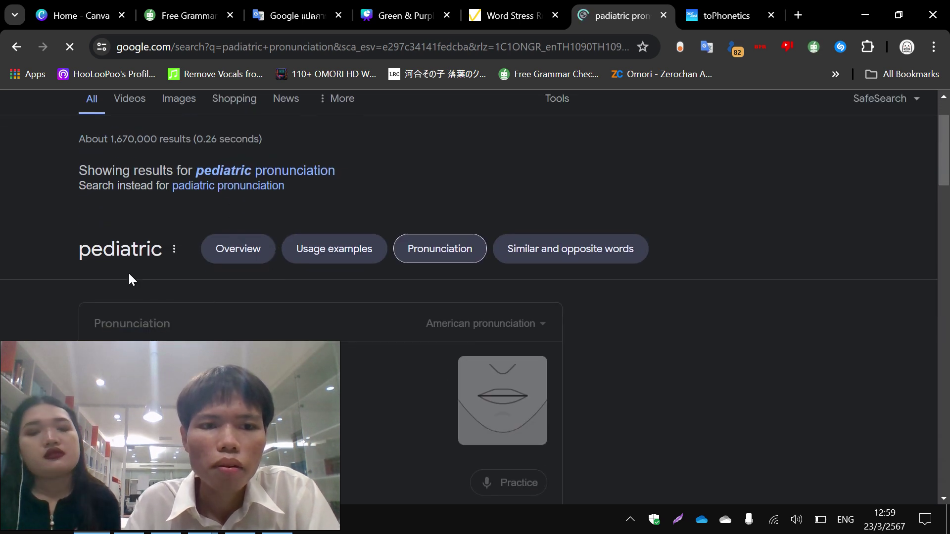
Open the translation pop-up for the "pediatric" heading and play the word's pronunciation.
{"action": "double_click", "coordinate": [121, 249]}
{"action": "left_click", "coordinate": [113, 243]}
{"action": "double_click", "coordinate": [112, 242]}
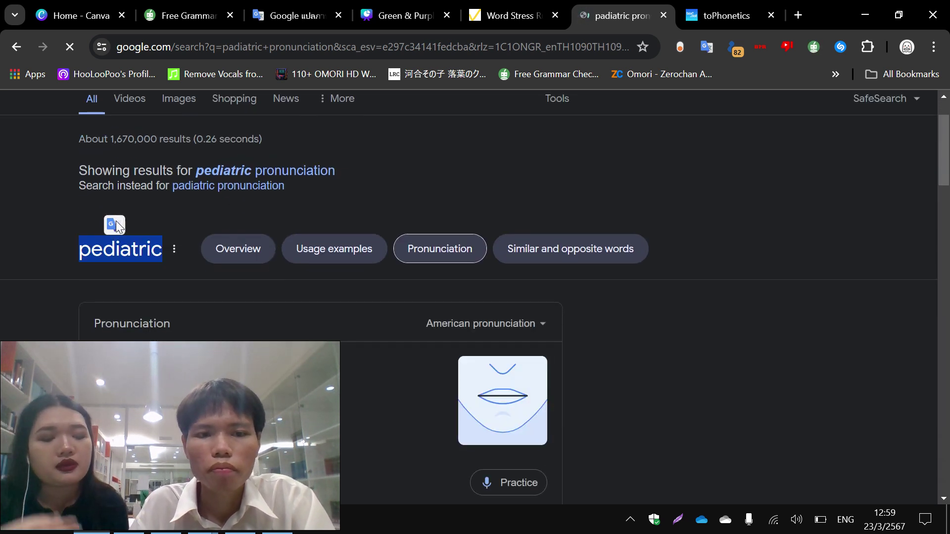
{"action": "left_click", "coordinate": [114, 226]}
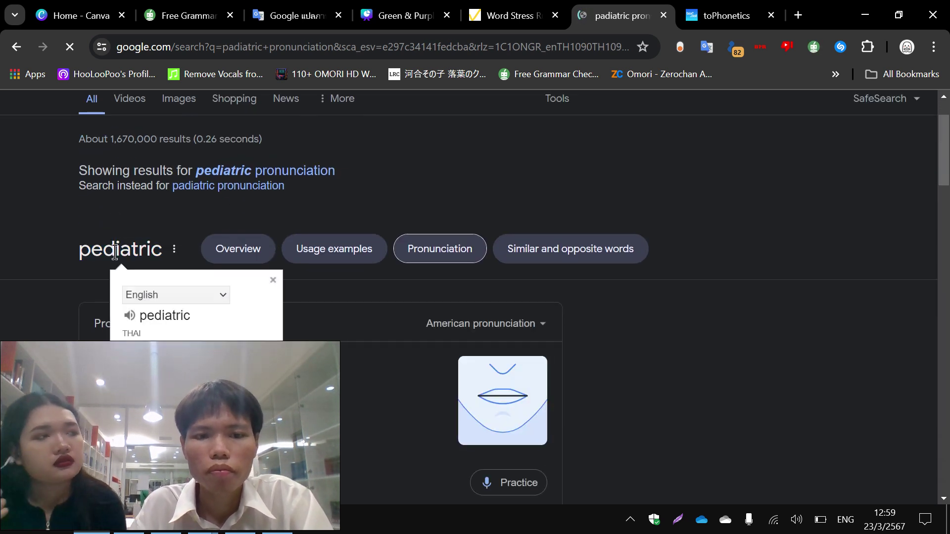
{"action": "left_click", "coordinate": [101, 425]}
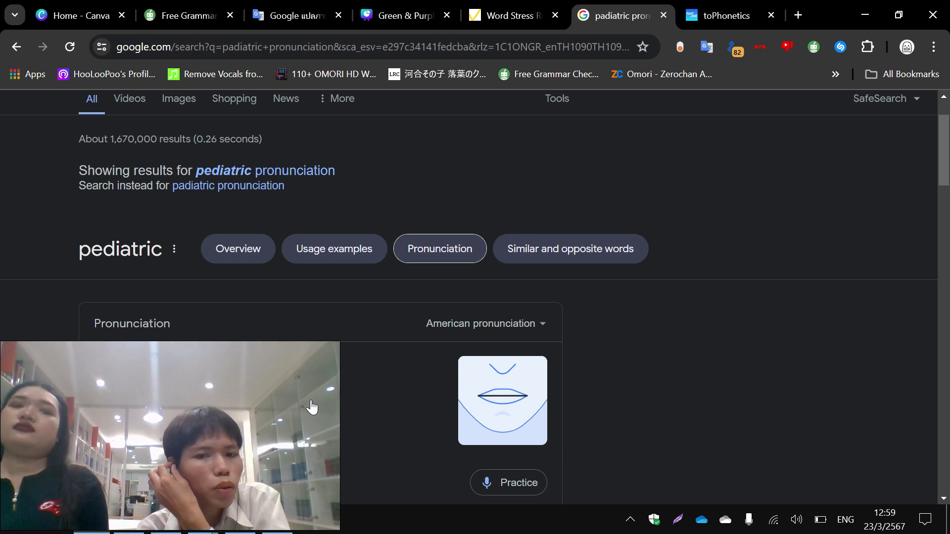
{"action": "left_click", "coordinate": [312, 407]}
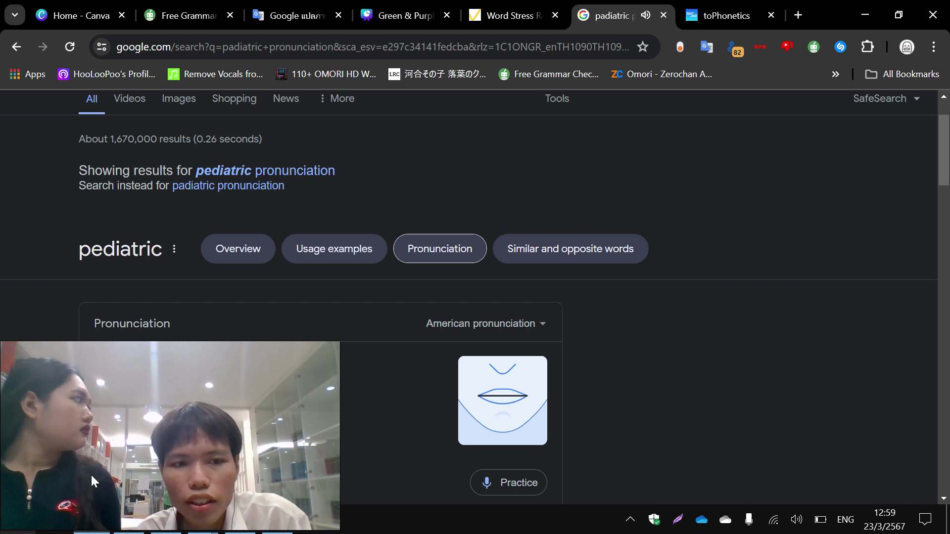
Return to Movavi Video Editor and try to record the EXAMPLES slide voice-over from 00:04:30.379 for about 8 seconds.
{"action": "left_click", "coordinate": [269, 519]}
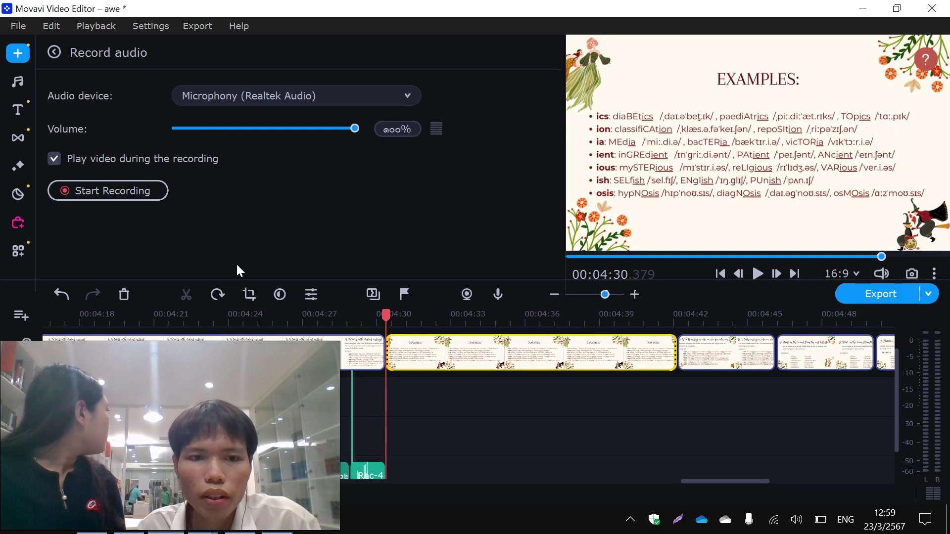
{"action": "left_click", "coordinate": [122, 190]}
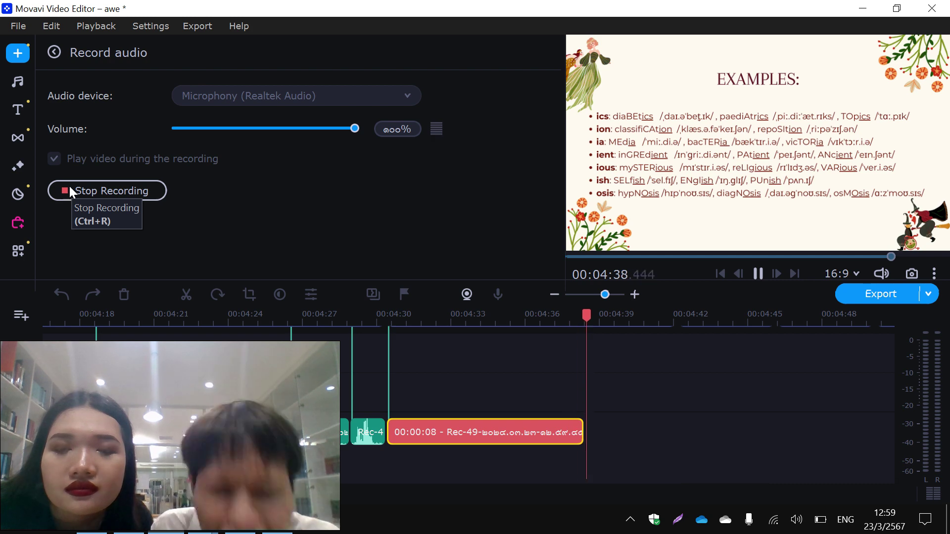
{"action": "left_click", "coordinate": [69, 188]}
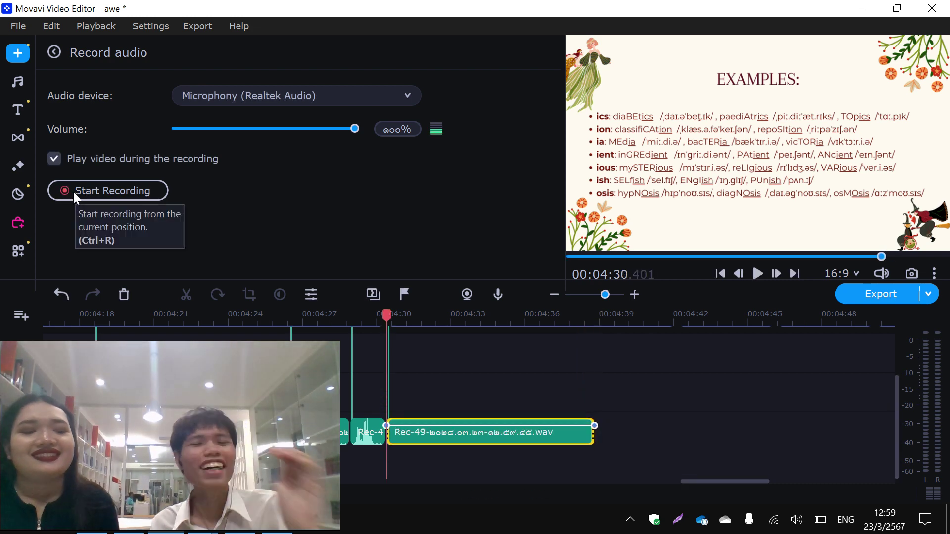
Switch to Chrome, play the "pediatric" pronunciation again and return to Movavi Video Editor.
{"action": "left_click", "coordinate": [89, 520]}
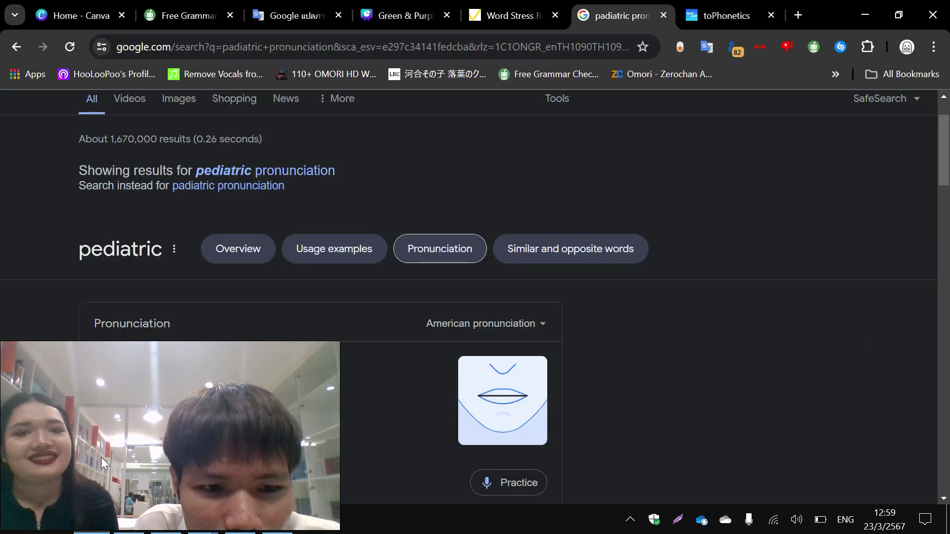
{"action": "left_click", "coordinate": [311, 400]}
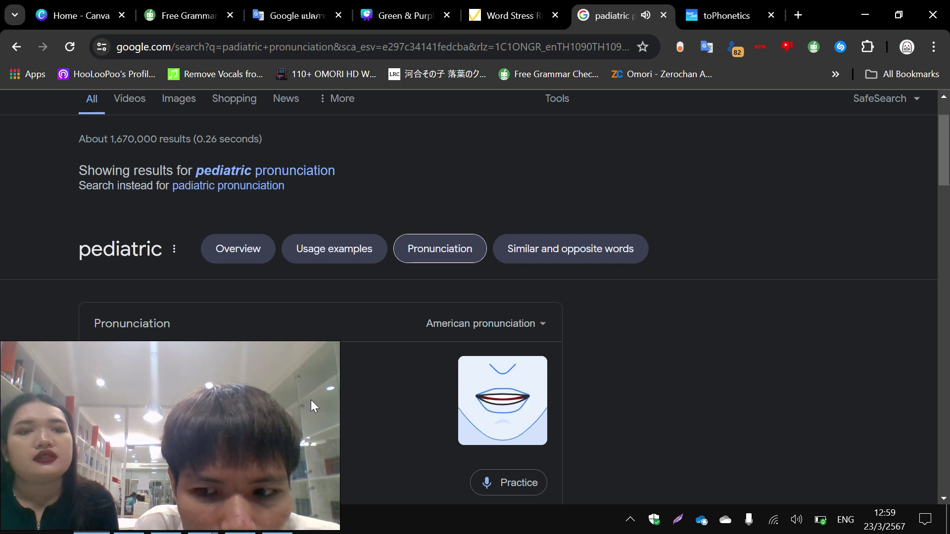
{"action": "left_click", "coordinate": [89, 520]}
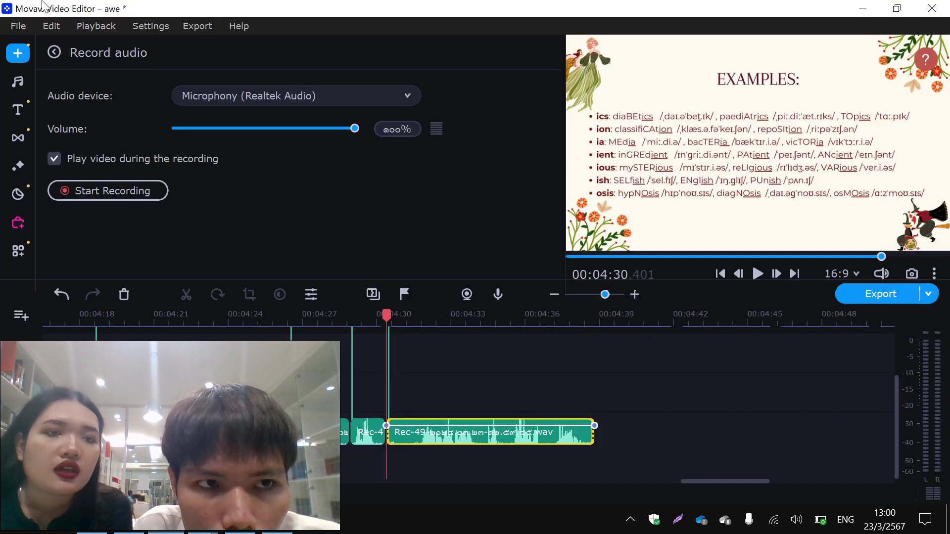
Save the project and undo the last voice-over recording.
{"action": "left_click", "coordinate": [19, 29]}
{"action": "left_click", "coordinate": [47, 247]}
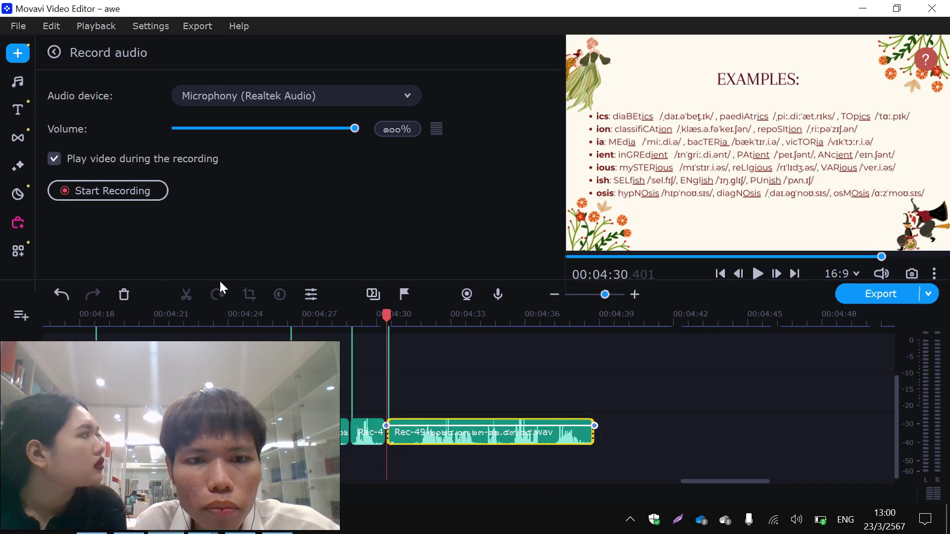
{"action": "left_click", "coordinate": [60, 295]}
Try another EXAMPLES voice-over take from 00:04:30.401 and undo it.
{"action": "left_click", "coordinate": [93, 195]}
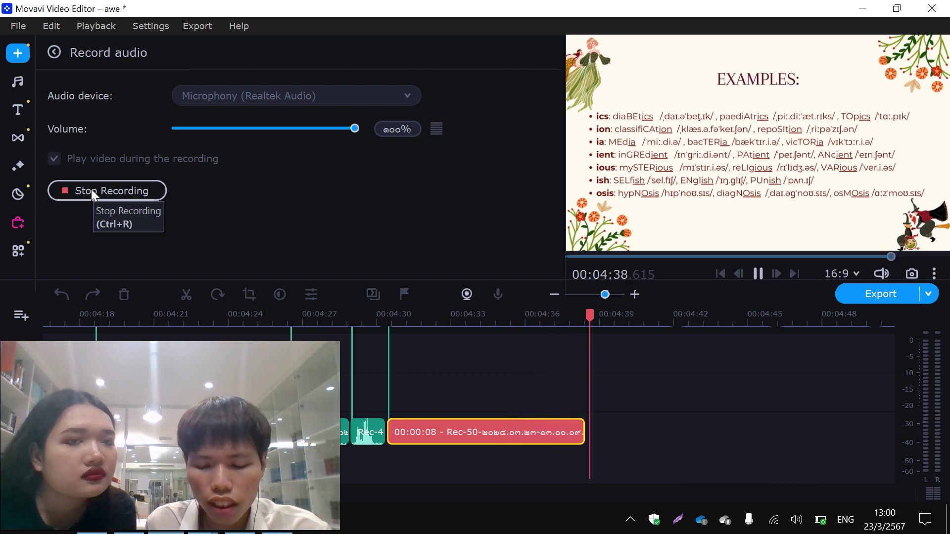
{"action": "left_click", "coordinate": [149, 191]}
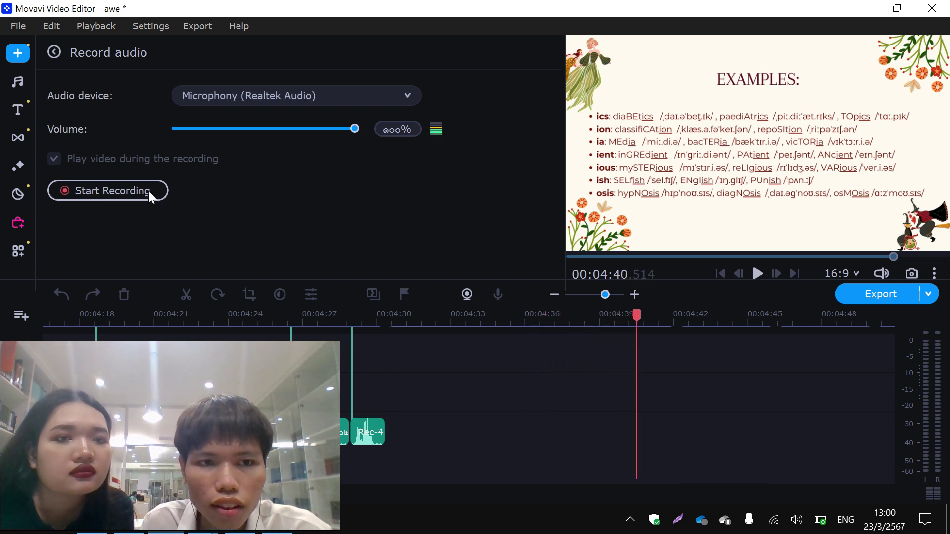
{"action": "key", "text": "ctrl+z"}
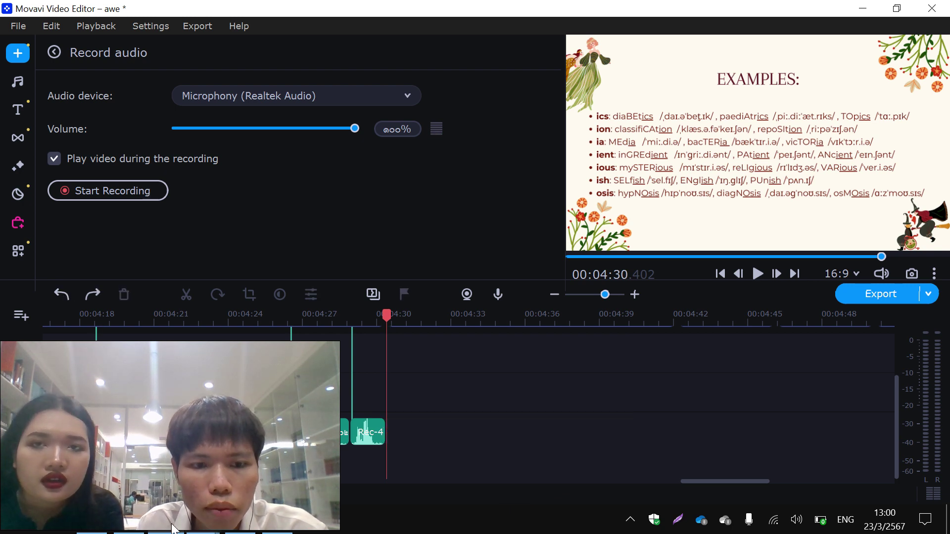
{"action": "left_click", "coordinate": [94, 525]}
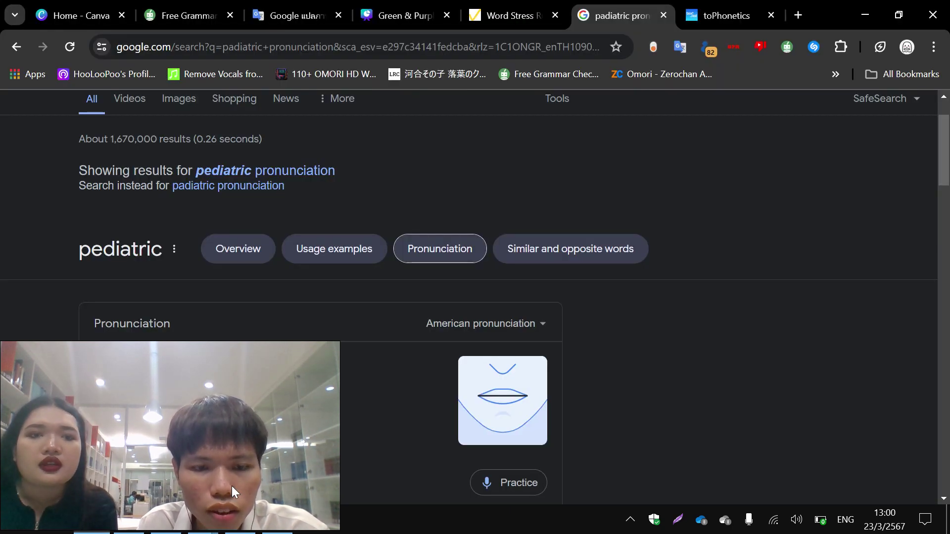
{"action": "left_click", "coordinate": [168, 514]}
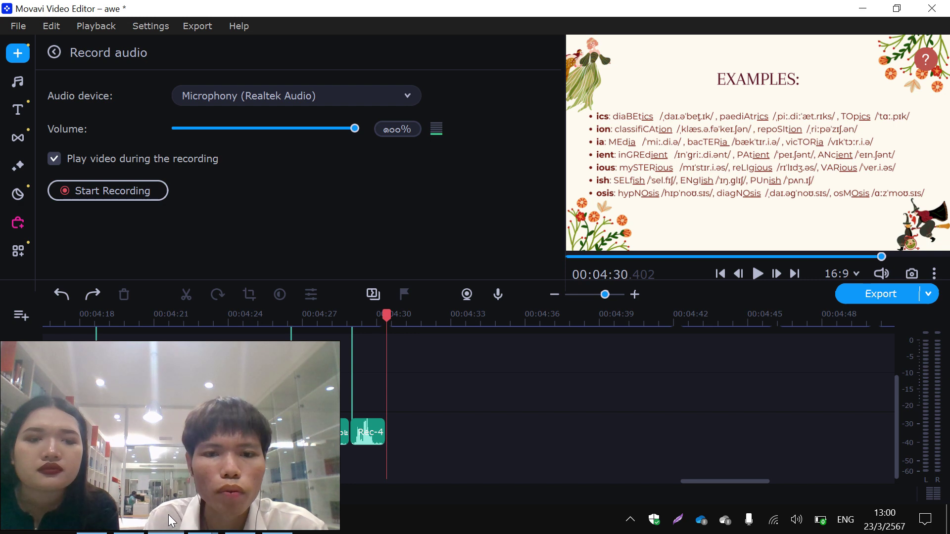
{"action": "left_click", "coordinate": [168, 514]}
{"action": "left_click", "coordinate": [168, 515]}
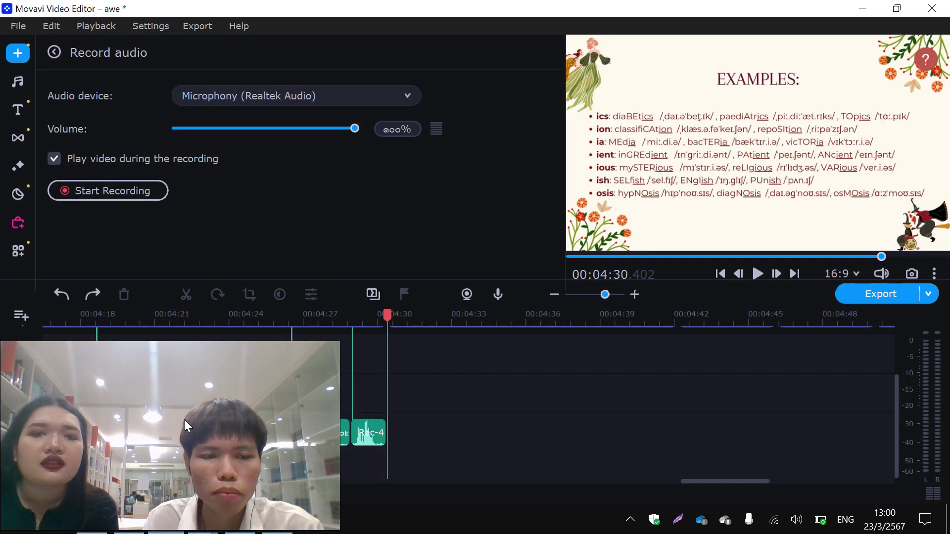
Try three more EXAMPLES voice-over takes from about 00:04:30.4, undoing each one.
{"action": "left_click", "coordinate": [116, 191]}
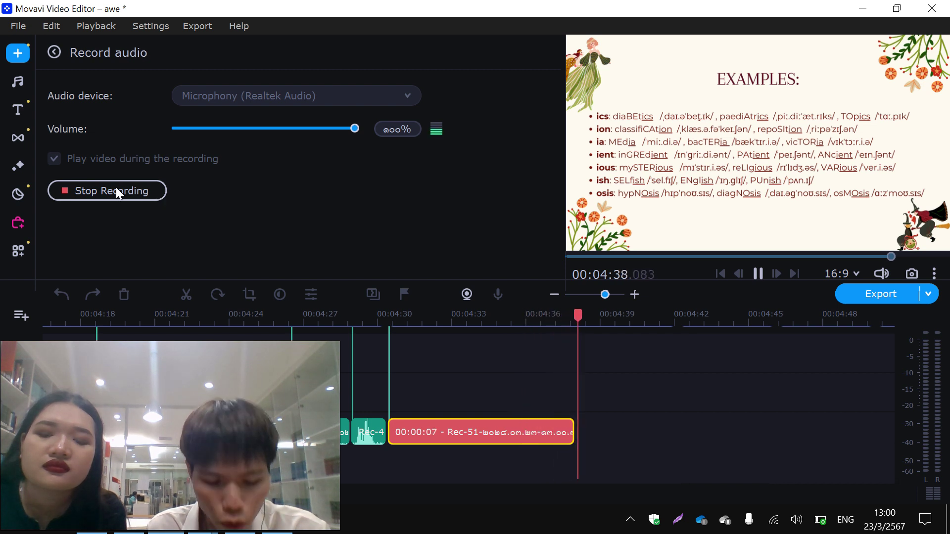
{"action": "left_click", "coordinate": [117, 190]}
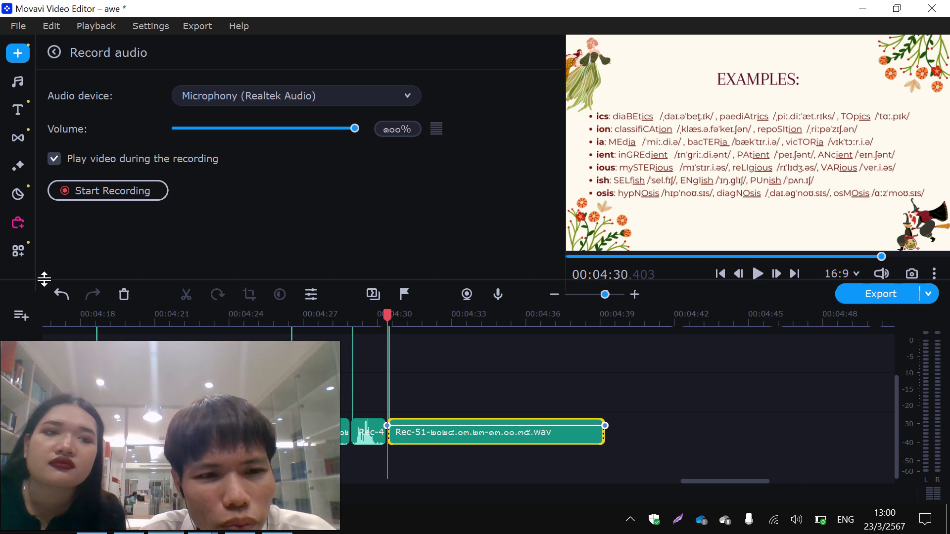
{"action": "left_click", "coordinate": [55, 295]}
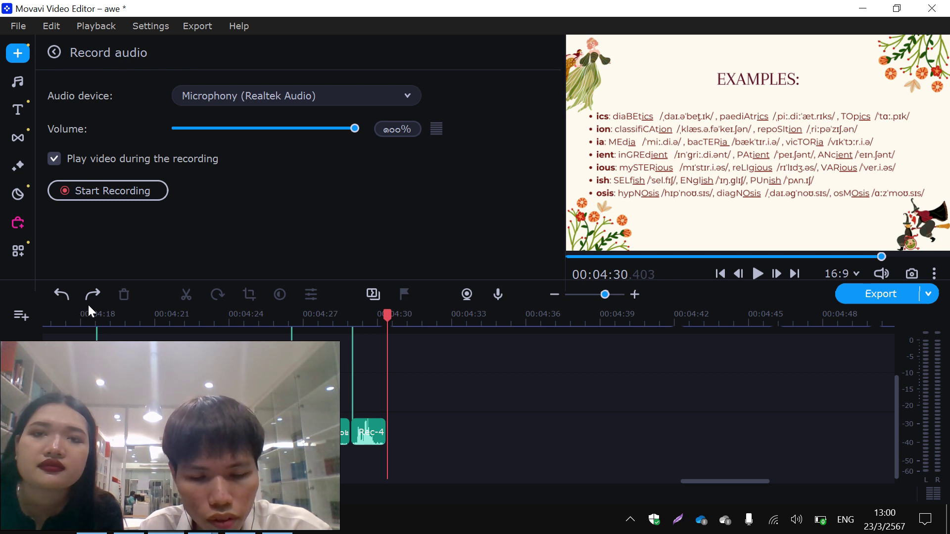
{"action": "left_click", "coordinate": [118, 197]}
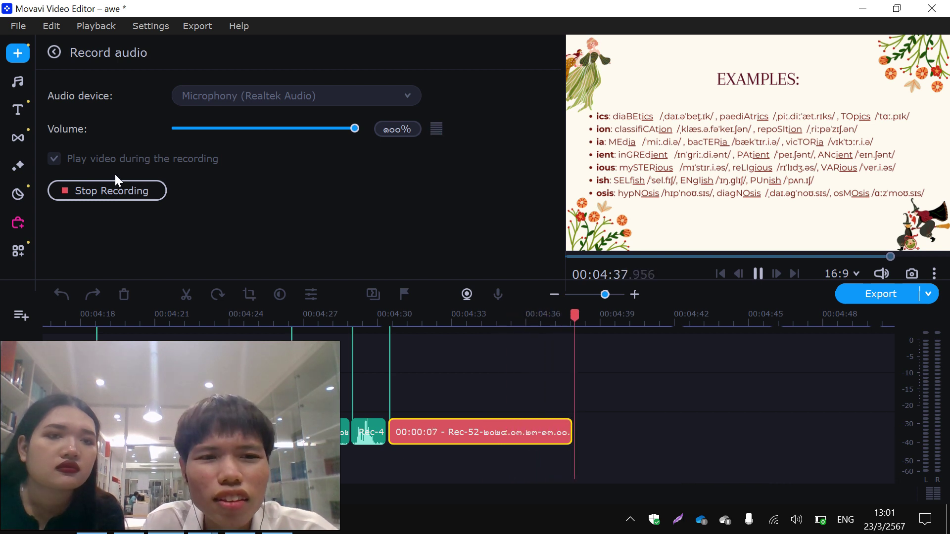
{"action": "left_click", "coordinate": [117, 192]}
{"action": "left_click", "coordinate": [62, 297]}
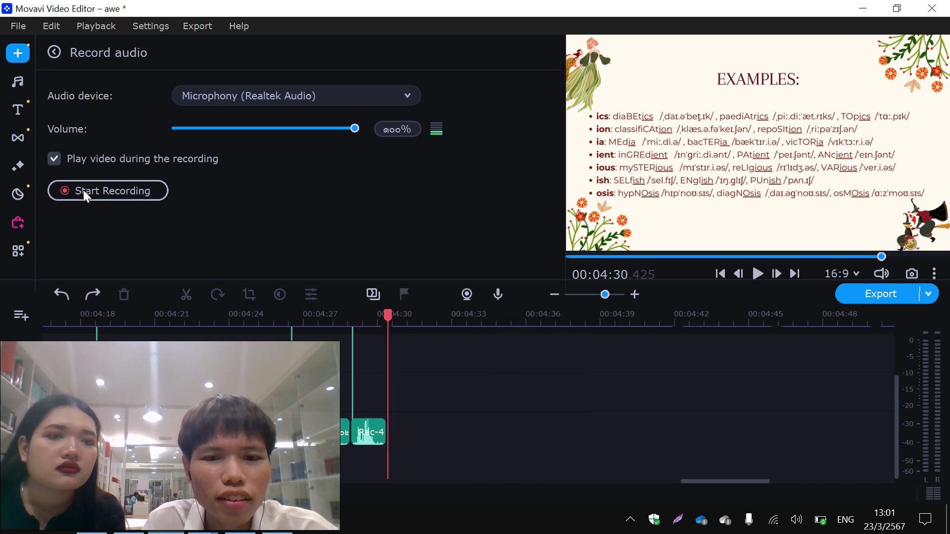
{"action": "left_click", "coordinate": [84, 190]}
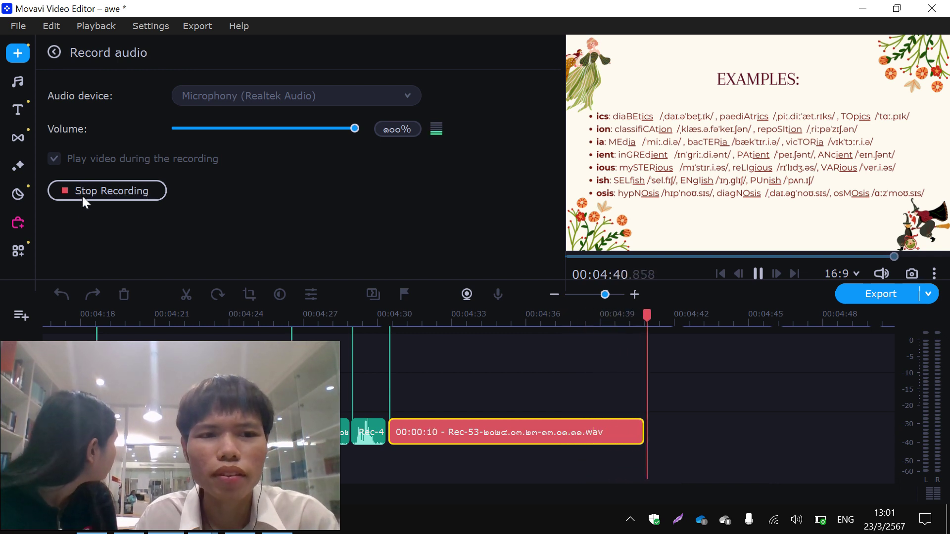
{"action": "left_click", "coordinate": [82, 196]}
{"action": "left_click", "coordinate": [59, 296]}
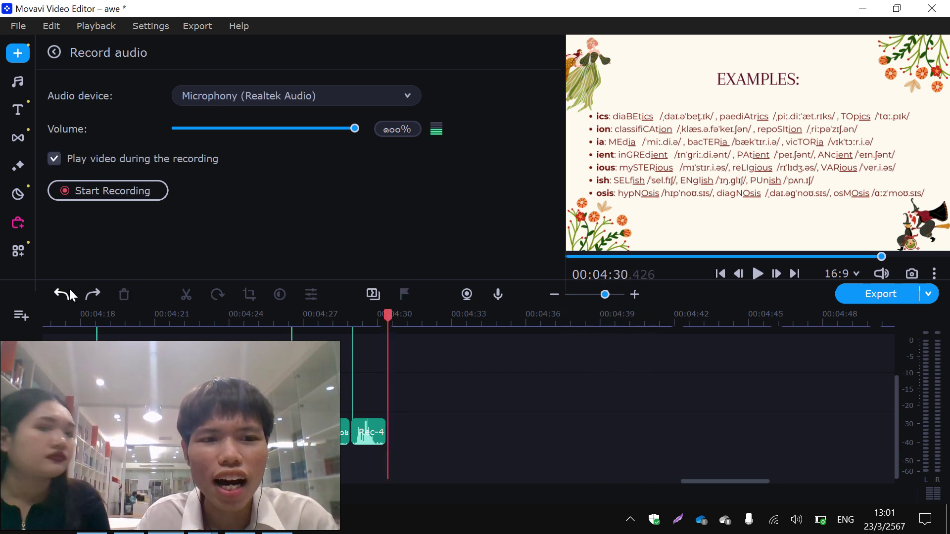
Record the EXAMPLES slide voice-over from 00:04:30.426 for about 10 seconds and play back the end of the take.
{"action": "left_click", "coordinate": [102, 186]}
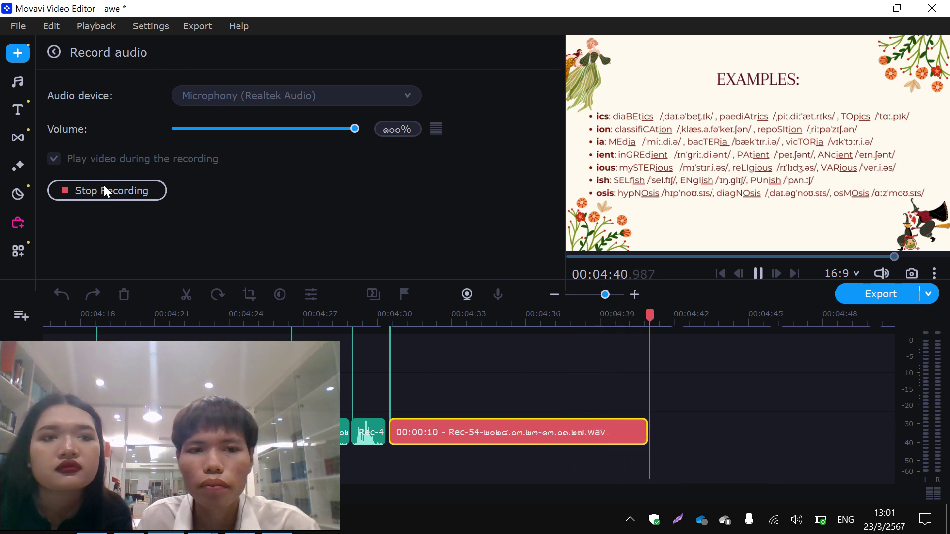
{"action": "left_click", "coordinate": [108, 189]}
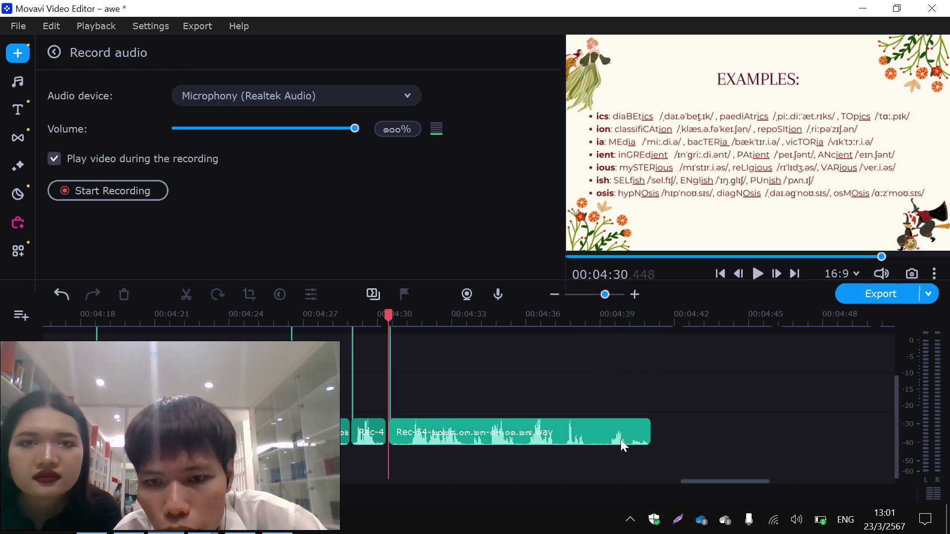
{"action": "left_click", "coordinate": [577, 438]}
{"action": "key", "text": "space"}
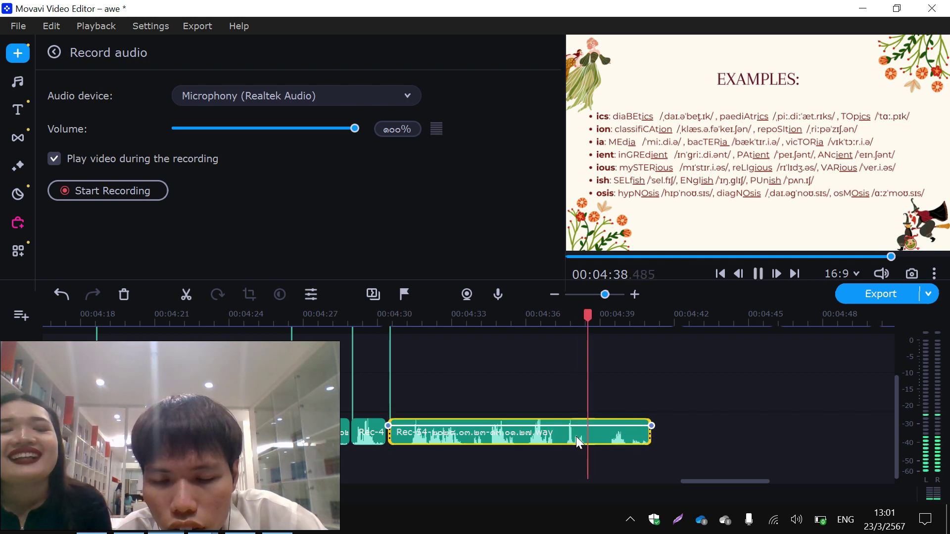
Replay the start of the new take and move the clip slightly earlier, against the end of the previous narration clip.
{"action": "left_click", "coordinate": [401, 438]}
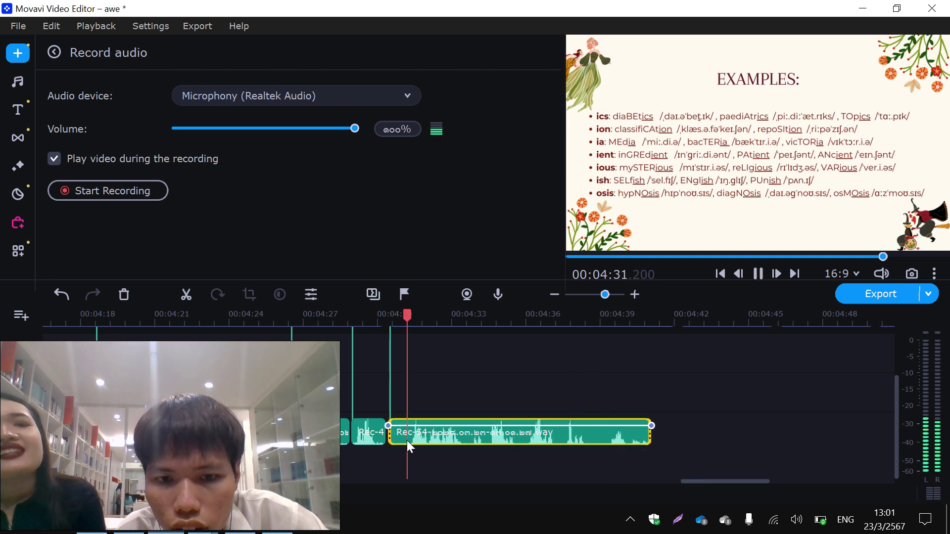
{"action": "left_click", "coordinate": [379, 443]}
{"action": "left_click_drag", "start_coordinate": [400, 434], "coordinate": [397, 435]}
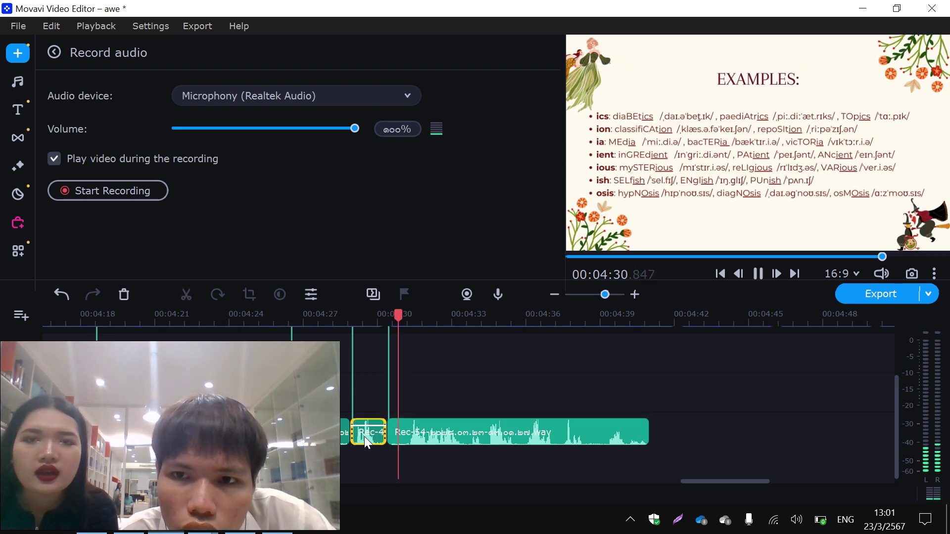
Split the new EXAMPLES voice-over clip at 00:04:30.870, delete its short leading piece and move the rest against the previous clip.
{"action": "left_click", "coordinate": [364, 437]}
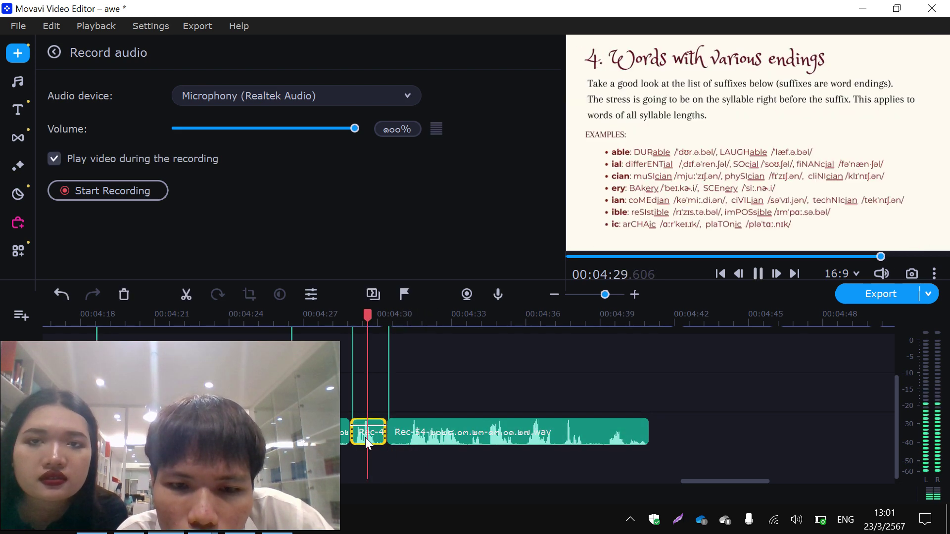
{"action": "left_click", "coordinate": [398, 436]}
{"action": "left_click", "coordinate": [186, 294]}
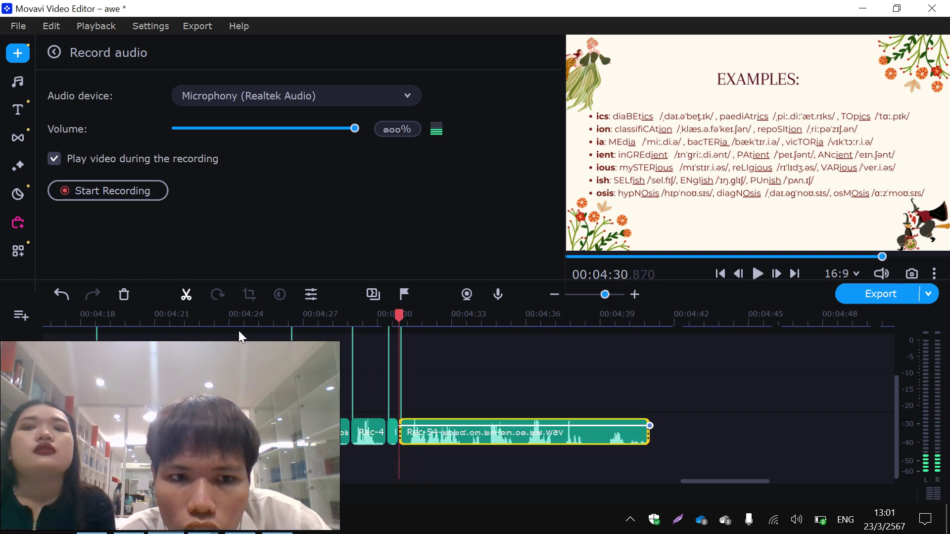
{"action": "left_click", "coordinate": [391, 435]}
{"action": "key", "text": "Delete"}
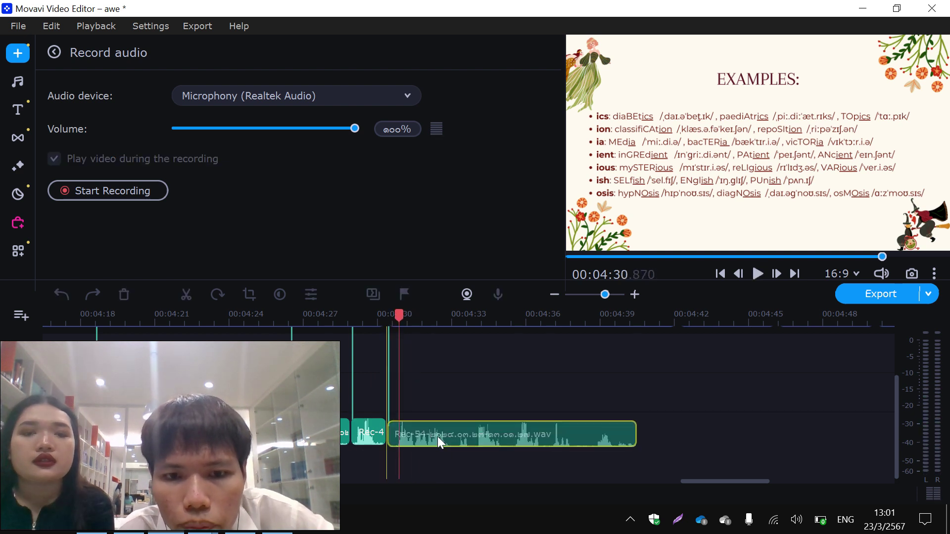
Play back across the join, then split the EXAMPLES voice-over at 00:04:38.275 and delete the piece after the cut.
{"action": "left_click", "coordinate": [379, 435]}
{"action": "key", "text": "space"}
{"action": "left_click", "coordinate": [370, 434]}
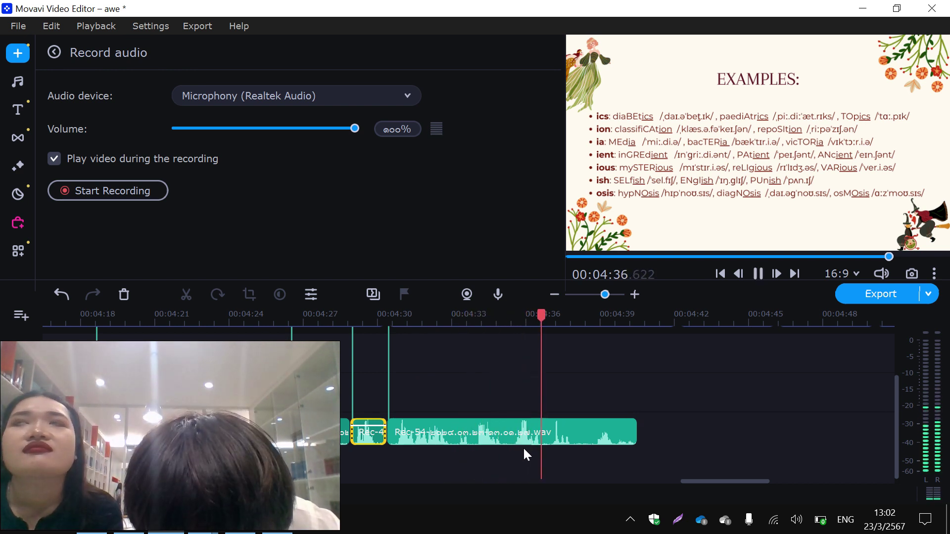
{"action": "left_click", "coordinate": [576, 441]}
{"action": "key", "text": "space"}
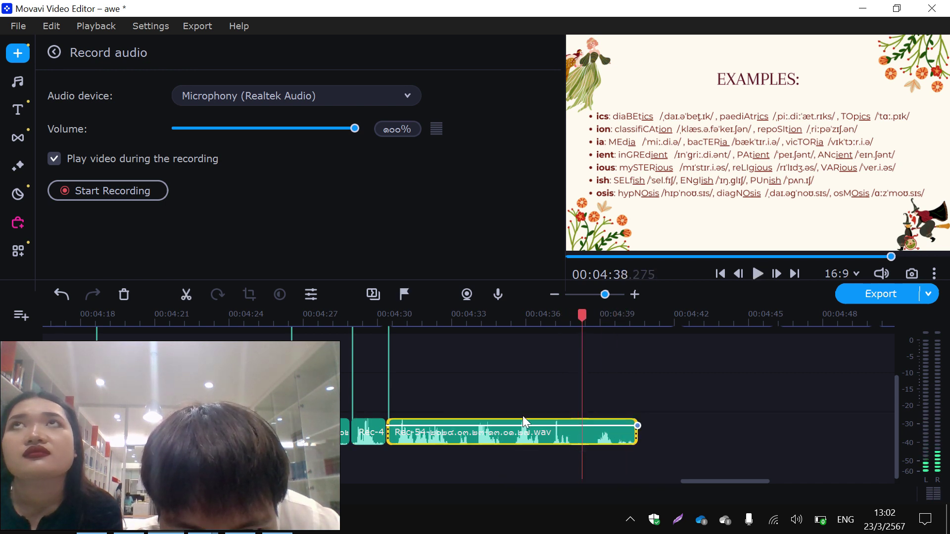
{"action": "left_click", "coordinate": [184, 294]}
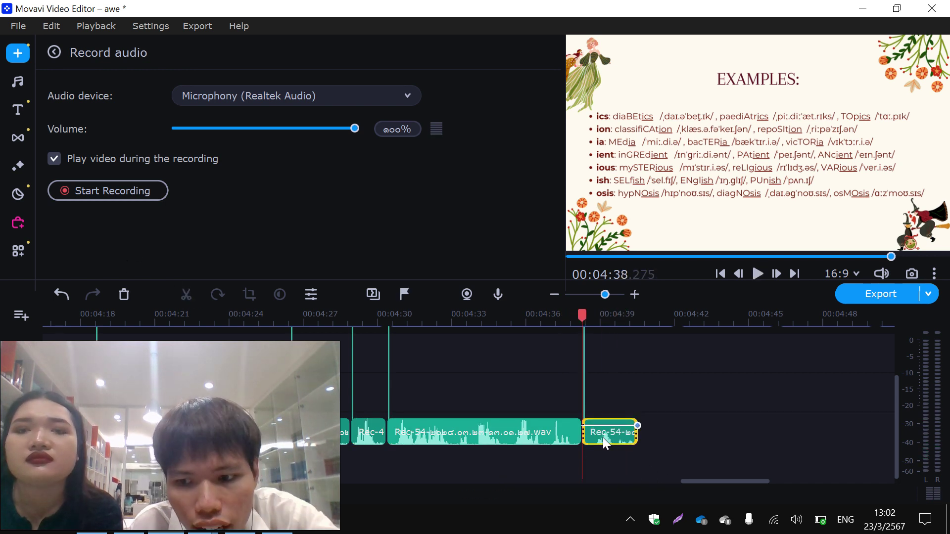
{"action": "key", "text": "Delete"}
Switch to the browser and search Google for "ion pronunciation".
{"action": "left_click", "coordinate": [196, 522]}
{"action": "scroll", "coordinate": [171, 213], "scroll_direction": "up", "scroll_amount": 2}
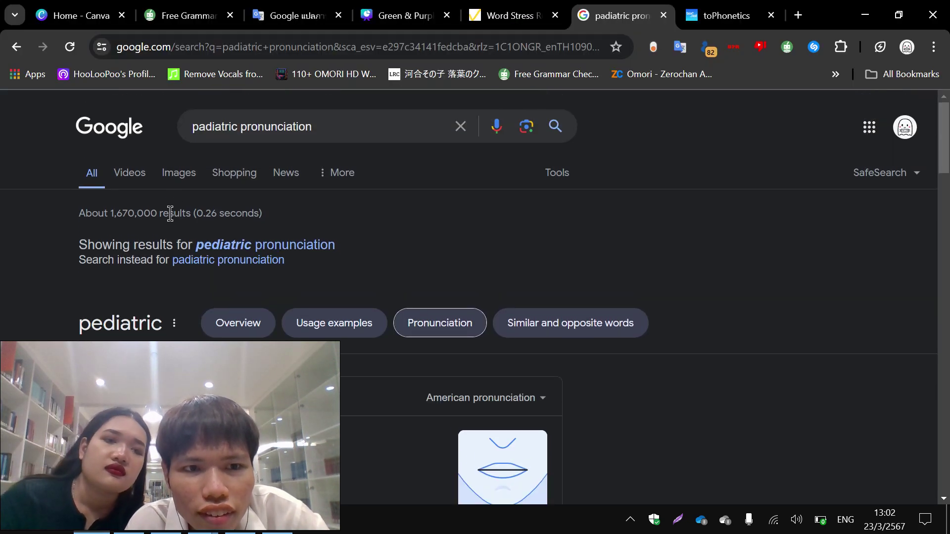
{"action": "double_click", "coordinate": [233, 126]}
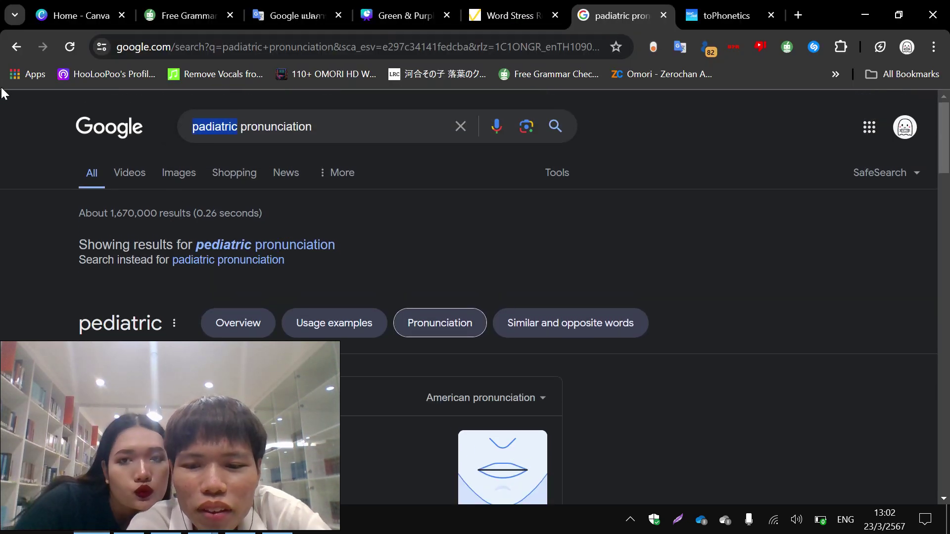
{"action": "type", "text": "ion"}
{"action": "key", "text": "Return"}
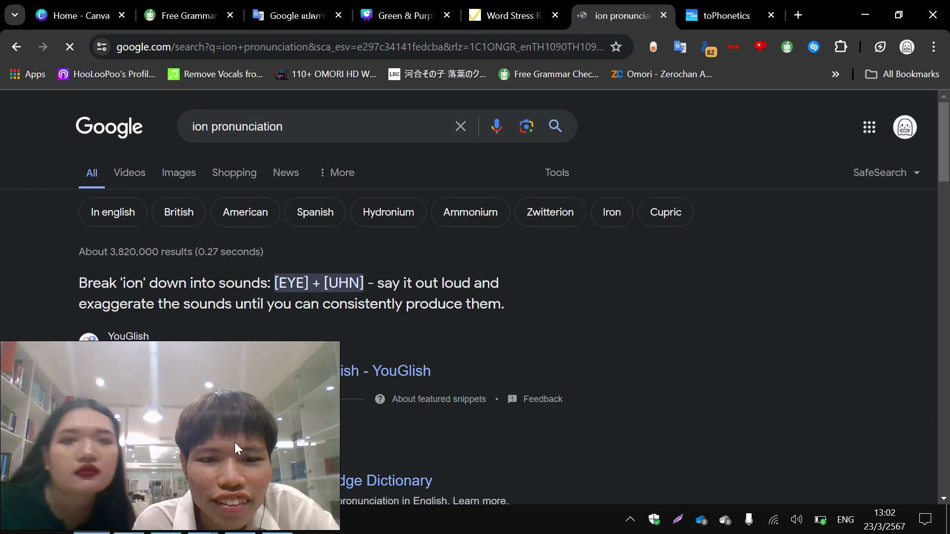
Return to Movavi Video Editor, record the EXAMPLES voice-over from 00:04:38.276 for about 32 seconds and play back part of the take.
{"action": "left_click", "coordinate": [160, 520]}
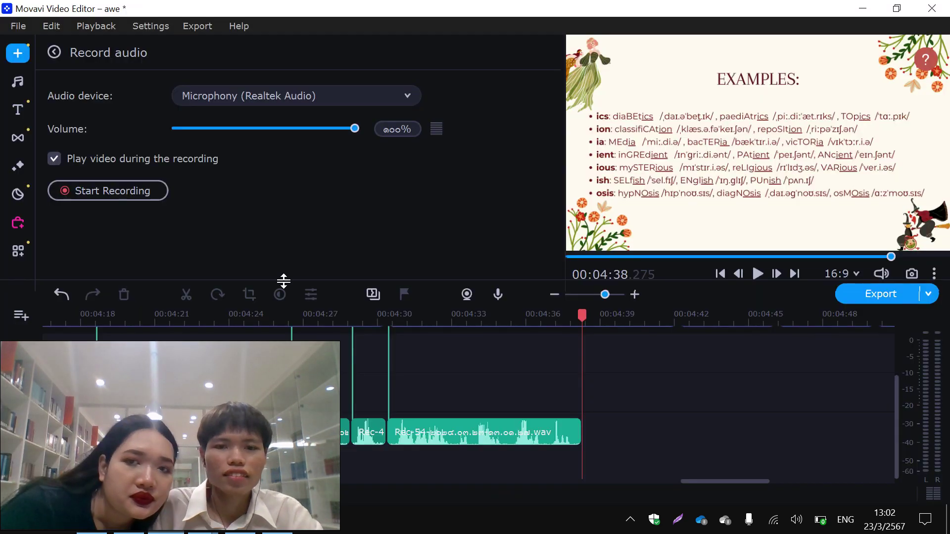
{"action": "left_click", "coordinate": [121, 193]}
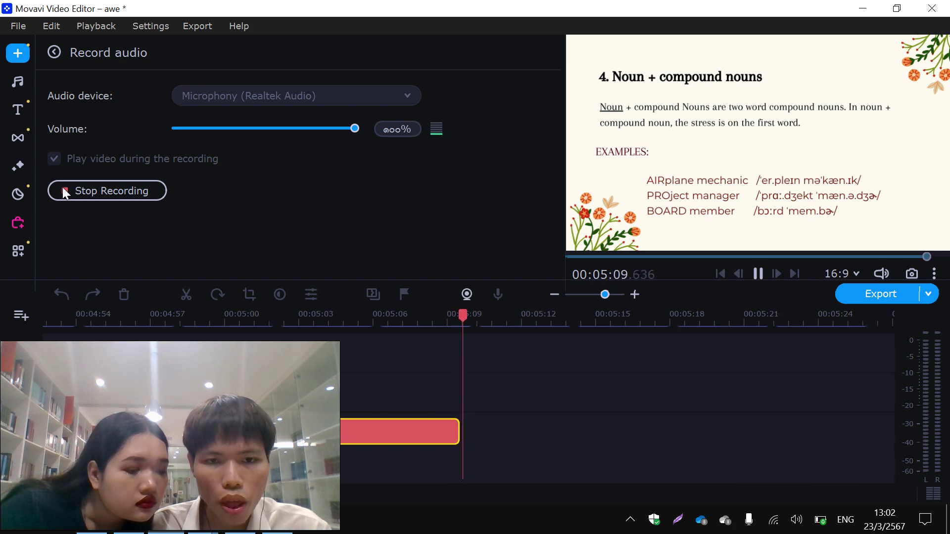
{"action": "left_click", "coordinate": [62, 188]}
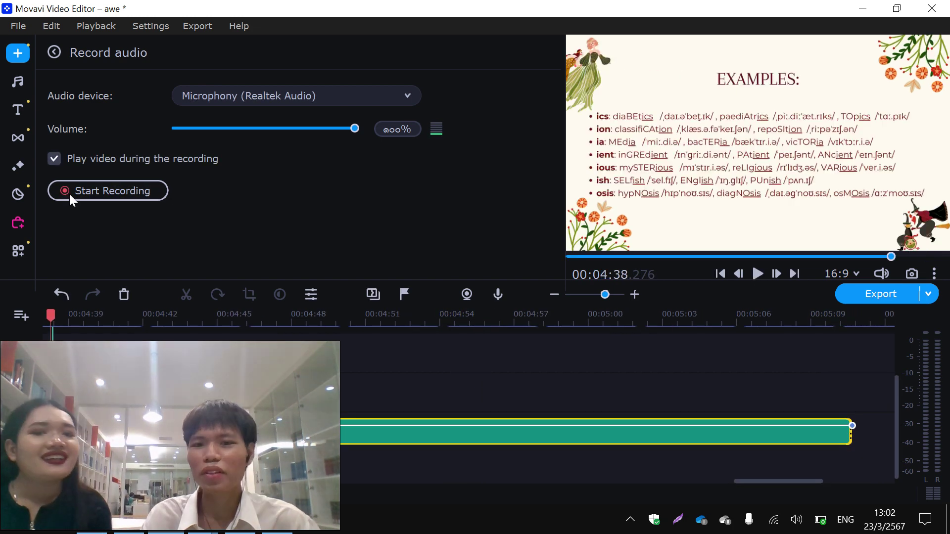
{"action": "left_click", "coordinate": [447, 444]}
{"action": "key", "text": "space"}
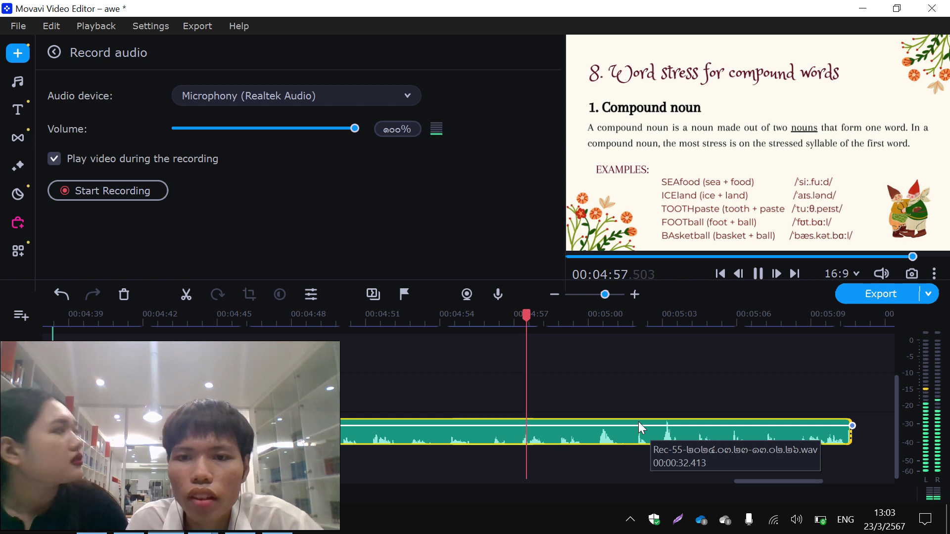
{"action": "key", "text": "space"}
Extend the EXAMPLES slide on the video track to the end of the new voice-over clip.
{"action": "left_click_drag", "start_coordinate": [605, 293], "coordinate": [597, 294]}
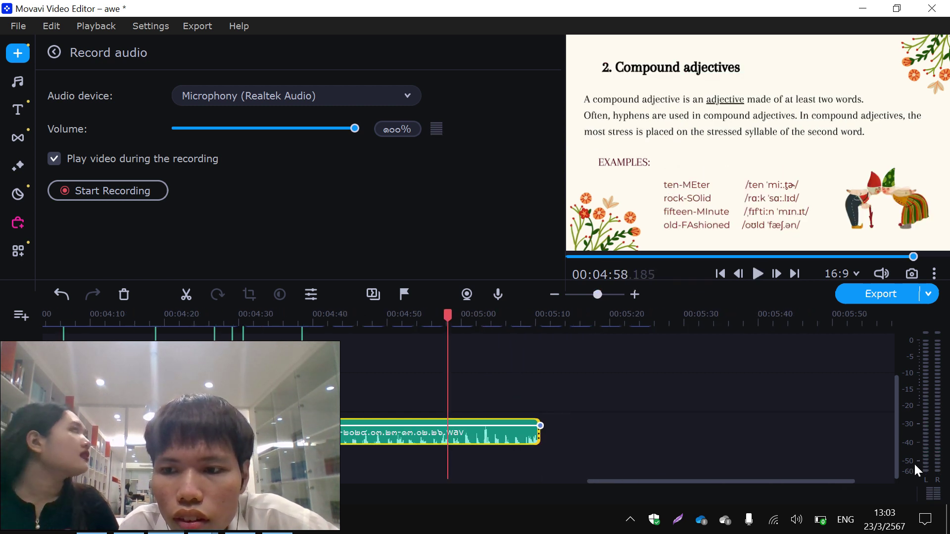
{"action": "left_click_drag", "start_coordinate": [897, 437], "coordinate": [893, 412]}
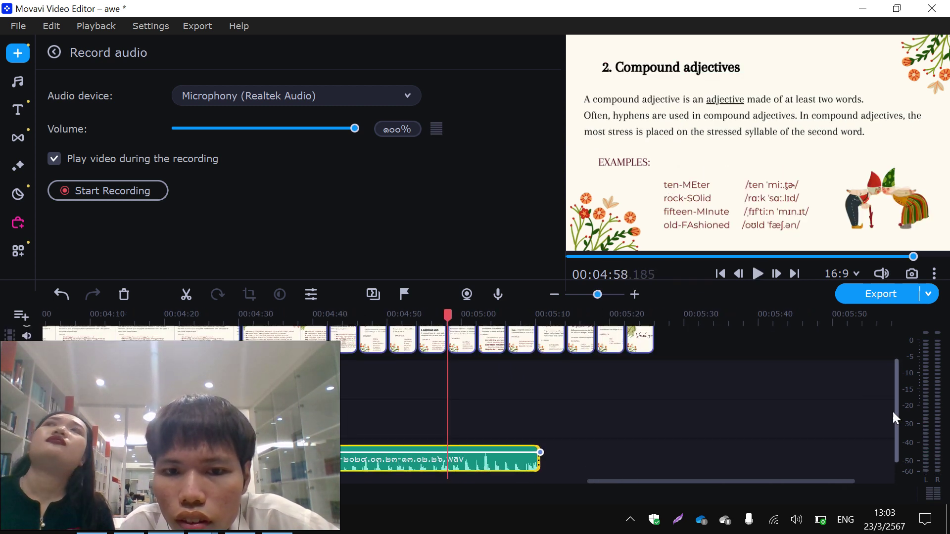
{"action": "left_click", "coordinate": [316, 356]}
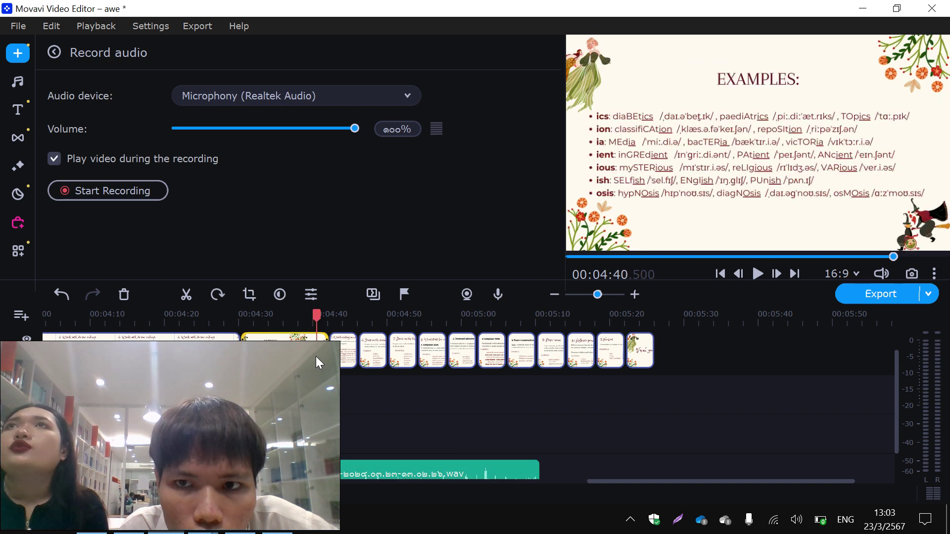
{"action": "left_click_drag", "start_coordinate": [327, 355], "coordinate": [540, 382]}
{"action": "left_click", "coordinate": [326, 357]}
Play back the long EXAMPLES take, split it at 00:05:07.033 and delete the piece after the cut.
{"action": "key", "text": "space"}
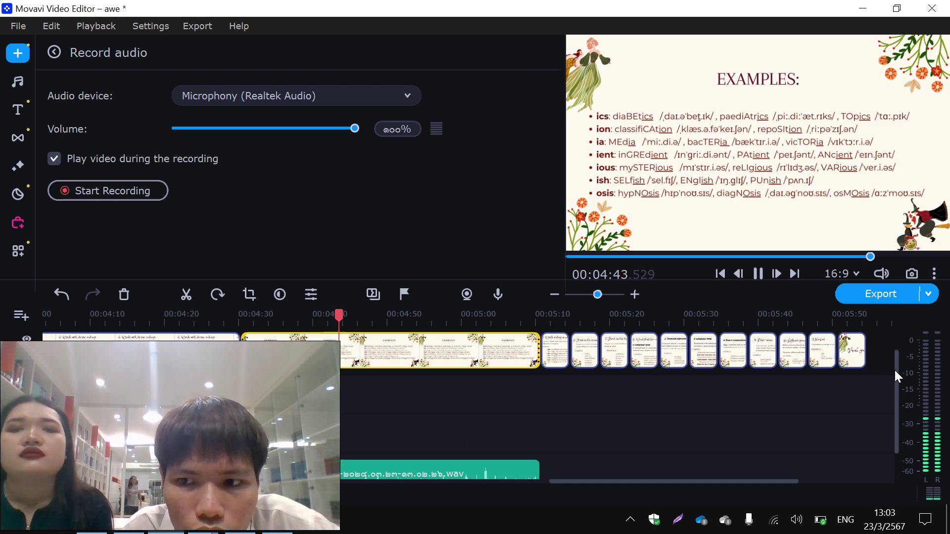
{"action": "left_click_drag", "start_coordinate": [895, 369], "coordinate": [897, 389]}
{"action": "left_click_drag", "start_coordinate": [596, 295], "coordinate": [596, 295]}
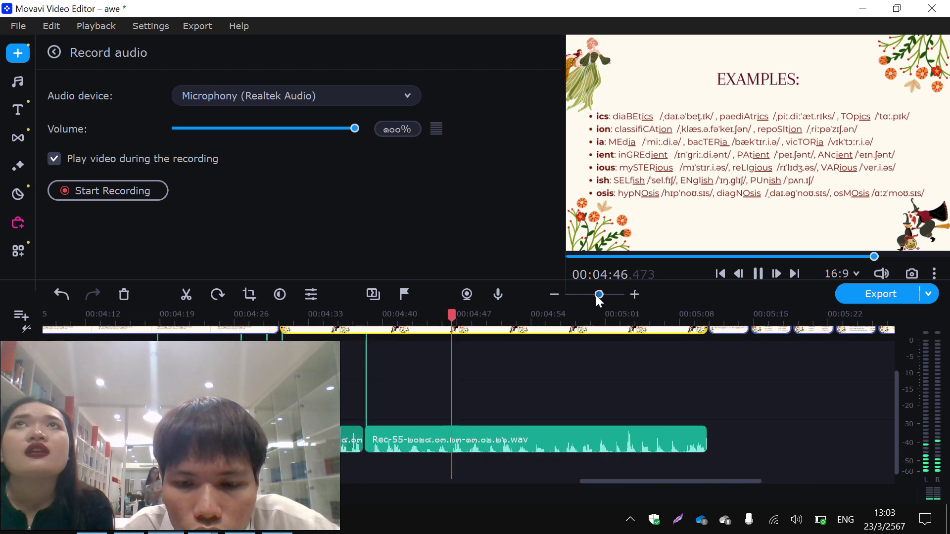
{"action": "left_click", "coordinate": [561, 443]}
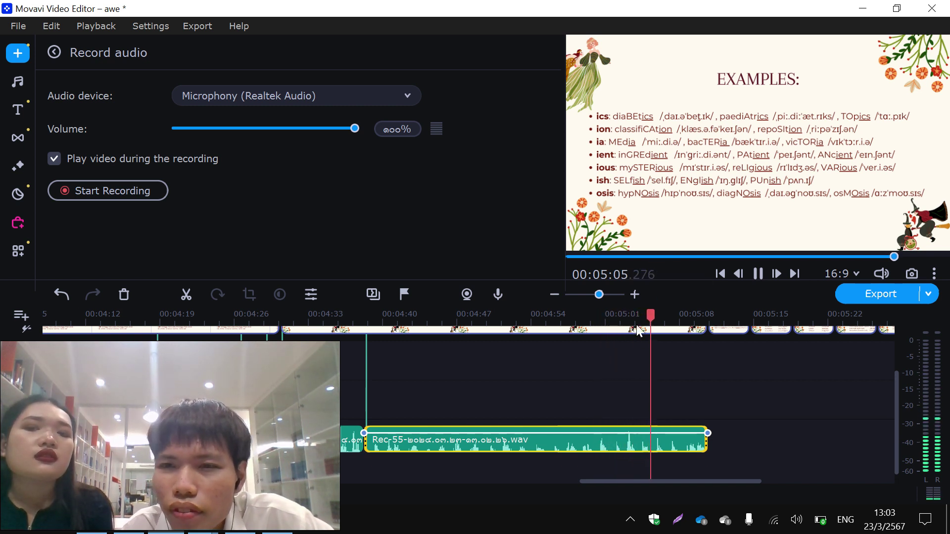
{"action": "left_click", "coordinate": [665, 451]}
{"action": "key", "text": "space"}
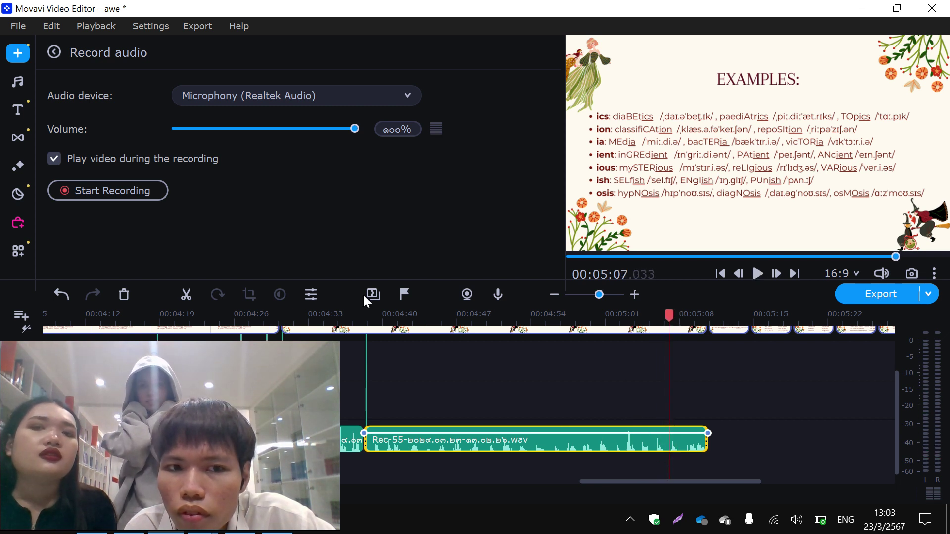
{"action": "left_click", "coordinate": [186, 296]}
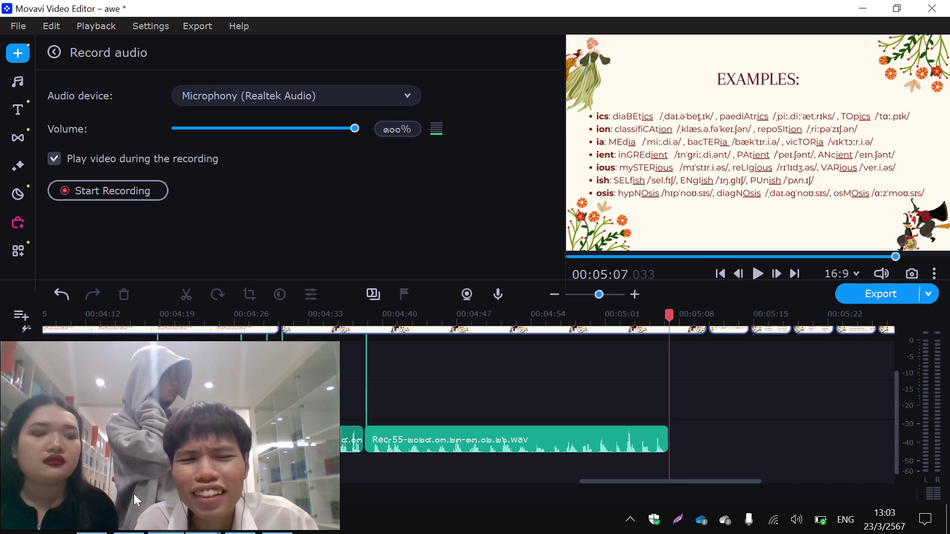
Switch to the browser, search Google for "hypnosis pronunciation" and listen to the audio pronunciation.
{"action": "left_click", "coordinate": [101, 515]}
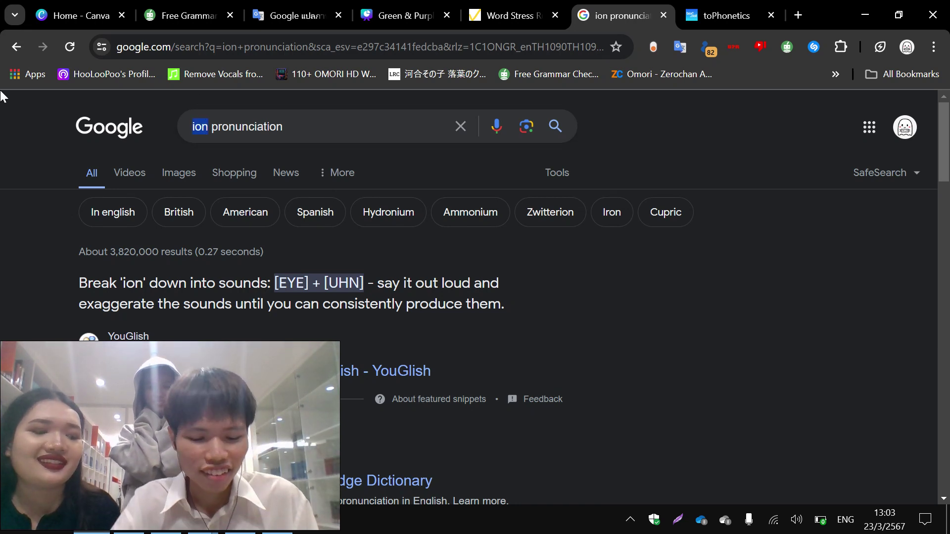
{"action": "type", "text": "hy"}
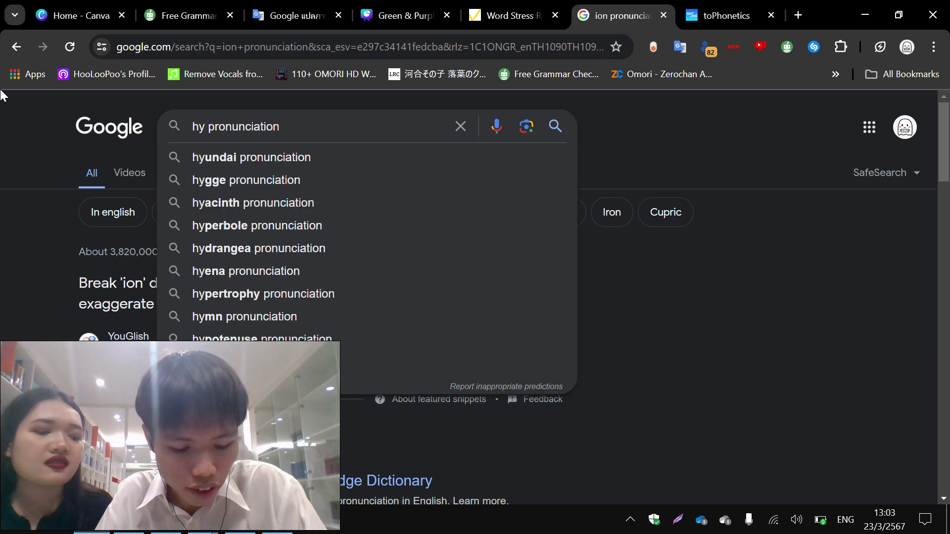
{"action": "type", "text": "pno"}
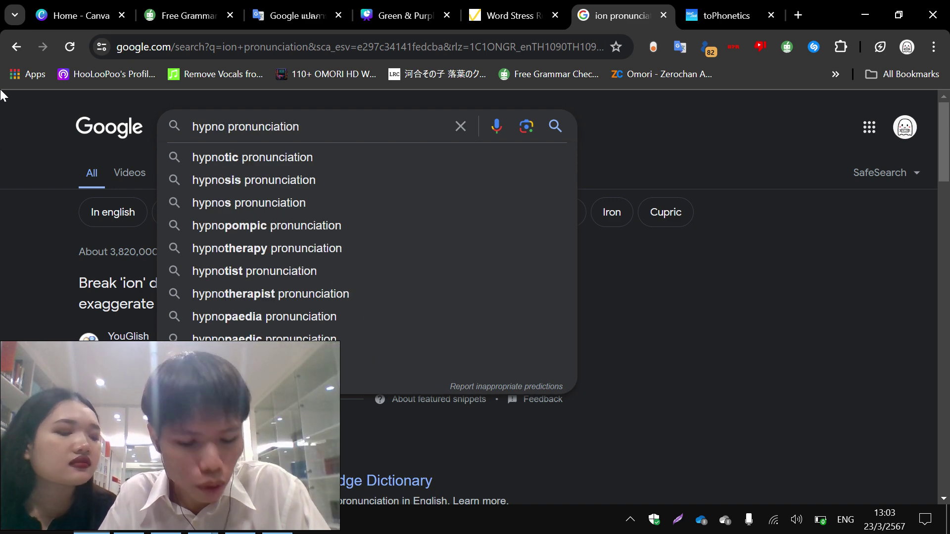
{"action": "type", "text": "sis"}
{"action": "key", "text": "Return"}
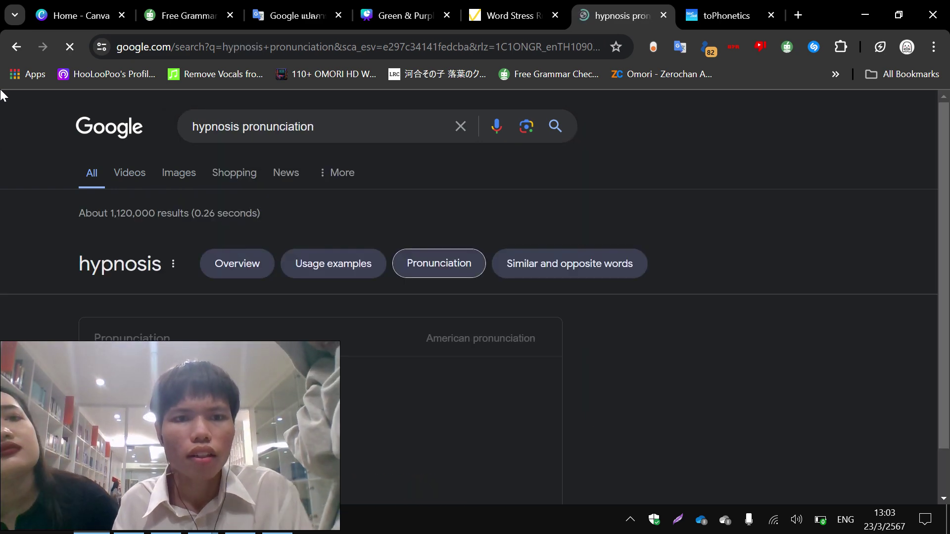
{"action": "scroll", "coordinate": [151, 322], "scroll_direction": "down", "scroll_amount": 3}
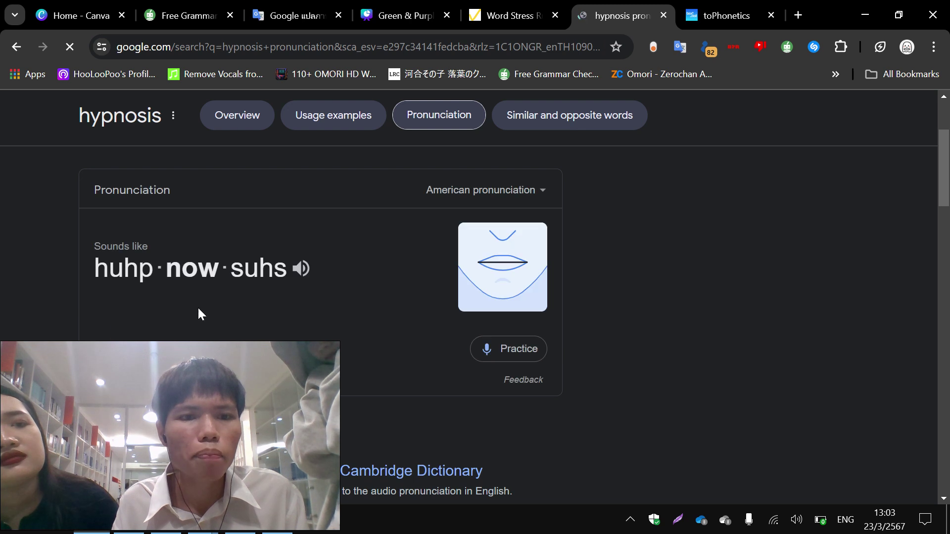
{"action": "left_click", "coordinate": [254, 282]}
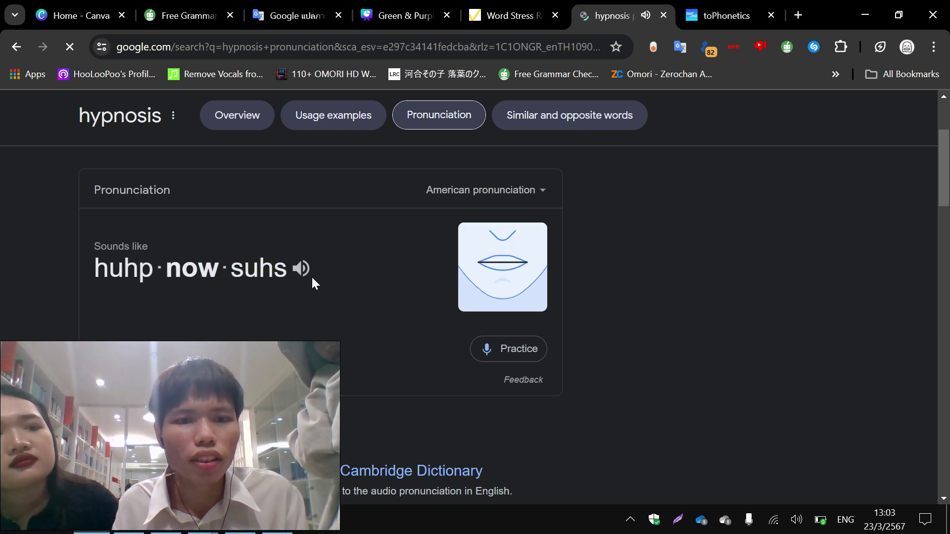
Return to Movavi Video Editor and try two voice-over takes from about 00:05:07.055, undoing each one.
{"action": "left_click", "coordinate": [190, 528]}
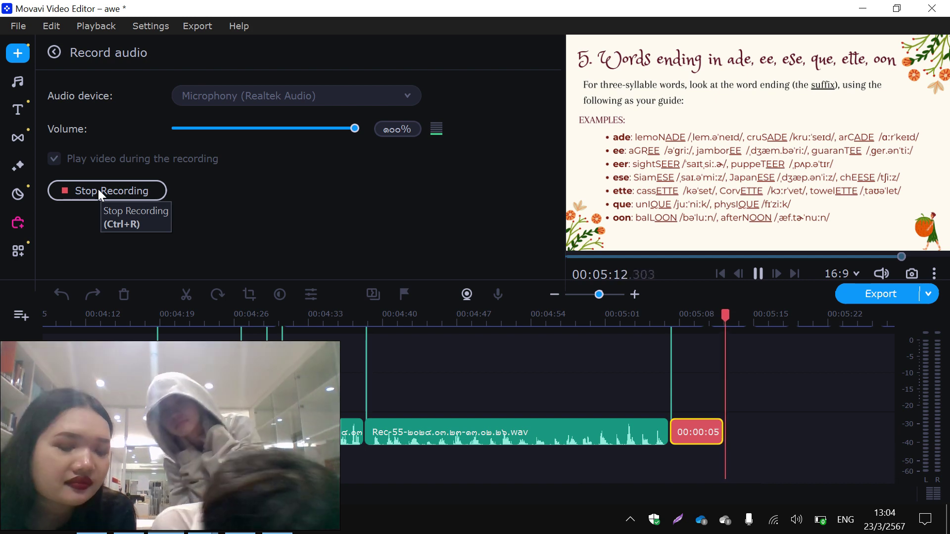
{"action": "left_click", "coordinate": [99, 190]}
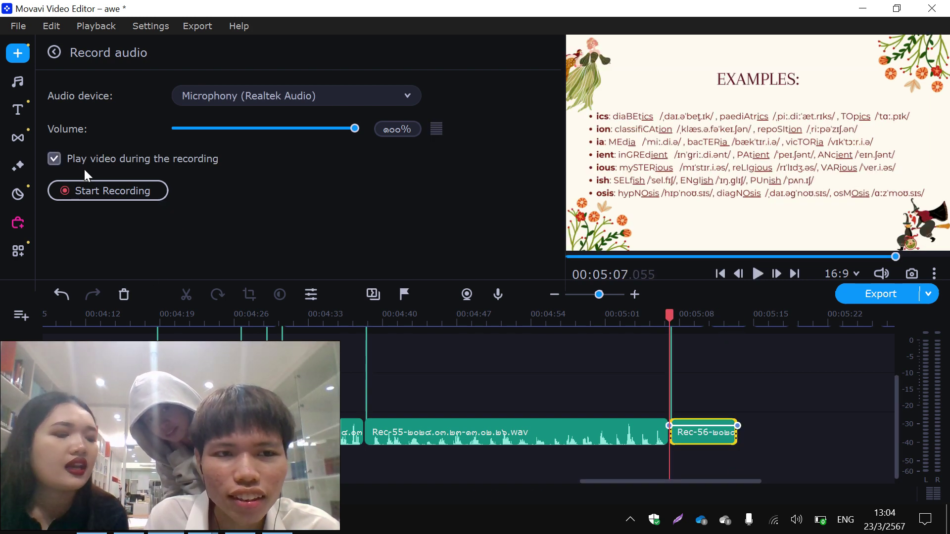
{"action": "left_click", "coordinate": [59, 295]}
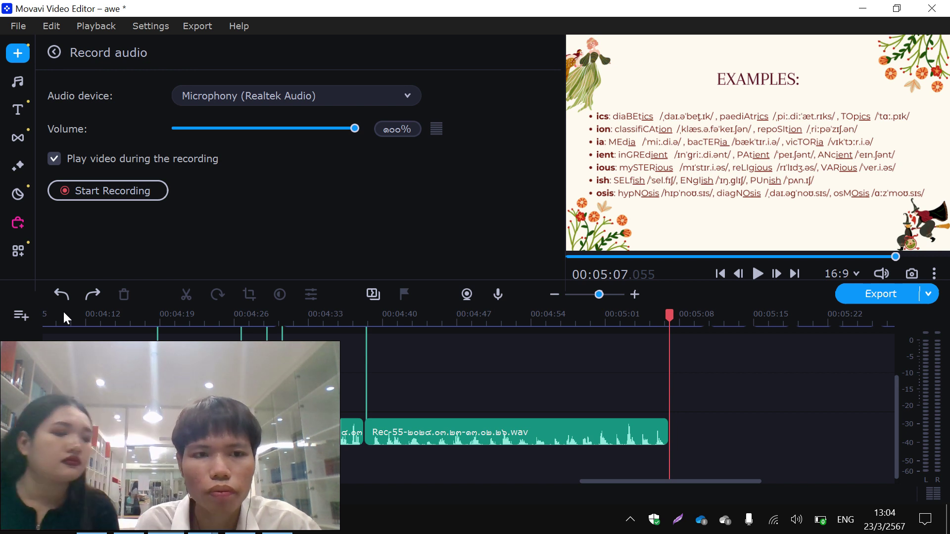
{"action": "left_click", "coordinate": [99, 188]}
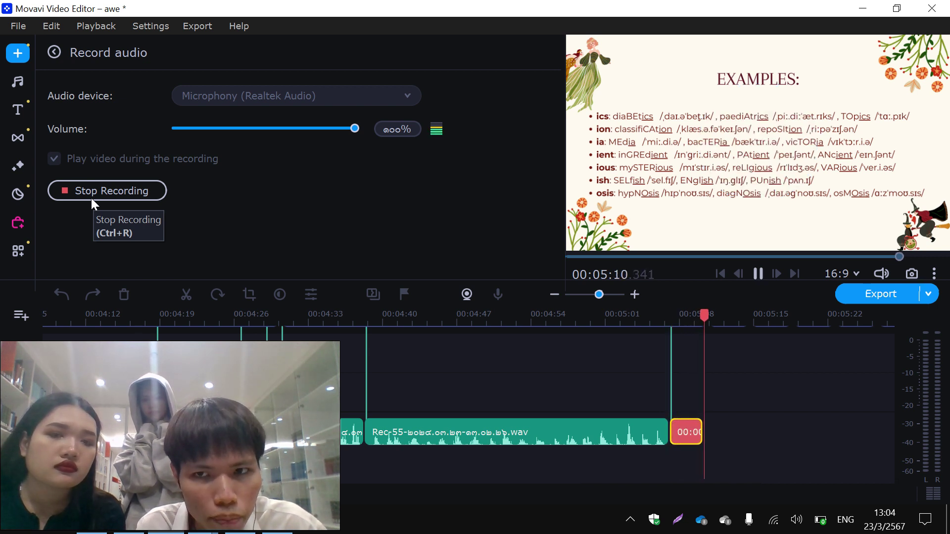
{"action": "left_click", "coordinate": [92, 190]}
{"action": "left_click", "coordinate": [62, 294]}
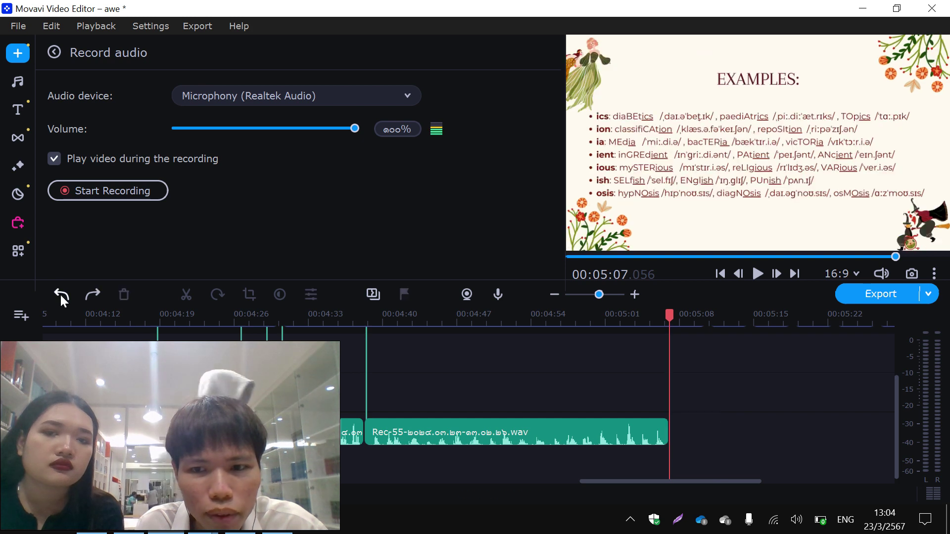
Check the browser's hypnosis pronunciation page, return to Movavi Video Editor and try two more voice-over takes from about 00:05:07.056, undoing each.
{"action": "left_click", "coordinate": [92, 532]}
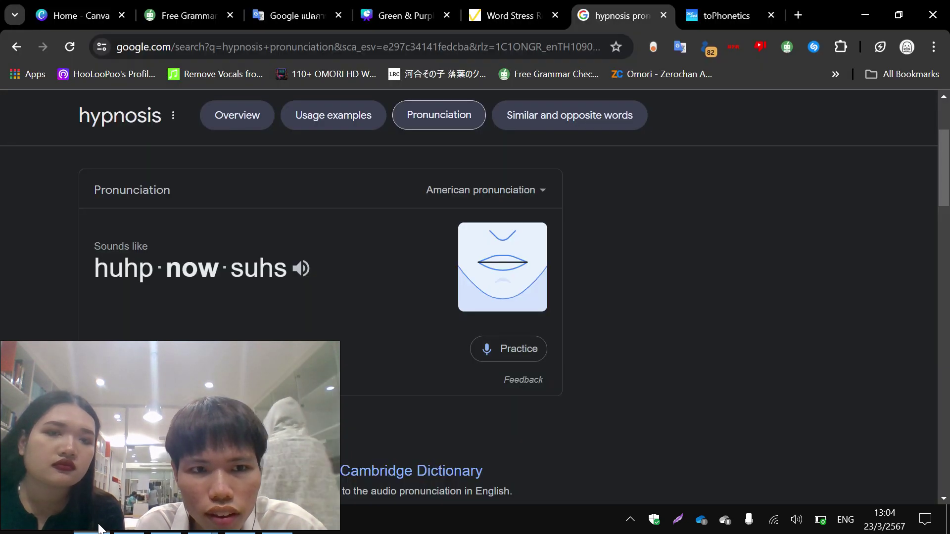
{"action": "key", "text": "alt+Tab"}
{"action": "left_click", "coordinate": [116, 183]}
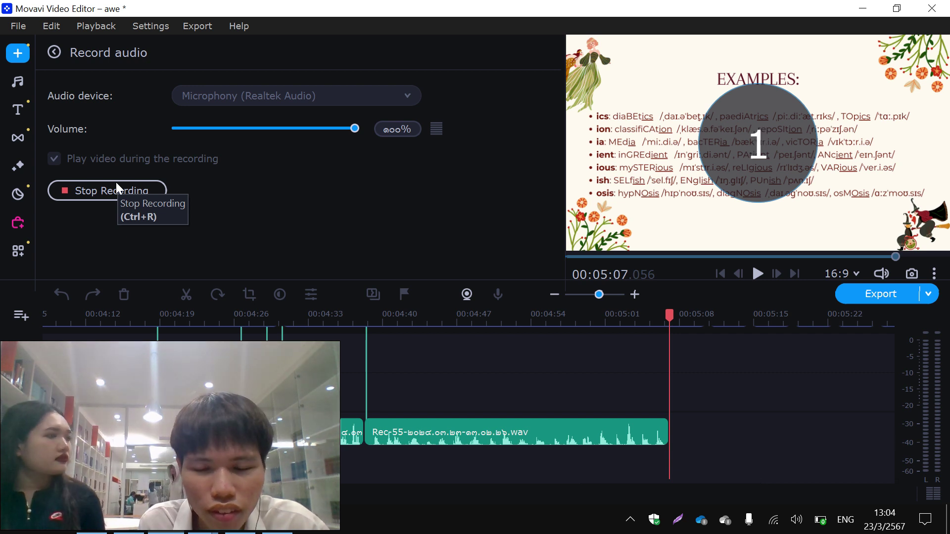
{"action": "left_click", "coordinate": [115, 183]}
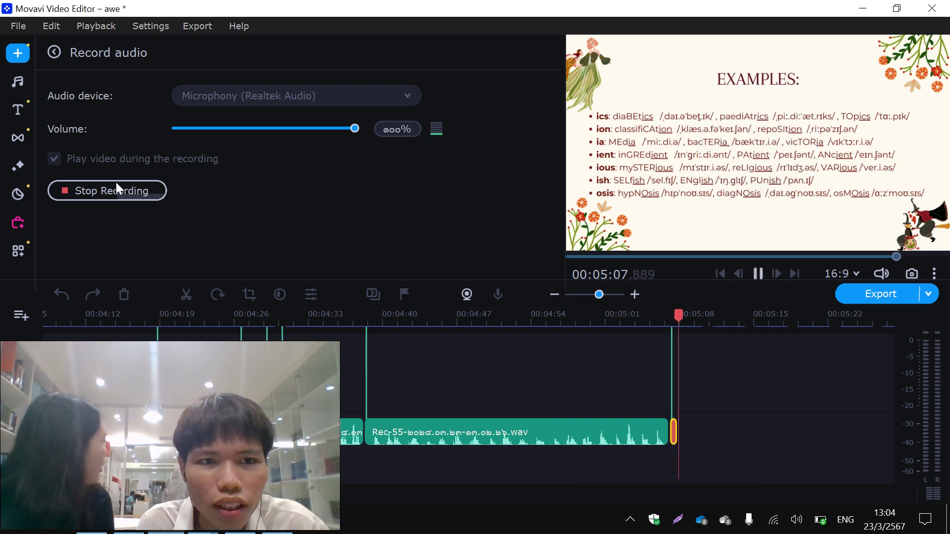
{"action": "left_click", "coordinate": [62, 294]}
{"action": "left_click", "coordinate": [70, 190]}
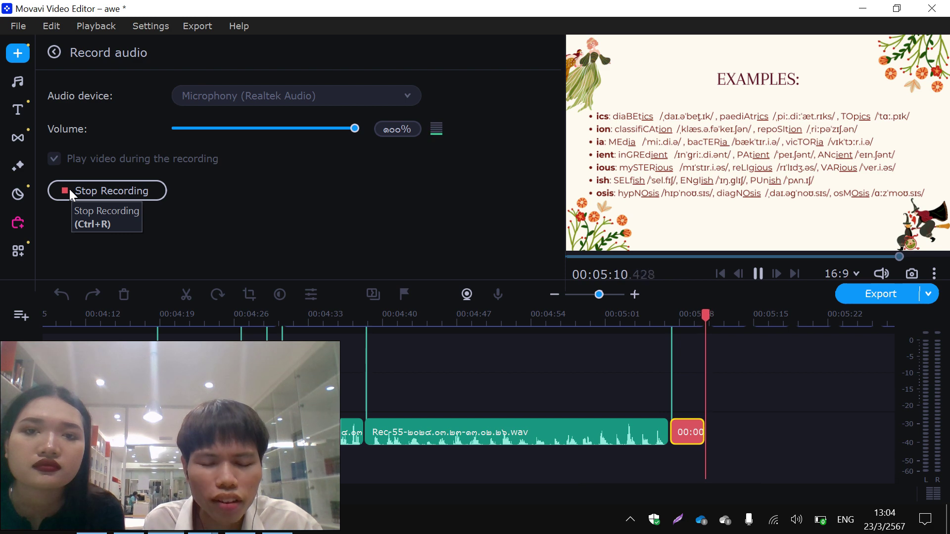
{"action": "left_click", "coordinate": [87, 195]}
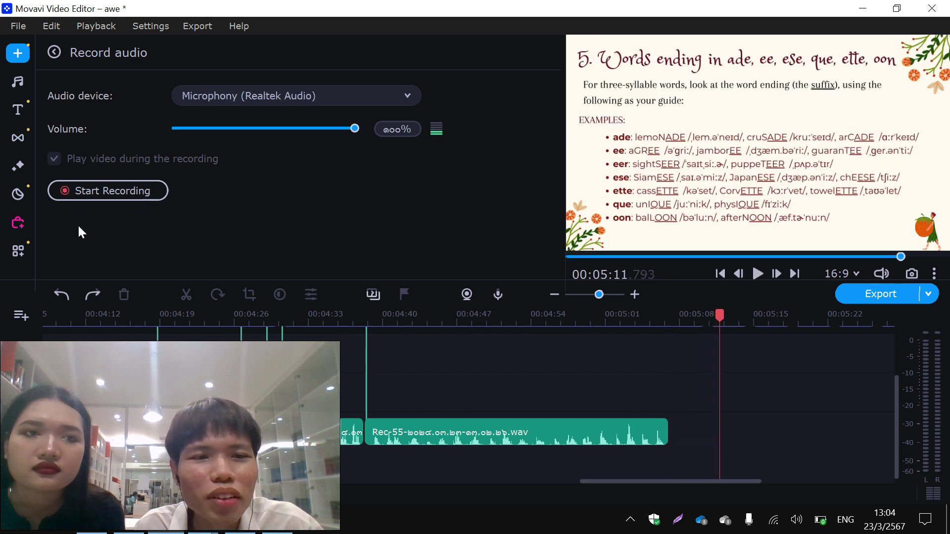
{"action": "left_click", "coordinate": [62, 294]}
Record a voice-over take for the end of the EXAMPLES slide from about 00:05:07 and play it back from just before its start.
{"action": "left_click", "coordinate": [98, 191]}
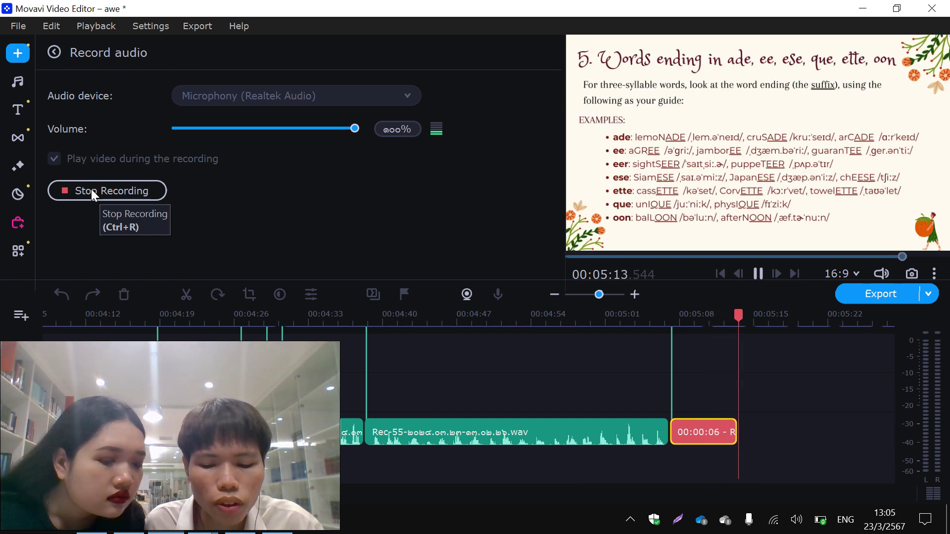
{"action": "left_click", "coordinate": [91, 189]}
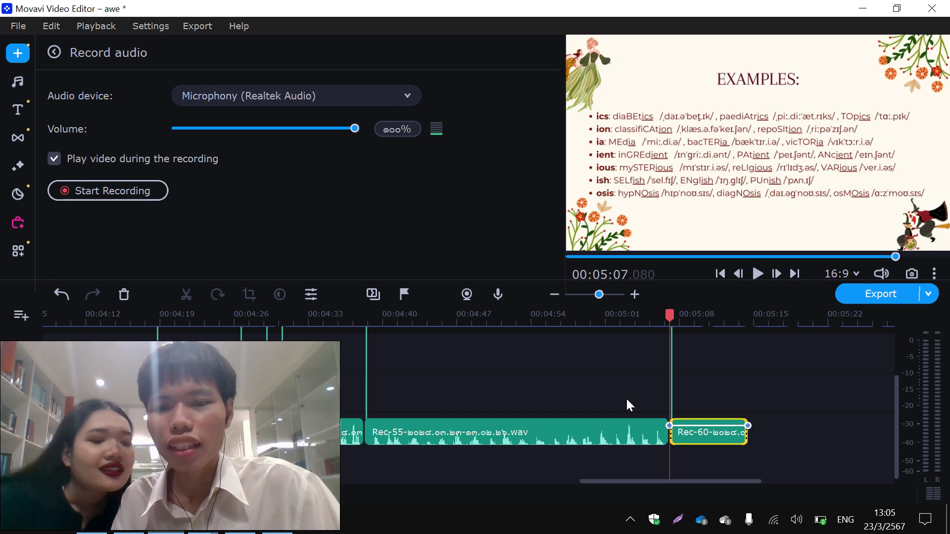
{"action": "left_click", "coordinate": [653, 438]}
{"action": "key", "text": "space"}
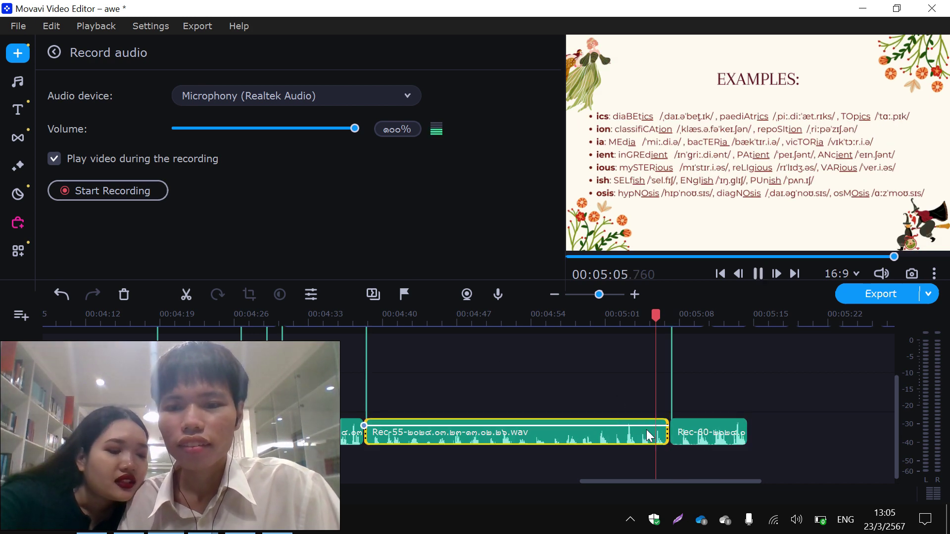
Split the new voice-over take at 00:05:07.593 and delete the short piece before the cut.
{"action": "left_click", "coordinate": [674, 443]}
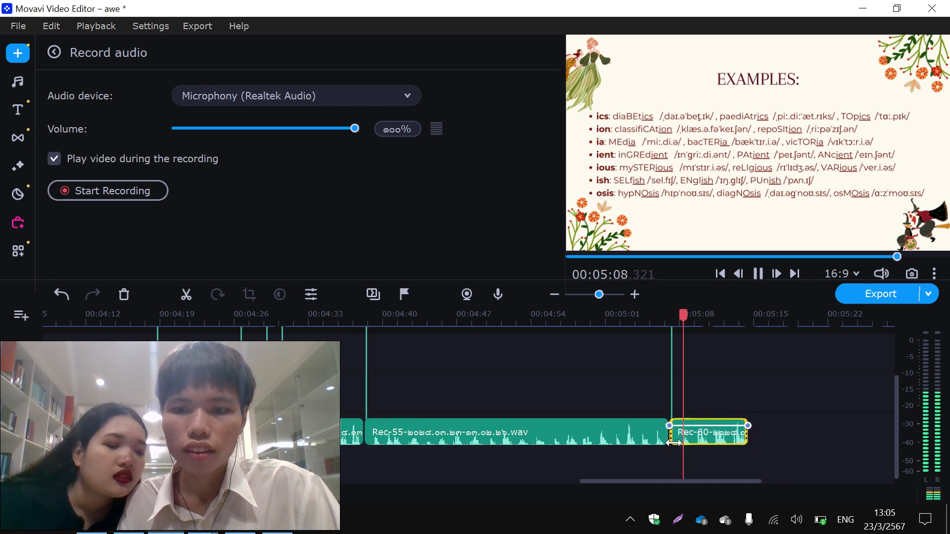
{"action": "left_click", "coordinate": [674, 440]}
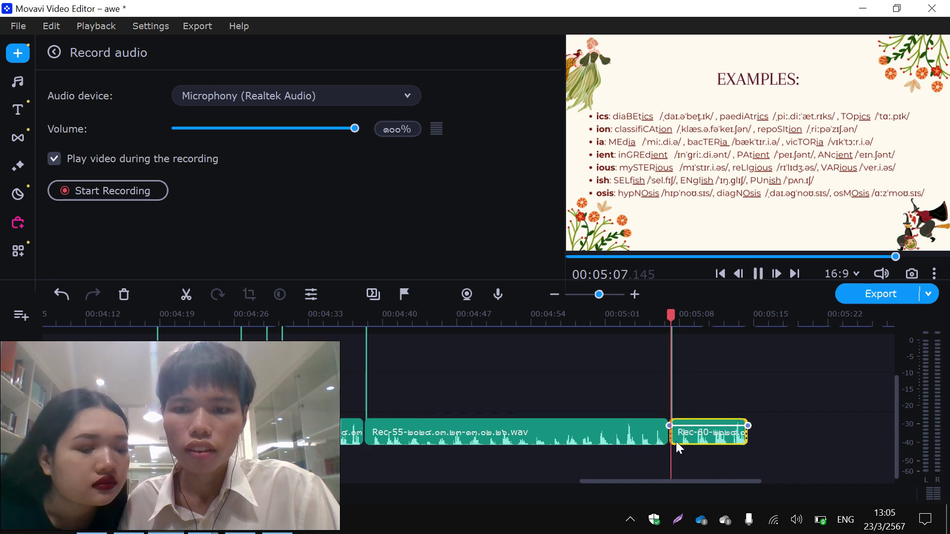
{"action": "key", "text": "space"}
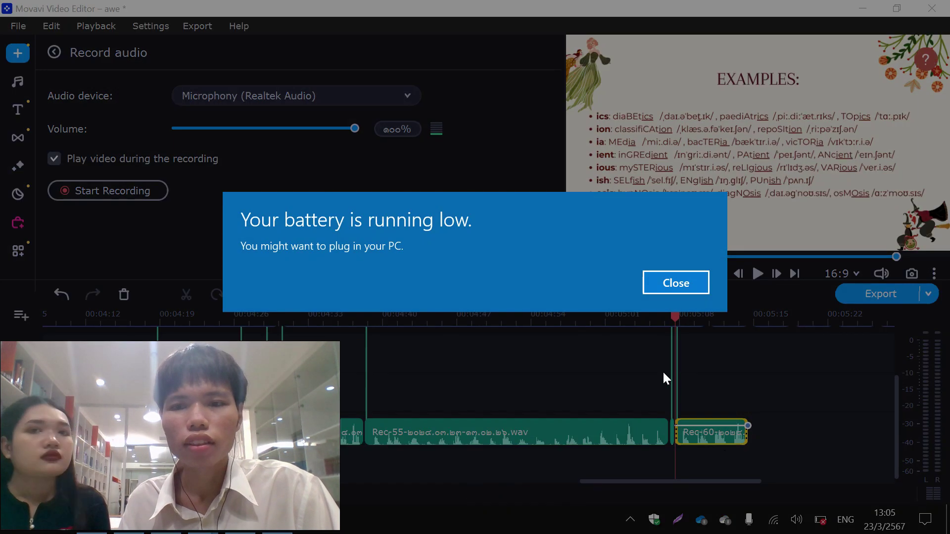
{"action": "left_click", "coordinate": [671, 291]}
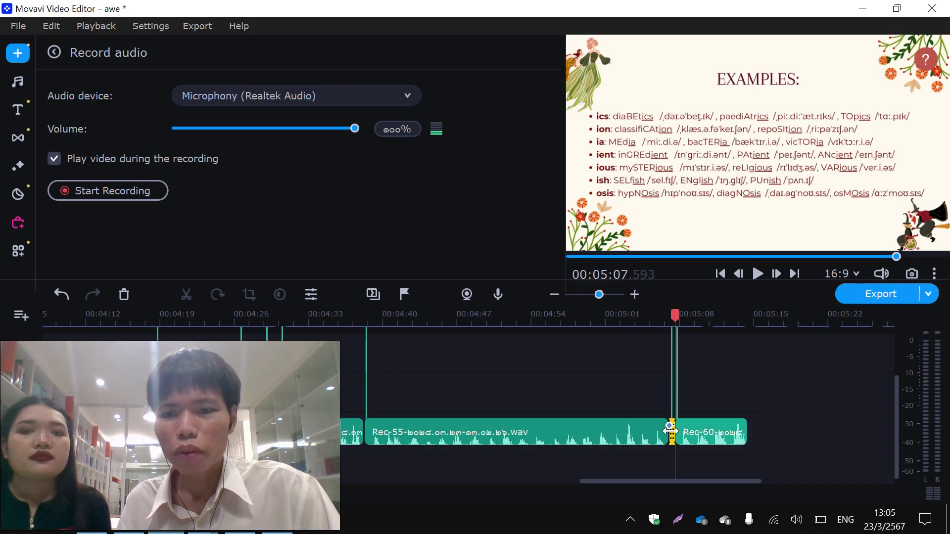
{"action": "key", "text": "Delete"}
Play back the transition into the trimmed take from about 00:05:04.640 and save the project.
{"action": "left_click", "coordinate": [643, 440]}
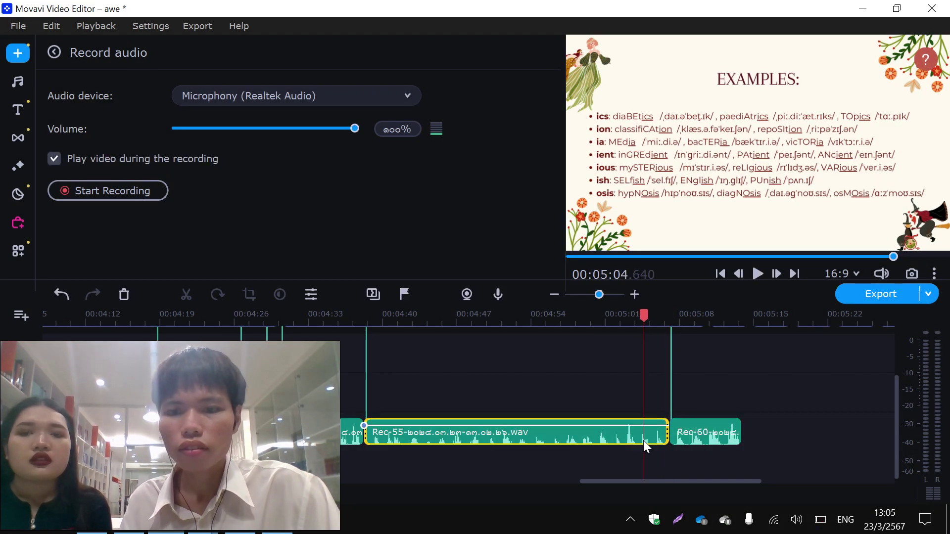
{"action": "key", "text": "space"}
{"action": "left_click", "coordinate": [18, 26]}
{"action": "left_click", "coordinate": [54, 246]}
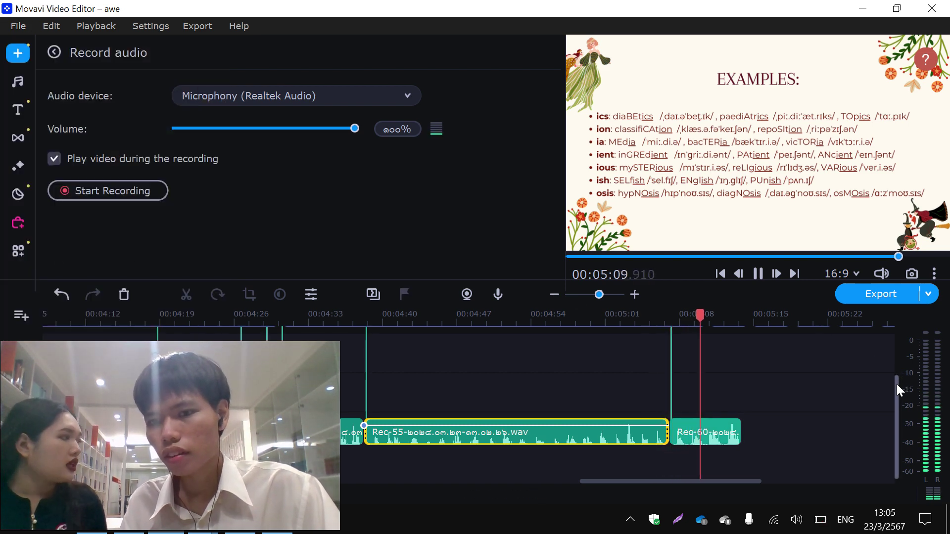
Extend the EXAMPLES slide on the video track to the end of the new voice-over at 00:05:13.922 and save the project.
{"action": "left_click_drag", "start_coordinate": [897, 384], "coordinate": [896, 365]}
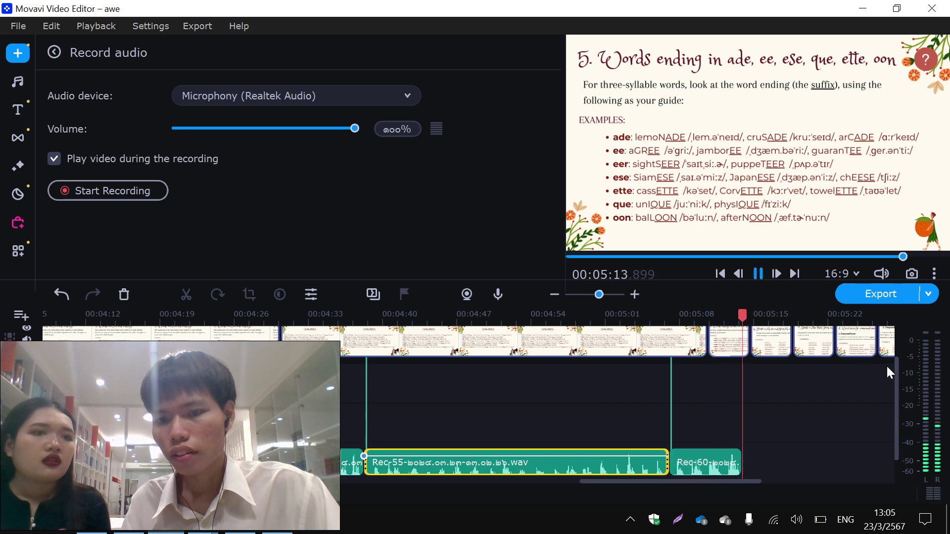
{"action": "key", "text": "space"}
{"action": "left_click_drag", "start_coordinate": [702, 356], "coordinate": [730, 356]}
{"action": "left_click", "coordinate": [18, 25]}
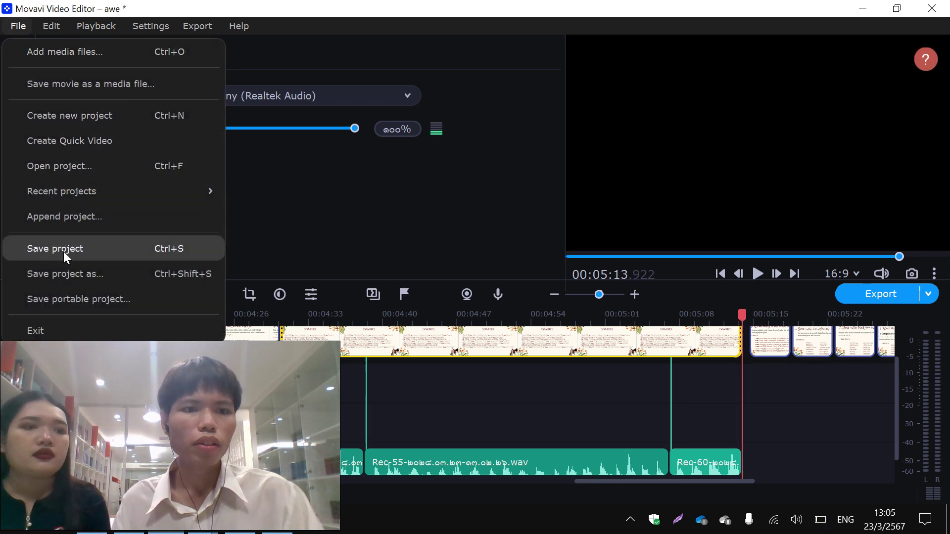
{"action": "left_click", "coordinate": [63, 250]}
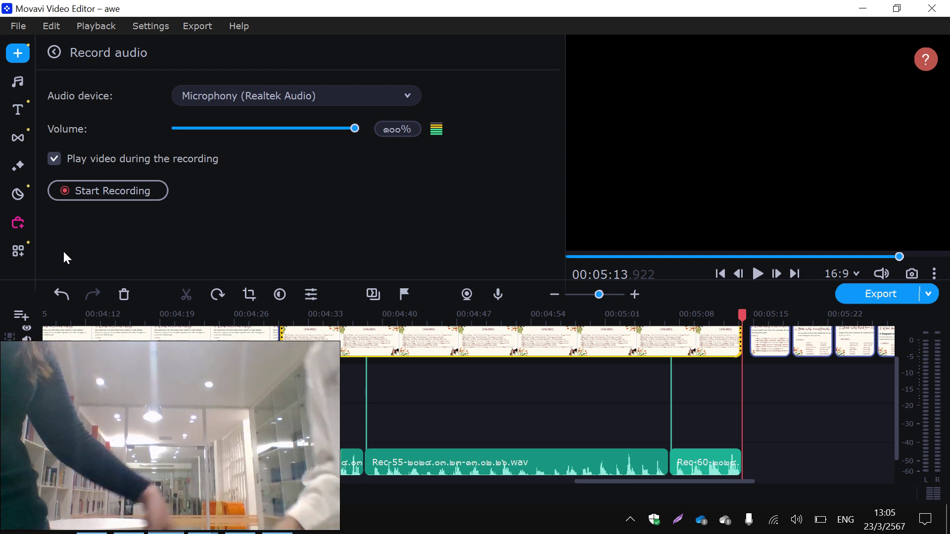